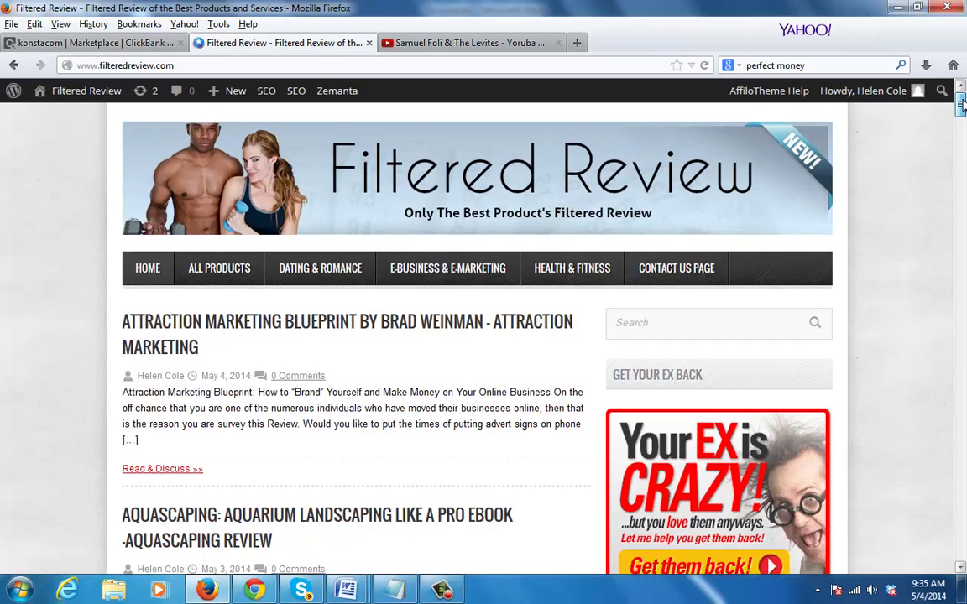
Scroll the Filtered Review homepage, highlighting and clearing the Attraction Marketing and Aquascaping post titles
drag(961, 102, 962, 98)
mouse_move(961, 102)
mouse_down()
mouse_move(962, 117)
mouse_move(961, 91)
mouse_up()
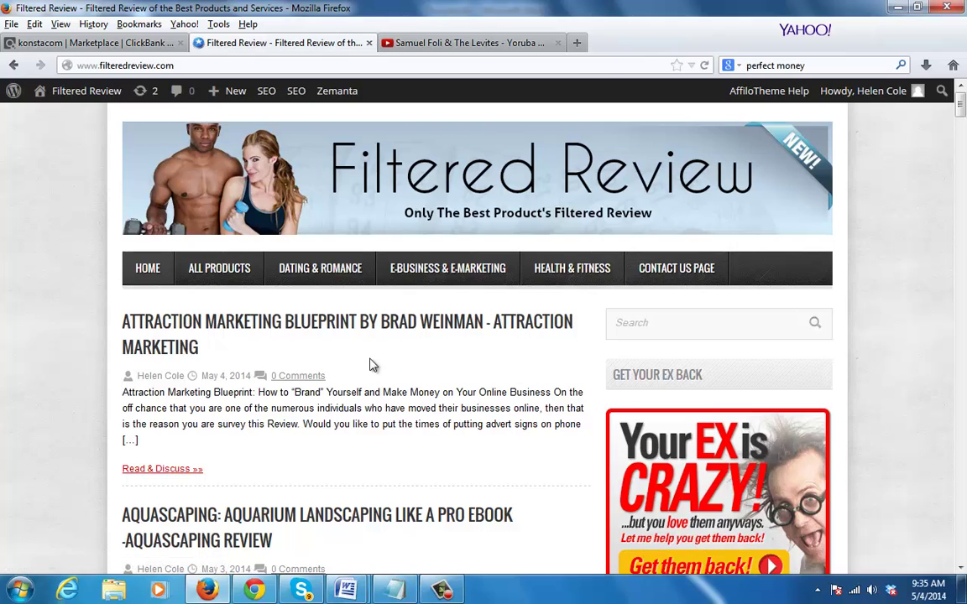
drag(200, 358, 497, 329)
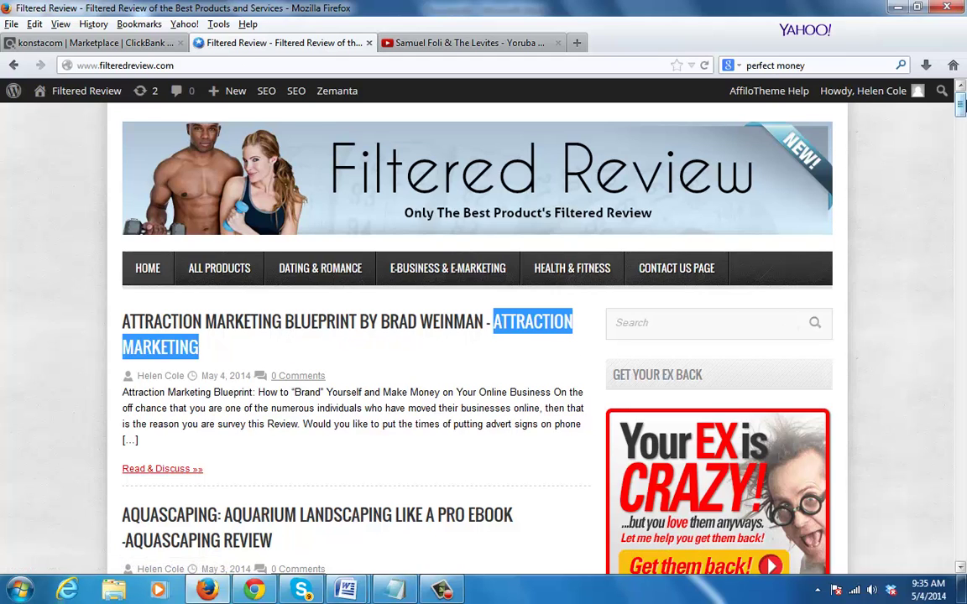
scroll(961, 109, down, 2)
drag(961, 109, 961, 115)
scroll(375, 215, down, 3)
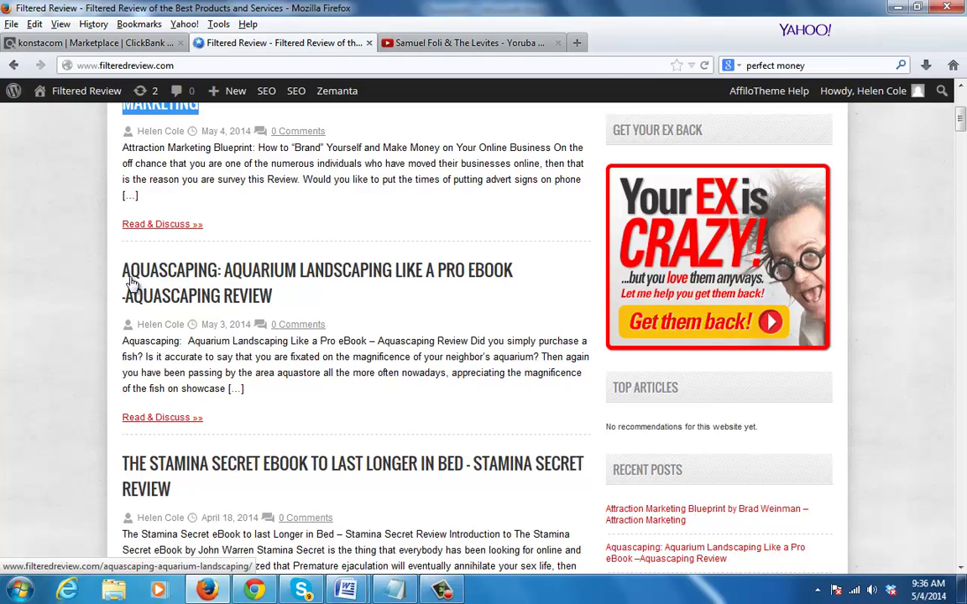
shift+click(264, 266)
drag(264, 266, 216, 283)
click(395, 285)
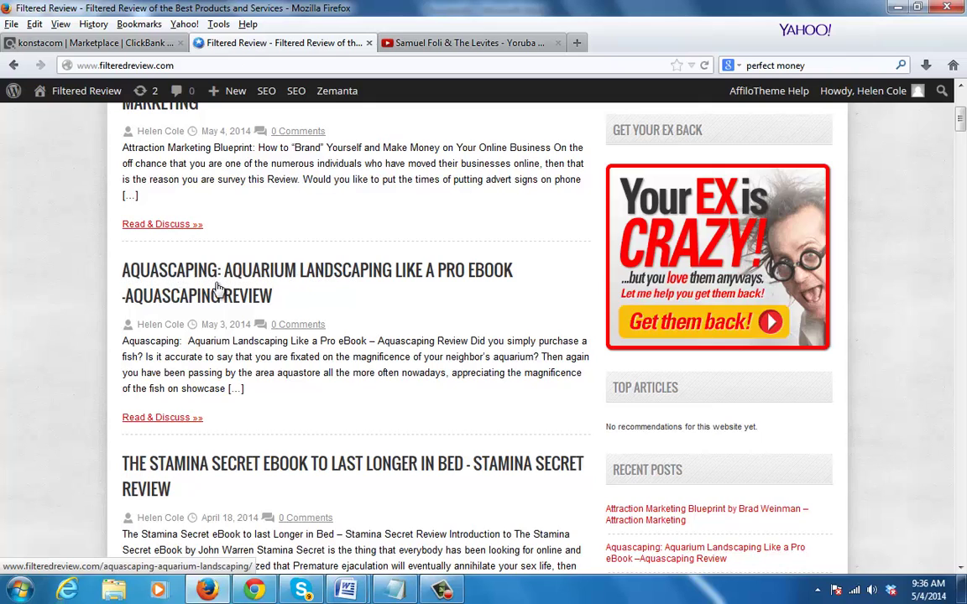
drag(119, 278, 253, 279)
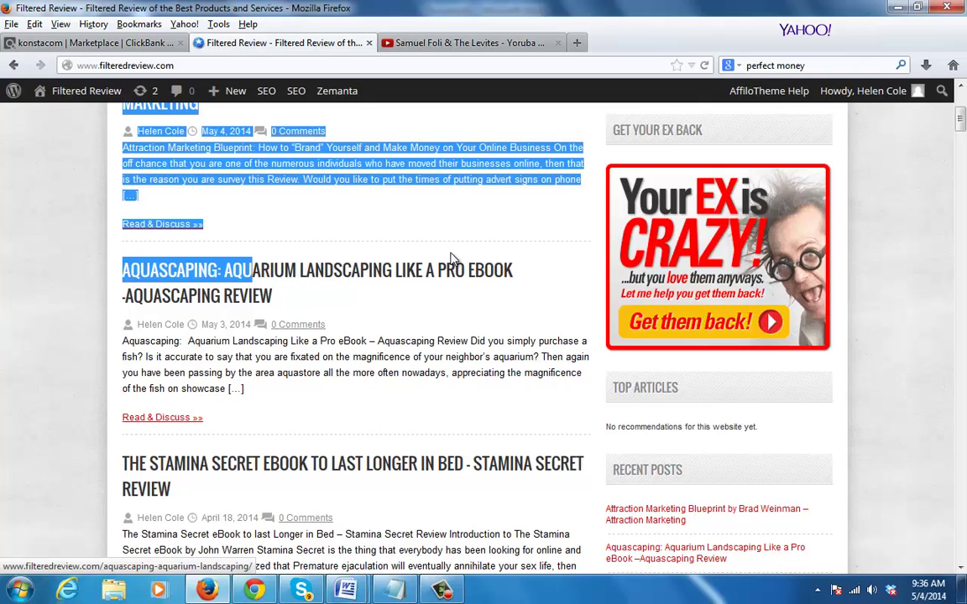
click(383, 300)
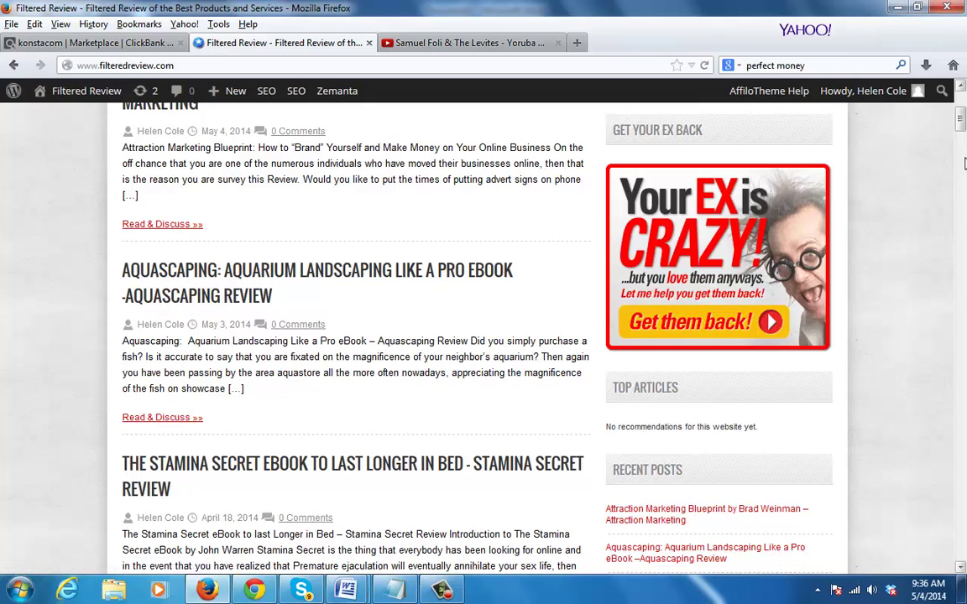
Scroll down through the older review posts and dismiss the Windows colour-scheme prompt
scroll(357, 159, down, 5)
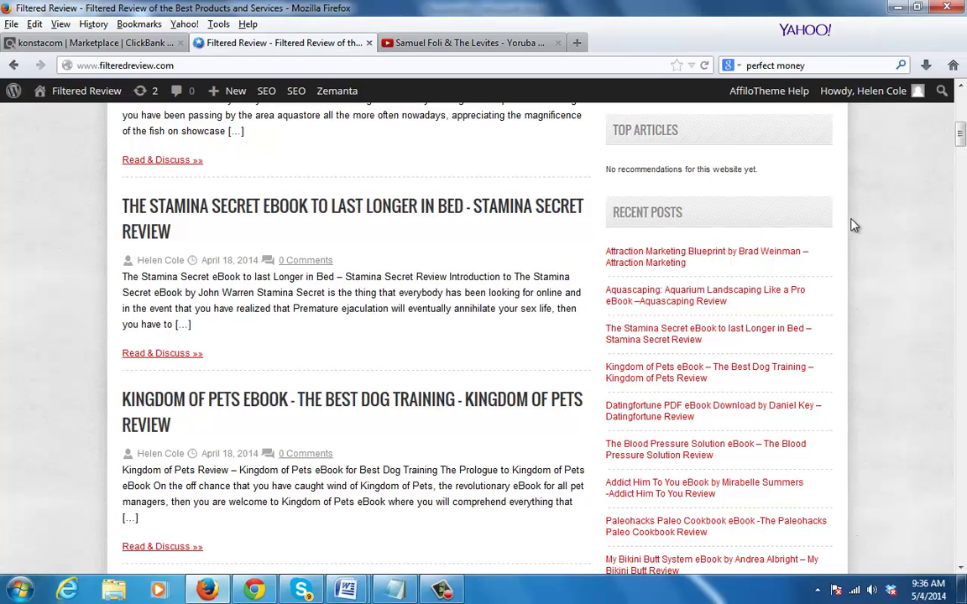
scroll(959, 147, down, 2)
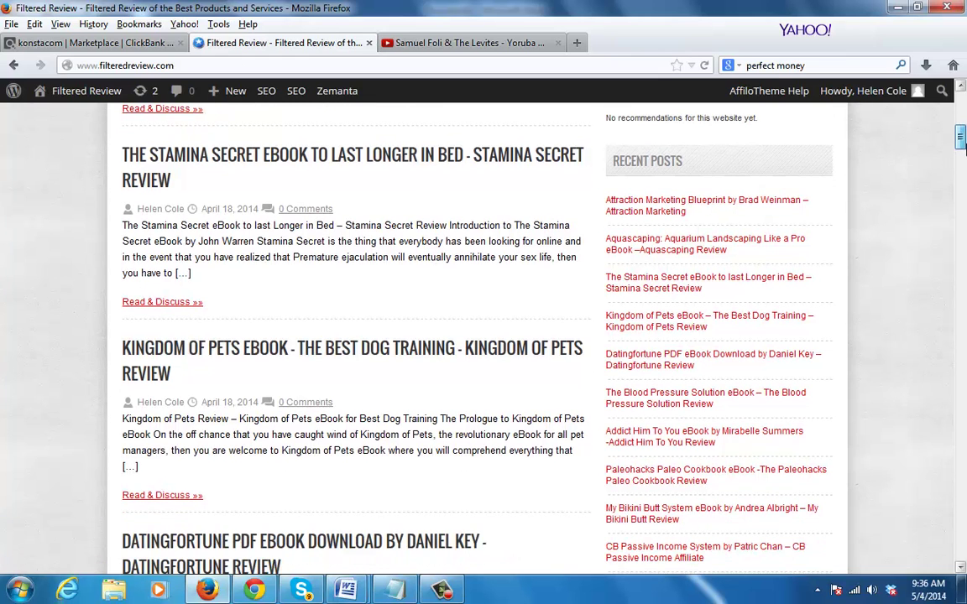
scroll(962, 147, down, 2)
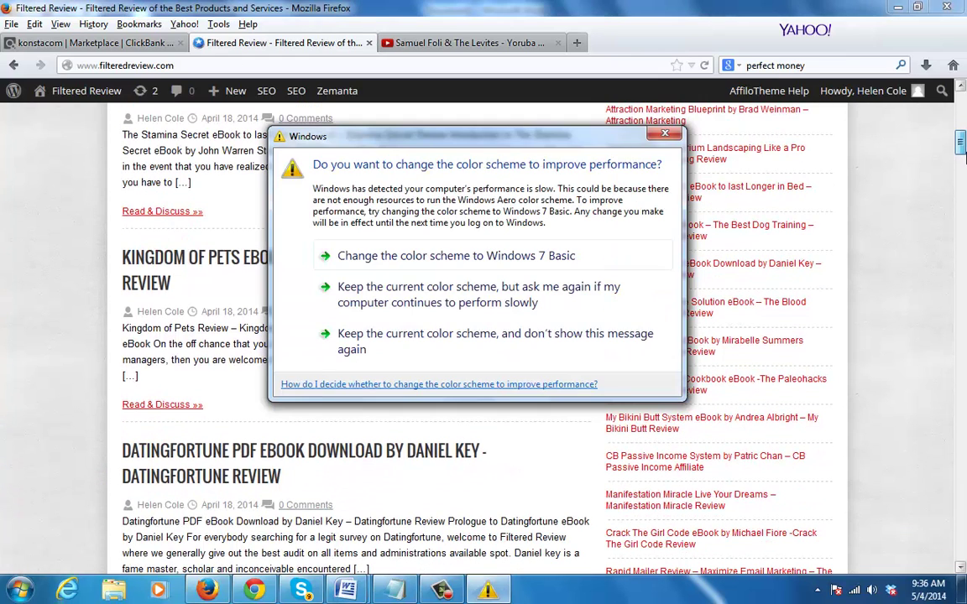
click(504, 296)
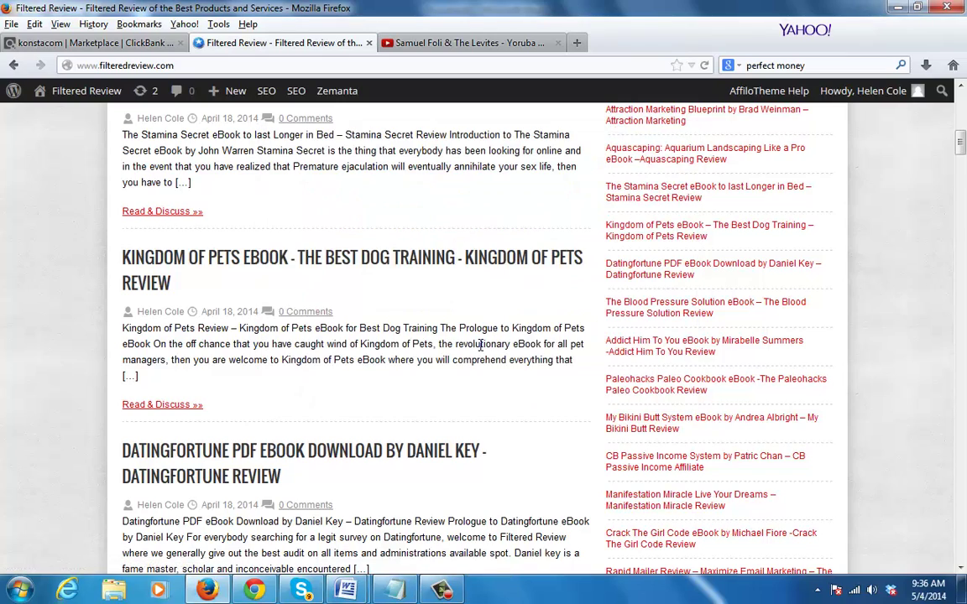
drag(962, 142, 962, 212)
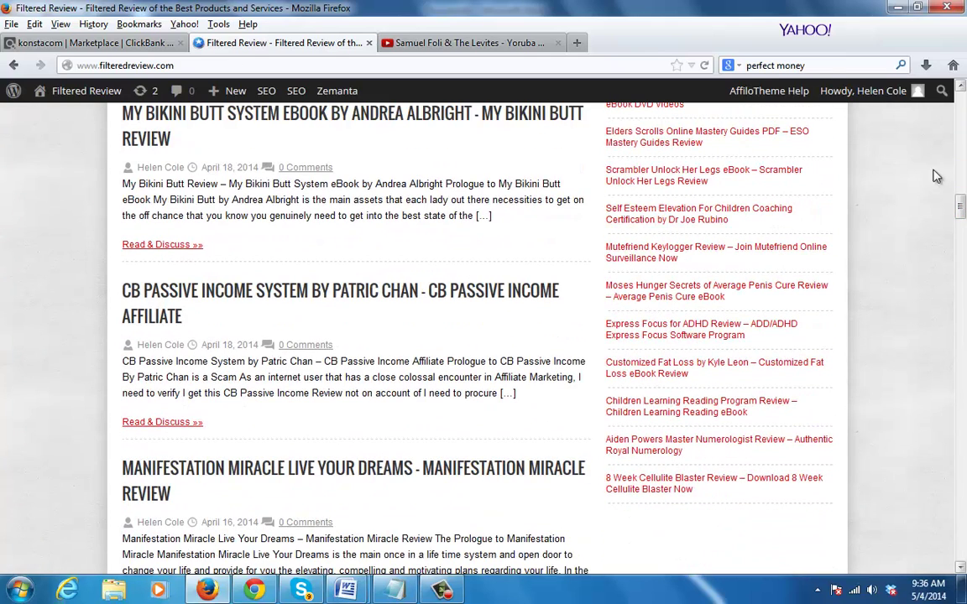
Start a new WordPress post from + New, then switch to the Document2 review draft in Word
mouse_move(224, 92)
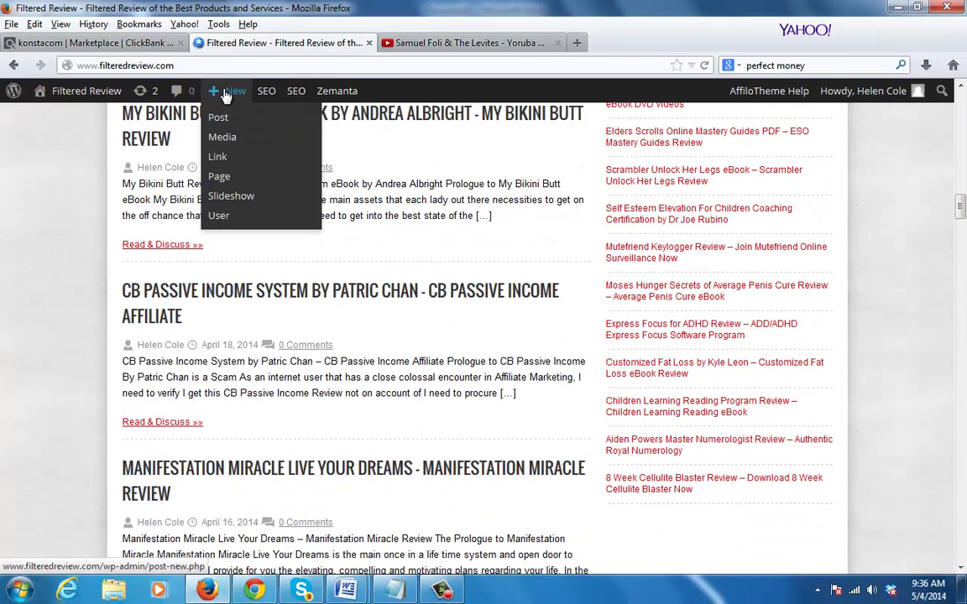
click(219, 116)
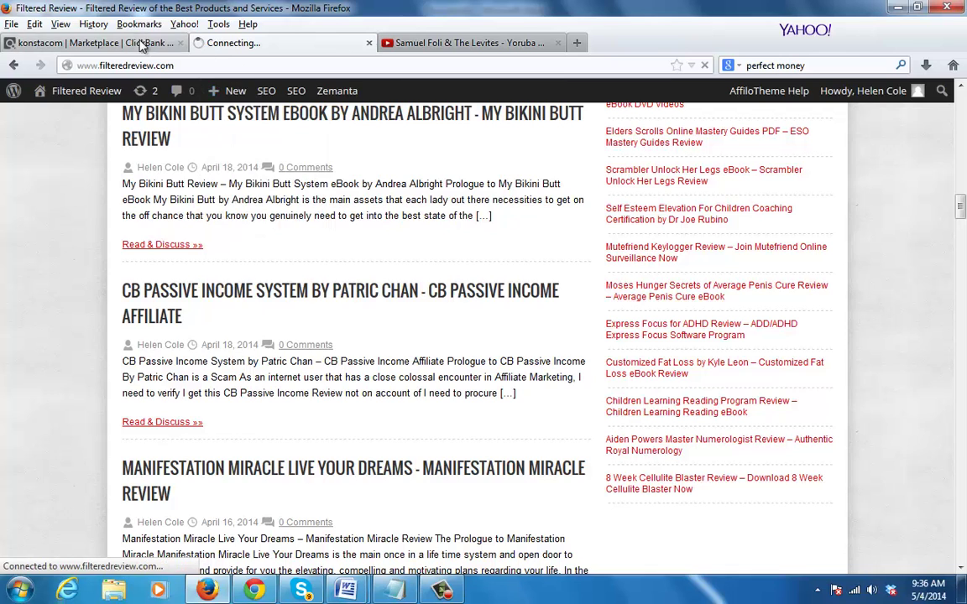
mouse_move(345, 590)
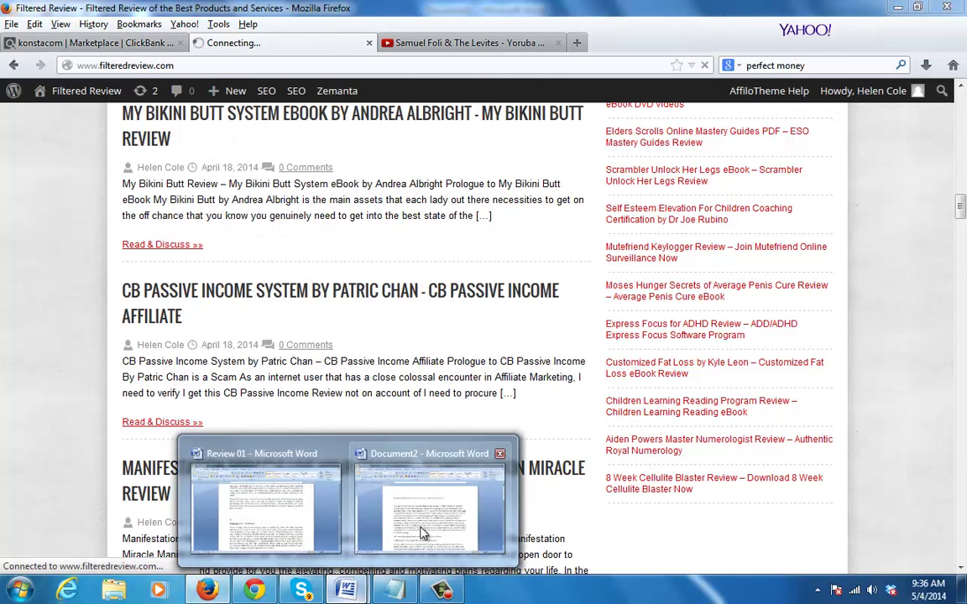
click(423, 533)
Delete the blank line under the title and select and copy the whole review article
key(BackSpace)
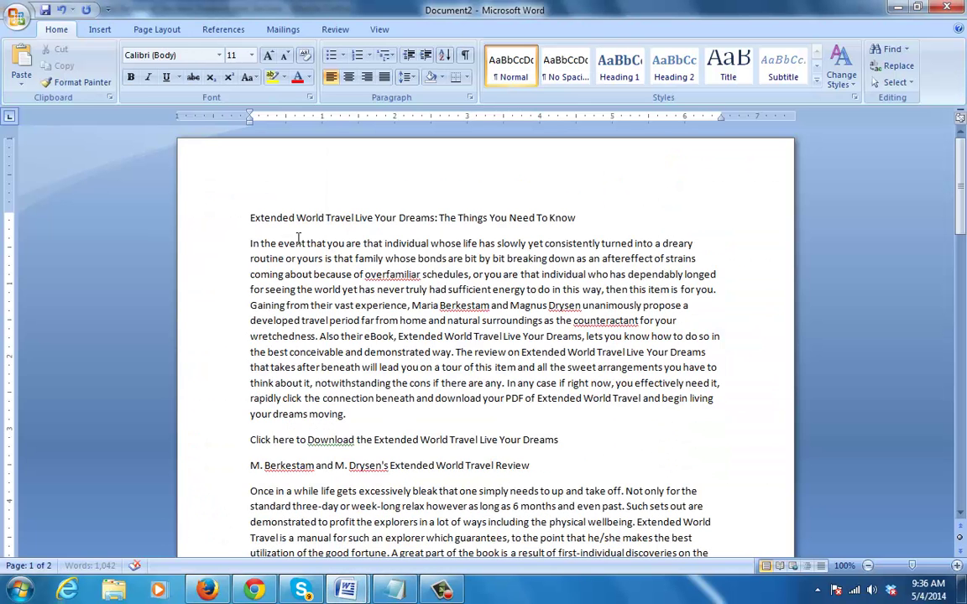
key(ctrl+a)
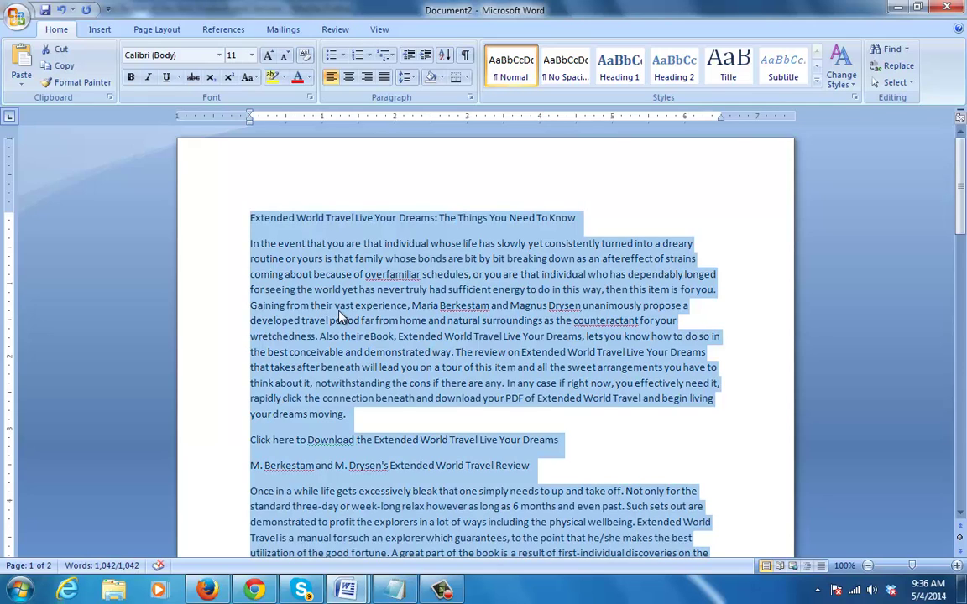
double_click(825, 8)
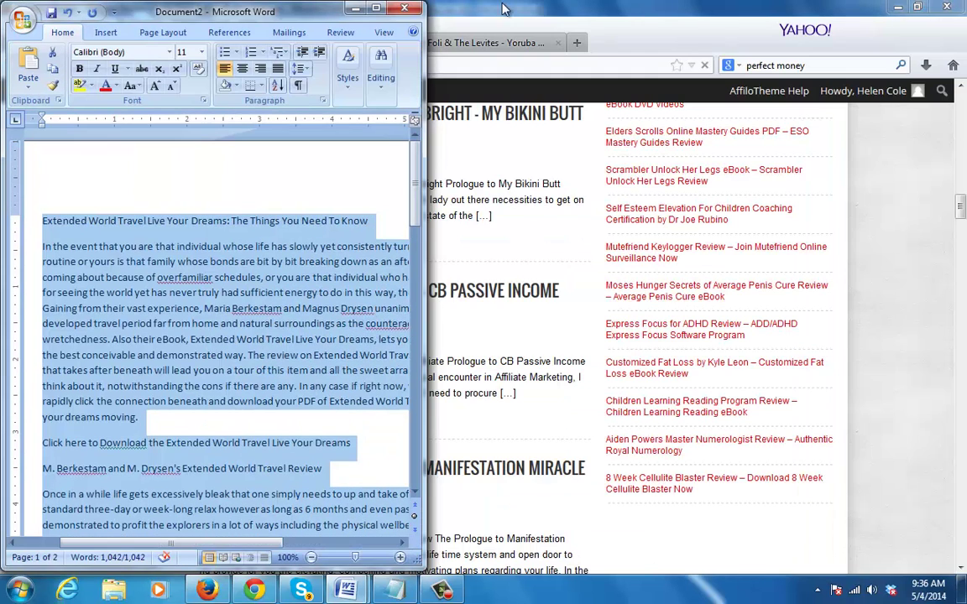
click(276, 277)
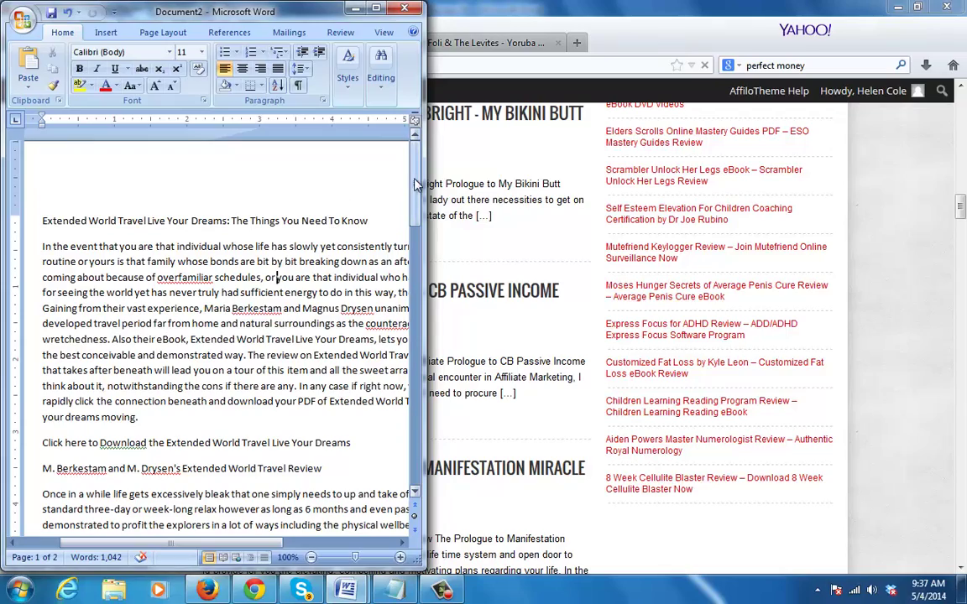
drag(416, 185, 437, 202)
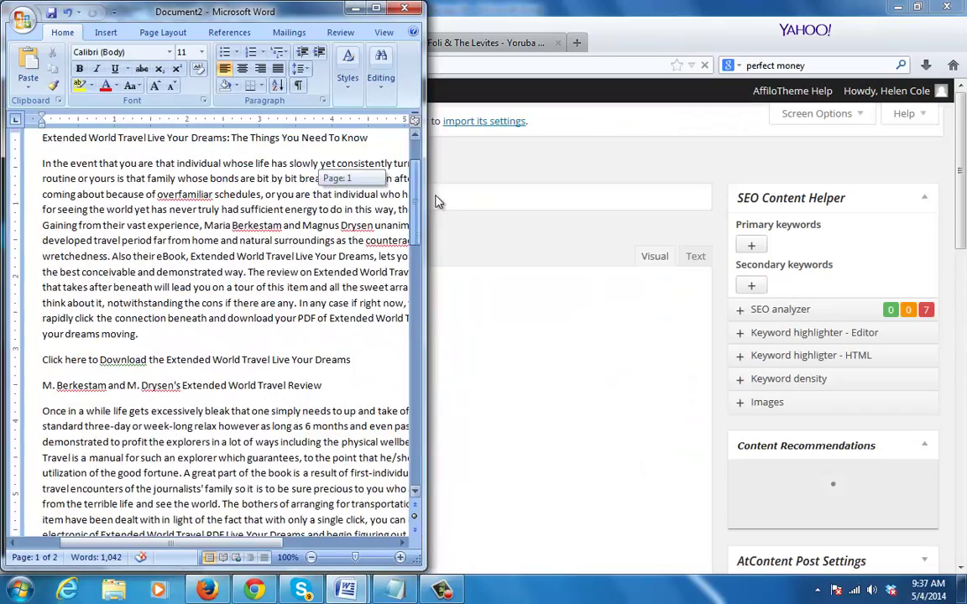
key(ctrl+a)
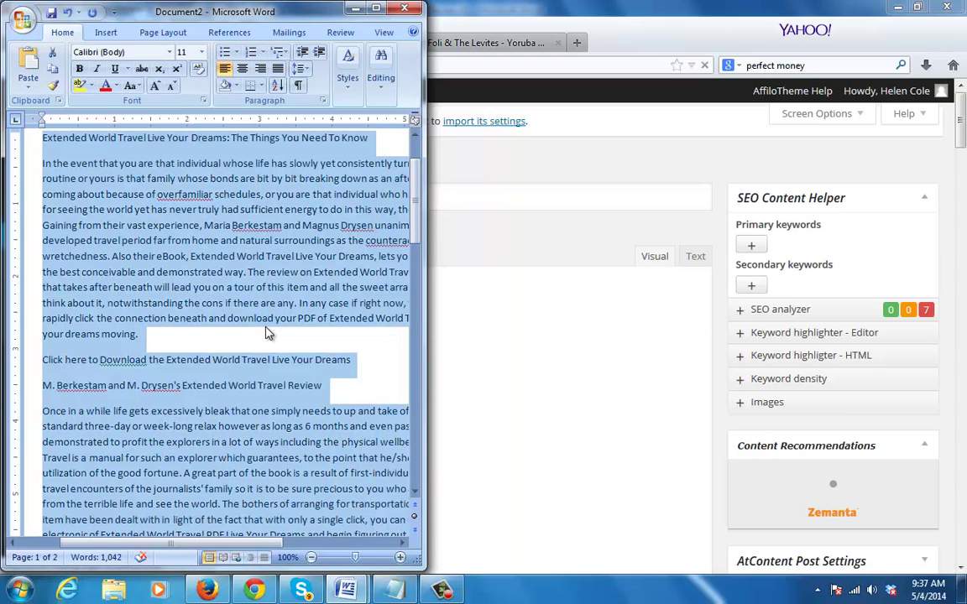
click(482, 447)
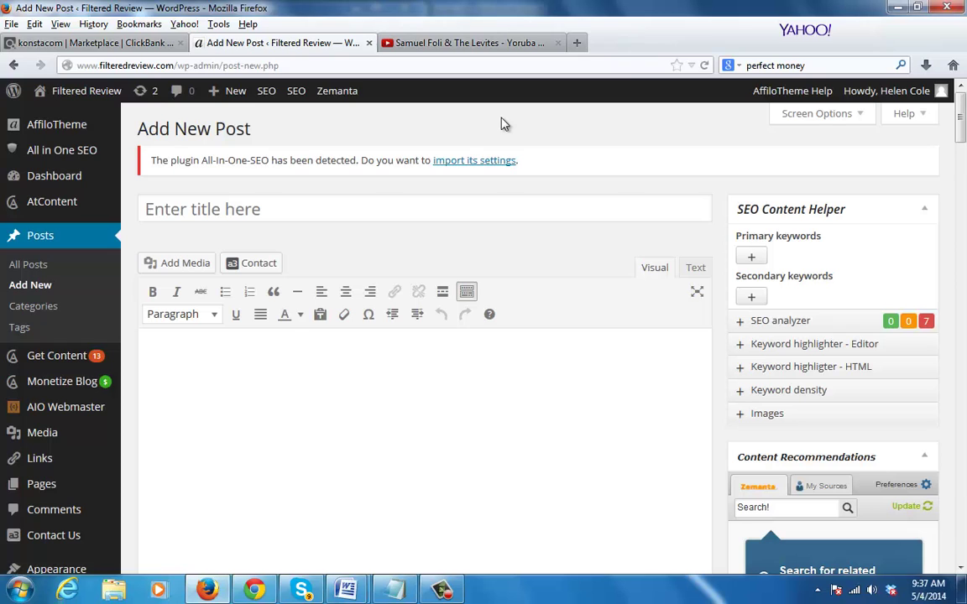
Paste the copied review into the empty post body, justify every paragraph, and scroll back to the top
click(392, 400)
key(ctrl+v)
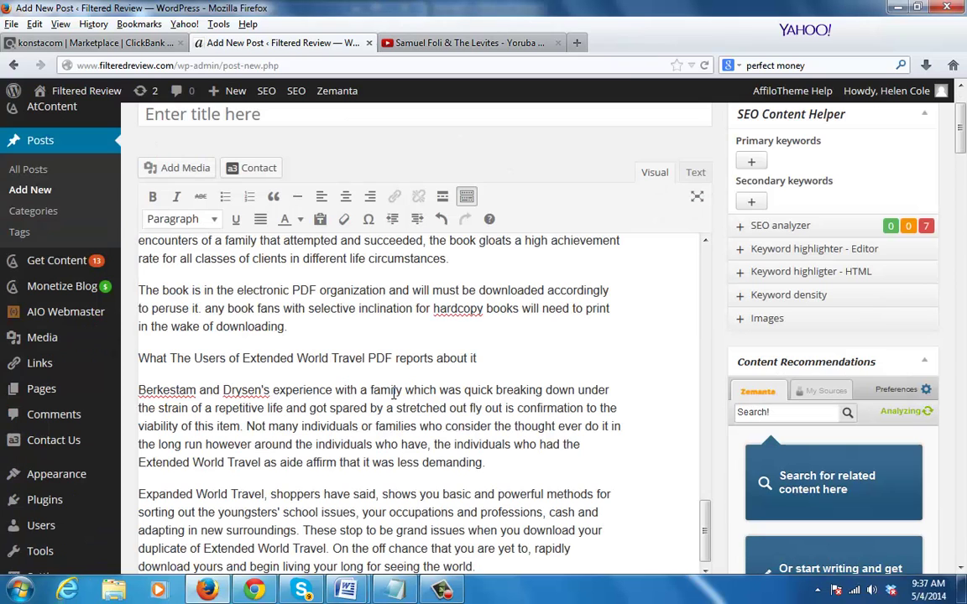
key(ctrl+a)
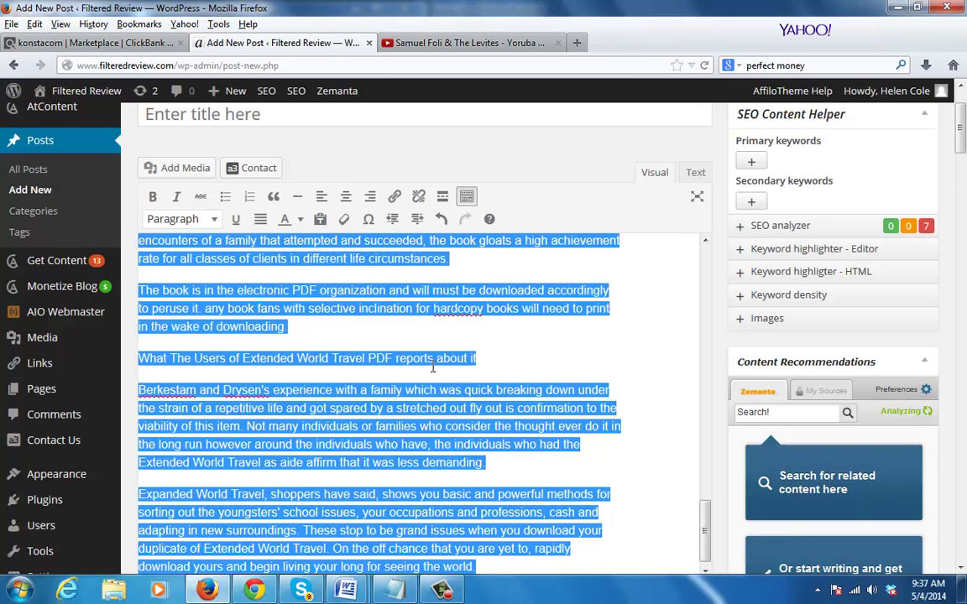
click(260, 218)
click(510, 367)
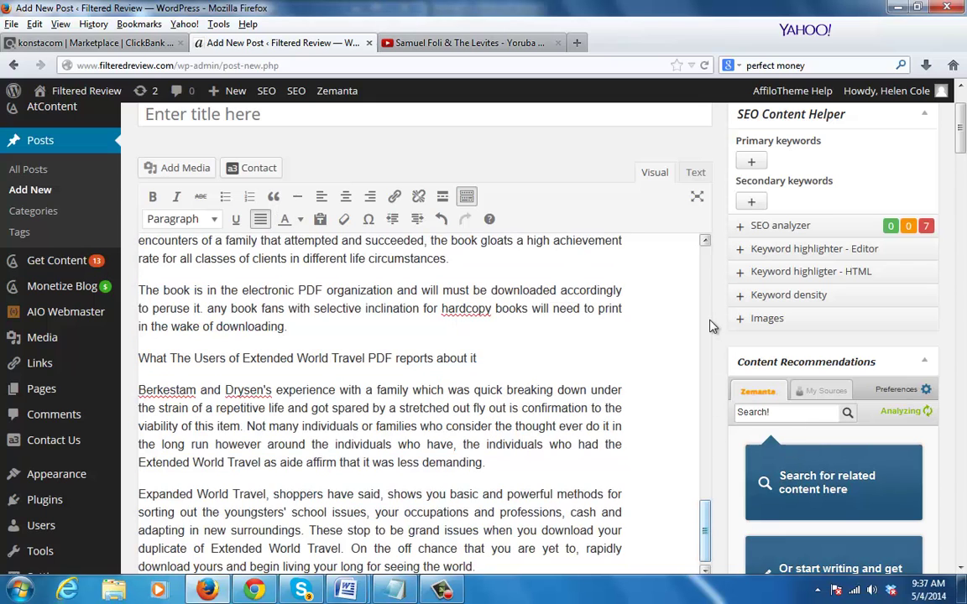
drag(709, 326, 705, 249)
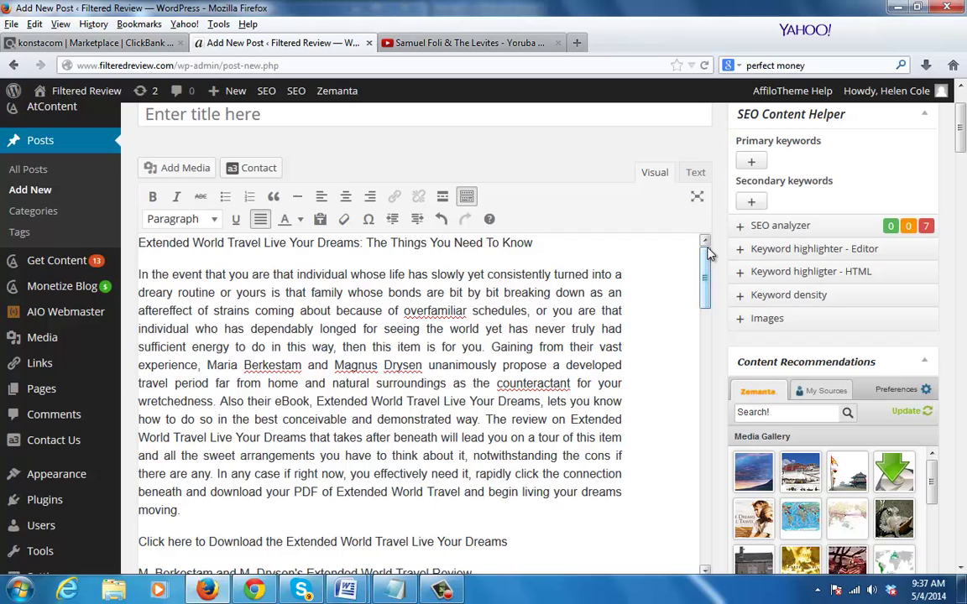
Open smallseotools.com in a new tab and bring up the Plagiarism Checker's text box
click(577, 43)
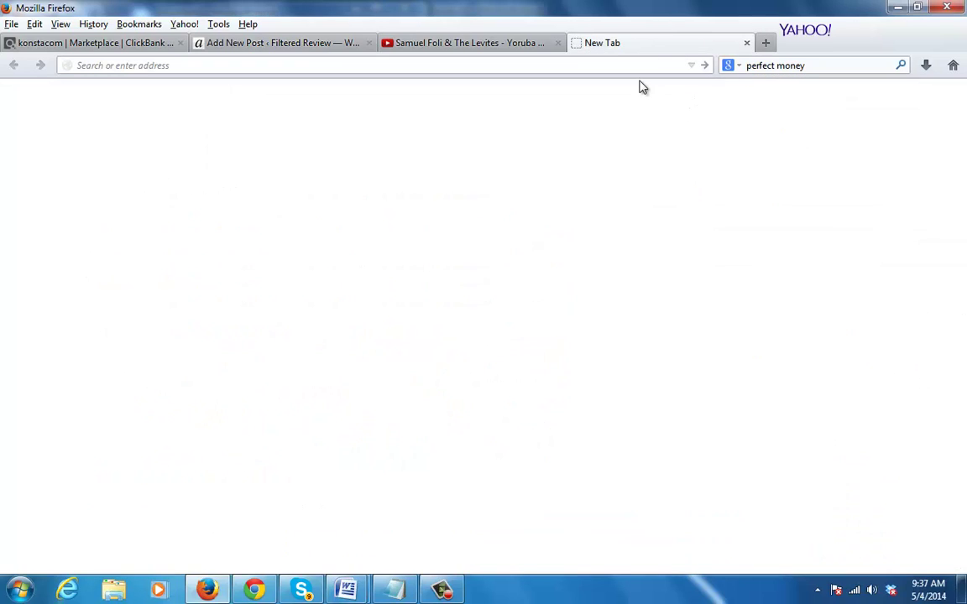
text(smallseotools.com/)
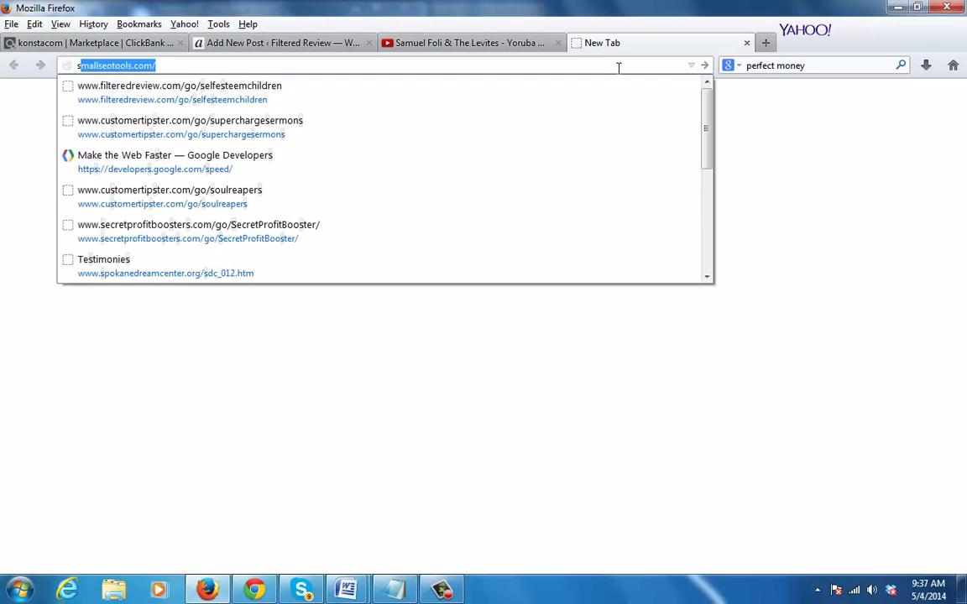
key(Return)
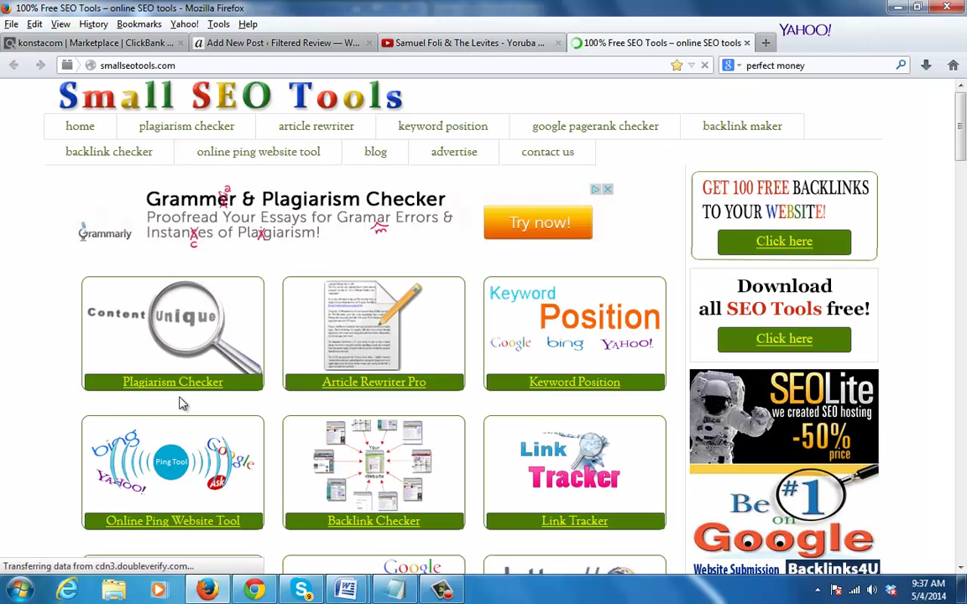
click(141, 388)
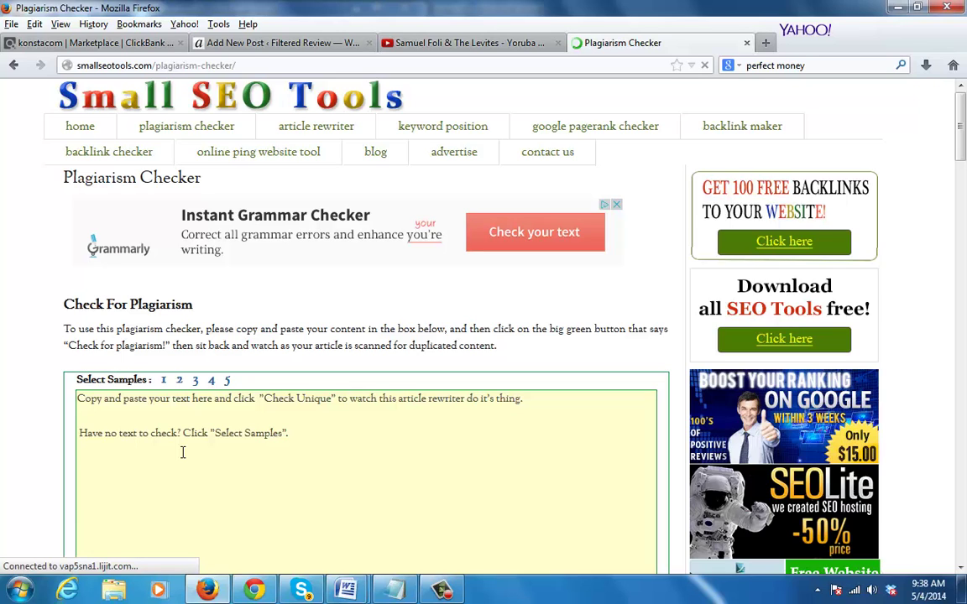
click(182, 452)
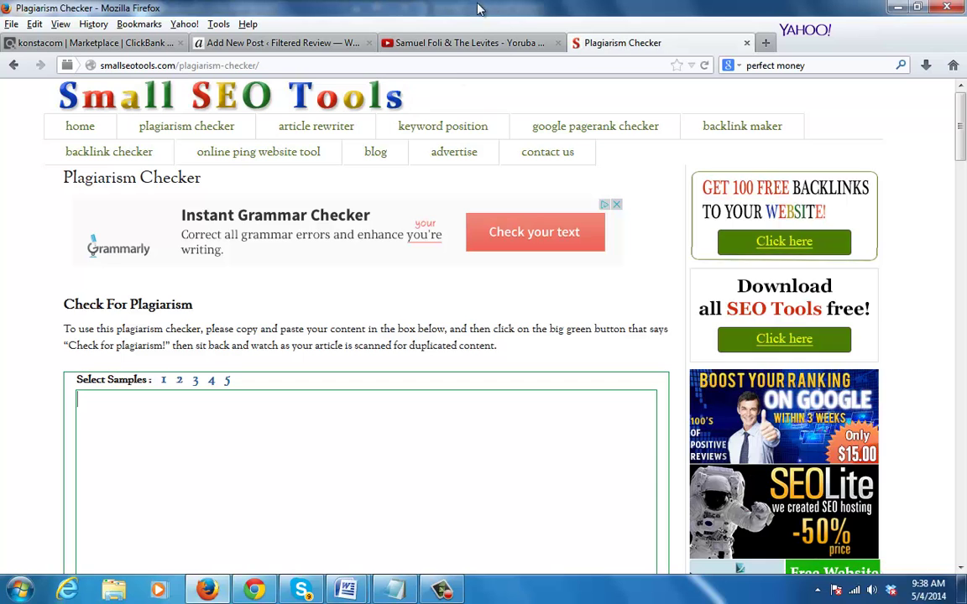
Paste the 1042-word review into the Plagiarism Checker, enter the captcha code, and run the check
click(346, 590)
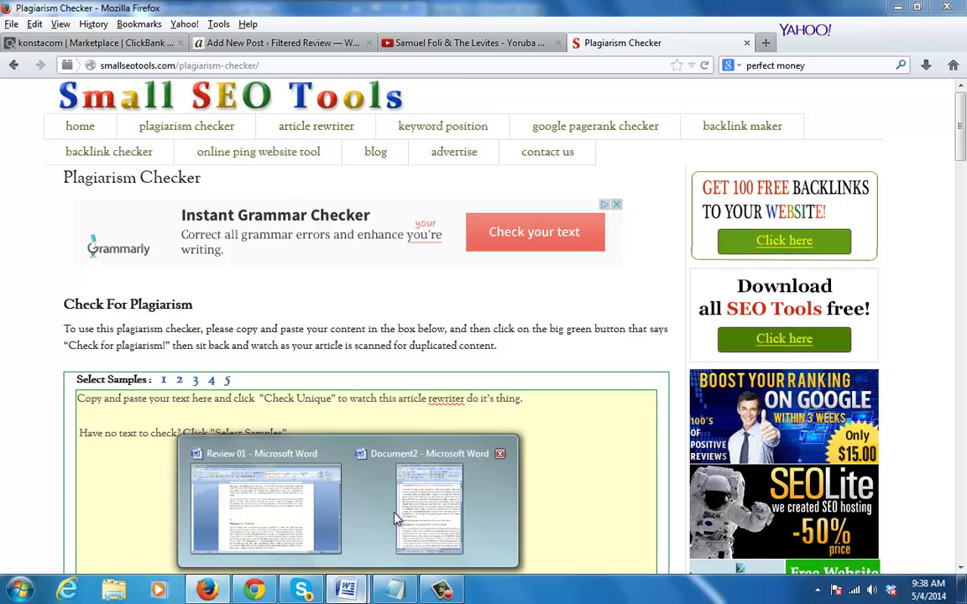
click(443, 503)
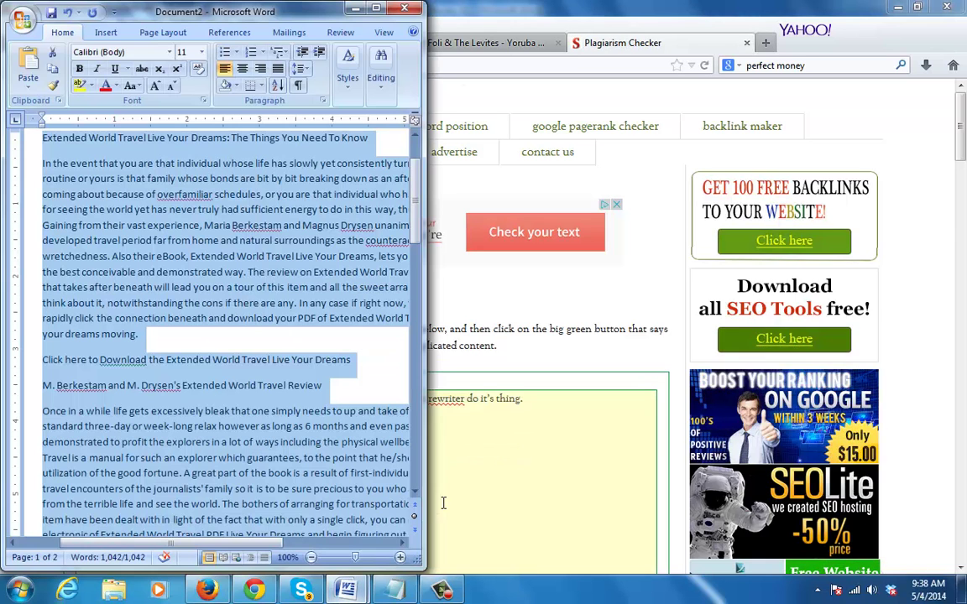
click(486, 403)
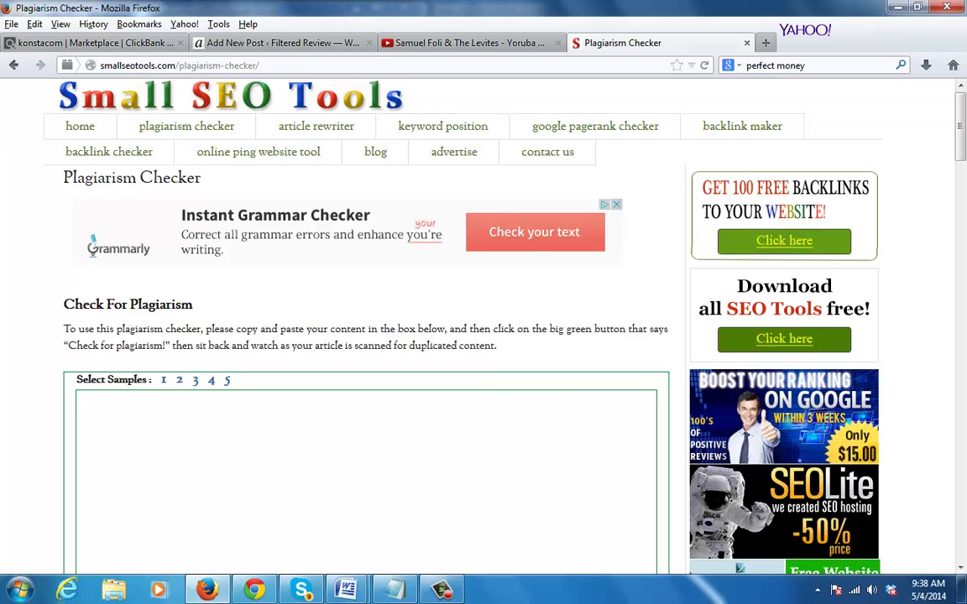
key(ctrl+v)
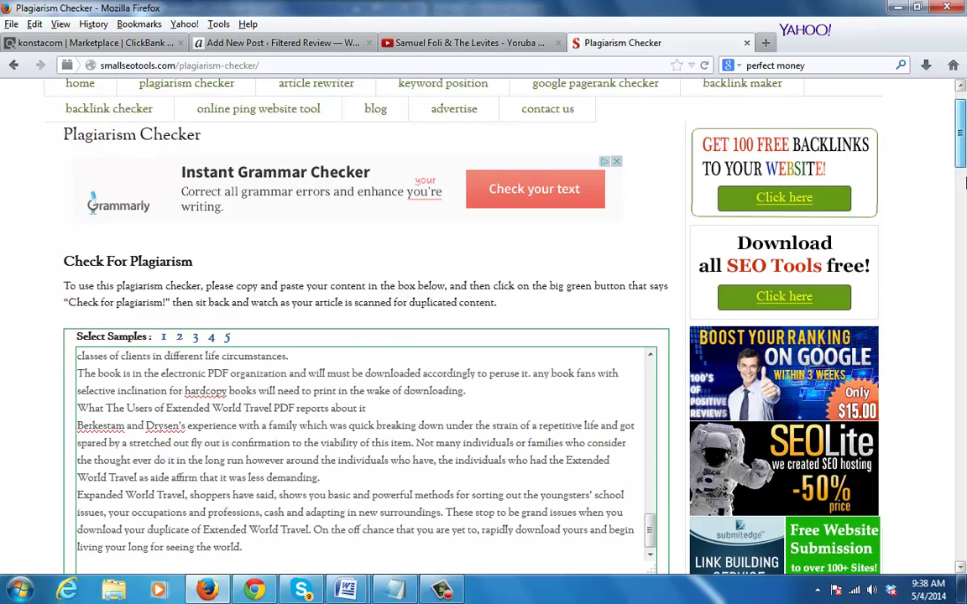
drag(962, 107, 962, 158)
scroll(425, 328, down, 4)
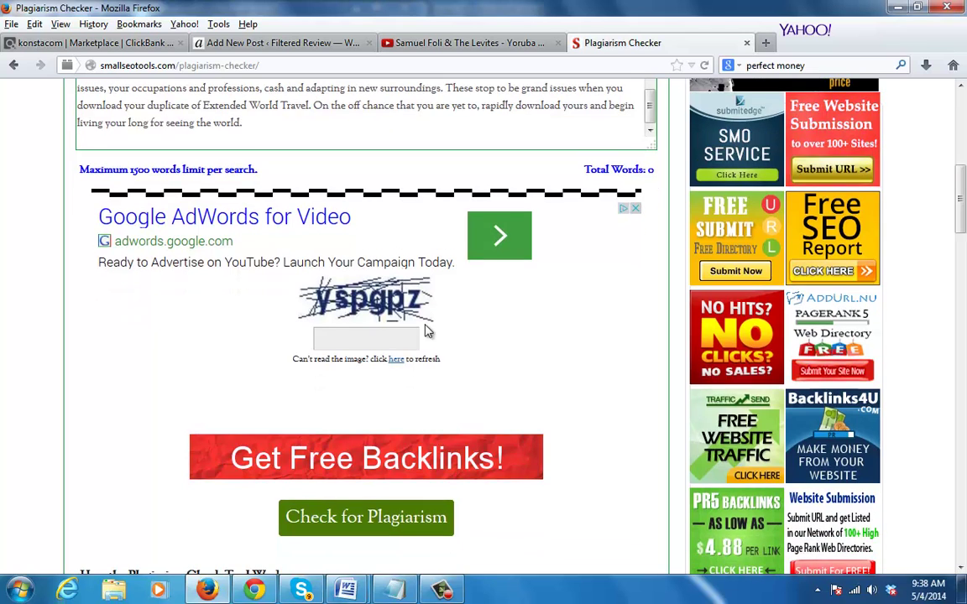
click(351, 339)
text(ys)
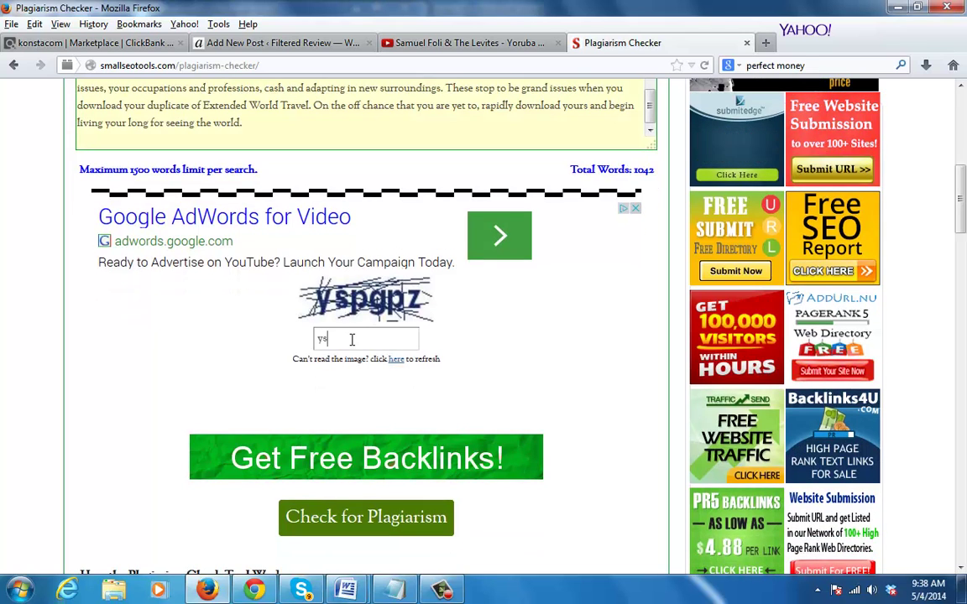
text(pgpz)
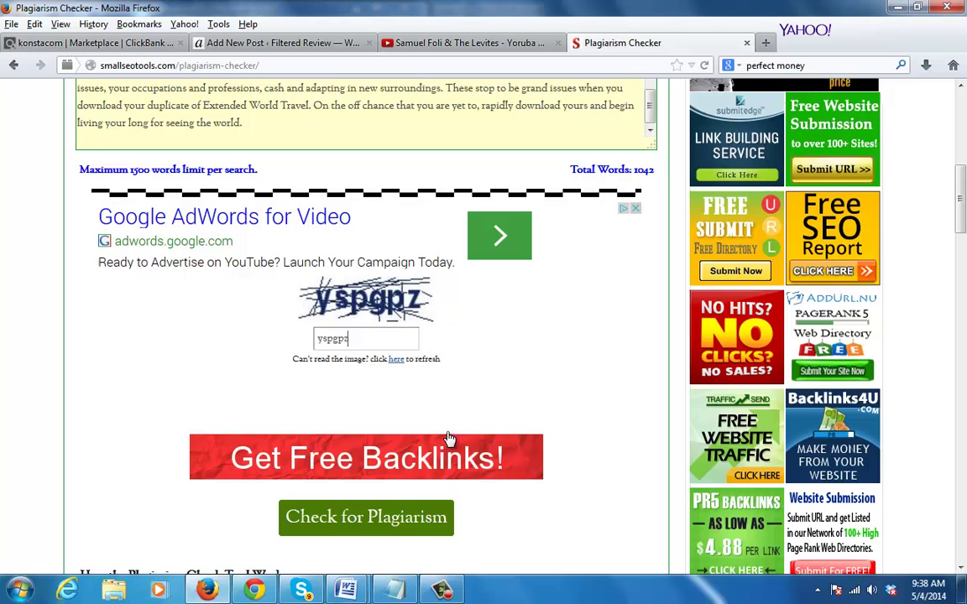
click(371, 518)
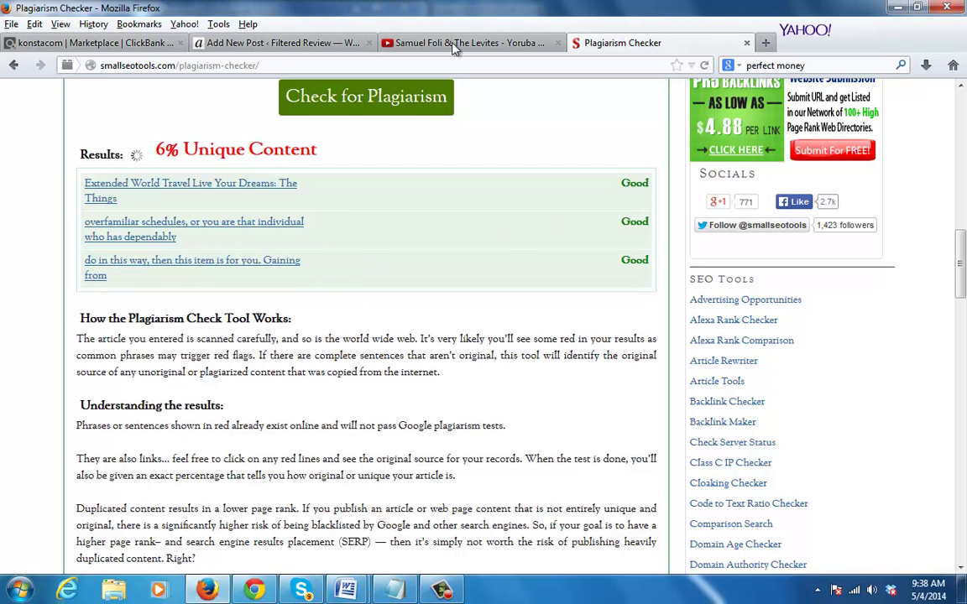
Go back to the Add New Post tab and place the cursor in the post title field
click(303, 44)
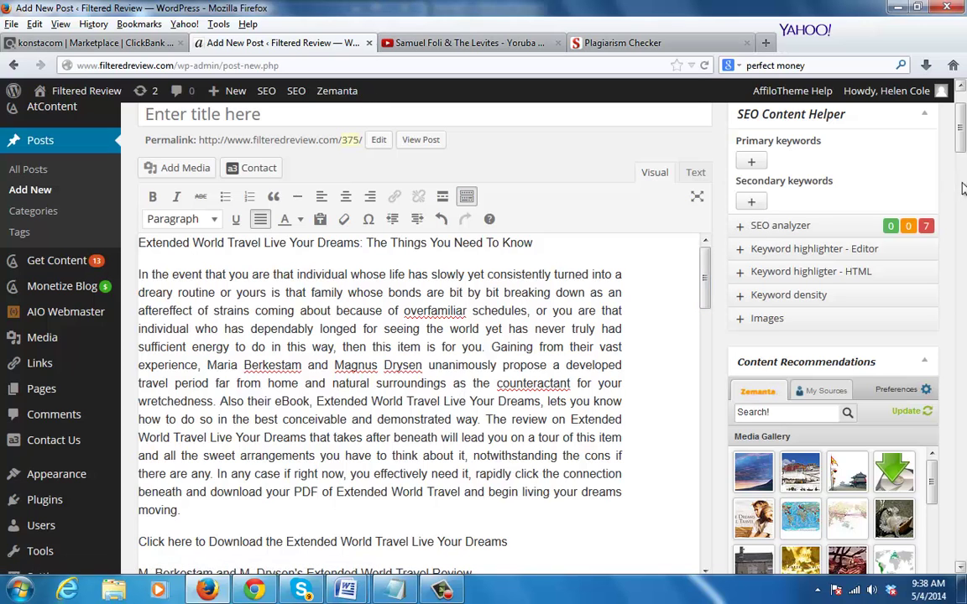
scroll(400, 126, up, 1)
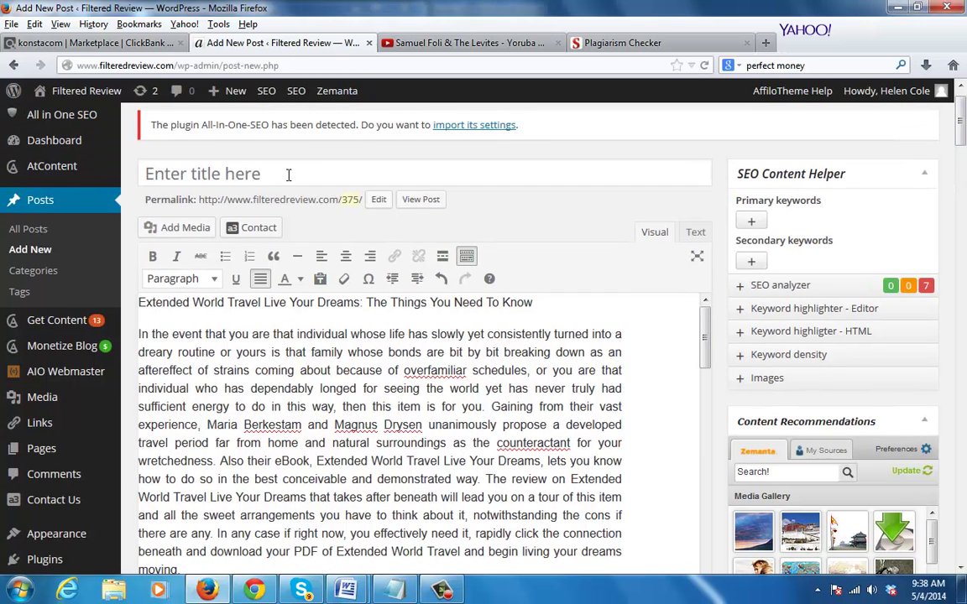
click(288, 175)
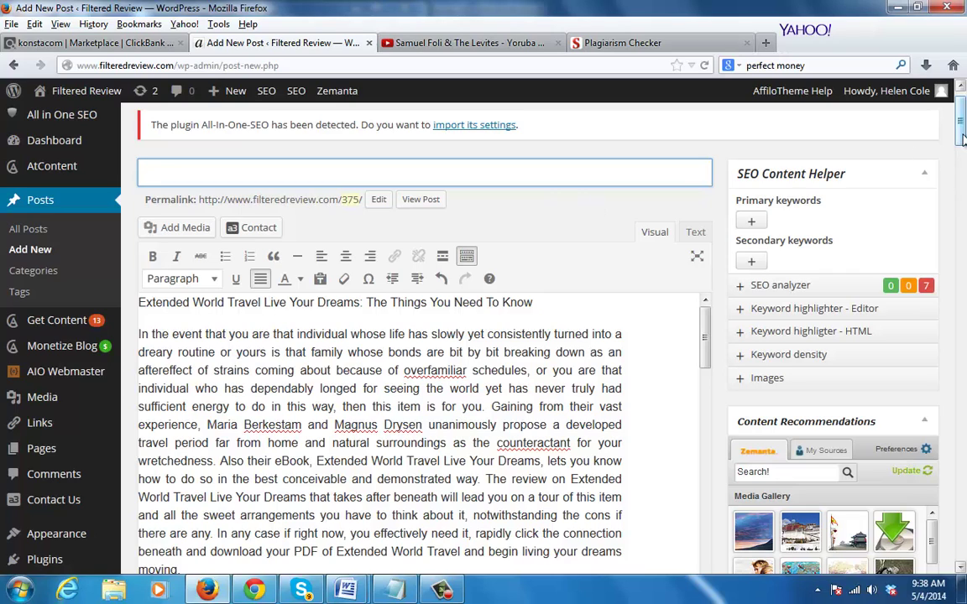
drag(963, 138, 965, 281)
Collapse the NextScripts Social Networks Auto Poster box and click into the Yoast SEO title field
scroll(774, 417, up, 2)
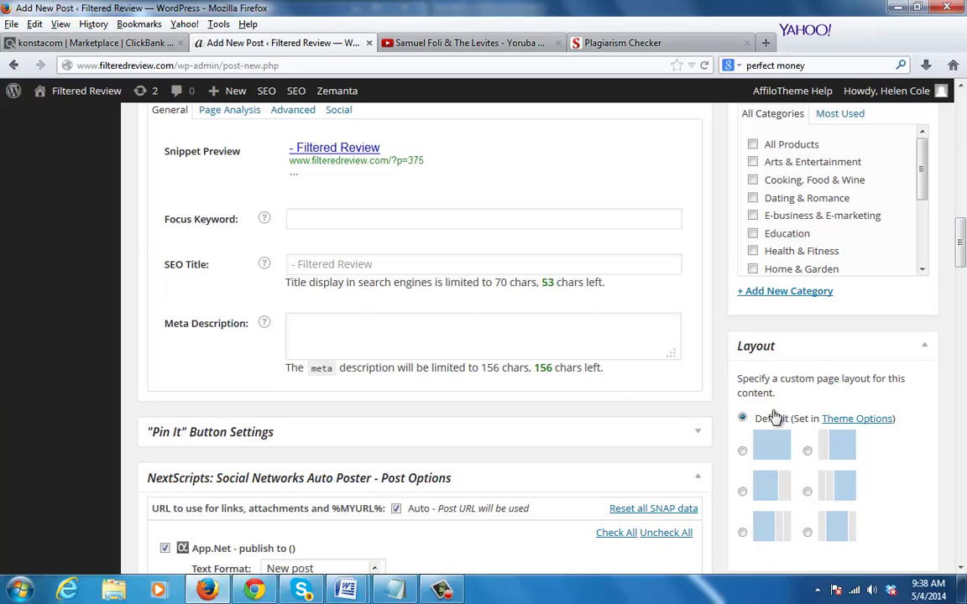
click(700, 480)
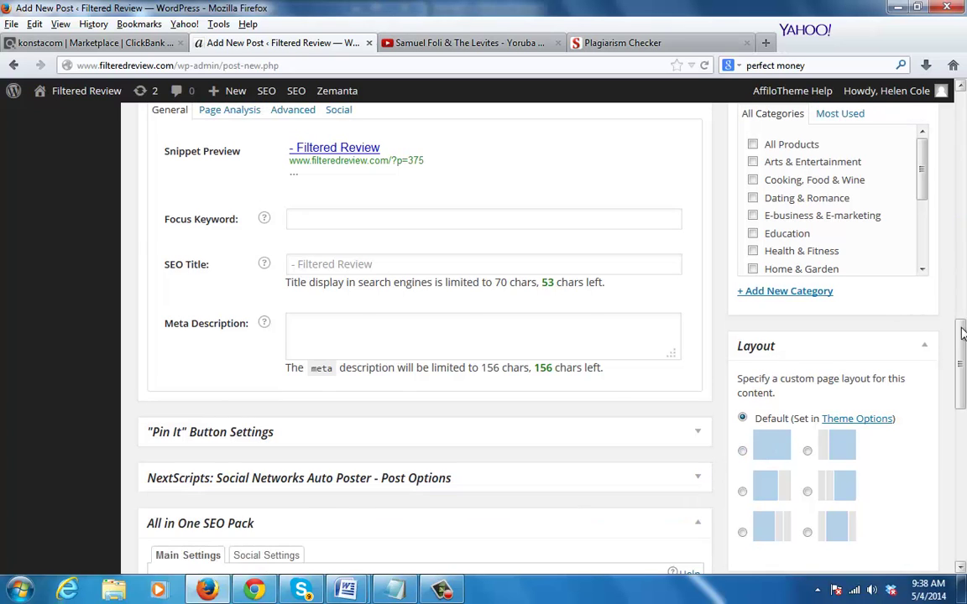
drag(962, 334, 962, 327)
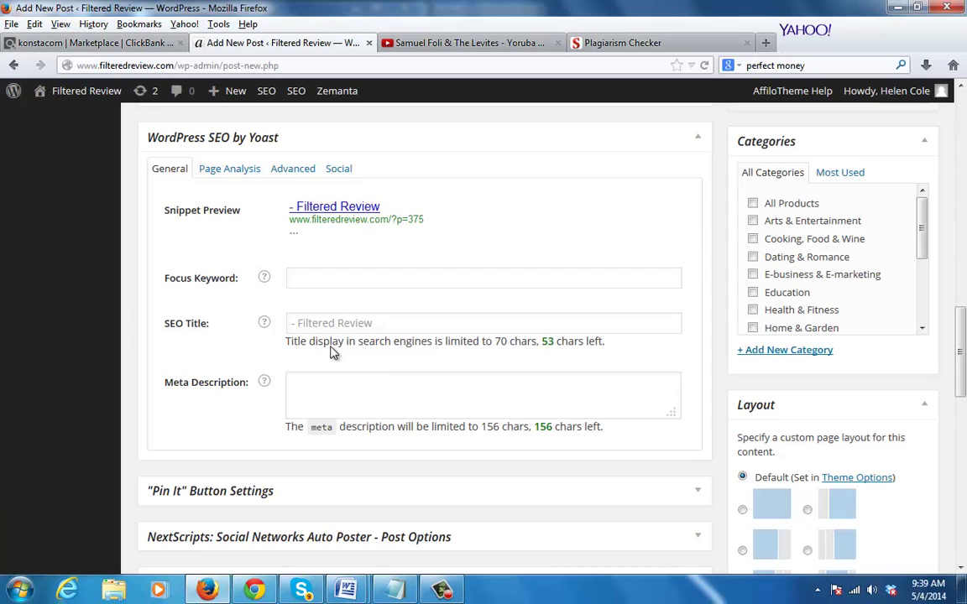
drag(298, 347, 527, 347)
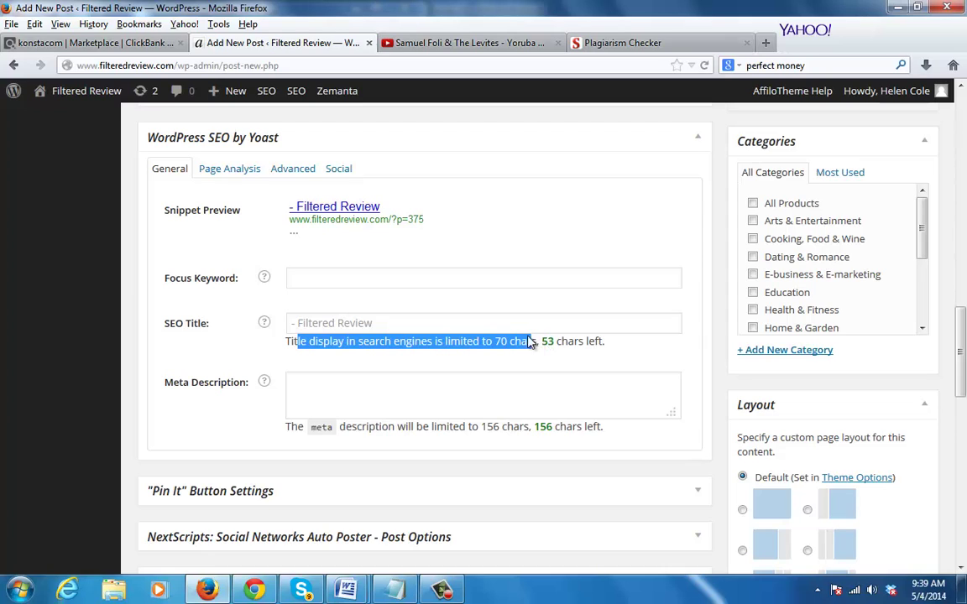
click(496, 325)
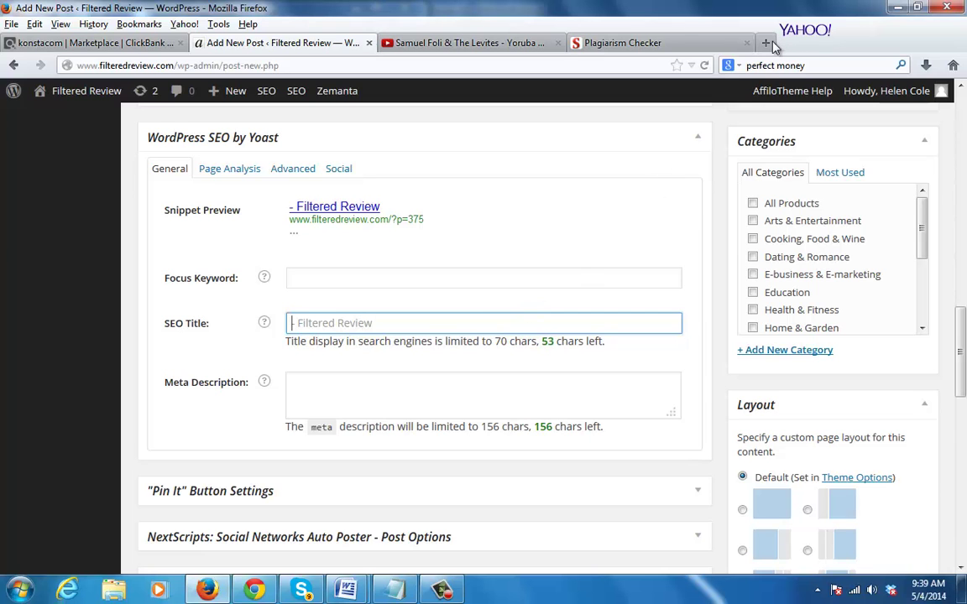
drag(962, 327, 963, 126)
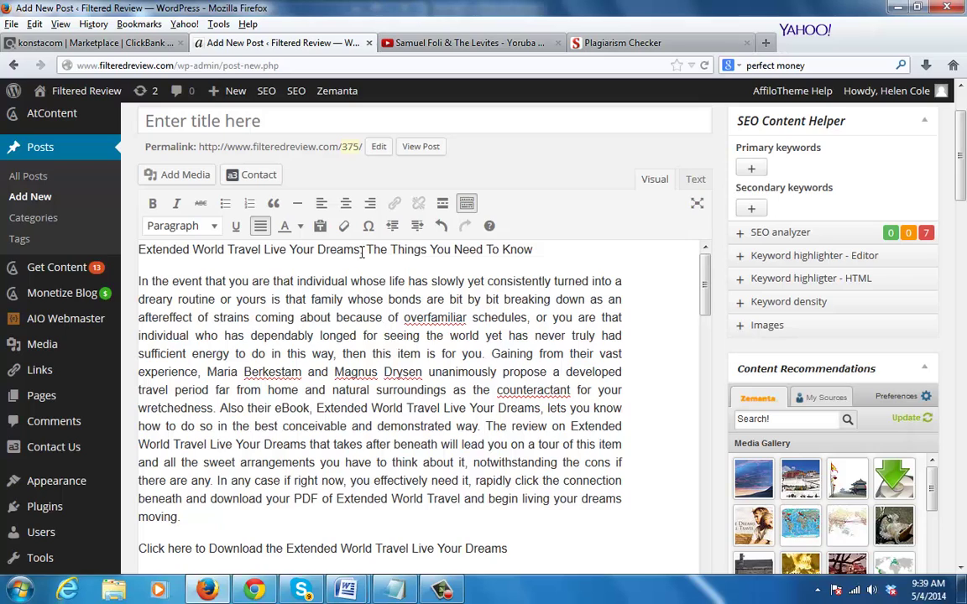
Search Google for 'Extended World Travel Live Your Dreams' in a new tab
shift+click(132, 250)
key(ctrl+c)
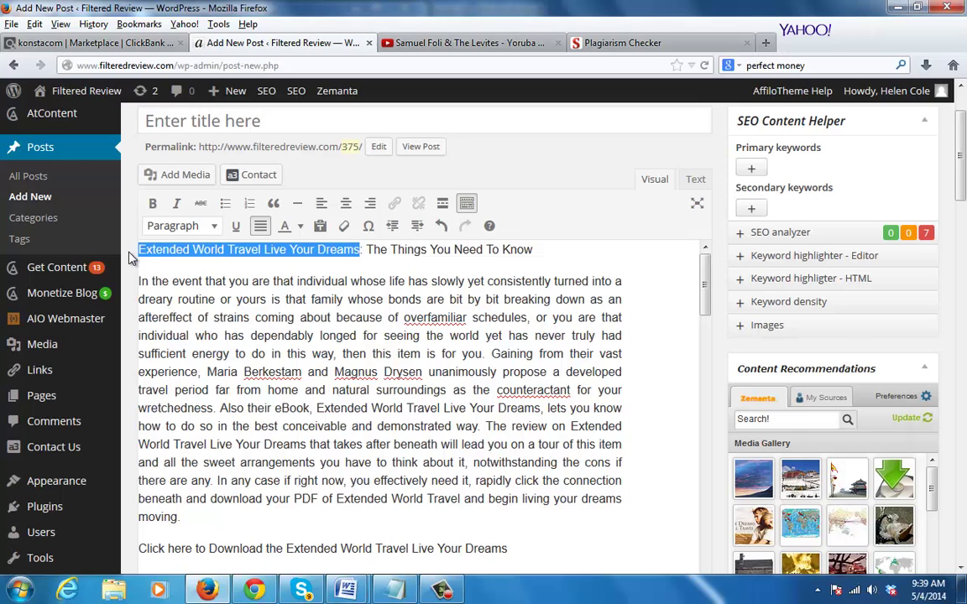
click(409, 351)
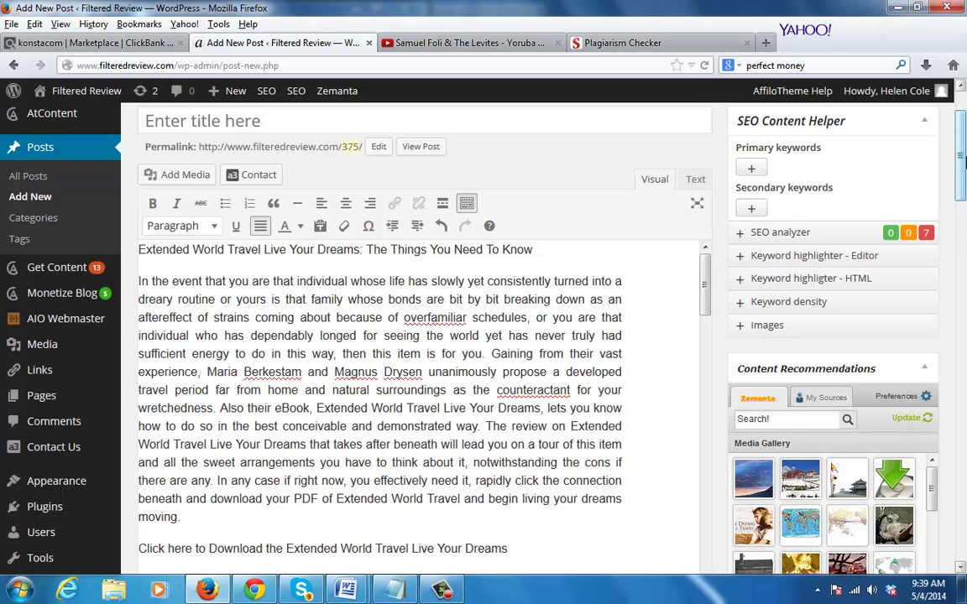
drag(963, 156, 964, 126)
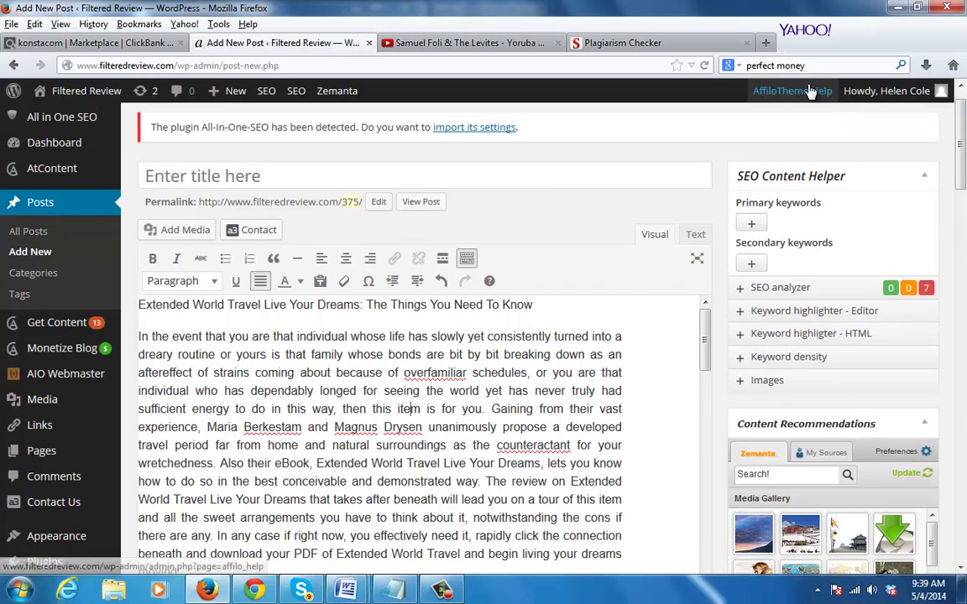
click(766, 44)
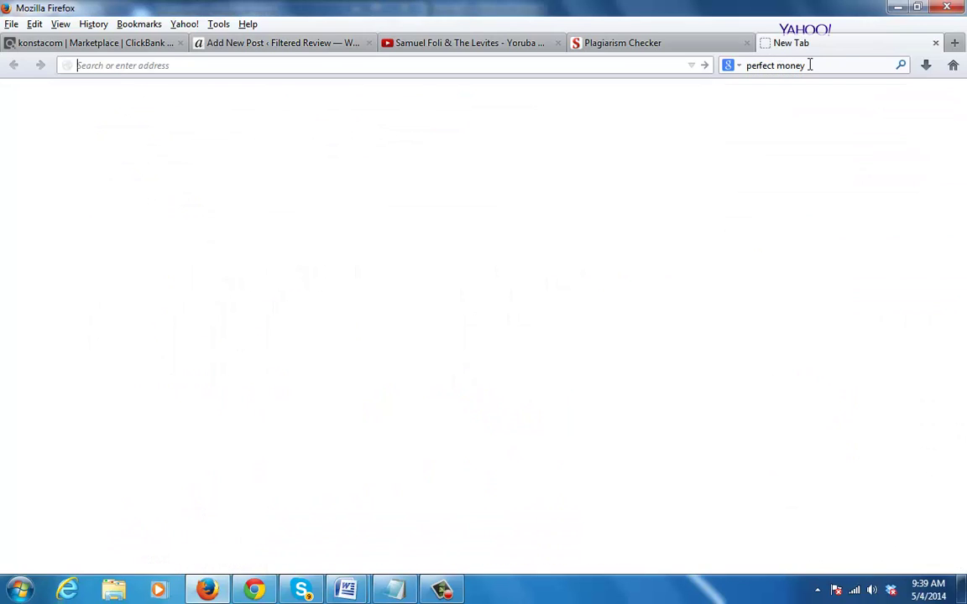
double_click(804, 66)
triple_click(784, 62)
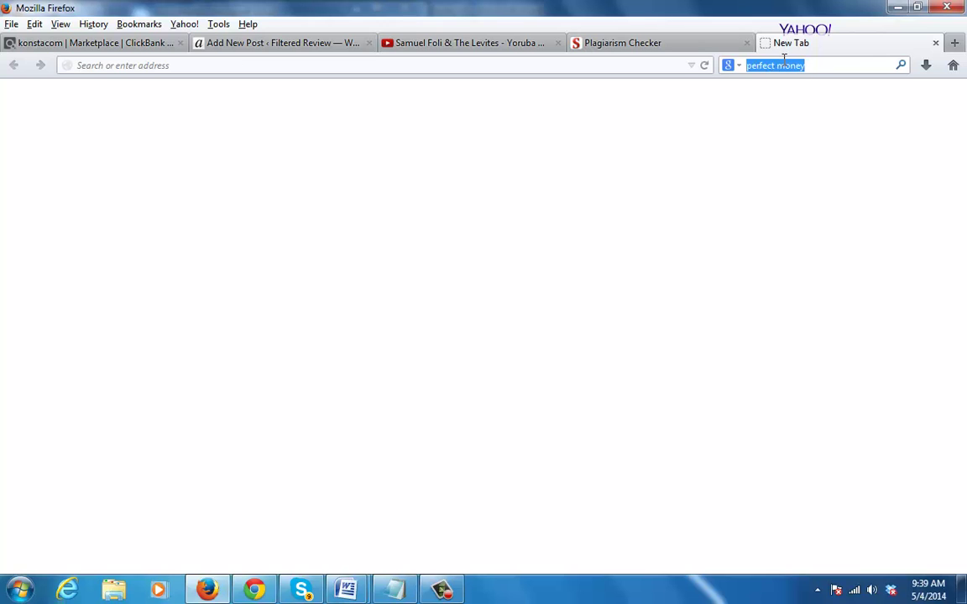
key(BackSpace)
key(ctrl+v)
key(Return)
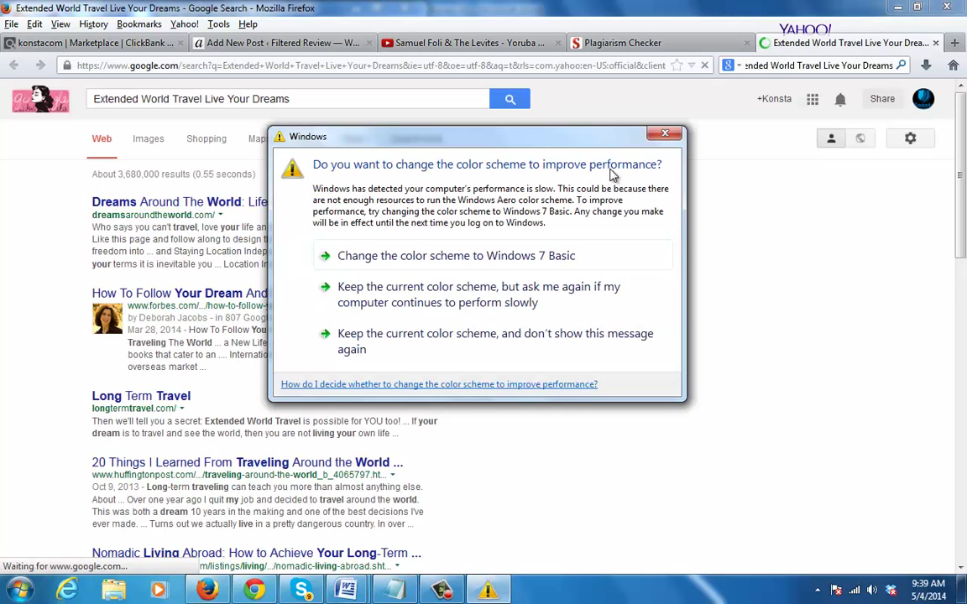
Dismiss the Windows colour-scheme prompt and move to page 2 of the results
click(483, 288)
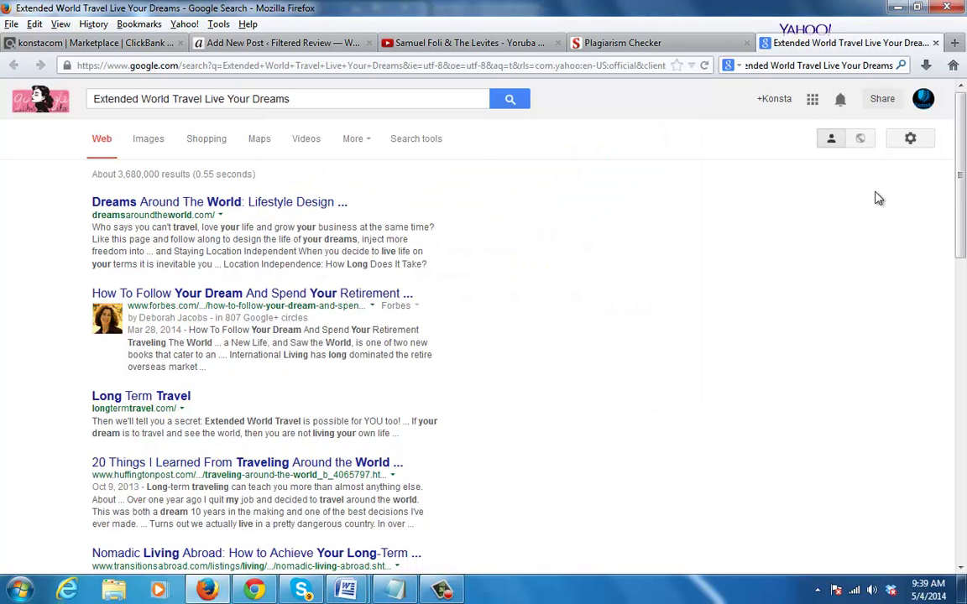
drag(963, 133, 964, 439)
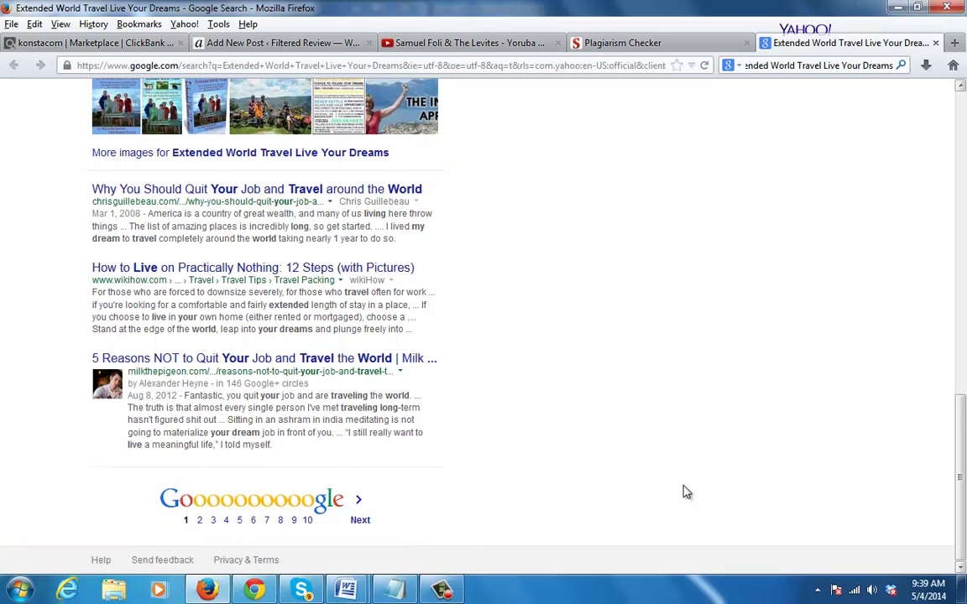
click(359, 519)
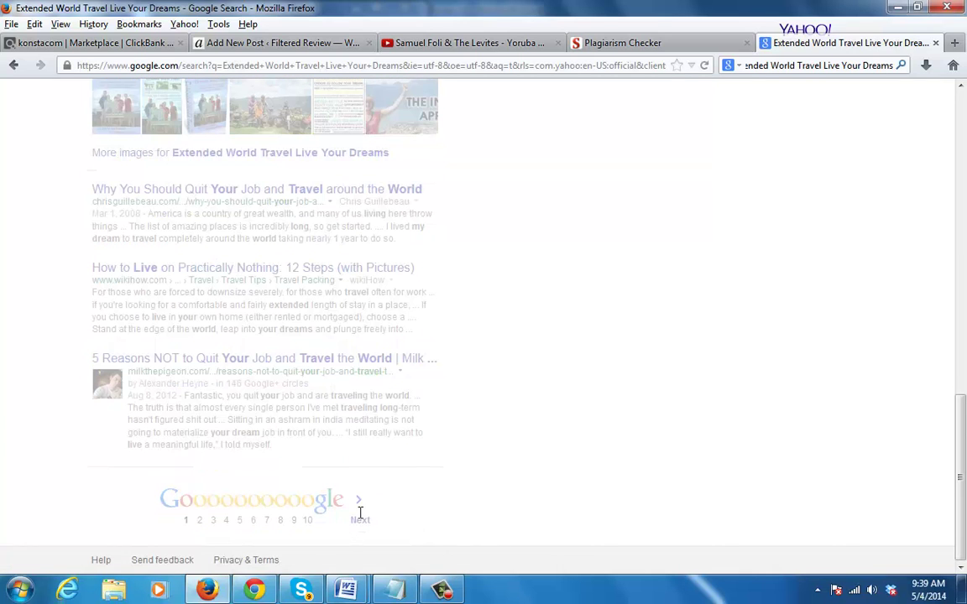
drag(963, 185, 964, 380)
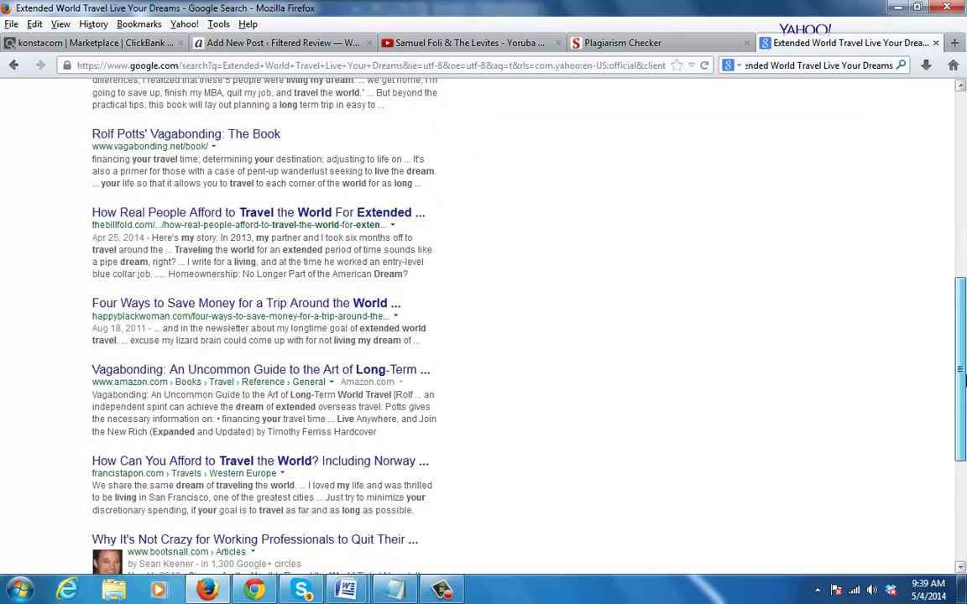
scroll(963, 380, down, 3)
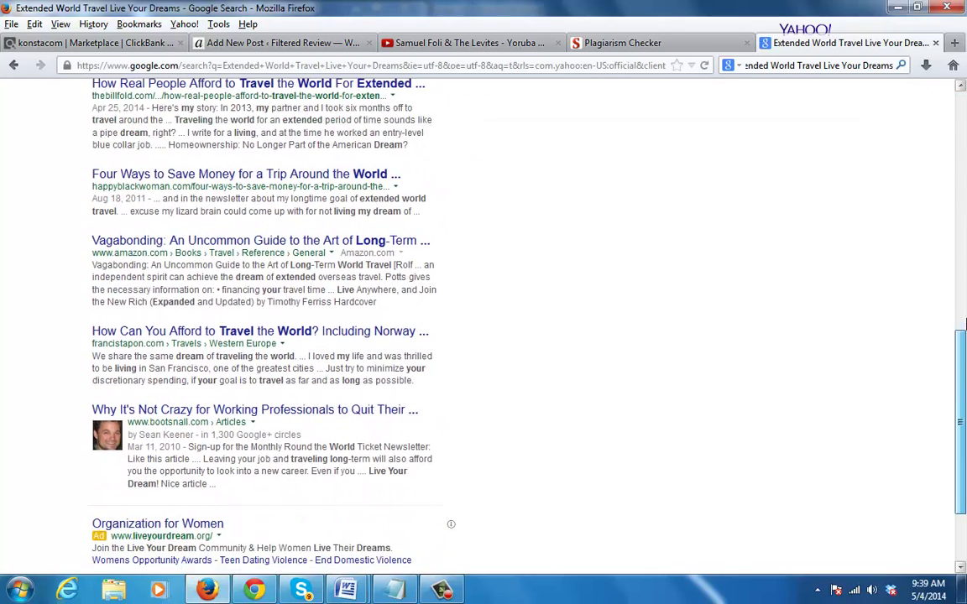
scroll(963, 324, up, 15)
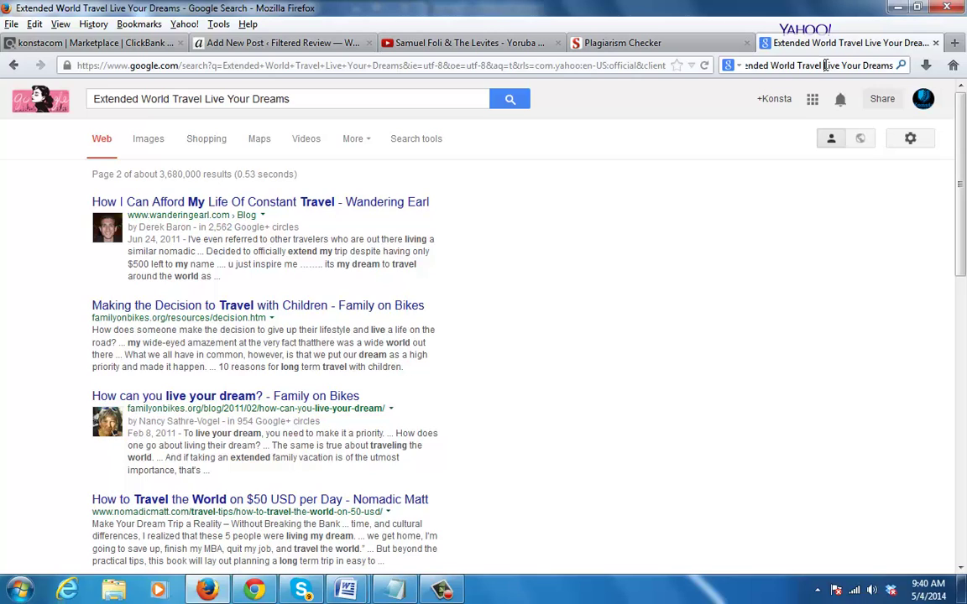
Shorten the query to 'Extended World Travel', rerun it, and go to page 2 of results
click(824, 65)
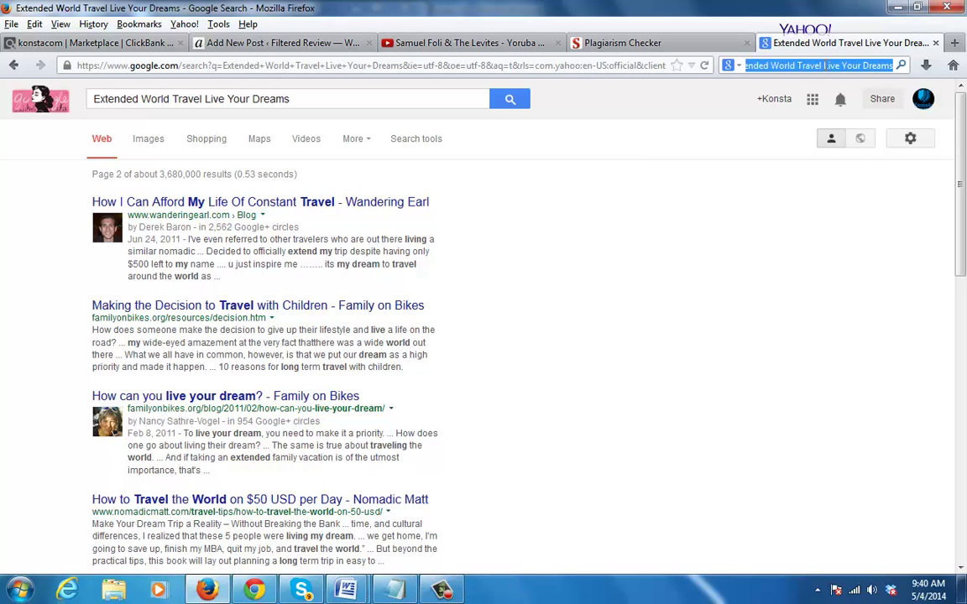
click(825, 66)
key(Delete)
key(Delete)
key(Delete)
key(Delete)
key(Delete)
key(Delete)
key(Delete)
key(Delete)
key(Delete)
key(Delete)
key(Delete)
key(Delete)
key(Delete)
key(Delete)
key(Delete)
key(Delete)
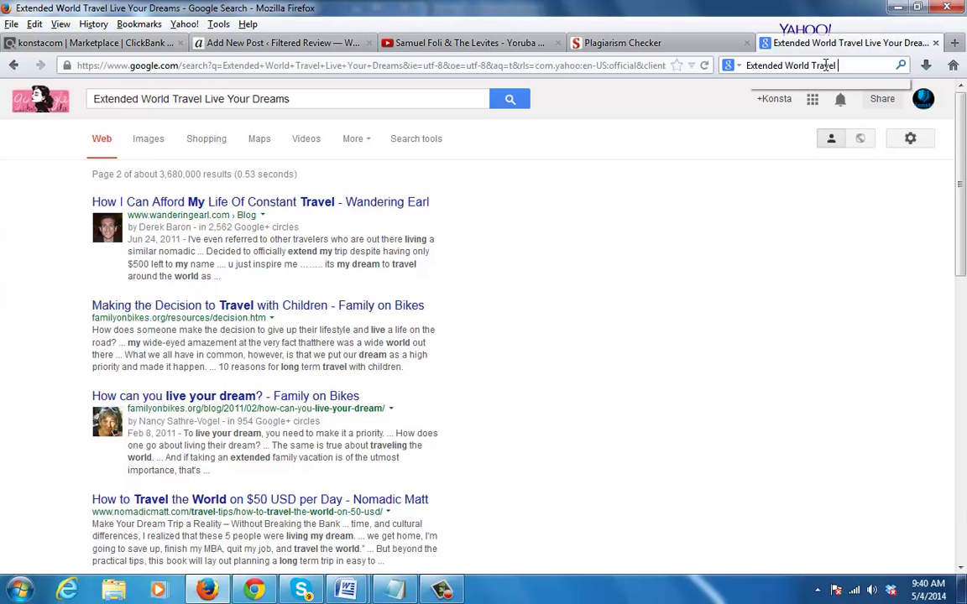
key(Return)
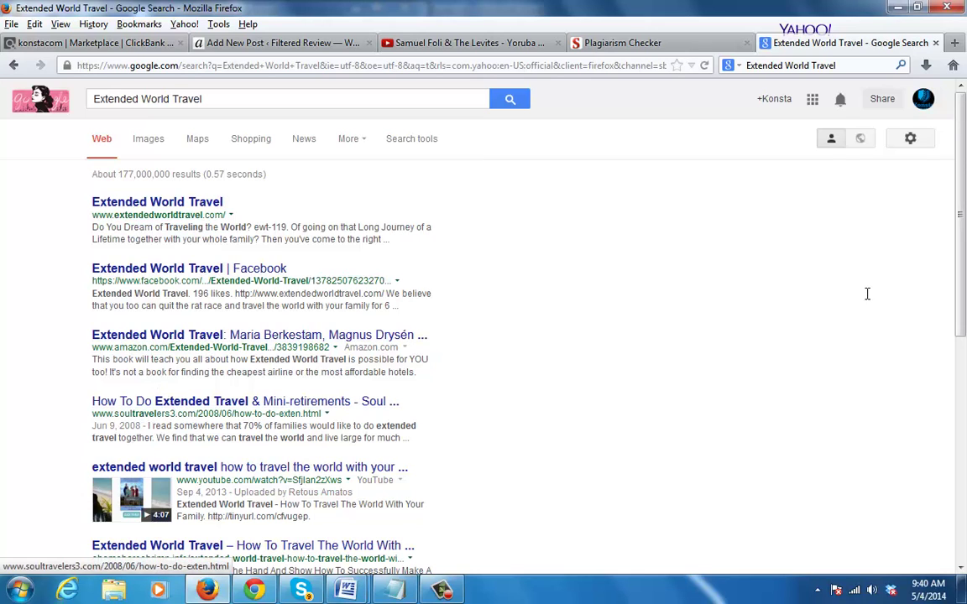
drag(963, 166, 963, 287)
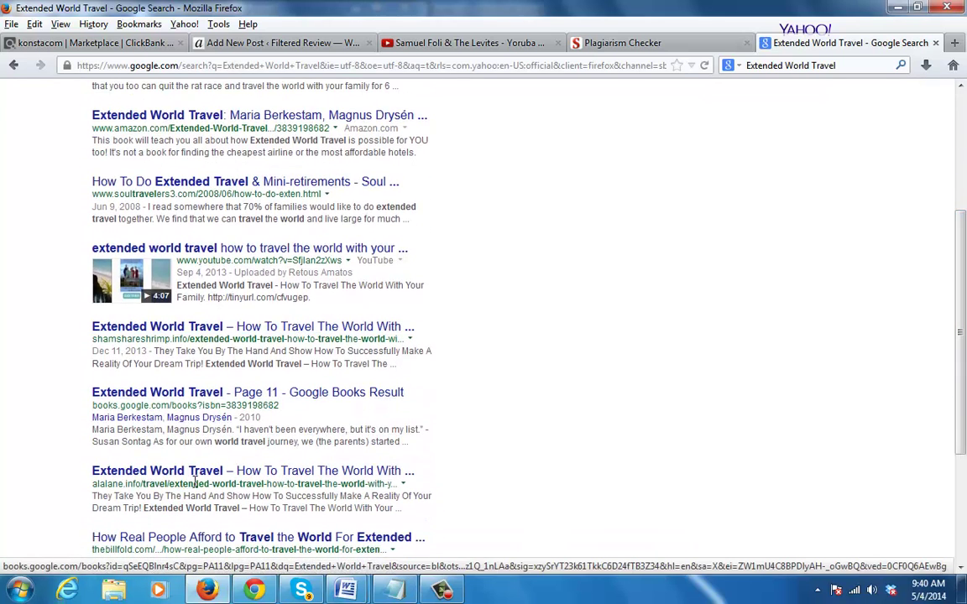
drag(963, 296, 964, 401)
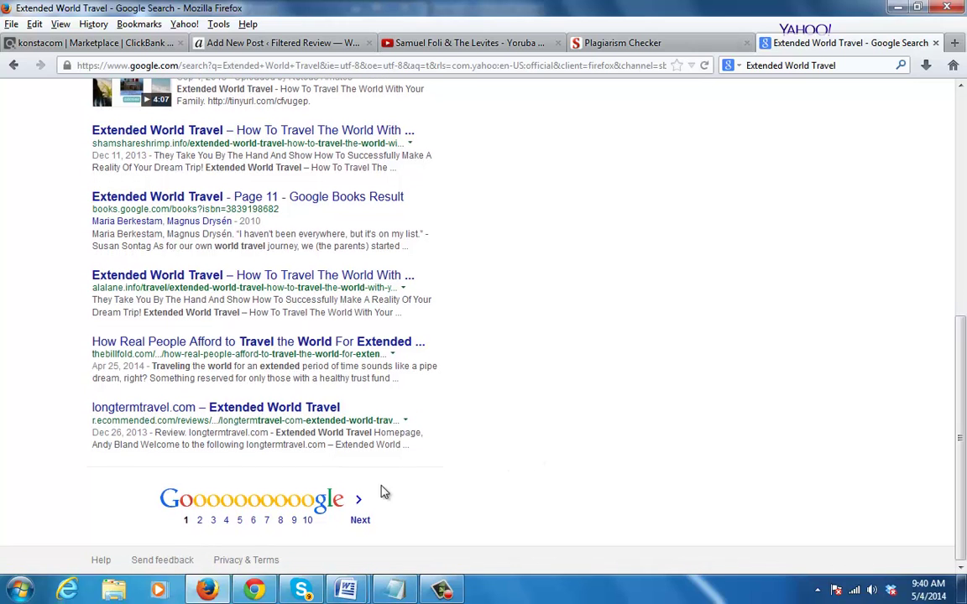
click(370, 510)
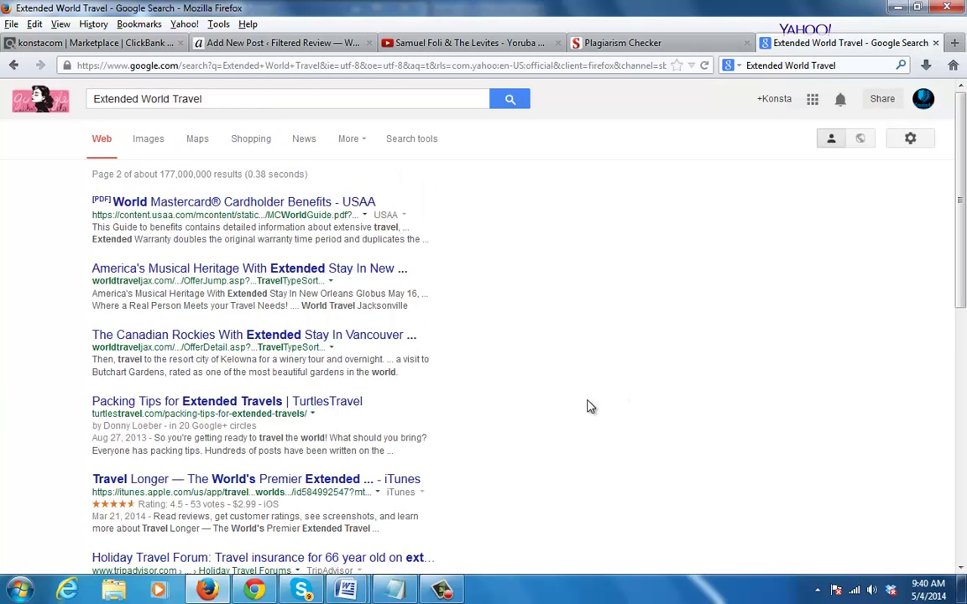
Open adwords.google.com in a new tab, sign in, and dismiss the colour-scheme prompt
key(ctrl+t)
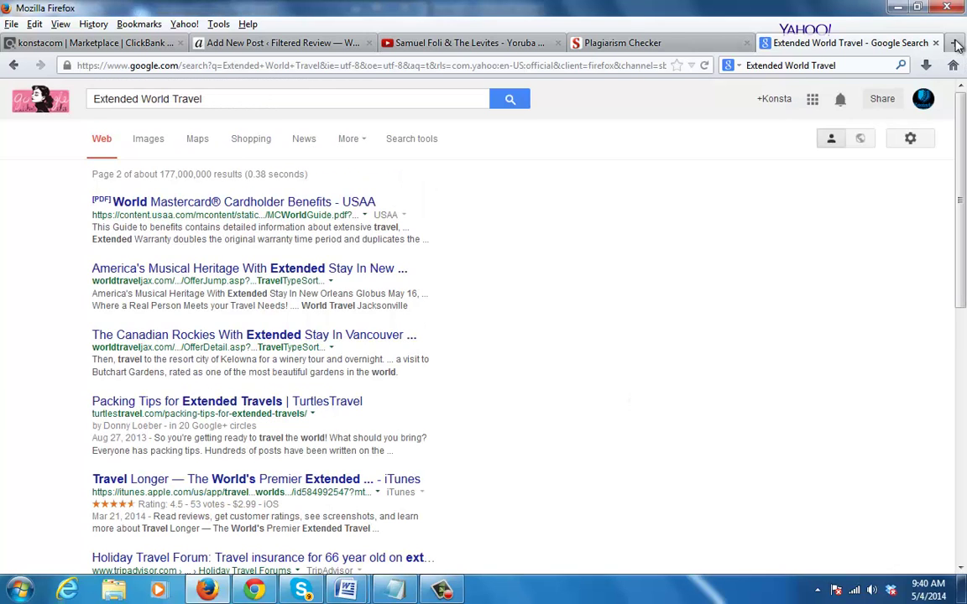
text(afd)
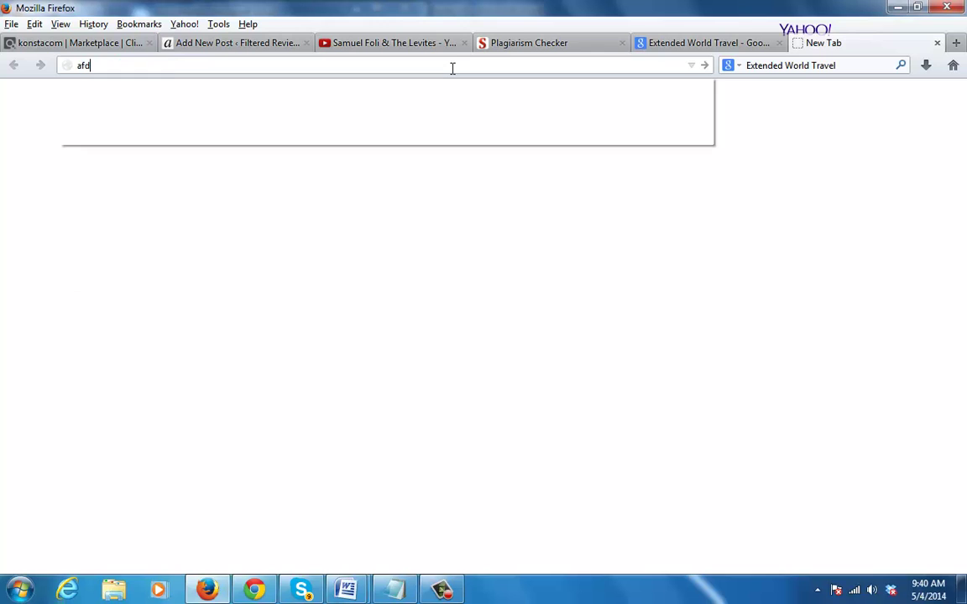
key(BackSpace)
key(BackSpace)
text(ds.google.com/)
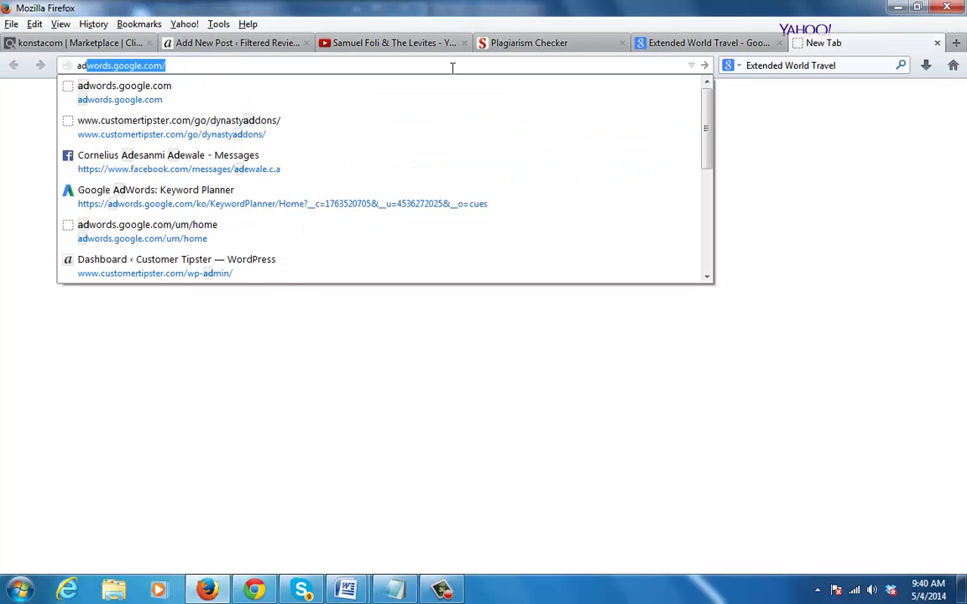
key(Return)
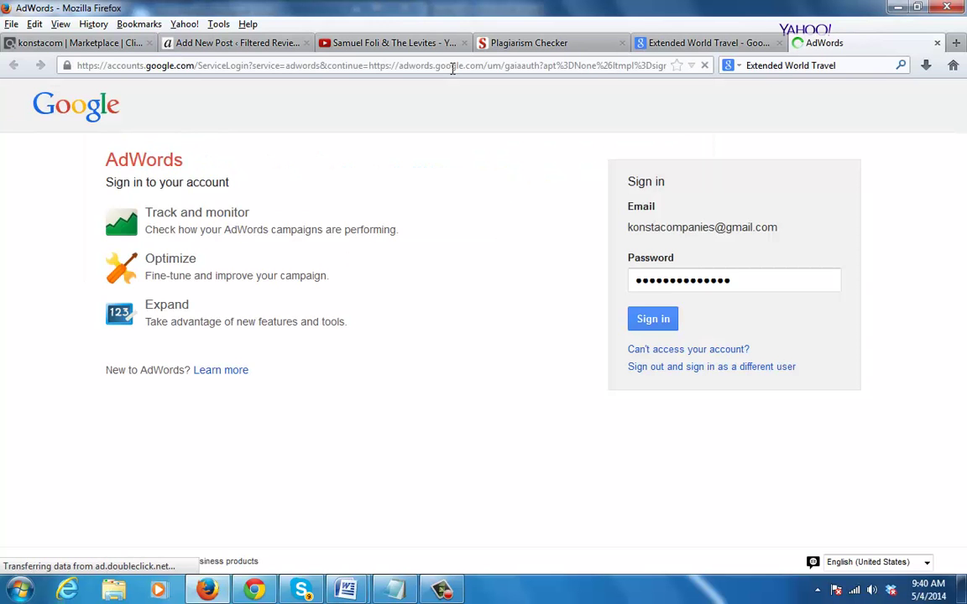
click(652, 318)
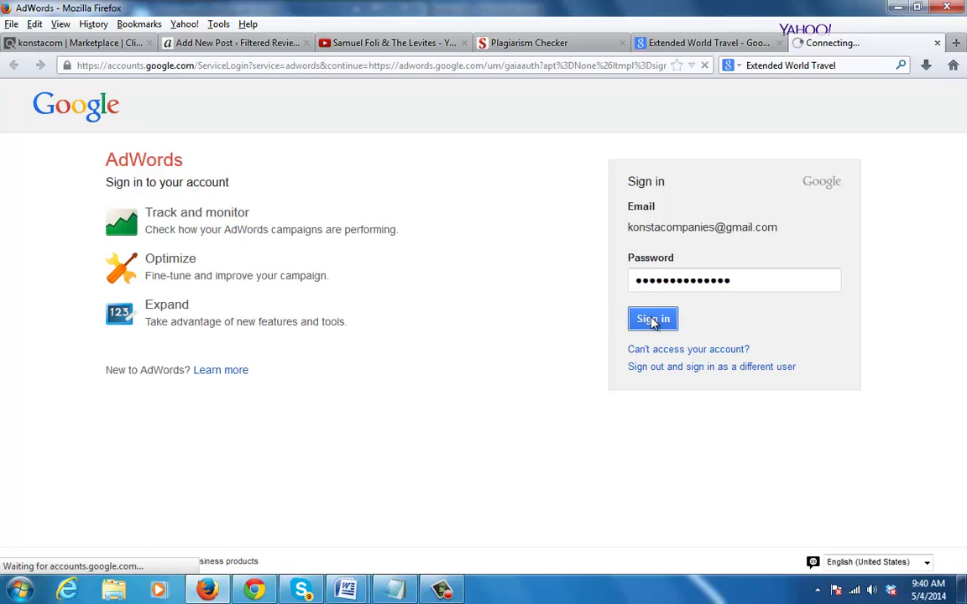
click(362, 306)
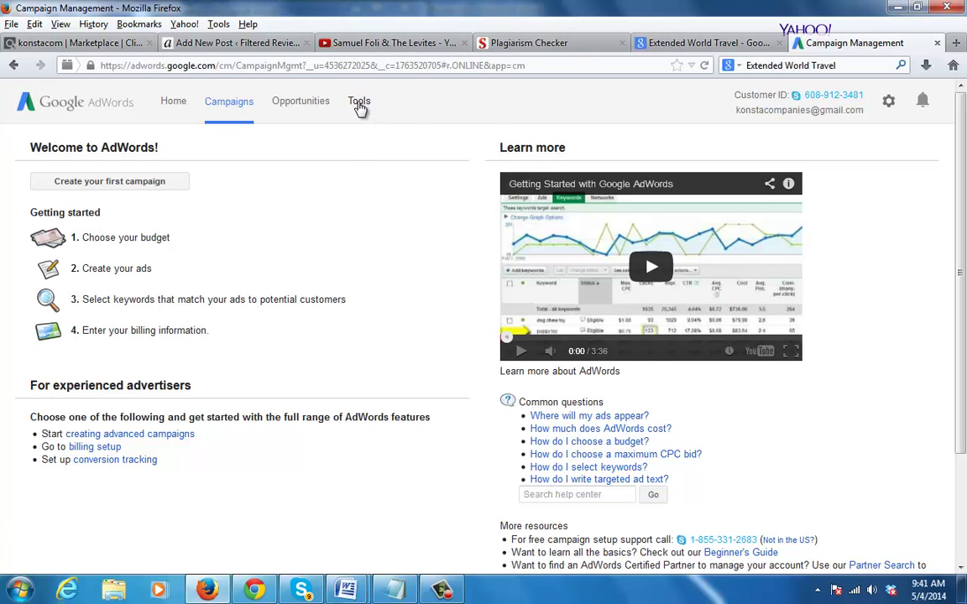
Open AdWords' Keyword Planner, select the Extended World Travel phrase, then go to ClickBank marketplace
click(359, 107)
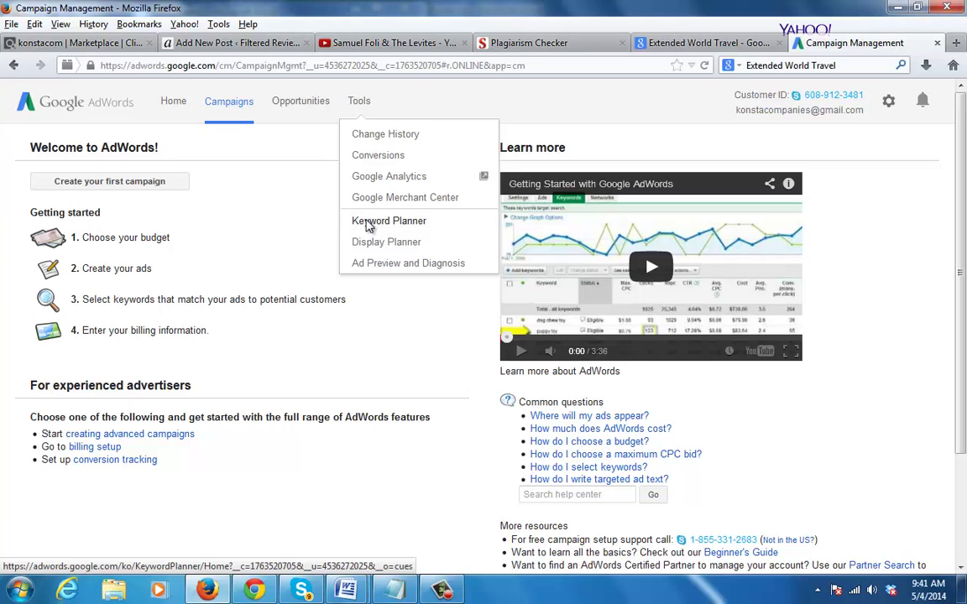
click(368, 222)
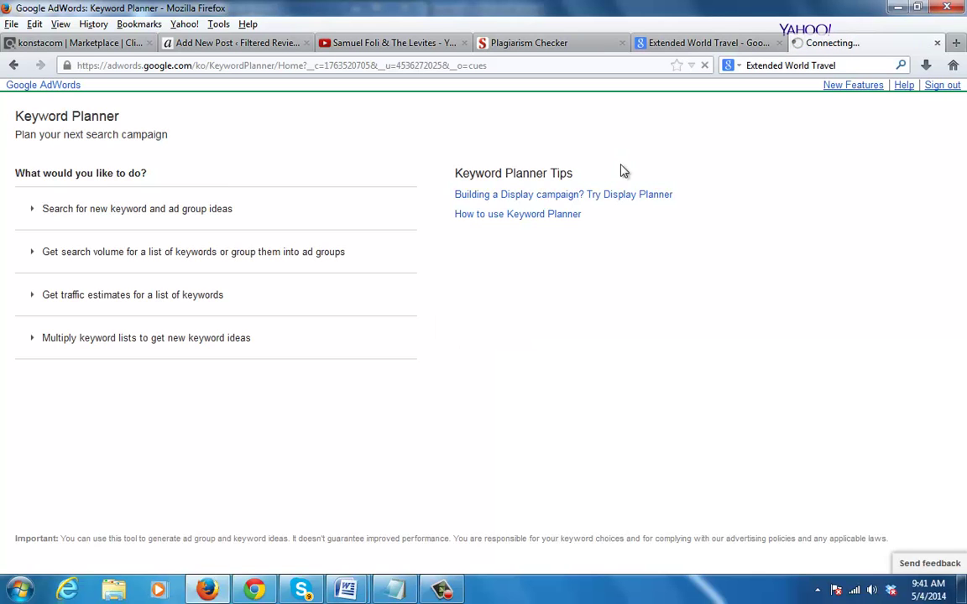
key(ctrl+k)
key(ctrl+c)
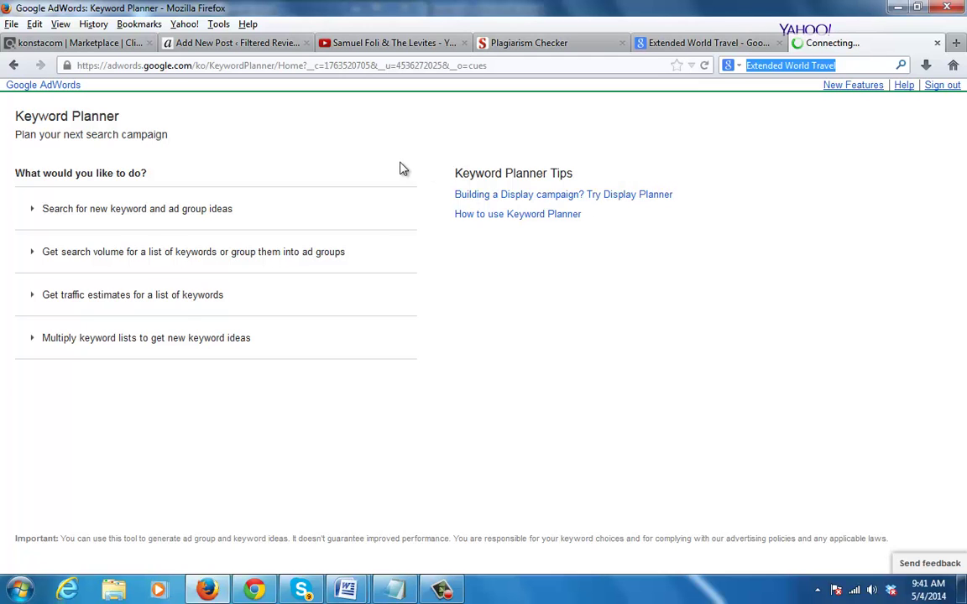
click(95, 43)
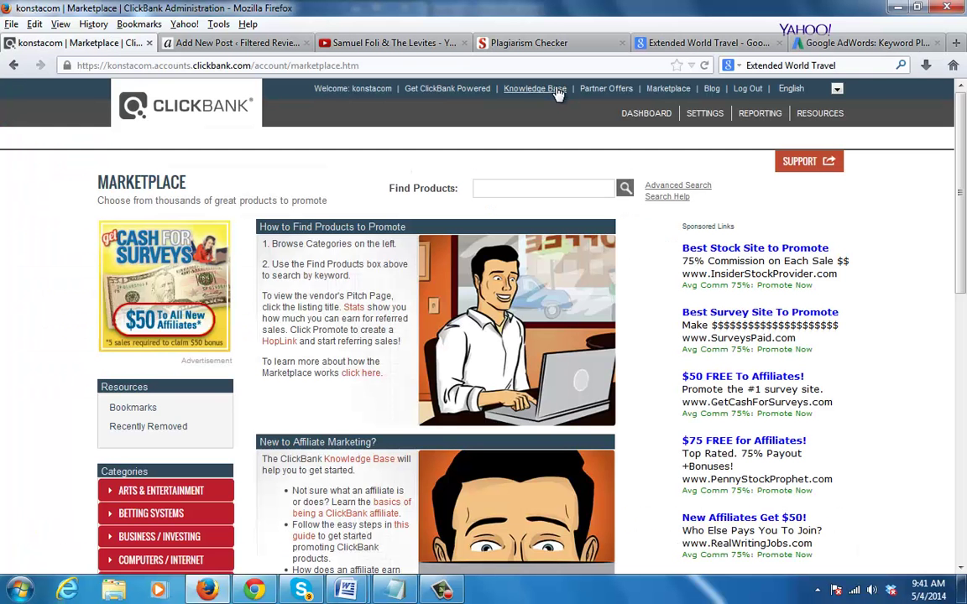
Search the ClickBank marketplace for Extended World Travel and start promoting the first result
click(516, 184)
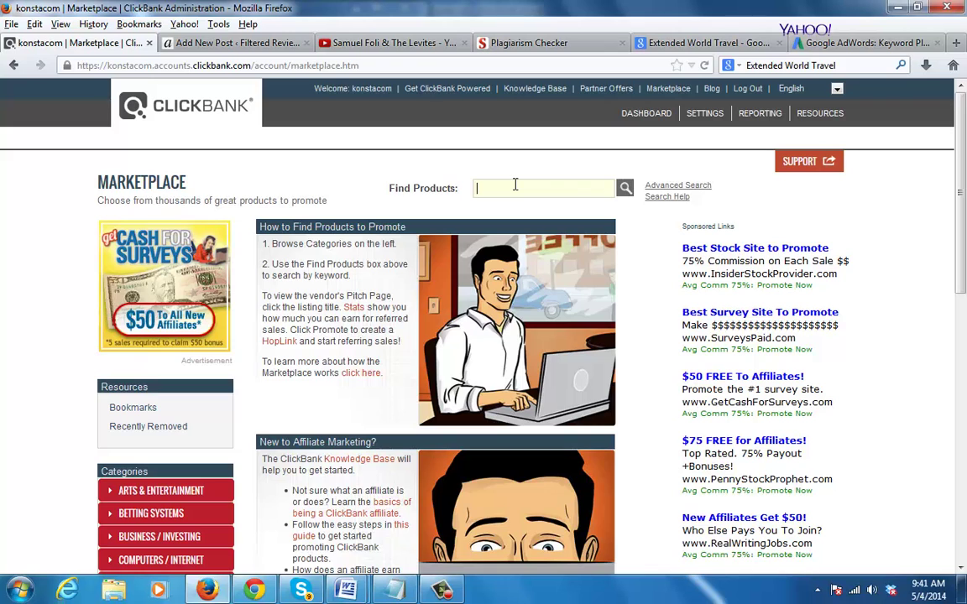
key(ctrl+v)
key(Return)
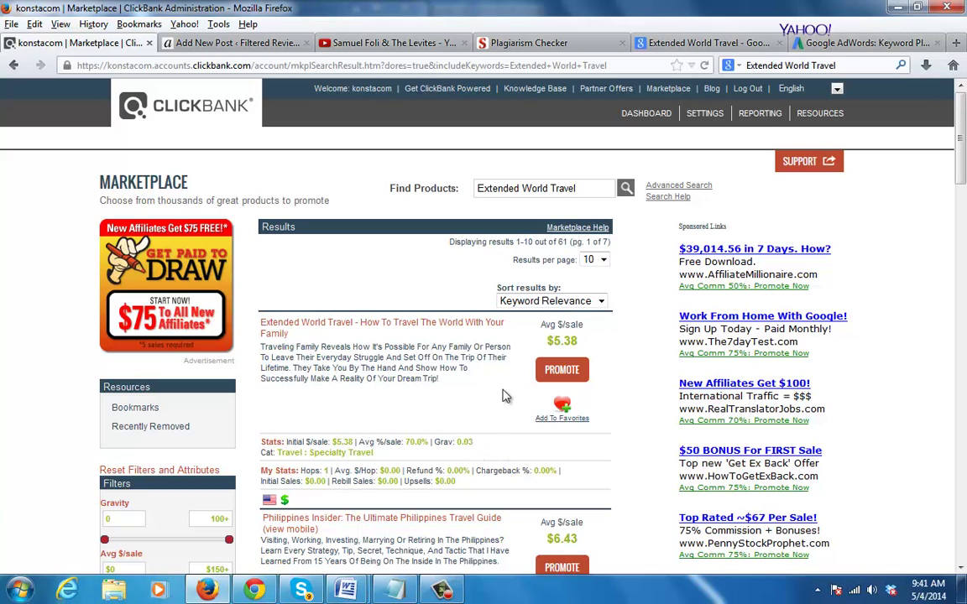
click(561, 370)
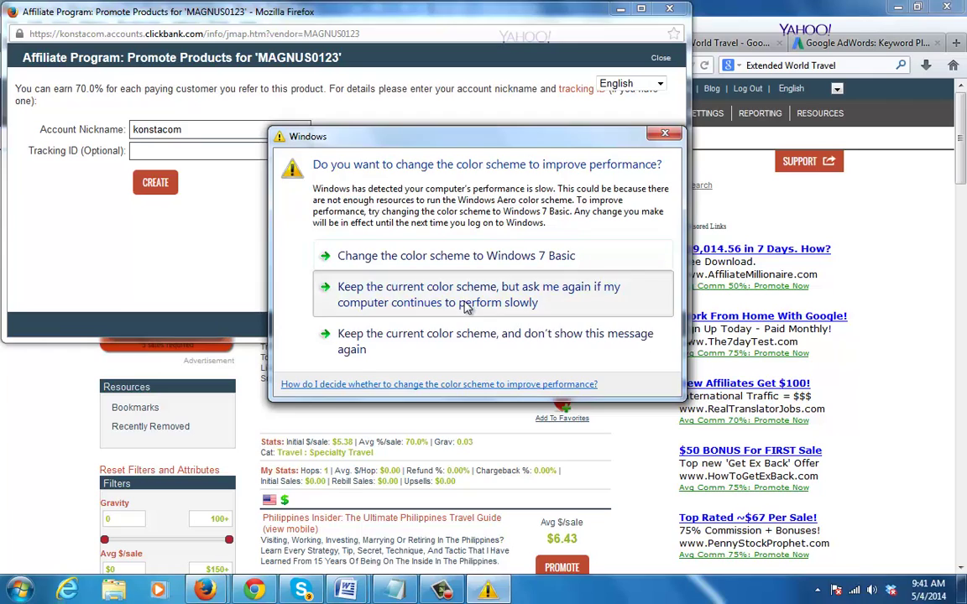
Create a HopLink with tracking ID extendedworldtravelfilte, then close the HopLink window
click(395, 292)
click(231, 155)
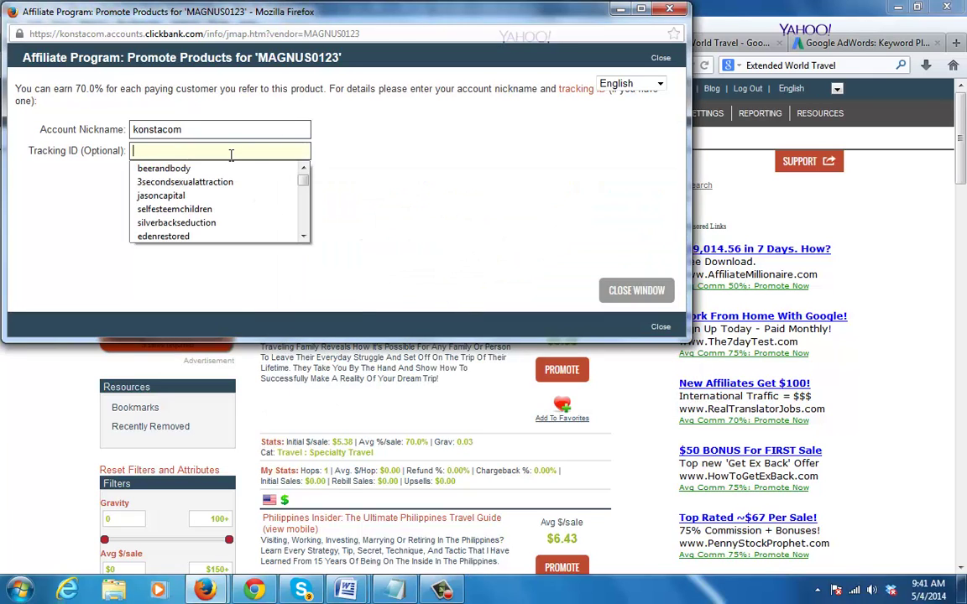
text(exten)
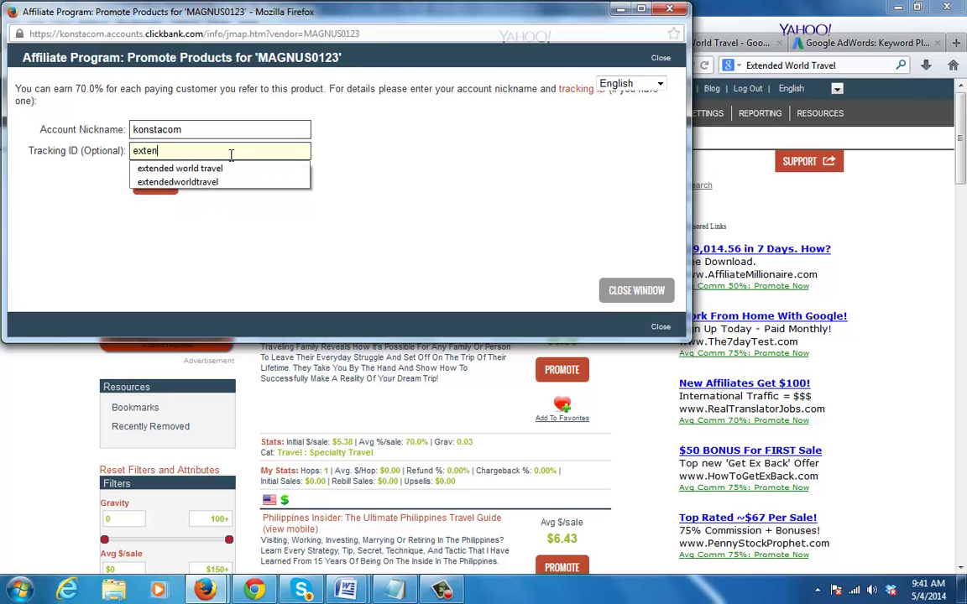
click(205, 181)
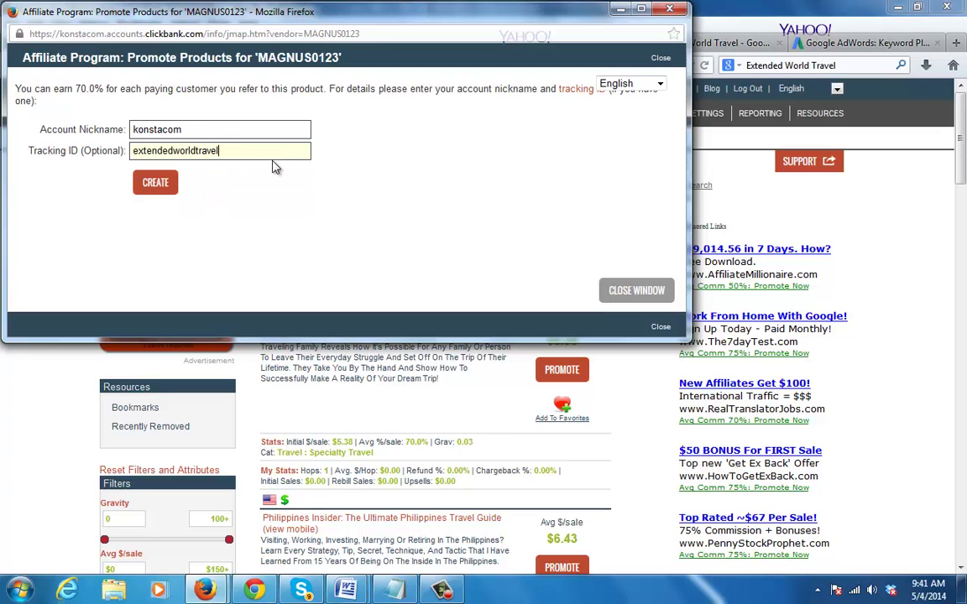
click(259, 152)
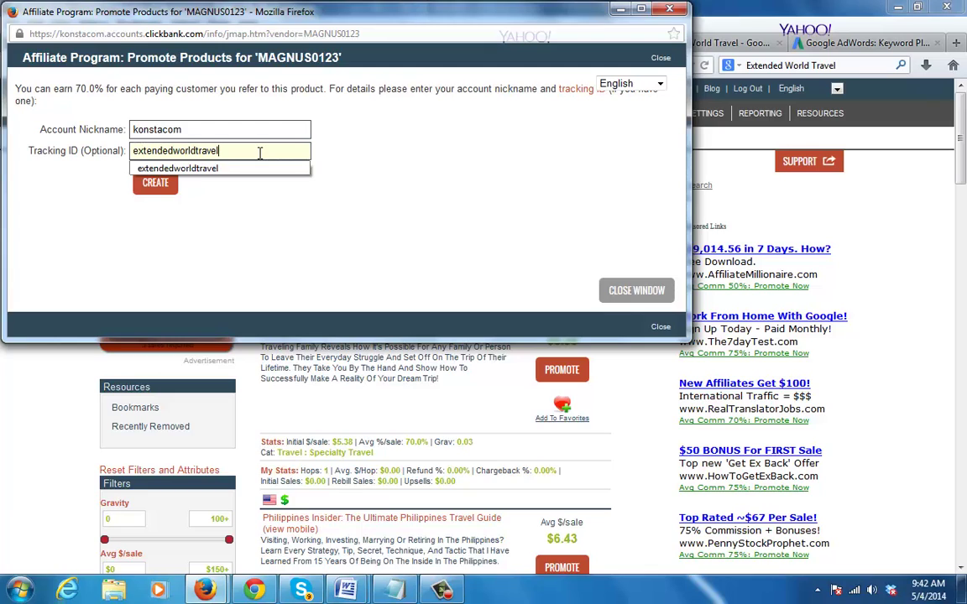
text(filte)
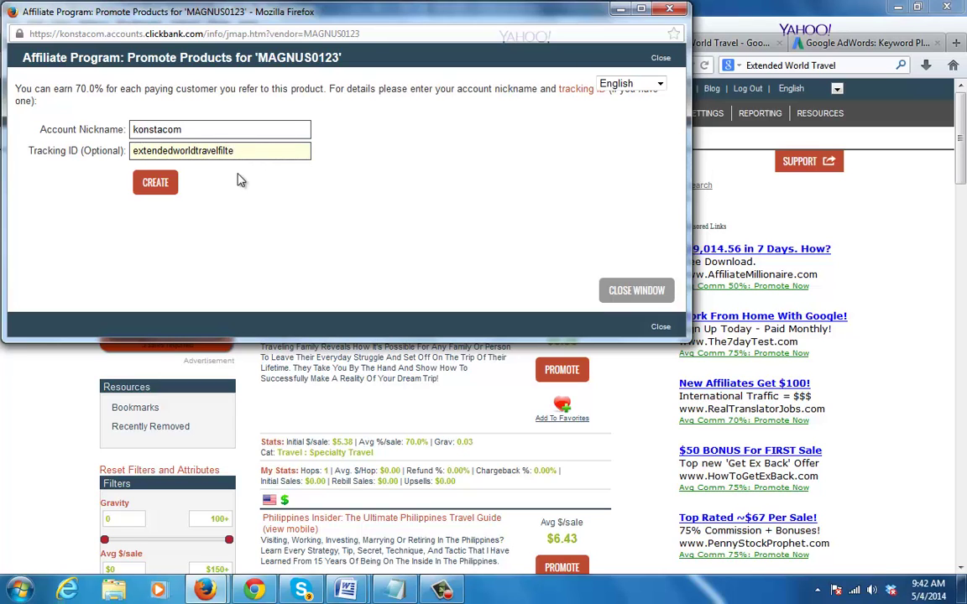
click(161, 183)
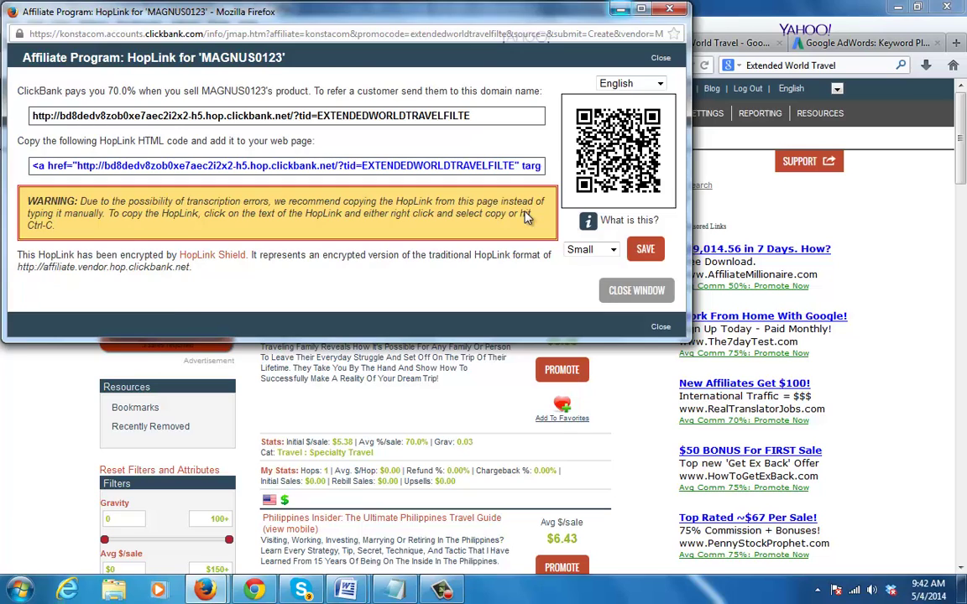
click(669, 7)
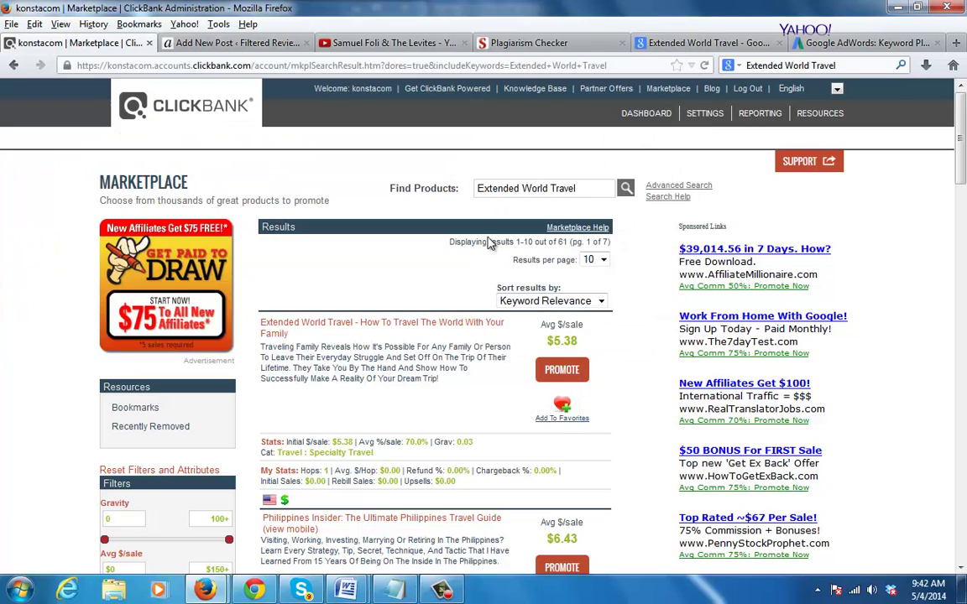
Open the Long Term Travel sales page, select its longtermtravel.com address, and return to Keyword Planner
click(440, 325)
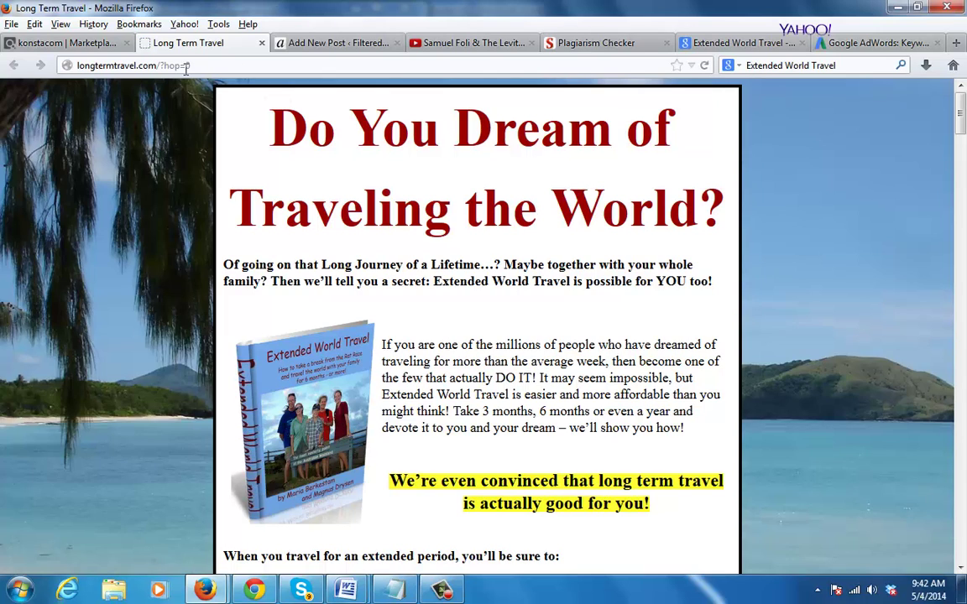
drag(156, 65, 125, 66)
drag(14, 58, 13, 61)
key(ctrl+c)
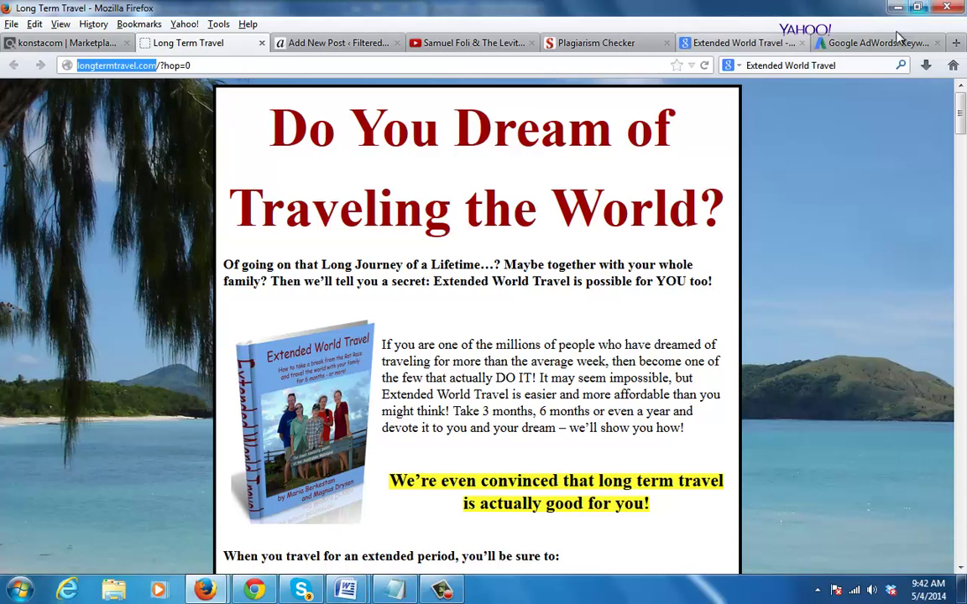
click(848, 42)
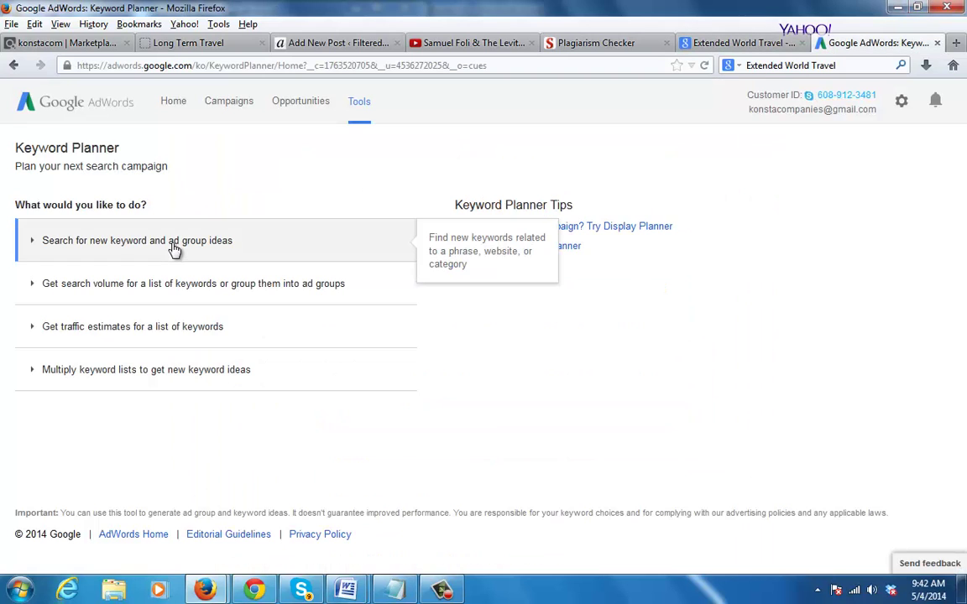
Request keyword ideas using landing page longtermtravel.com and product Extended World Travel
click(174, 245)
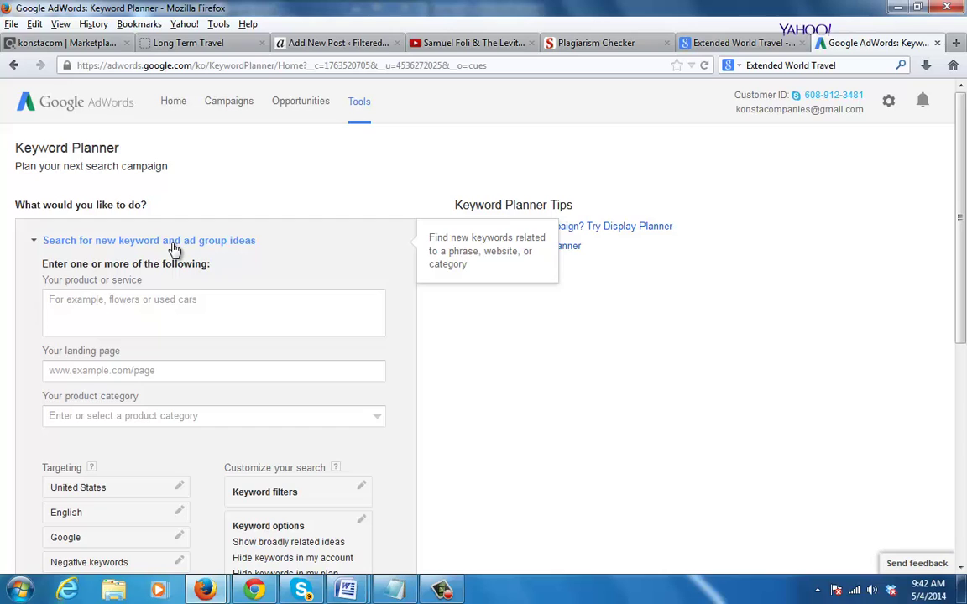
click(131, 372)
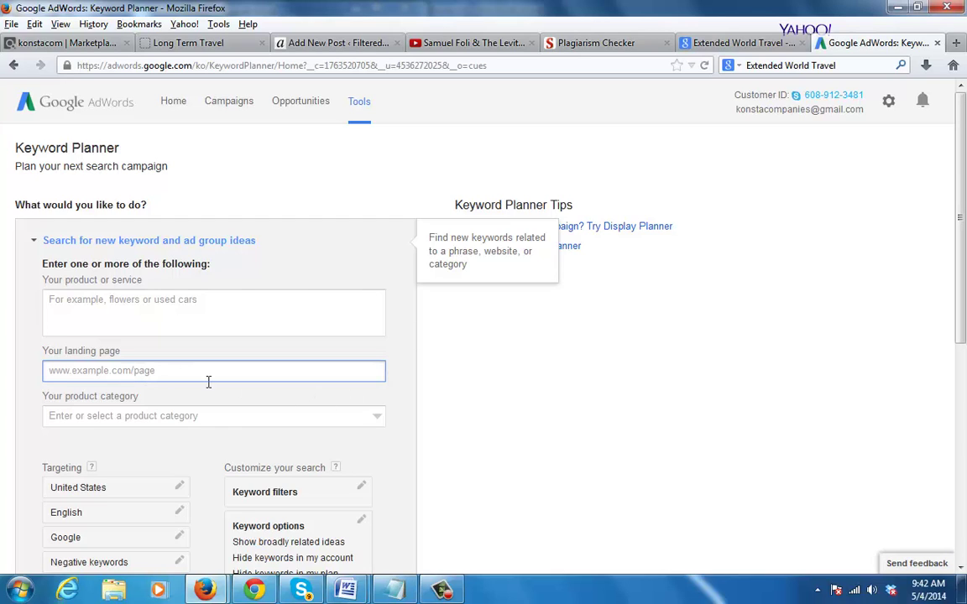
key(ctrl+v)
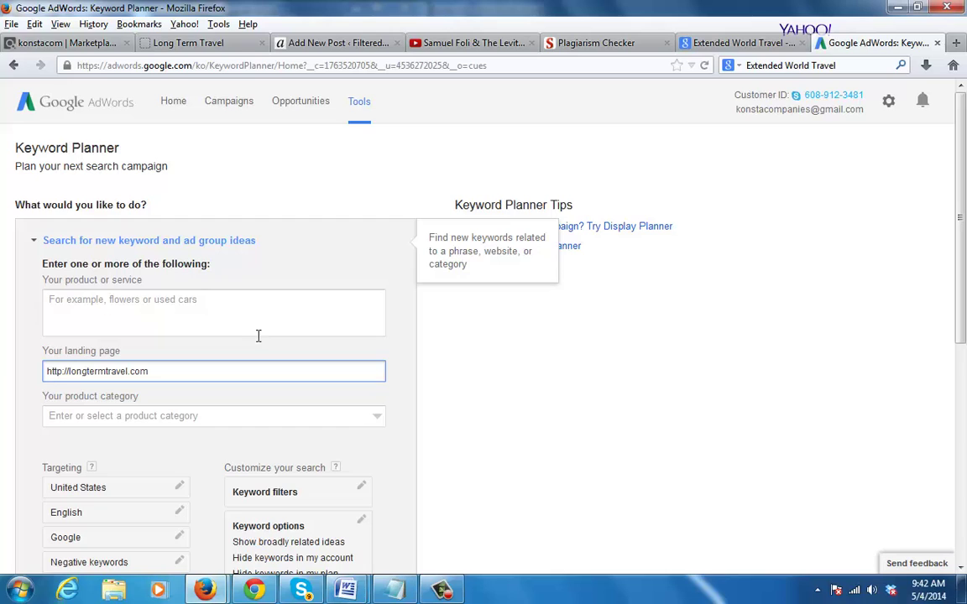
click(201, 324)
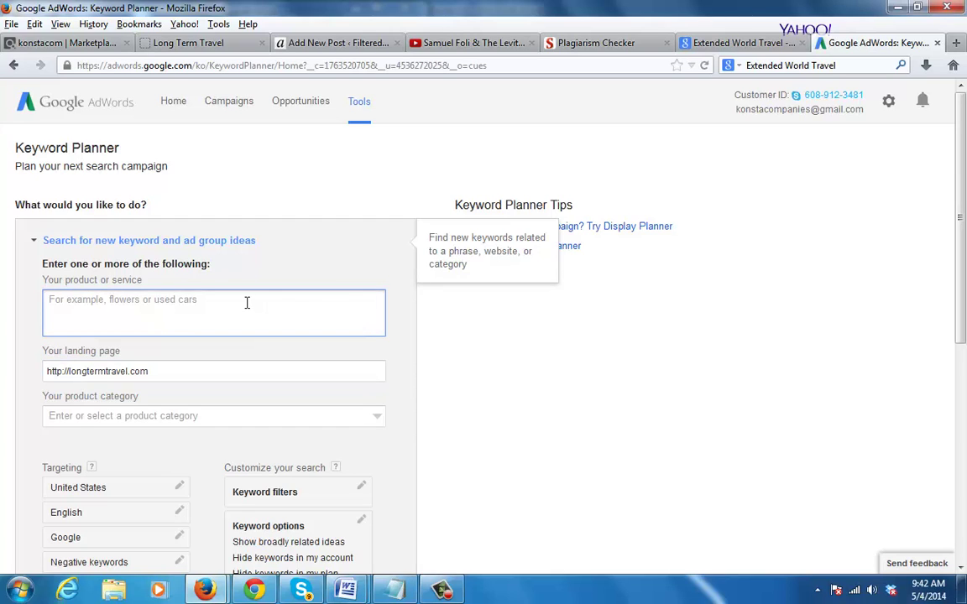
click(850, 66)
key(ctrl+c)
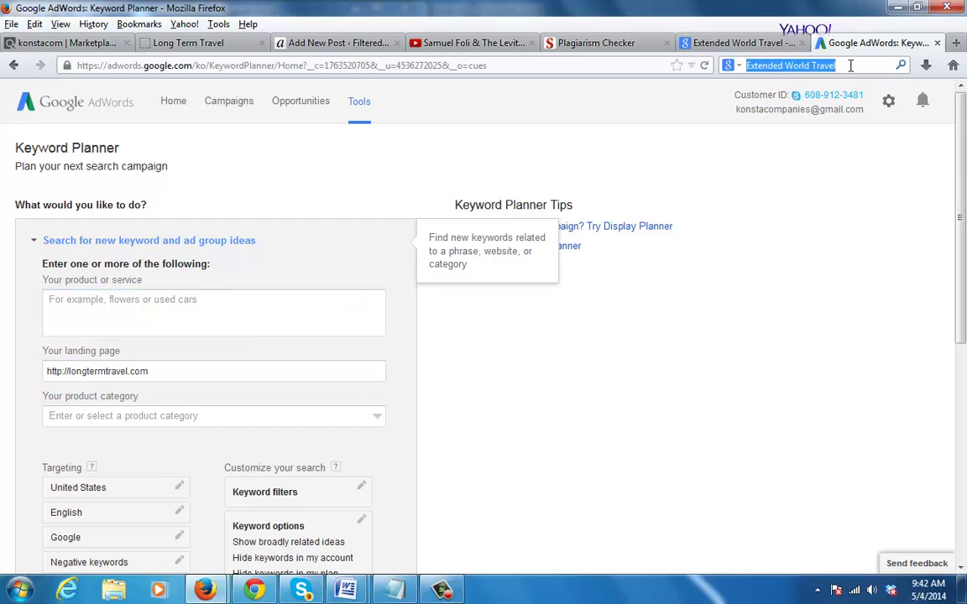
click(257, 321)
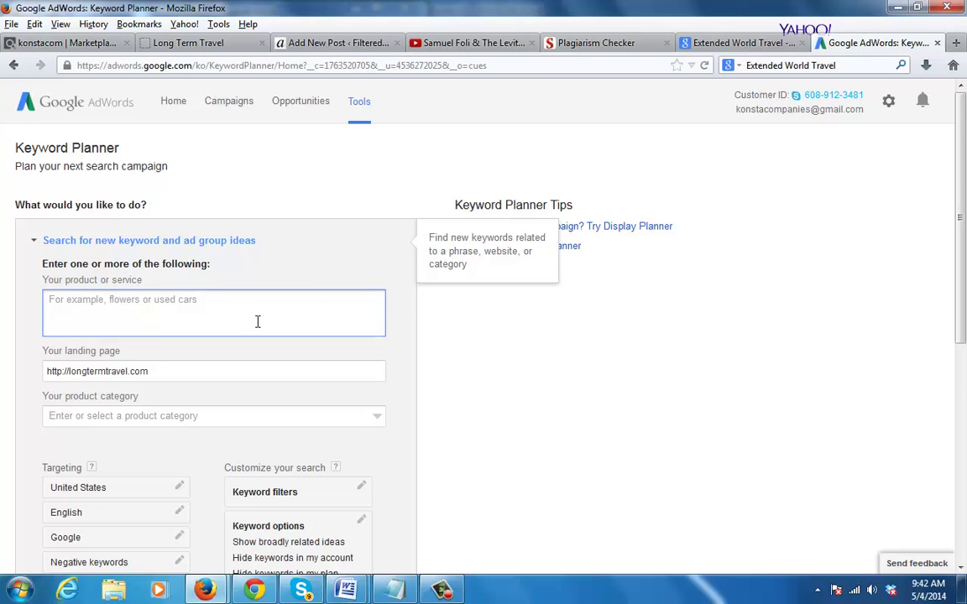
key(ctrl+v)
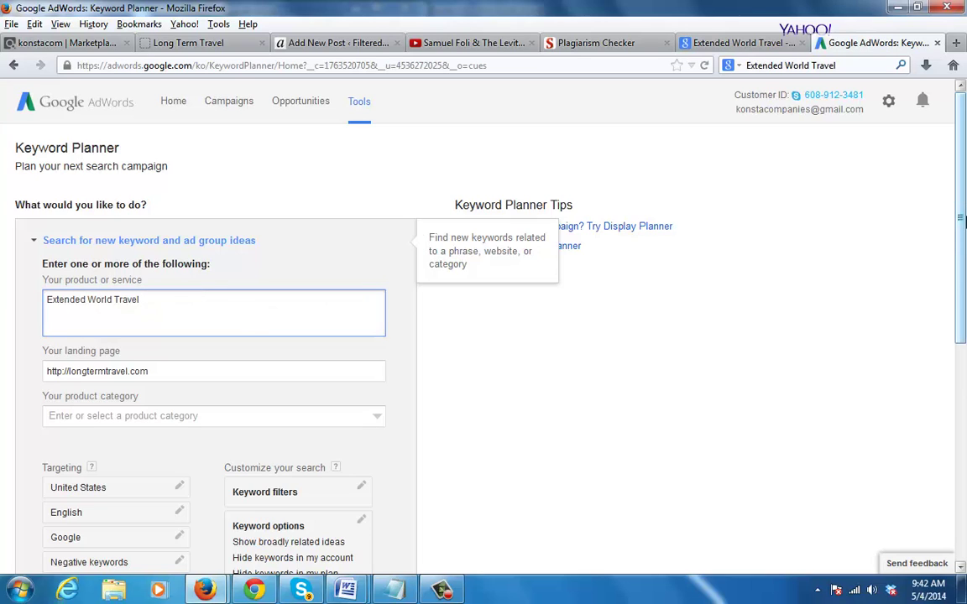
scroll(964, 294, down, 4)
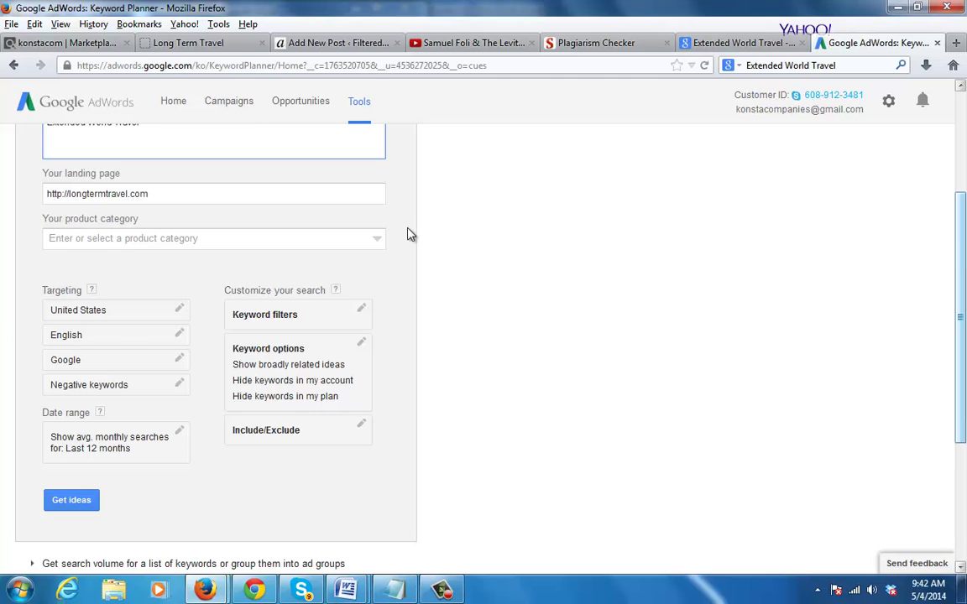
click(71, 502)
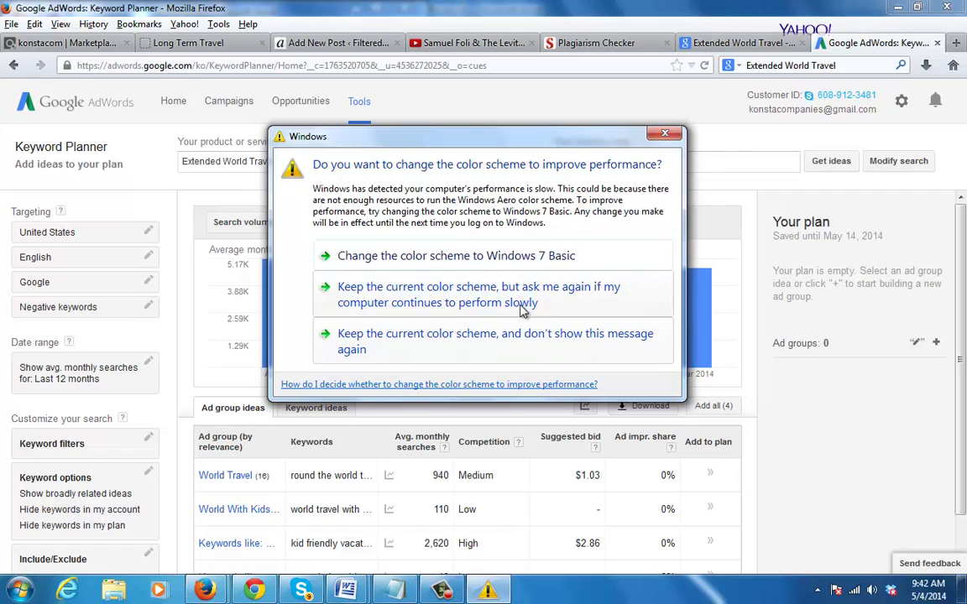
Show individual keyword ideas and find 'extended world travel': 10 monthly searches, Low competition
click(541, 300)
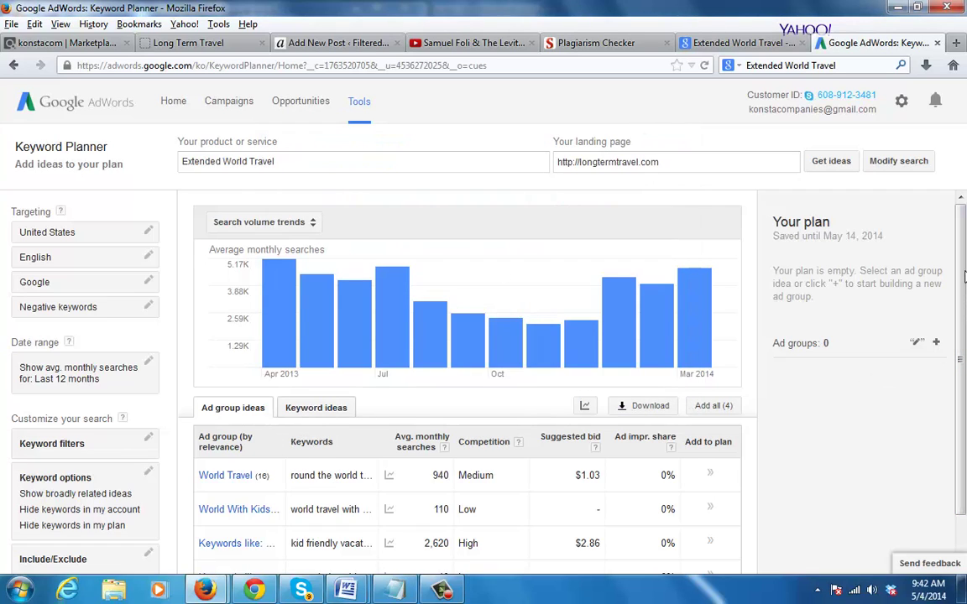
scroll(314, 319, down, 1)
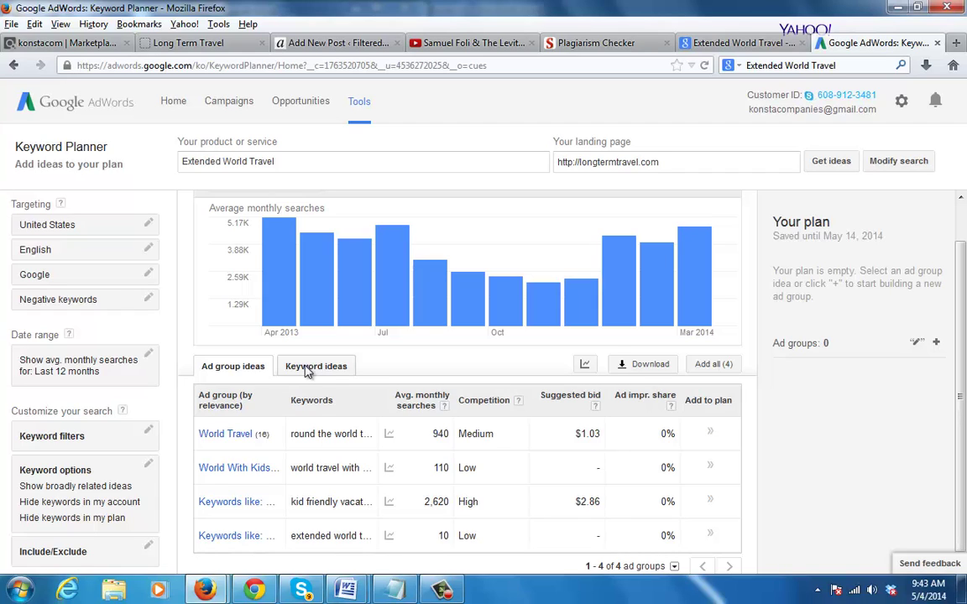
click(307, 369)
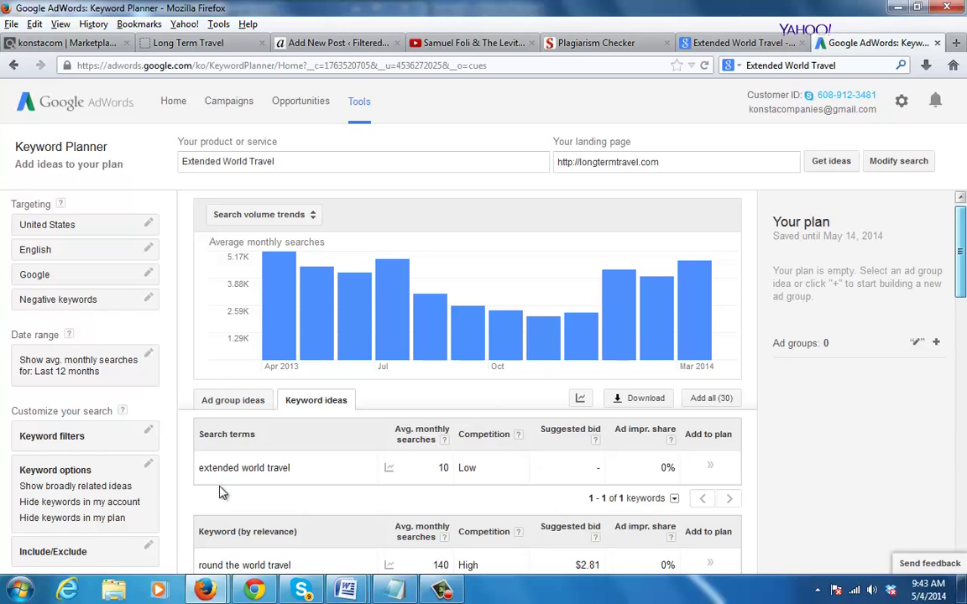
scroll(375, 476, down, 2)
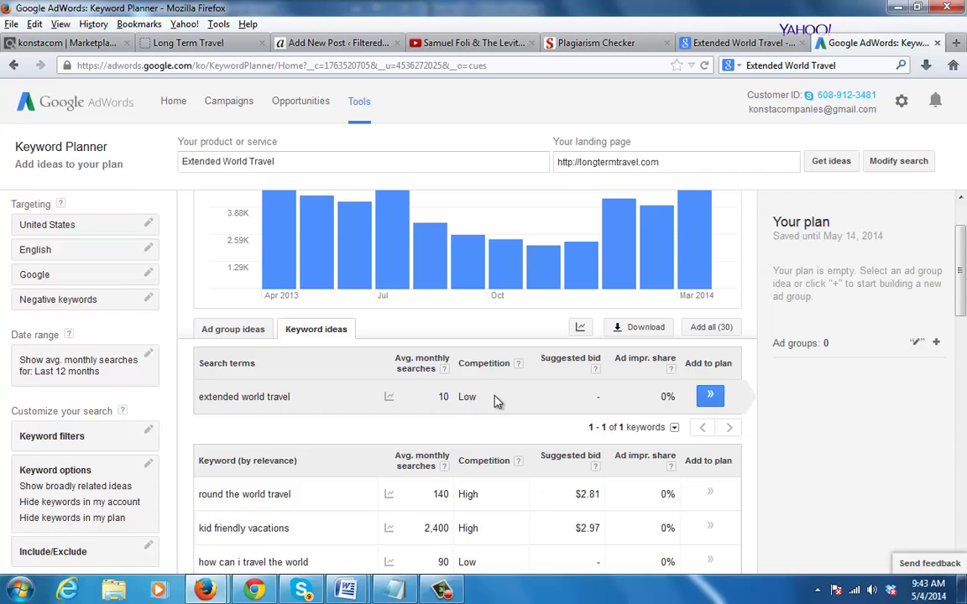
mouse_move(464, 406)
Return to the Extended World Travel draft, undoing an accidental 'c' that replaced the authors' names
click(340, 44)
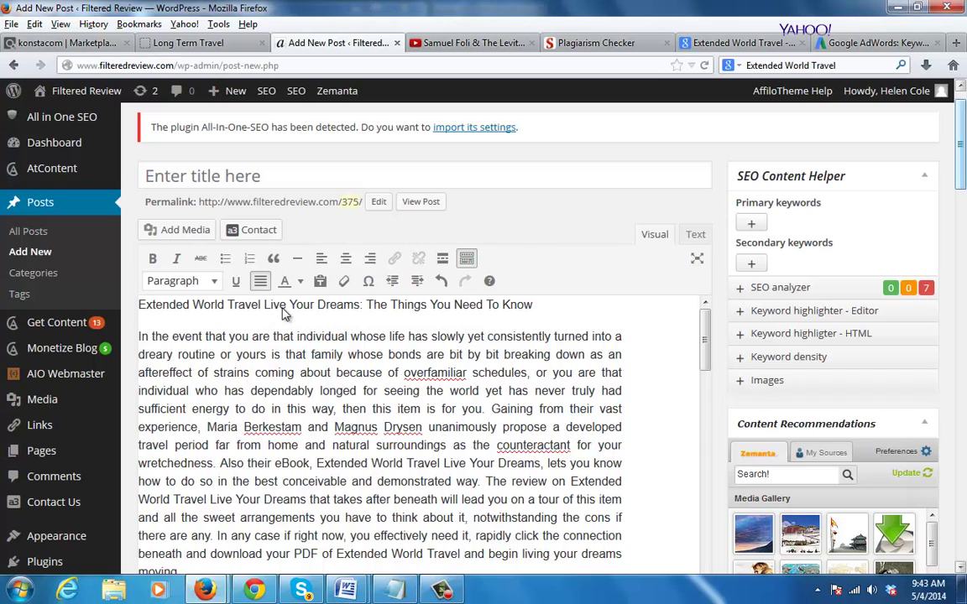
scroll(251, 277, down, 2)
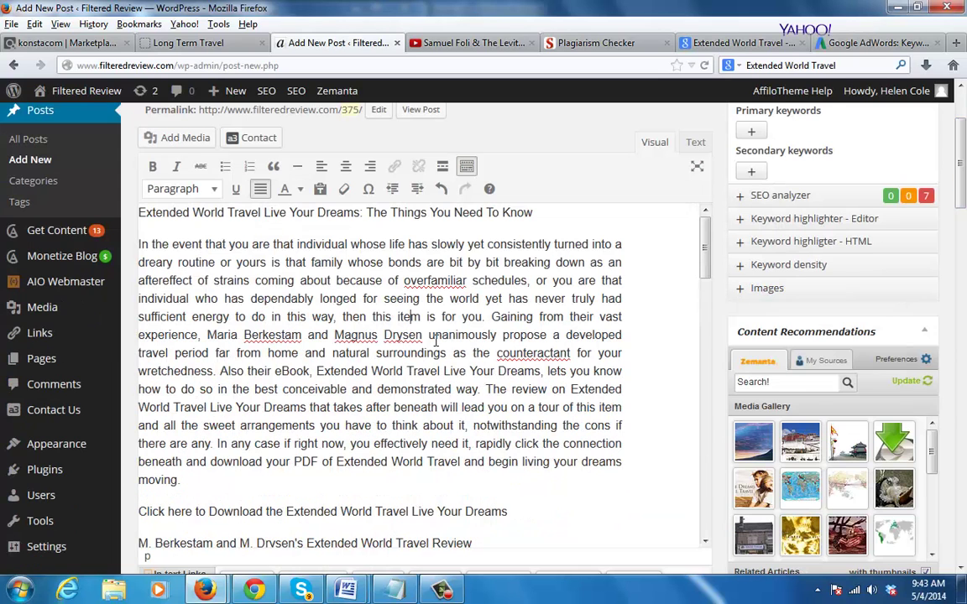
drag(422, 334, 207, 335)
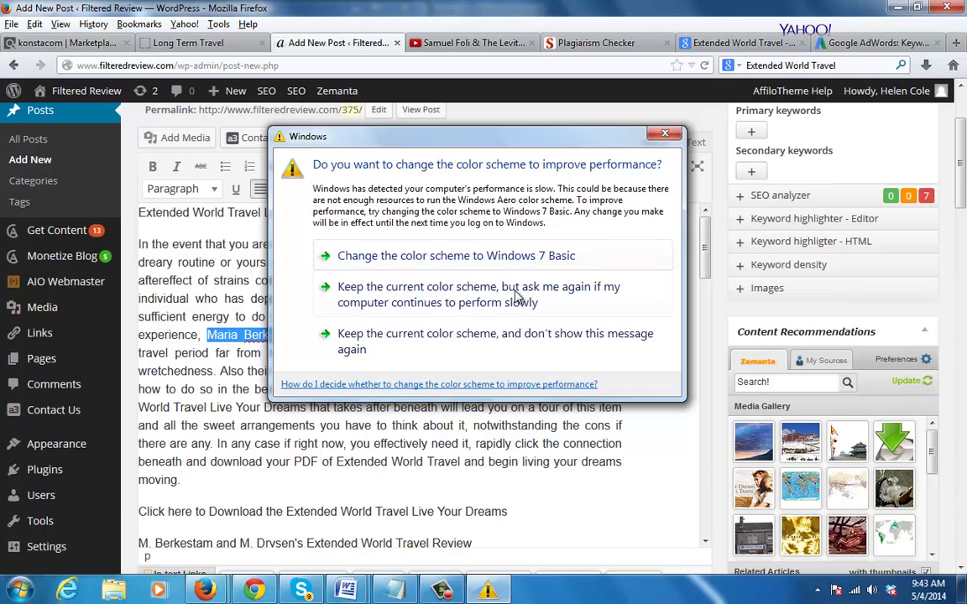
click(516, 295)
text(c)
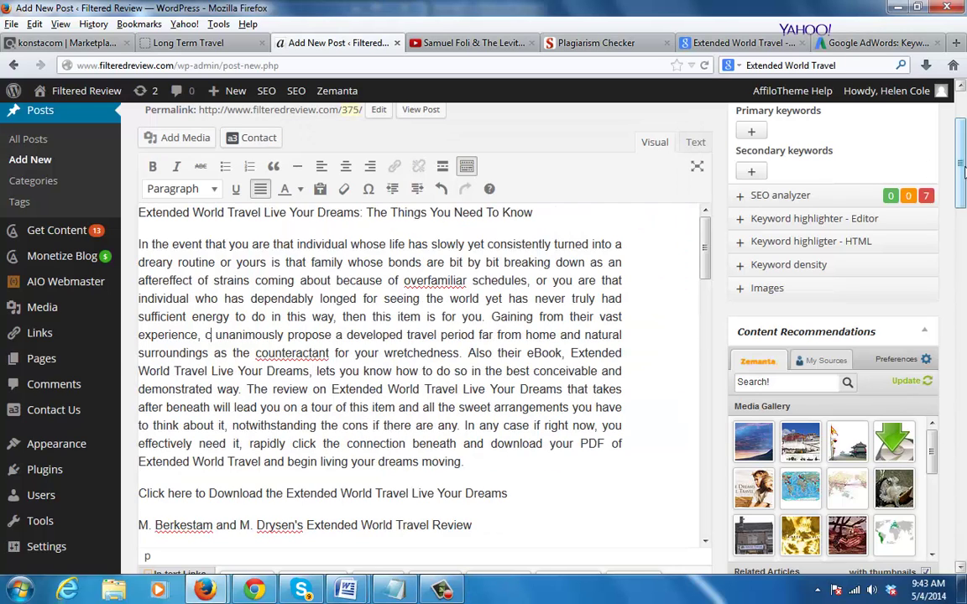
key(ctrl+z)
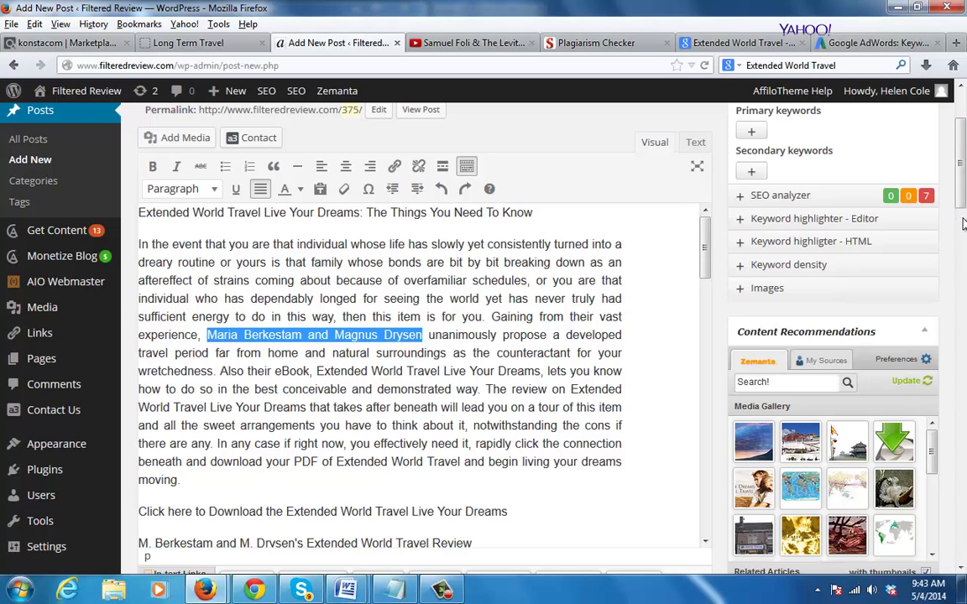
drag(964, 222, 962, 253)
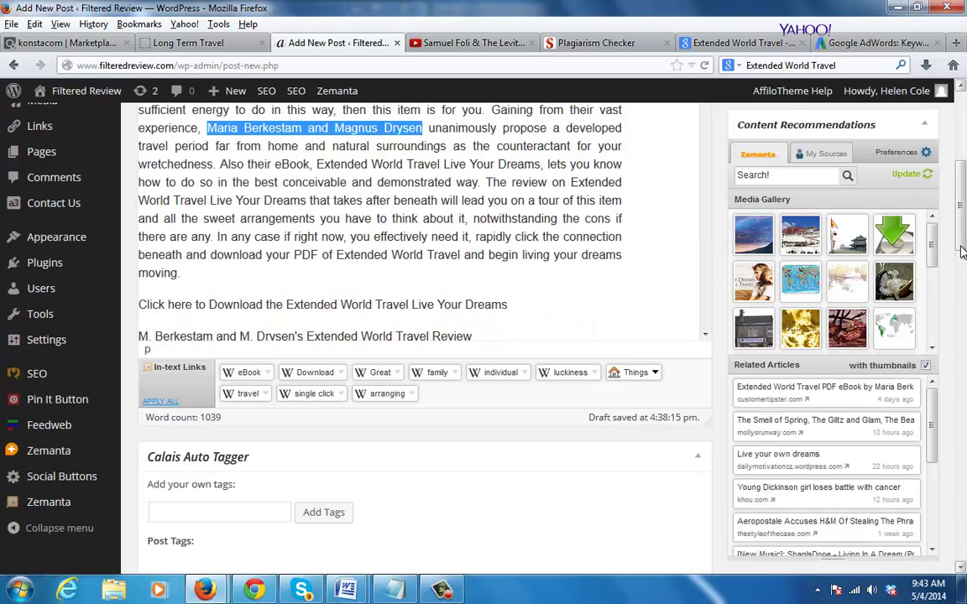
drag(963, 254, 961, 278)
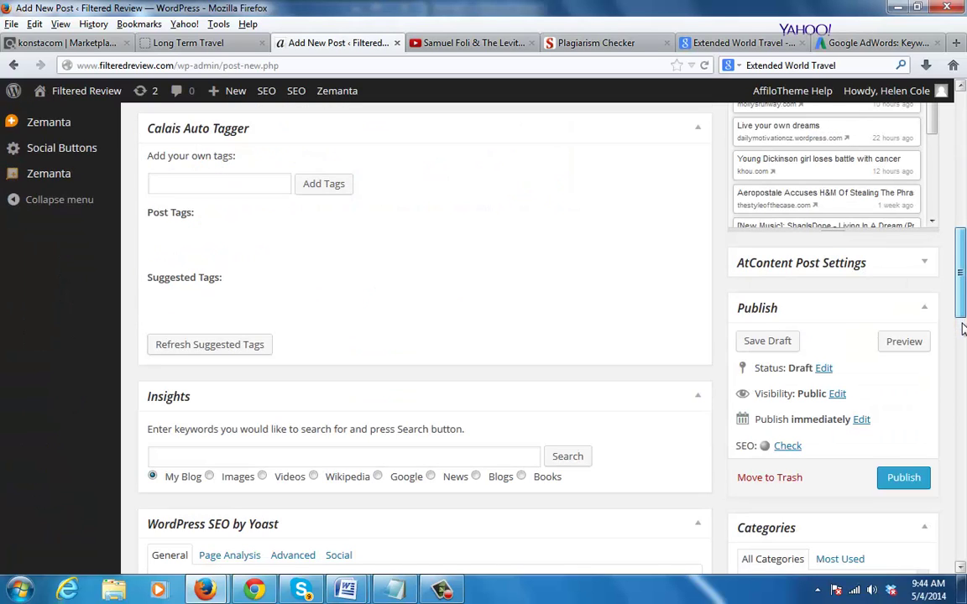
Enter the SEO title 'Extended World Travel PDF eBook by' completed with the authors' names
scroll(962, 329, down, 5)
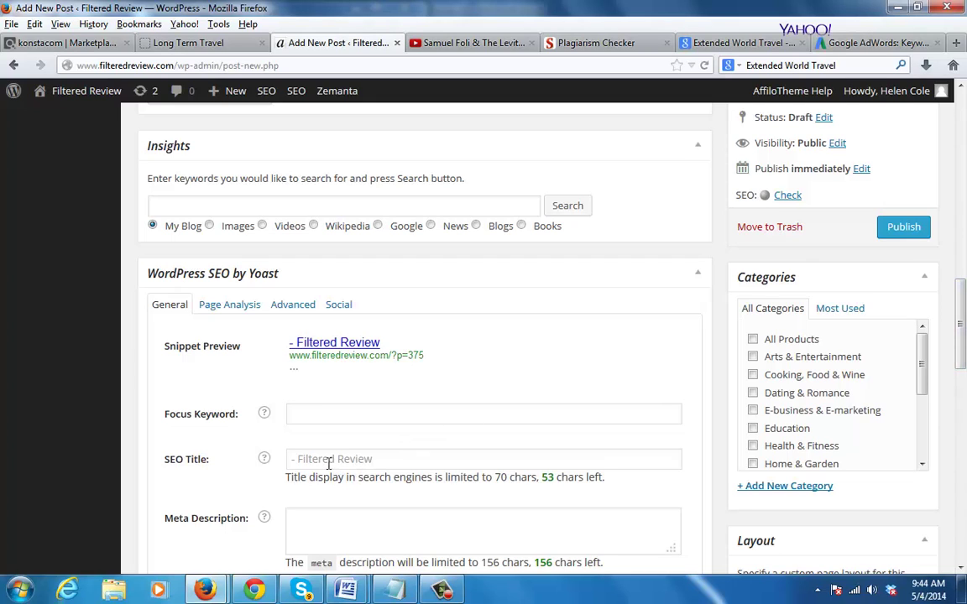
click(329, 461)
text(Exte)
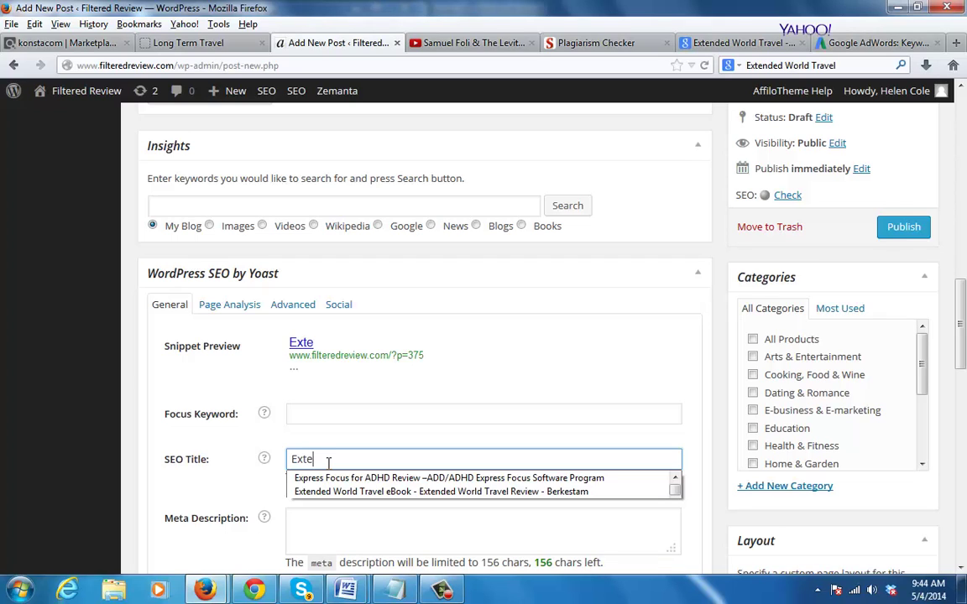
text(nded World T)
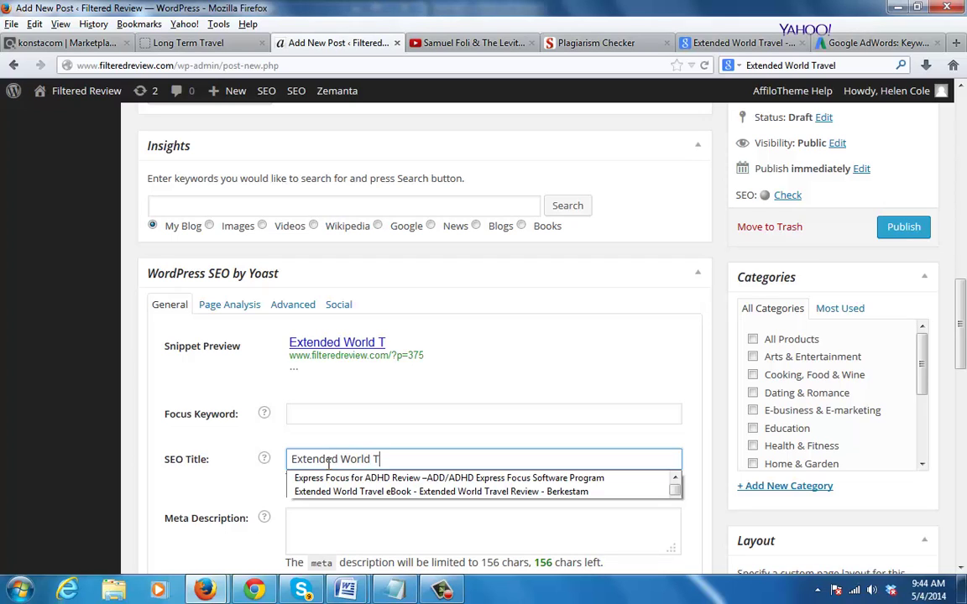
text(rave)
text(l PDF eBook )
text(by)
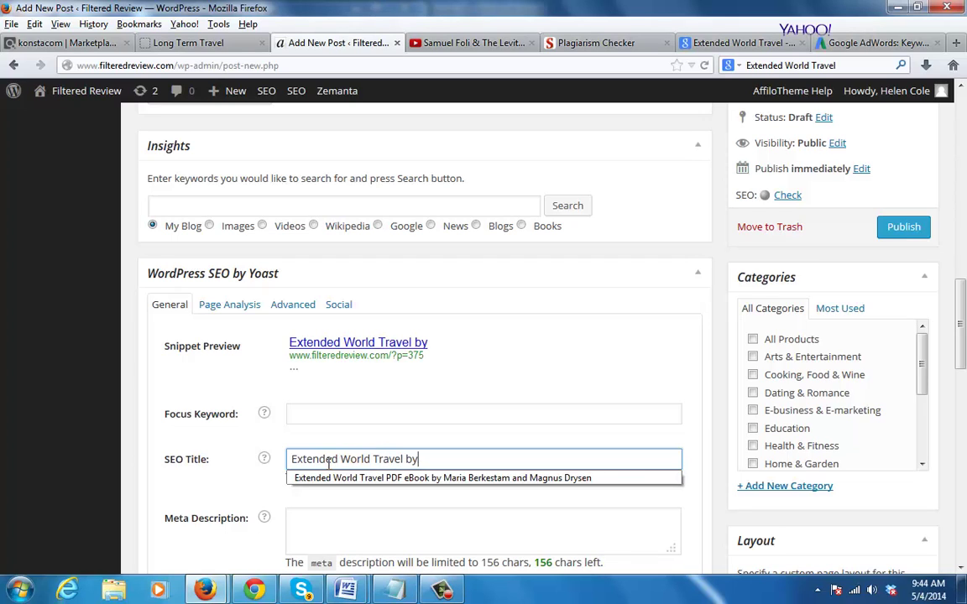
click(411, 478)
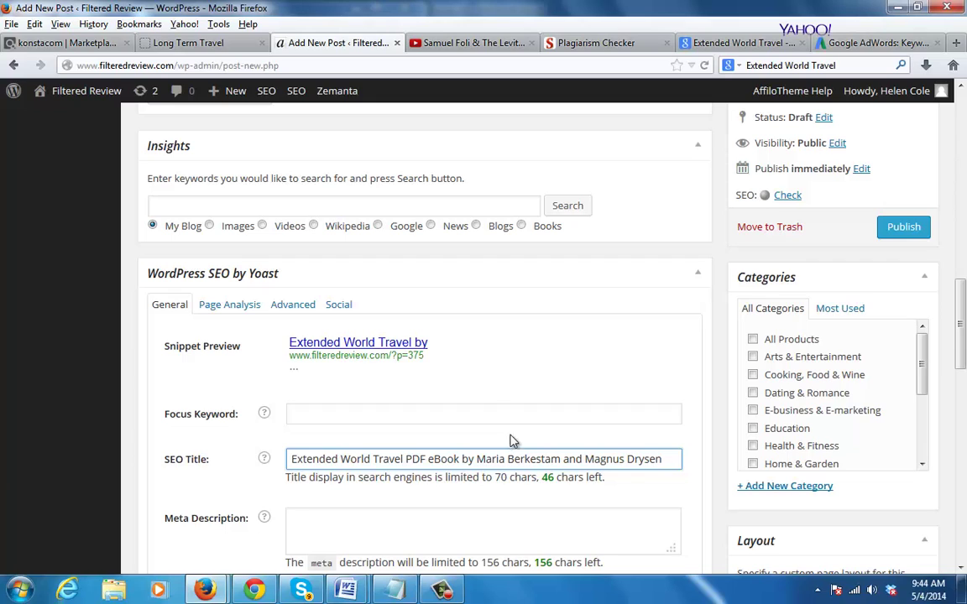
click(547, 481)
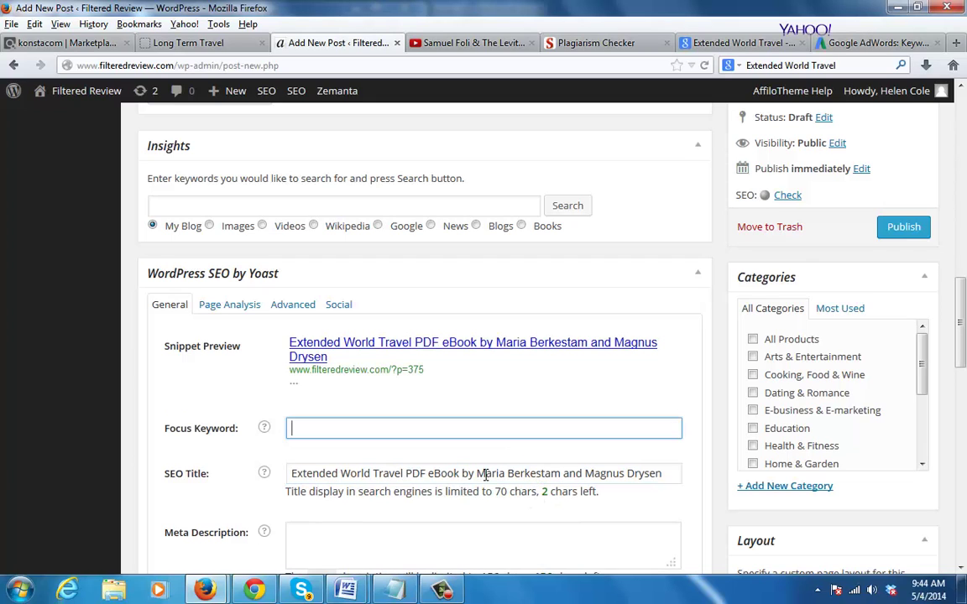
click(474, 475)
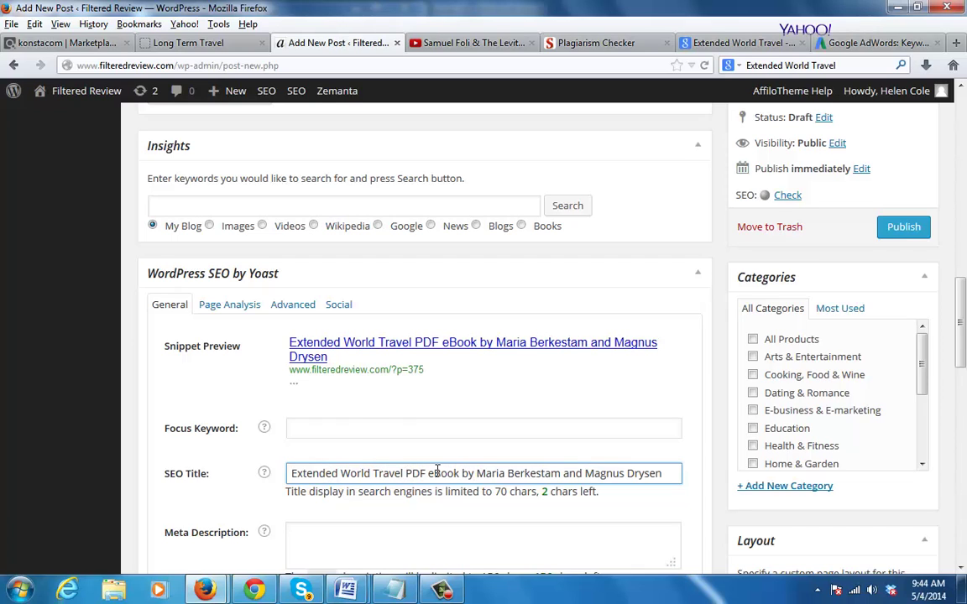
click(407, 473)
key(ctrl+shift+Right)
key(ctrl+shift+Right)
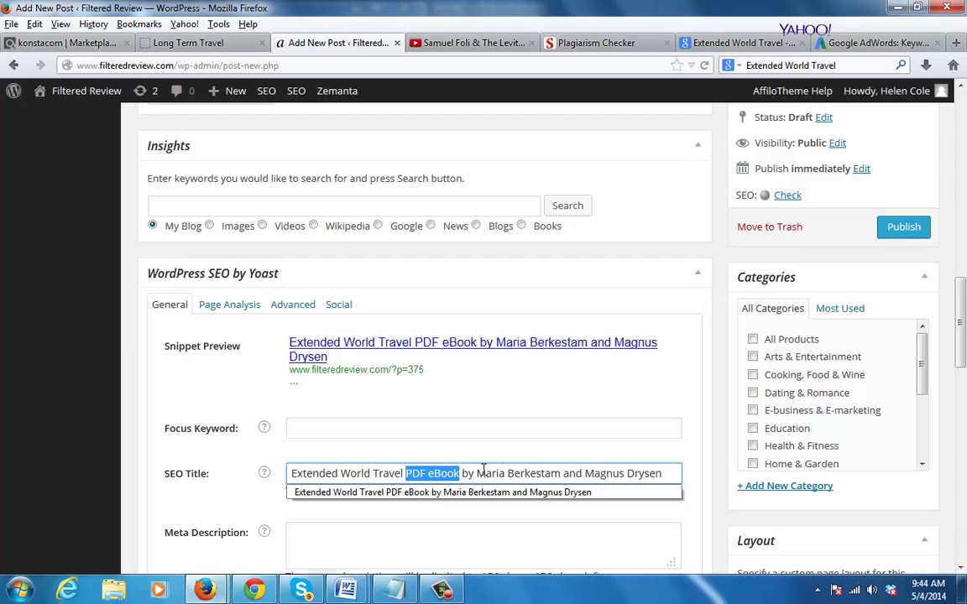
key(Escape)
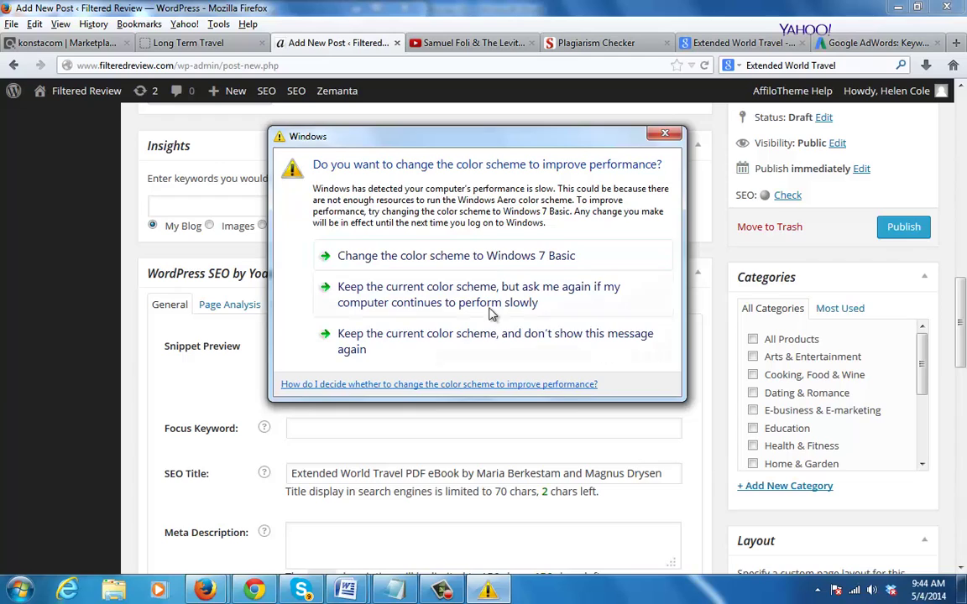
Replace 'by' with a hyphen in the SEO title, leaving 3 characters spare
click(461, 296)
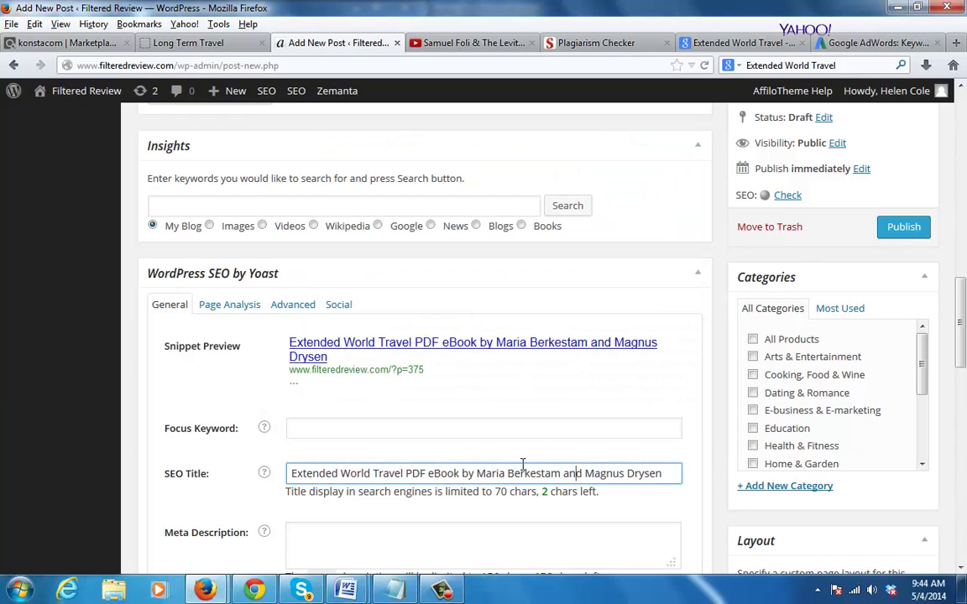
click(448, 472)
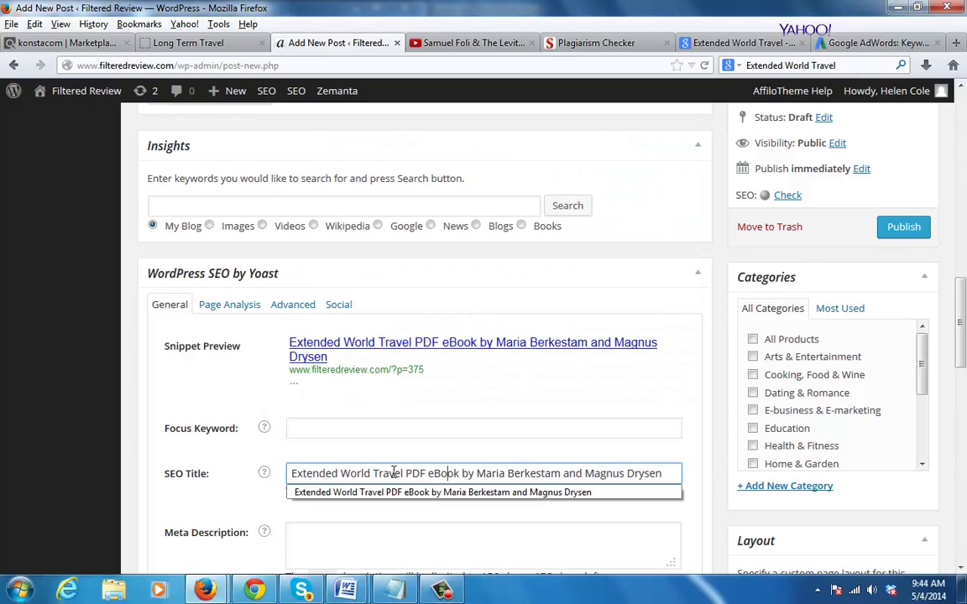
click(462, 473)
key(Escape)
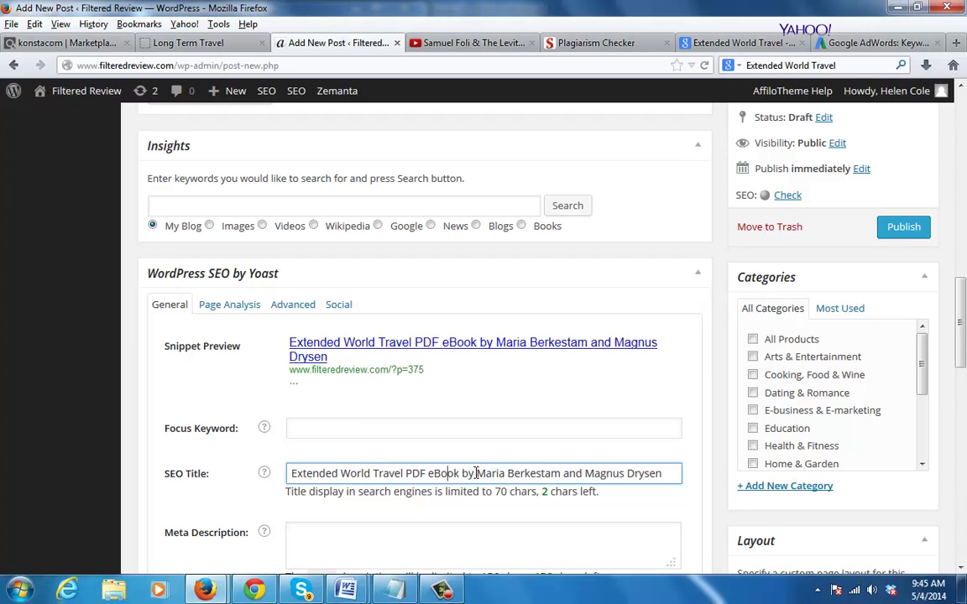
click(475, 472)
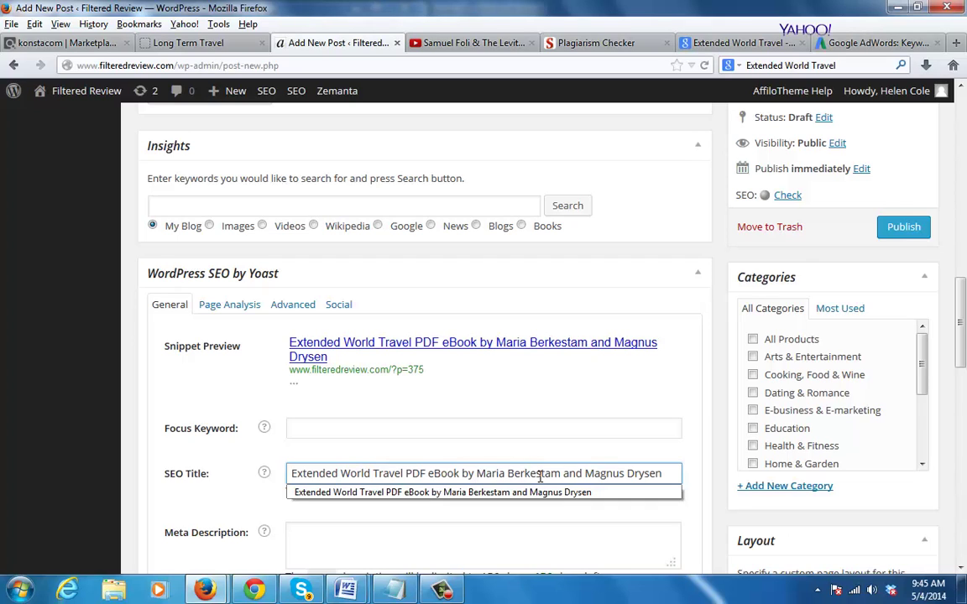
key(Escape)
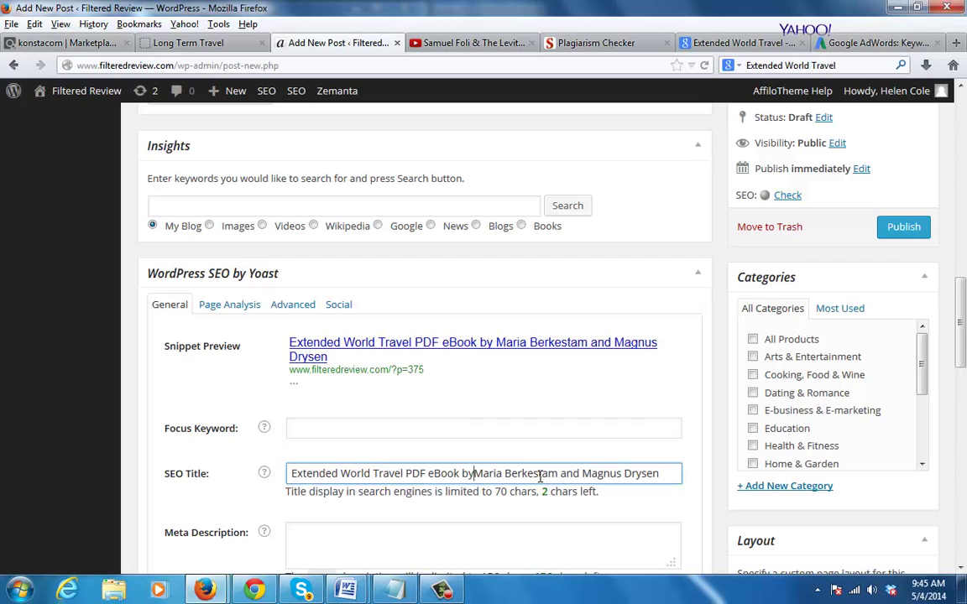
key(BackSpace)
key(BackSpace)
key(BackSpace)
key(BackSpace)
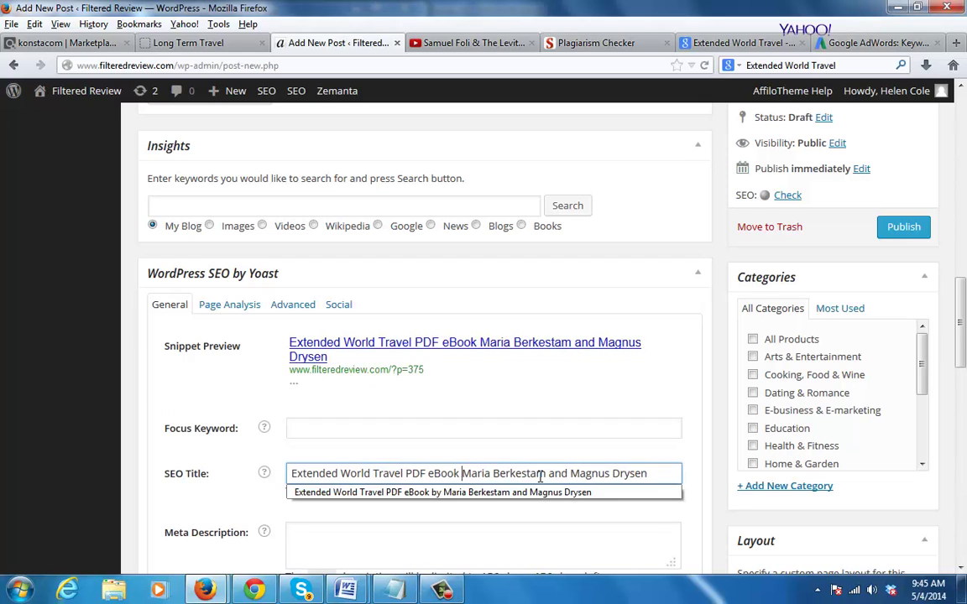
text(-)
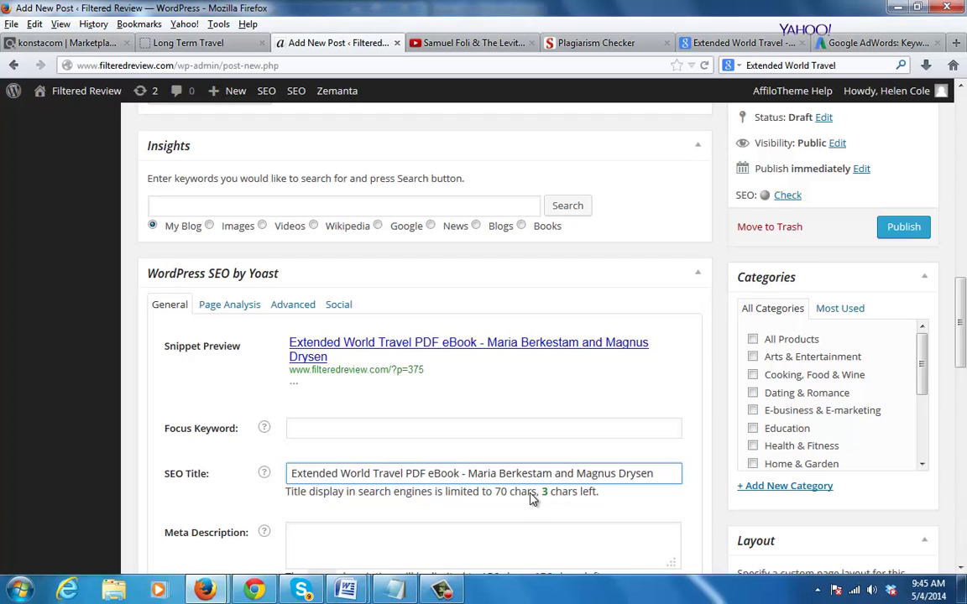
drag(531, 493, 562, 493)
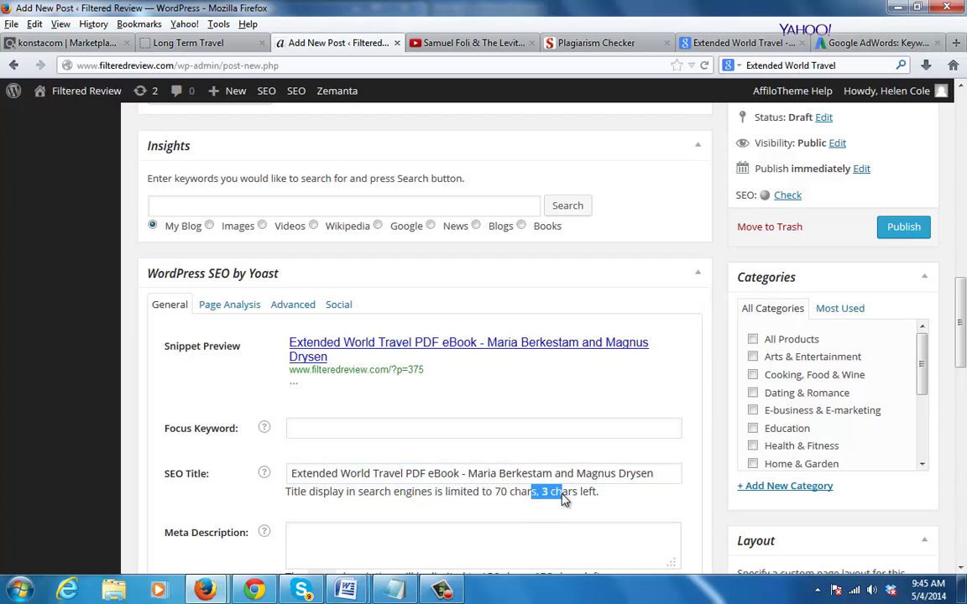
click(514, 498)
click(538, 474)
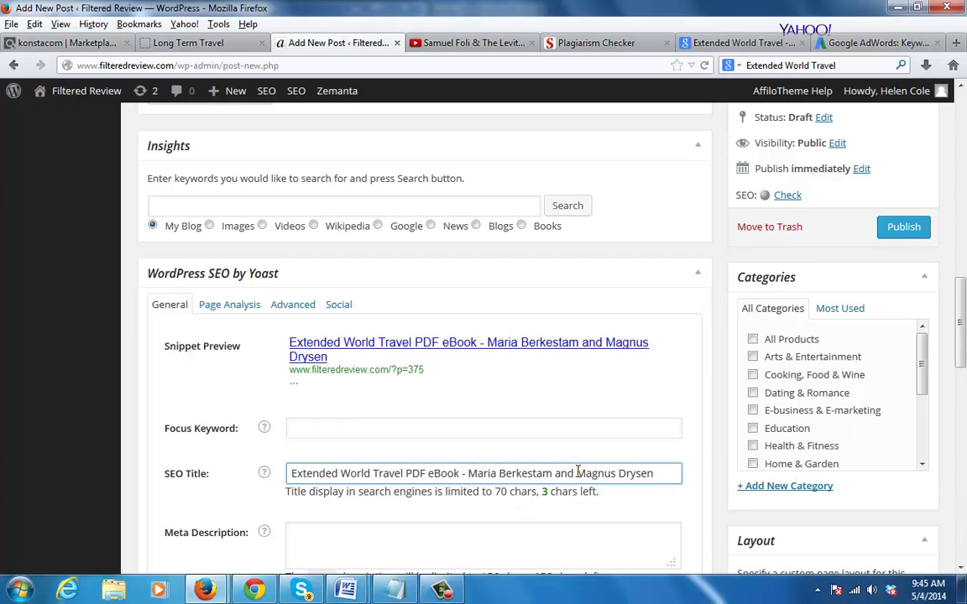
key(ctrl+a)
key(ctrl+c)
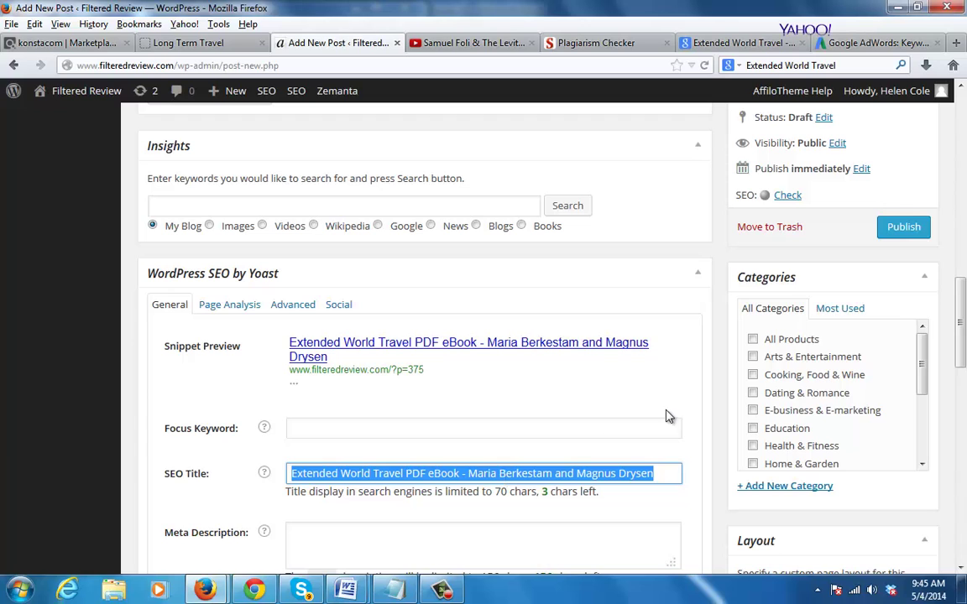
click(592, 367)
Close the Plagiarism Checker, AdWords, Google search and YouTube tabs, then reach the Meta Description field
scroll(963, 288, down, 5)
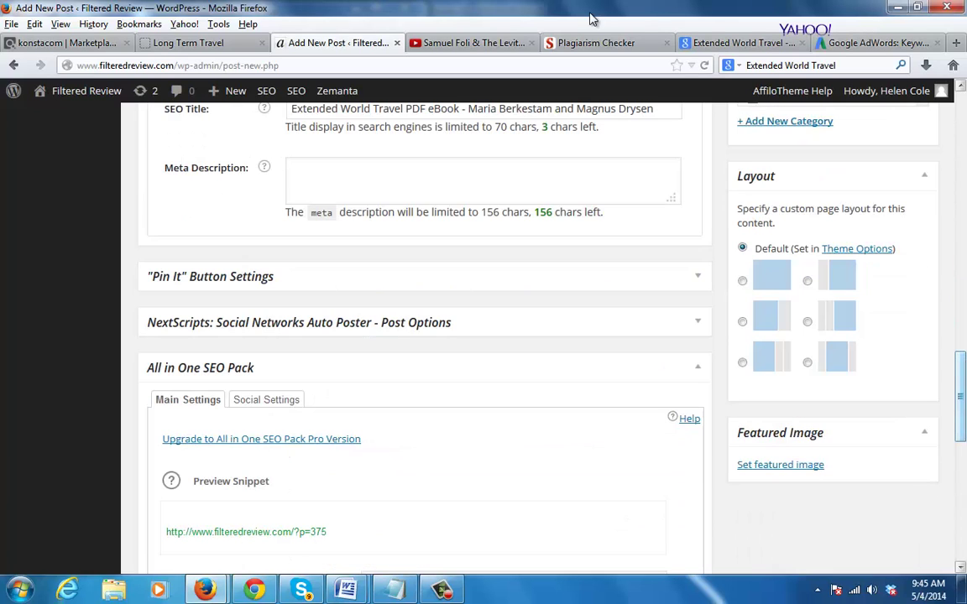
click(665, 44)
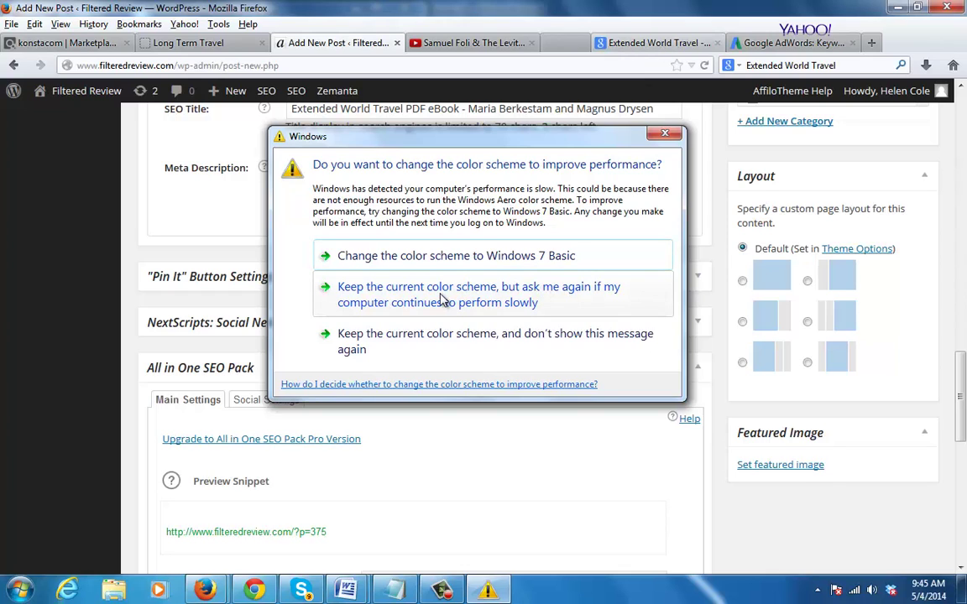
click(440, 342)
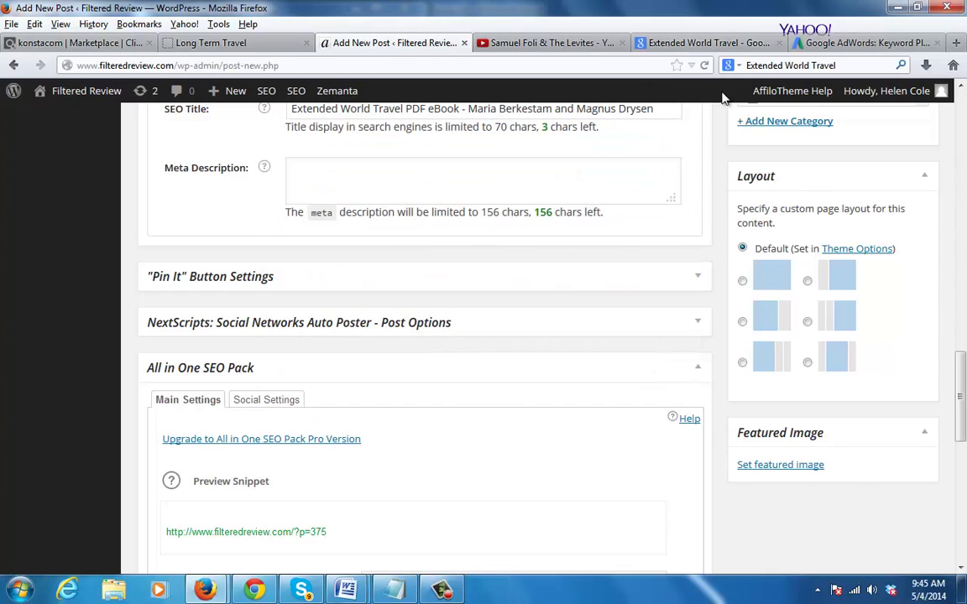
middle_click(843, 41)
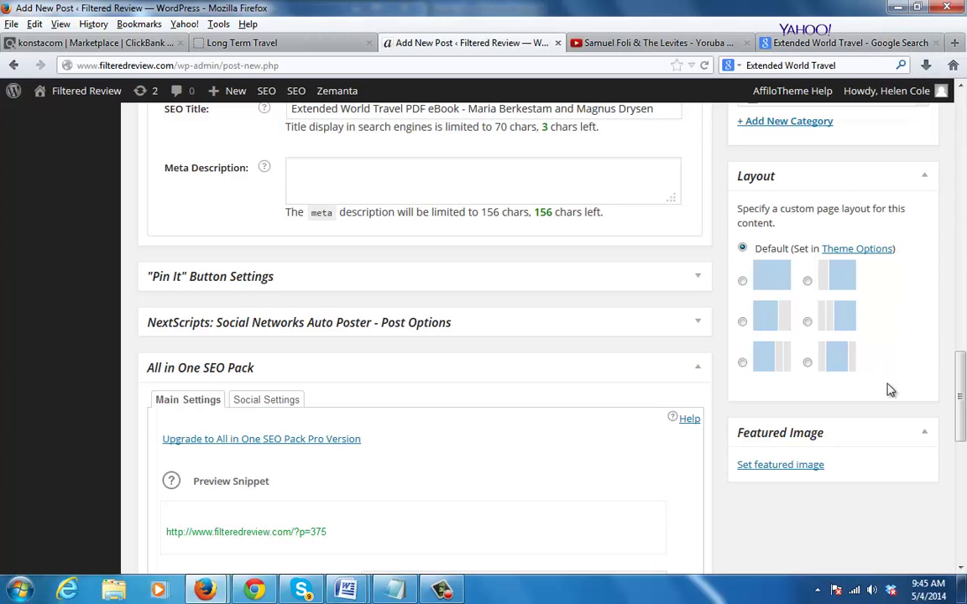
middle_click(934, 42)
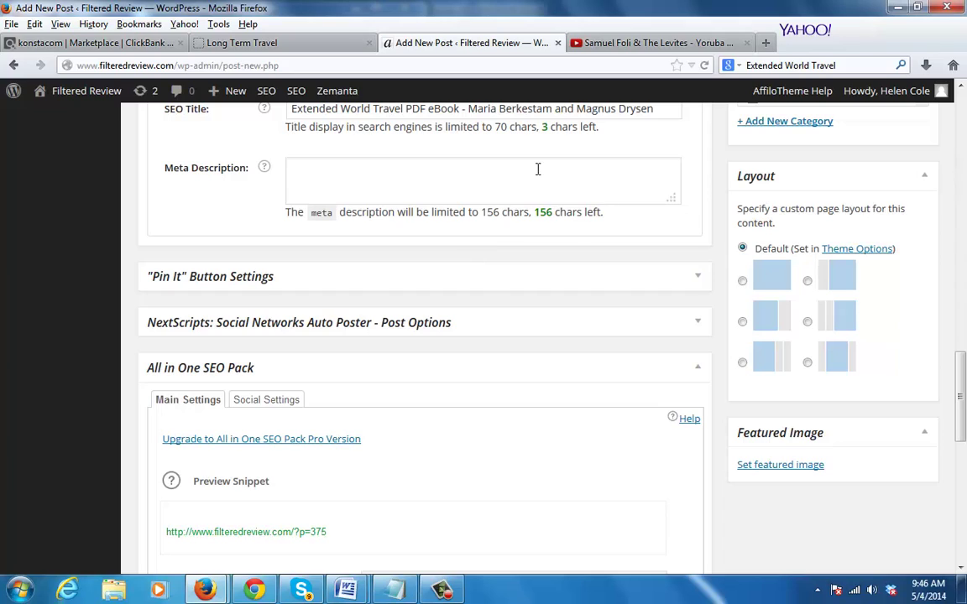
click(747, 43)
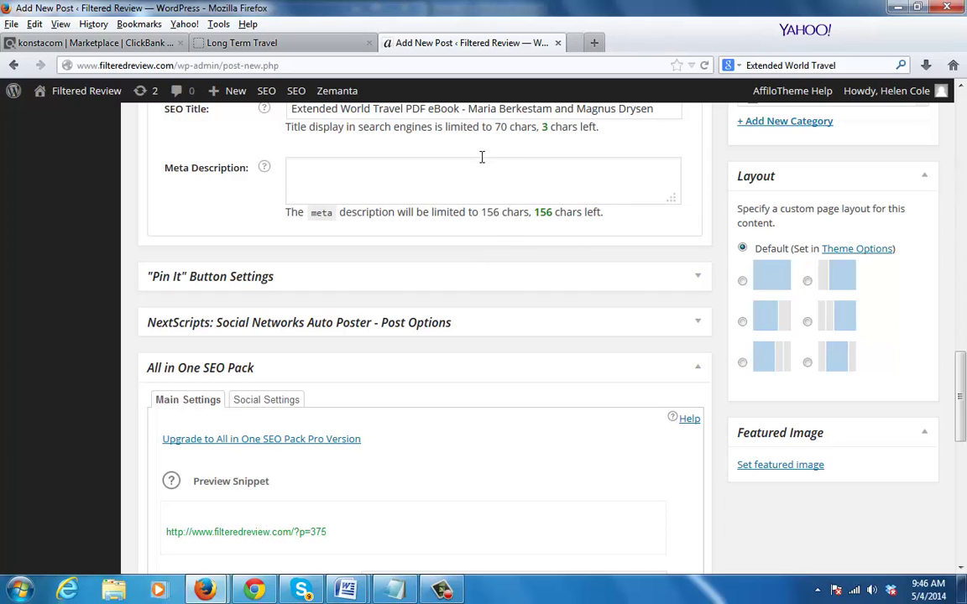
click(427, 173)
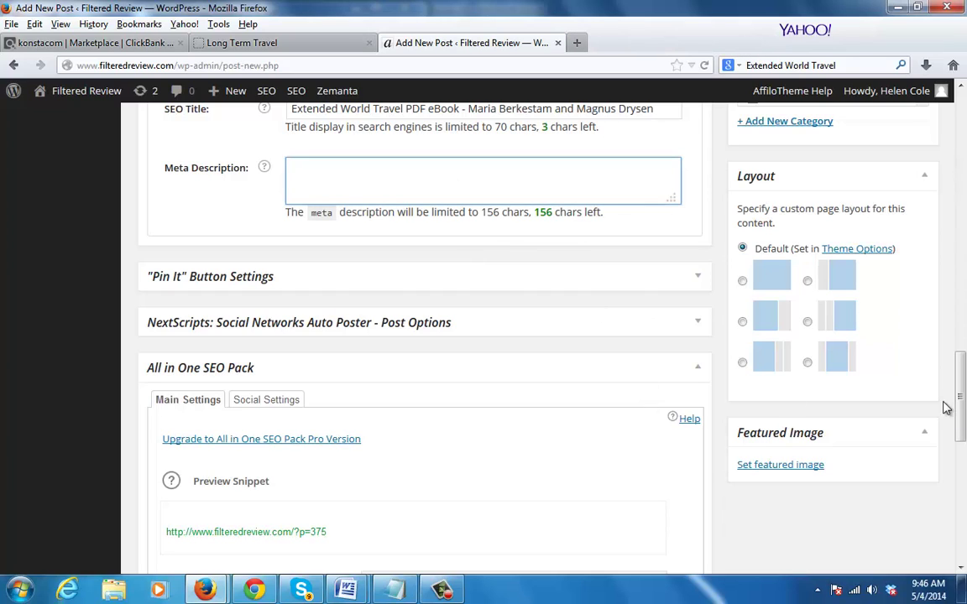
drag(963, 409, 964, 435)
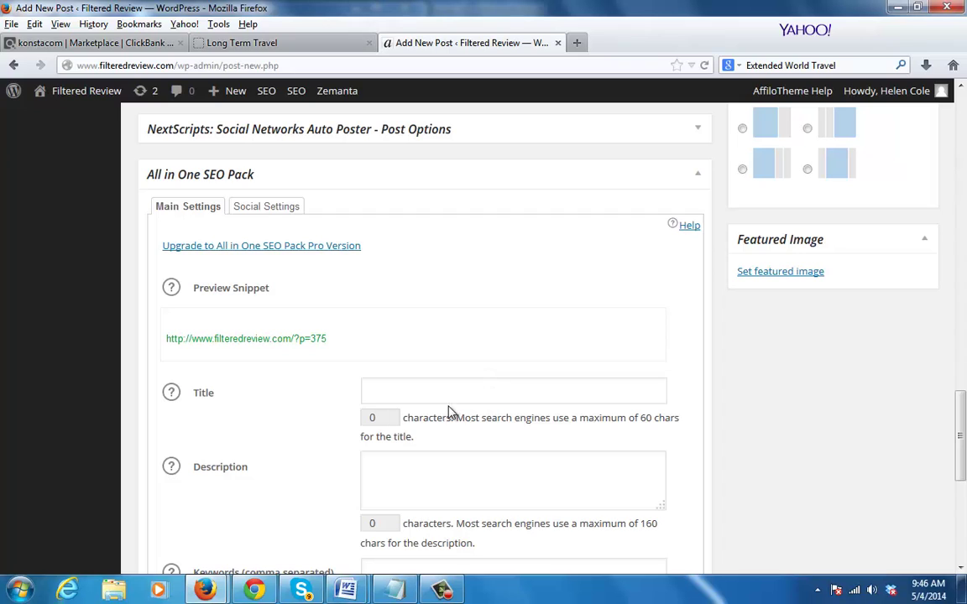
Paste the Extended World Travel PDF eBook title into both the SEO Title and post title fields
click(420, 394)
key(ctrl+v)
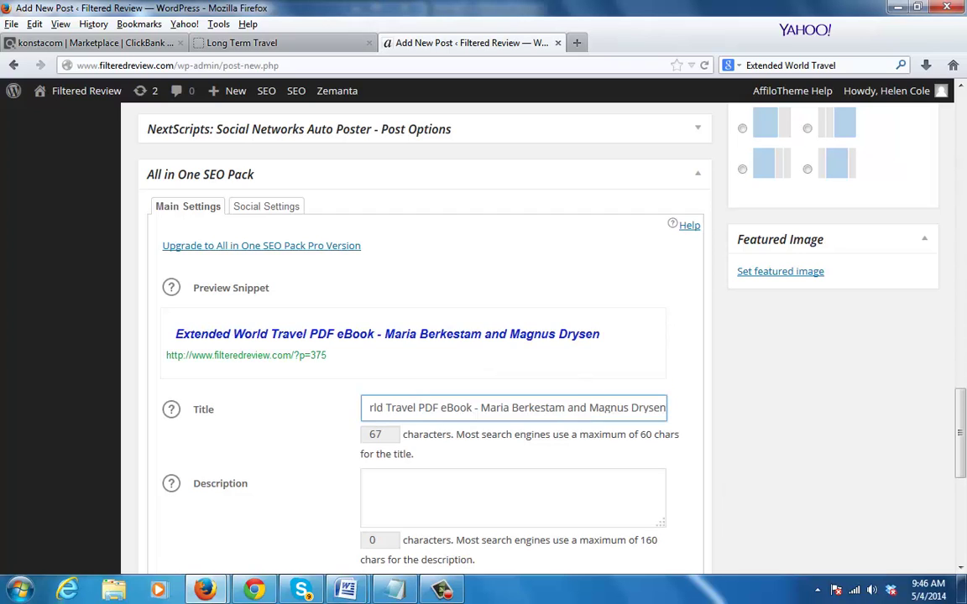
click(963, 312)
drag(963, 312, 963, 117)
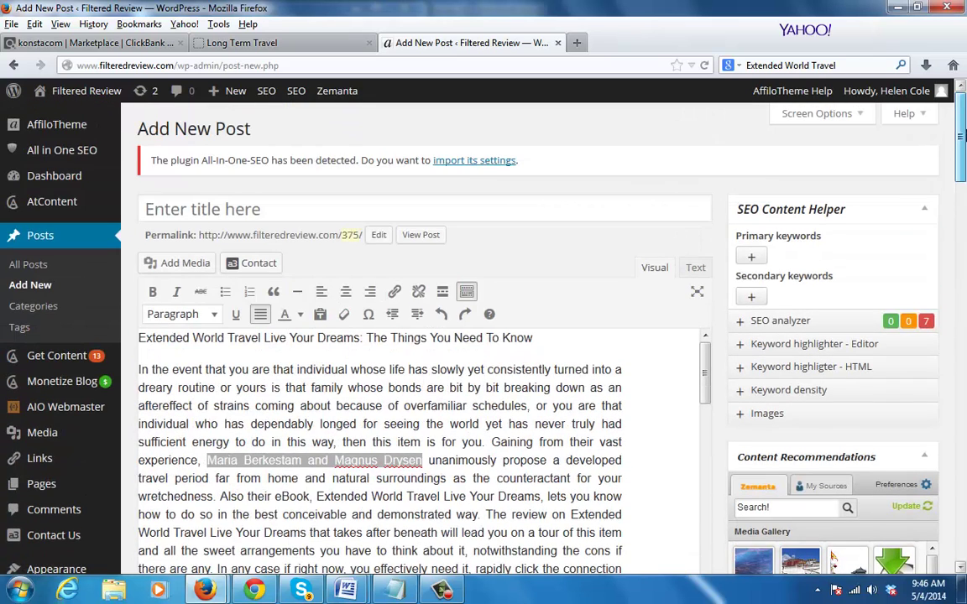
click(264, 220)
key(ctrl+v)
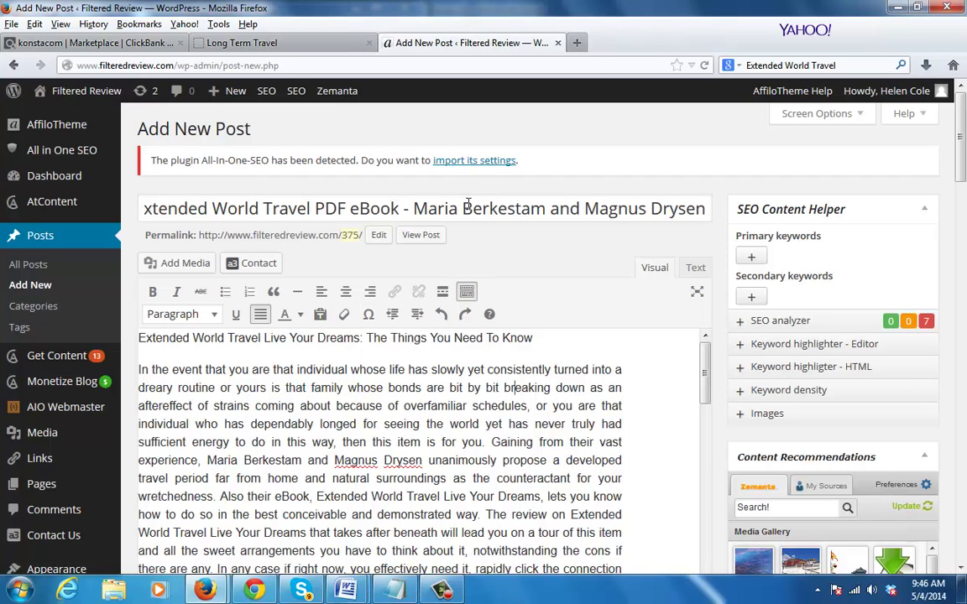
Search Google for Extended World Travel in a new tab, then return to the post editor
click(577, 41)
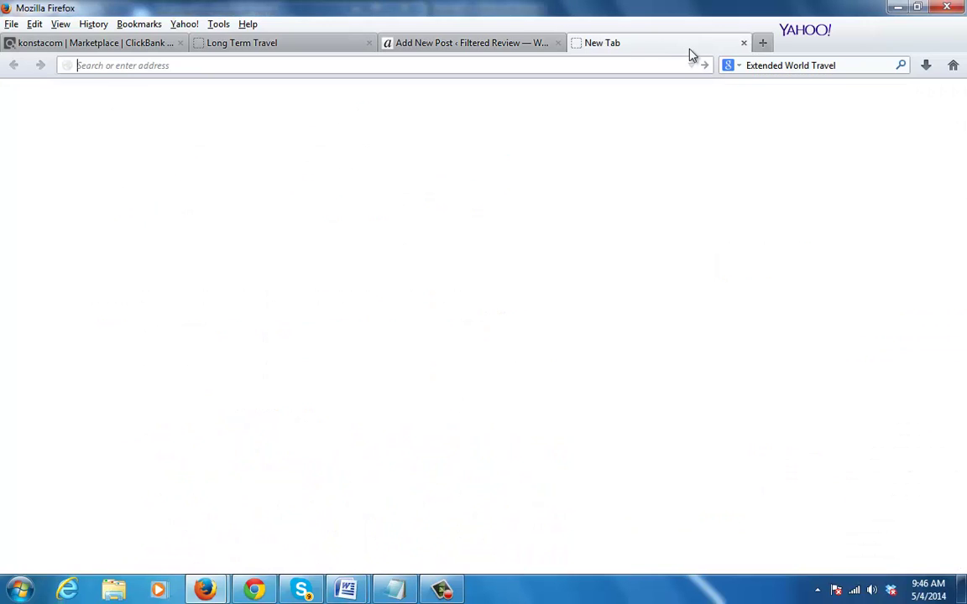
click(797, 72)
key(Return)
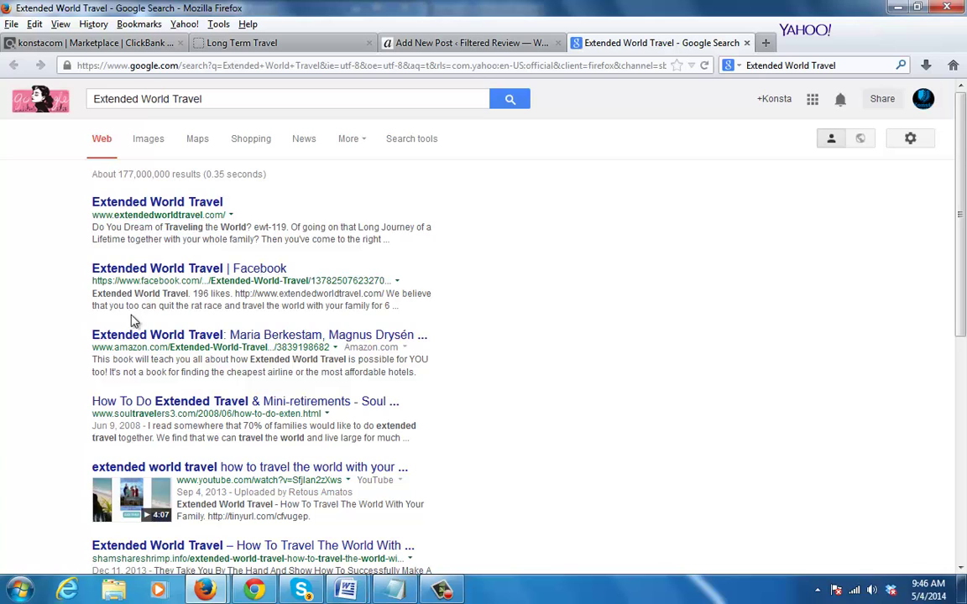
click(475, 43)
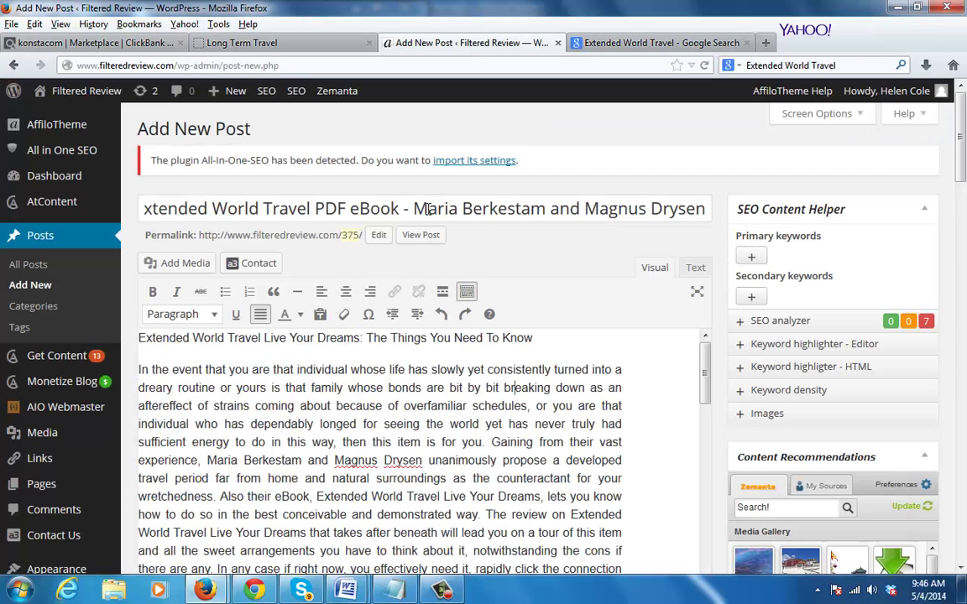
drag(961, 143, 965, 323)
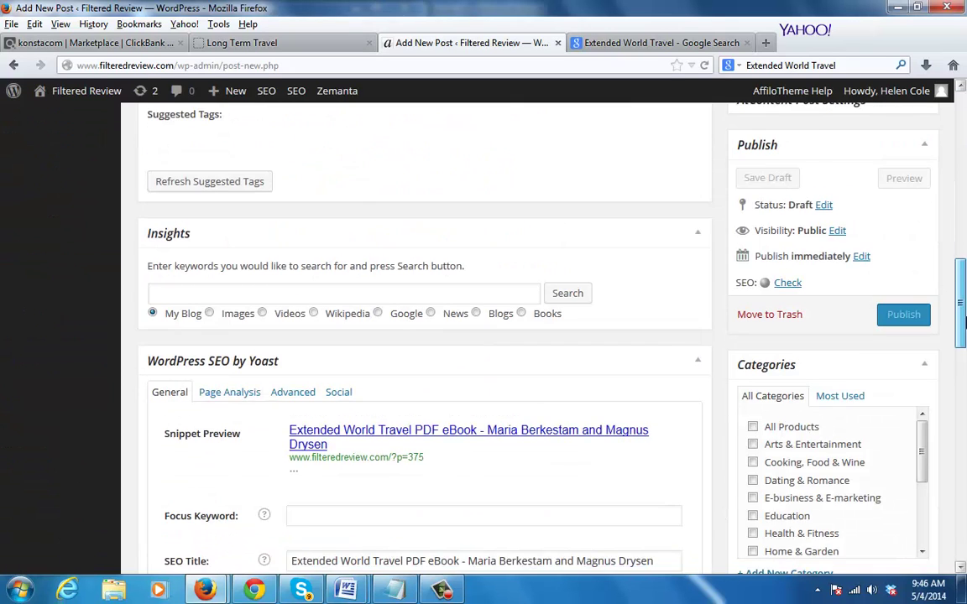
scroll(965, 323, down, 3)
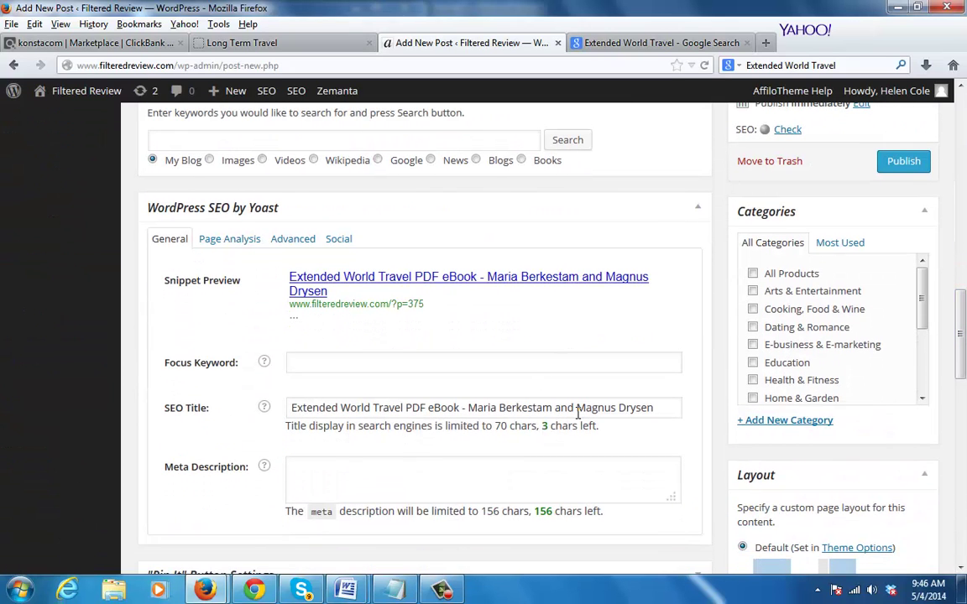
click(635, 42)
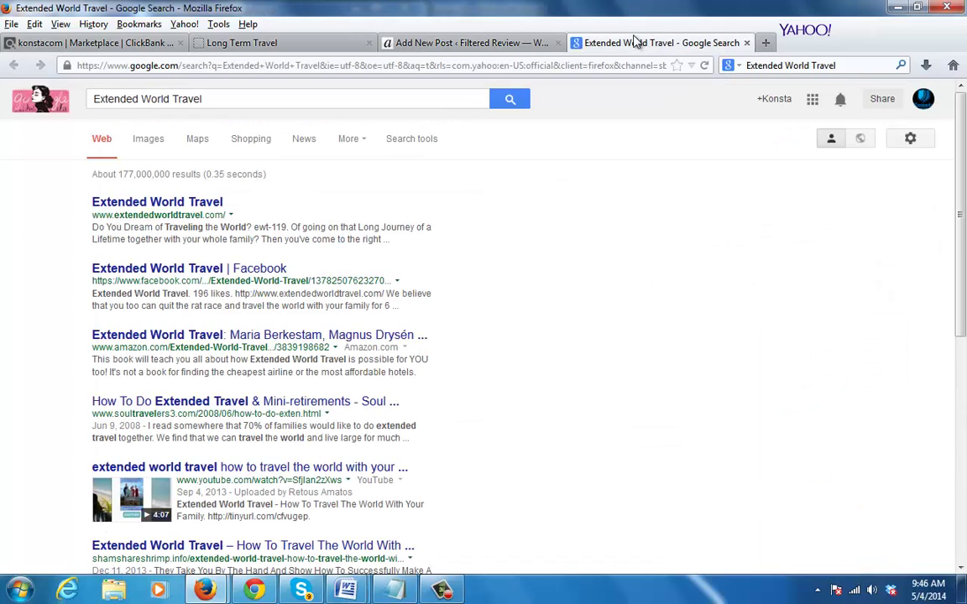
click(492, 42)
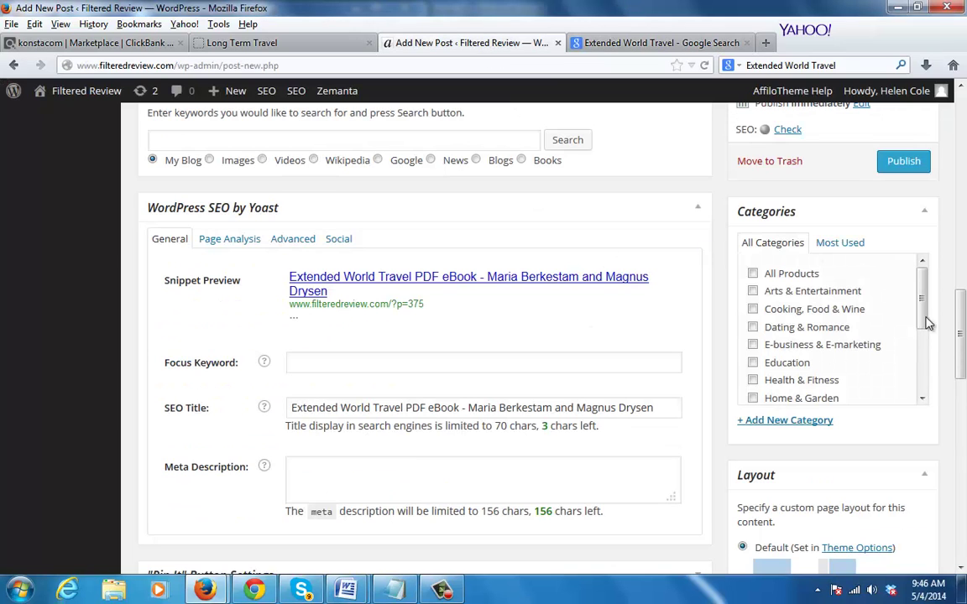
drag(962, 329, 963, 164)
Format the 'Extended World Travel Live Your Dreams: The Things You Need To Know' line as Heading 1
shift+click(554, 178)
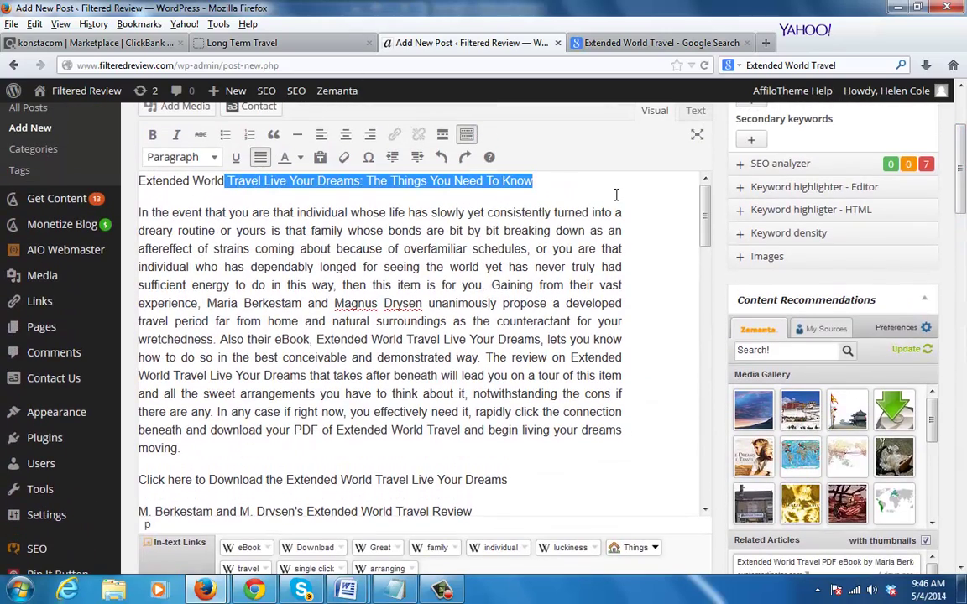
scroll(377, 336, up, 2)
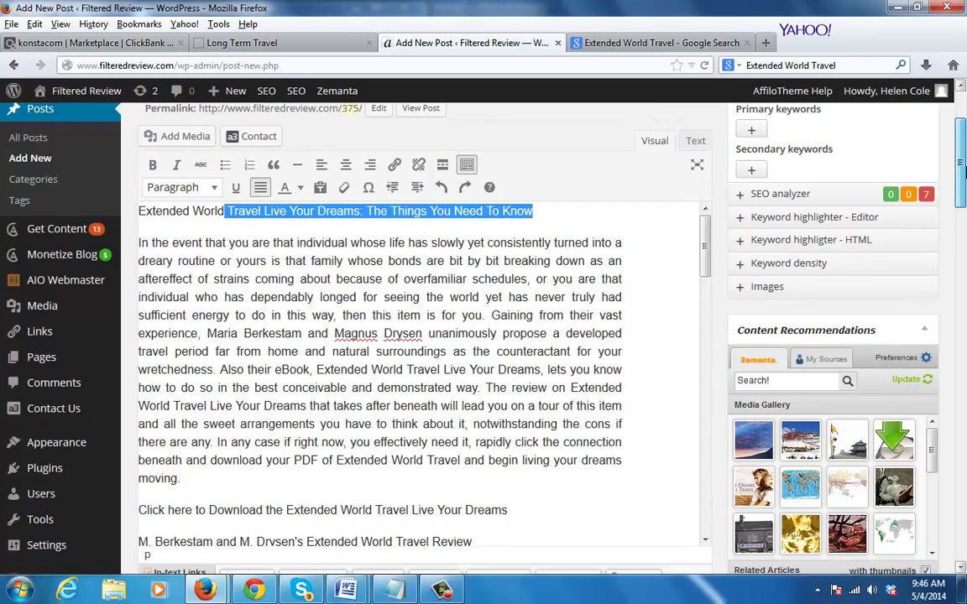
click(345, 328)
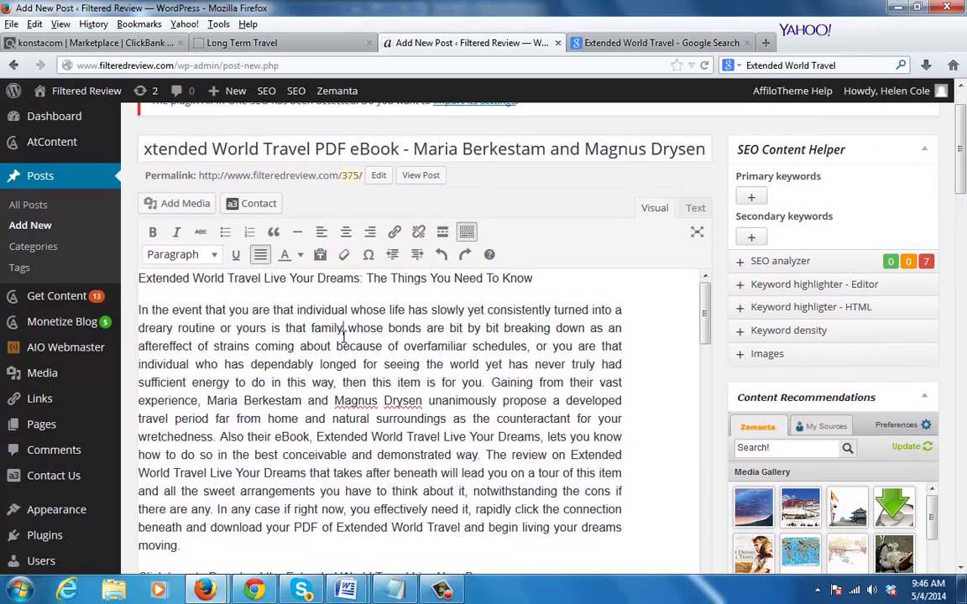
click(219, 282)
click(185, 257)
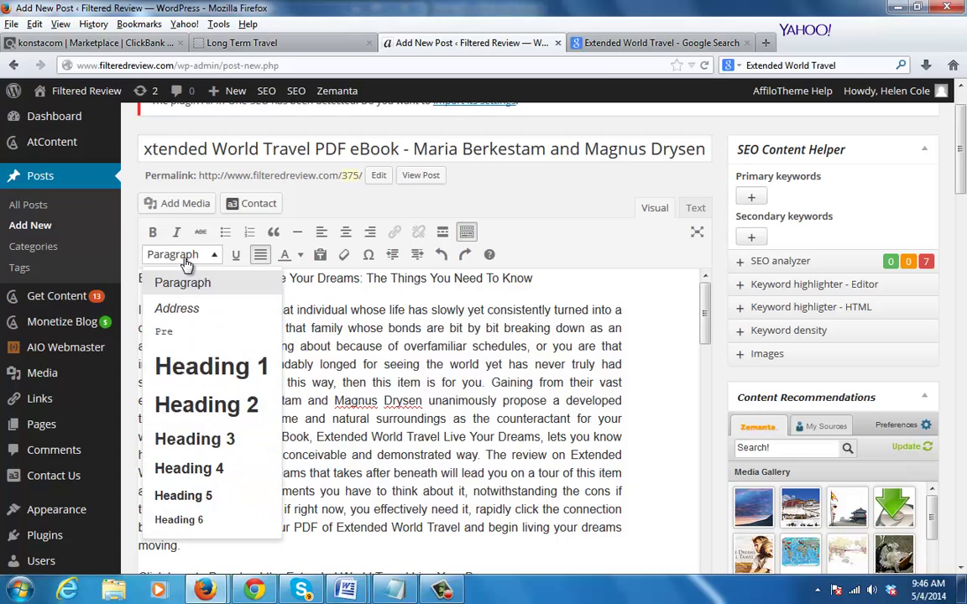
click(205, 369)
click(514, 344)
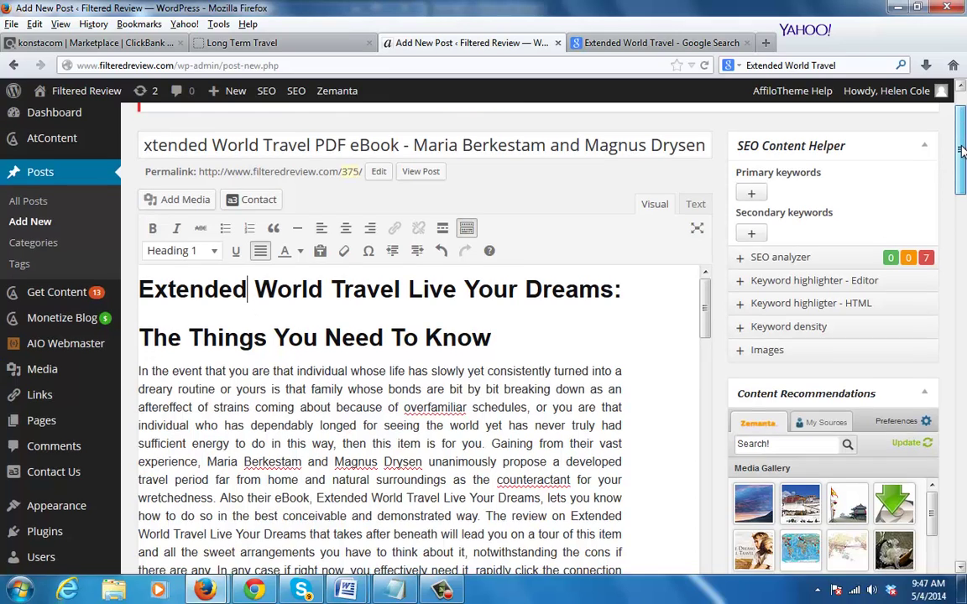
Check the first body paragraph's block format, leaving it unchanged
scroll(962, 155, down, 1)
drag(962, 156, 962, 158)
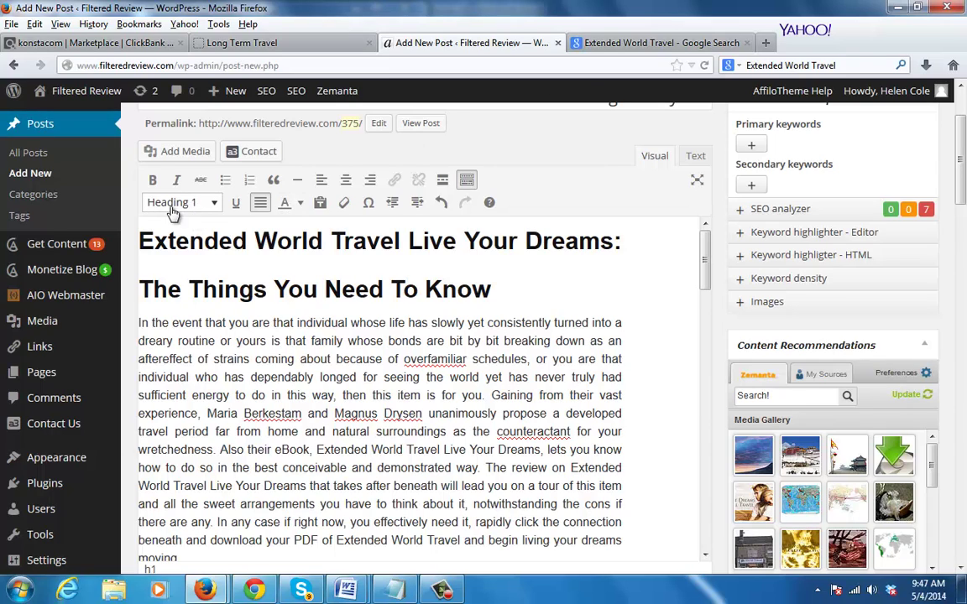
click(334, 345)
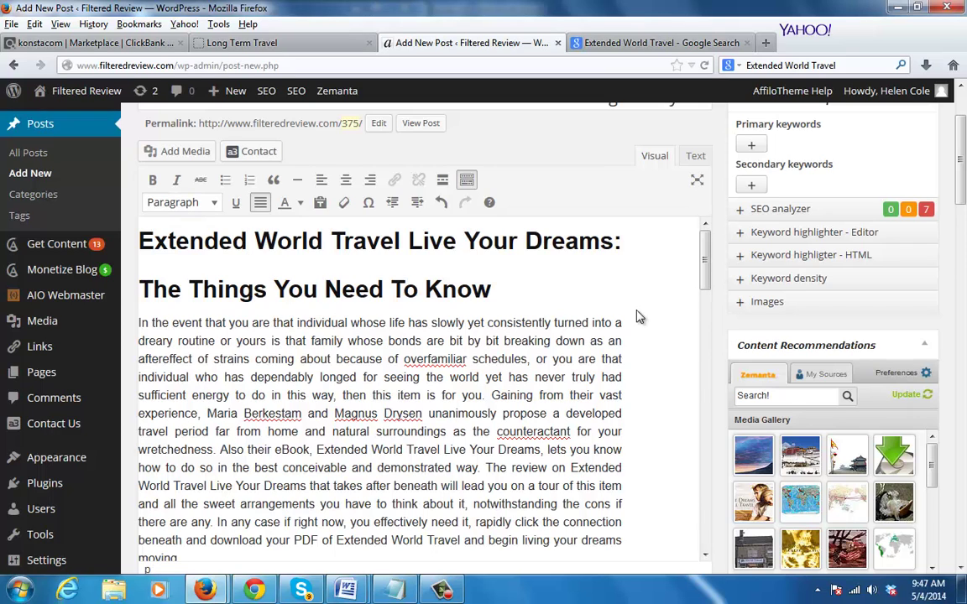
mouse_move(703, 262)
mouse_down()
mouse_move(707, 288)
mouse_move(706, 250)
mouse_up()
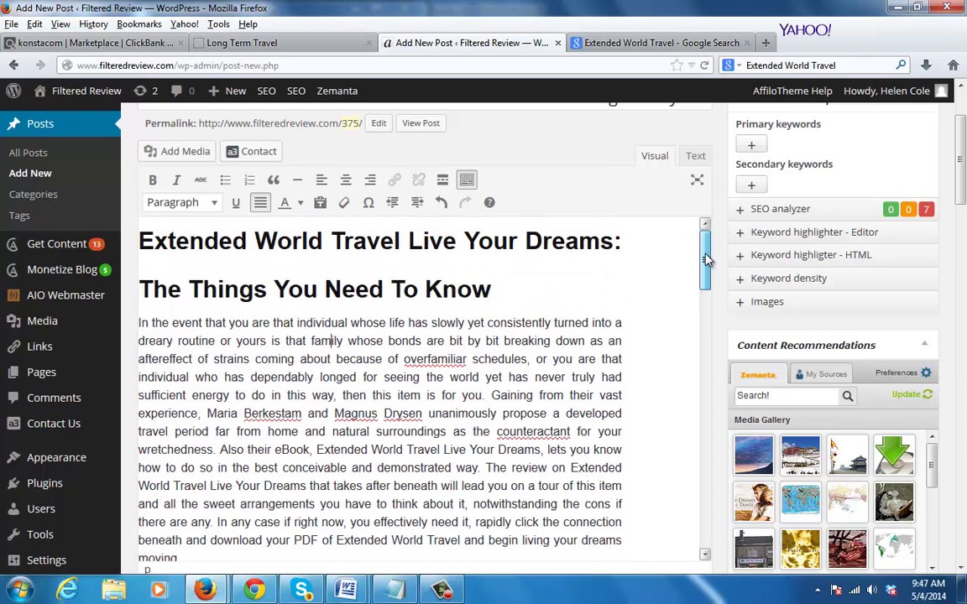
click(216, 204)
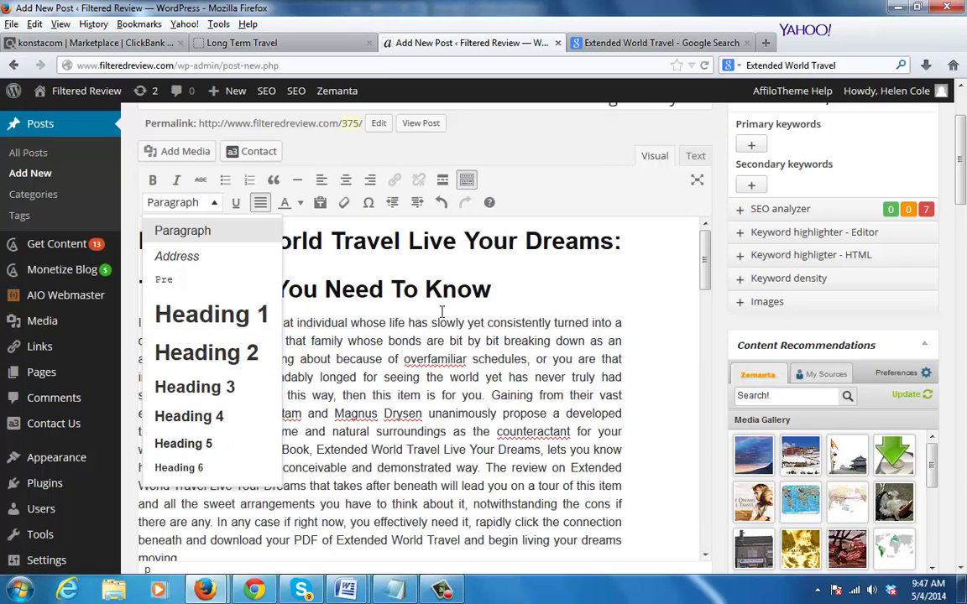
click(461, 340)
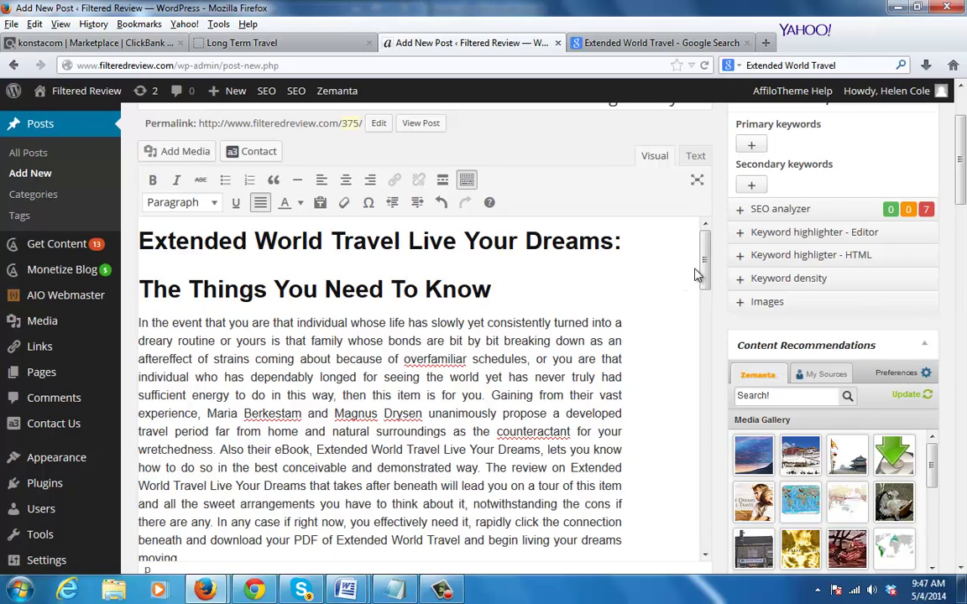
Copy the HopLink URL from ClickBank's HopLink window, then return to the post editor
click(126, 43)
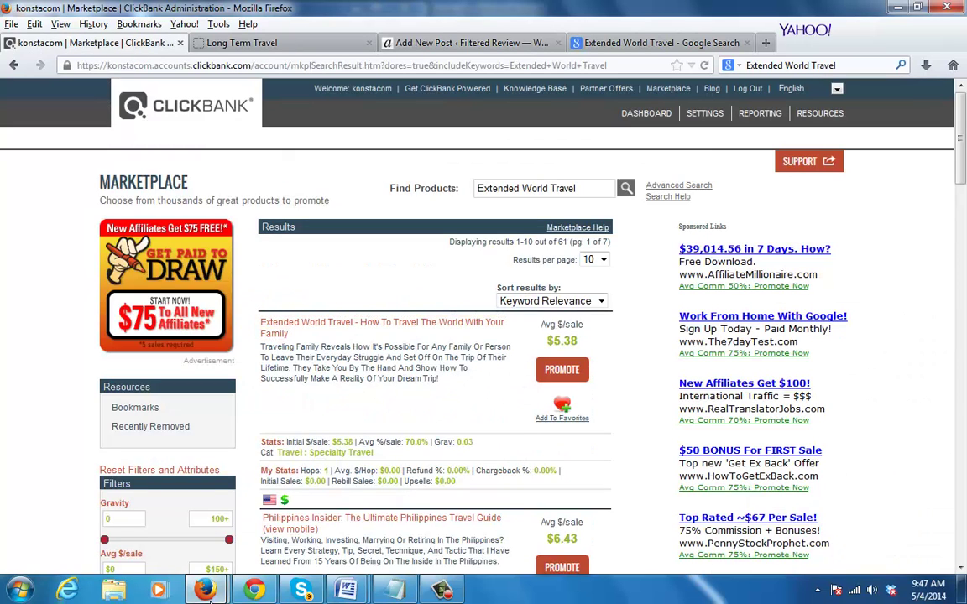
mouse_move(205, 589)
click(333, 474)
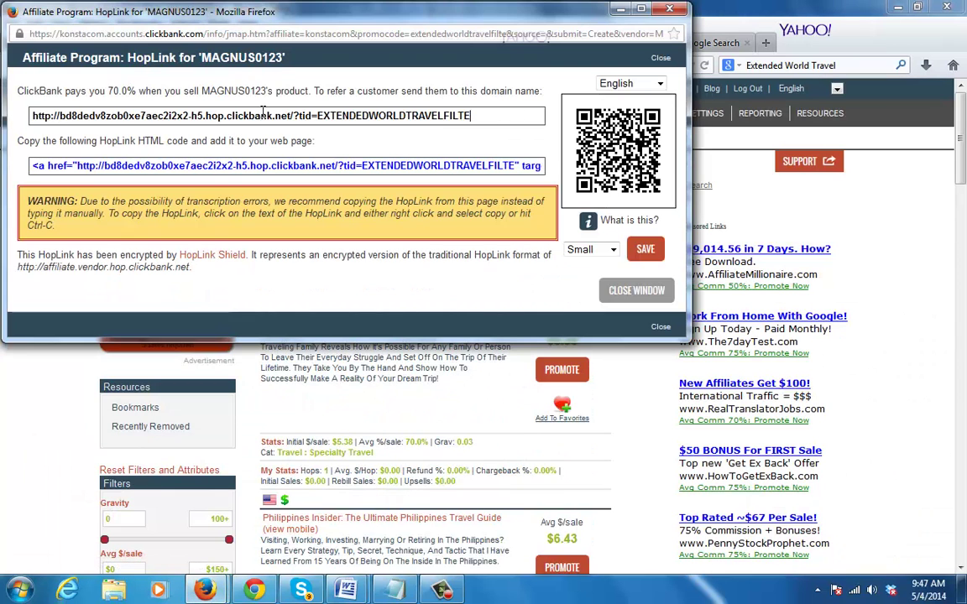
click(440, 115)
click(317, 382)
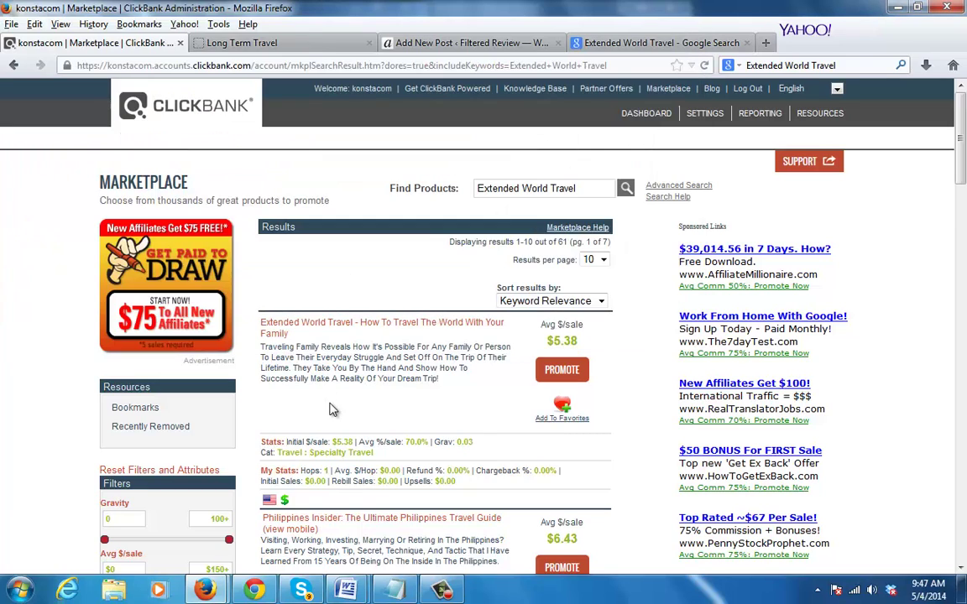
click(246, 41)
click(512, 39)
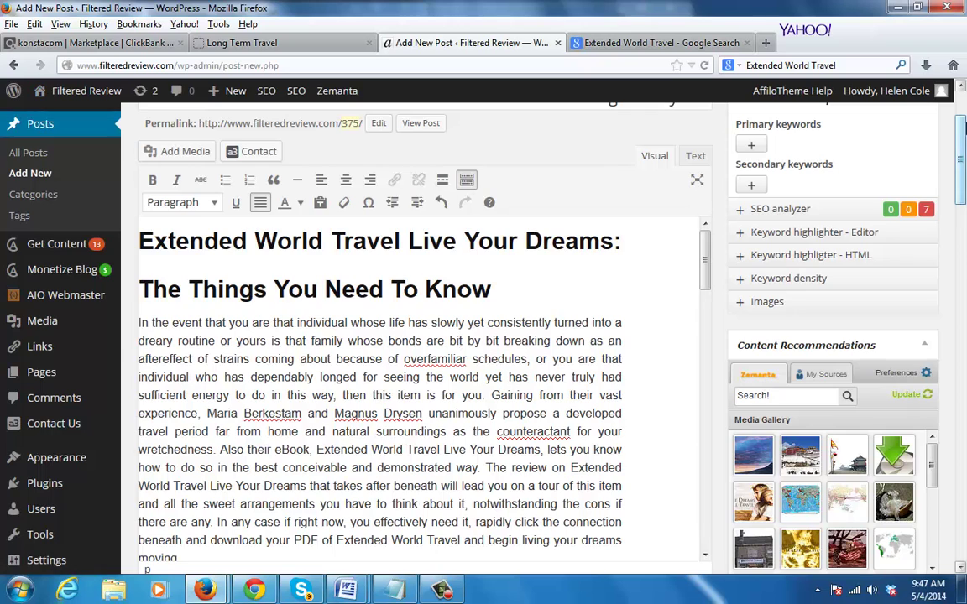
Open AffiloTheme's Affiliate Redirects page in a new browser tab
scroll(353, 176, up, 3)
mouse_move(80, 130)
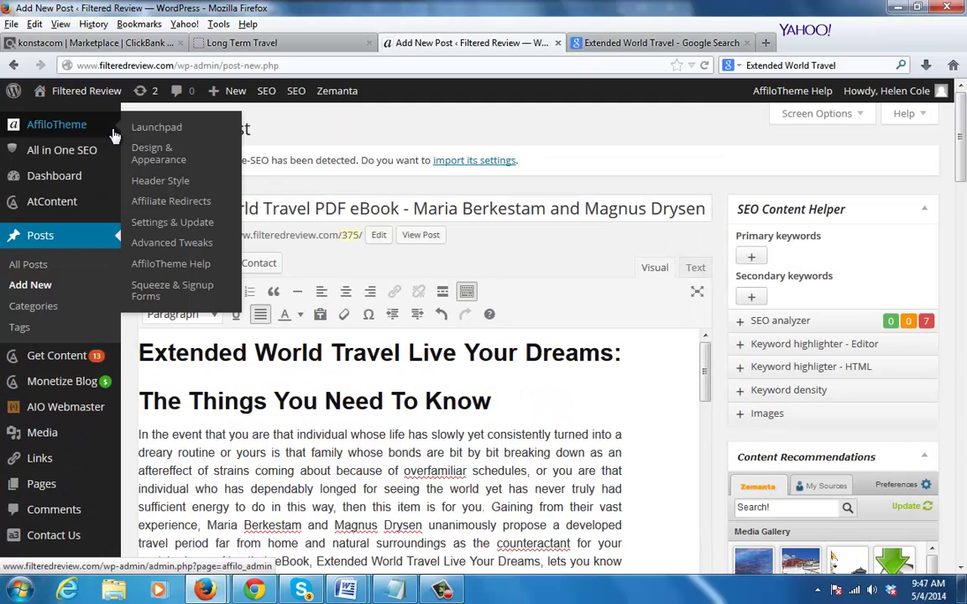
right_click(166, 202)
click(235, 213)
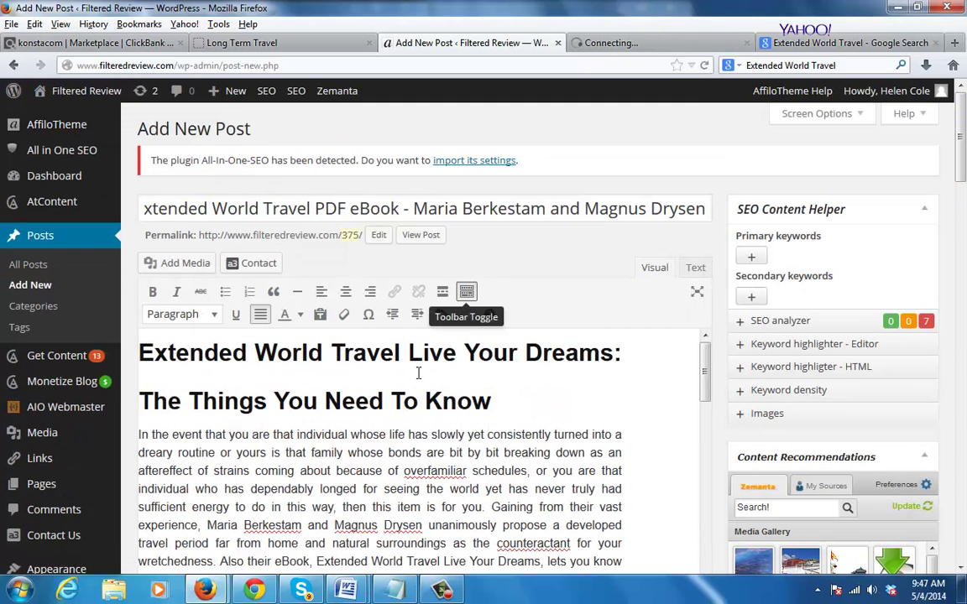
Select 'Extended World Travel Live Your Dreams' in the intro paragraph and apply bold
scroll(963, 114, down, 3)
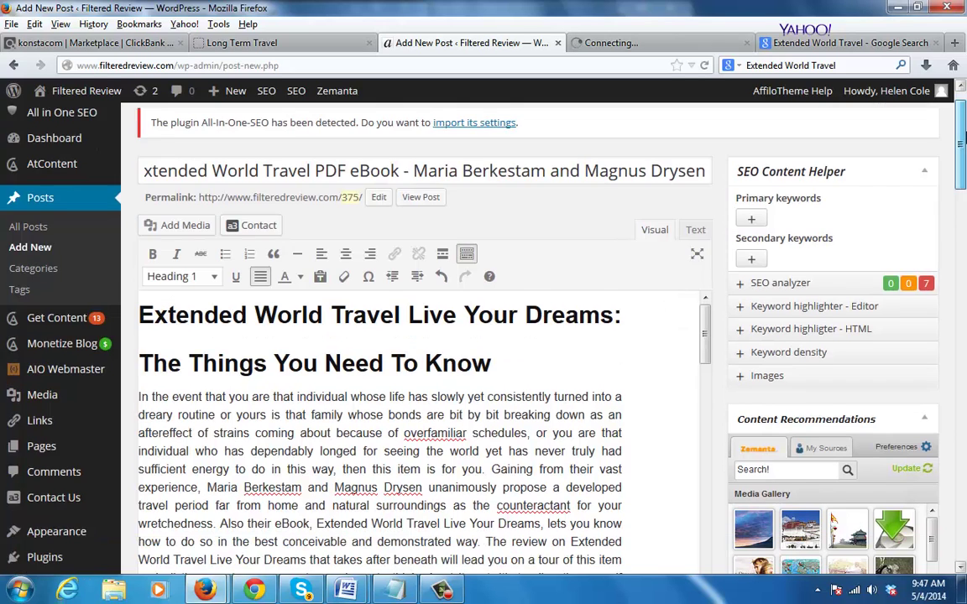
mouse_move(709, 201)
mouse_down()
mouse_move(712, 194)
mouse_move(708, 205)
mouse_up()
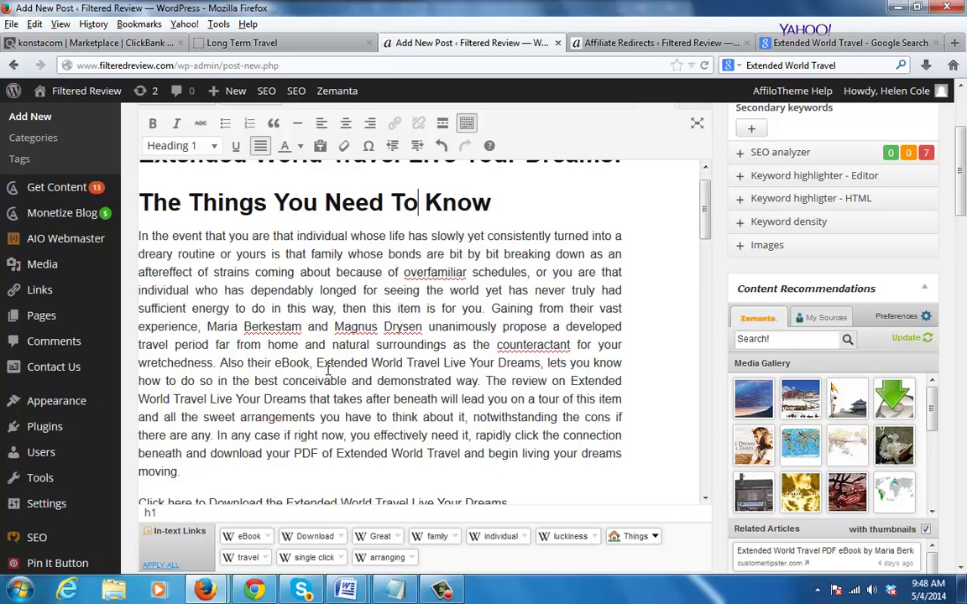
drag(318, 365, 542, 364)
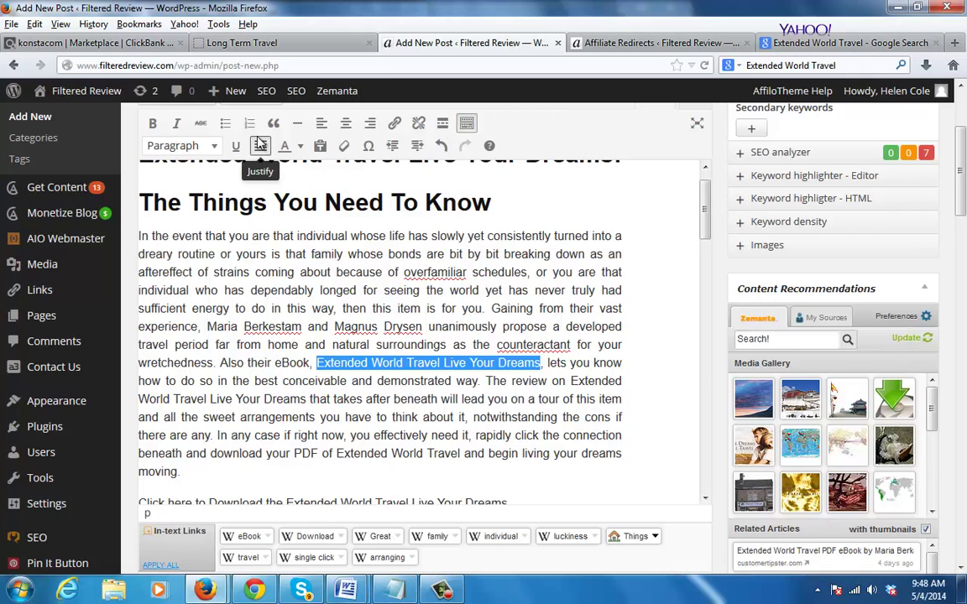
click(152, 123)
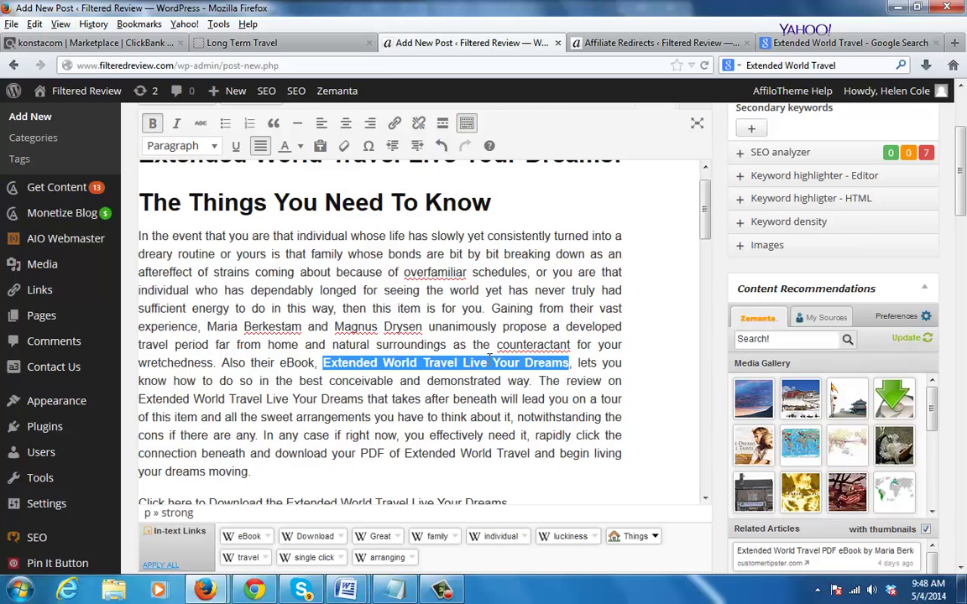
click(457, 398)
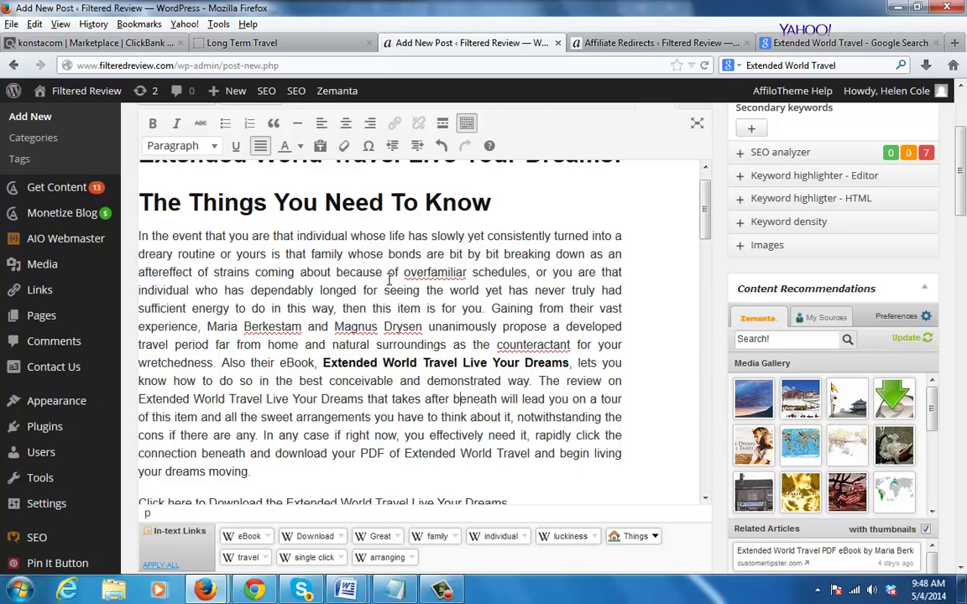
Add the affiliate redirect 'extendedworldtravel' with the pasted ClickBank hop link as its web address
click(598, 43)
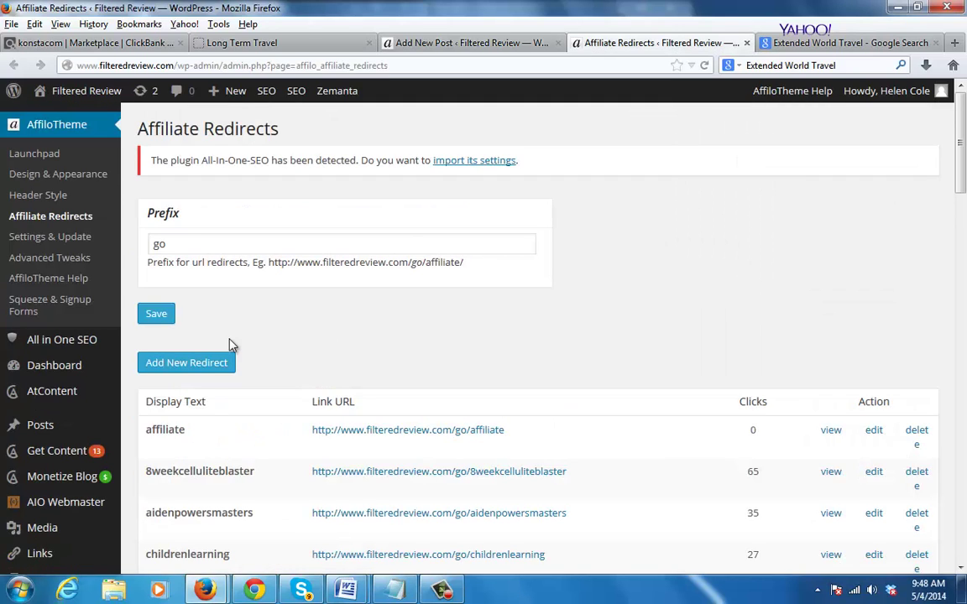
click(184, 363)
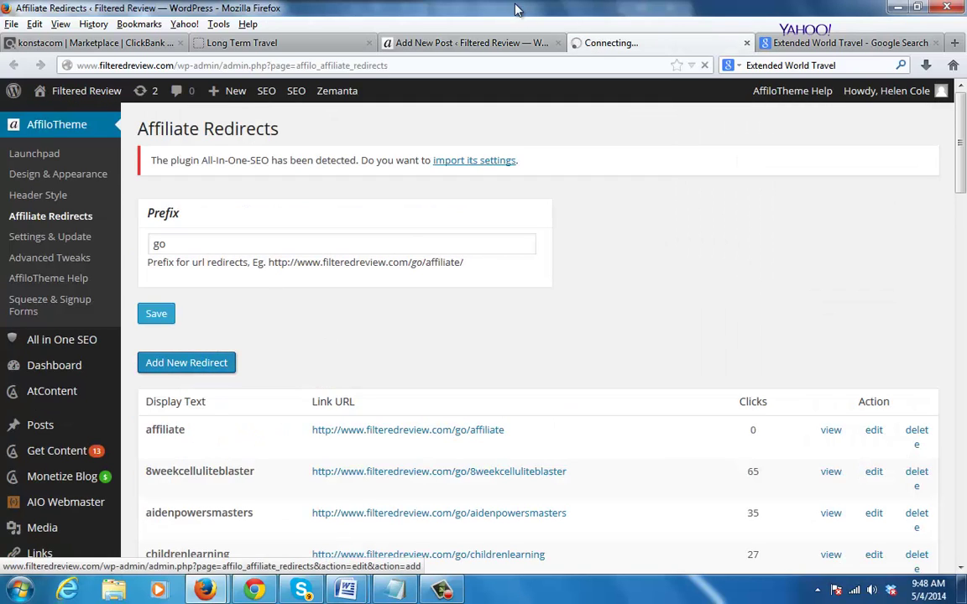
click(458, 43)
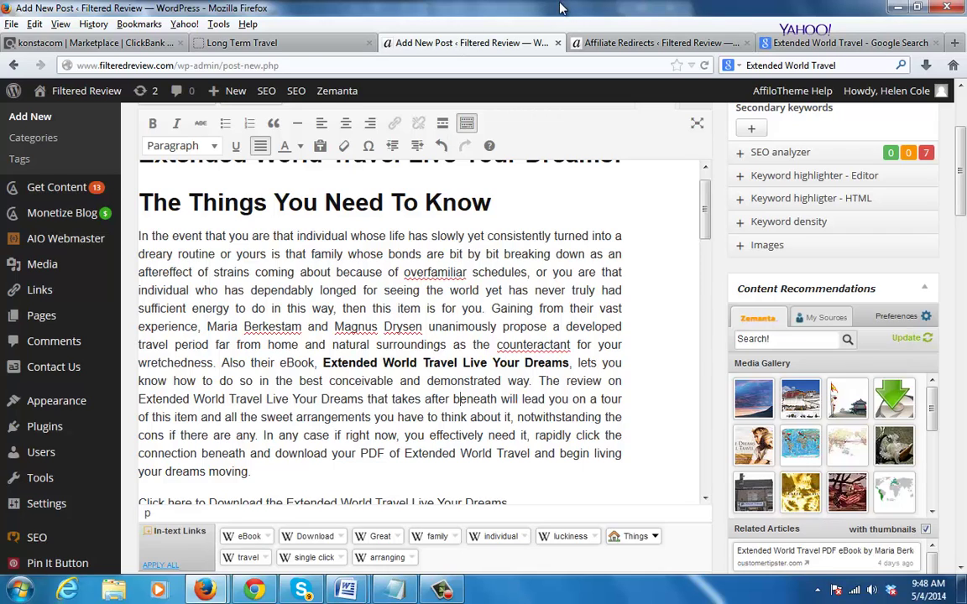
click(595, 43)
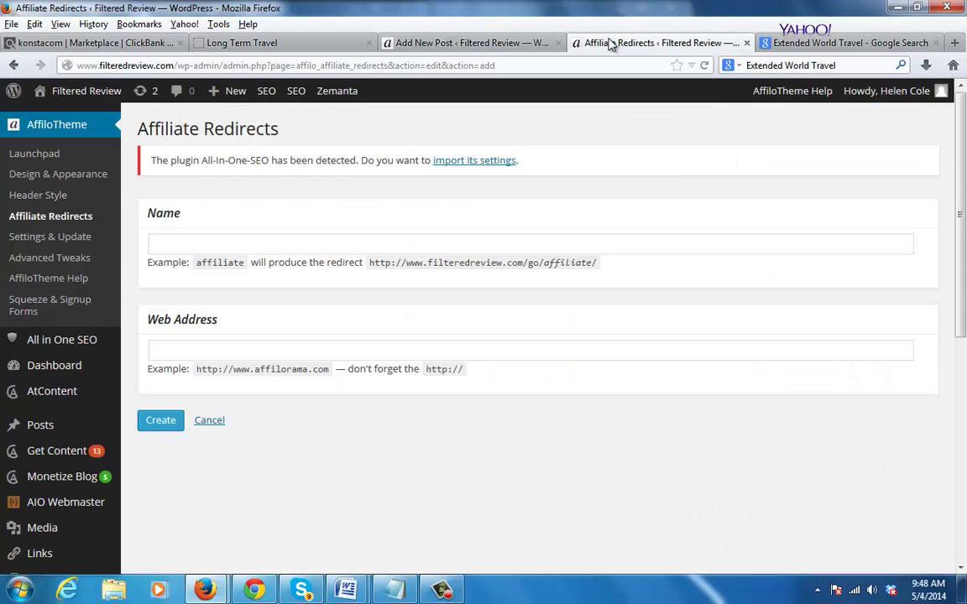
click(318, 347)
text(http://bd8edv8zob0xe7aec2i2x2-h5.hop.clickbank.net/?tid=EXTENDEDWORLDTRAVELFILTE)
click(347, 245)
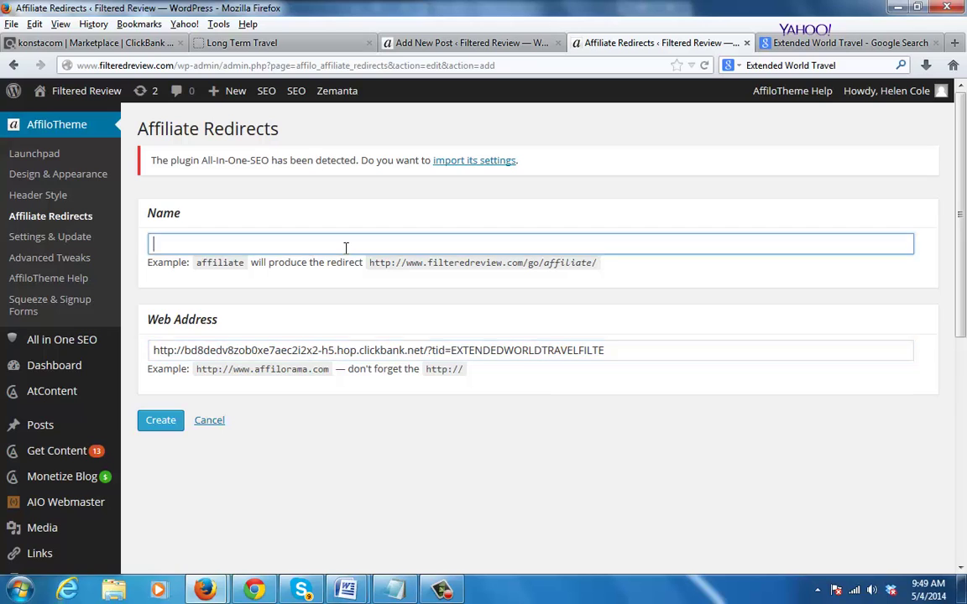
text(exten)
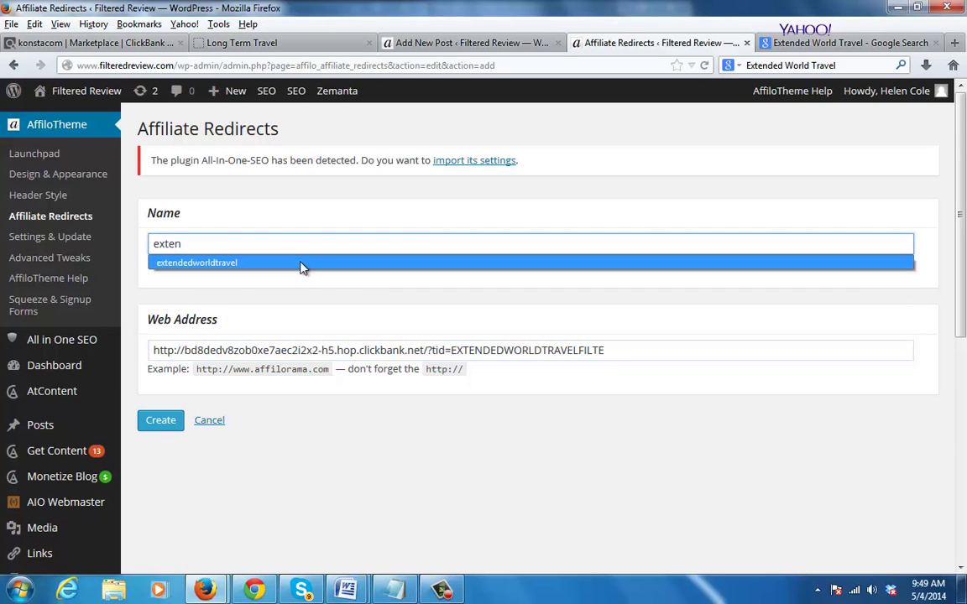
click(302, 263)
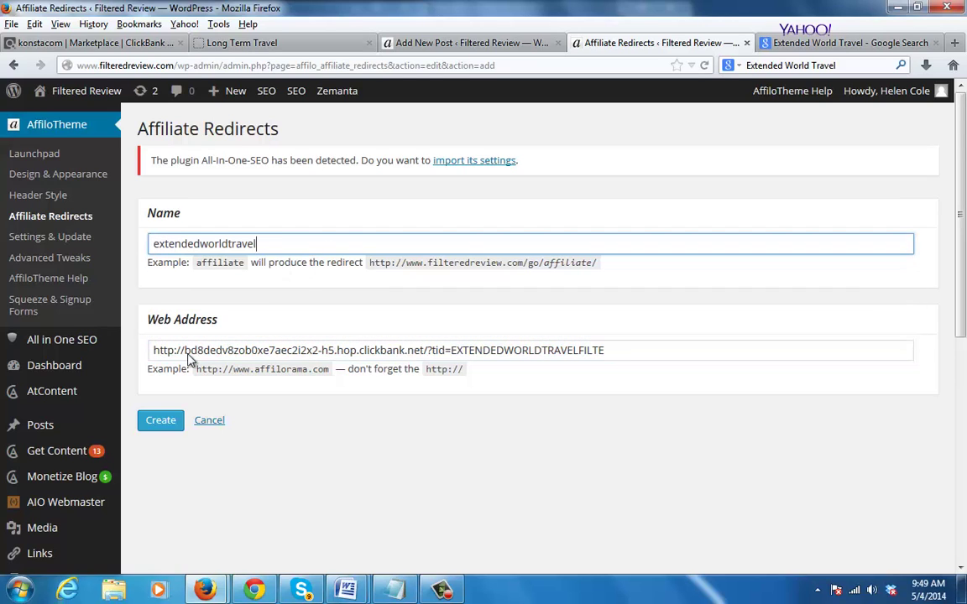
click(162, 423)
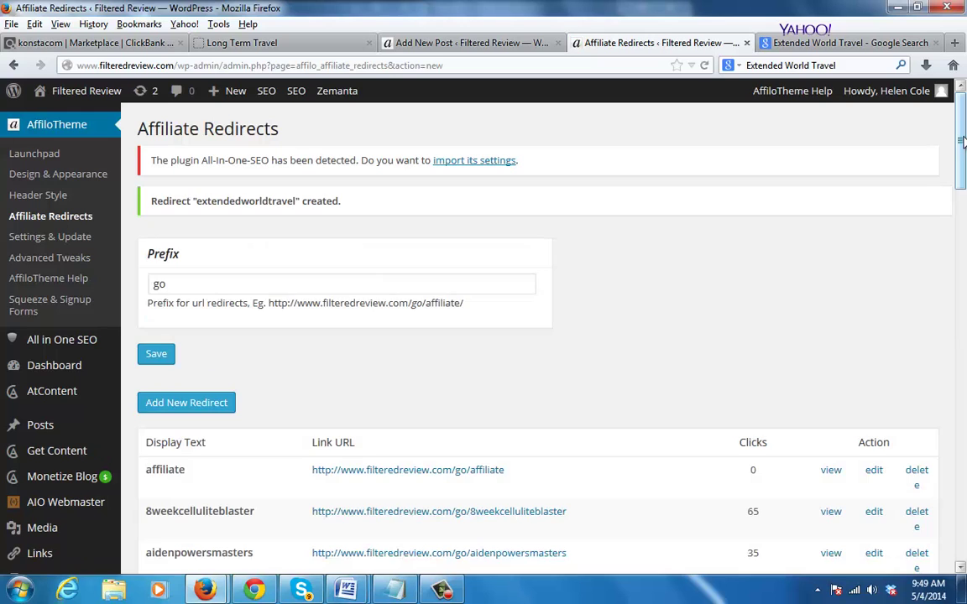
drag(962, 143, 962, 525)
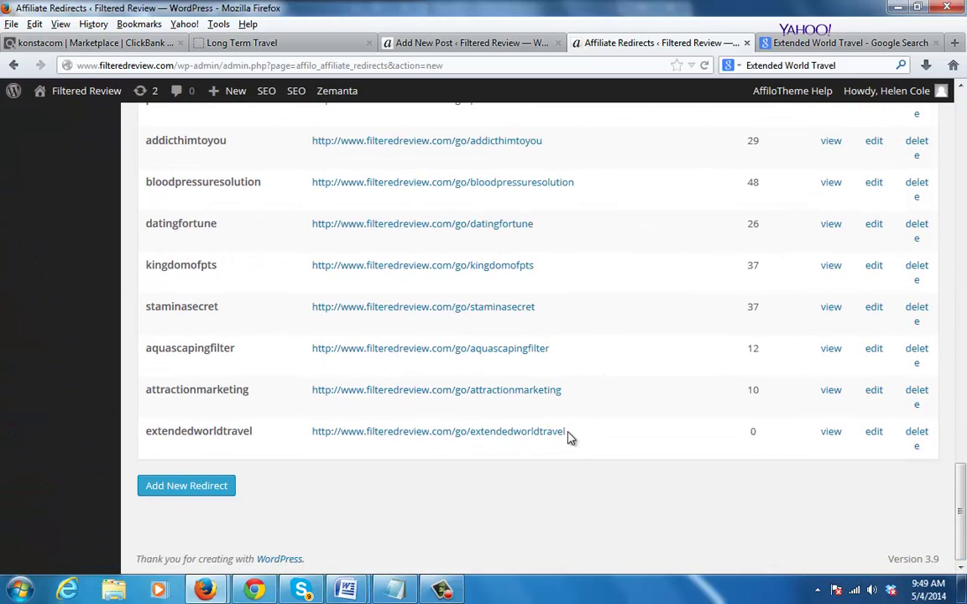
drag(567, 437, 315, 436)
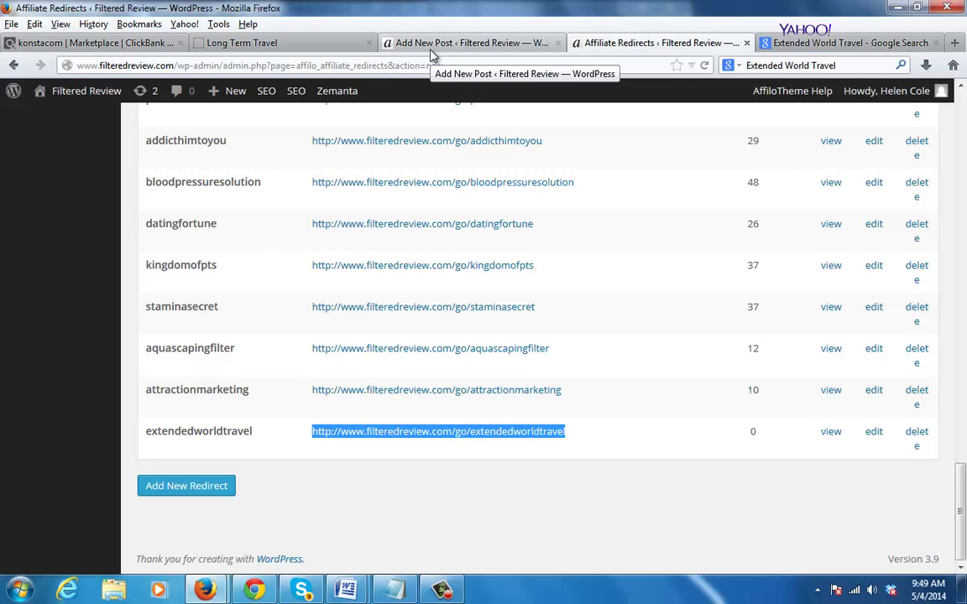
Select the full filteredreview.com/go/extendedworldtravel URL in the redirects list, then return to the post editor
click(438, 42)
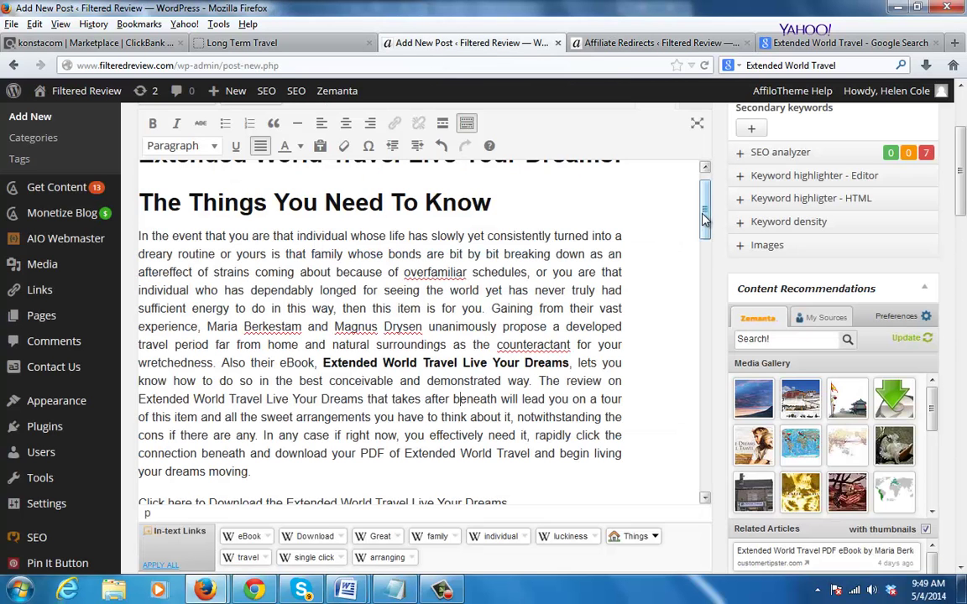
drag(703, 216, 705, 220)
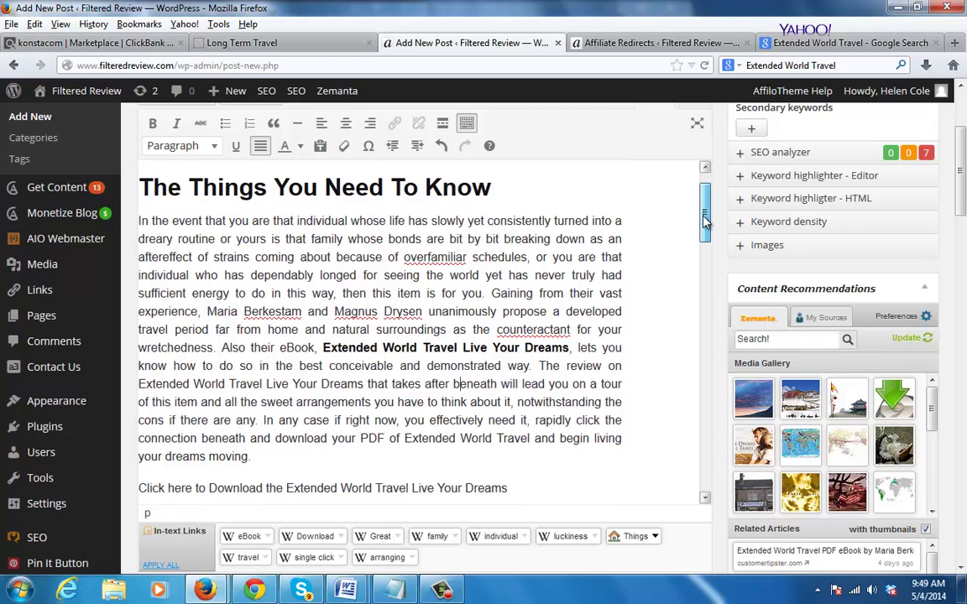
drag(705, 220, 704, 224)
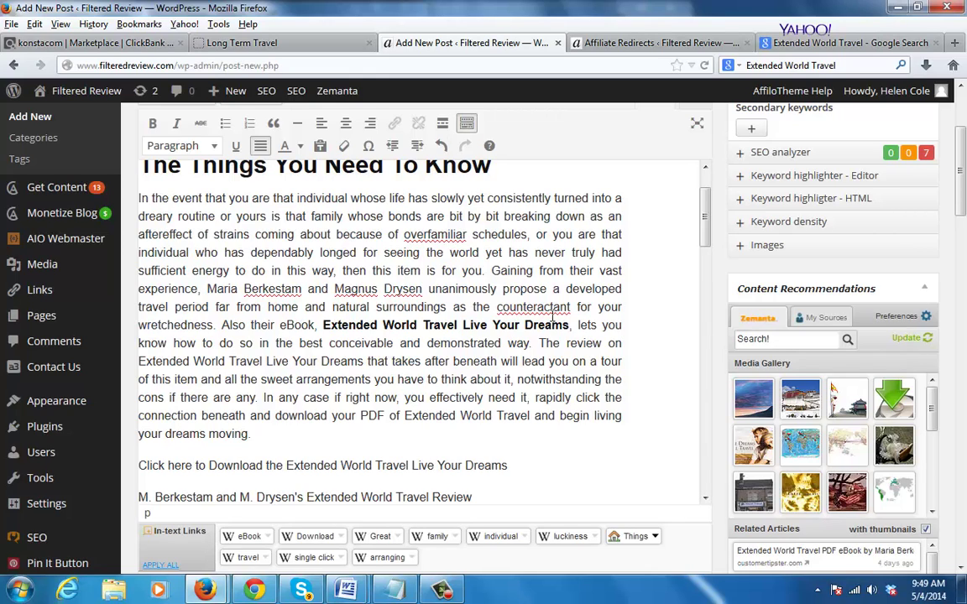
click(625, 45)
click(574, 481)
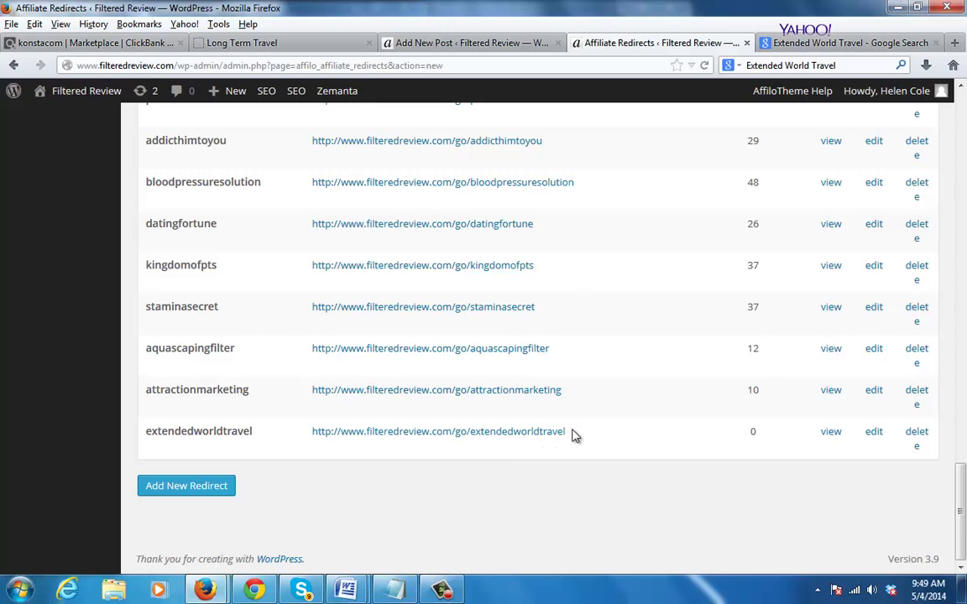
drag(574, 434, 472, 443)
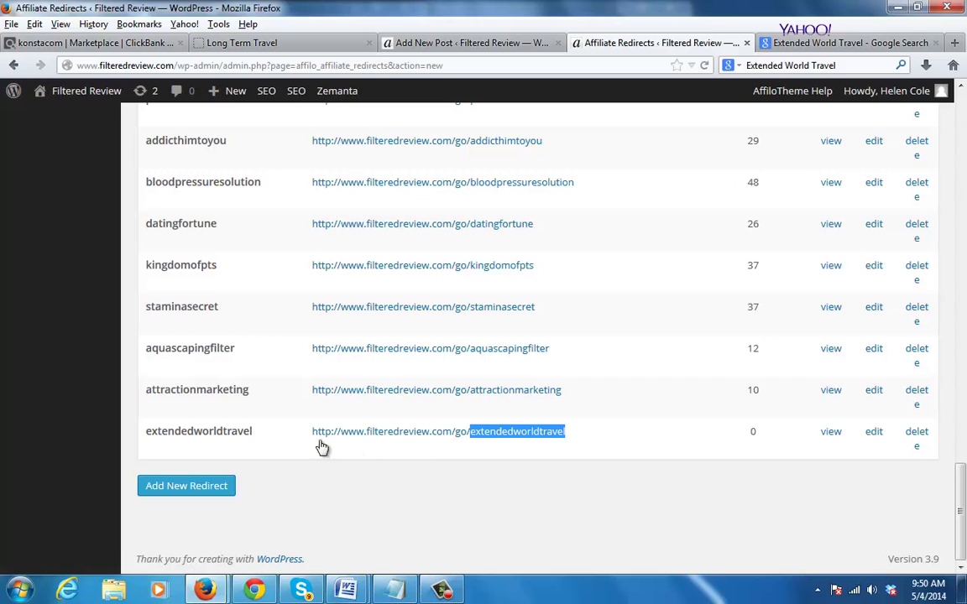
click(295, 458)
drag(311, 438, 567, 447)
key(ctrl+c)
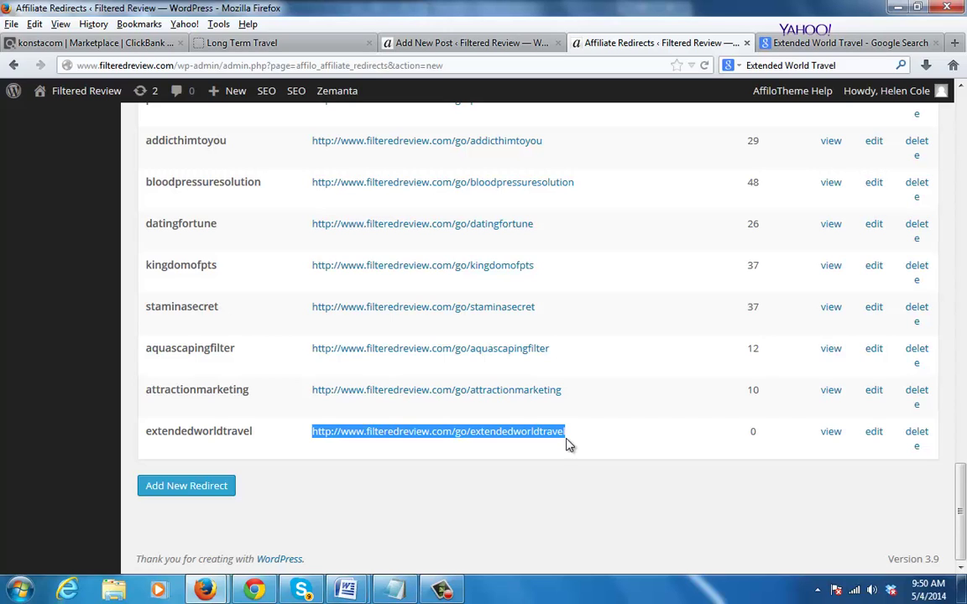
click(424, 47)
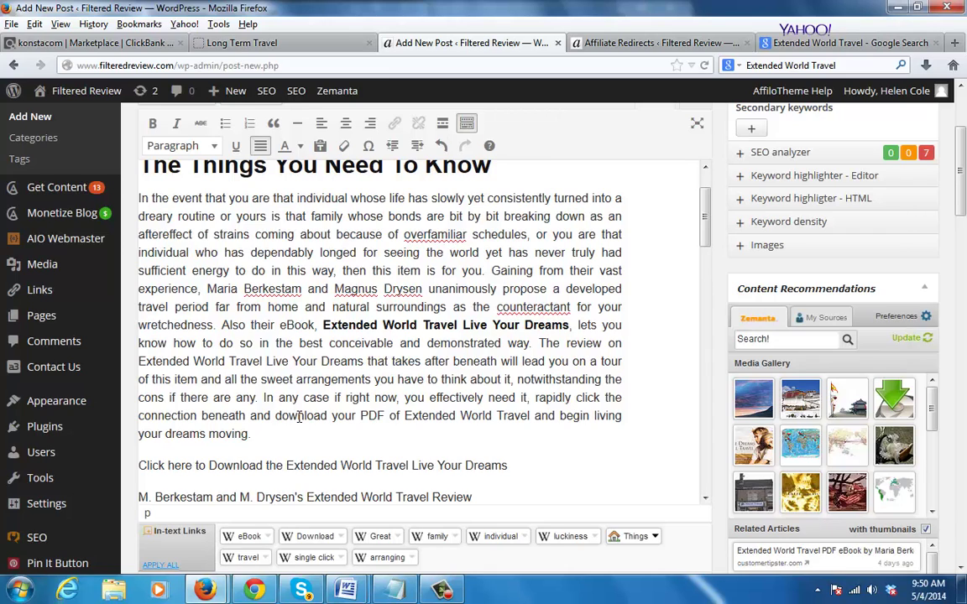
Link 'download your PDF of Extended World Travel' to the redirect, titled 'Download Extended World Travel eBook', opening in a new tab
drag(276, 415, 531, 421)
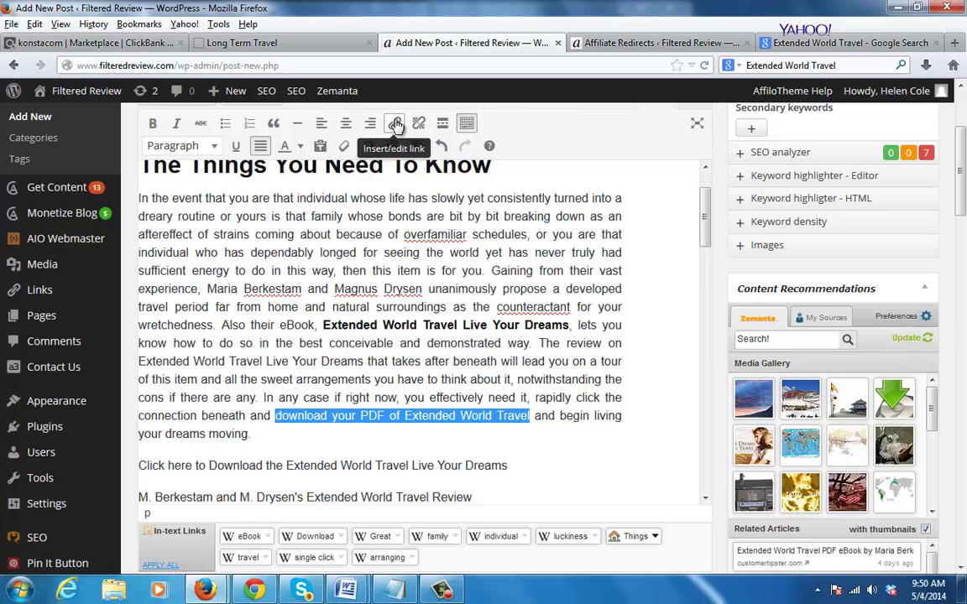
click(394, 124)
key(ctrl+v)
key(Tab)
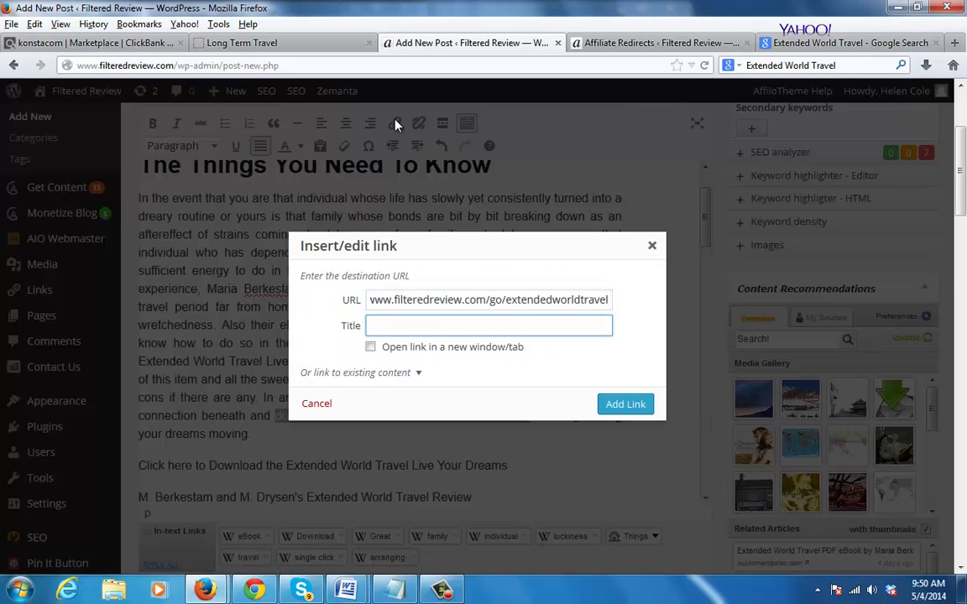
text(Extended)
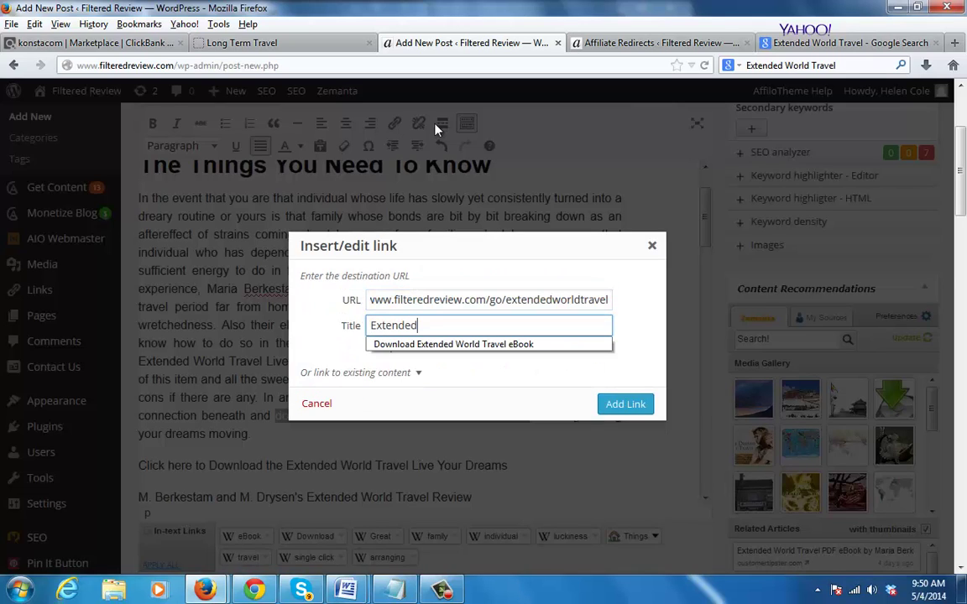
click(504, 344)
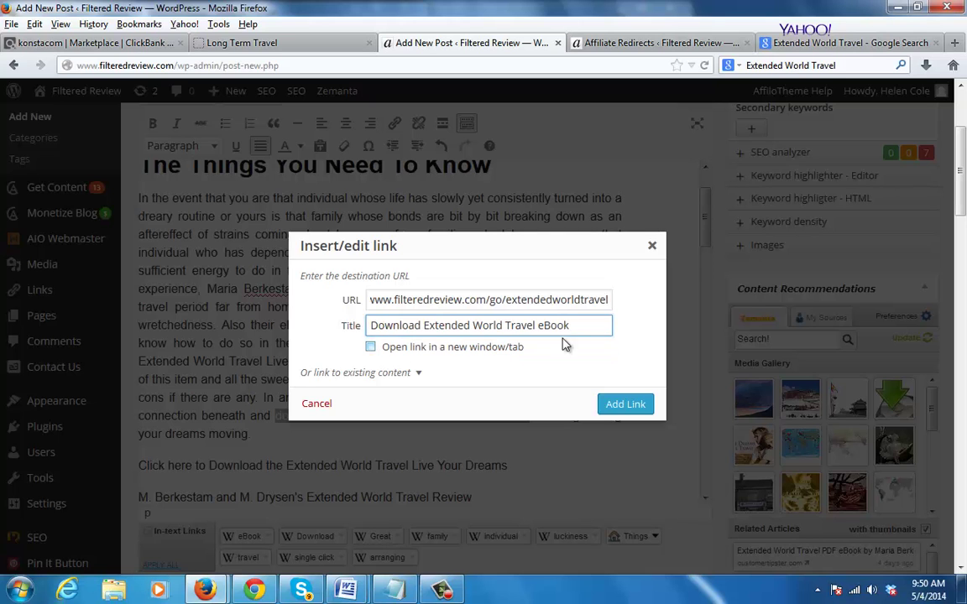
click(374, 347)
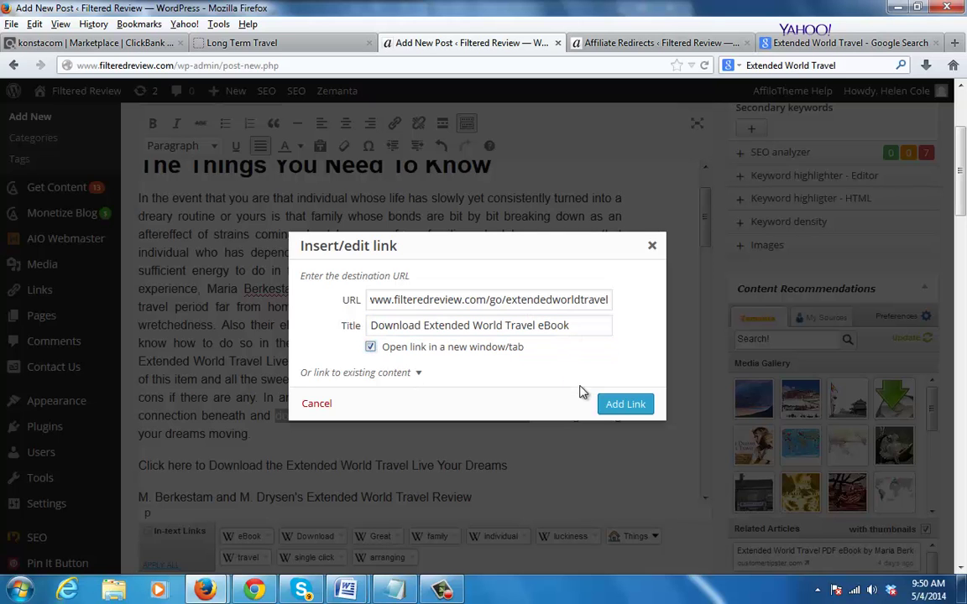
click(623, 404)
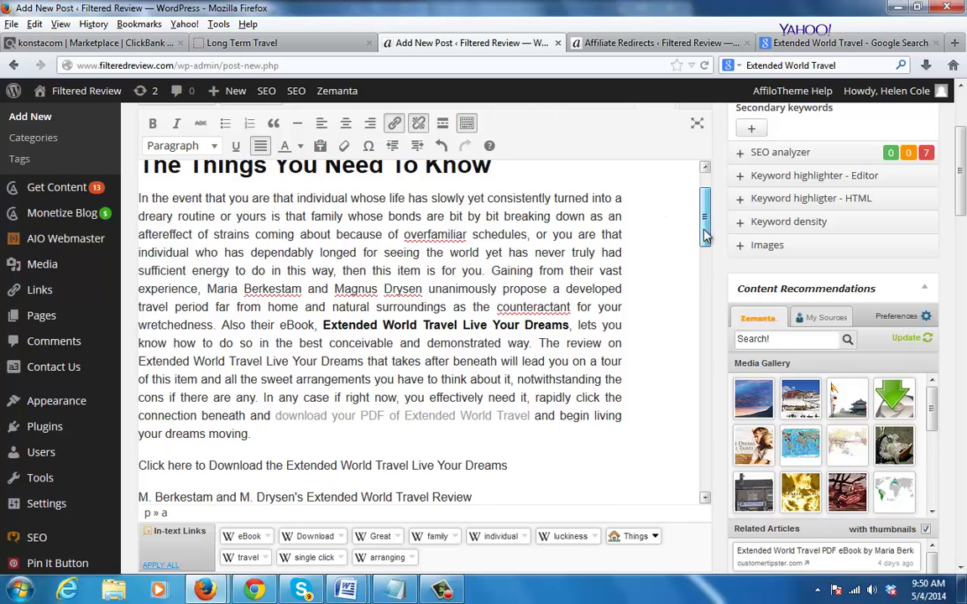
Make the 'Click here to Download…' line a Heading 1 and link it to the redirect with the saved title
drag(705, 235, 705, 277)
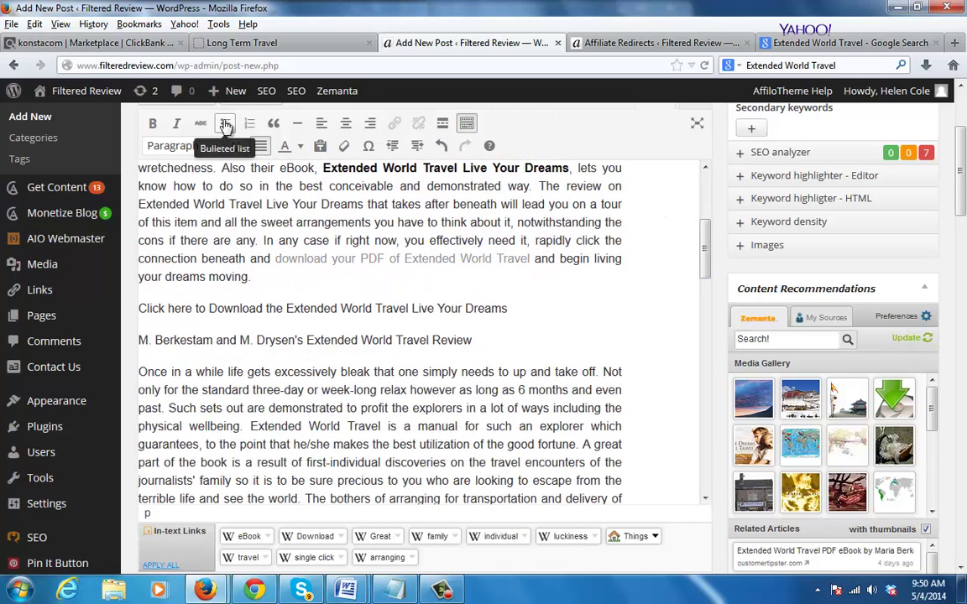
click(170, 145)
click(215, 257)
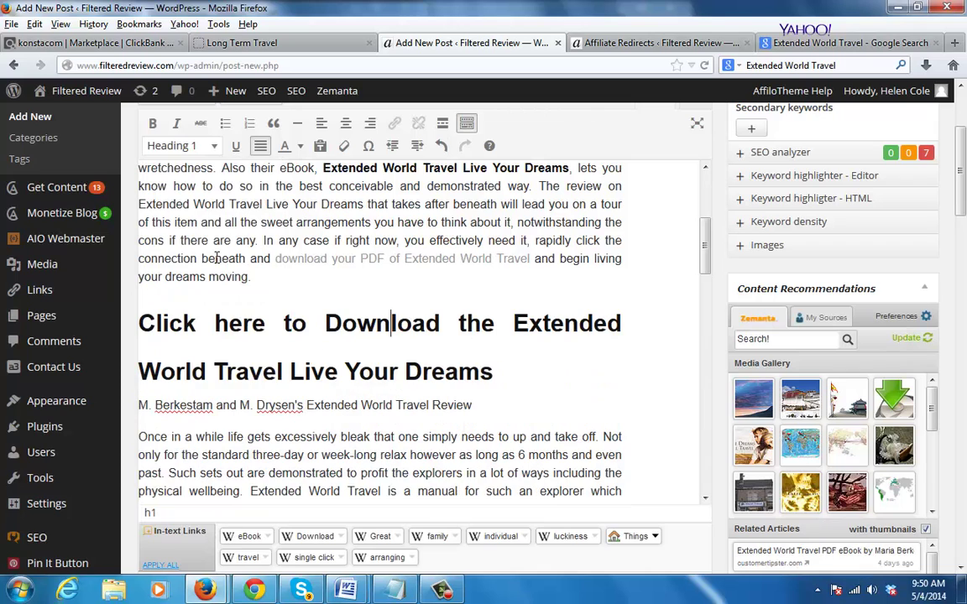
drag(501, 372, 126, 323)
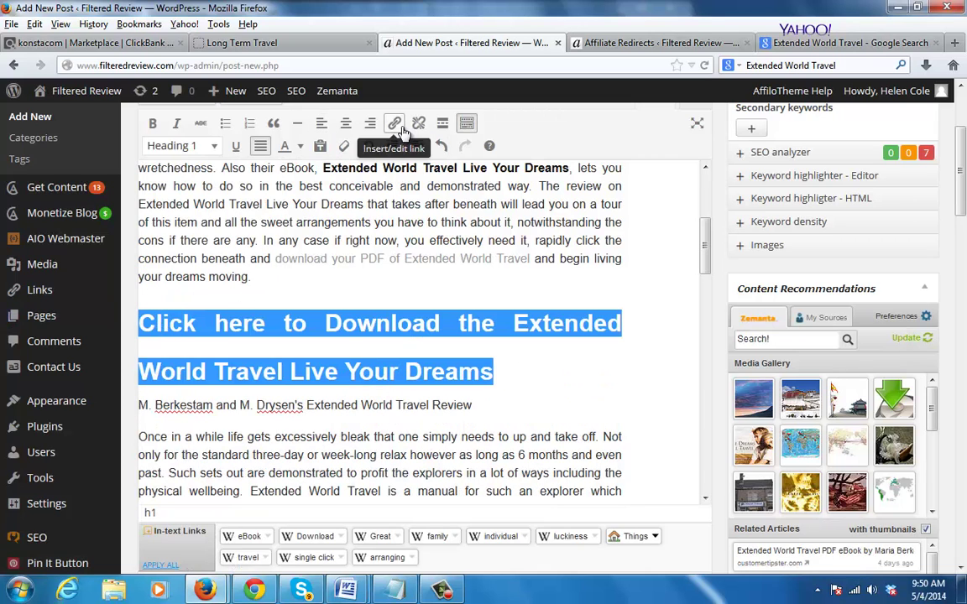
click(394, 124)
key(ctrl+v)
key(Tab)
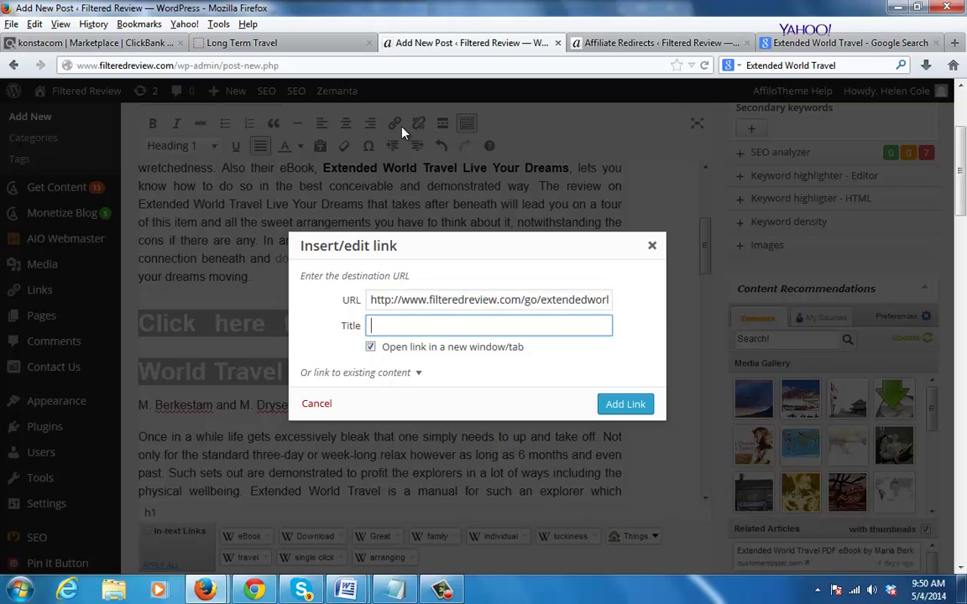
text(Download Extended World Travel eBook)
key(ctrl+a)
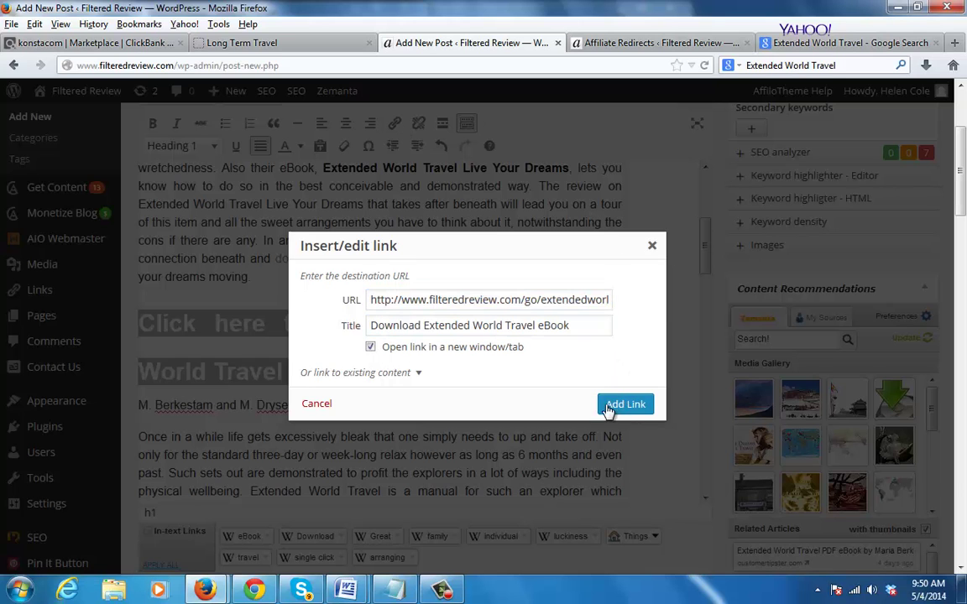
click(624, 406)
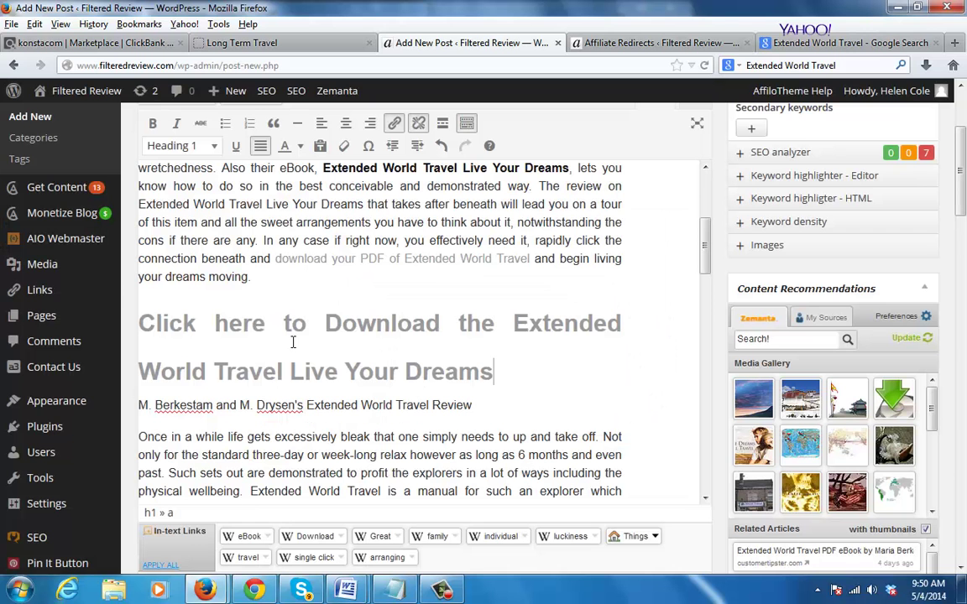
click(214, 406)
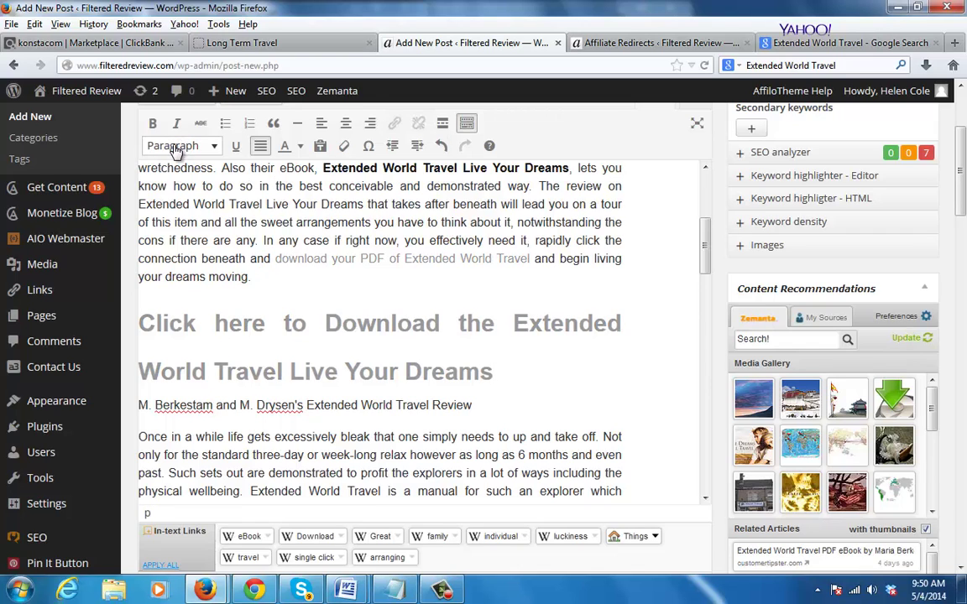
Make the Berkestam review line a Heading 2 and link its 'Extended World Travel' to the redirect
click(178, 145)
click(252, 297)
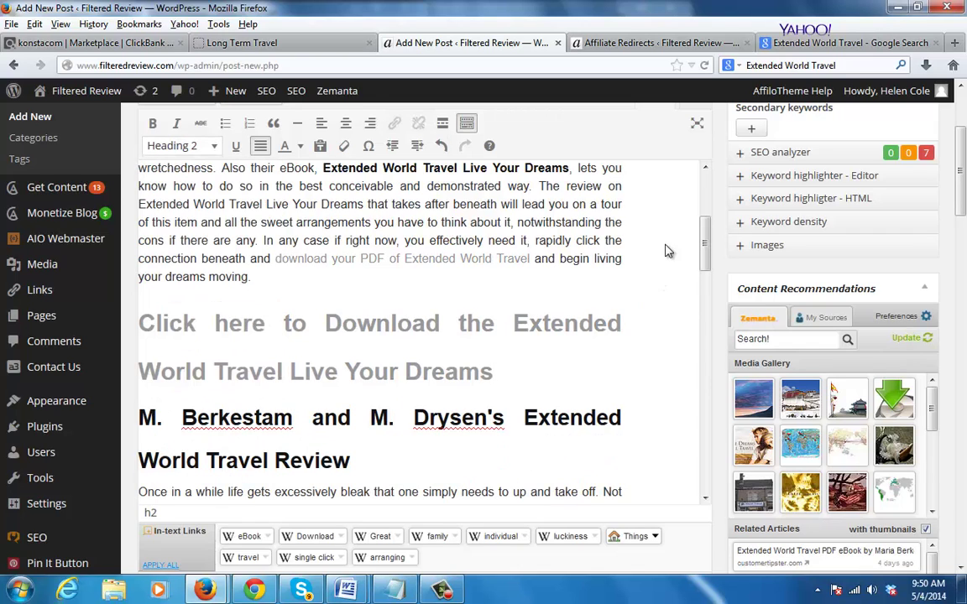
click(629, 240)
drag(700, 248, 705, 283)
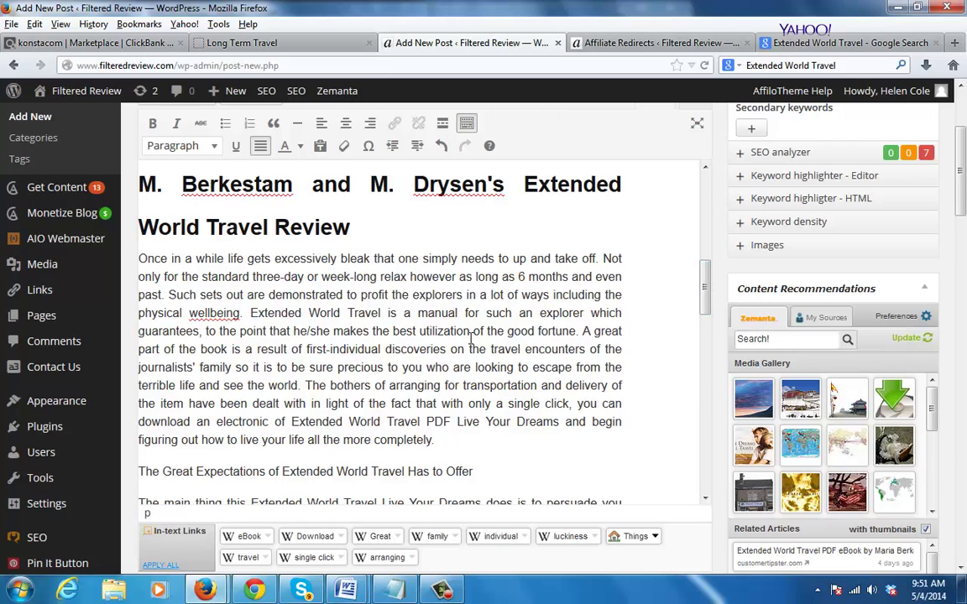
drag(383, 312, 250, 313)
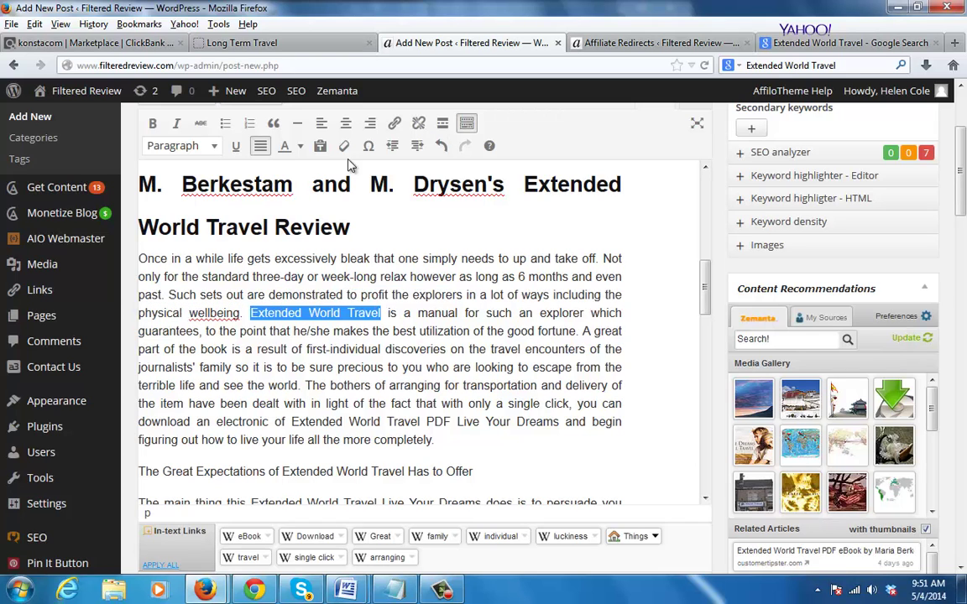
click(394, 123)
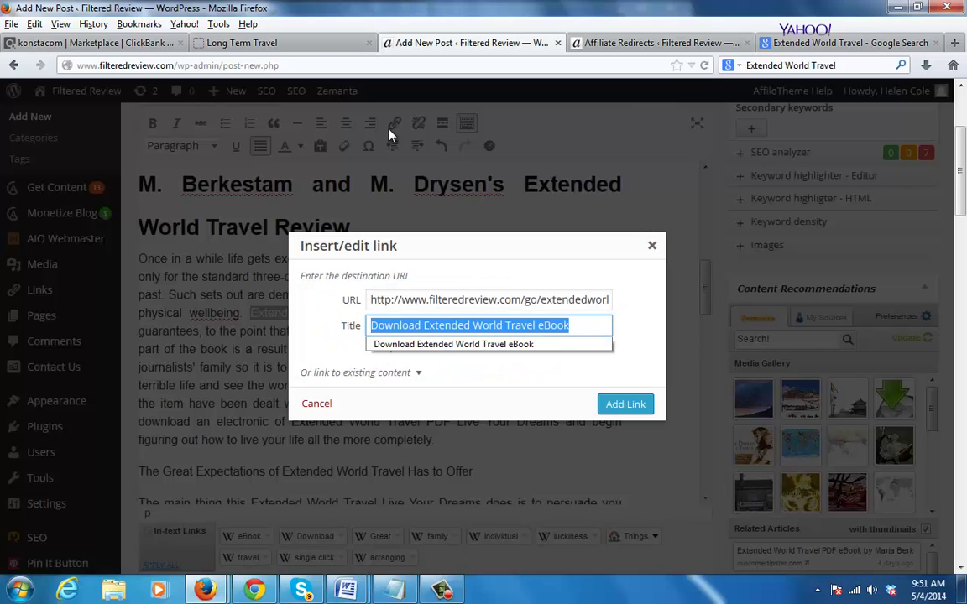
click(634, 404)
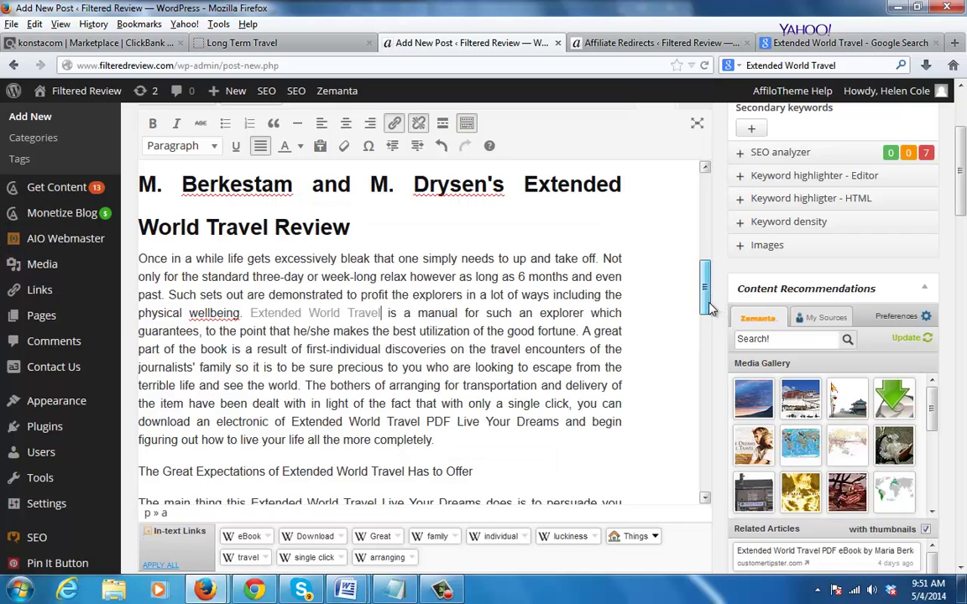
Turn the Great Expectations line into a Heading 3
drag(707, 295, 708, 316)
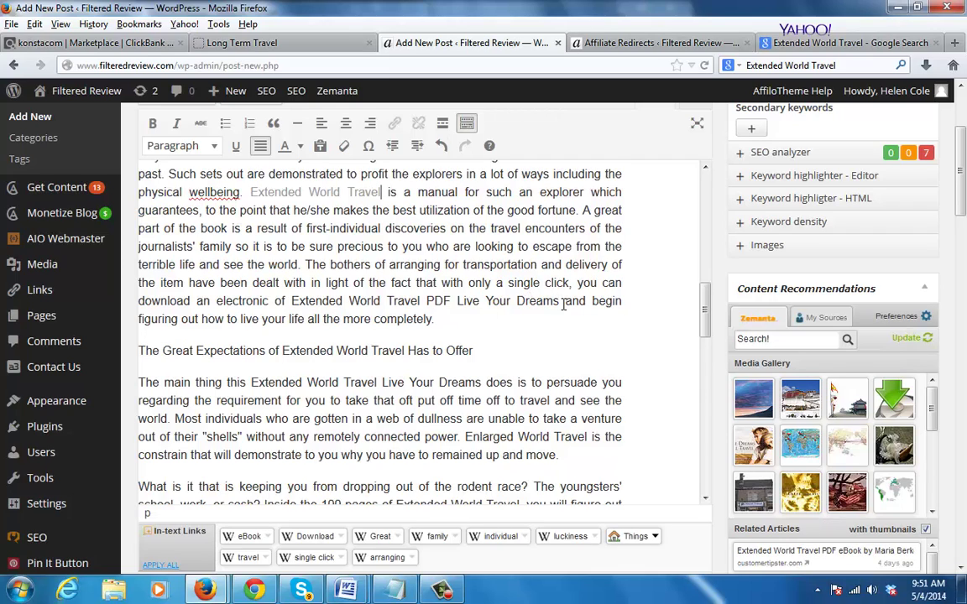
drag(558, 304, 331, 301)
click(283, 351)
click(208, 145)
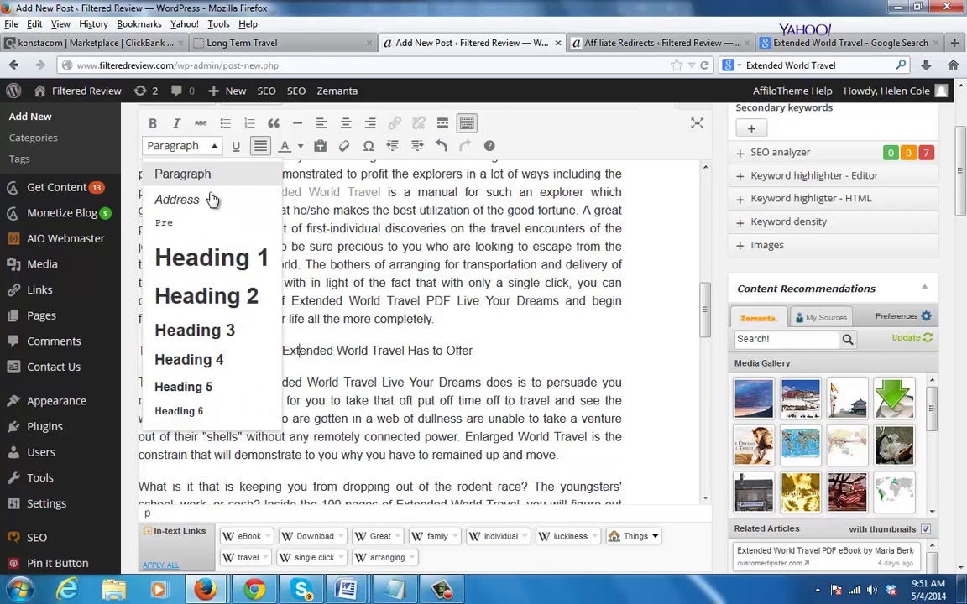
click(227, 331)
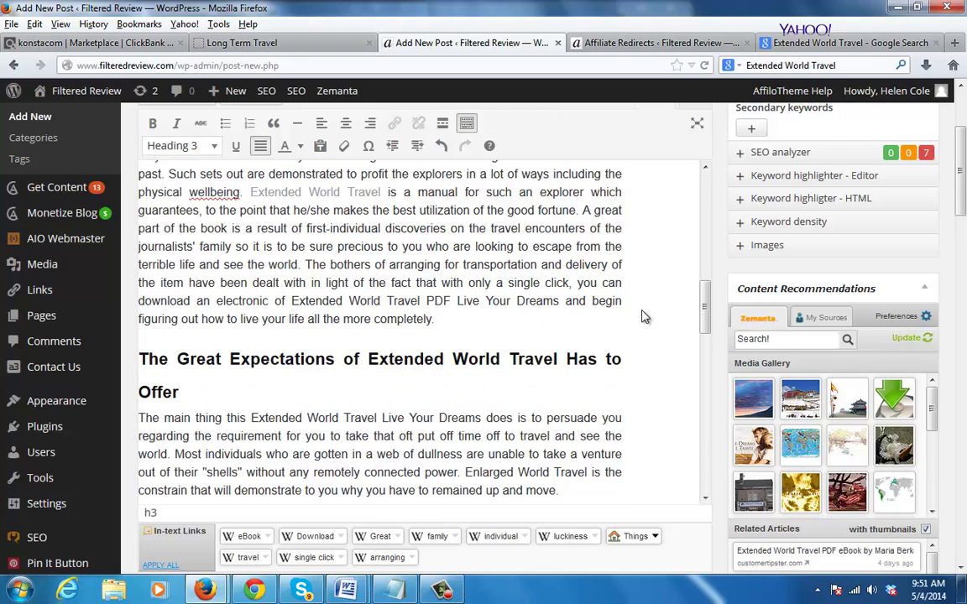
drag(703, 308, 712, 382)
key(ctrl+z)
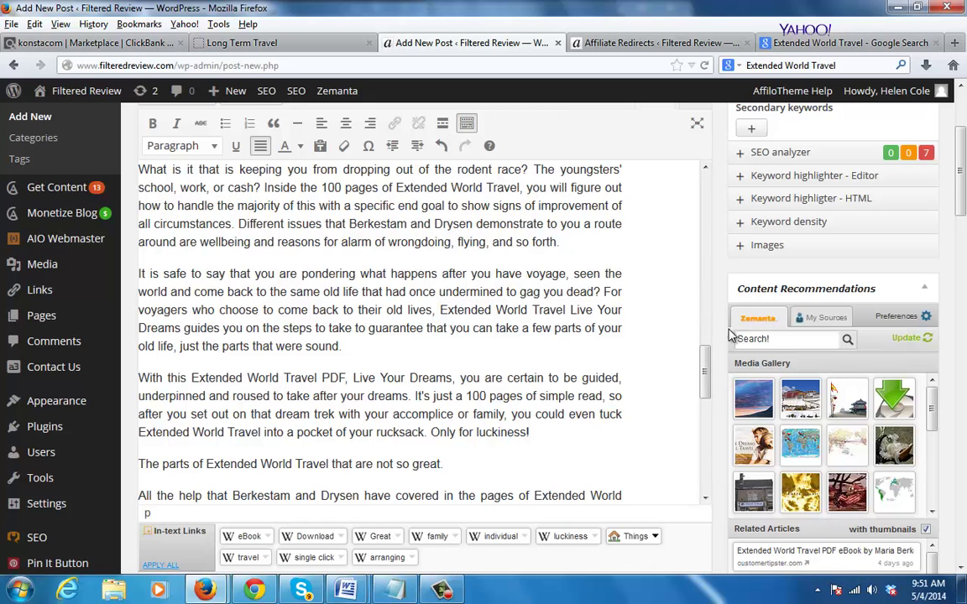
drag(703, 381, 705, 336)
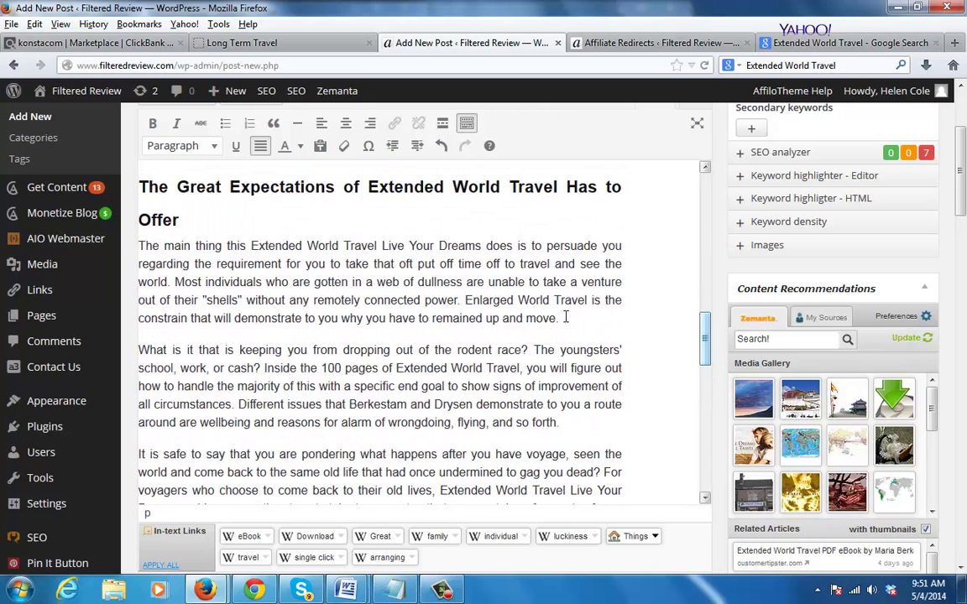
Correct 'Enlarged World Travel' to 'Extended World Travel' and link it to the redirect
drag(587, 300, 467, 304)
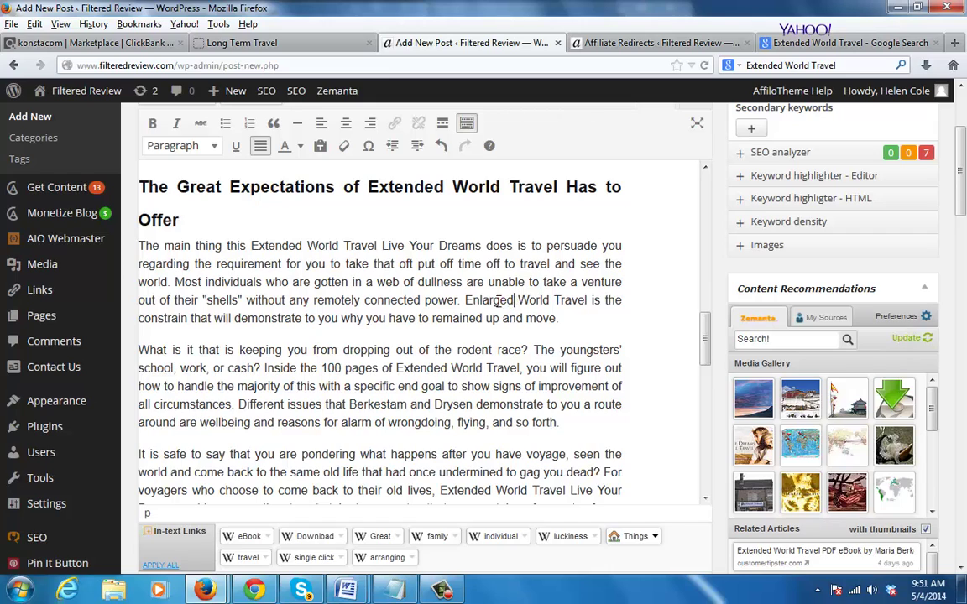
drag(513, 300, 464, 299)
text(Extended)
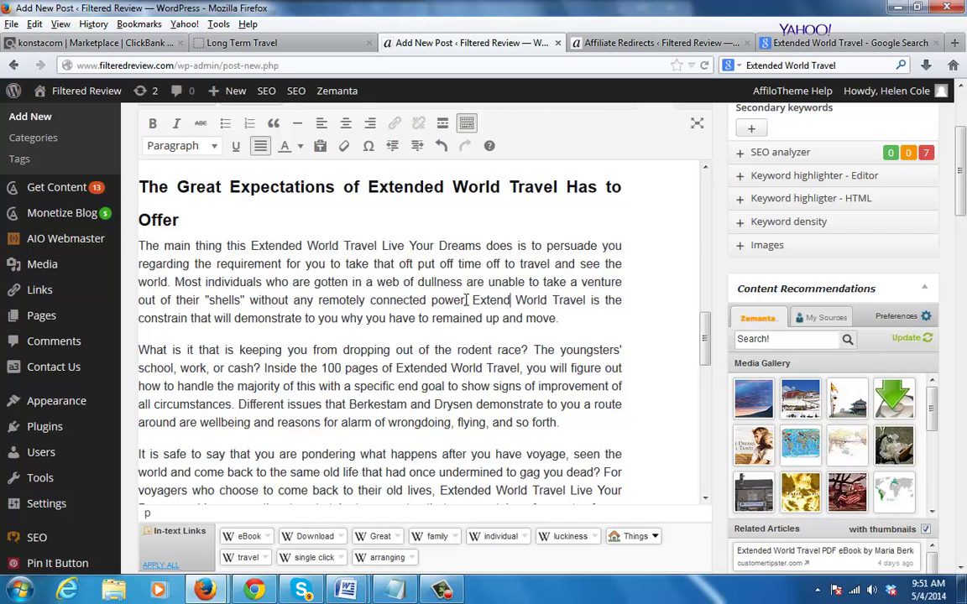
drag(464, 300, 590, 300)
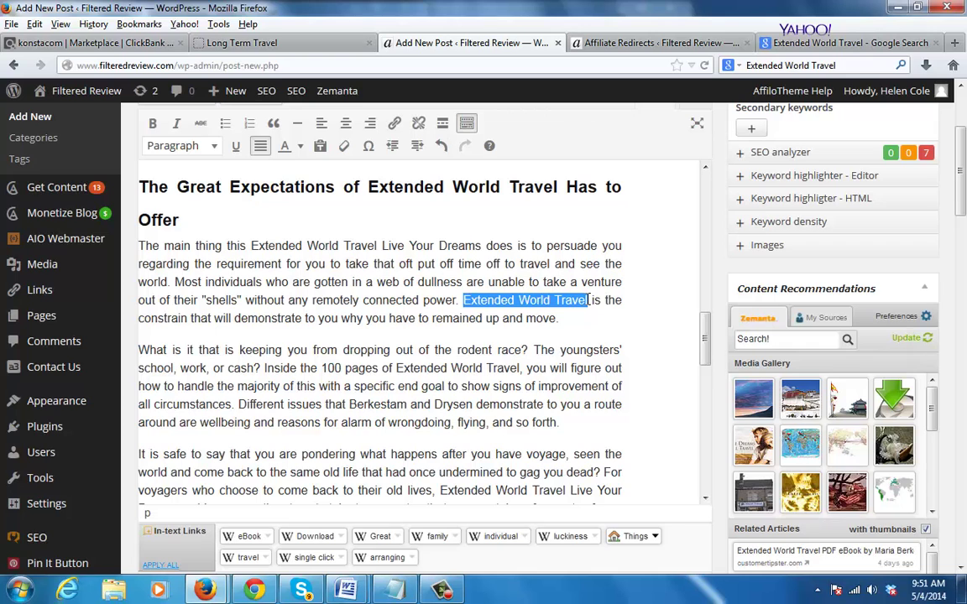
click(394, 125)
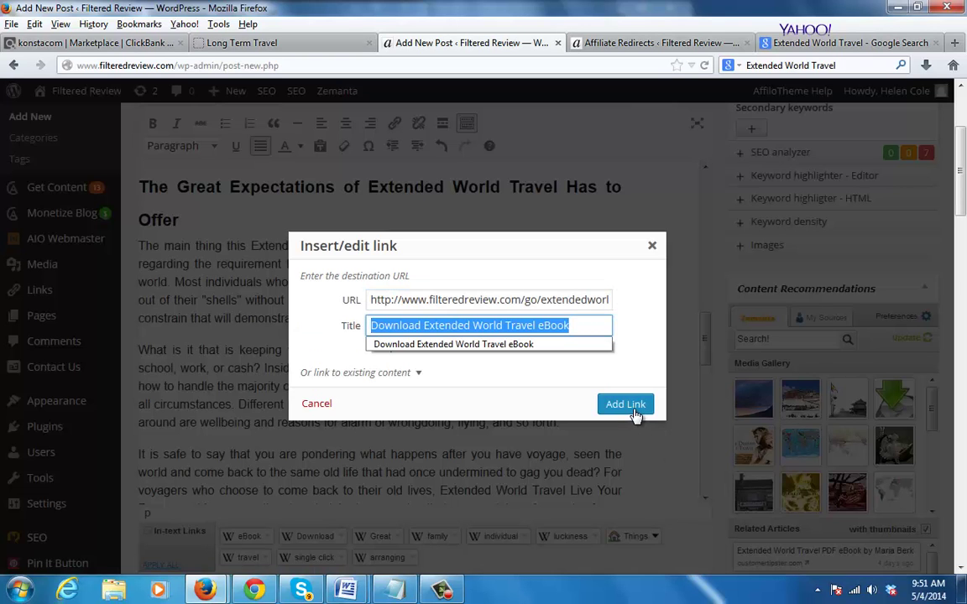
text(z)
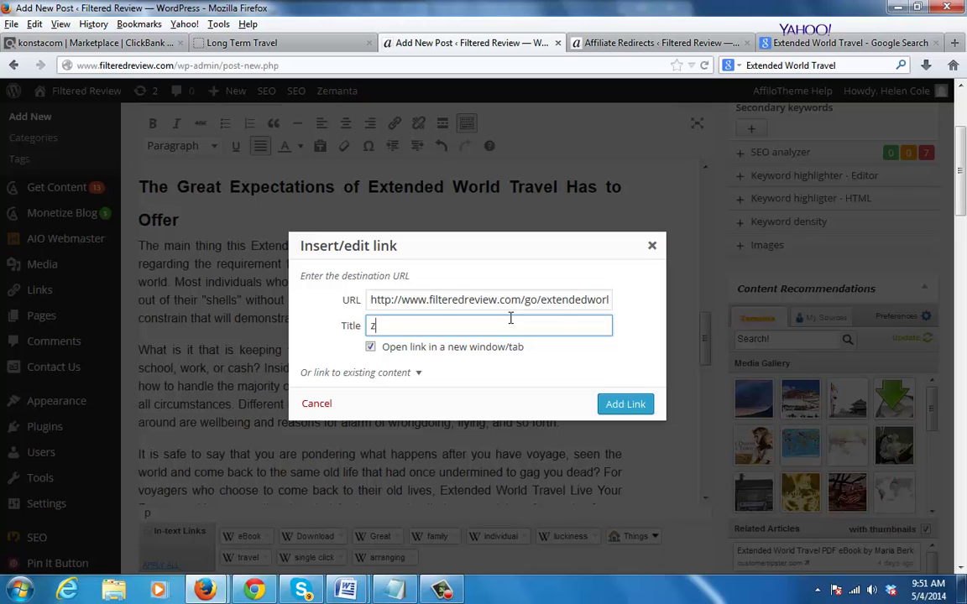
key(ctrl+z)
click(568, 300)
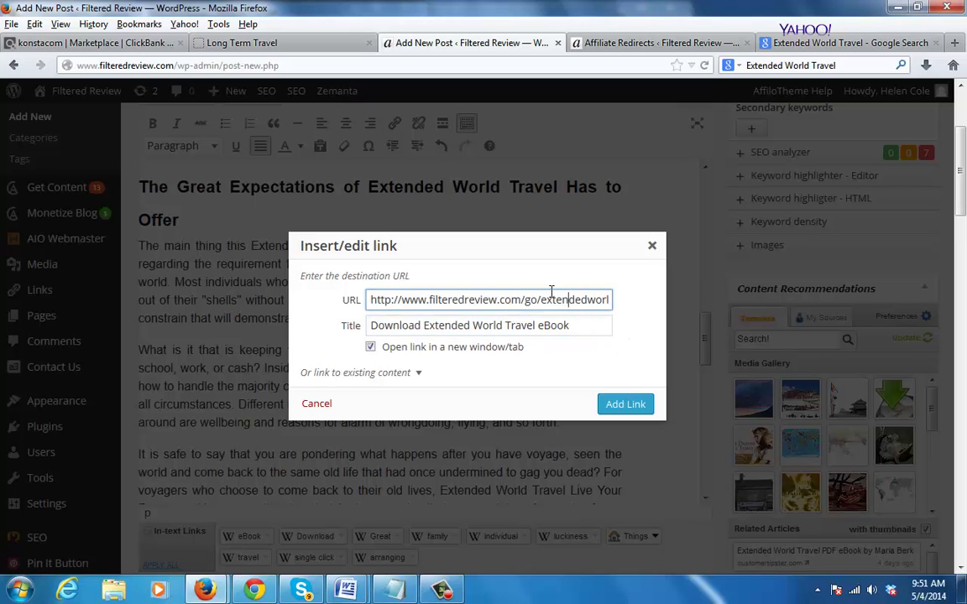
click(621, 404)
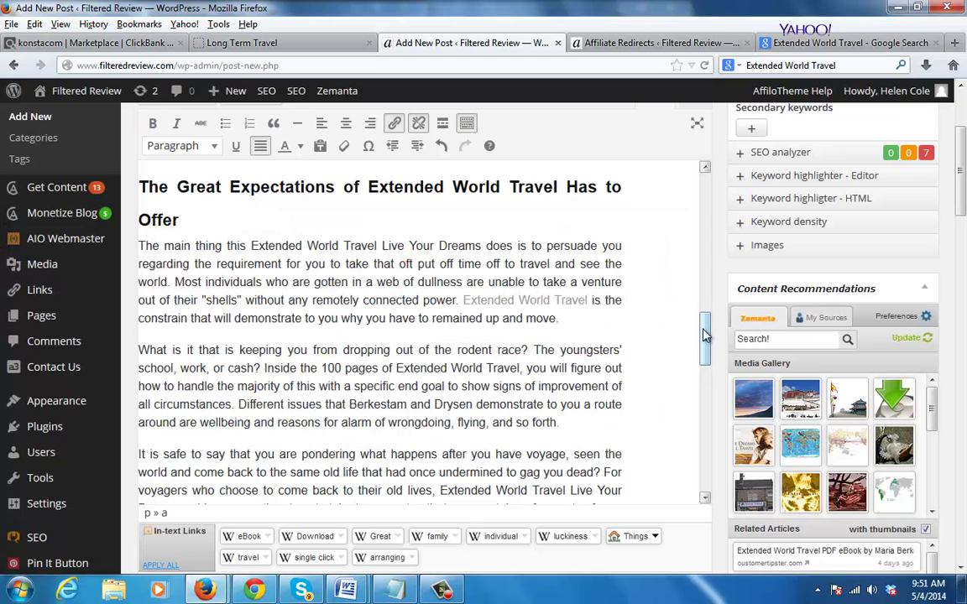
Link 'Extended World Travel Live Your Dreams' in the 'It is safe to say' paragraph with the saved download title
drag(704, 330, 709, 366)
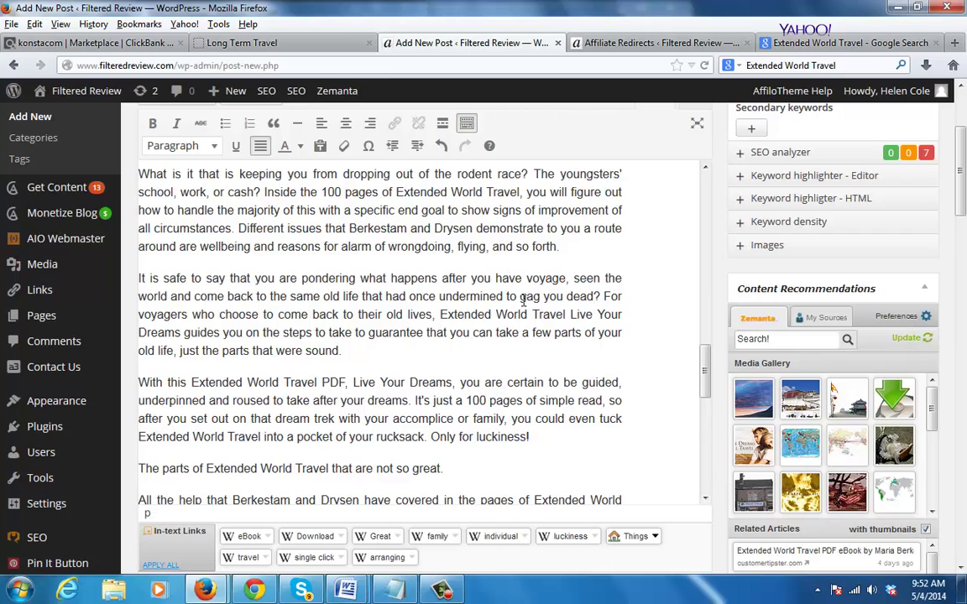
drag(440, 314, 181, 332)
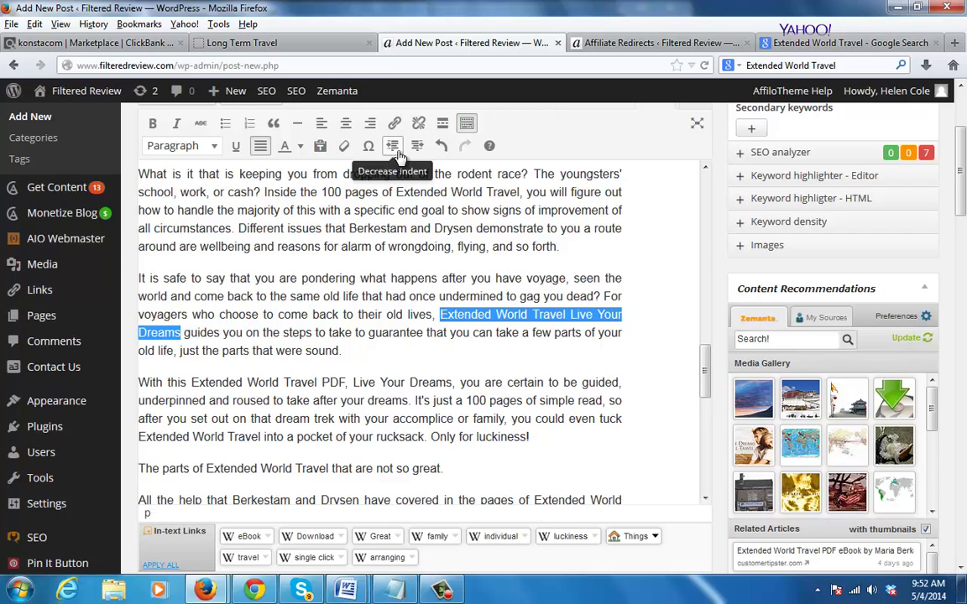
click(394, 124)
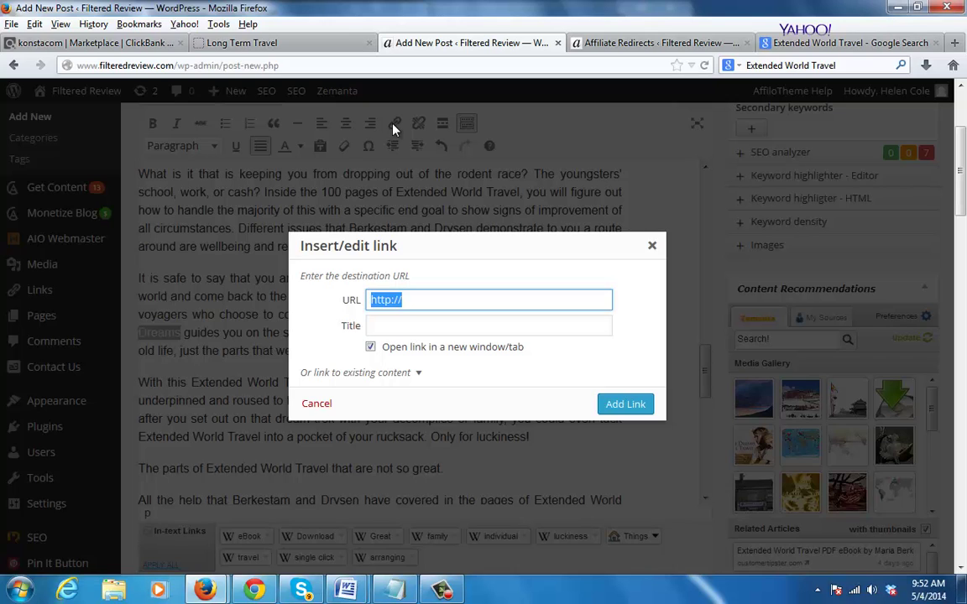
text(http://www.filteredreview.com/go/extendedworldtravel)
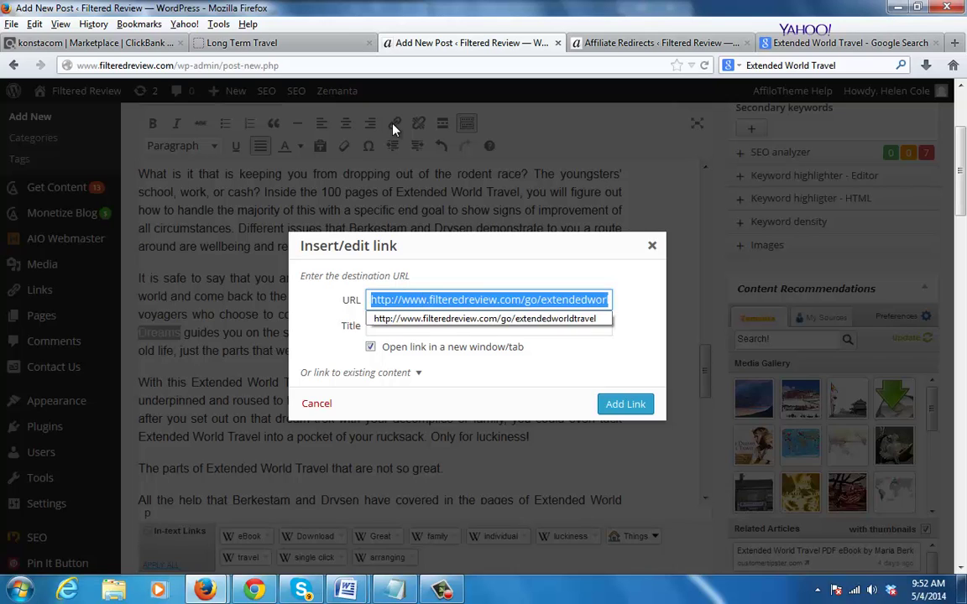
key(Tab)
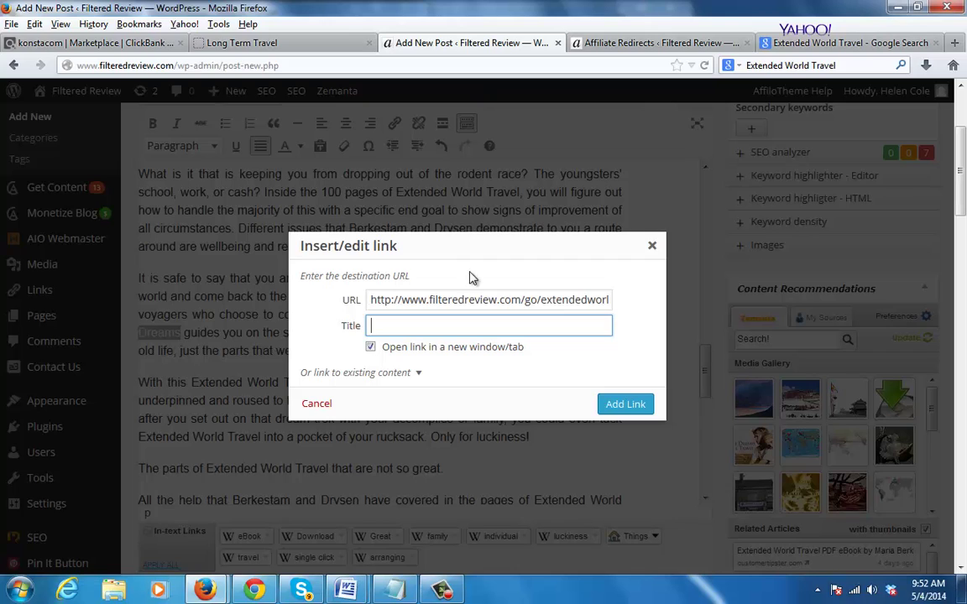
triple_click(466, 299)
click(468, 300)
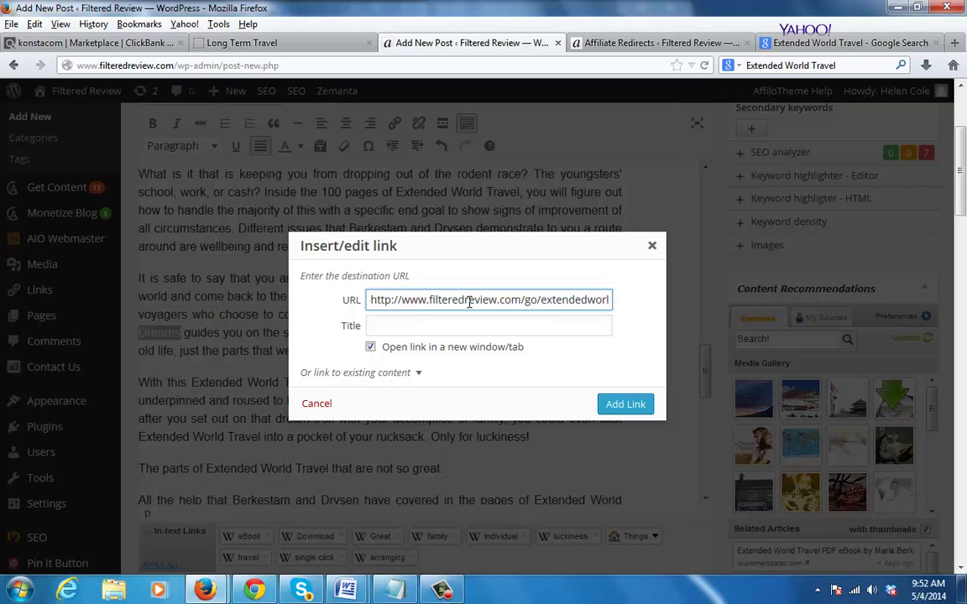
key(Tab)
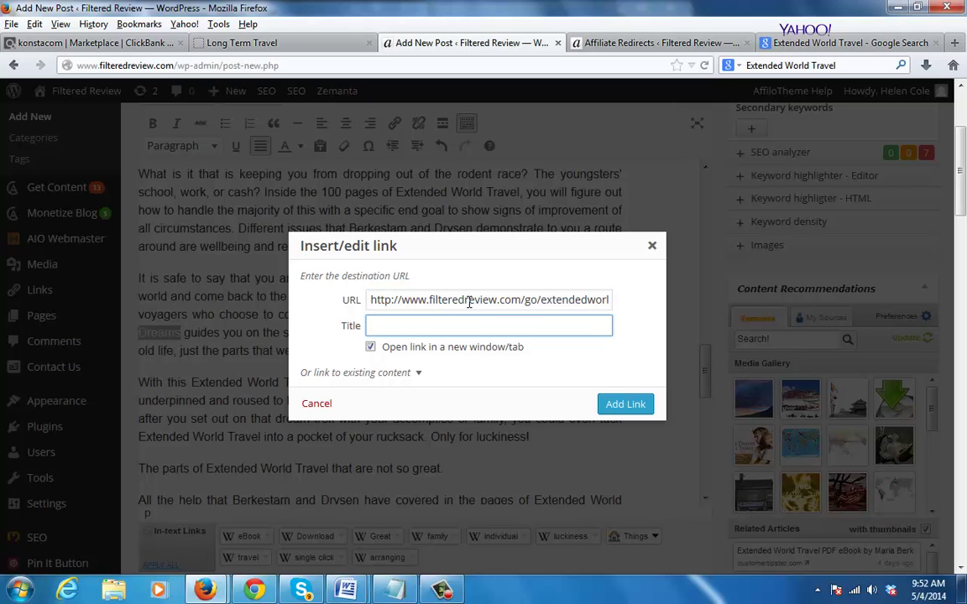
key(Down)
key(Down)
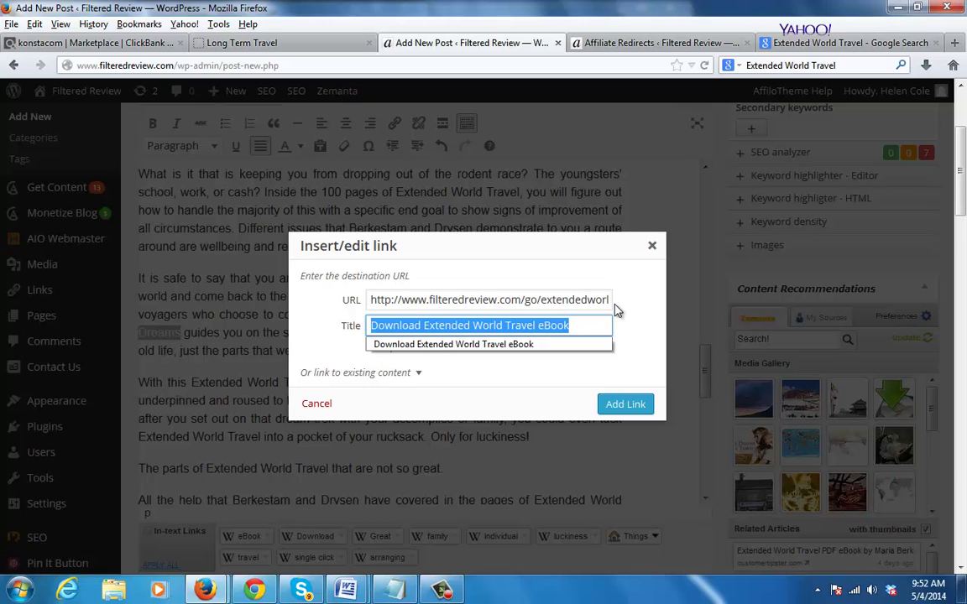
key(Return)
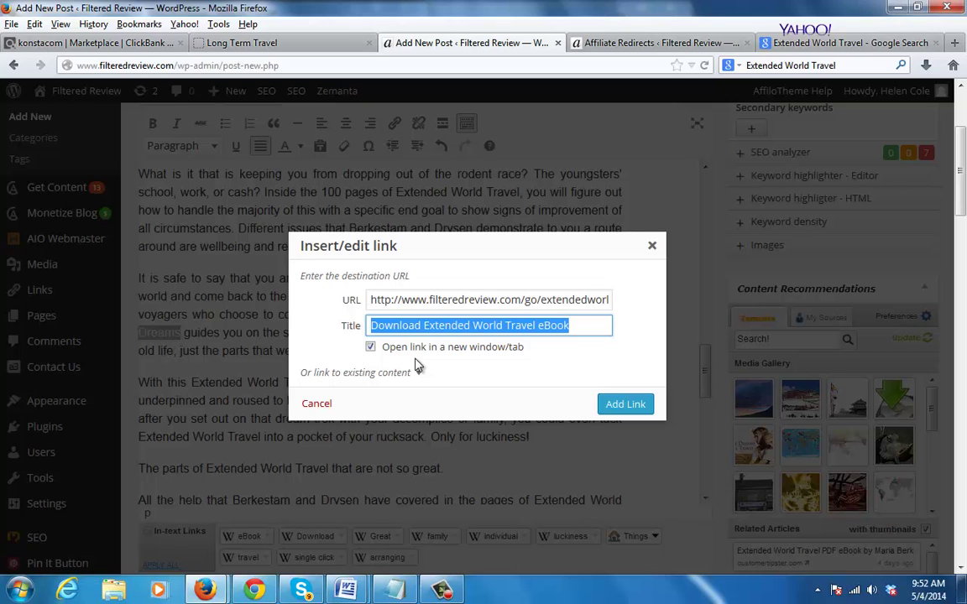
click(613, 405)
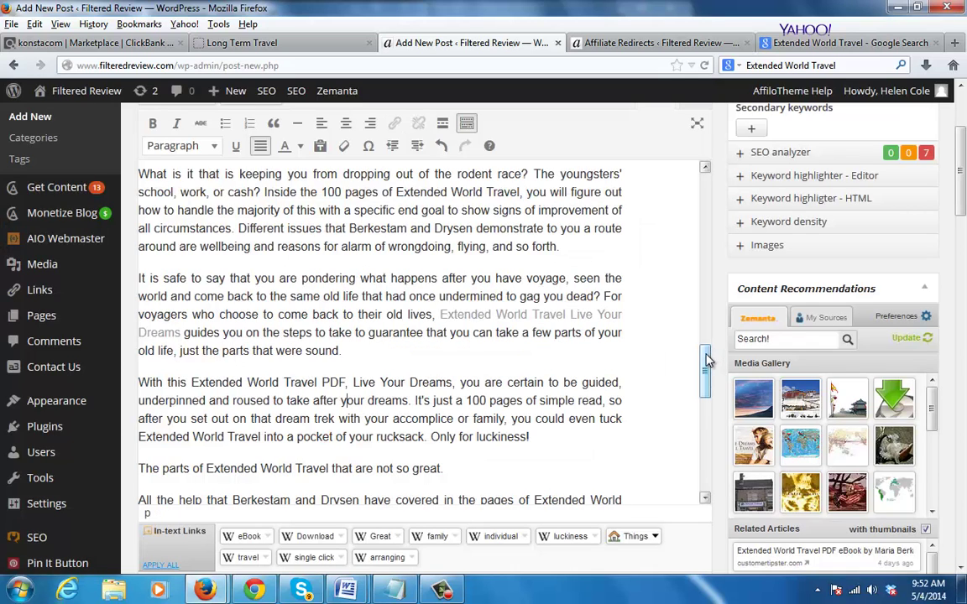
Make the 'not so great' line a Heading 3 and compare it with the levels of the earlier headings
drag(705, 358, 708, 370)
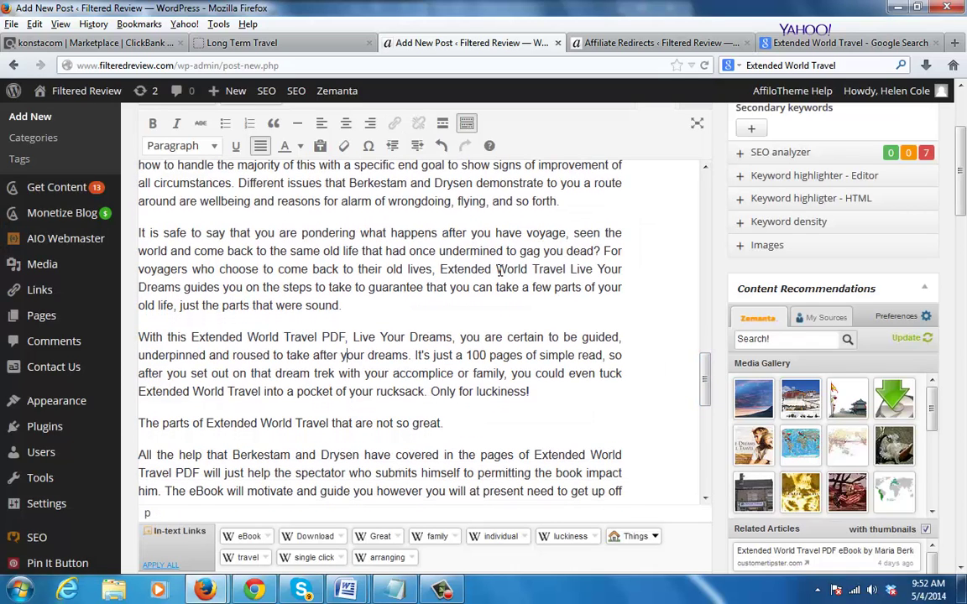
drag(703, 367, 709, 387)
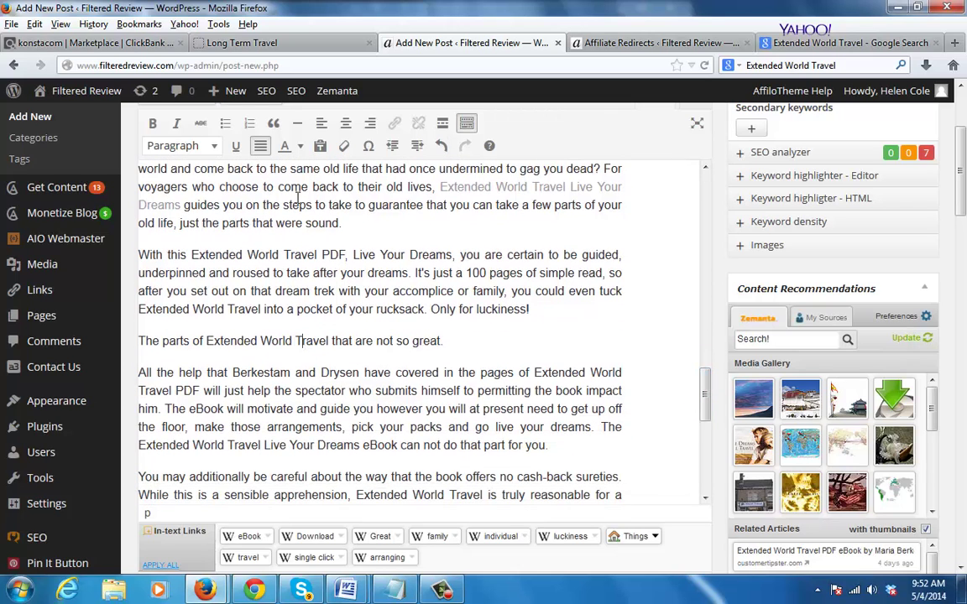
click(200, 151)
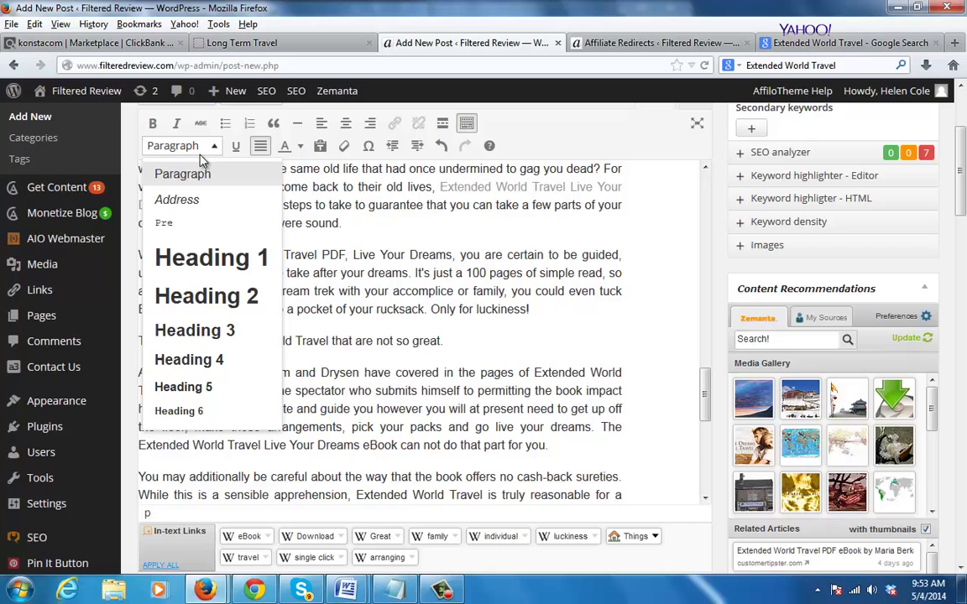
click(220, 330)
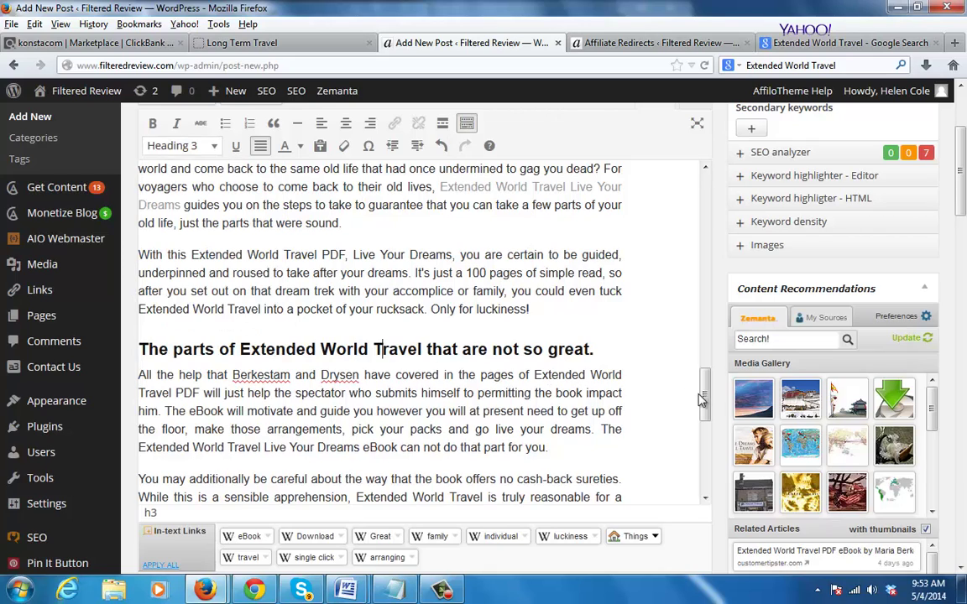
drag(707, 380, 711, 255)
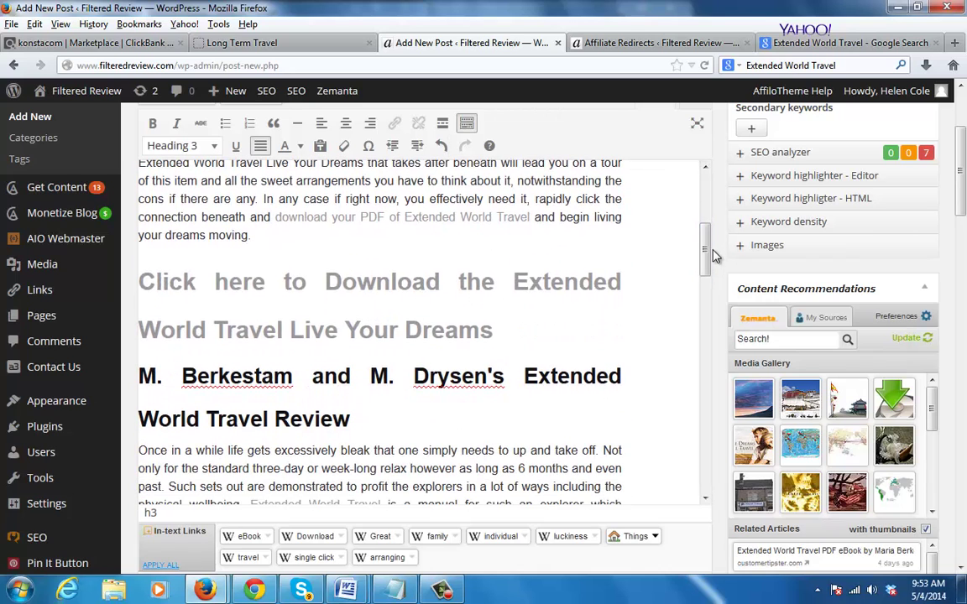
click(491, 331)
click(509, 352)
drag(712, 250, 709, 371)
Change that line to Heading 2 and capitalise 'parts' to 'Parts'
click(390, 417)
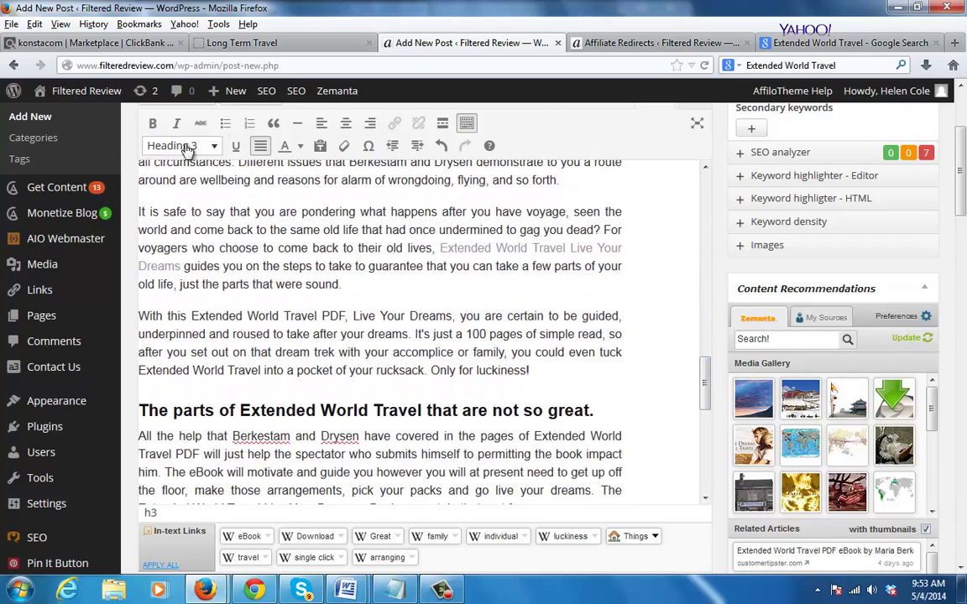
click(183, 146)
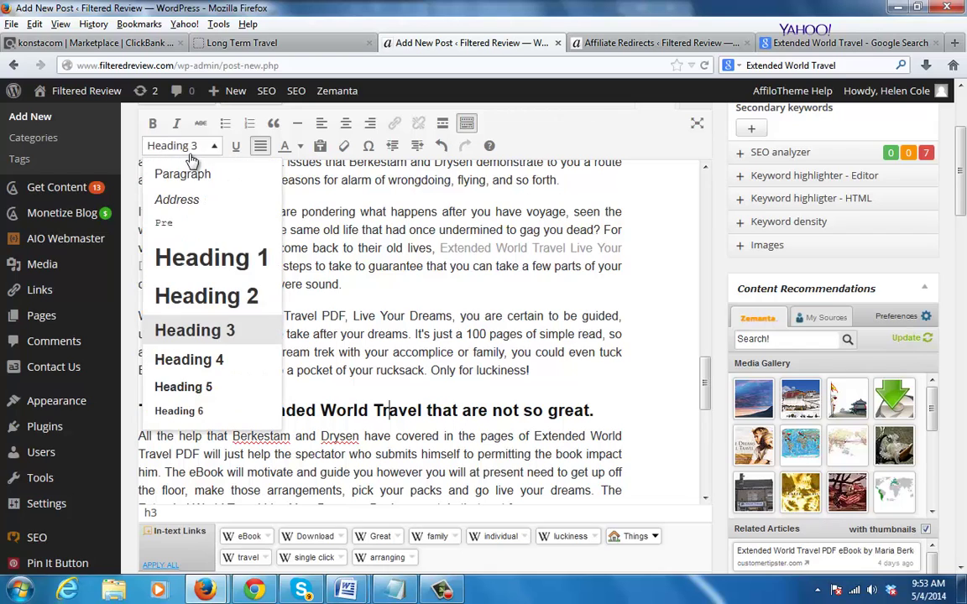
click(207, 295)
key(BackSpace)
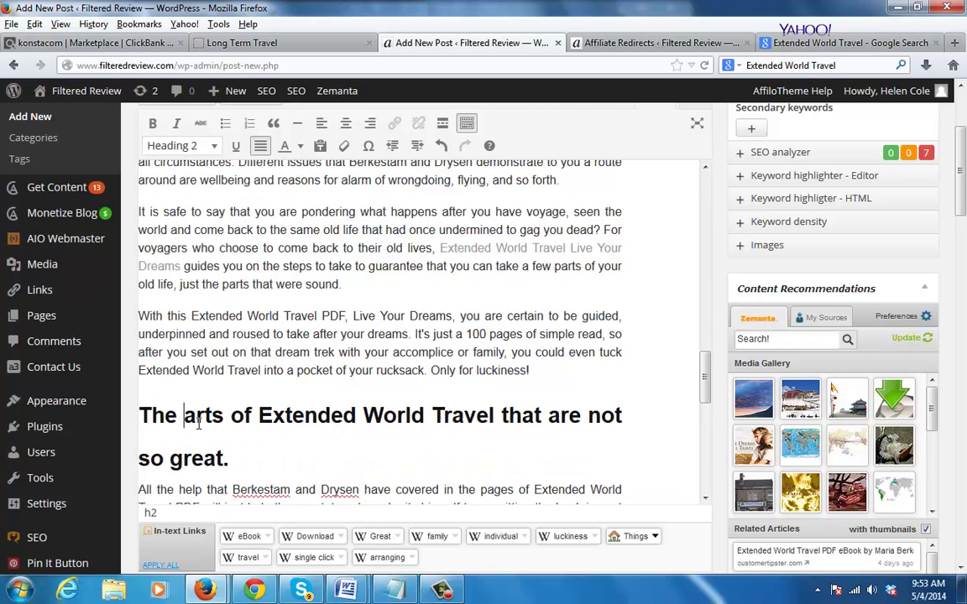
text(P)
click(594, 313)
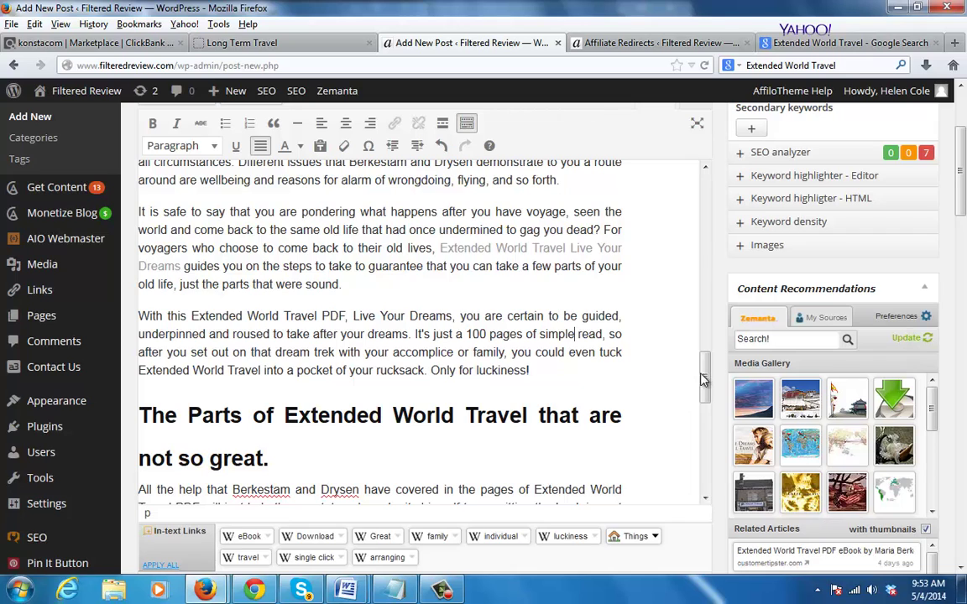
drag(703, 379, 704, 427)
drag(483, 320, 356, 320)
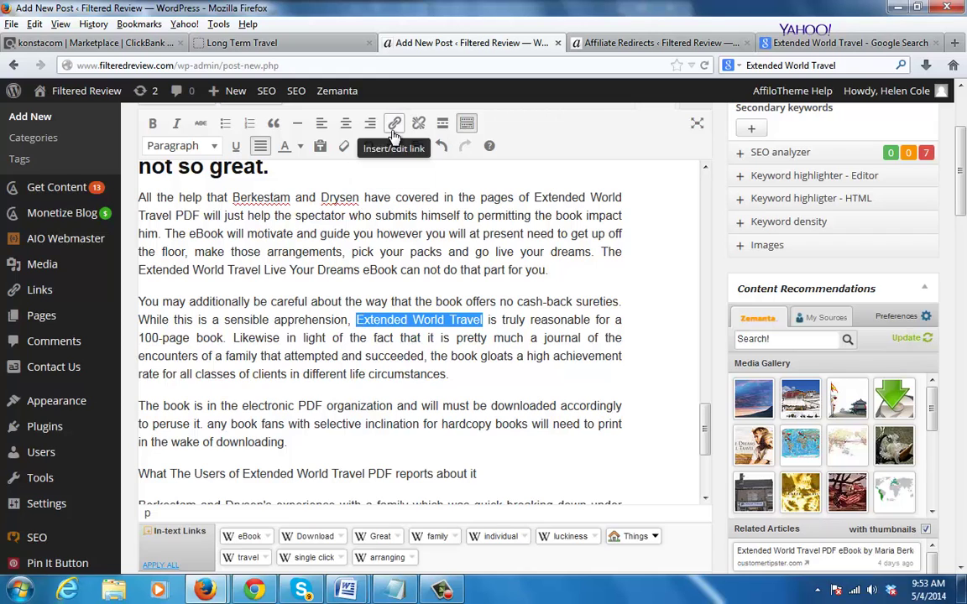
Link 'Extended World Travel' in the cash-back paragraph to the eBook download address and title
click(394, 134)
key(Down)
key(Down)
key(Tab)
key(Down)
key(Down)
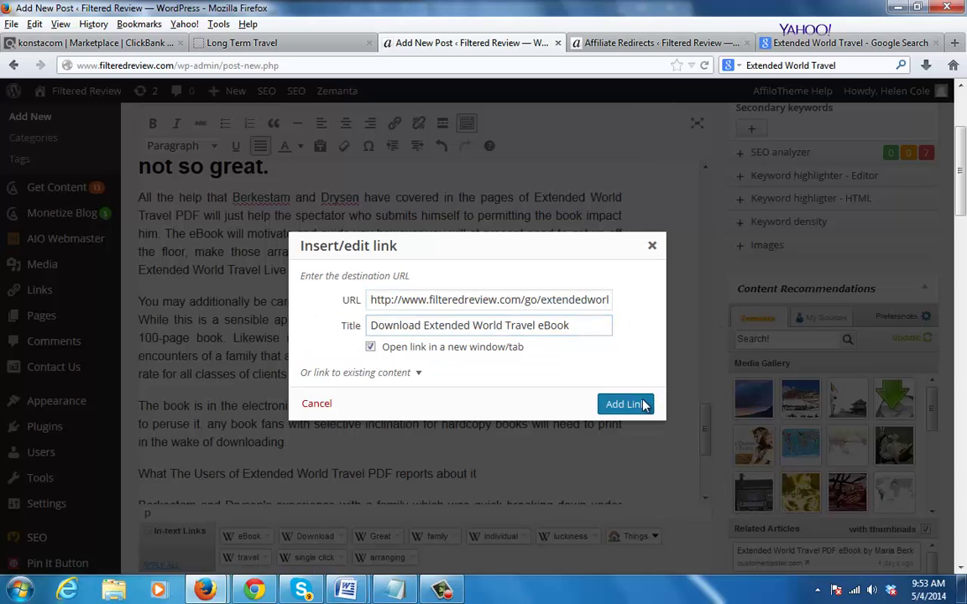
click(643, 405)
Make 'What The Users of Extended World Travel PDF reports about it' a Heading 3
drag(705, 427, 705, 453)
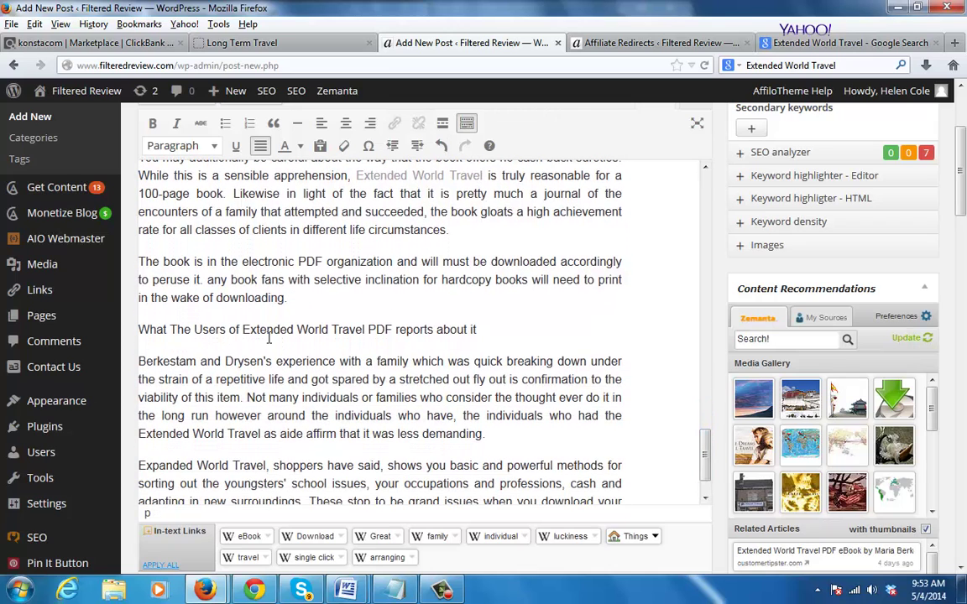
click(178, 126)
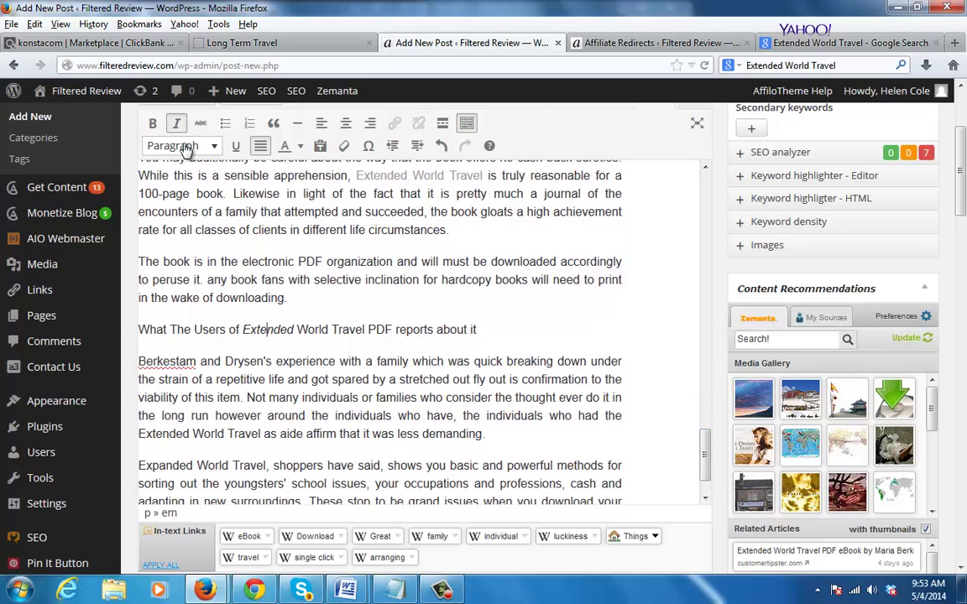
click(177, 148)
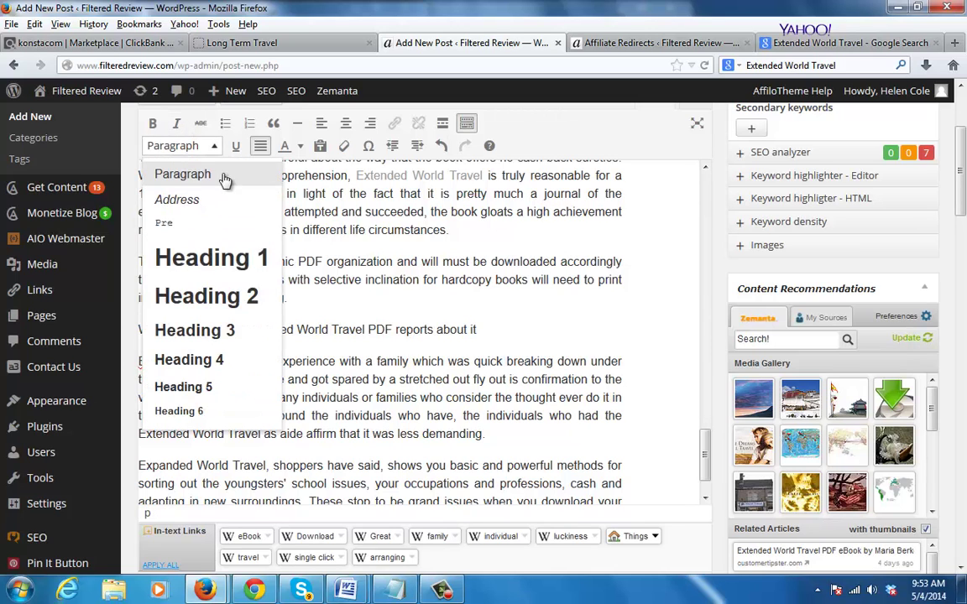
click(216, 329)
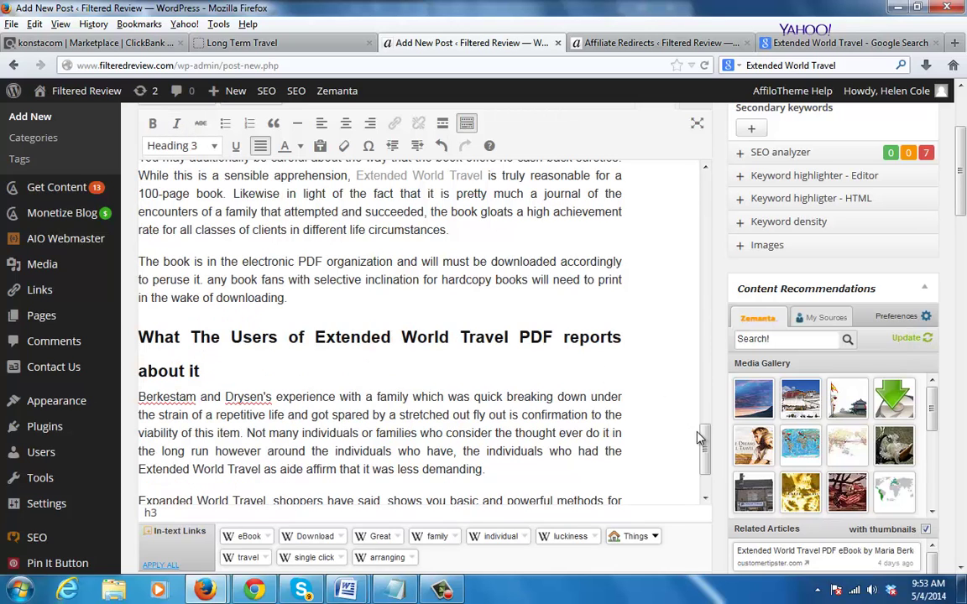
drag(708, 453, 711, 242)
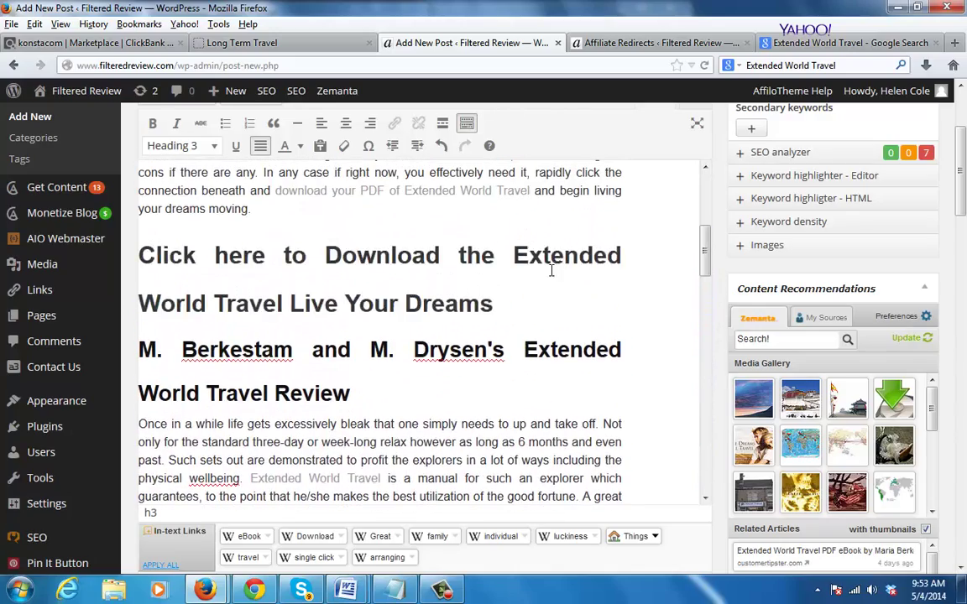
Copy the 'Click here to Download…' heading link and paste it after the 'luckiness!' paragraph
drag(495, 304, 144, 253)
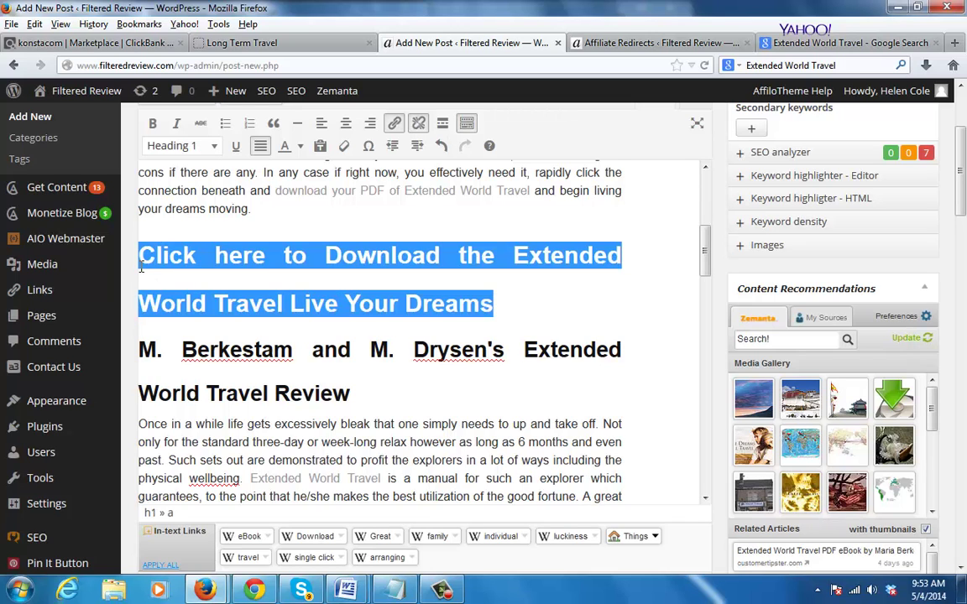
click(546, 319)
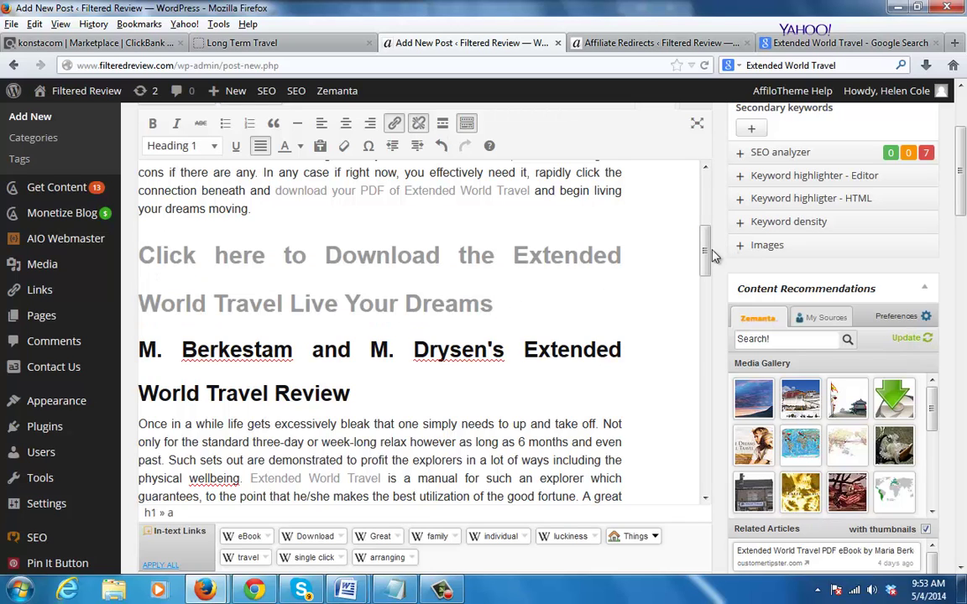
drag(706, 257, 713, 383)
click(601, 377)
key(Return)
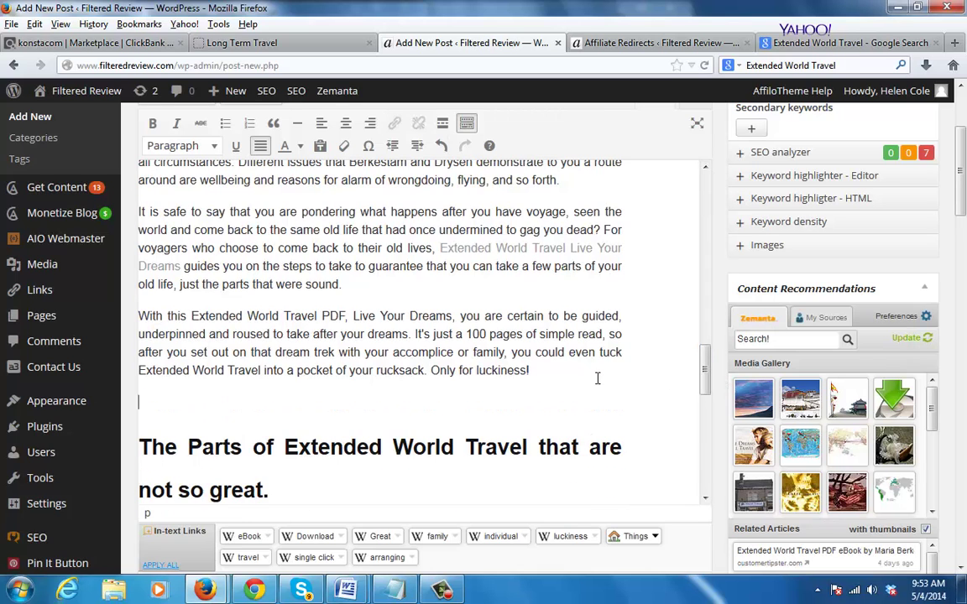
text(Click here to Download the Extended World Travel Live Your Dreams)
click(586, 286)
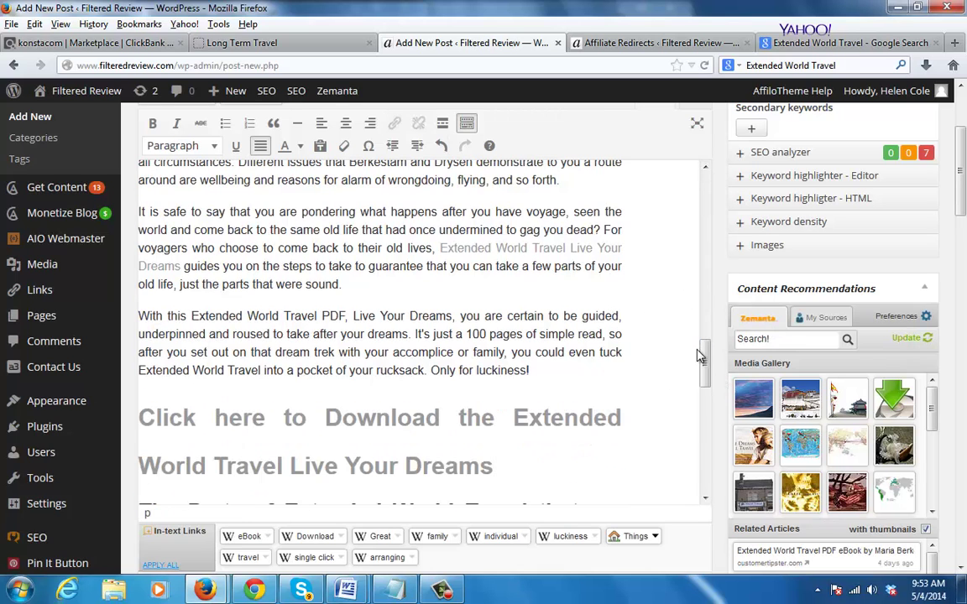
Paste the download heading again after the last users' paragraph, with an empty line above it
drag(704, 369, 705, 478)
click(543, 483)
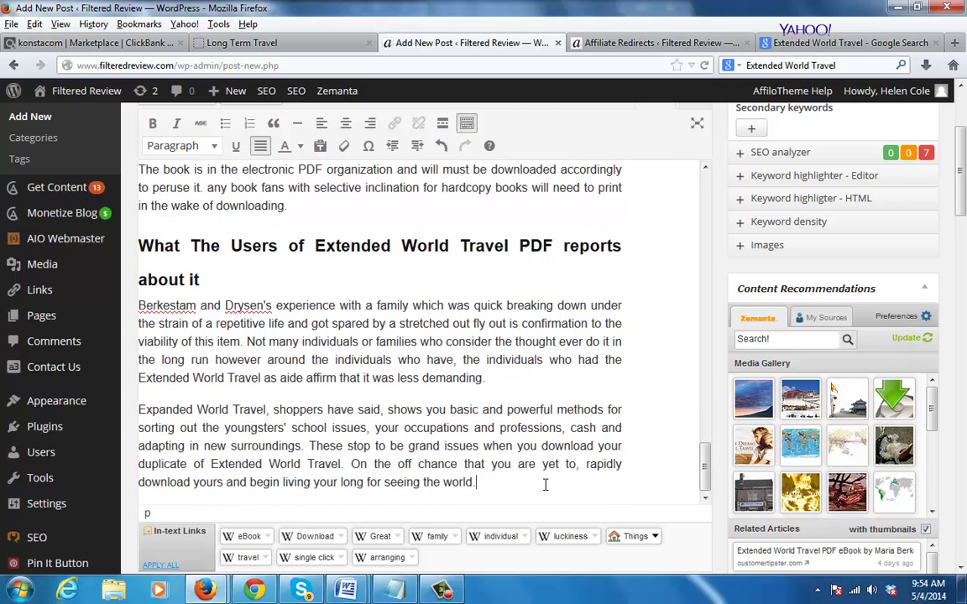
key(Down)
key(Down)
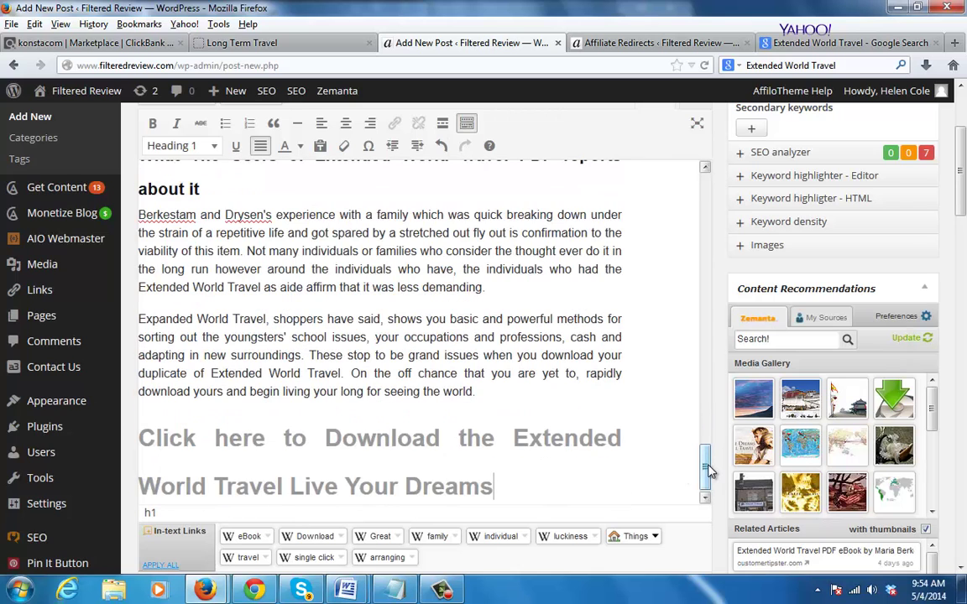
scroll(617, 438, down, 1)
click(549, 407)
key(Return)
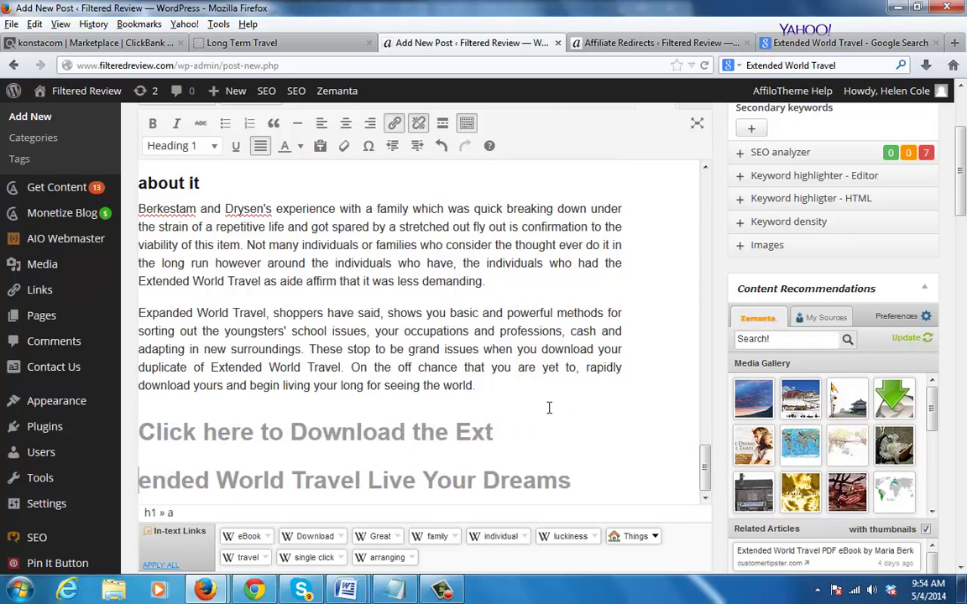
key(BackSpace)
click(520, 397)
key(Return)
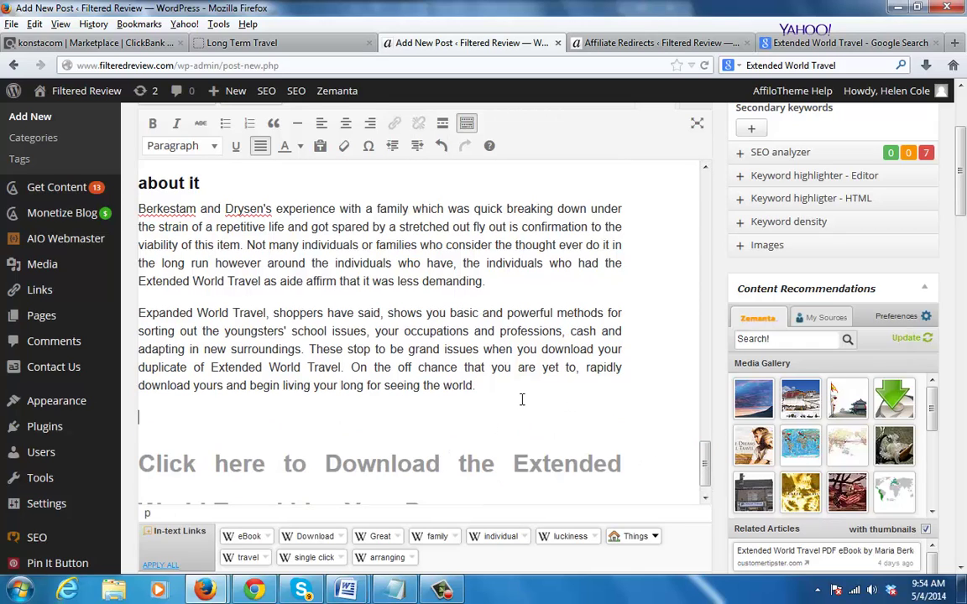
scroll(706, 462, down, 1)
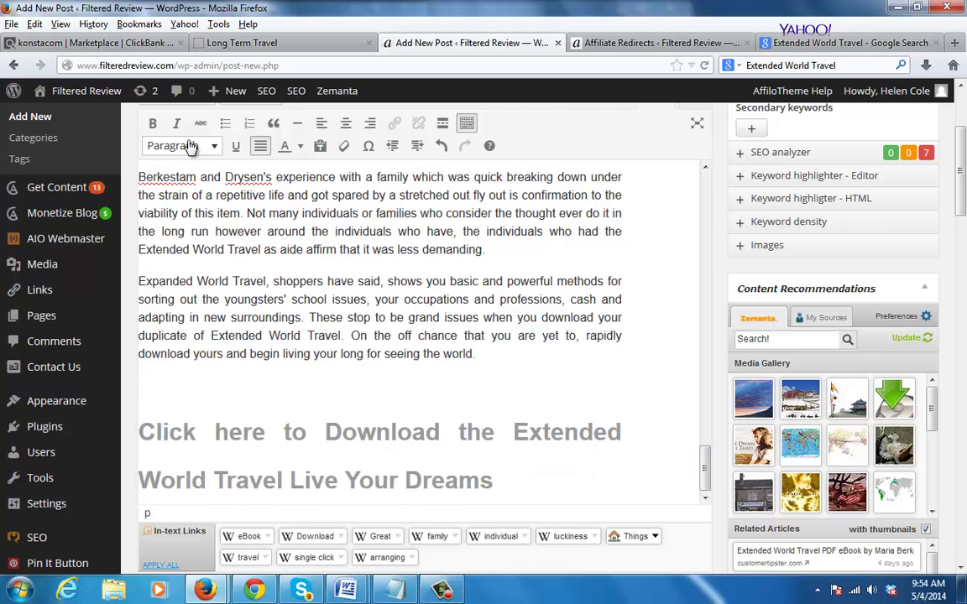
scroll(963, 205, up, 1)
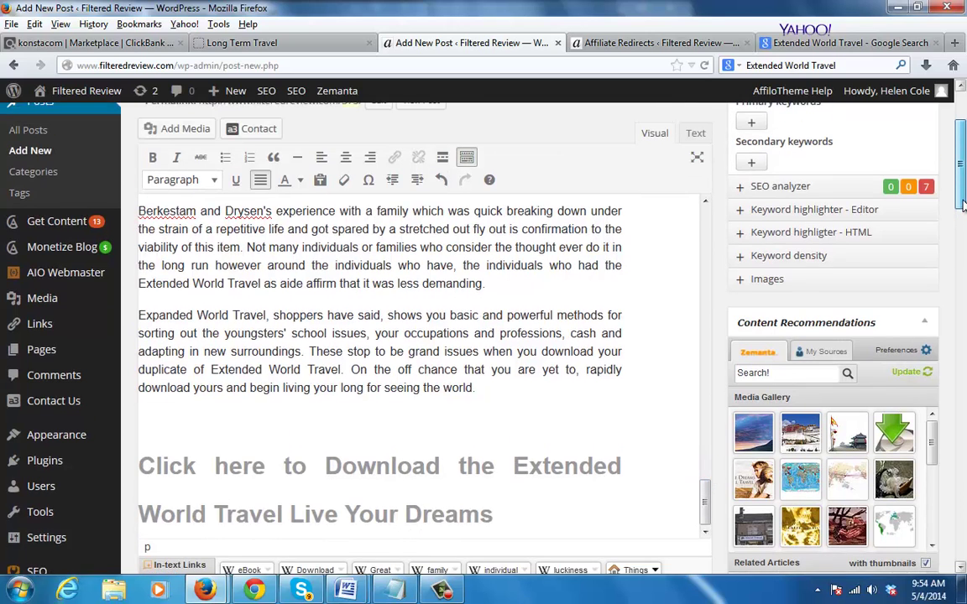
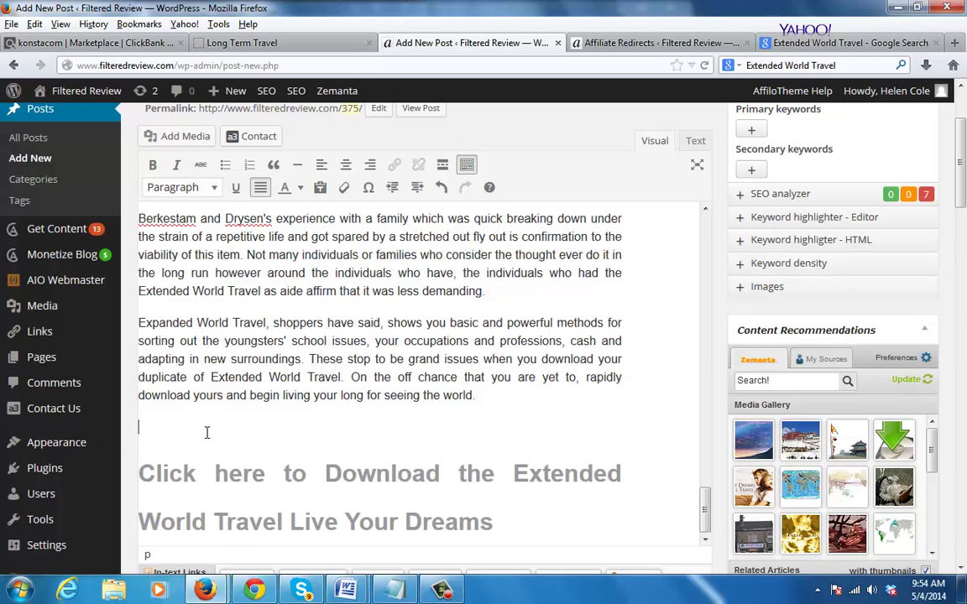
Insert the GET INSTANT ACCESS image from the Media Library below the download paragraph and select it
click(198, 142)
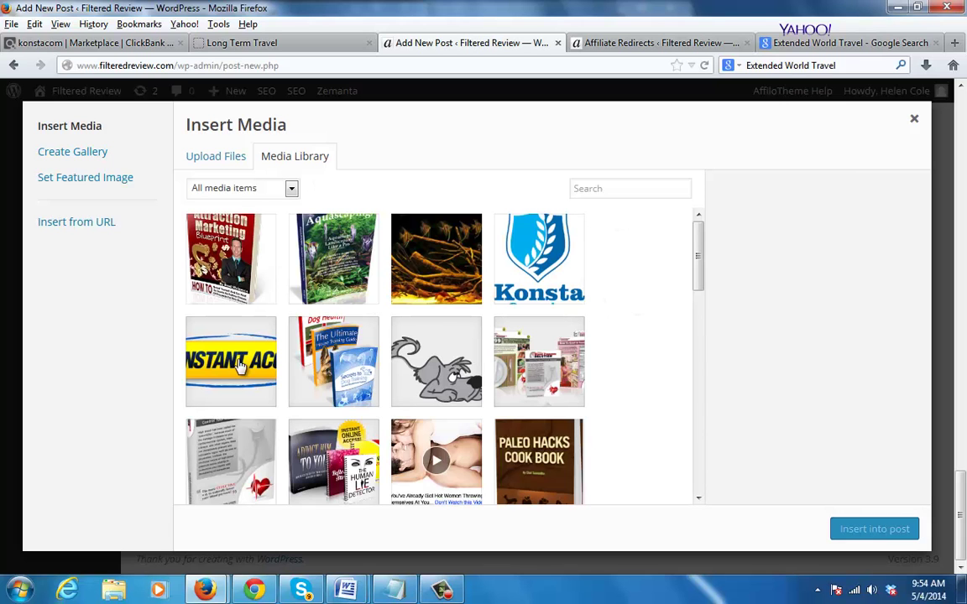
click(231, 368)
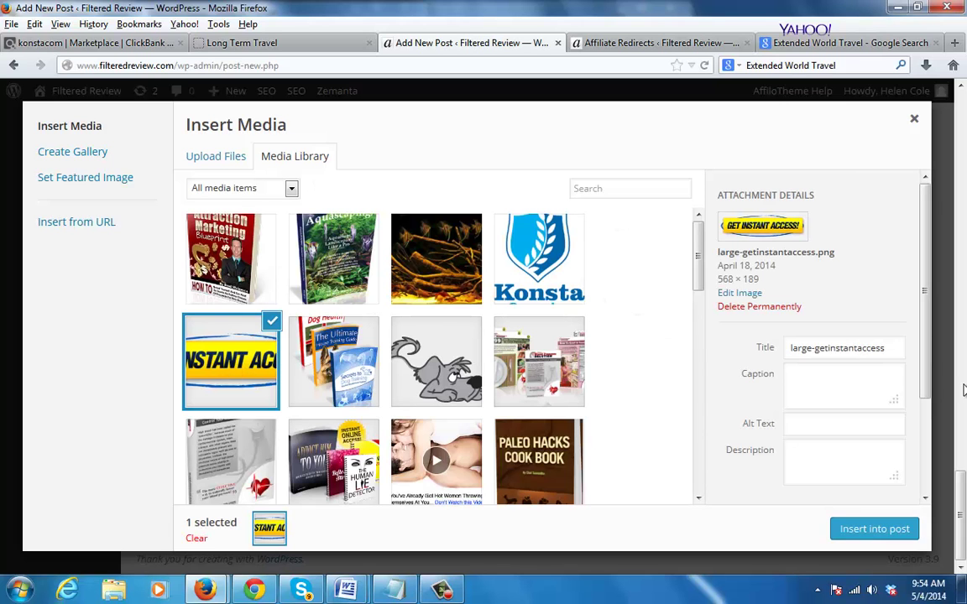
click(873, 532)
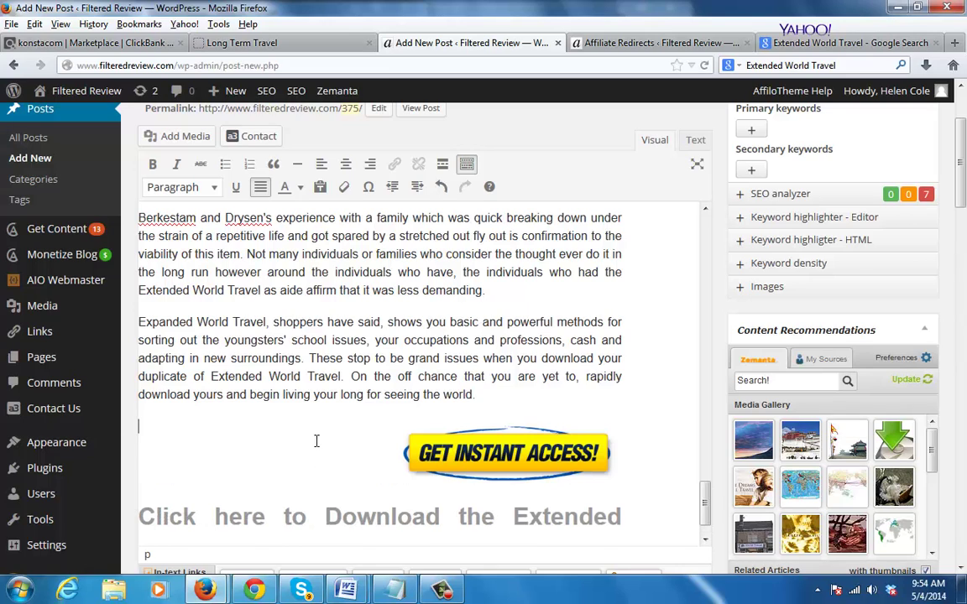
click(474, 445)
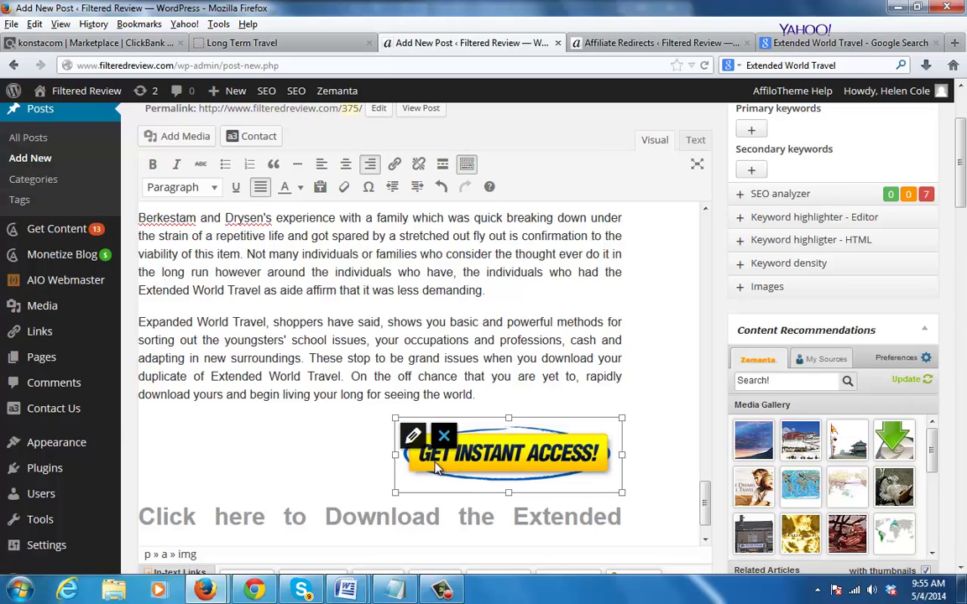
click(473, 375)
click(459, 448)
Centre the button image and set its alt text to 'Download the Extended World Travel Live Your Dreams'
click(411, 439)
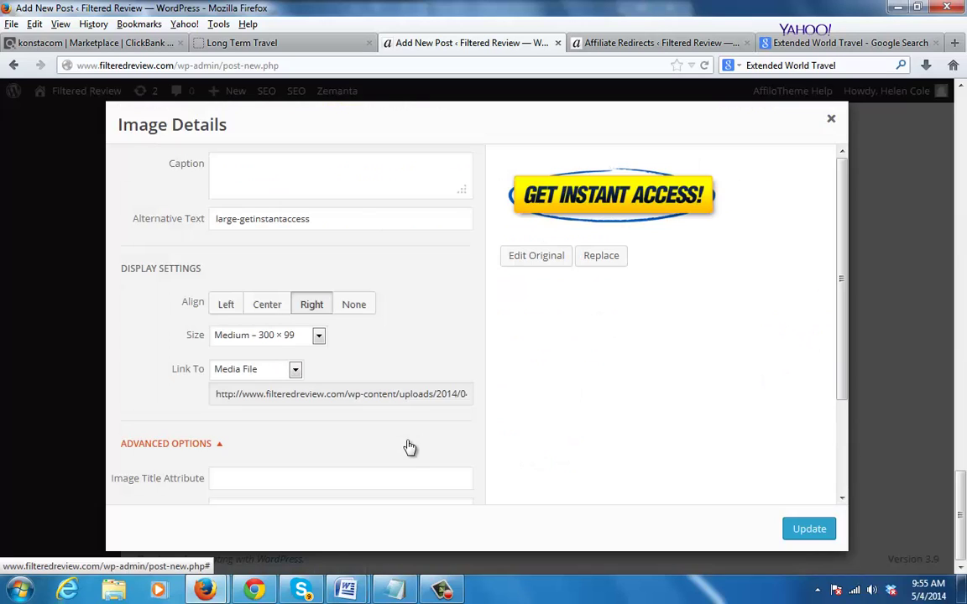
click(271, 306)
click(255, 217)
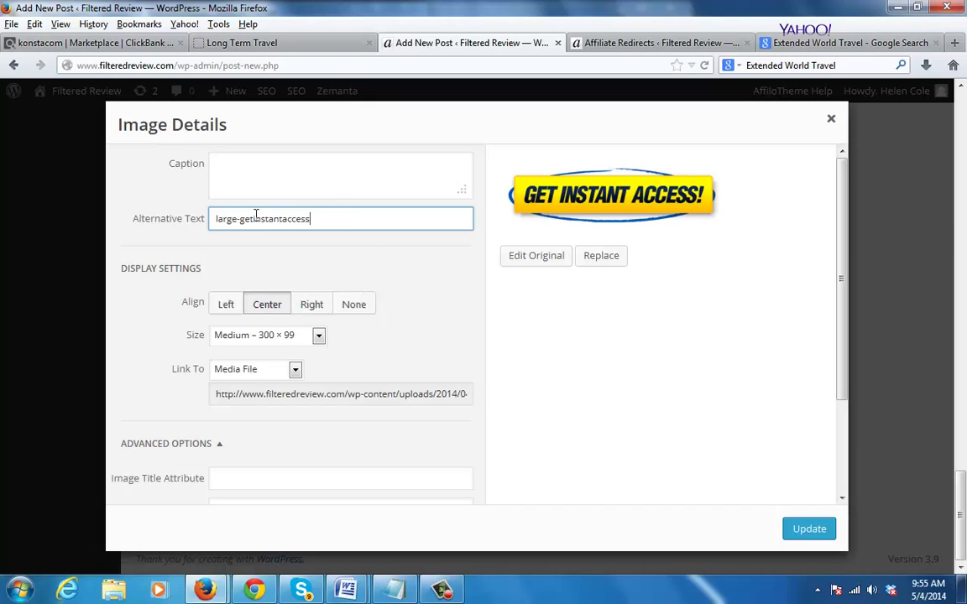
click(141, 216)
key(ctrl+v)
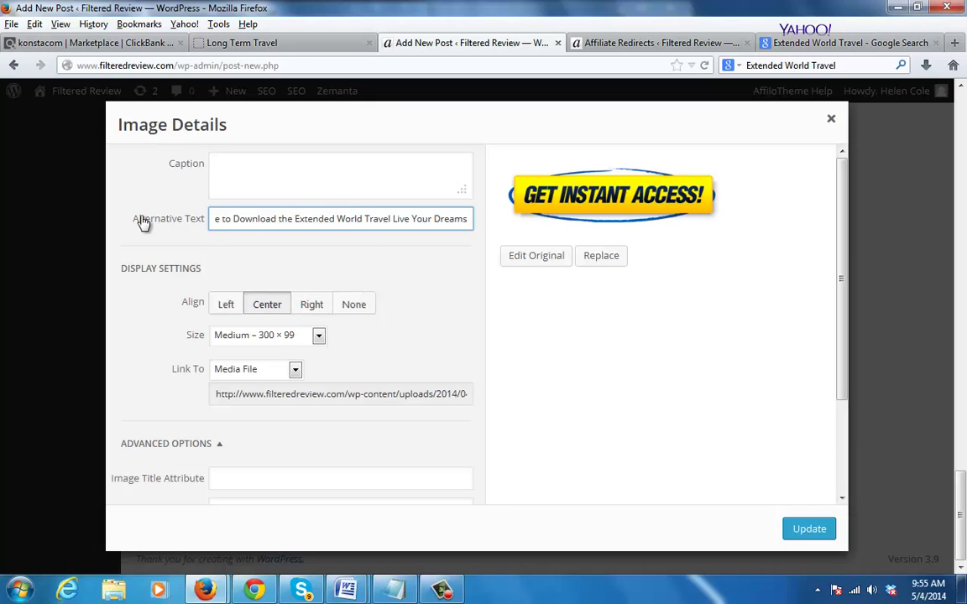
key(Home)
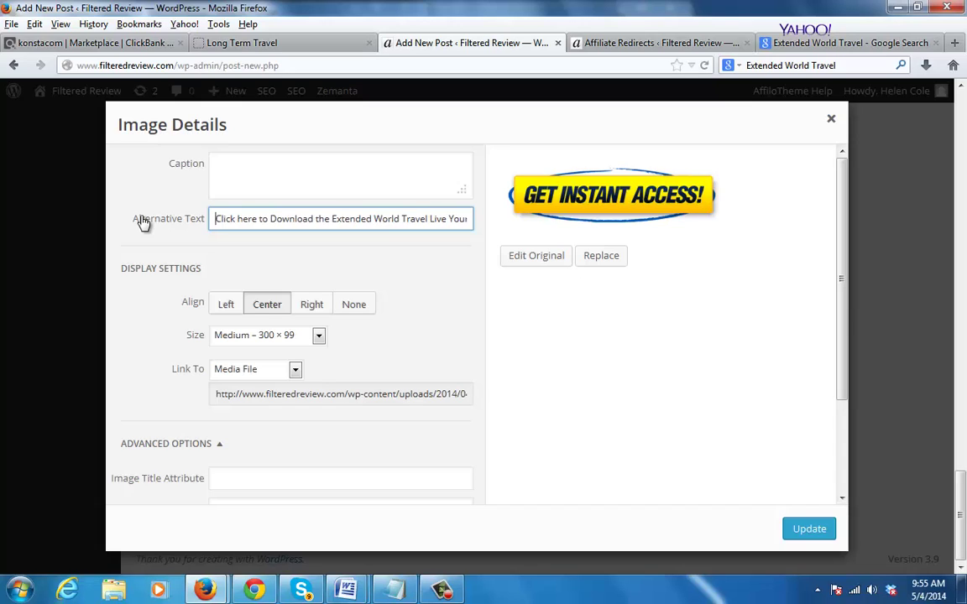
shift+click(273, 222)
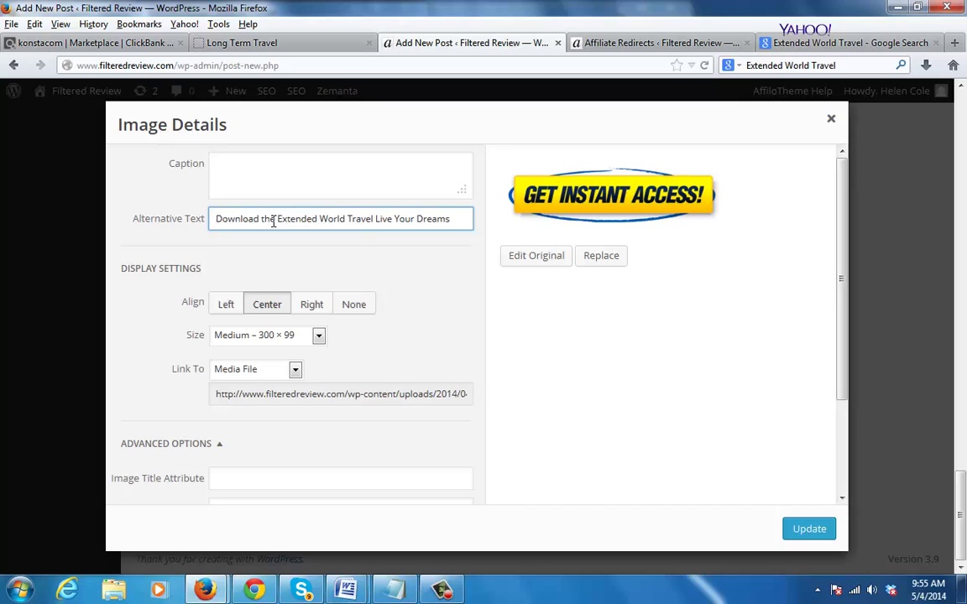
triple_click(273, 219)
key(ctrl+c)
click(285, 221)
Give the image the same title attribute and set its link to a blank Custom URL
click(270, 482)
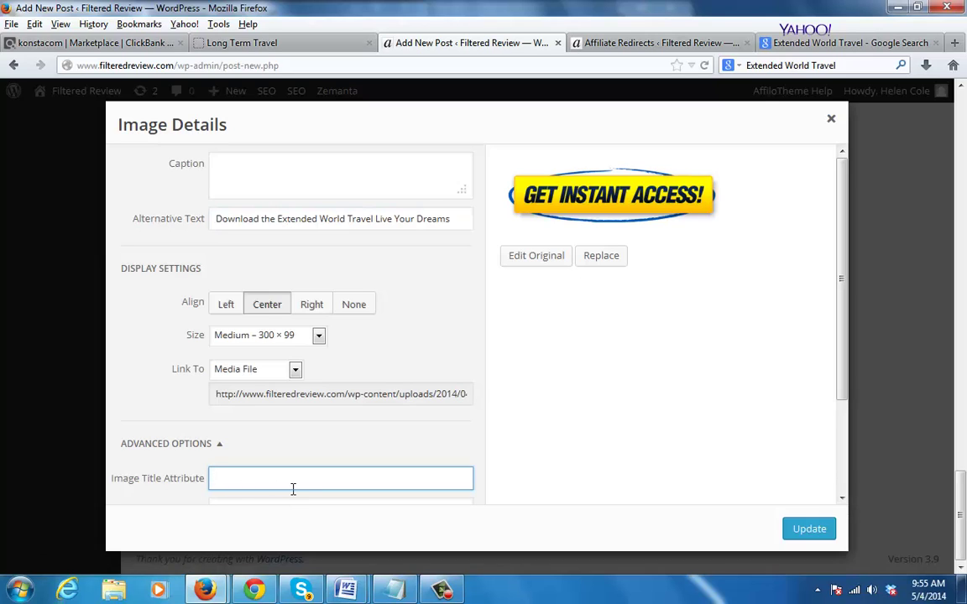
key(ctrl+v)
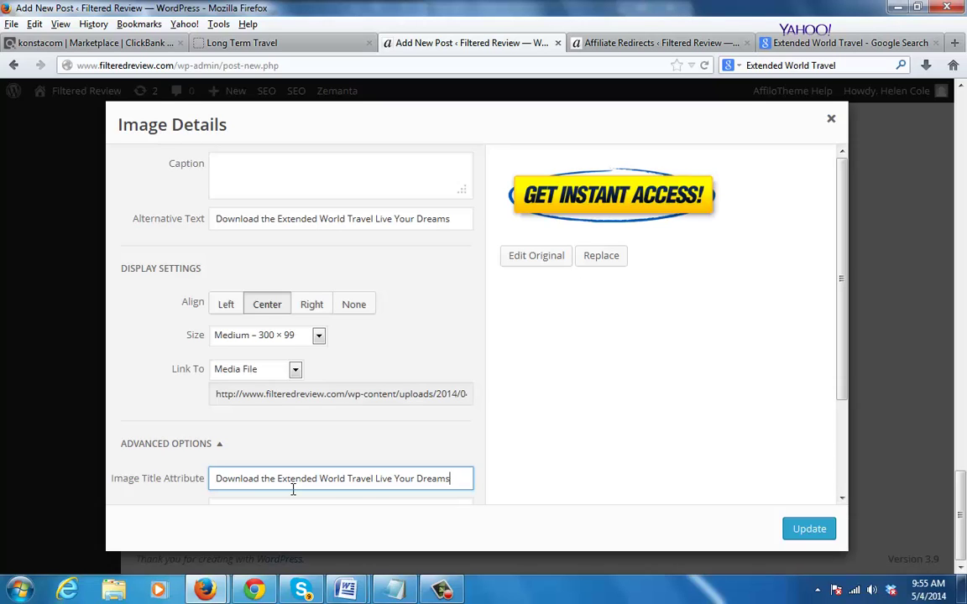
click(260, 370)
click(261, 412)
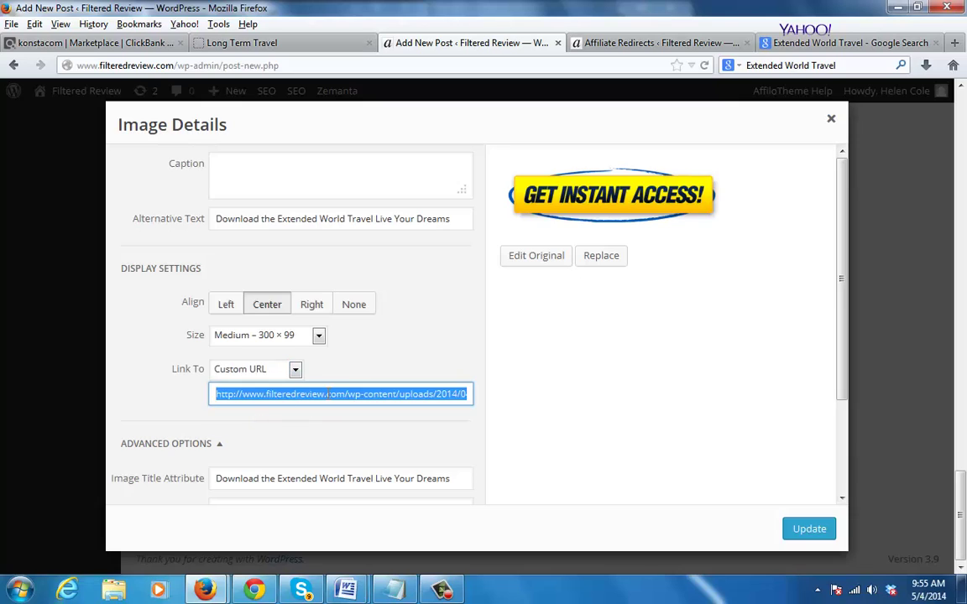
key(BackSpace)
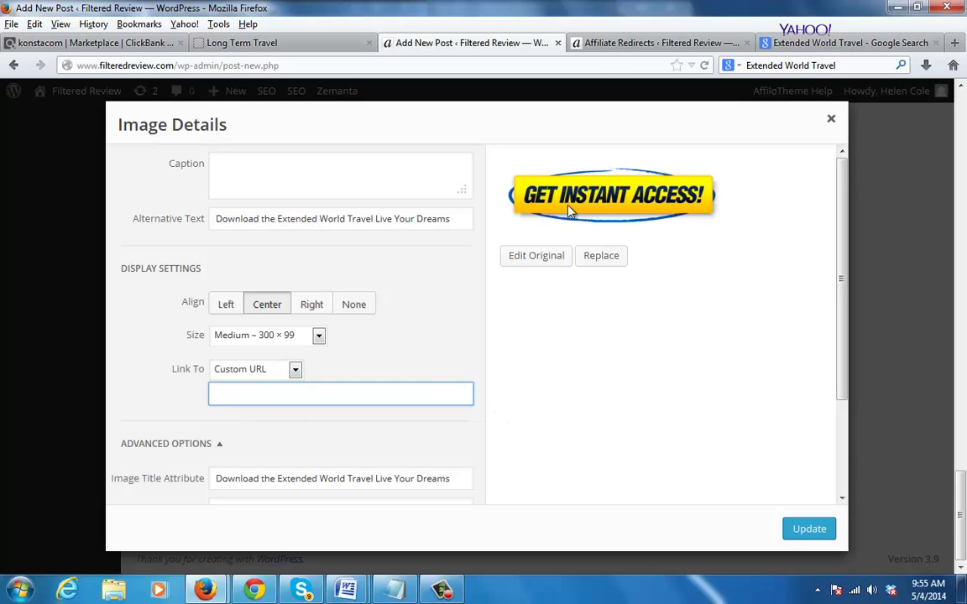
Link the button image to the copied extendedworldtravel redirect URL
click(603, 42)
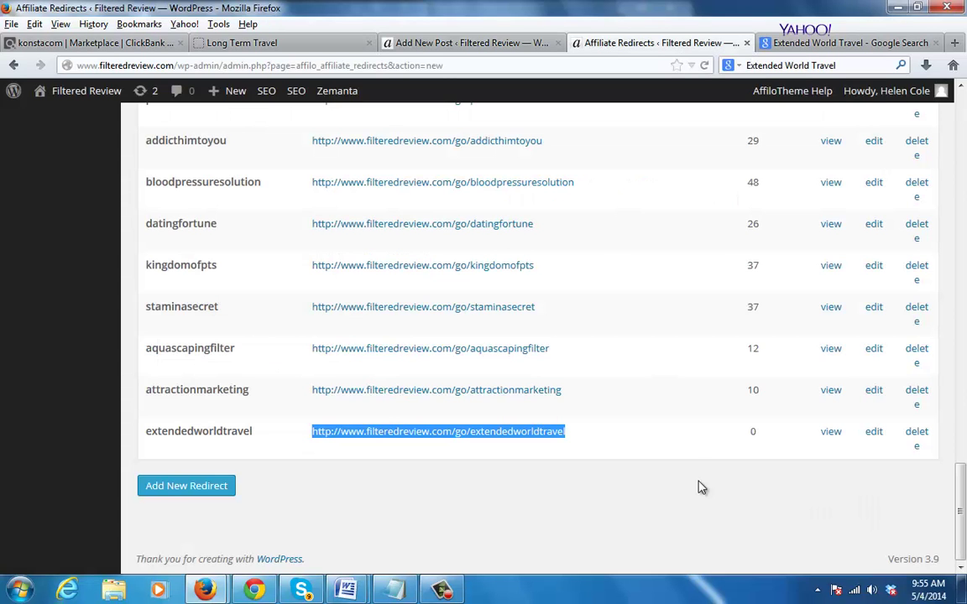
click(436, 43)
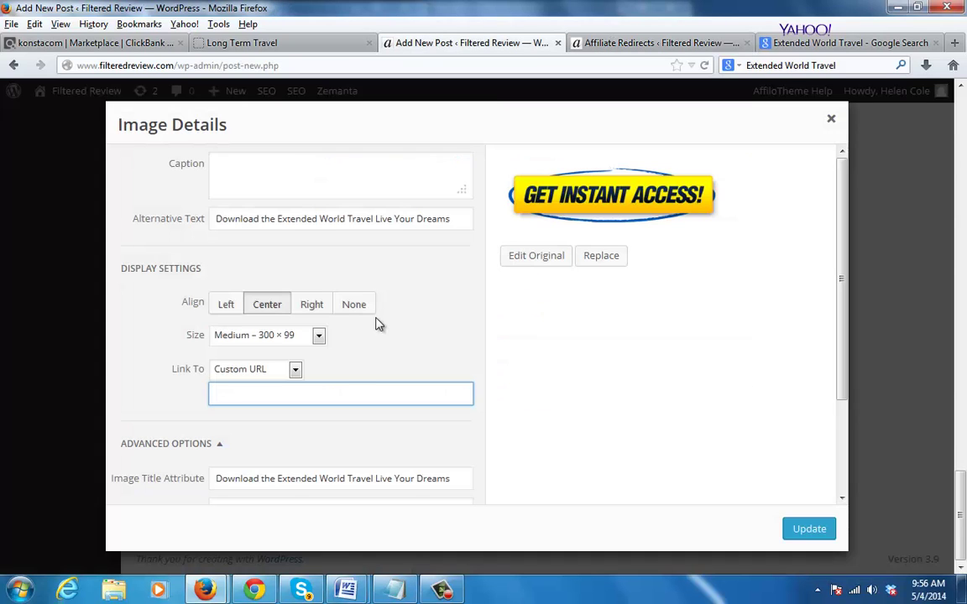
text(http://www.filteredreview.com/go/extendedworldtravel)
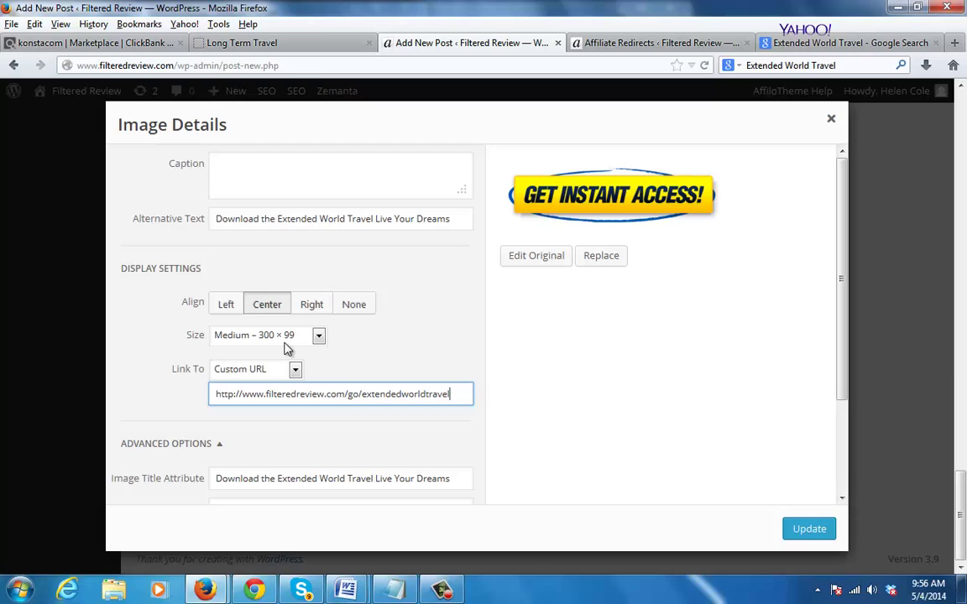
Resize the button to a custom 260 × 87 px and apply the image changes
click(253, 340)
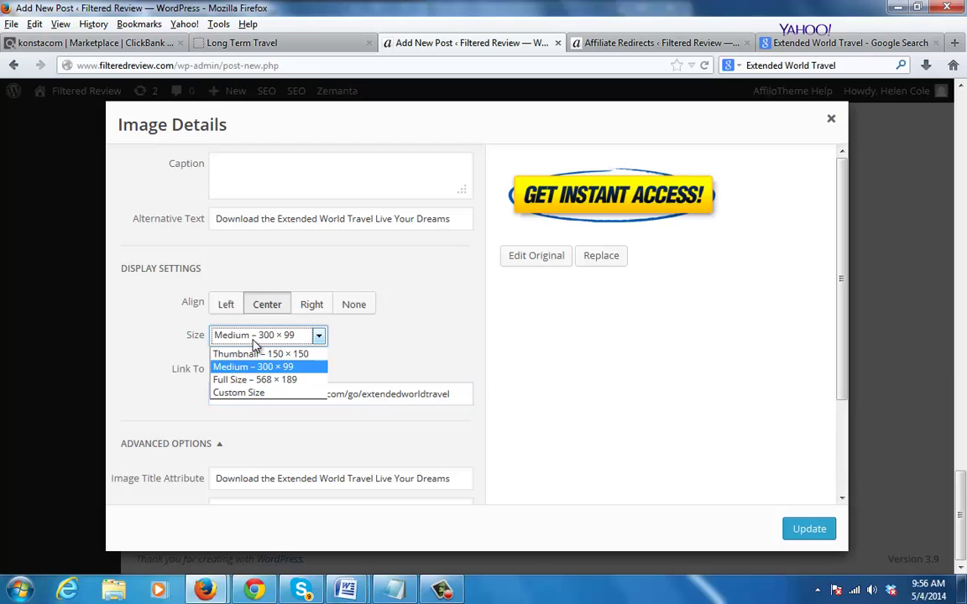
click(273, 392)
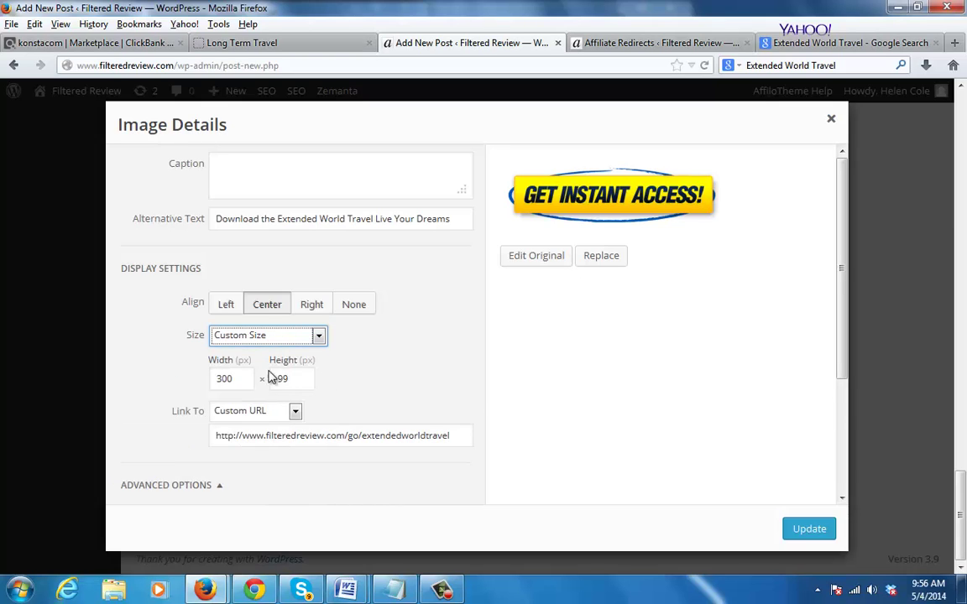
double_click(236, 383)
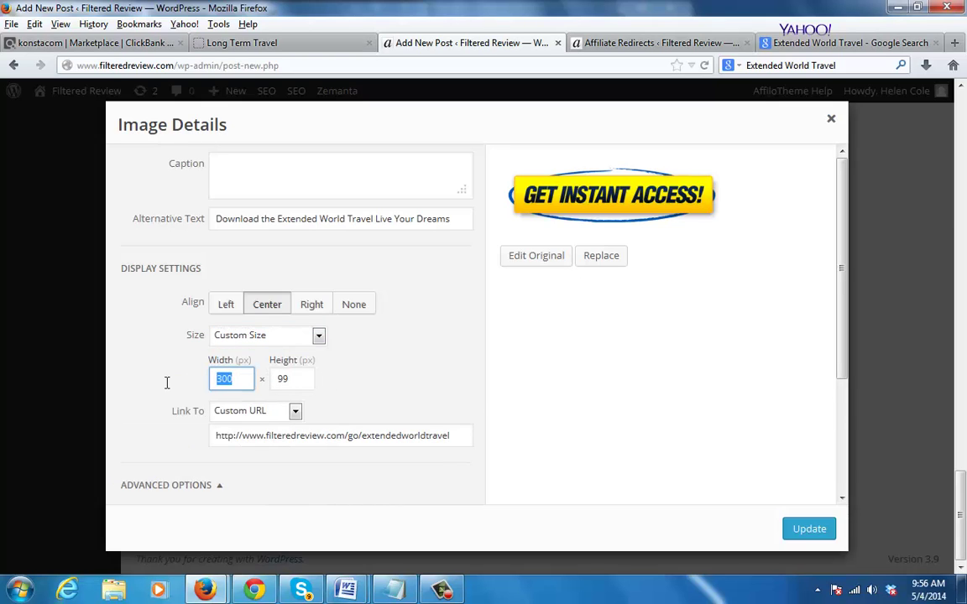
text(260)
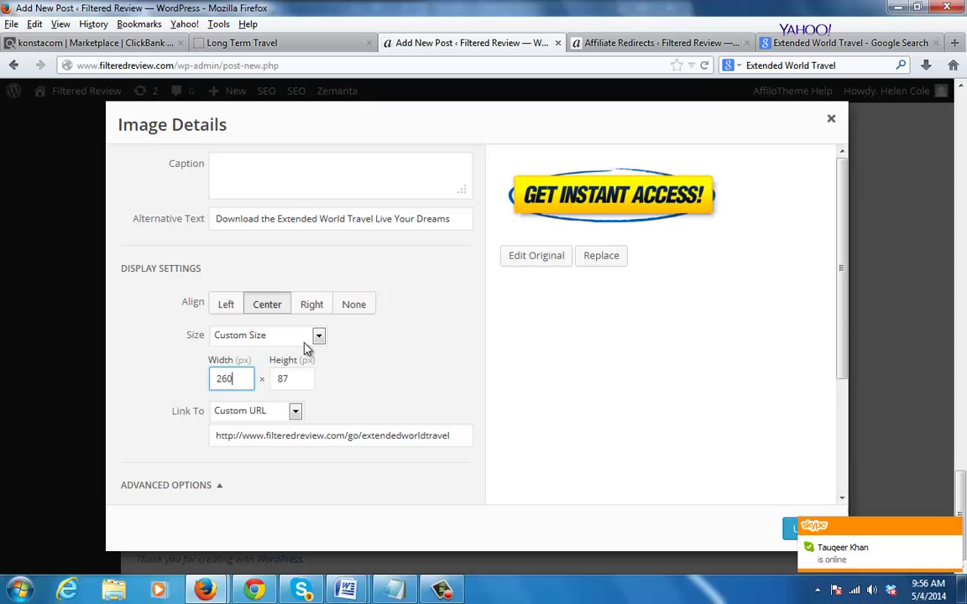
click(396, 377)
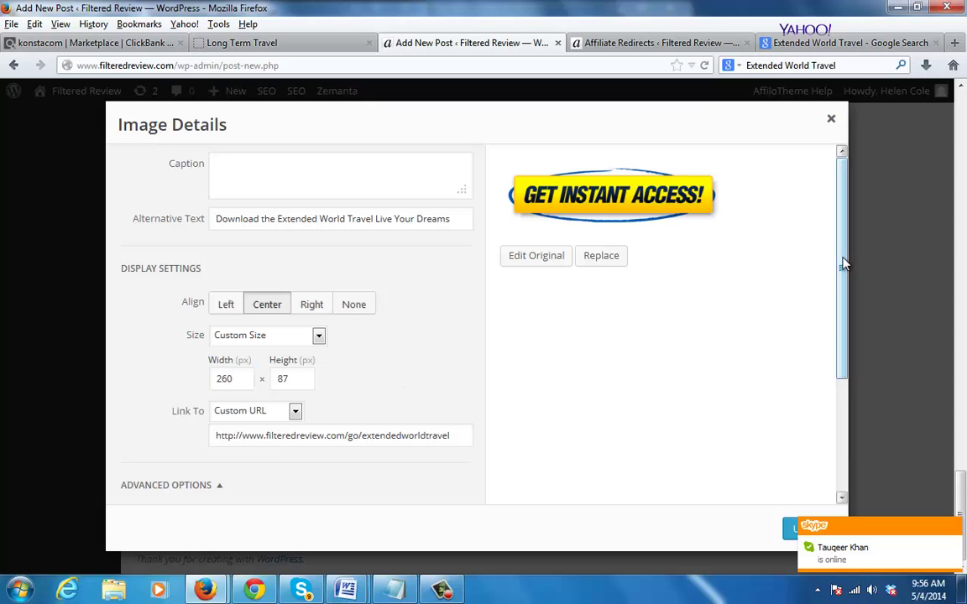
drag(844, 264, 859, 412)
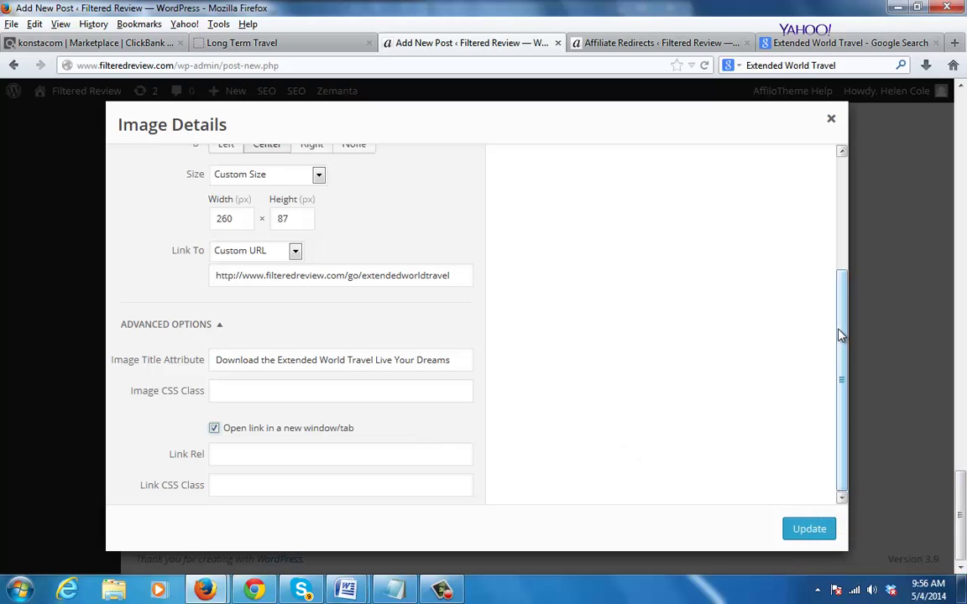
drag(839, 334, 843, 170)
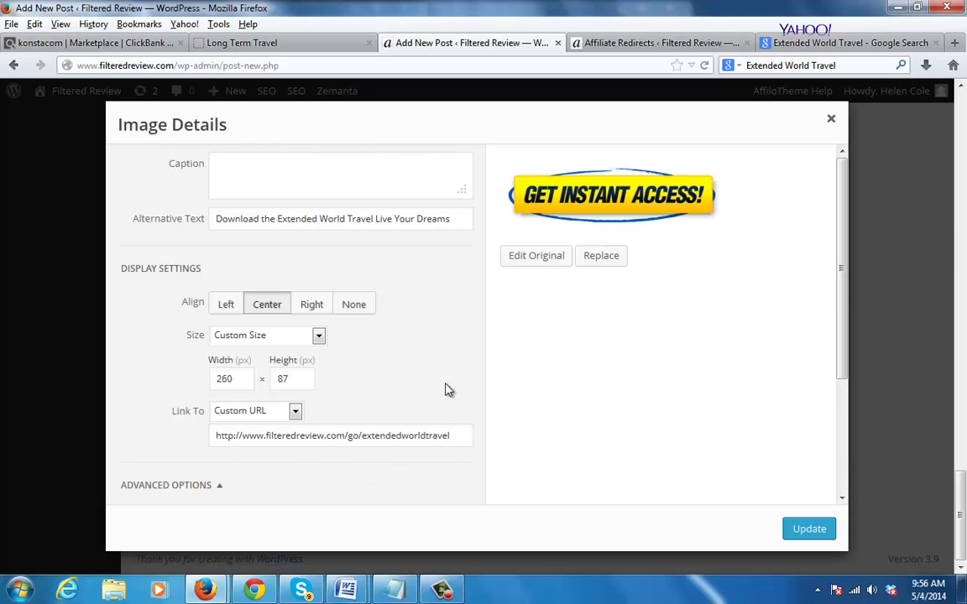
scroll(447, 390, down, 4)
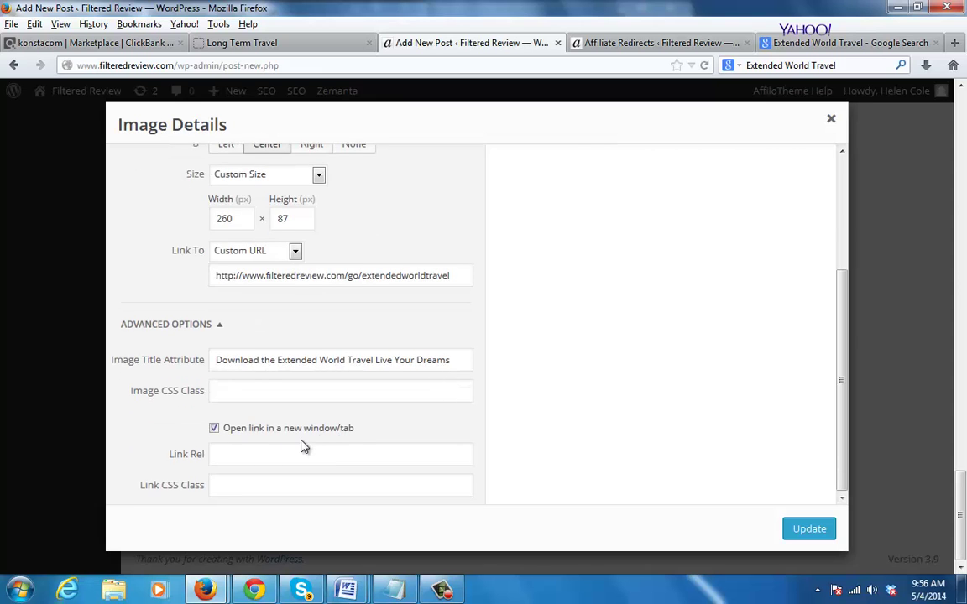
click(813, 529)
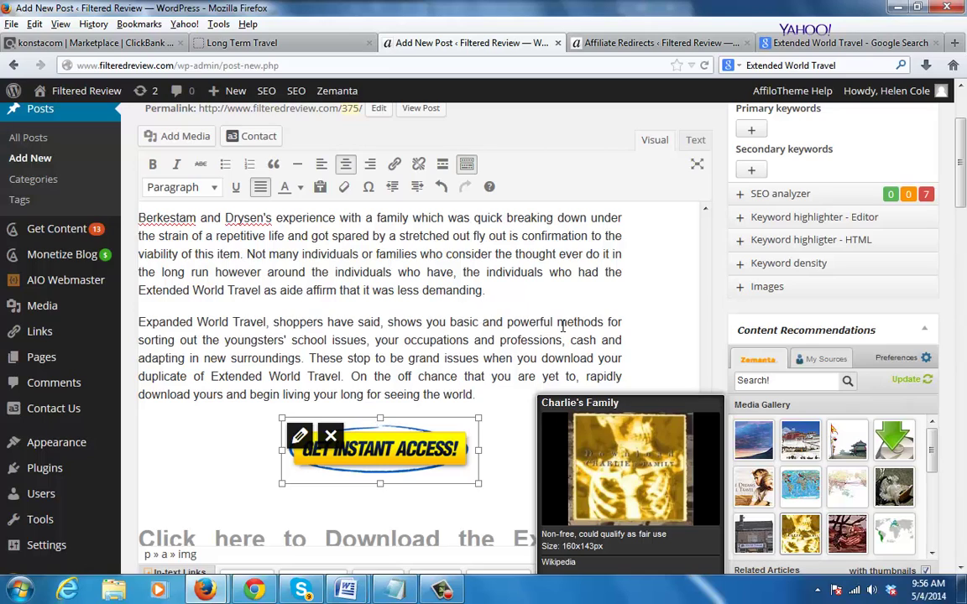
Copy the GET INSTANT ACCESS button image
click(556, 451)
click(446, 429)
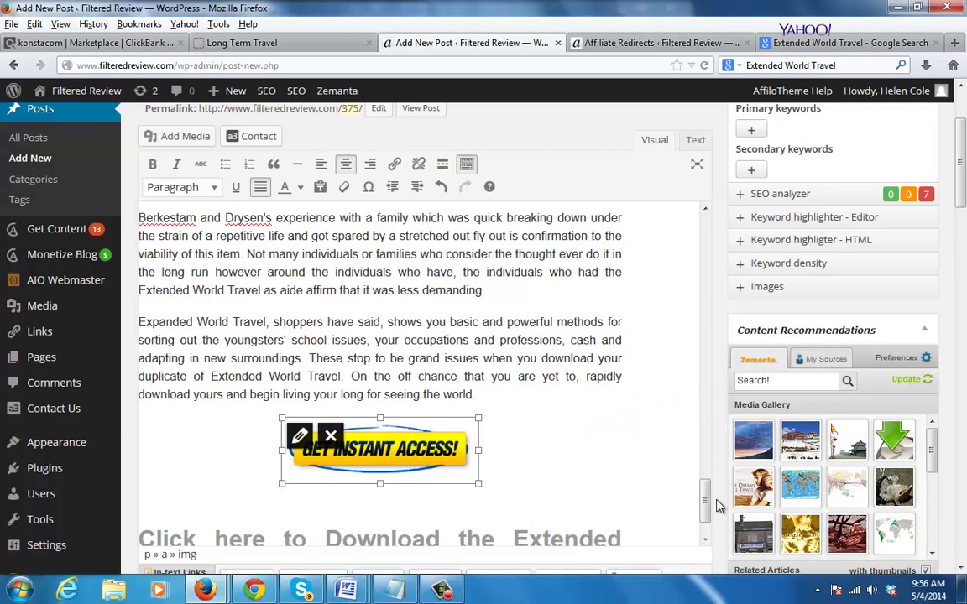
drag(703, 511, 709, 529)
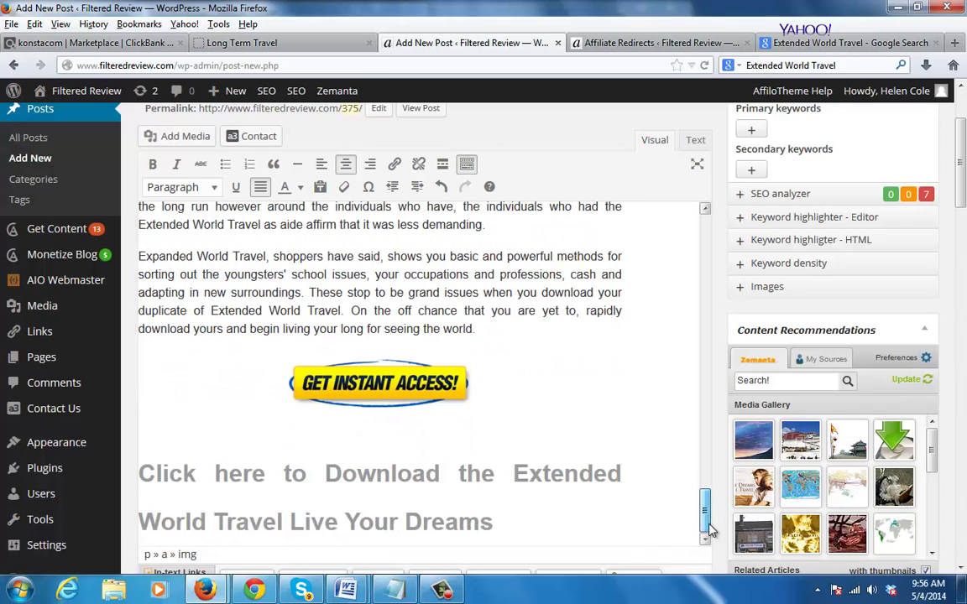
drag(709, 522, 709, 424)
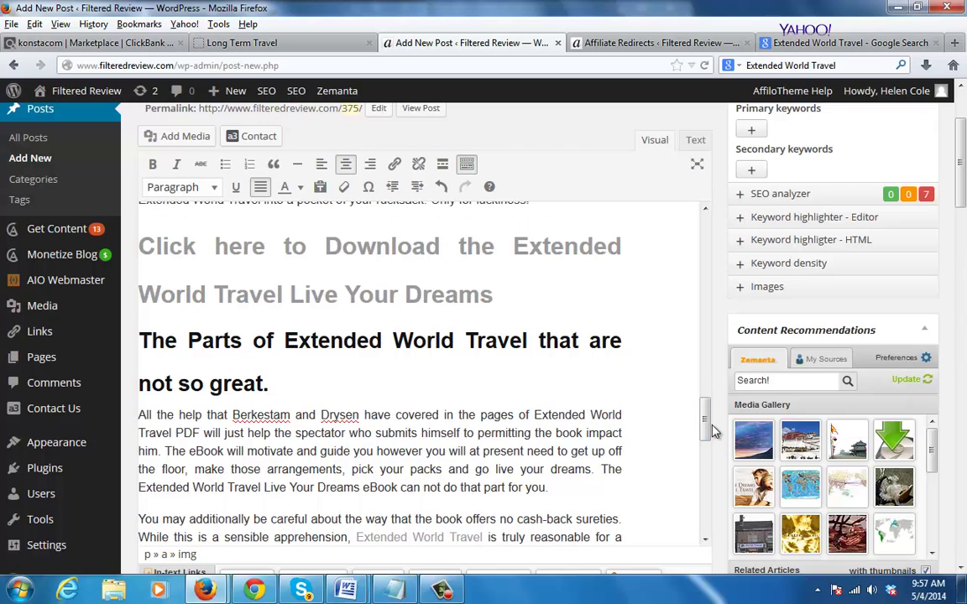
Paste the button on a new line beneath the 'Click here to Download' heading
click(516, 311)
key(Return)
key(ctrl+v)
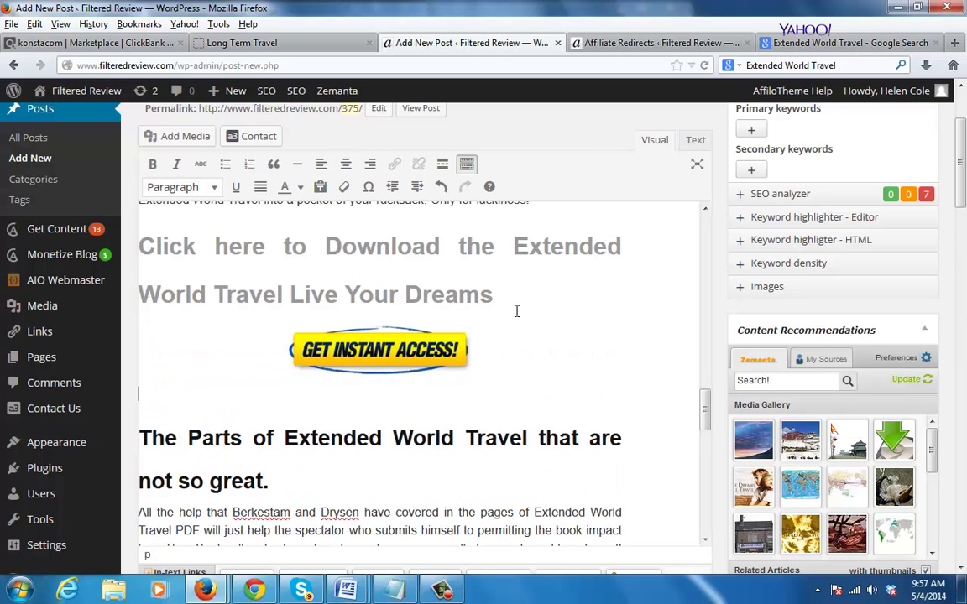
drag(705, 405, 704, 279)
key(Return)
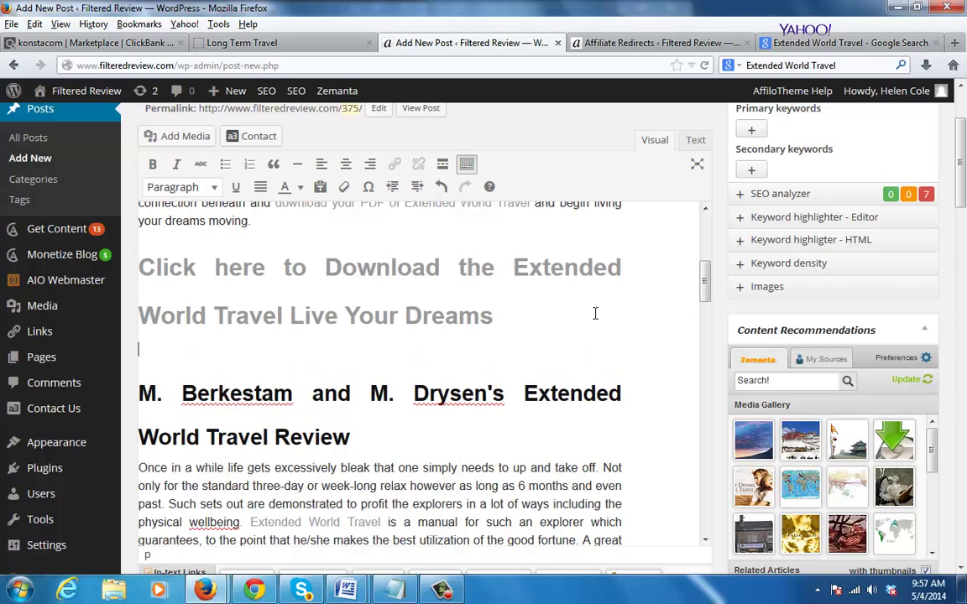
key(ctrl+v)
click(494, 459)
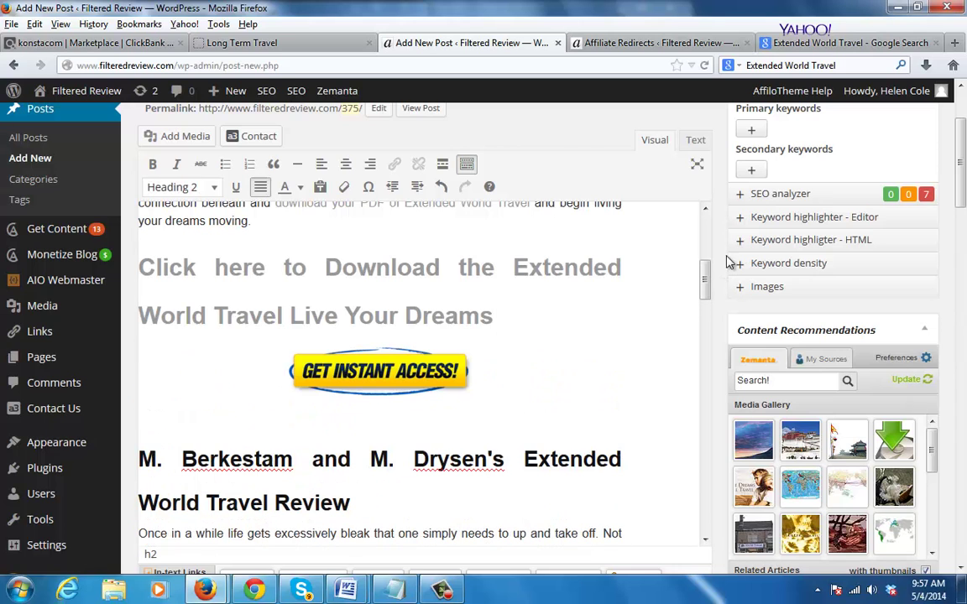
mouse_move(701, 279)
mouse_down()
mouse_move(703, 231)
mouse_move(705, 280)
mouse_up()
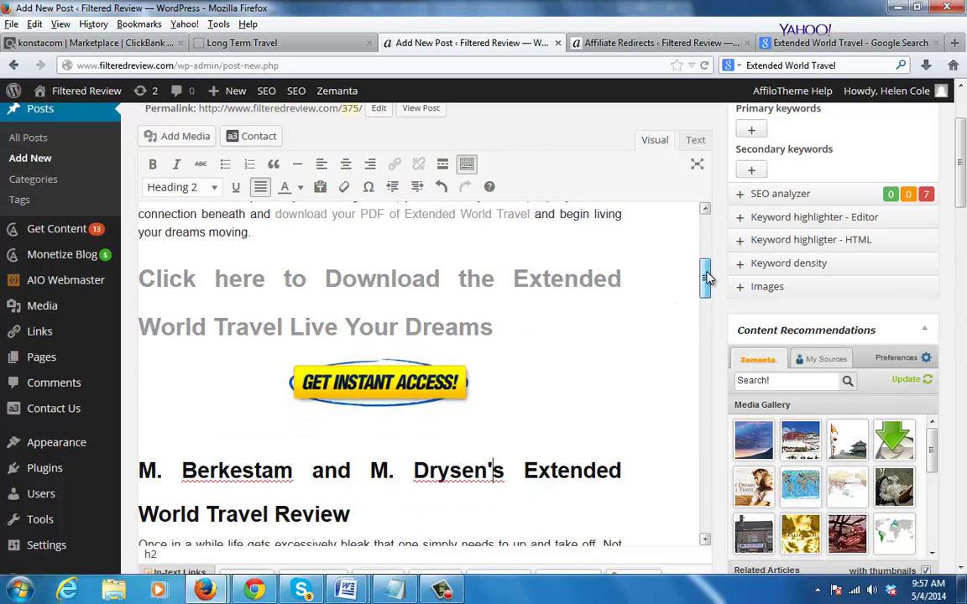
drag(703, 275, 709, 241)
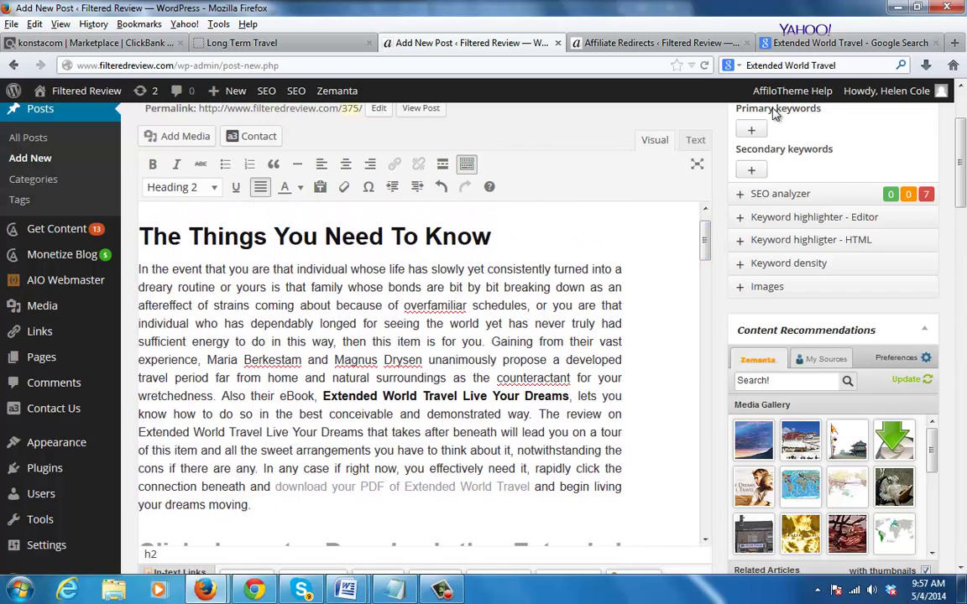
From the Long Term Travel sales page, save the book image to the Desktop as 'Extended World Travel Live Your Dreams'
click(201, 37)
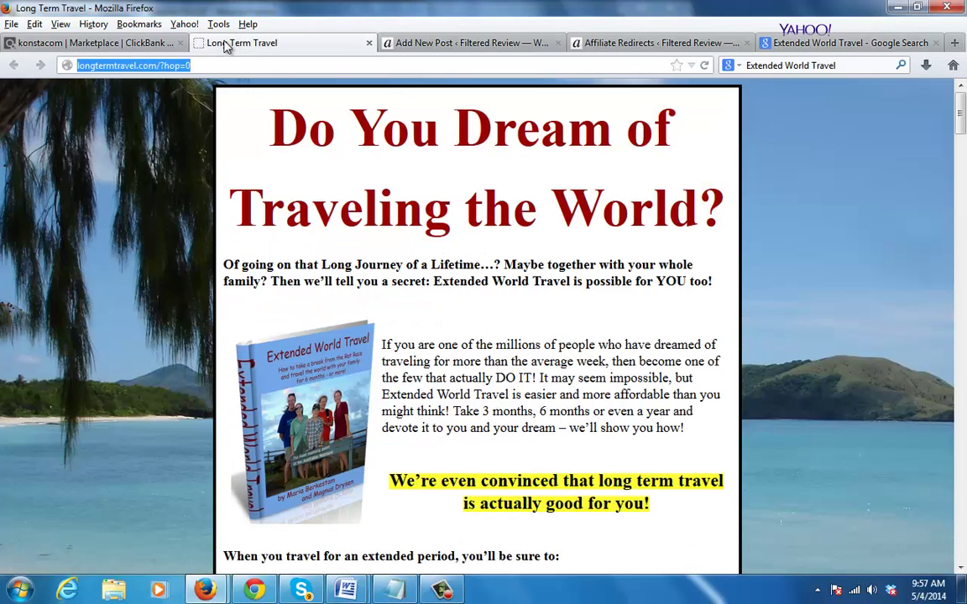
right_click(310, 383)
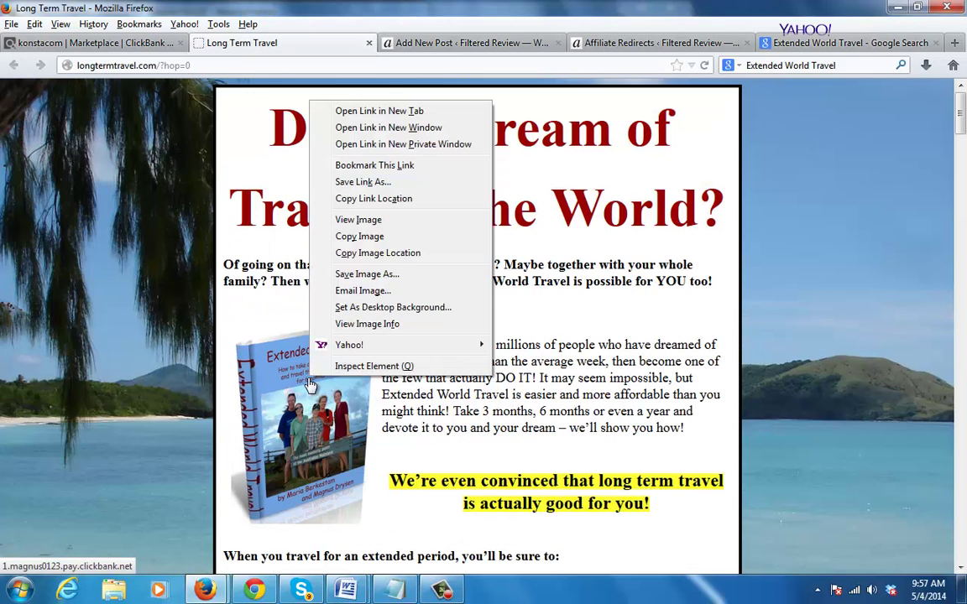
click(362, 274)
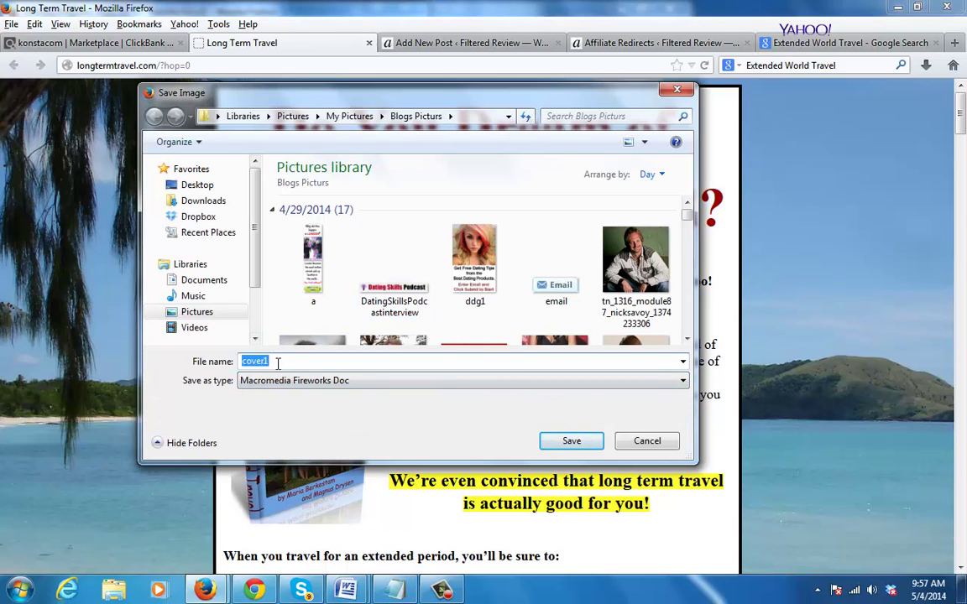
text(Download the Extended World Travel Live Your Dreams)
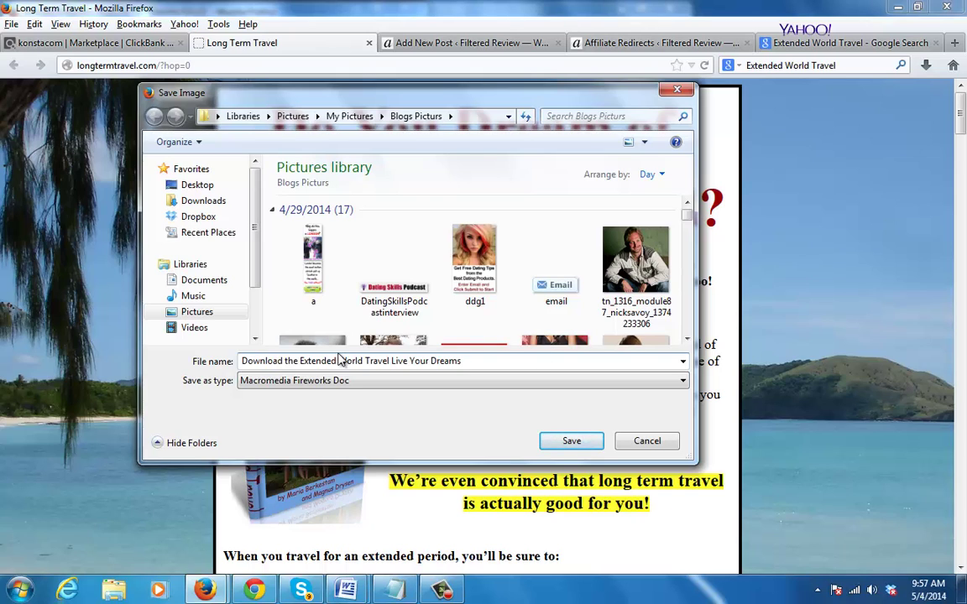
drag(301, 361, 69, 376)
key(BackSpace)
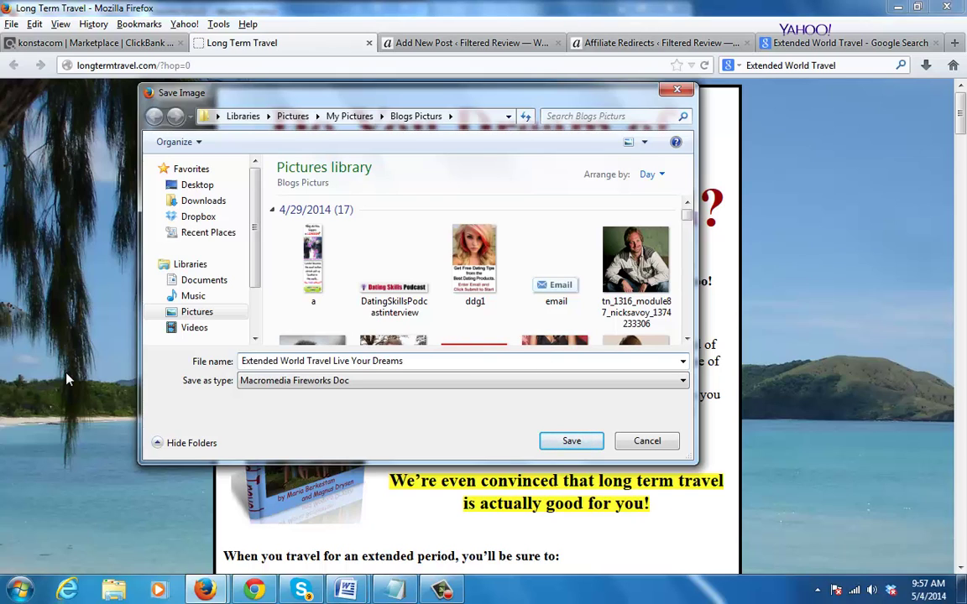
click(186, 188)
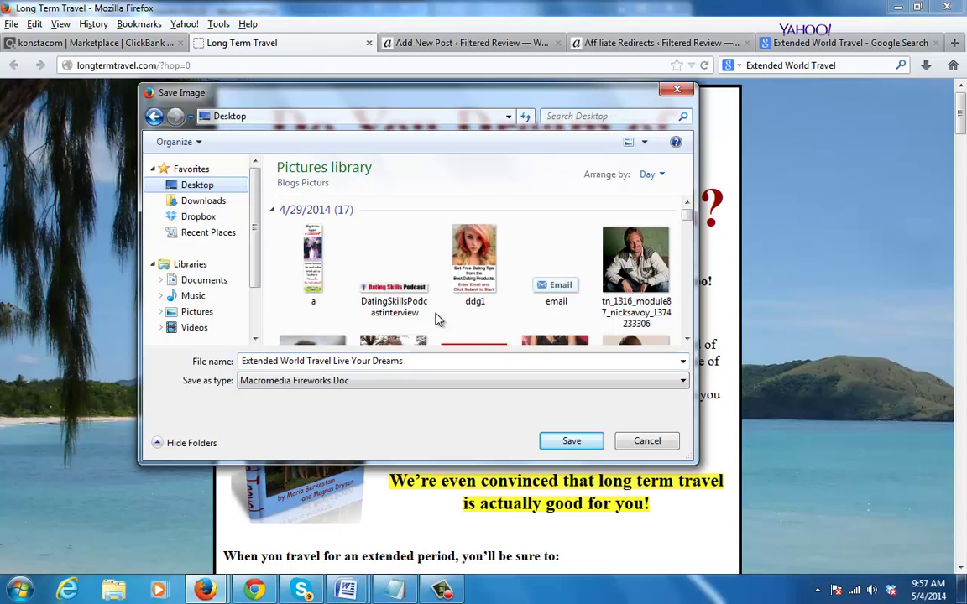
click(440, 366)
click(571, 440)
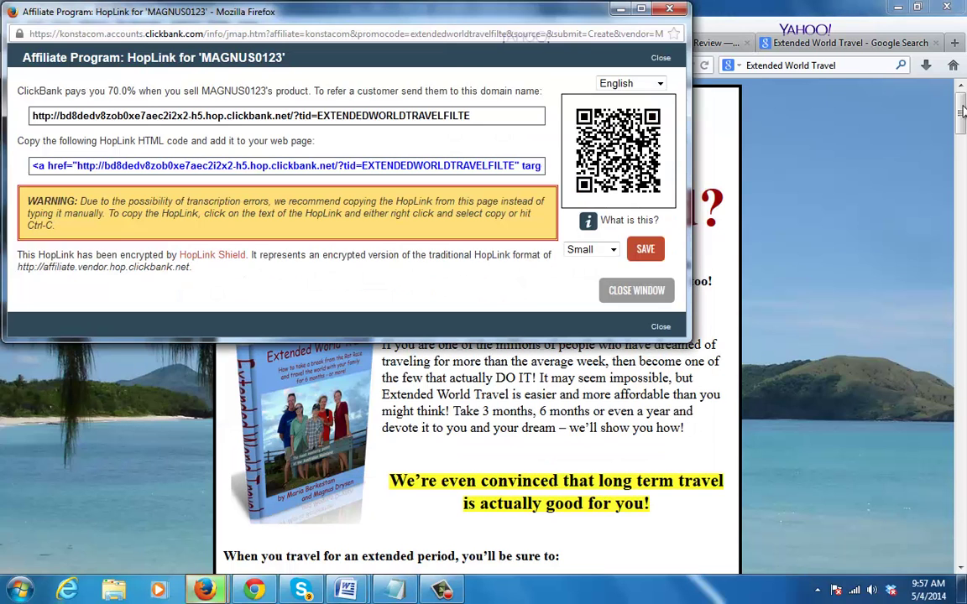
Close the HopLink popup and save the large cover image as ExtendedWorldTravelbook
click(668, 10)
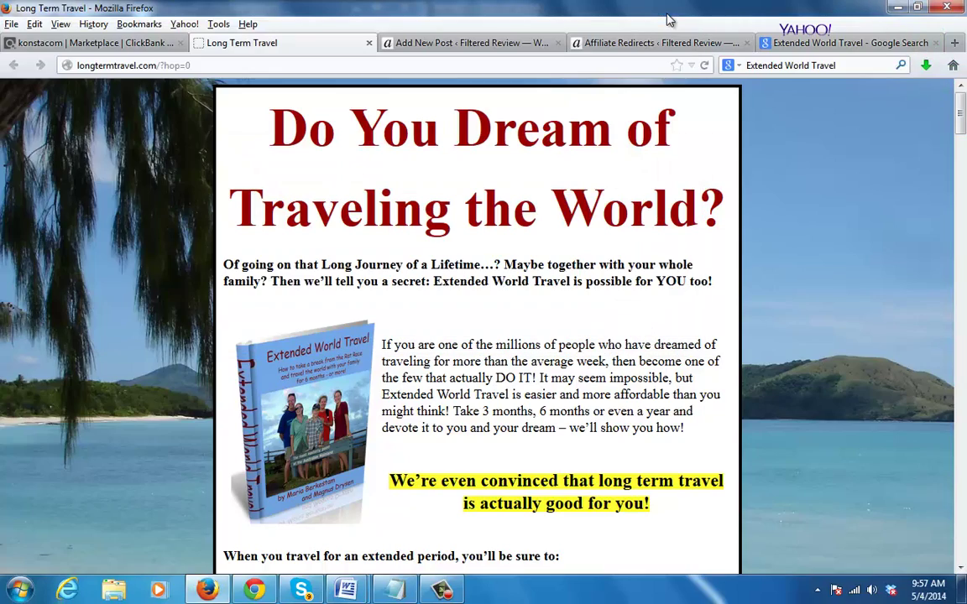
drag(963, 130, 964, 446)
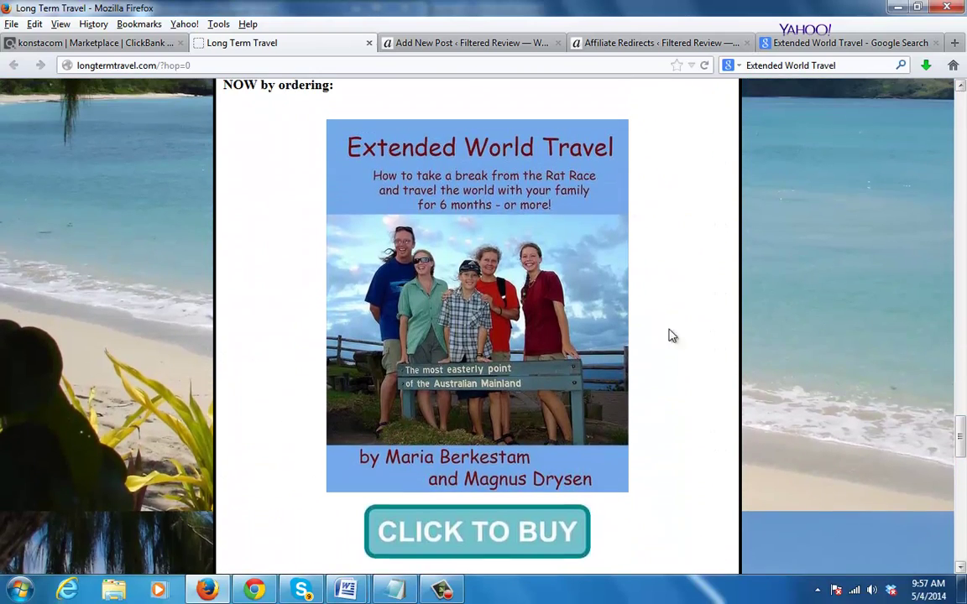
right_click(467, 242)
click(521, 302)
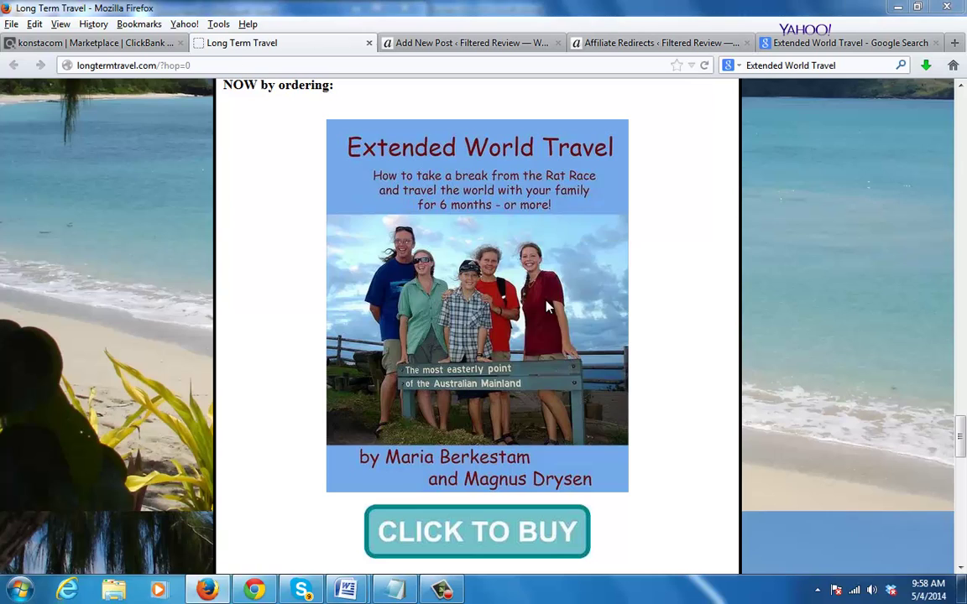
click(572, 441)
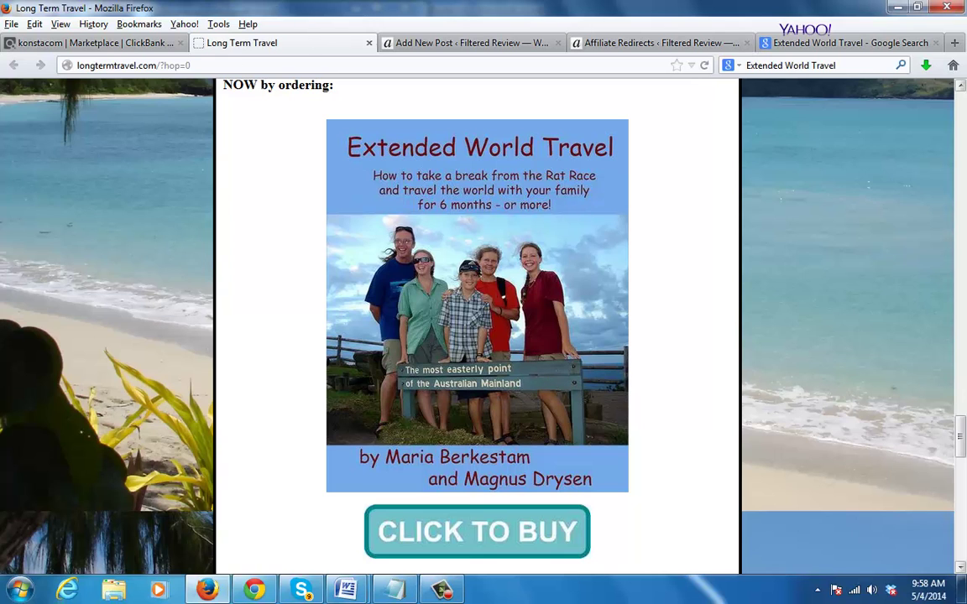
Return to the WordPress Add New Post editor
drag(963, 425, 962, 522)
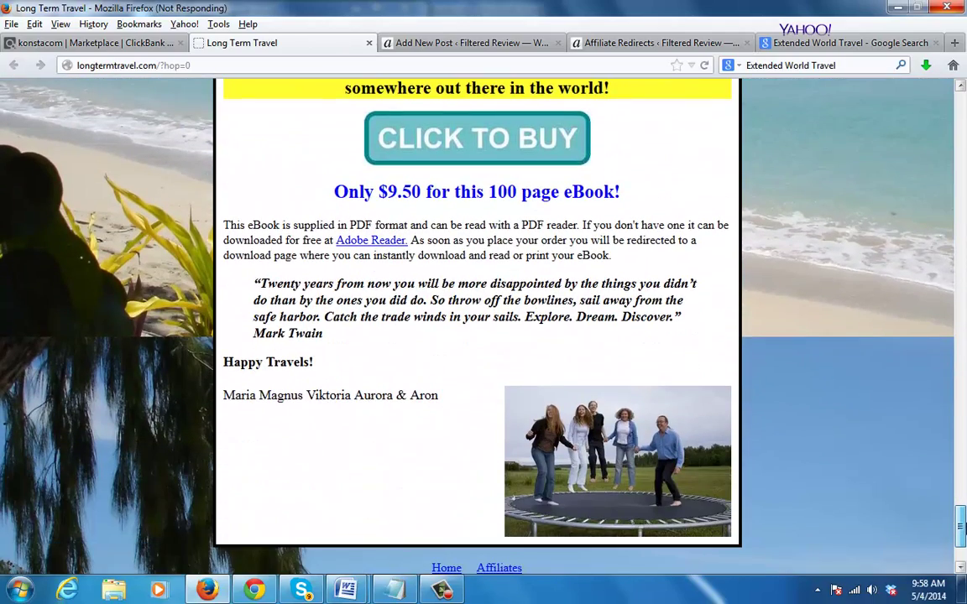
mouse_move(965, 436)
mouse_down()
mouse_move(962, 411)
mouse_move(962, 423)
mouse_up()
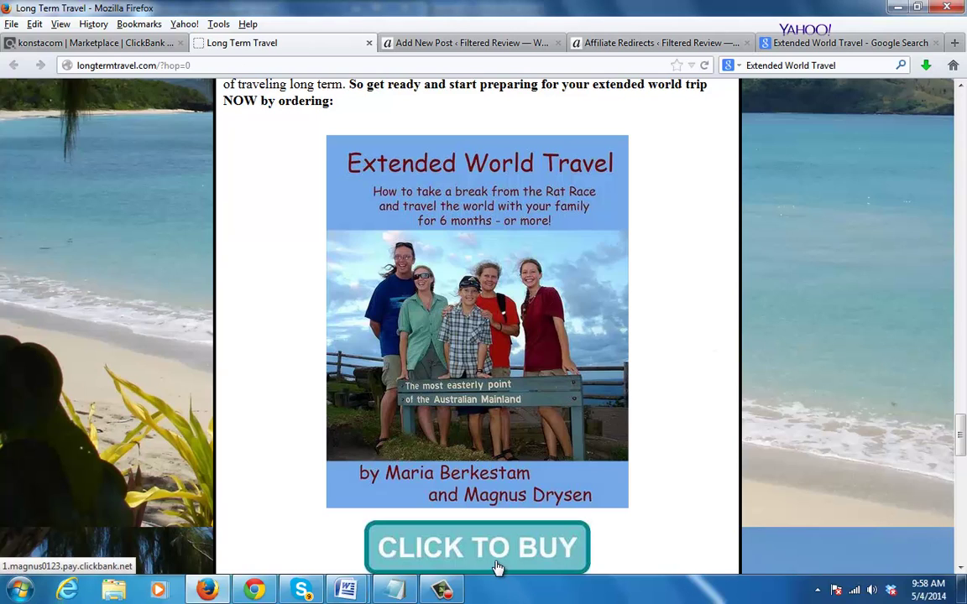
drag(959, 444, 959, 459)
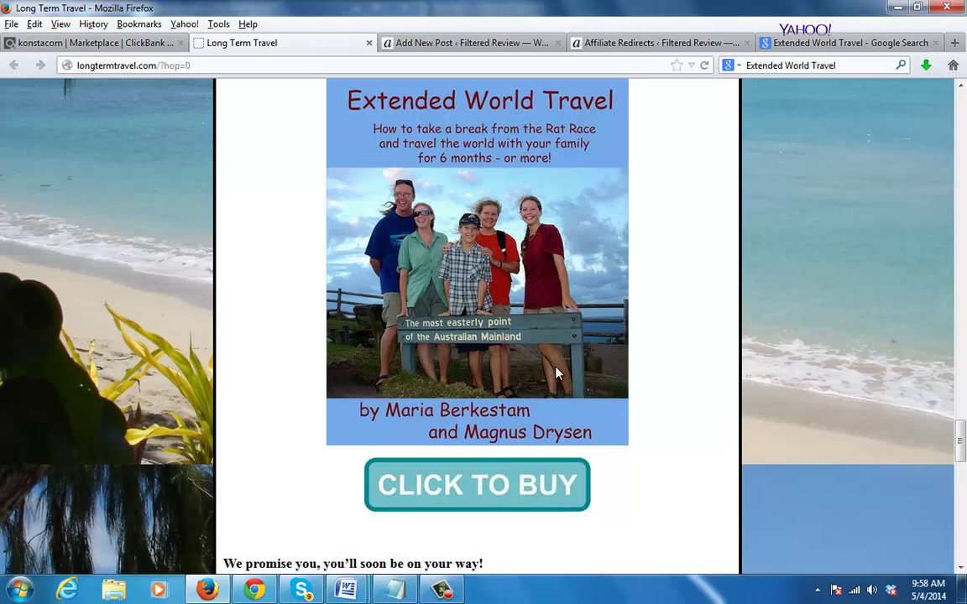
click(443, 50)
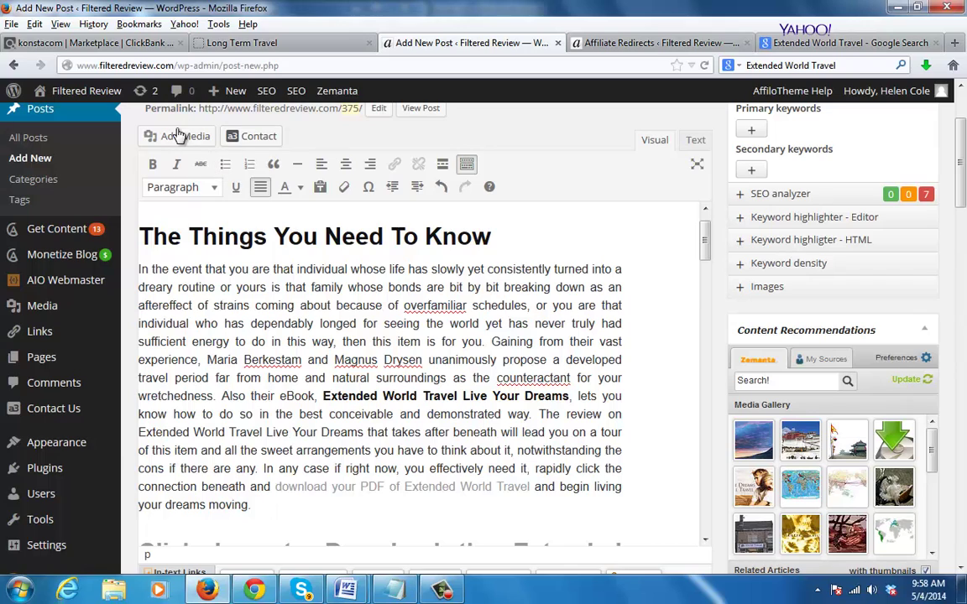
Upload 'Extended World Travel Live Your Dreams' and ExtendedWorldTravelbook from the Desktop to the media library
click(164, 134)
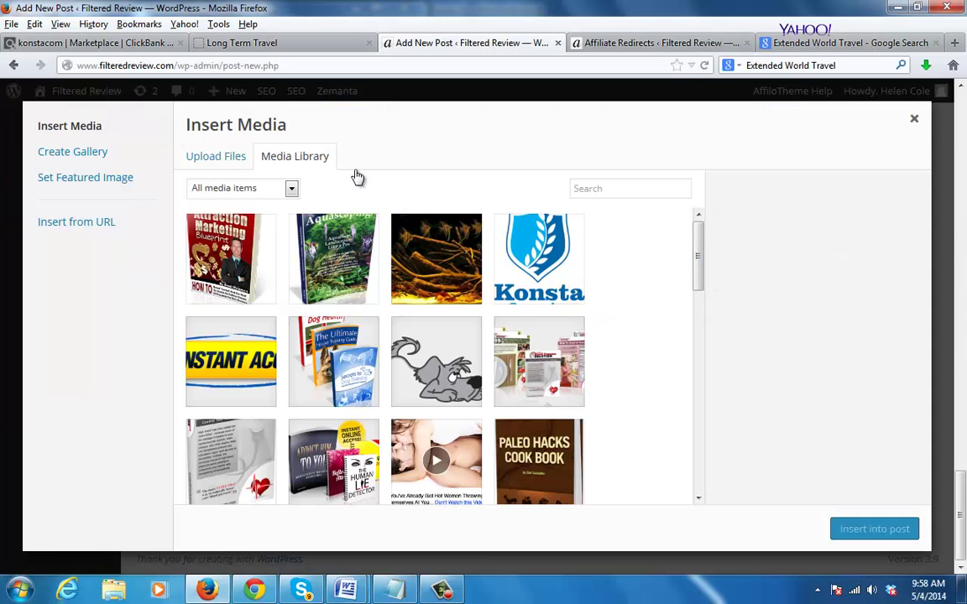
click(225, 157)
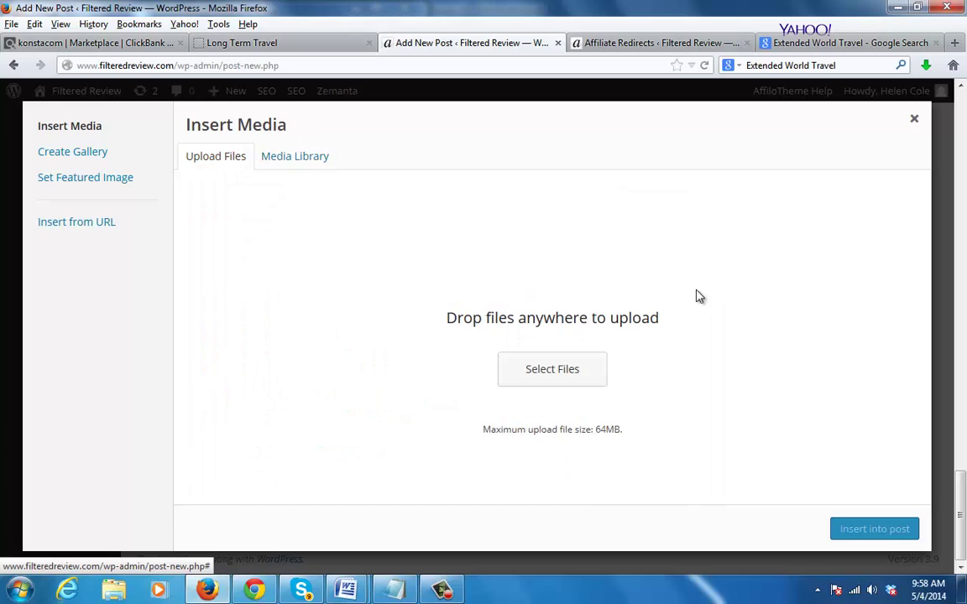
click(570, 376)
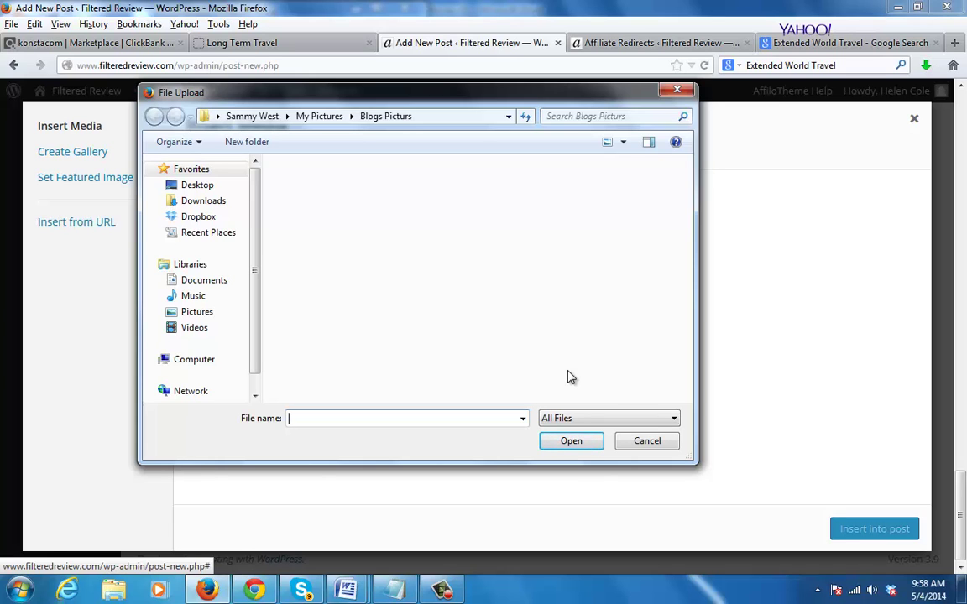
click(199, 187)
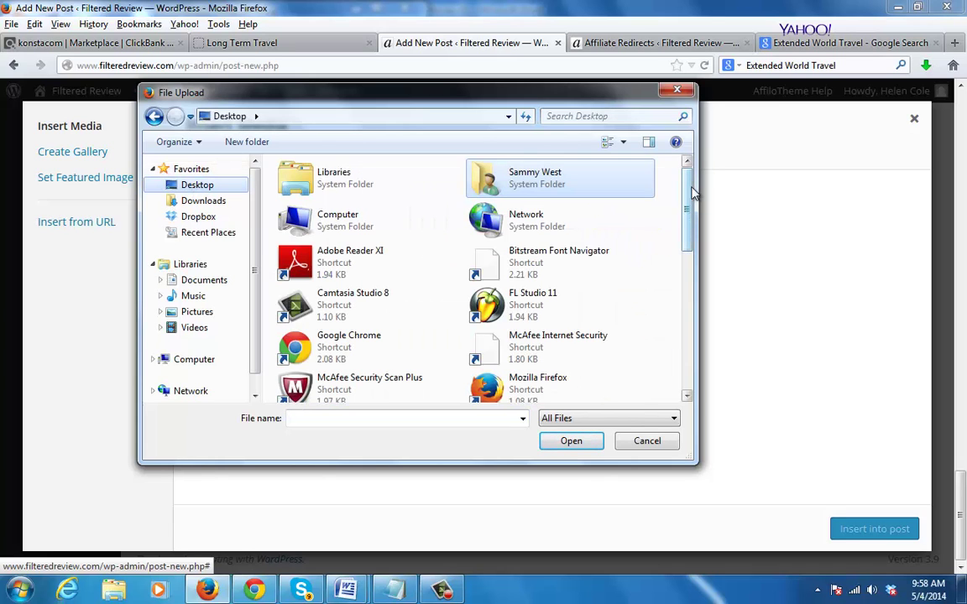
drag(693, 193, 690, 298)
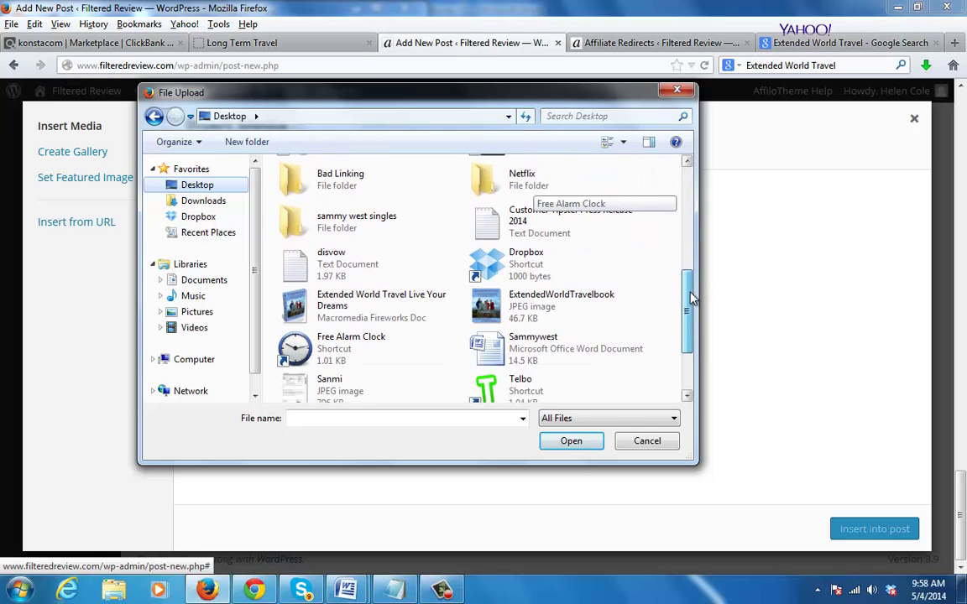
click(377, 302)
ctrl+click(554, 302)
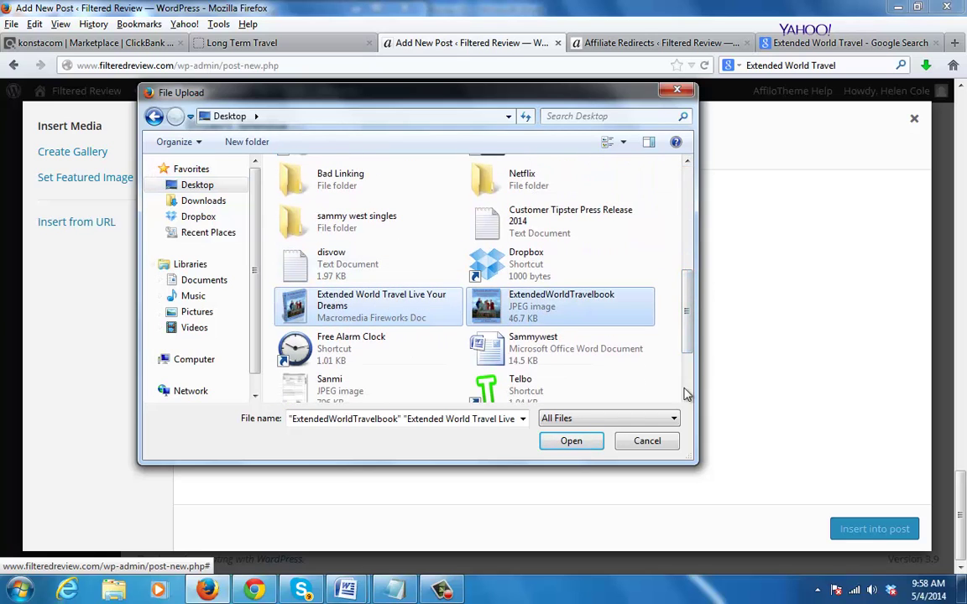
click(573, 442)
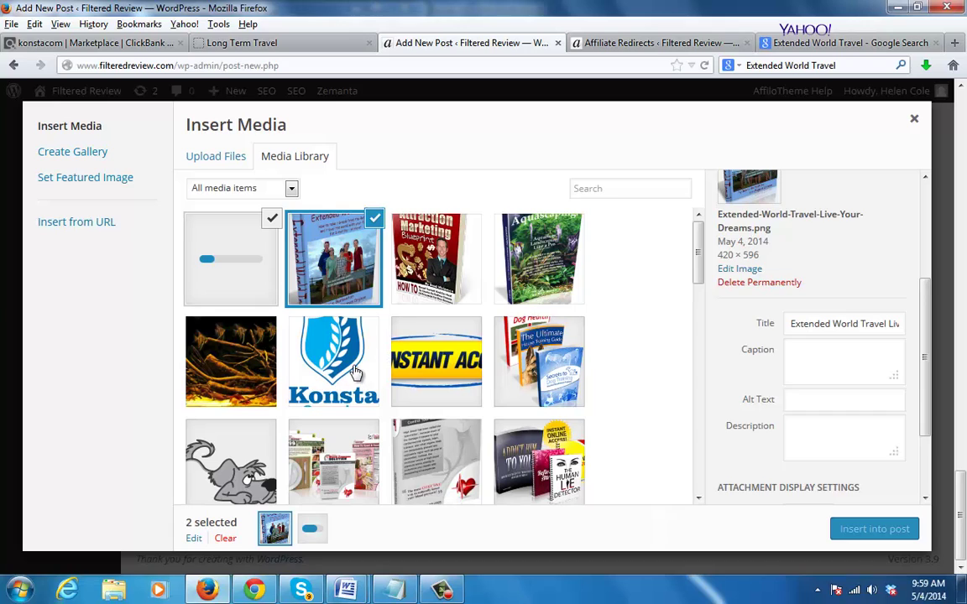
Insert the uploaded Extended World Travel cover into the post, right-aligned at Medium 211 × 300
click(353, 326)
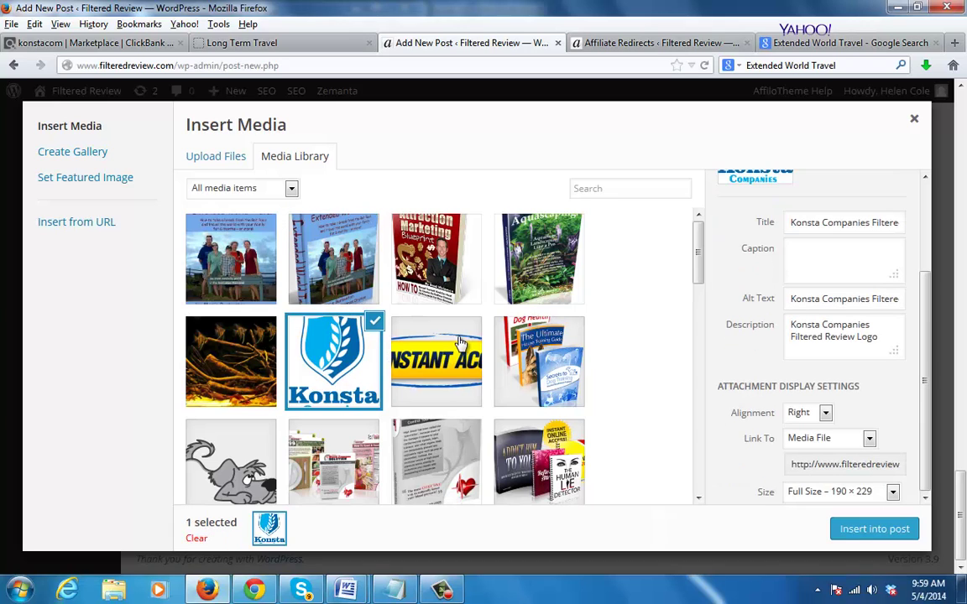
click(415, 323)
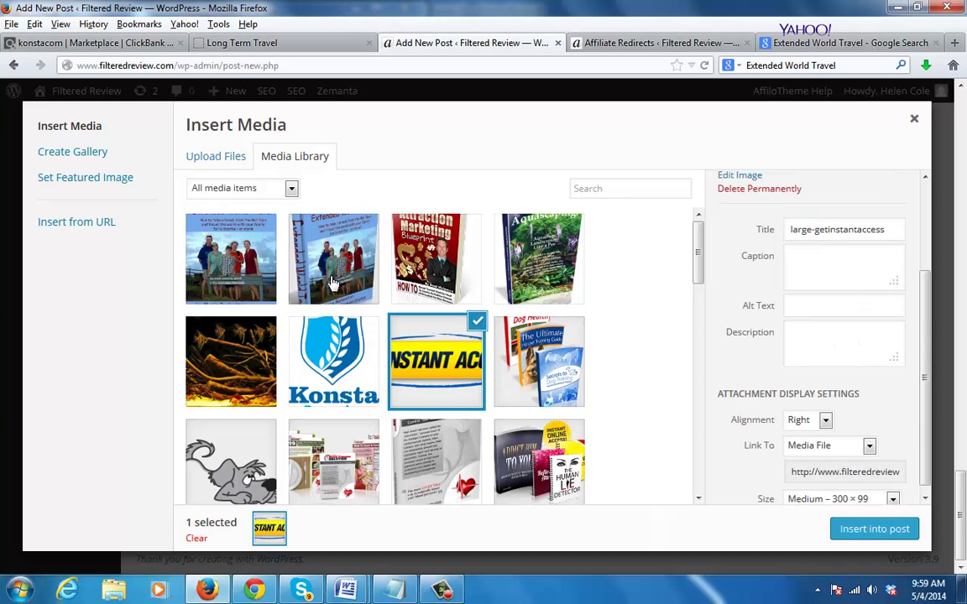
click(294, 422)
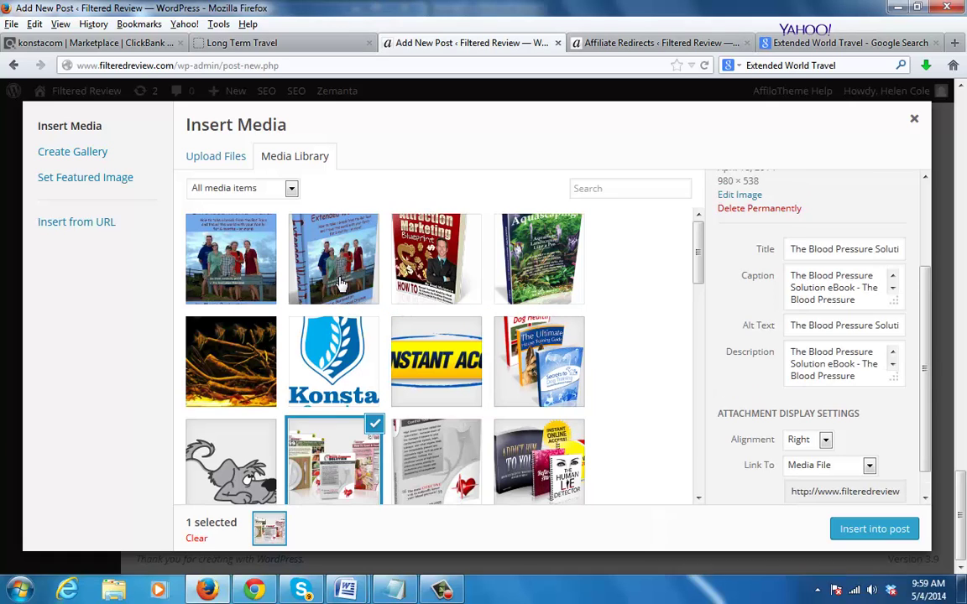
click(342, 284)
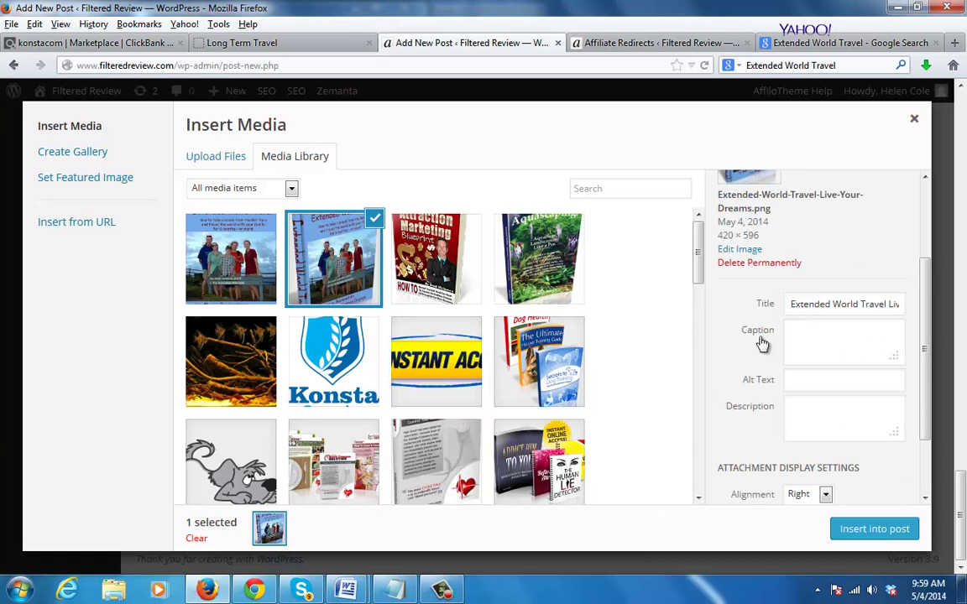
click(872, 323)
click(891, 307)
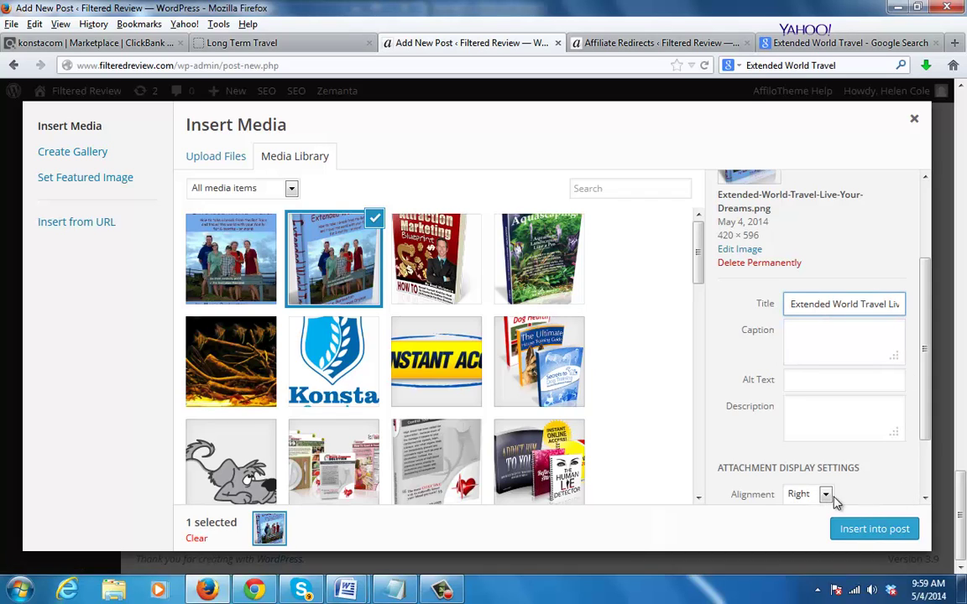
scroll(911, 374, down, 1)
scroll(931, 420, up, 3)
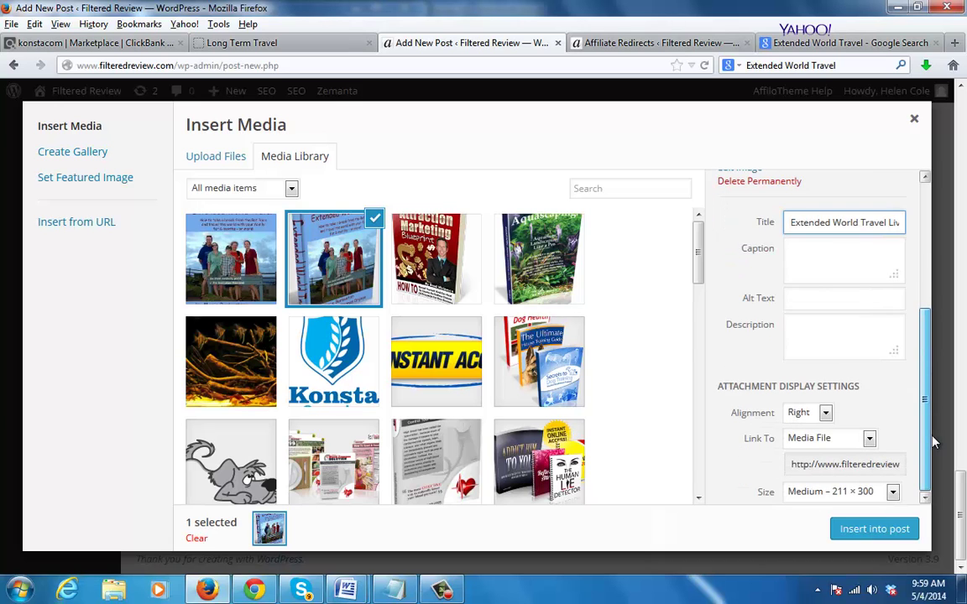
drag(943, 294, 939, 282)
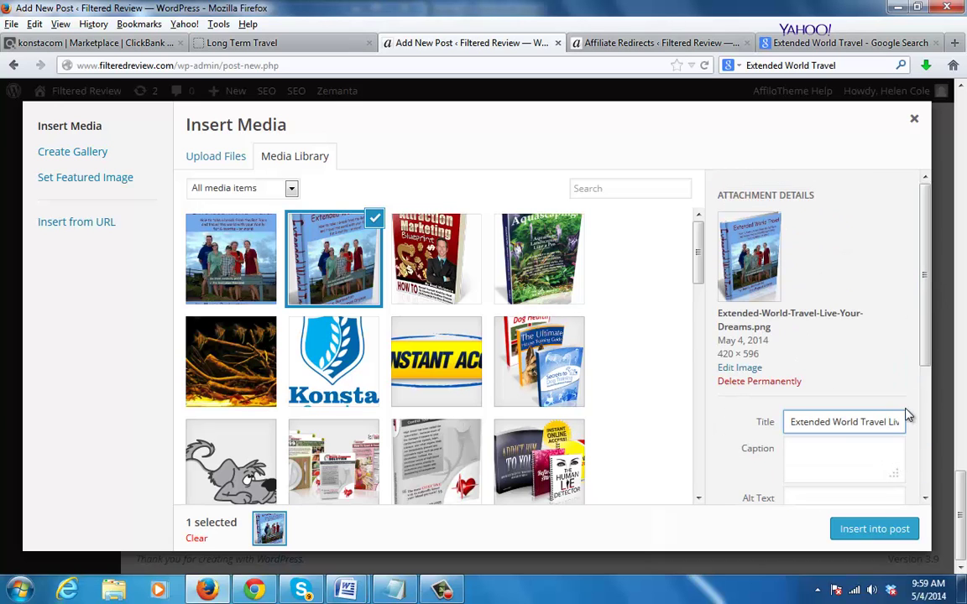
click(889, 536)
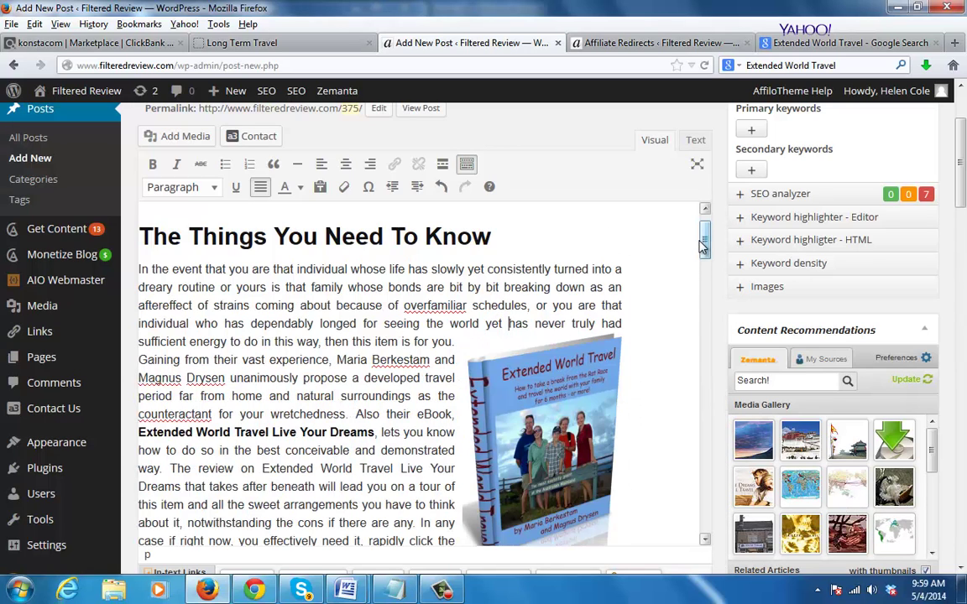
Select the book cover in the post and open its Image Details settings
mouse_move(704, 238)
mouse_down()
mouse_move(706, 259)
mouse_move(706, 244)
mouse_up()
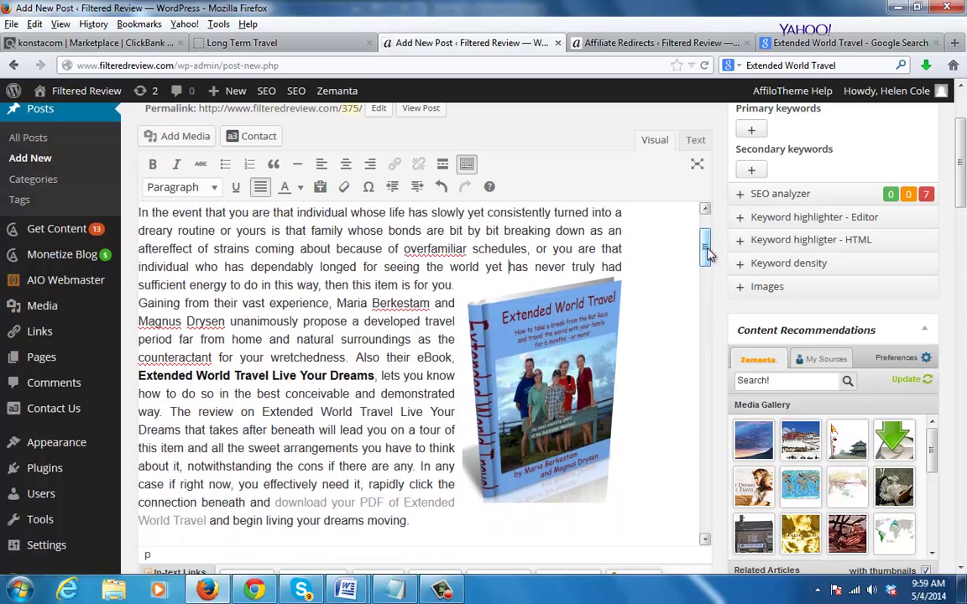
drag(546, 344, 411, 249)
click(522, 349)
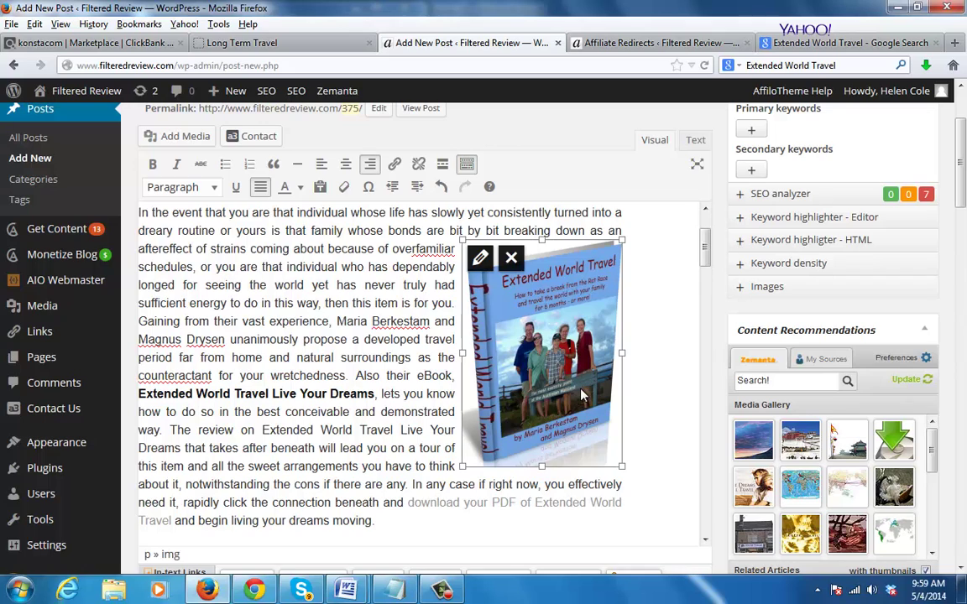
drag(707, 256, 706, 239)
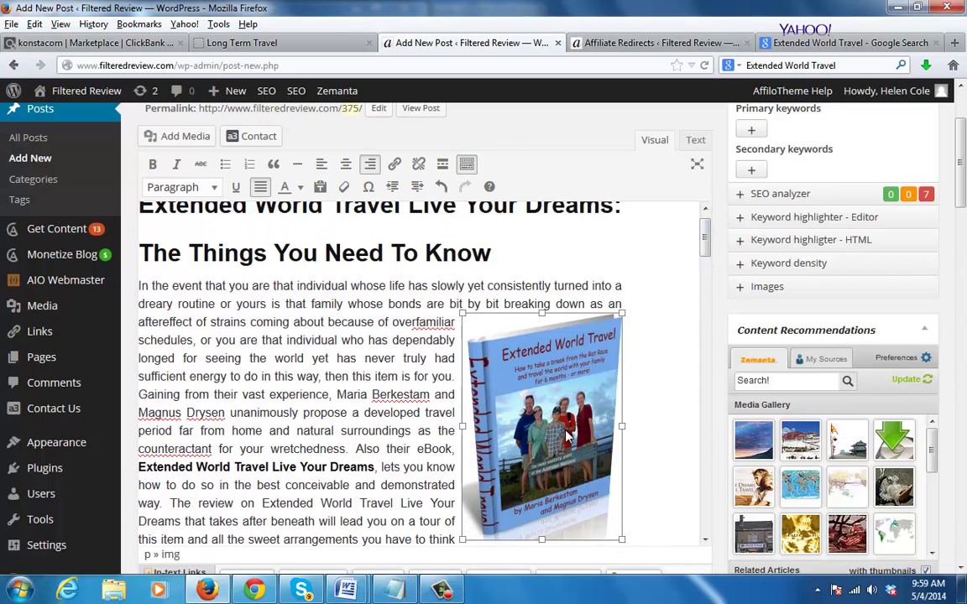
mouse_move(483, 336)
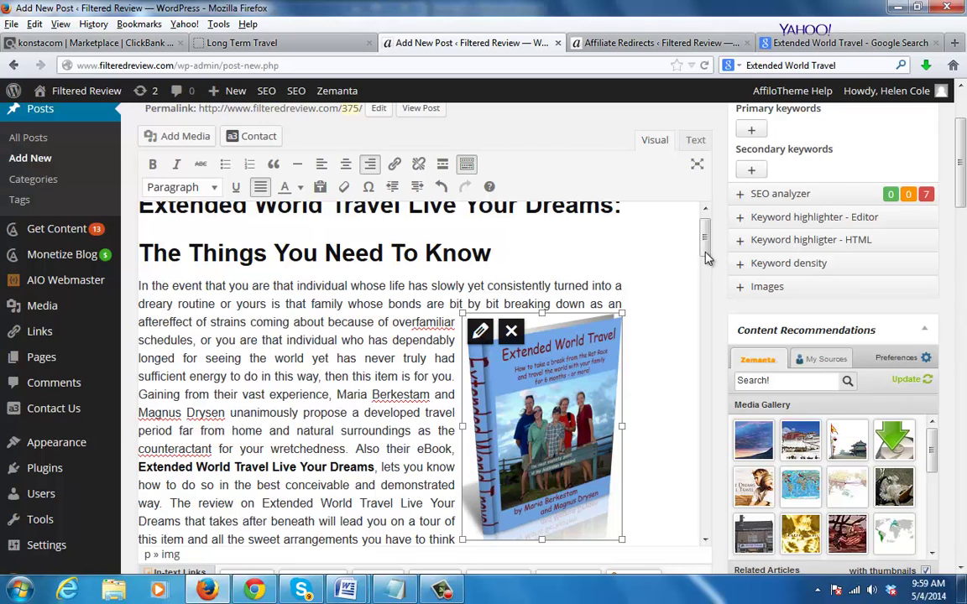
drag(706, 235, 707, 295)
drag(498, 312, 329, 265)
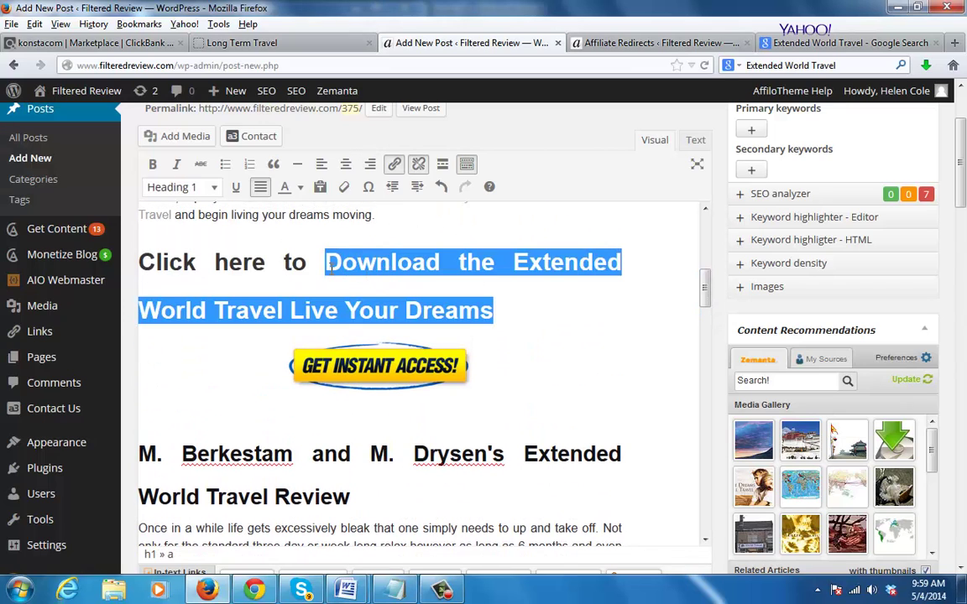
click(333, 215)
drag(703, 310, 686, 273)
click(537, 335)
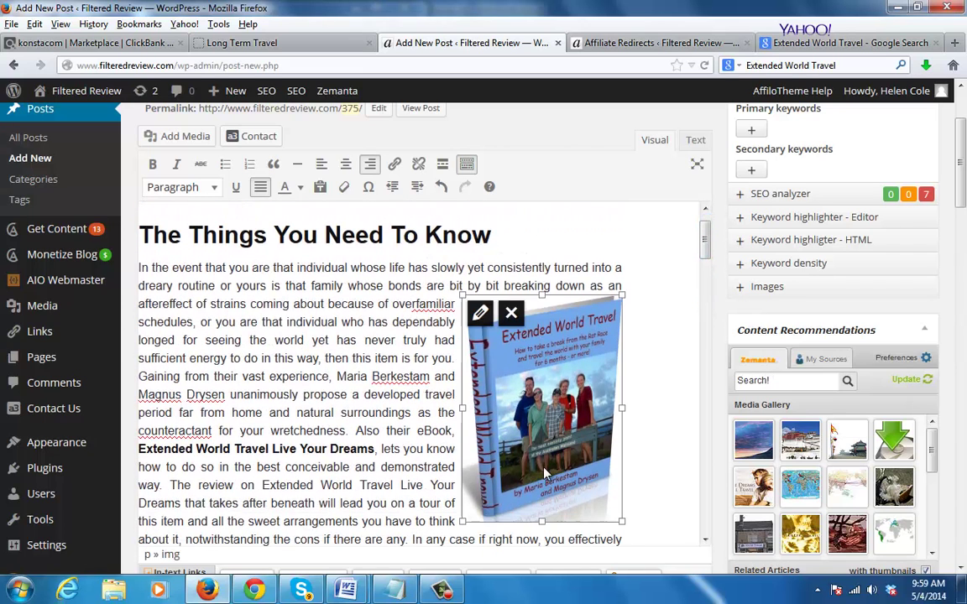
click(483, 317)
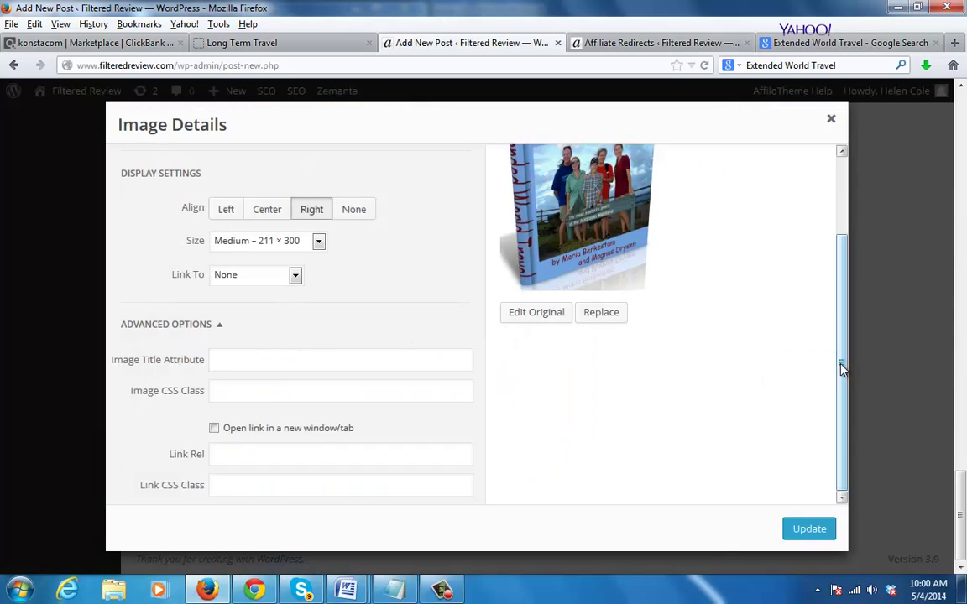
Reposition the book cover beside the opening paragraph and reopen its image settings
drag(841, 364, 840, 313)
click(414, 183)
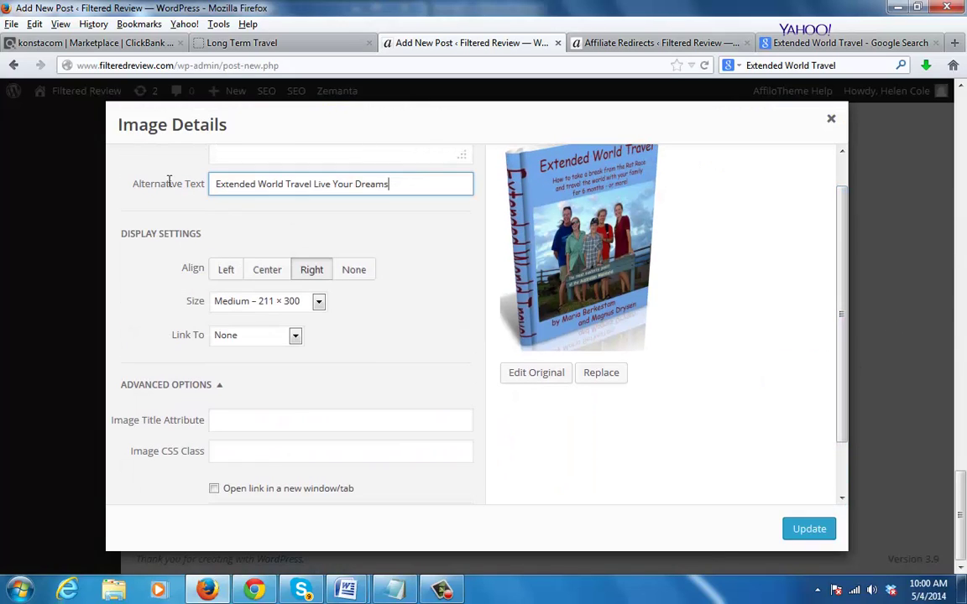
key(ctrl+a)
click(21, 182)
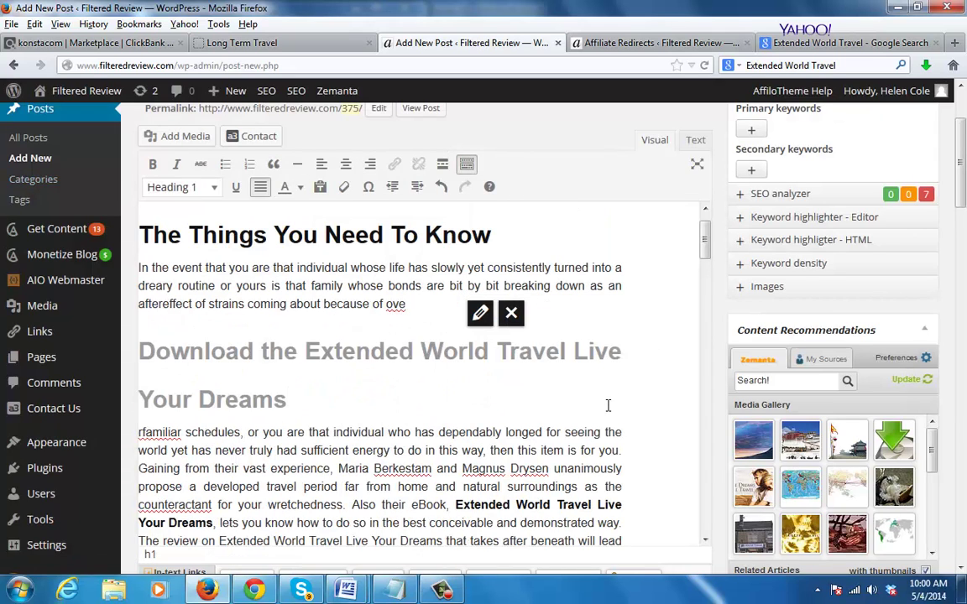
drag(608, 405, 625, 335)
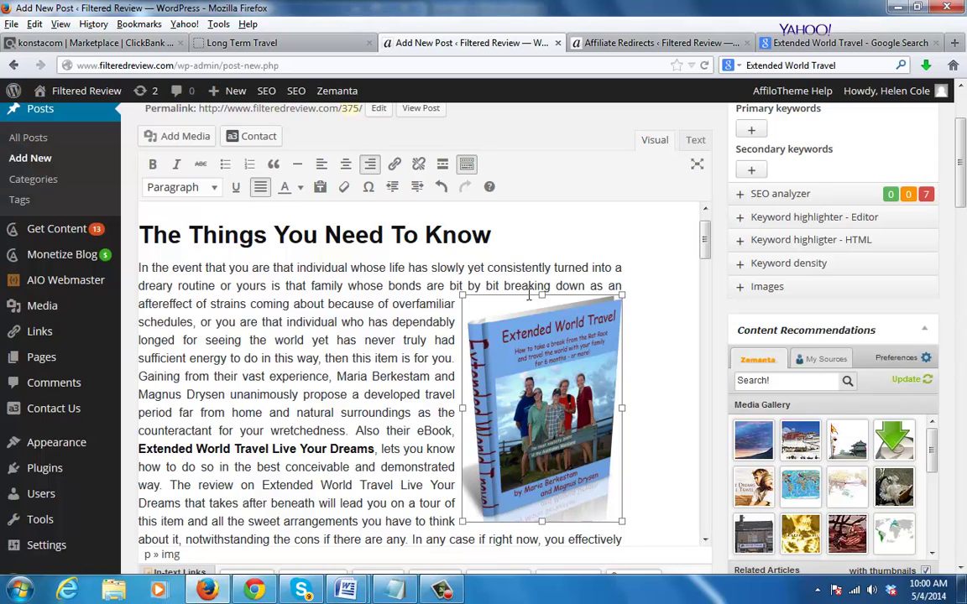
click(472, 269)
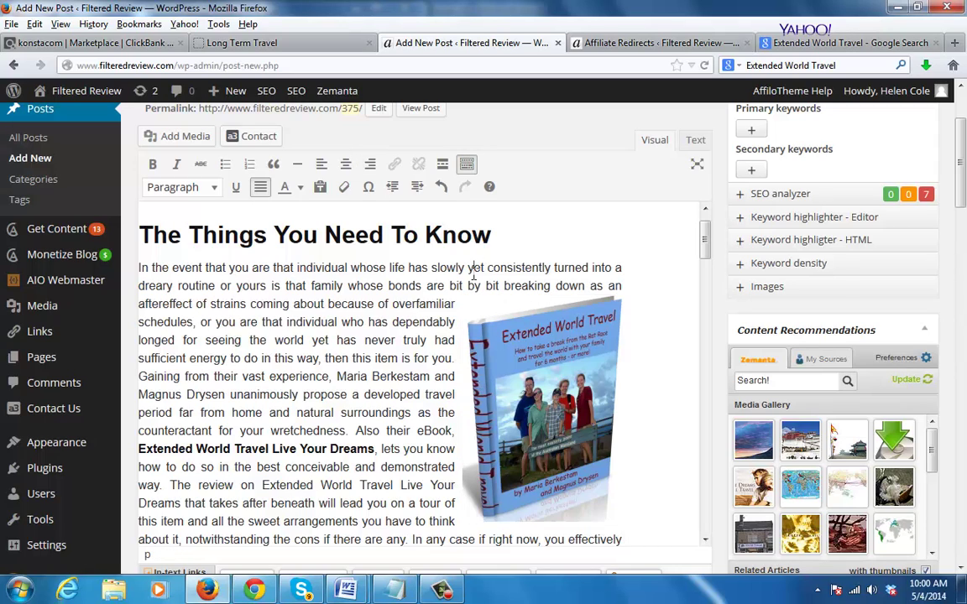
click(474, 317)
click(485, 315)
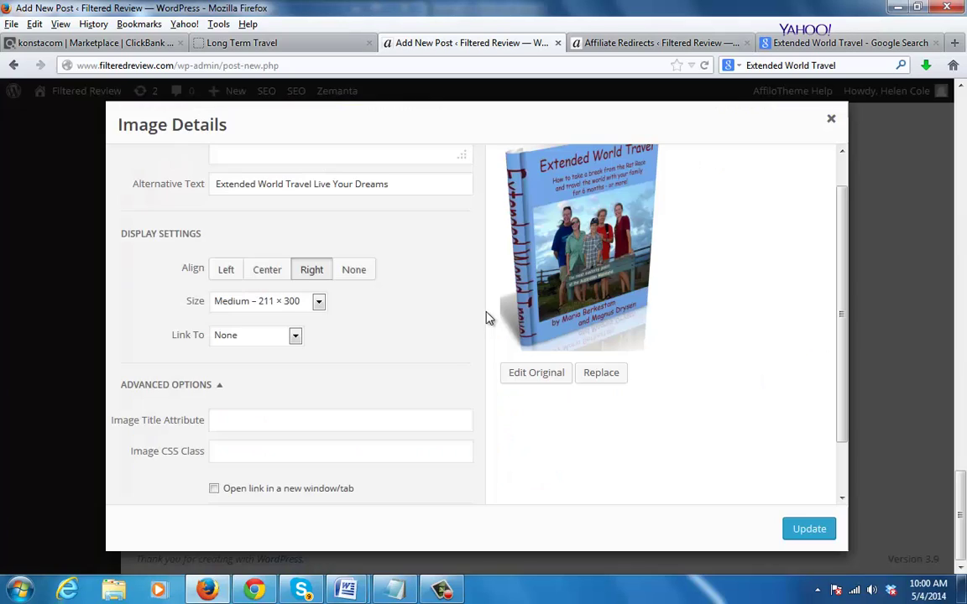
Set the cover's alt text and title to 'Download the Extended World Travel Live Your Dreams', opening in a new tab
drag(404, 184, 110, 204)
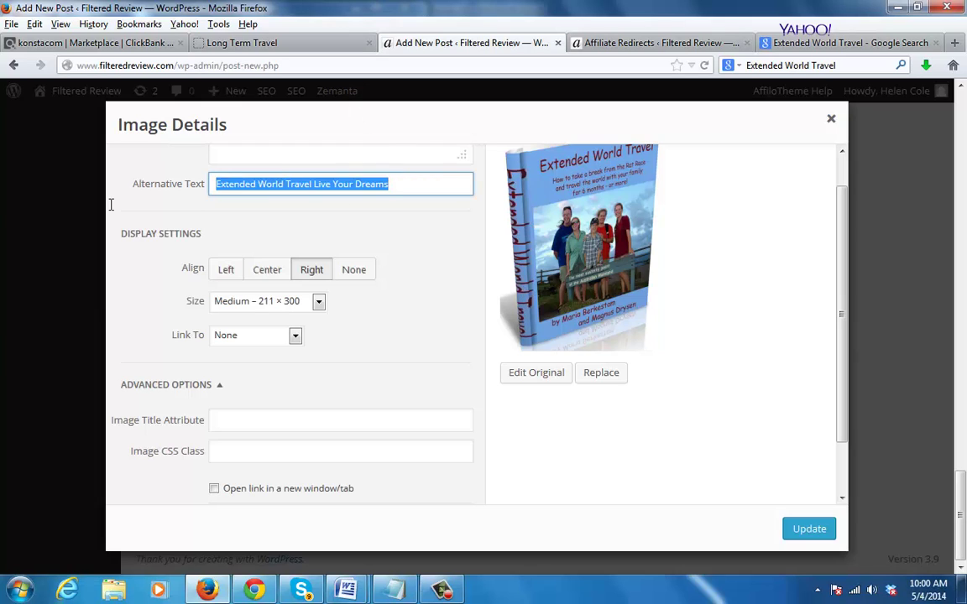
text(Download the Extended World Travel Live Your Dreams)
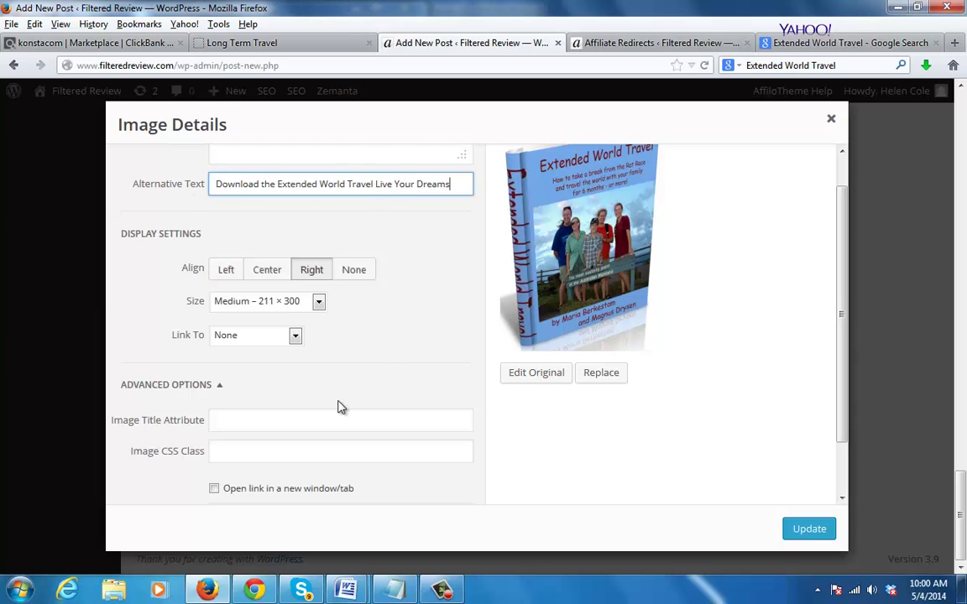
click(279, 421)
text(Download the Extended World Travel Live Your Dreams)
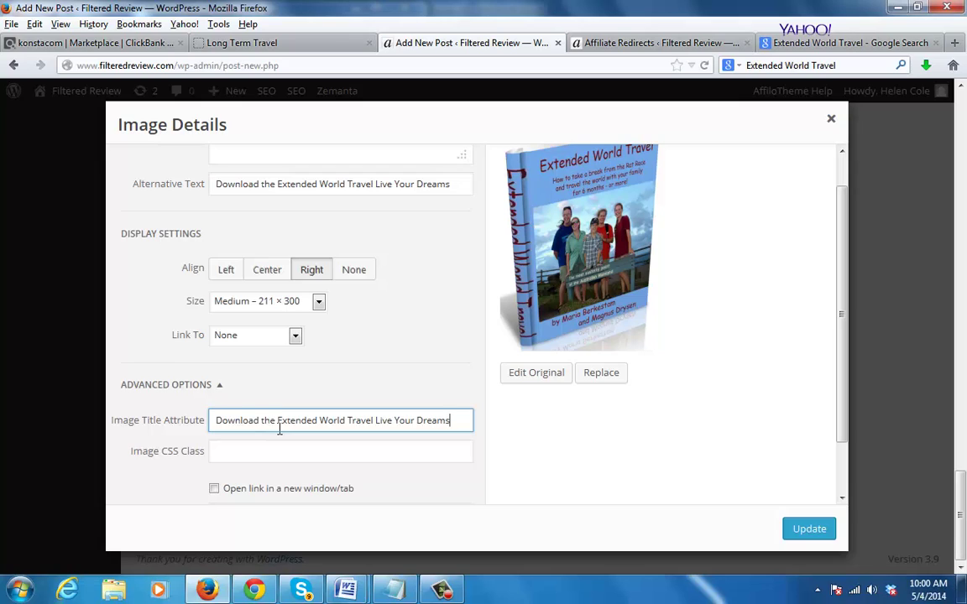
click(330, 490)
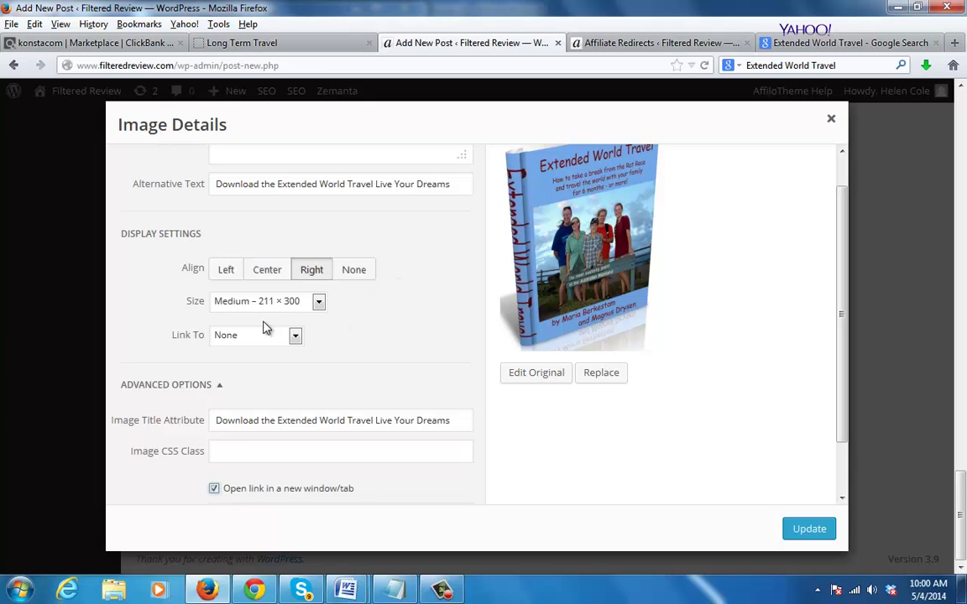
Link the cover to the extendedworldtravel redirect as a Custom URL and apply the changes
click(244, 335)
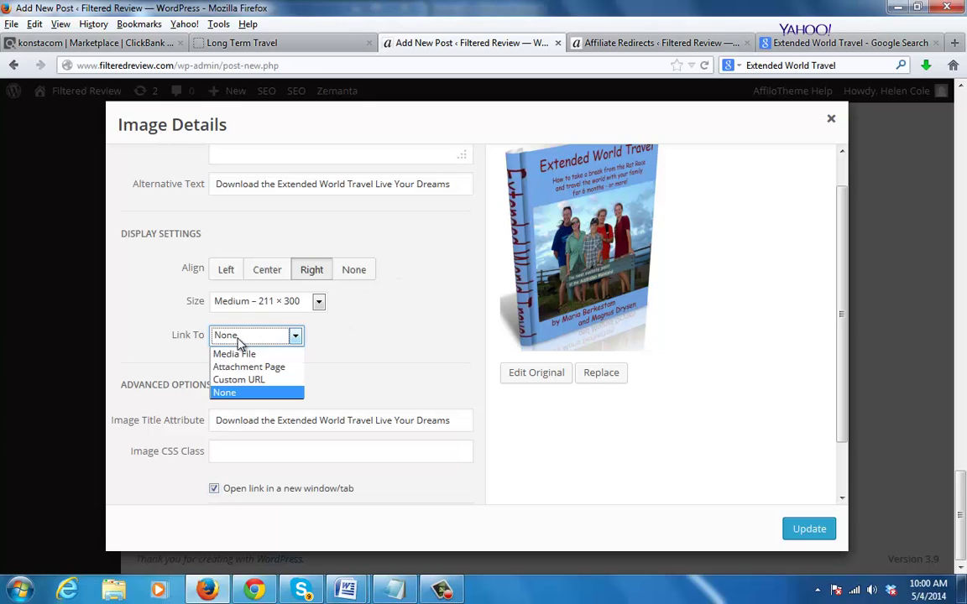
click(271, 380)
click(617, 48)
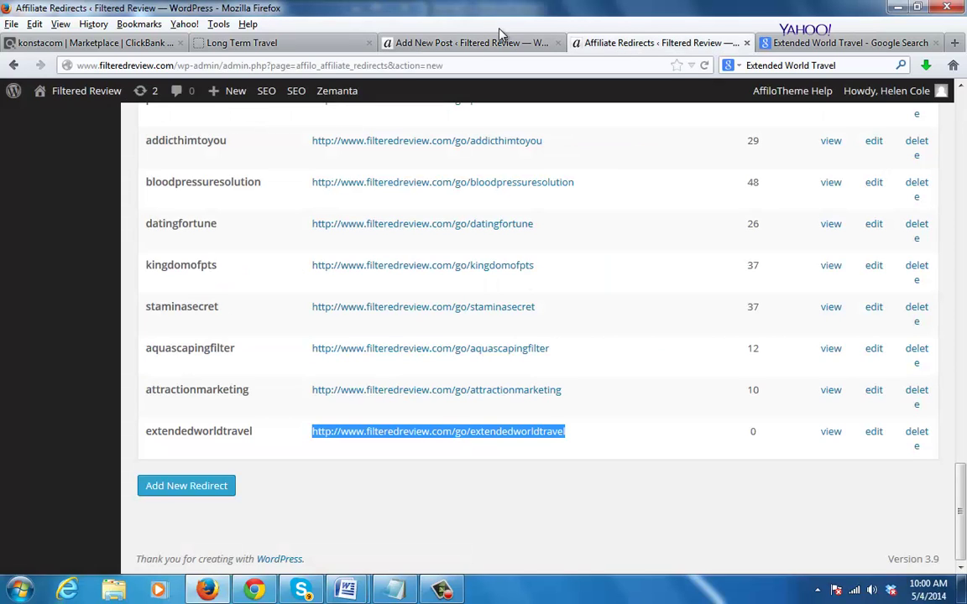
click(415, 42)
text(http://www.filteredreview.com/go/extendedworldtravel)
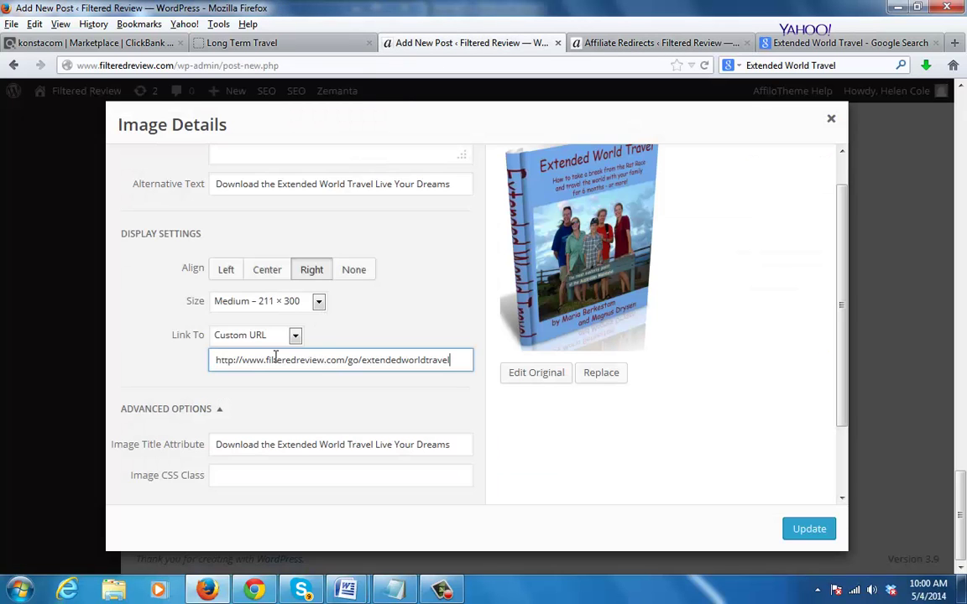
triple_click(311, 188)
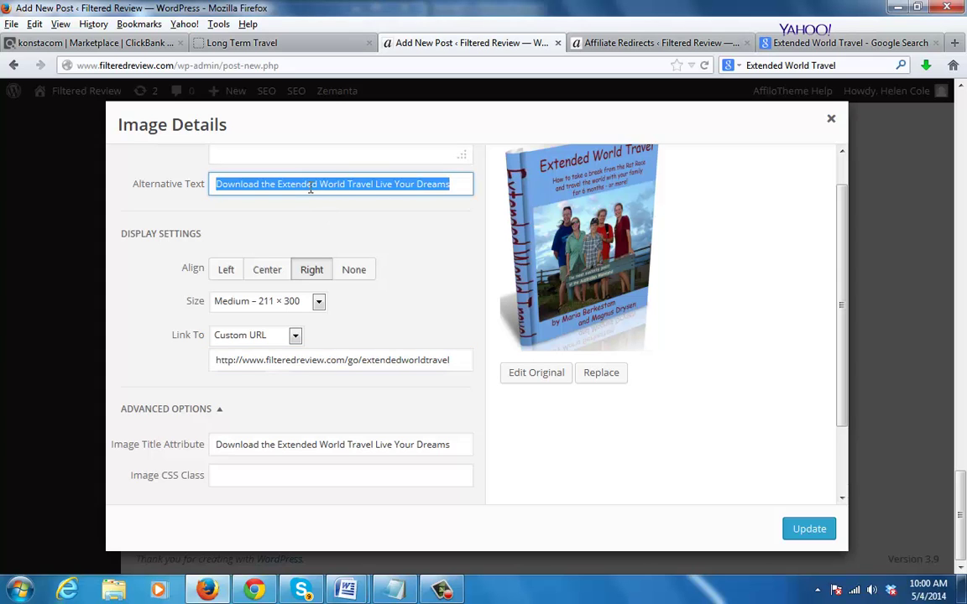
click(352, 182)
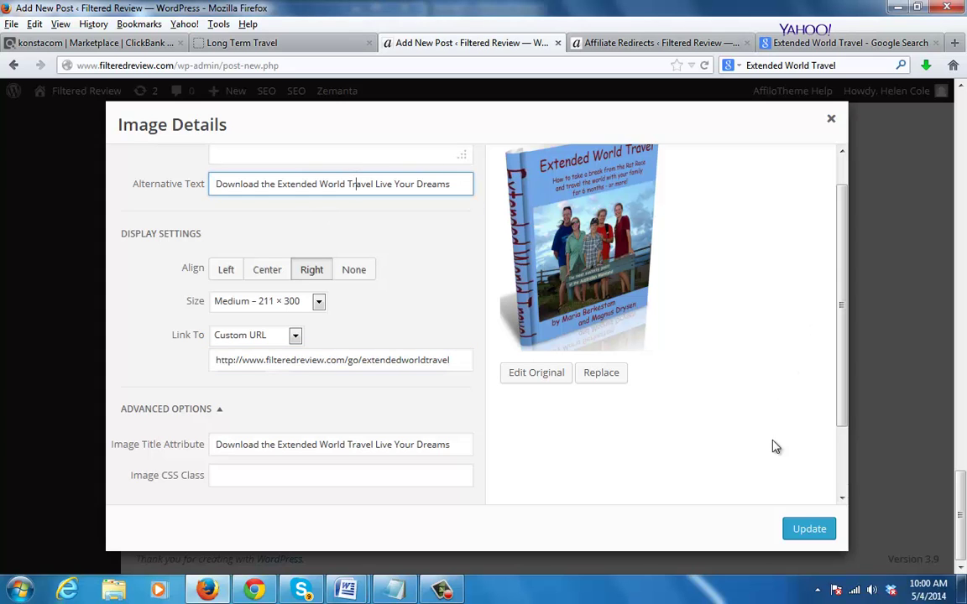
click(806, 530)
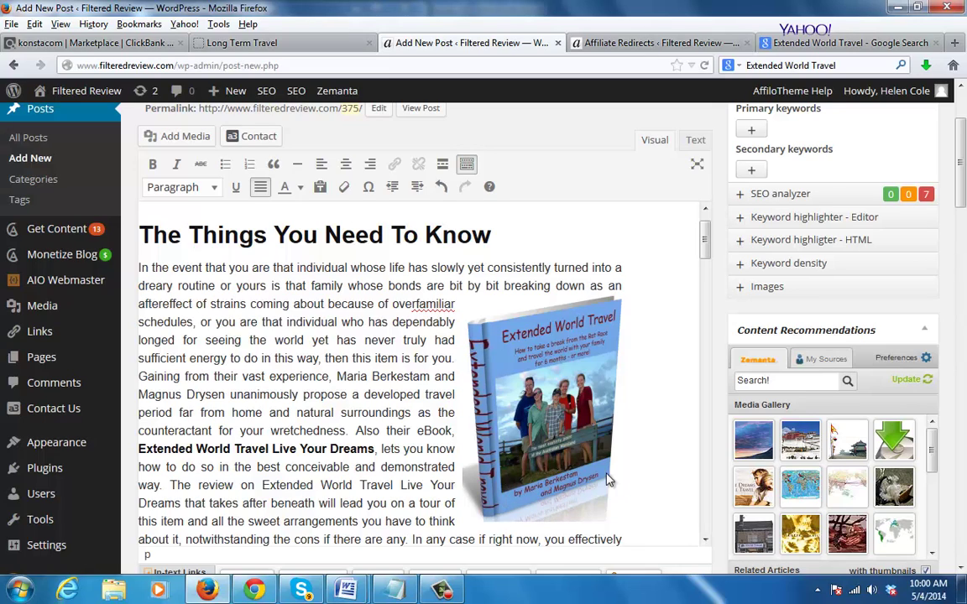
Insert ExtendedWorldTravelbook.jpg at Full Size 400 × 494 into the rodent-race paragraph after 'from'
drag(705, 252, 709, 381)
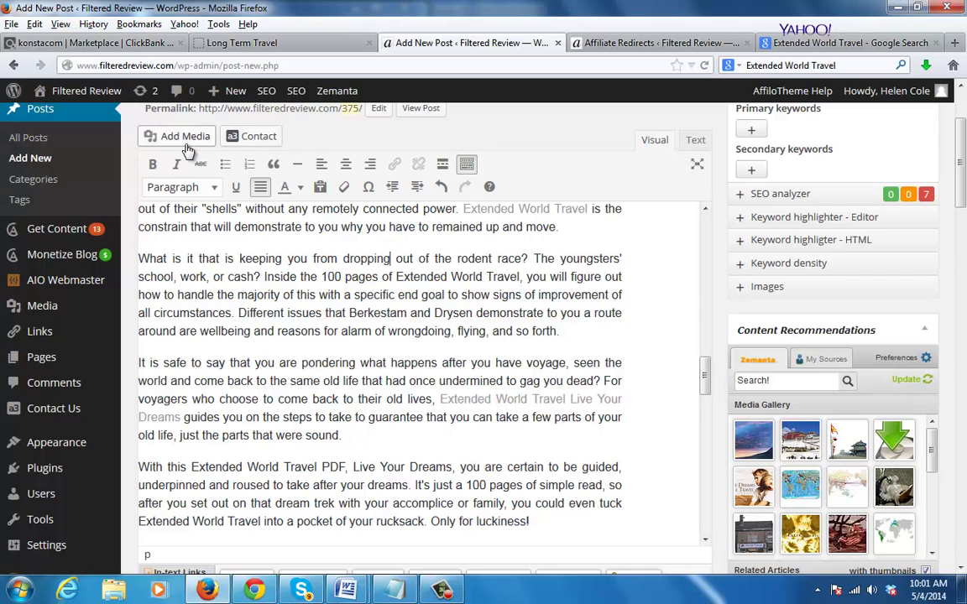
click(165, 136)
click(235, 251)
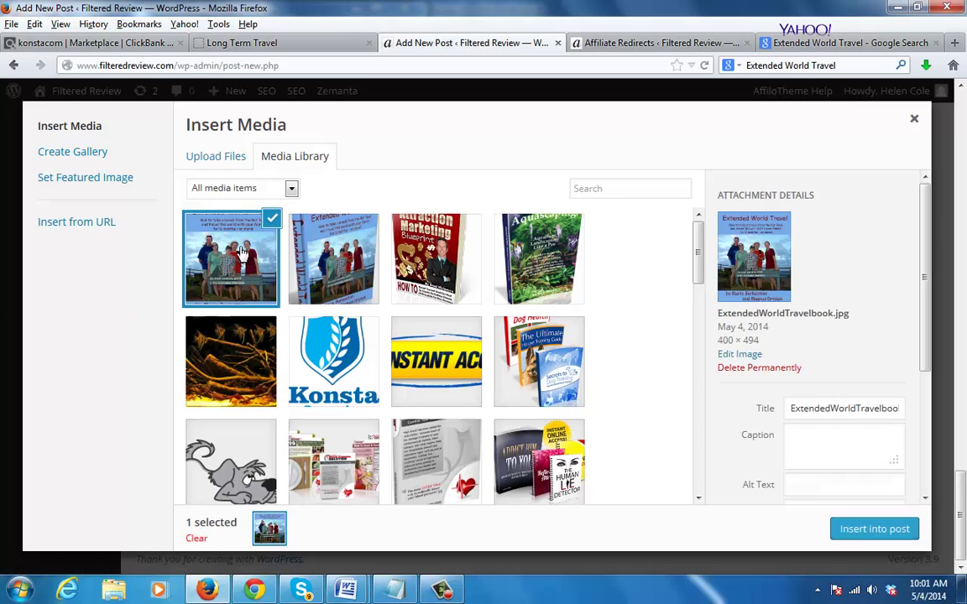
drag(923, 315, 924, 485)
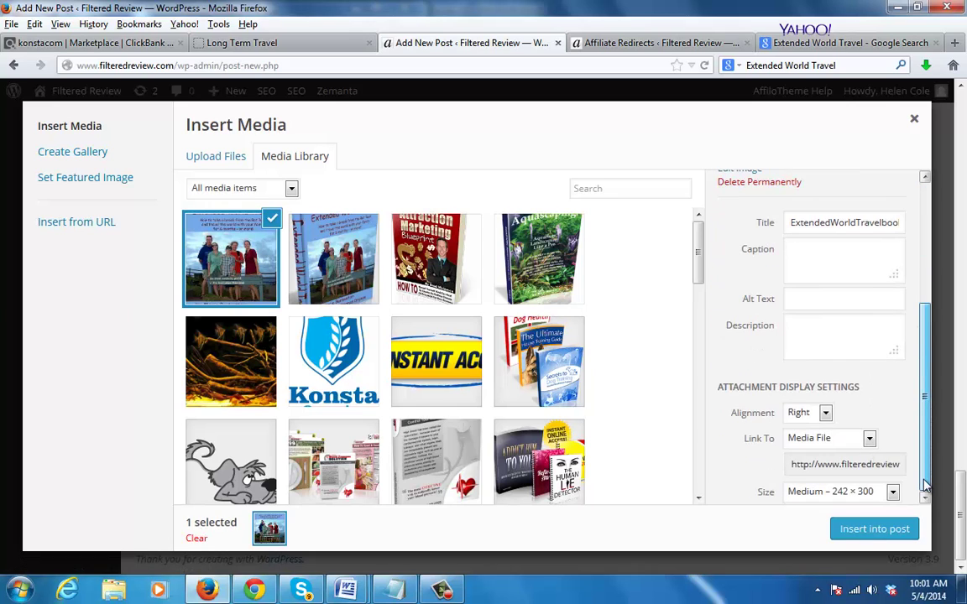
click(821, 495)
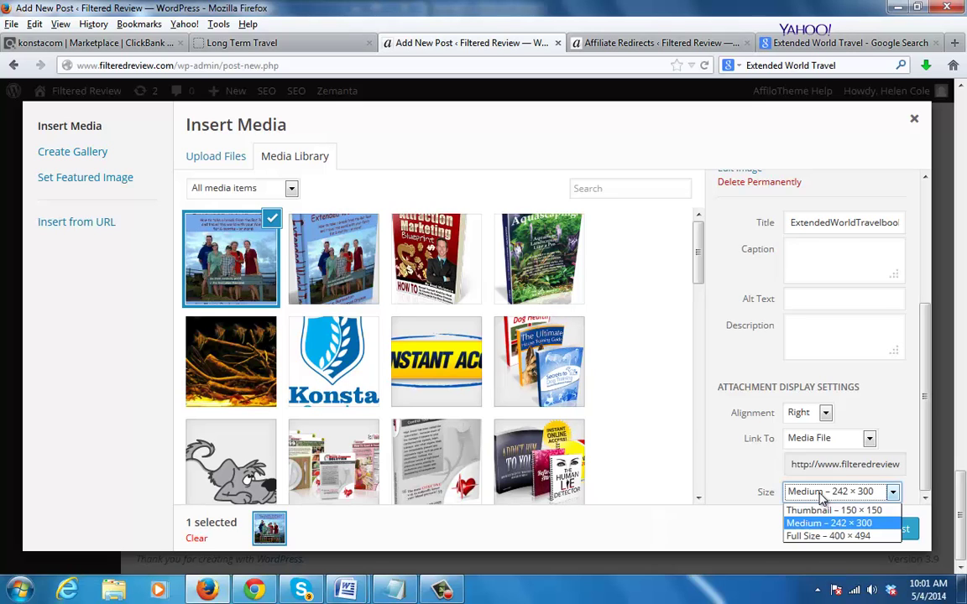
click(822, 536)
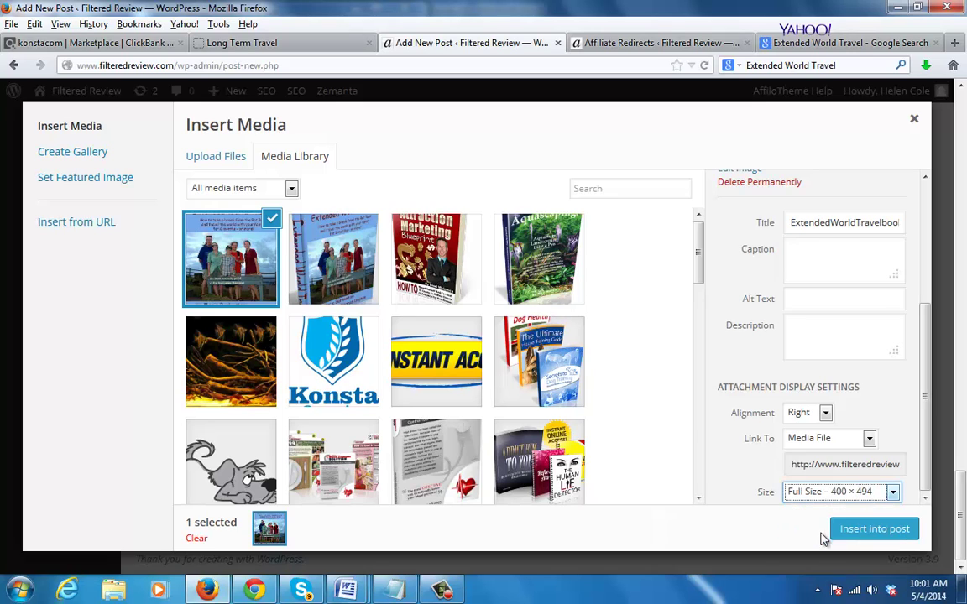
click(876, 530)
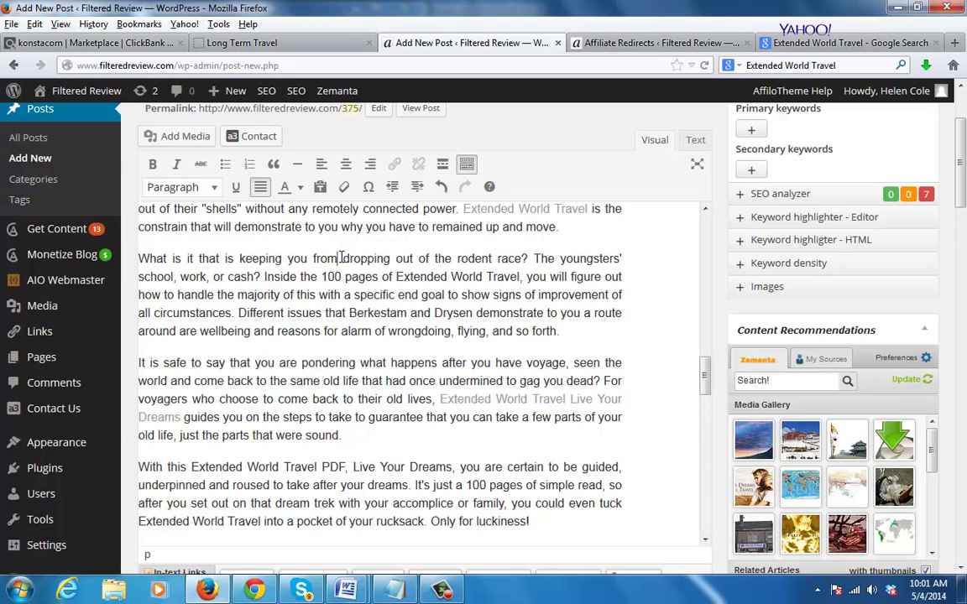
key(ctrl+v)
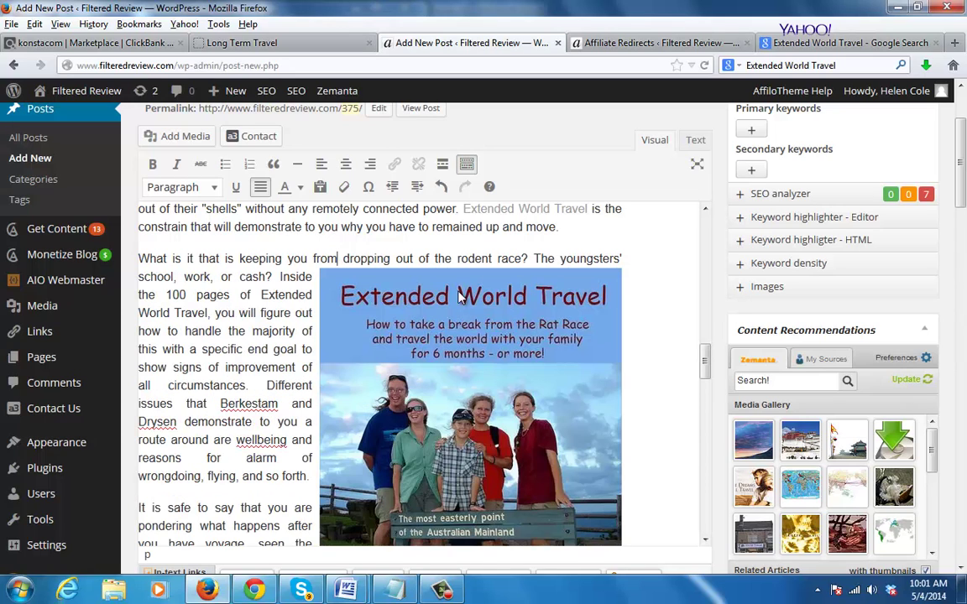
scroll(703, 371, down, 5)
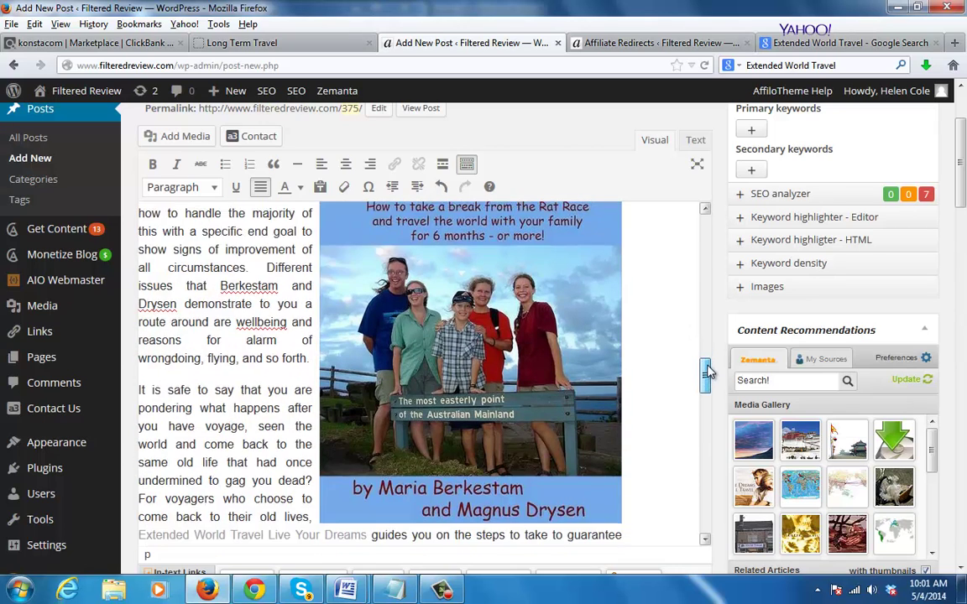
scroll(704, 374, up, 4)
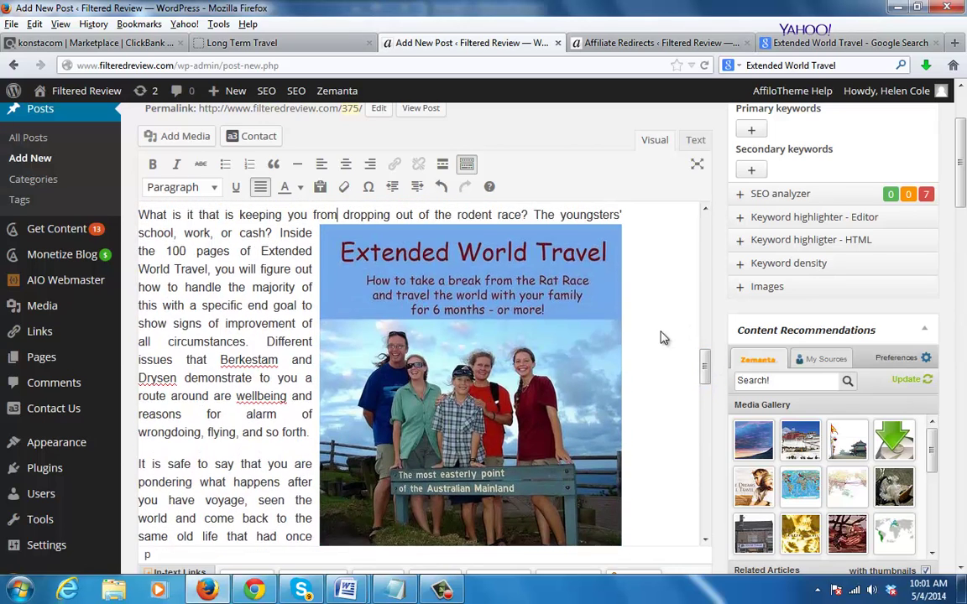
click(392, 243)
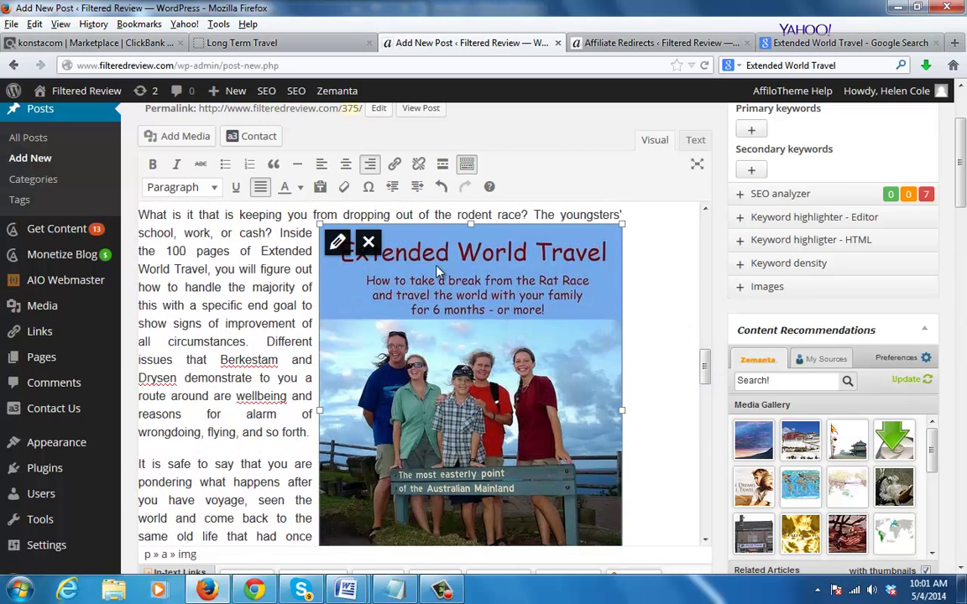
click(336, 243)
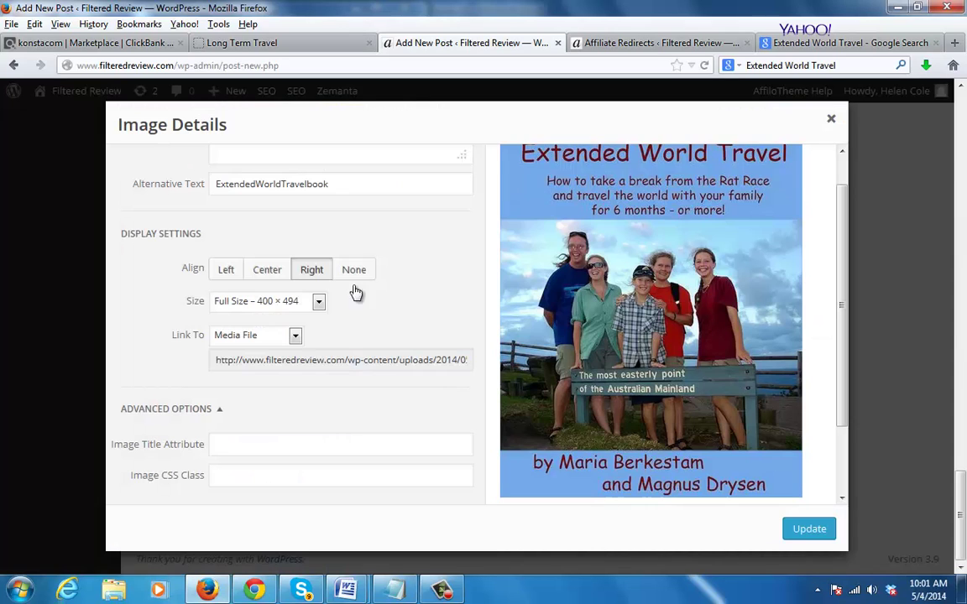
click(243, 313)
click(256, 359)
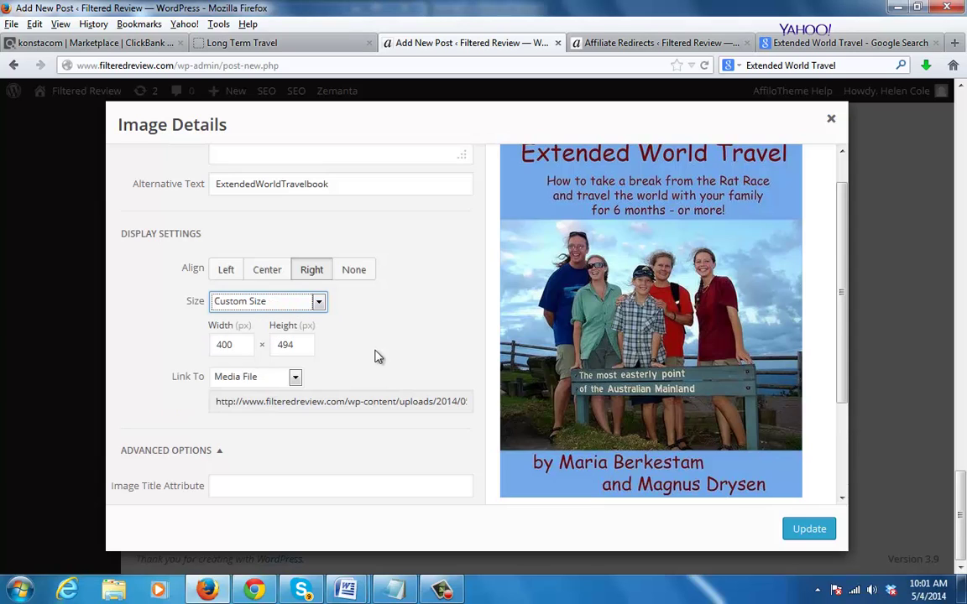
drag(242, 345, 95, 332)
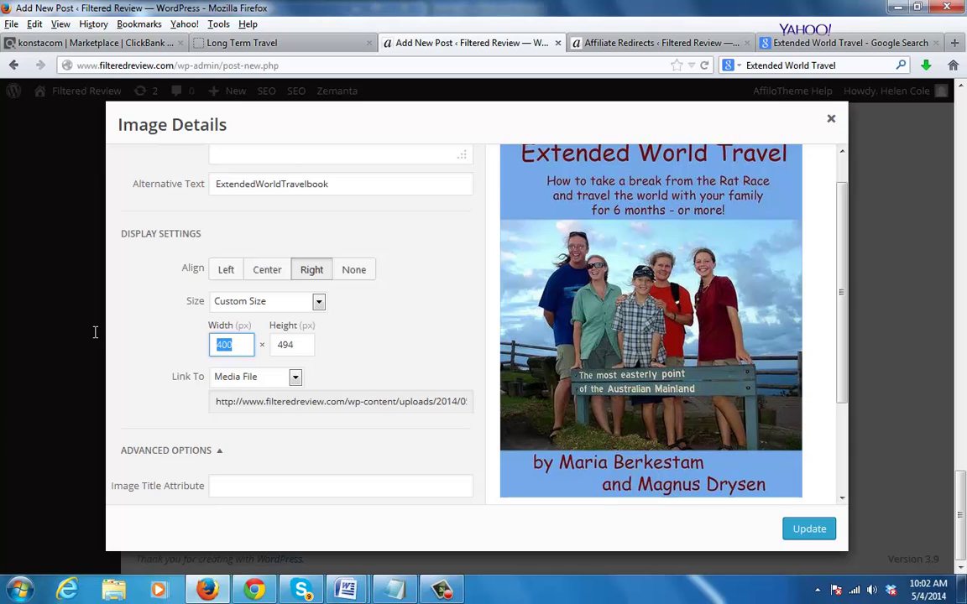
text(250)
click(363, 378)
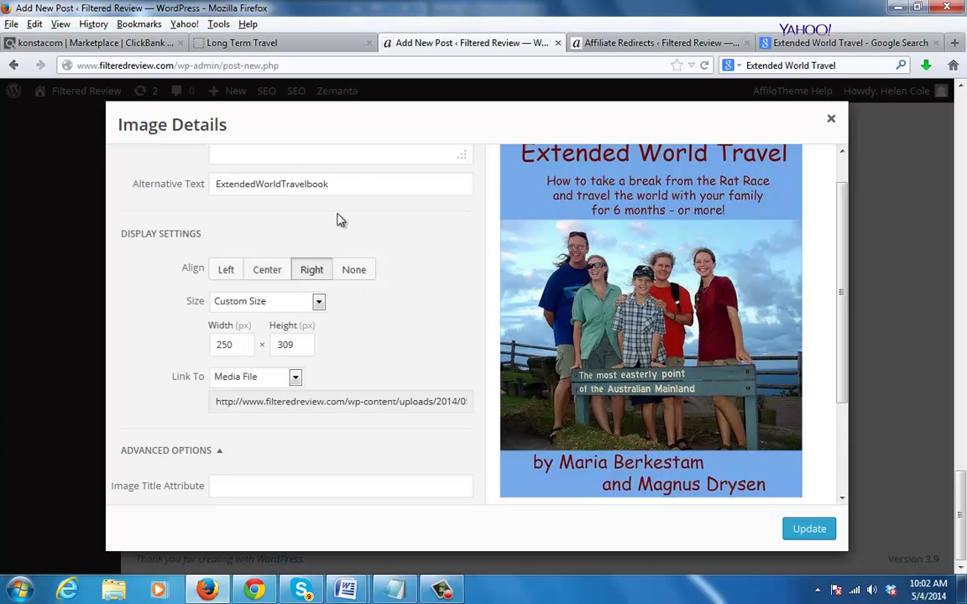
drag(350, 185, 2, 189)
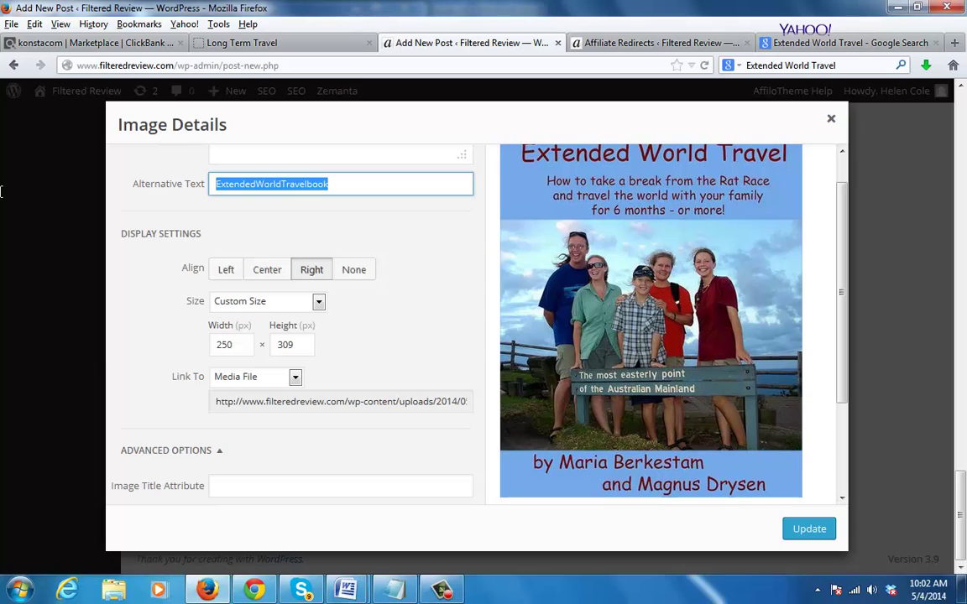
text(Download the Extended World Travel Live Your Dreams)
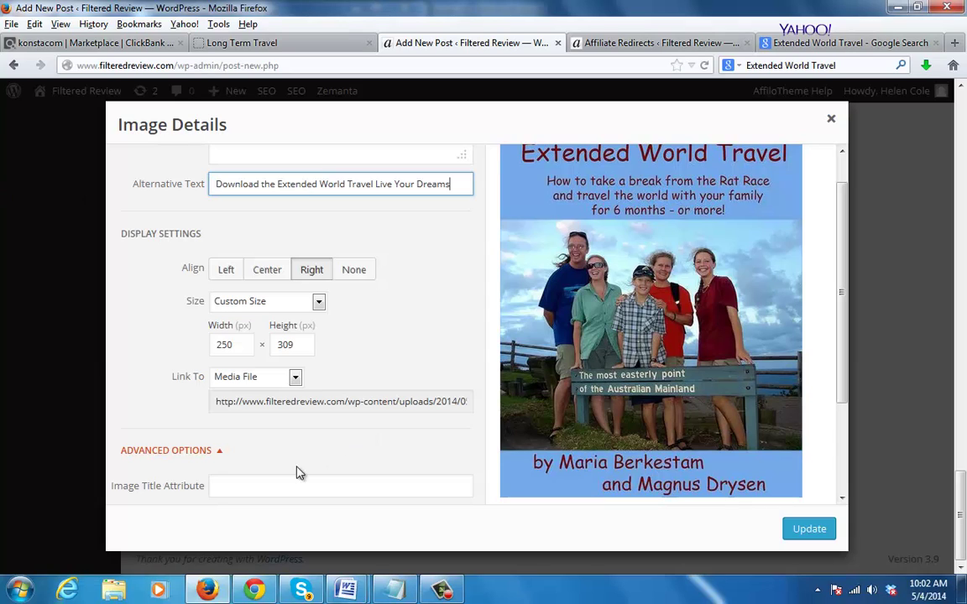
click(282, 485)
text(Download the Extended World Travel Live Your Dreams)
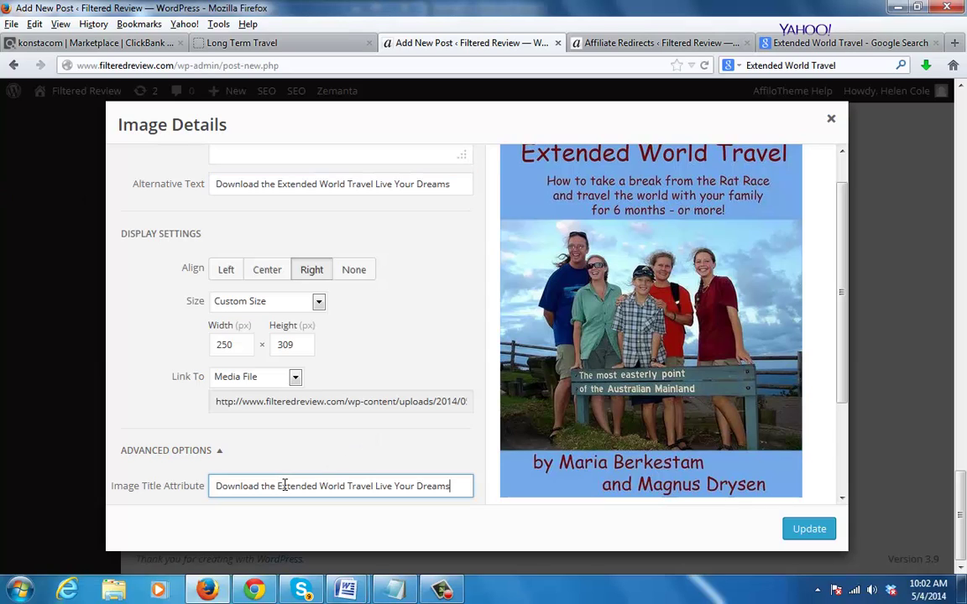
click(252, 379)
click(244, 422)
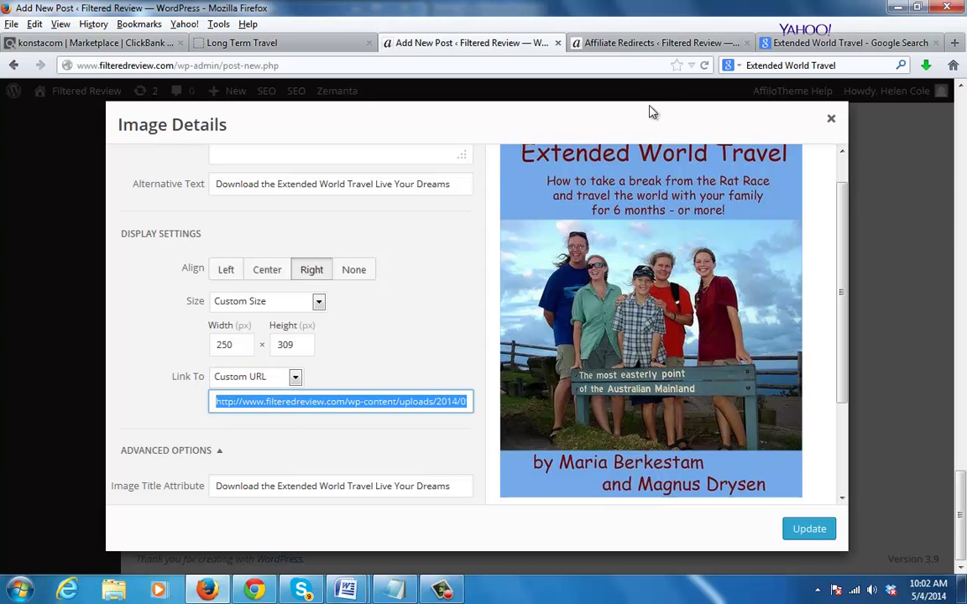
key(BackSpace)
click(634, 42)
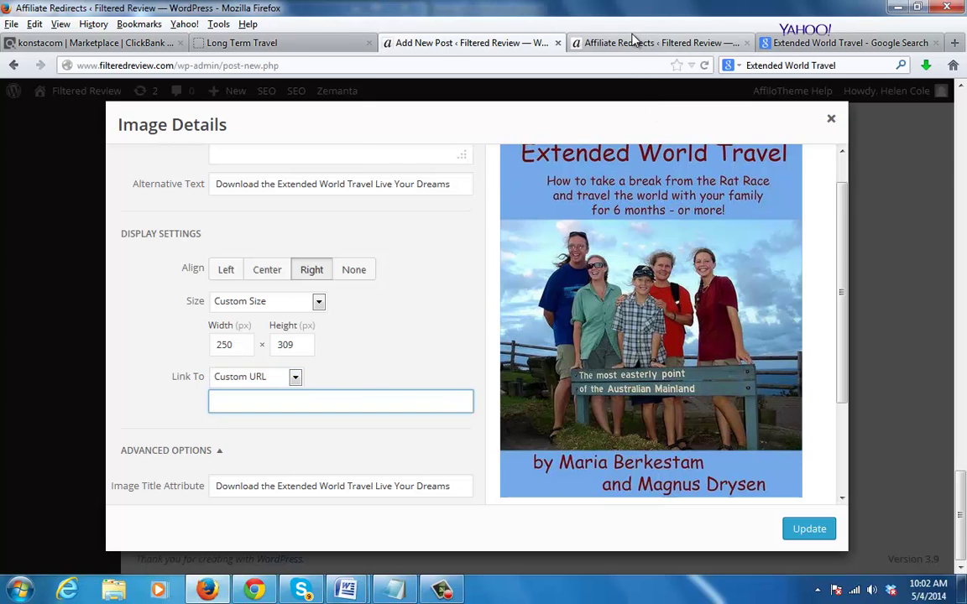
click(420, 44)
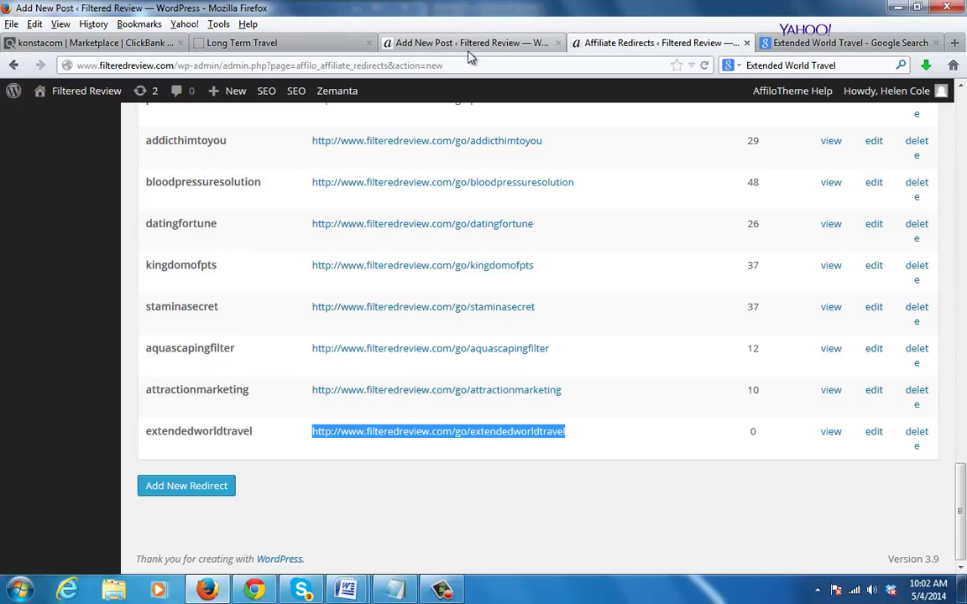
text(http://www.filteredreview.com/go/extendedworldtravel)
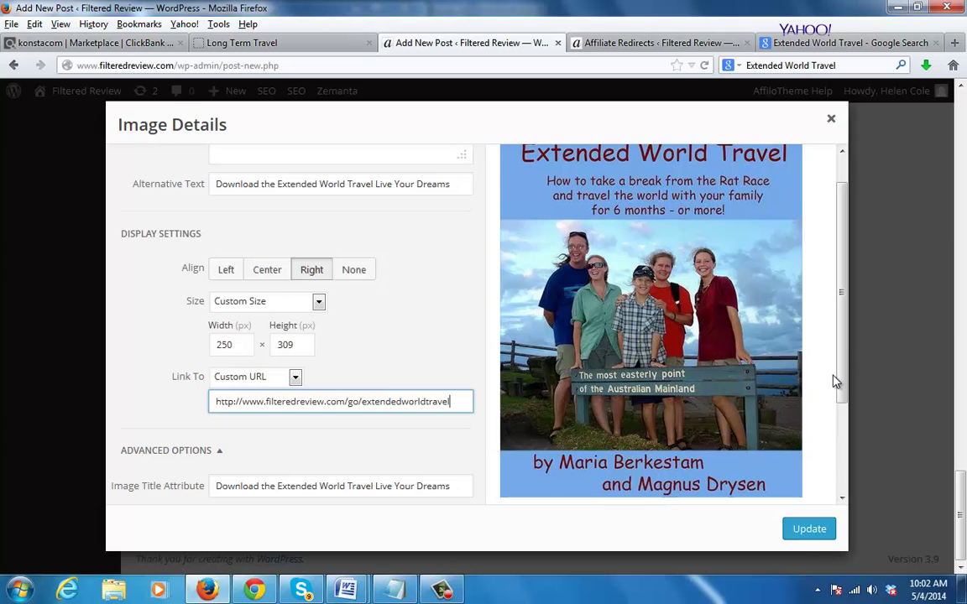
click(854, 382)
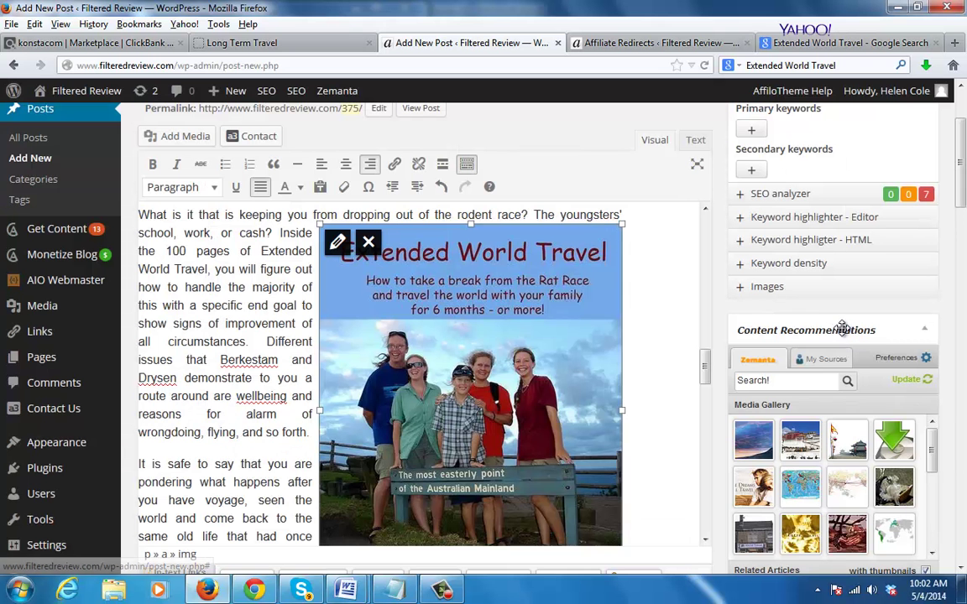
click(339, 244)
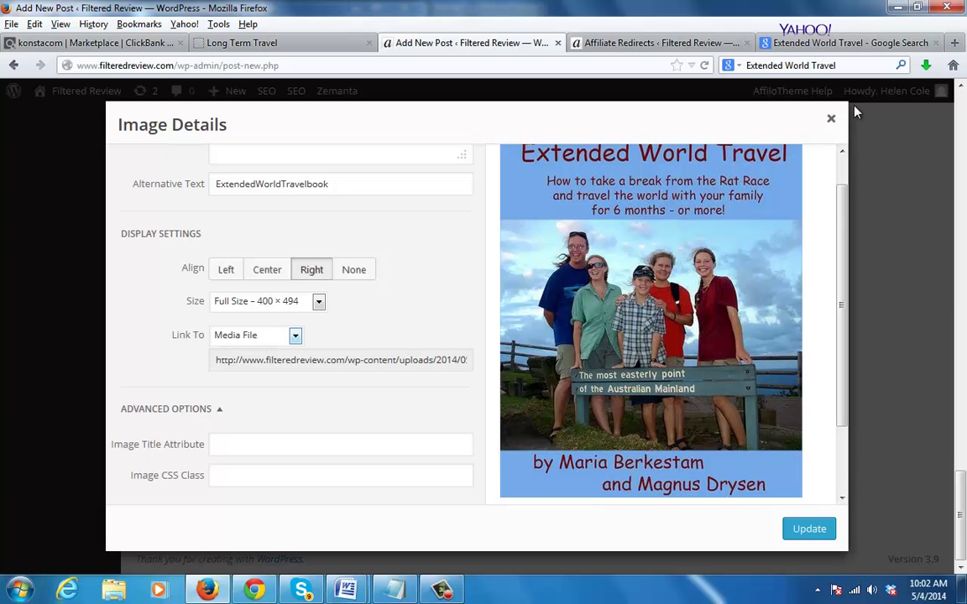
click(831, 119)
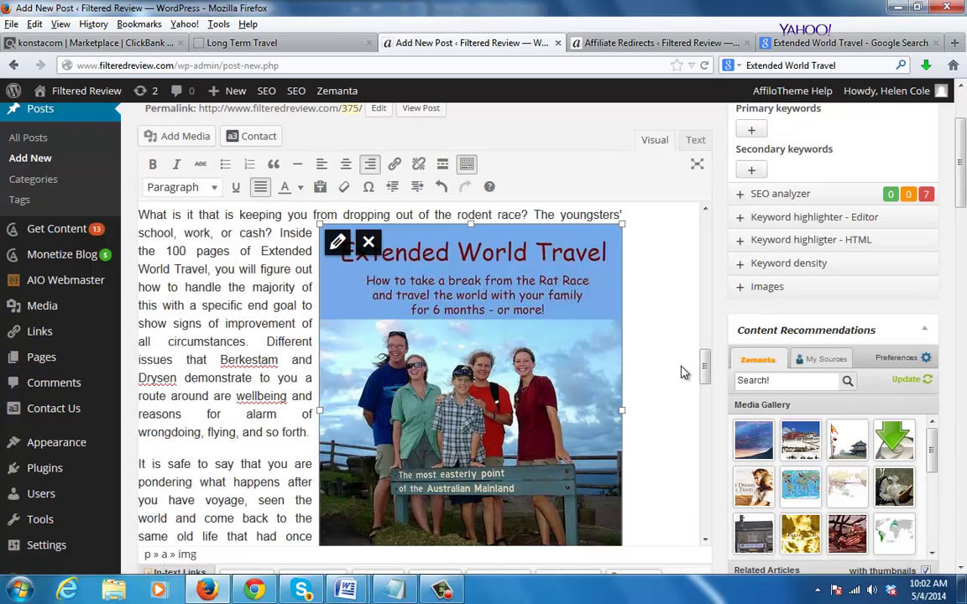
drag(702, 362, 703, 281)
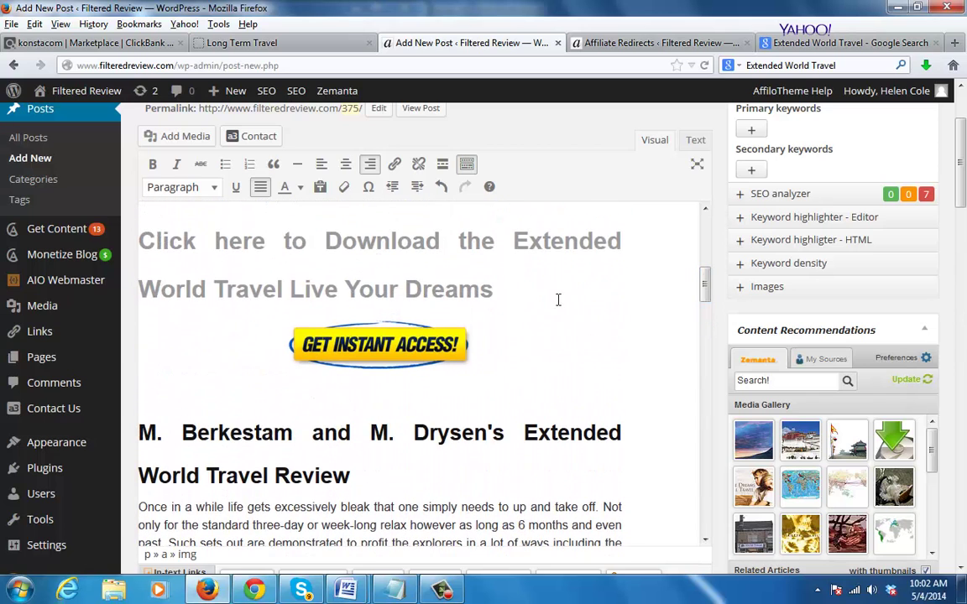
drag(495, 289, 333, 242)
key(ctrl+c)
click(631, 415)
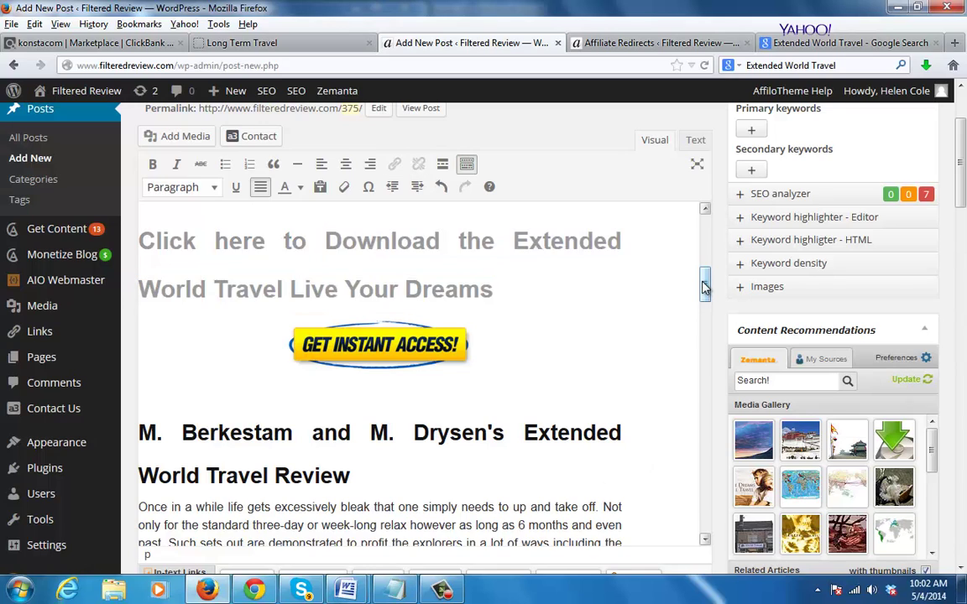
drag(702, 279, 707, 385)
scroll(412, 320, up, 3)
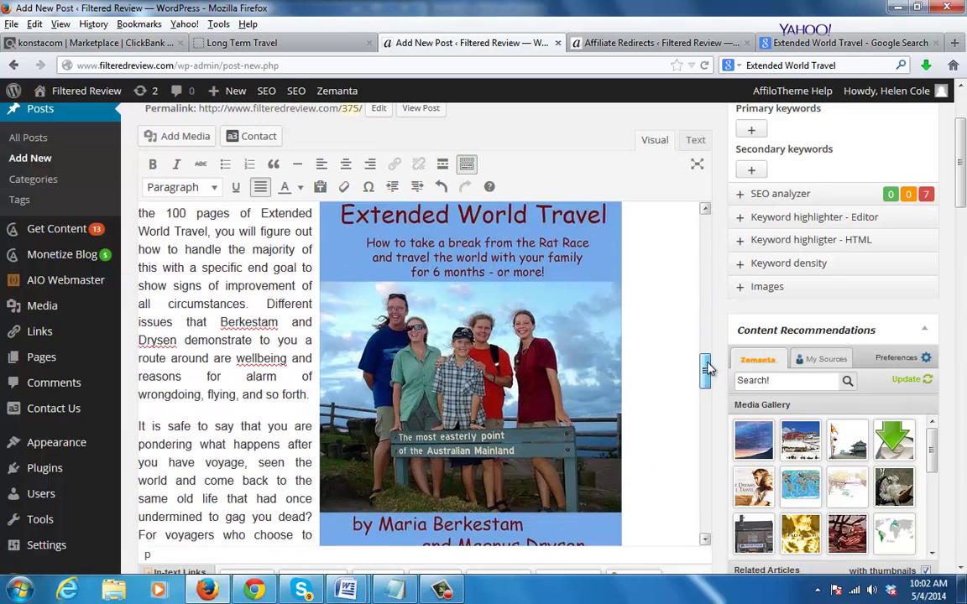
click(388, 285)
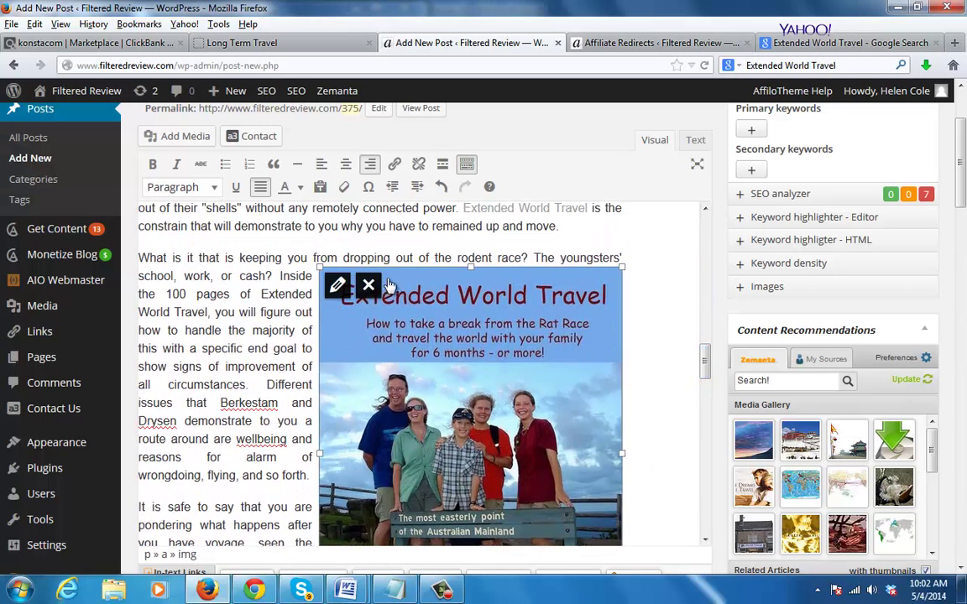
Replace the cover image's alt text and title with the download wording
click(337, 285)
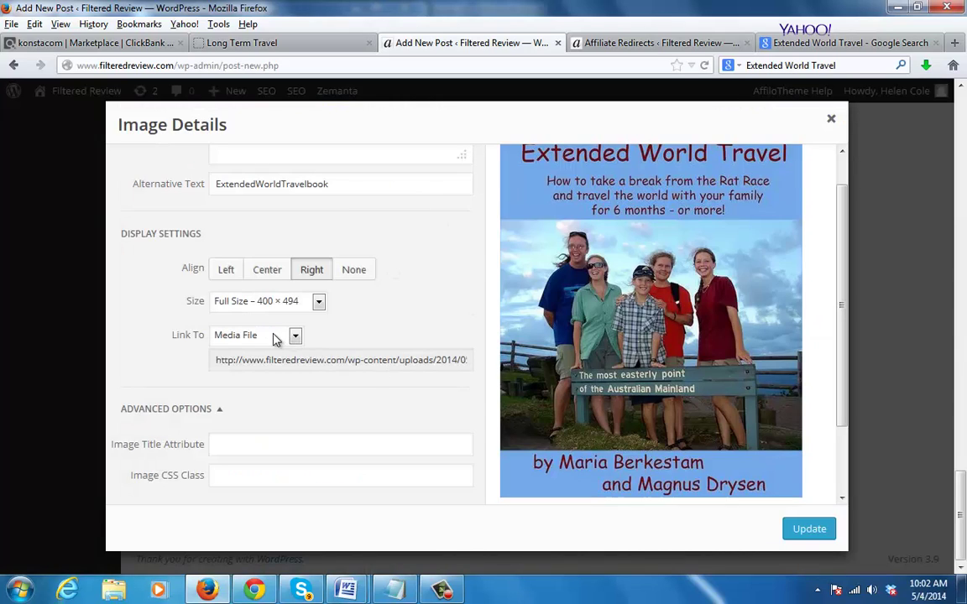
drag(338, 185, 92, 208)
key(ctrl+v)
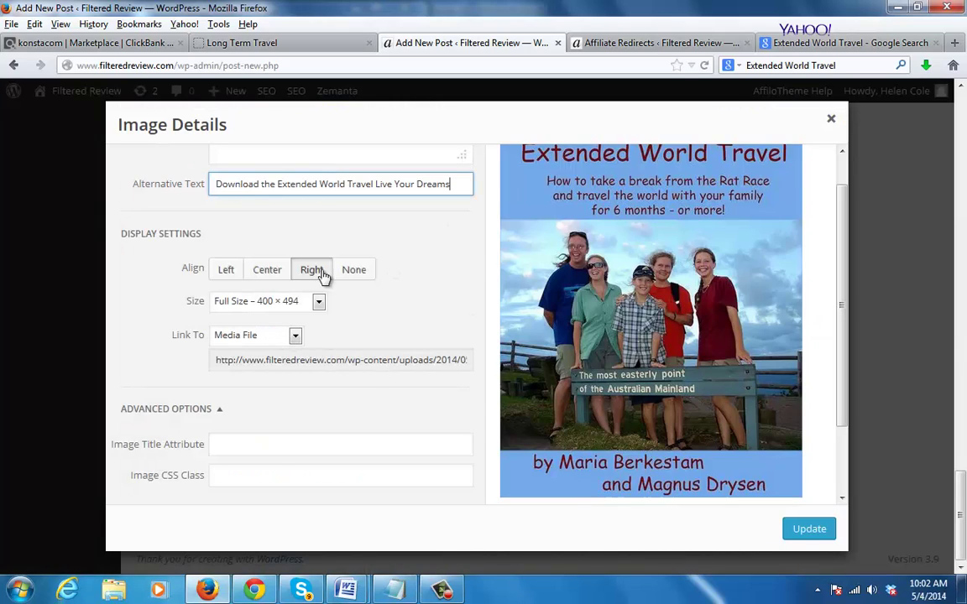
right_click(235, 450)
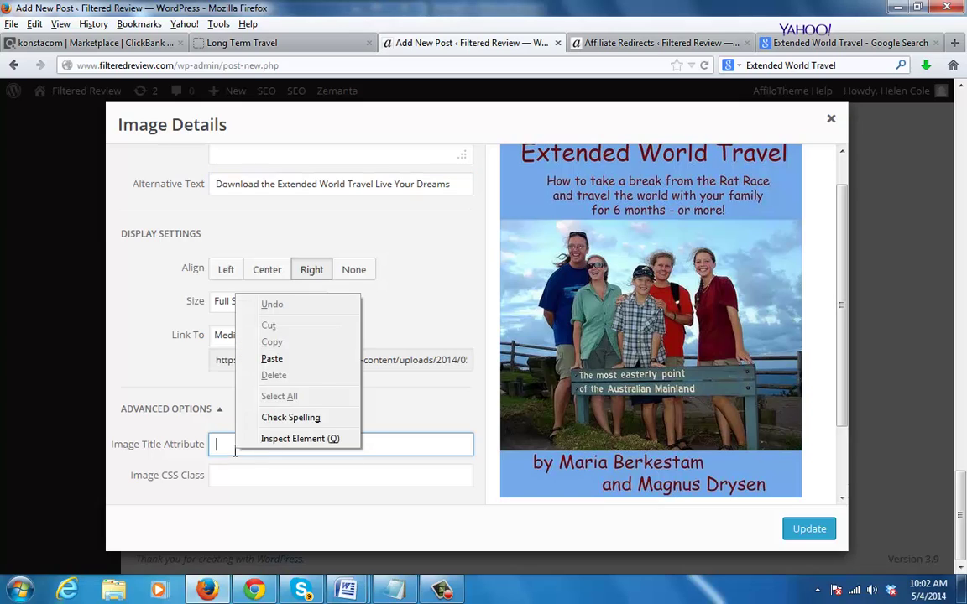
click(302, 360)
Link the image to the extendedworldtravel redirect URL copied from Affiliate Redirects
click(256, 336)
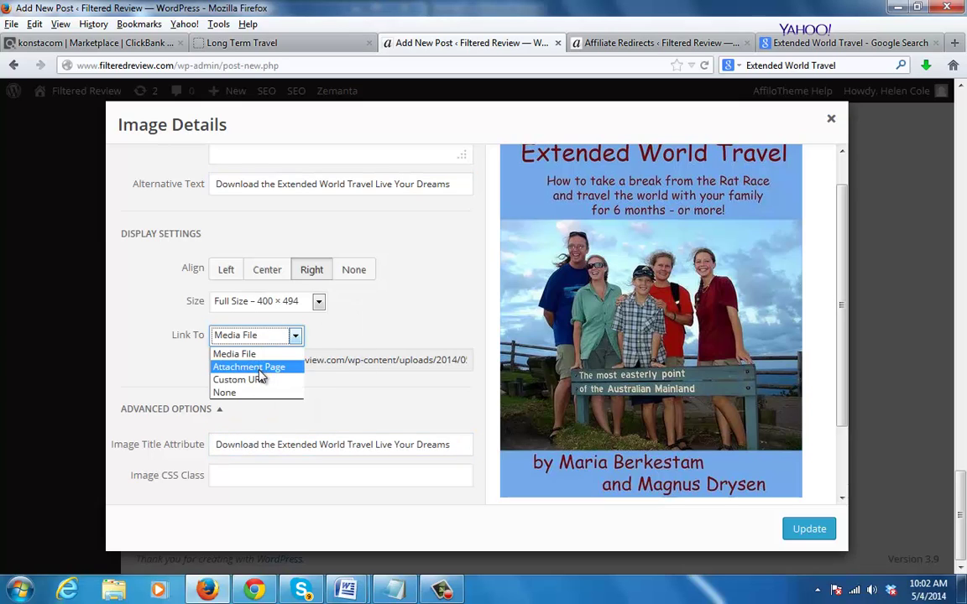
click(244, 378)
right_click(324, 361)
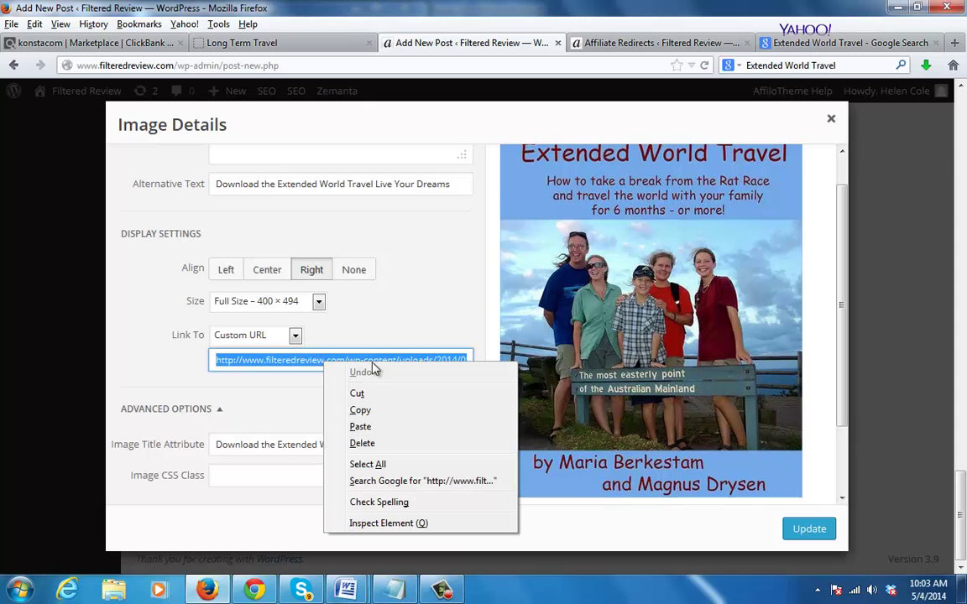
click(378, 443)
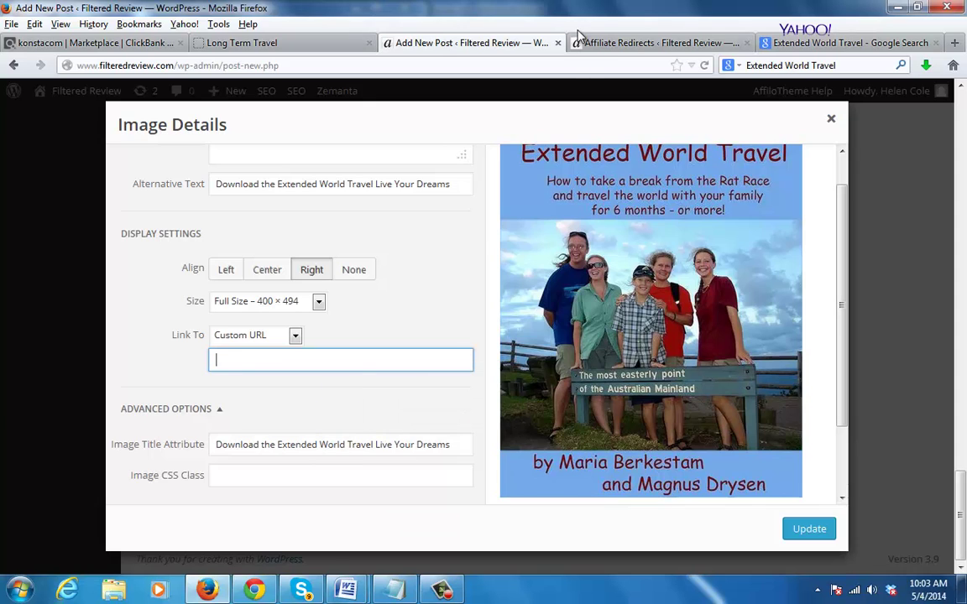
click(592, 43)
right_click(401, 432)
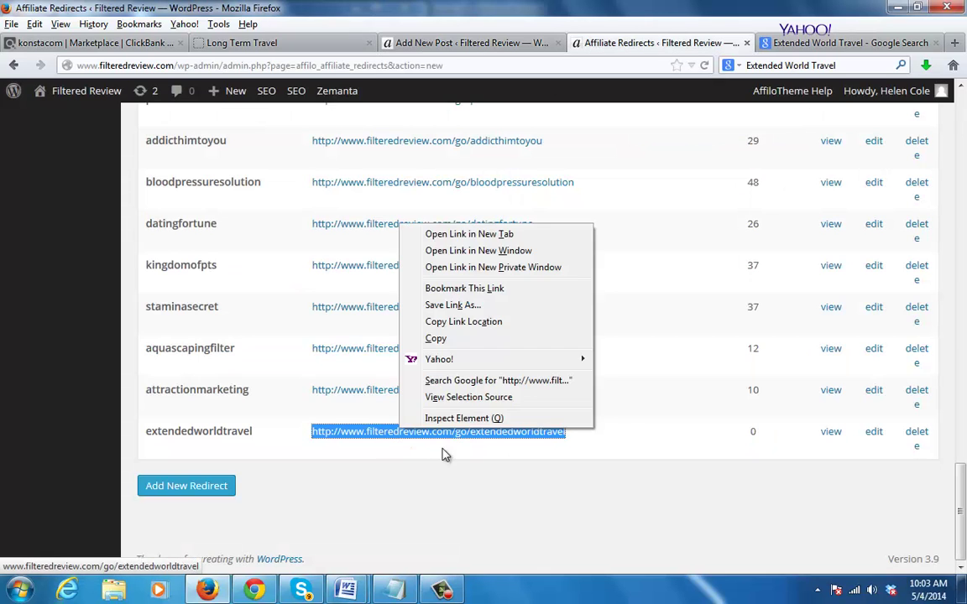
click(454, 344)
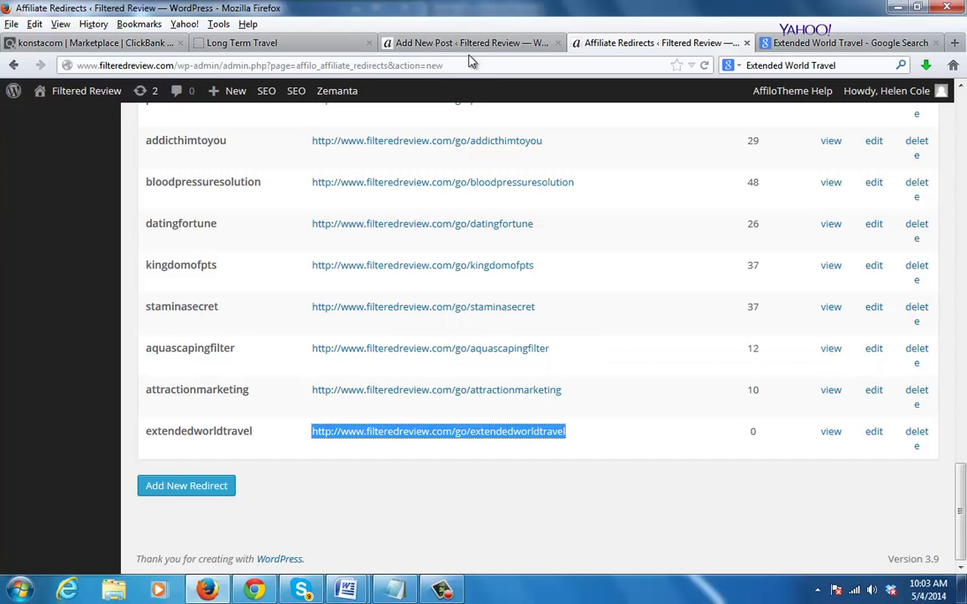
click(428, 43)
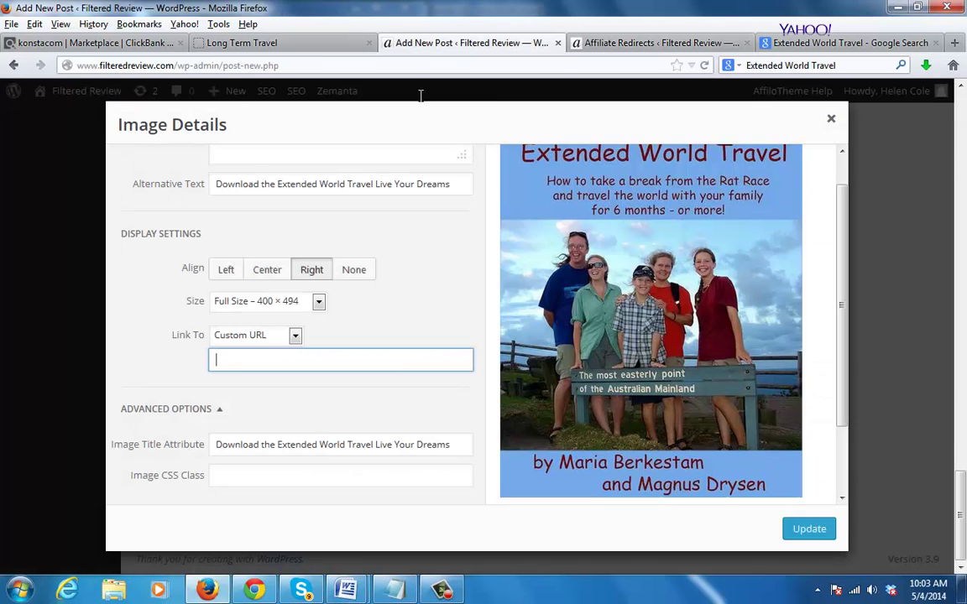
right_click(270, 366)
click(308, 434)
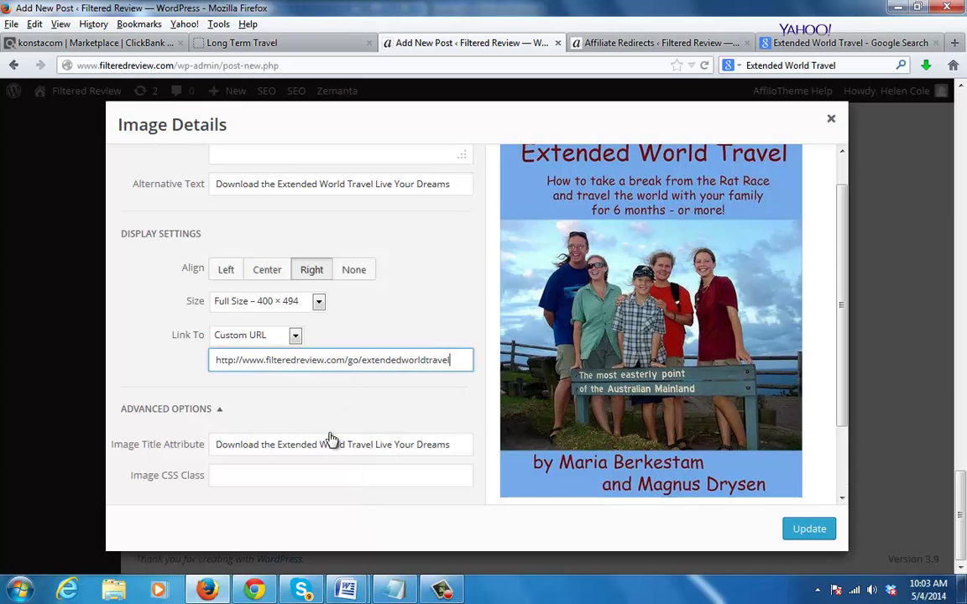
click(468, 336)
Resize the image to a custom width of 250 and apply the update
drag(842, 284, 842, 377)
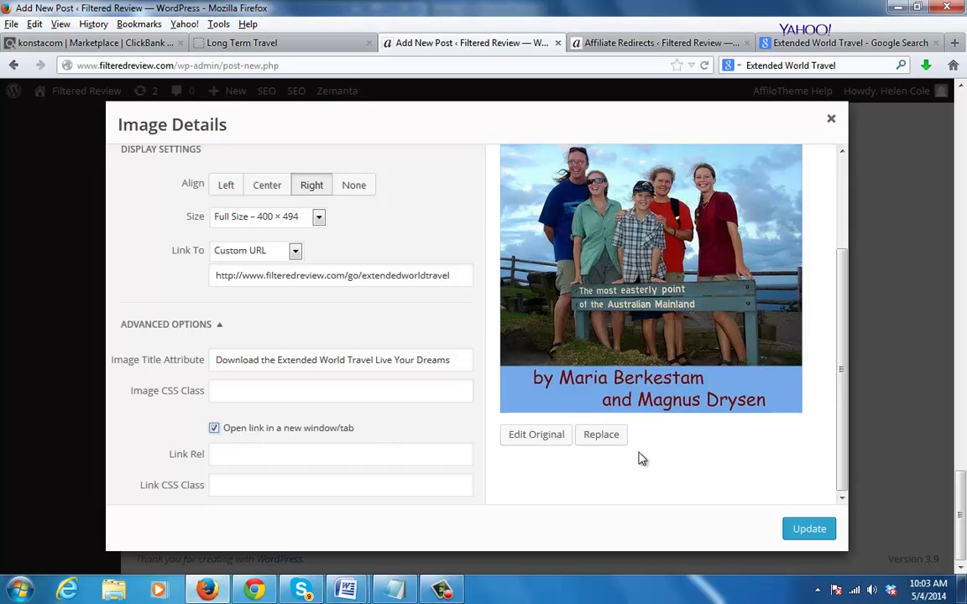
click(232, 218)
click(259, 274)
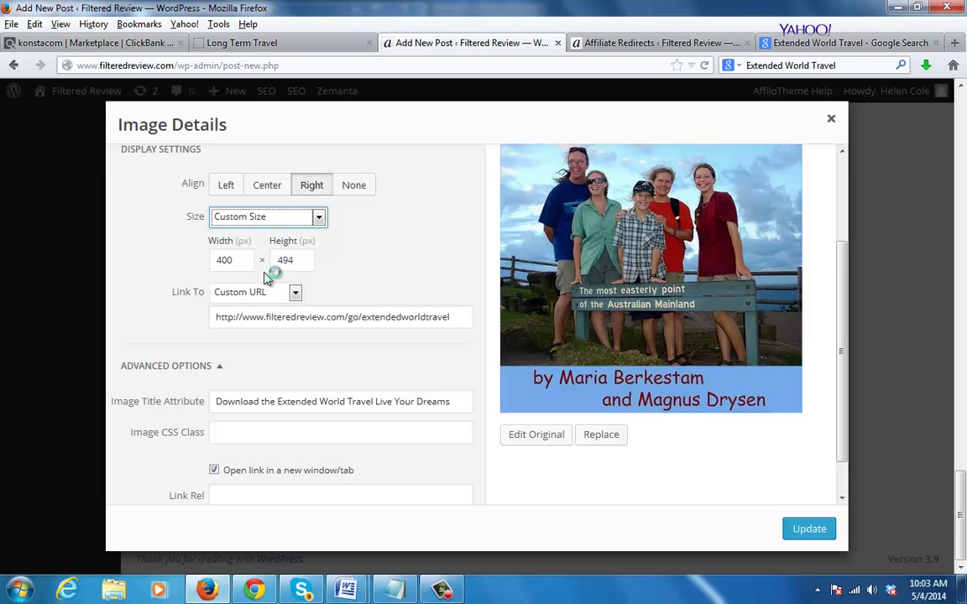
key(Tab)
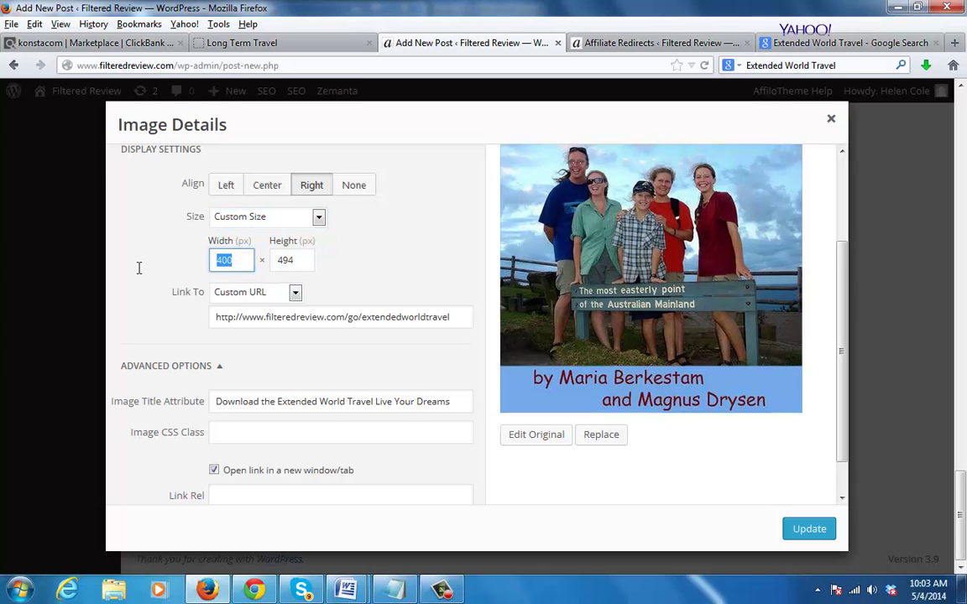
text(250)
click(814, 537)
click(320, 296)
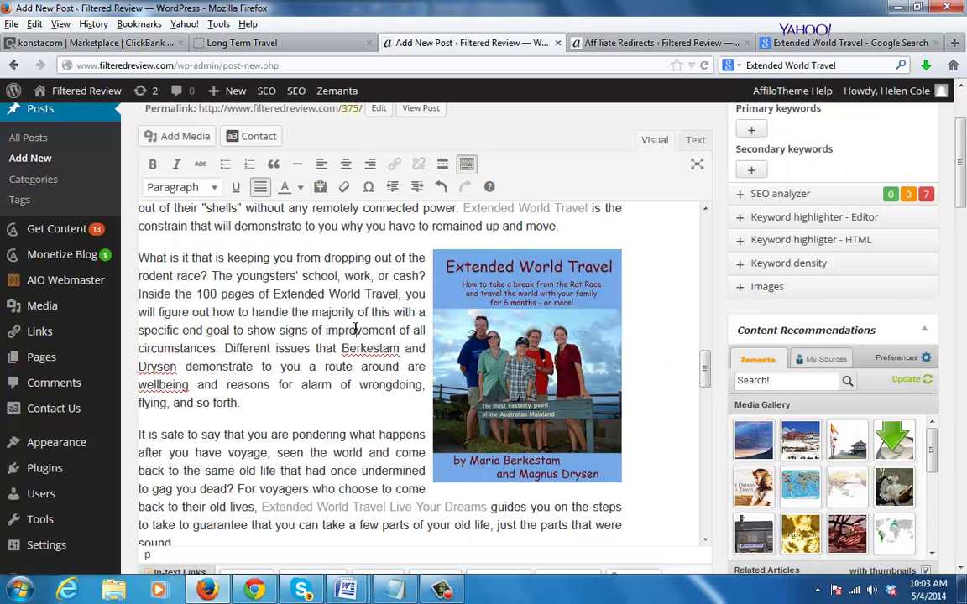
drag(708, 371, 738, 191)
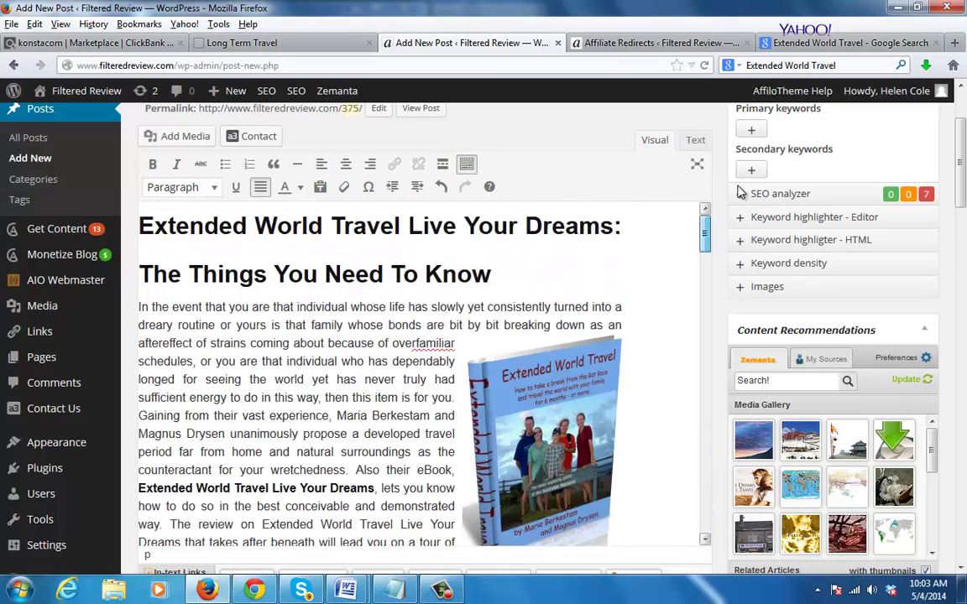
drag(710, 261, 710, 529)
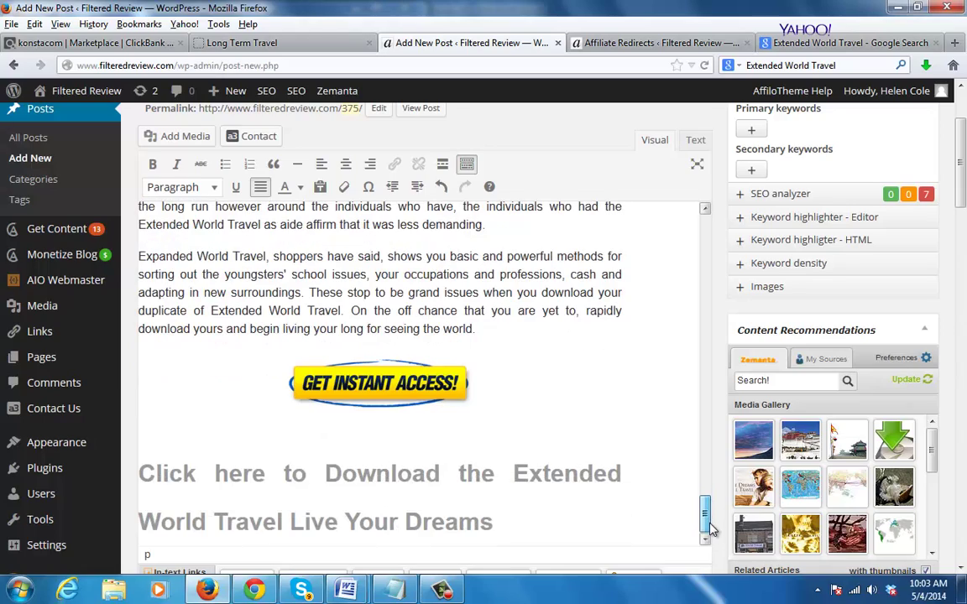
drag(710, 480, 707, 215)
drag(963, 134, 964, 124)
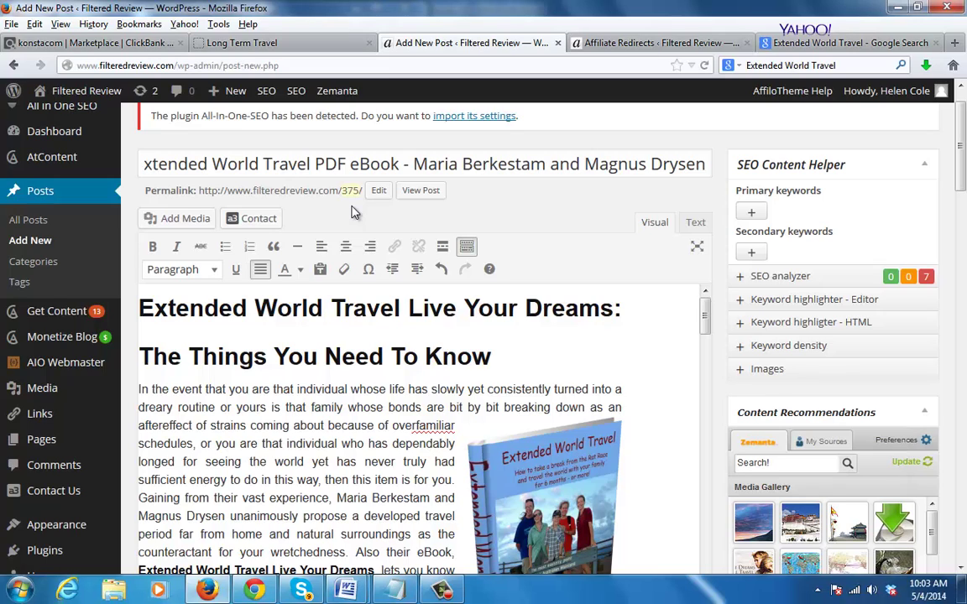
click(347, 165)
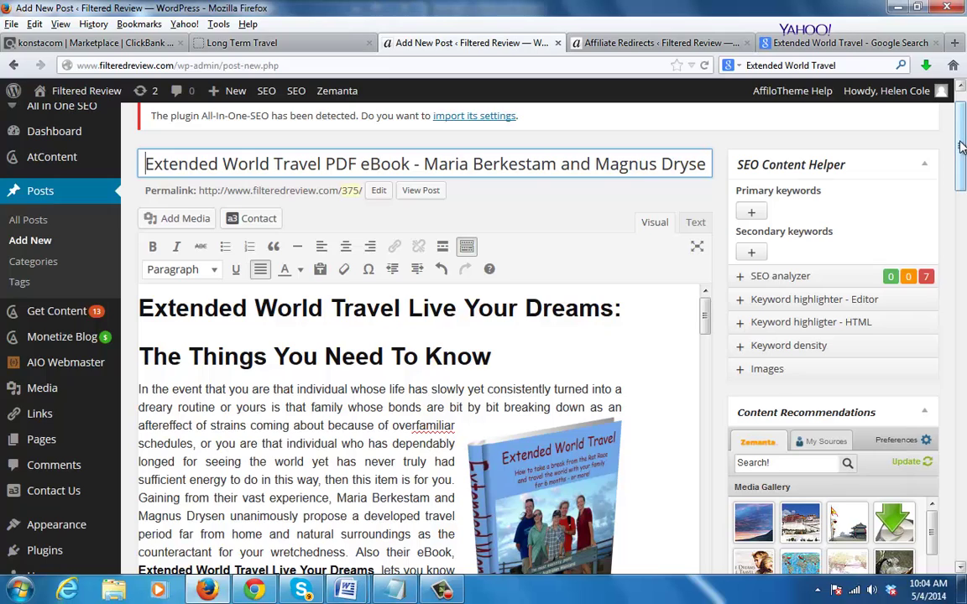
drag(962, 147, 964, 344)
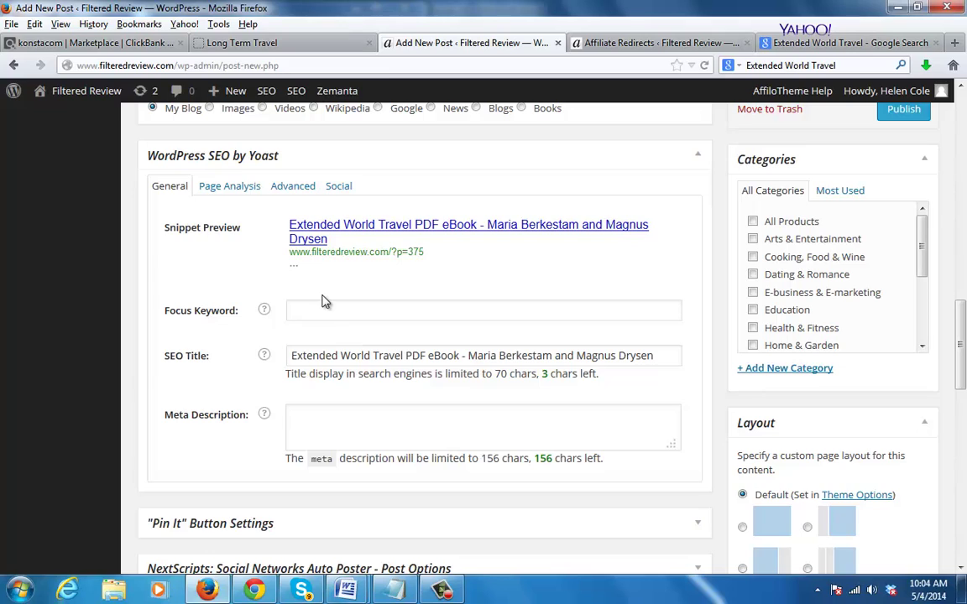
drag(965, 344, 964, 176)
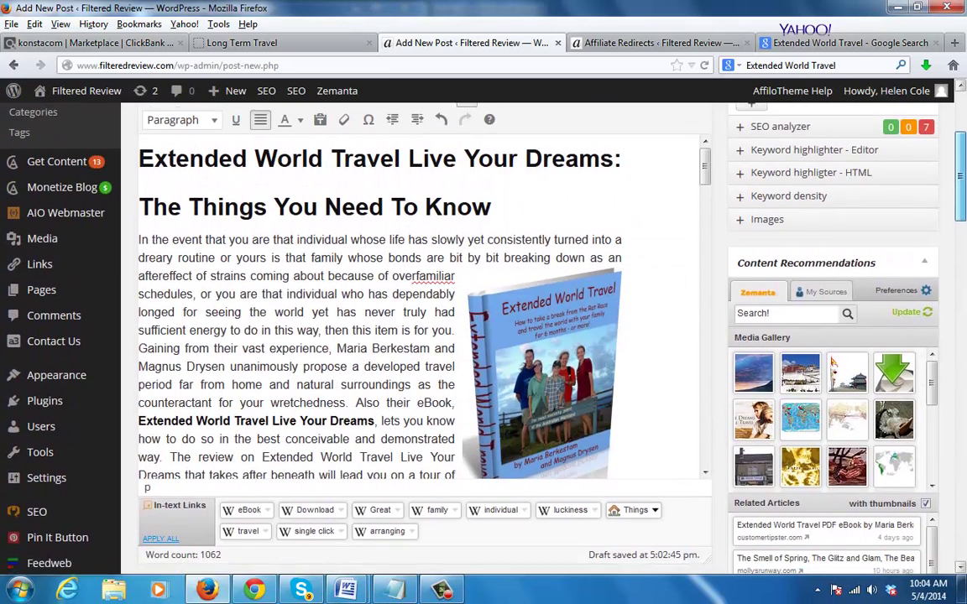
Apply all suggested in-text links, then unlink Things and Great in the headings
scroll(419, 335, down, 1)
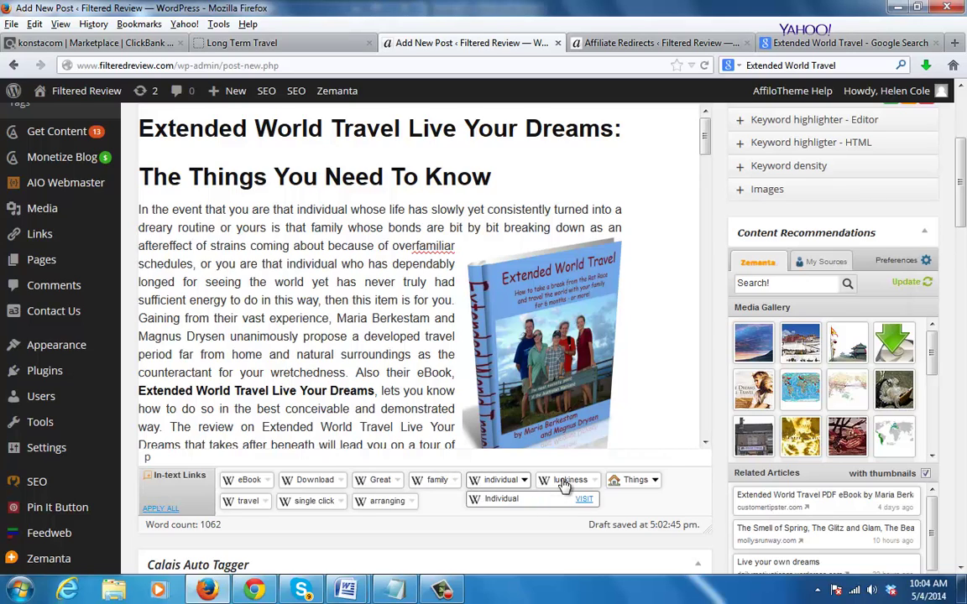
click(161, 509)
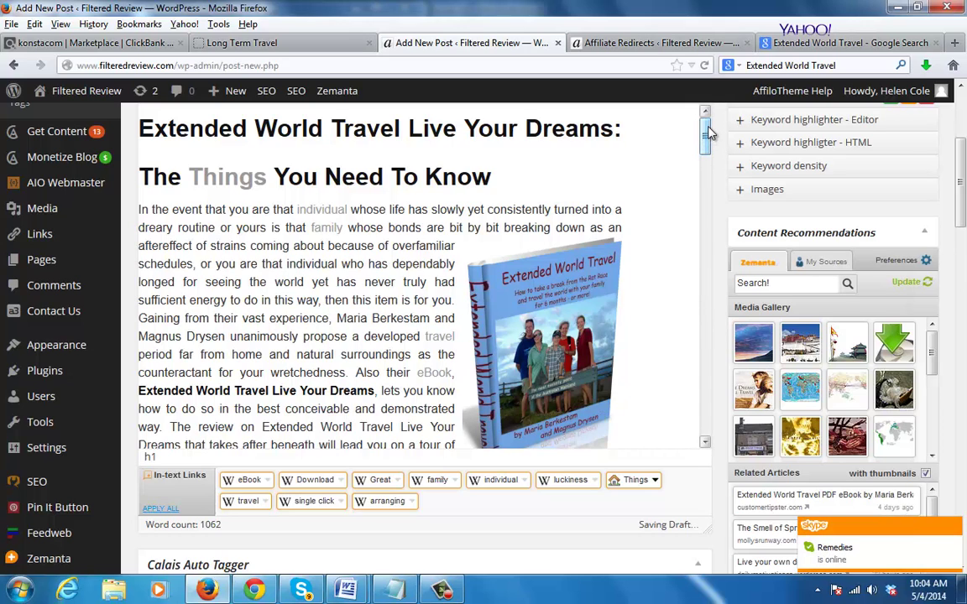
drag(962, 183, 963, 168)
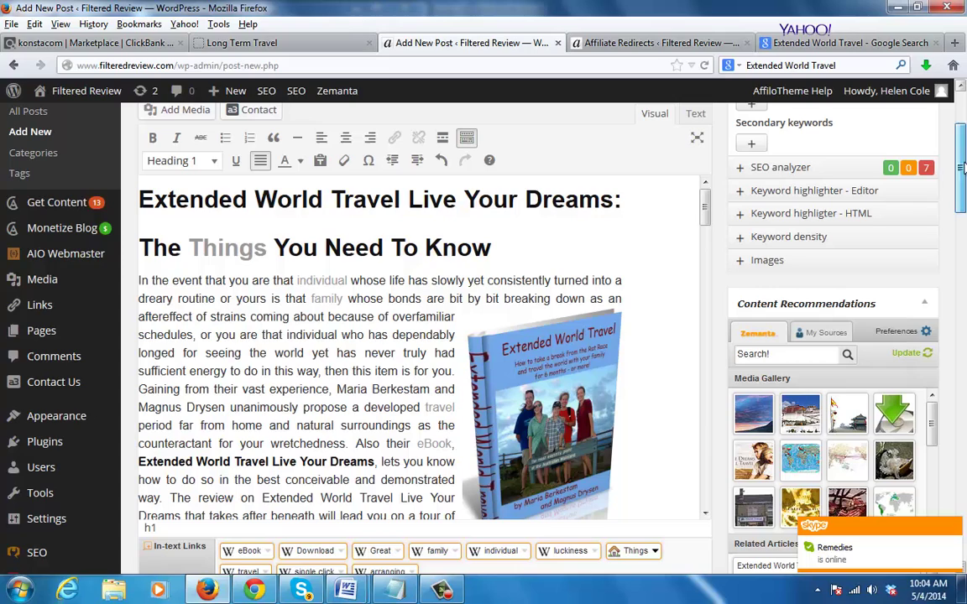
click(238, 250)
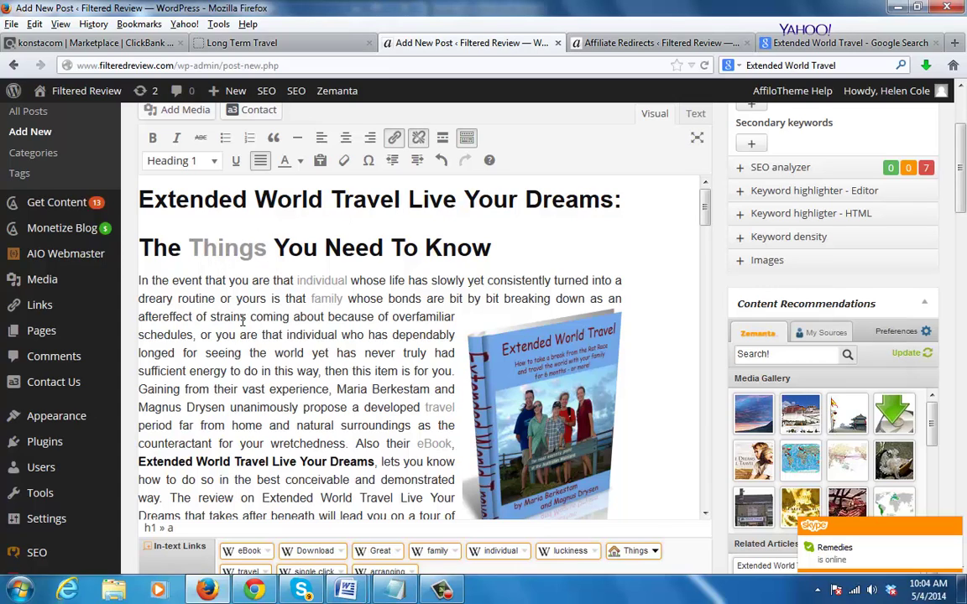
click(418, 136)
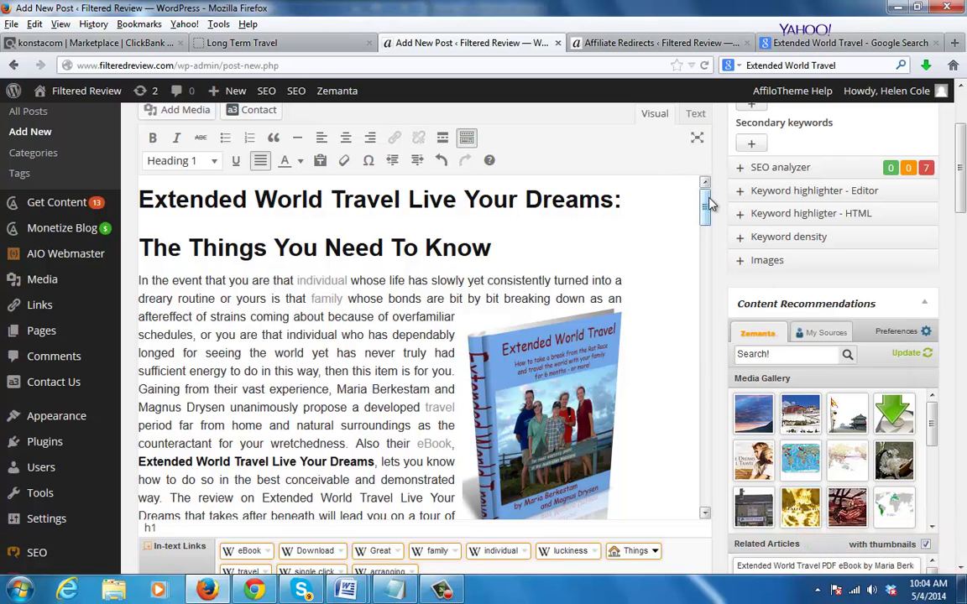
drag(704, 201, 706, 293)
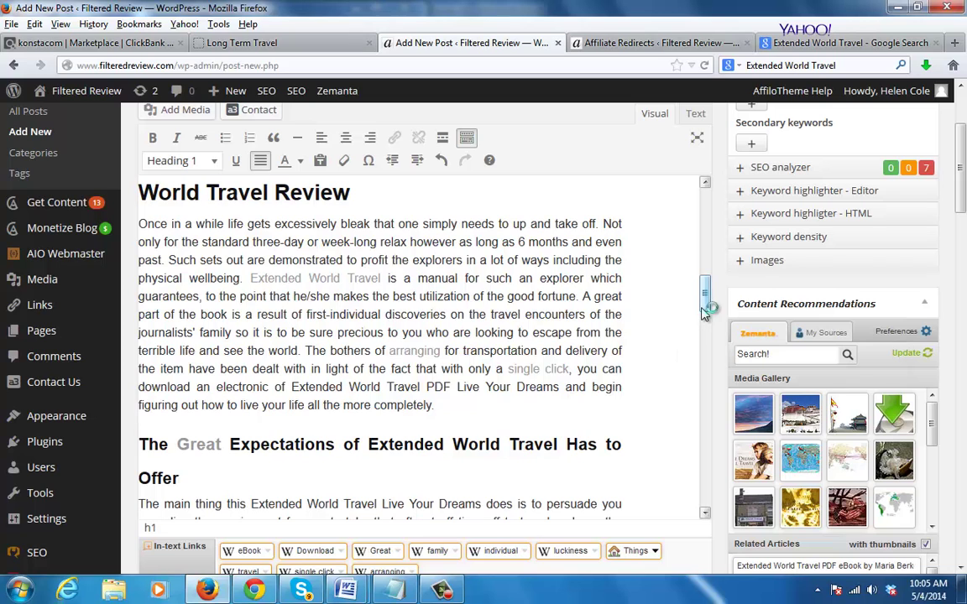
drag(702, 309, 709, 338)
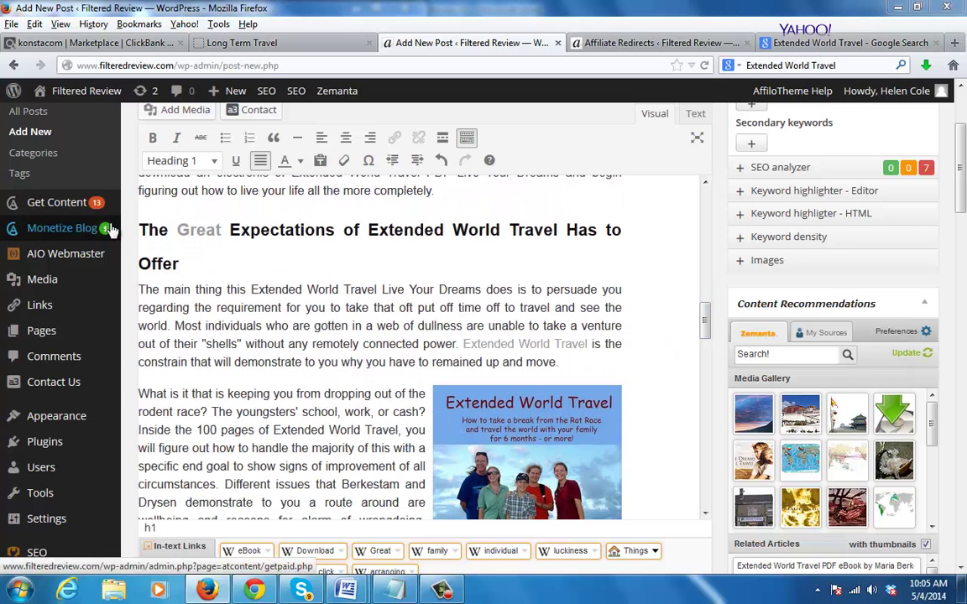
click(189, 229)
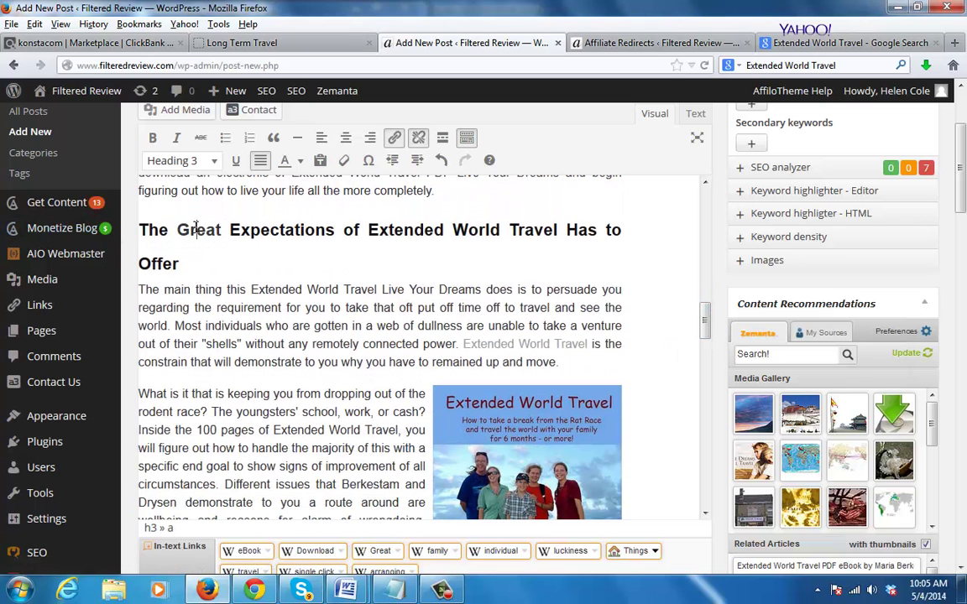
click(419, 137)
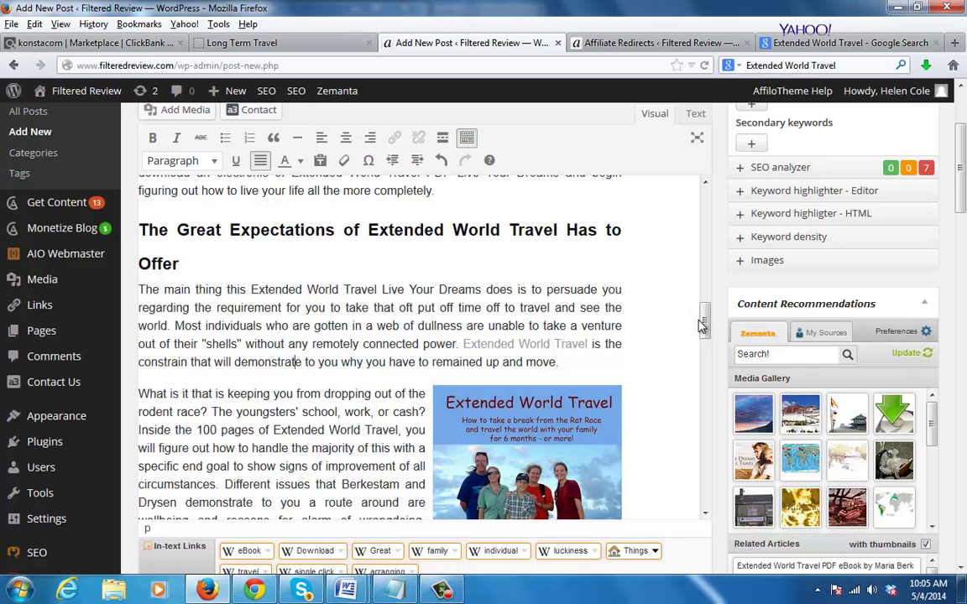
Link the word luckiness and close the Luck Wikipedia tab that opened
drag(701, 325, 705, 370)
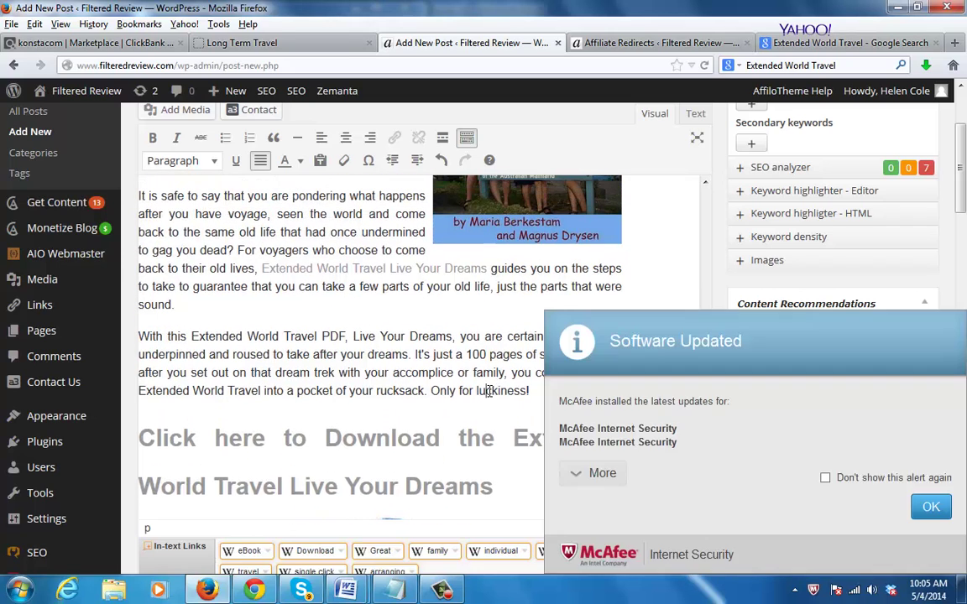
click(494, 390)
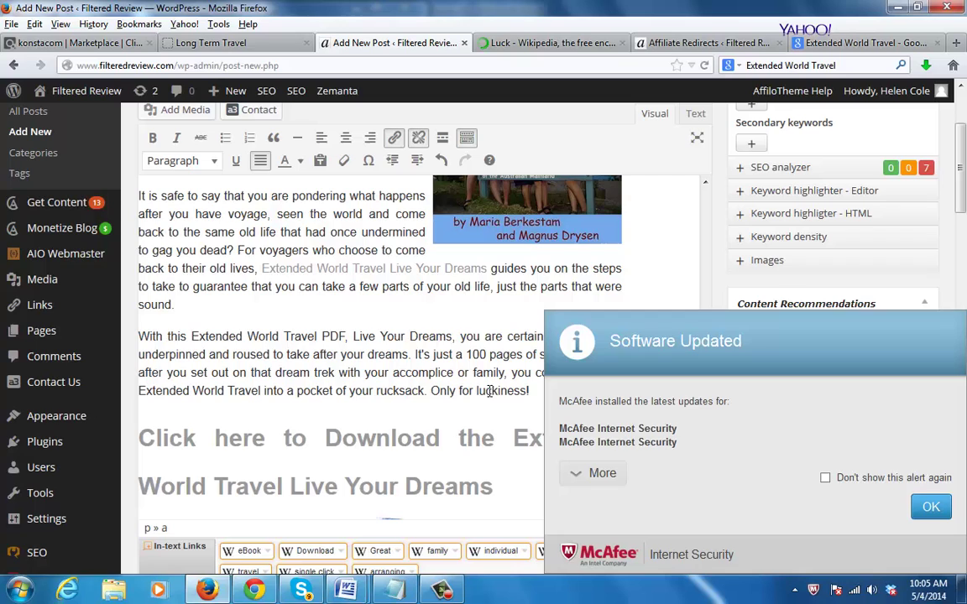
click(930, 507)
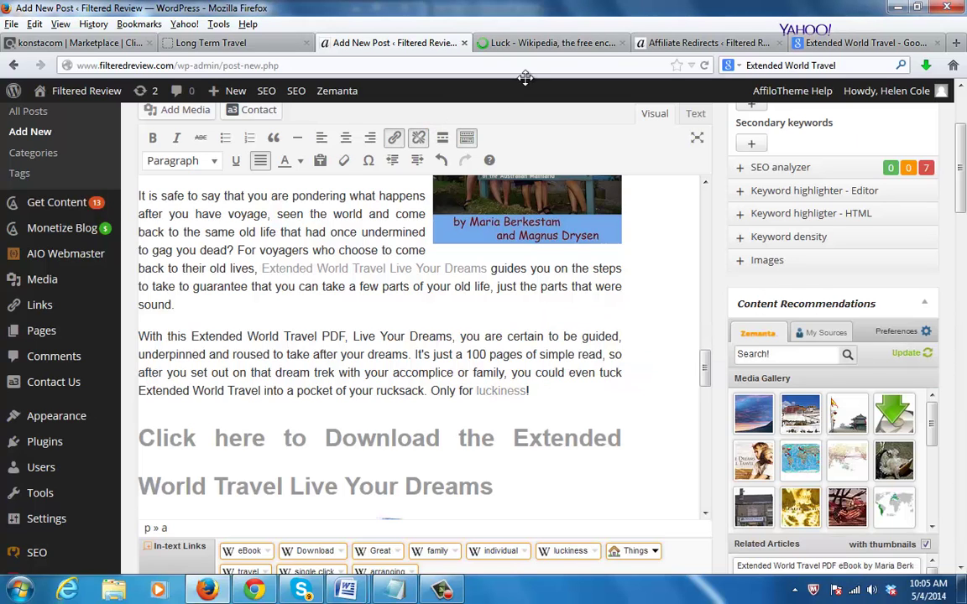
click(537, 49)
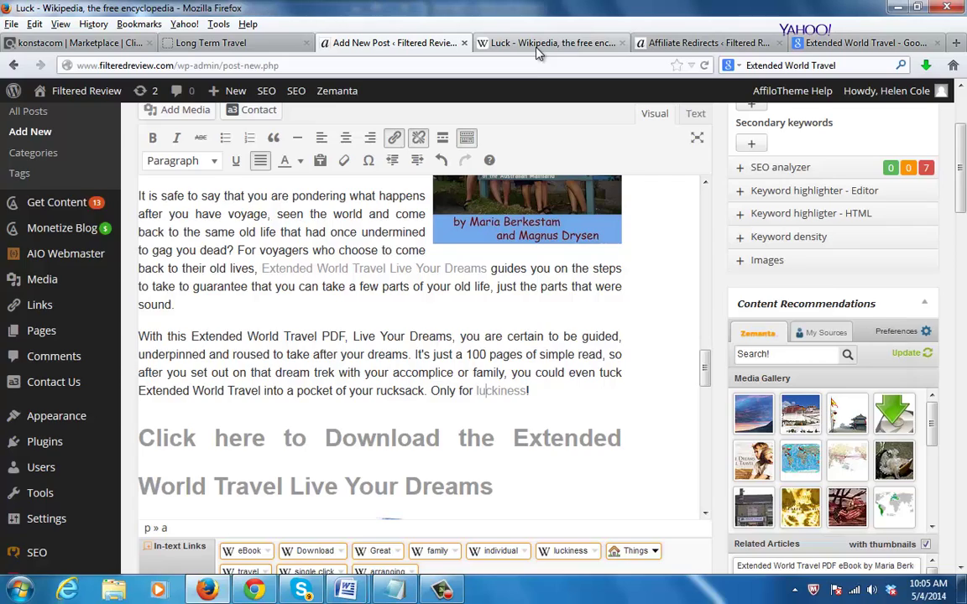
click(622, 44)
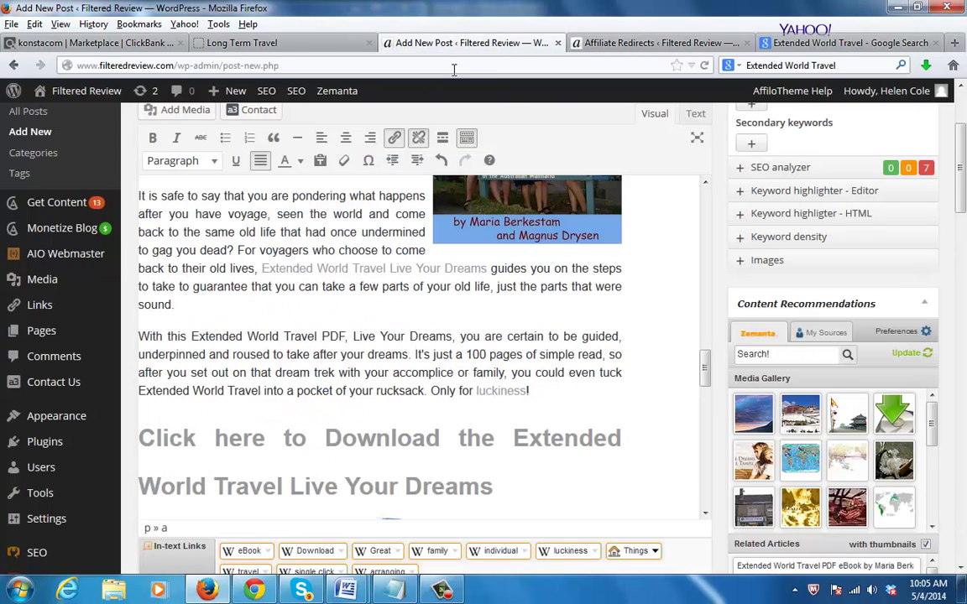
drag(703, 363, 705, 499)
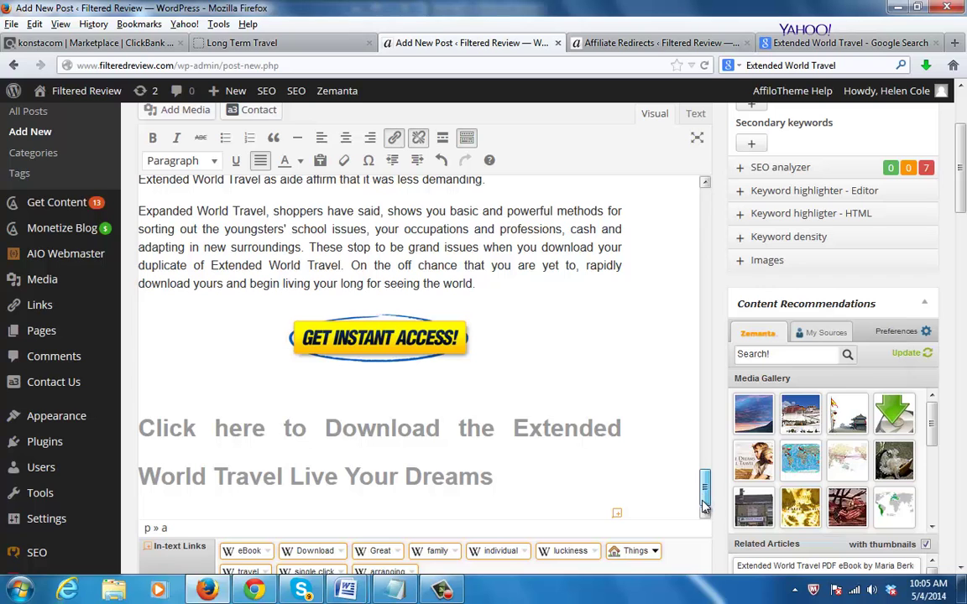
drag(963, 151, 964, 221)
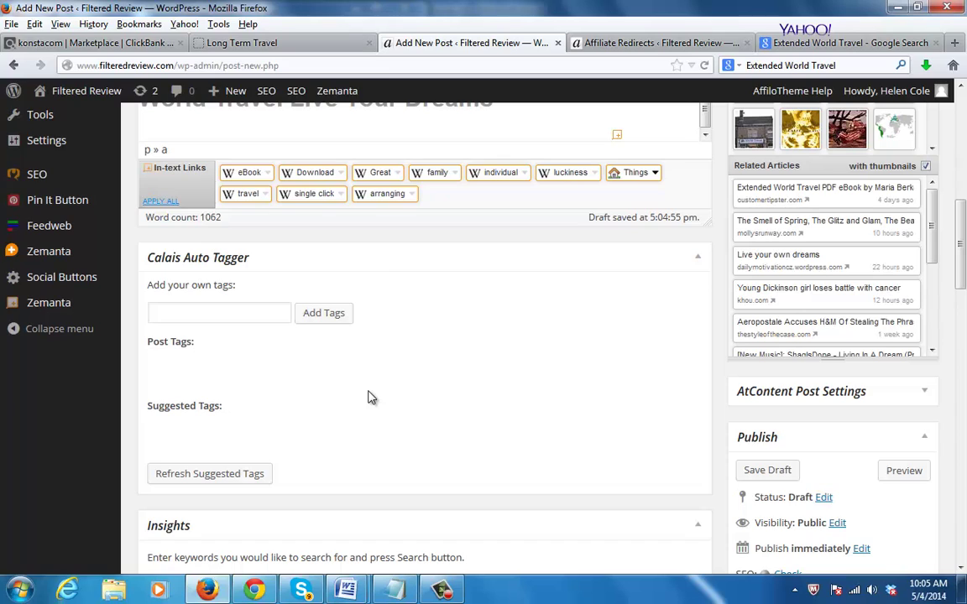
Refresh the suggested tags and search the page for 'psychotherap'
click(238, 478)
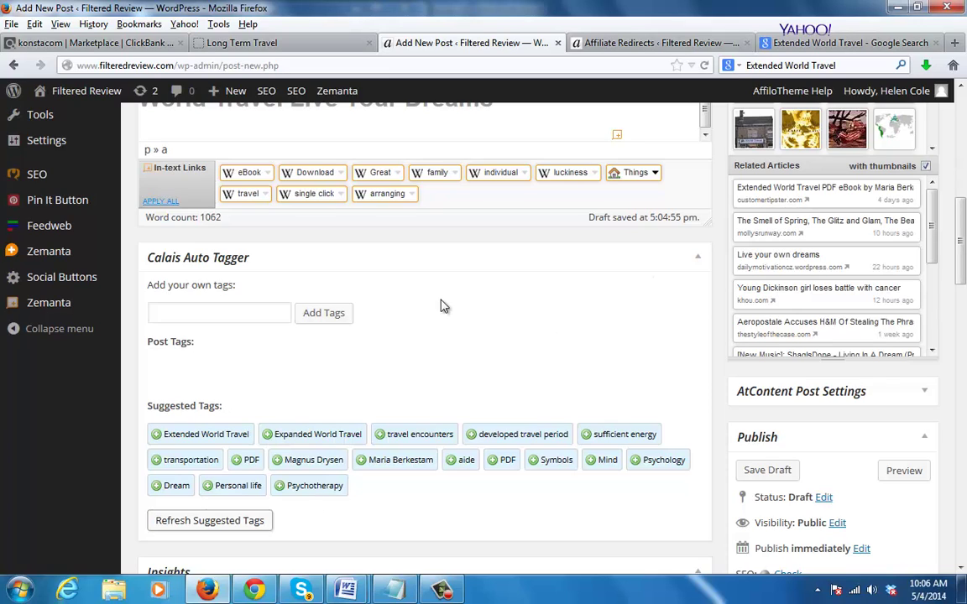
key(ctrl+f)
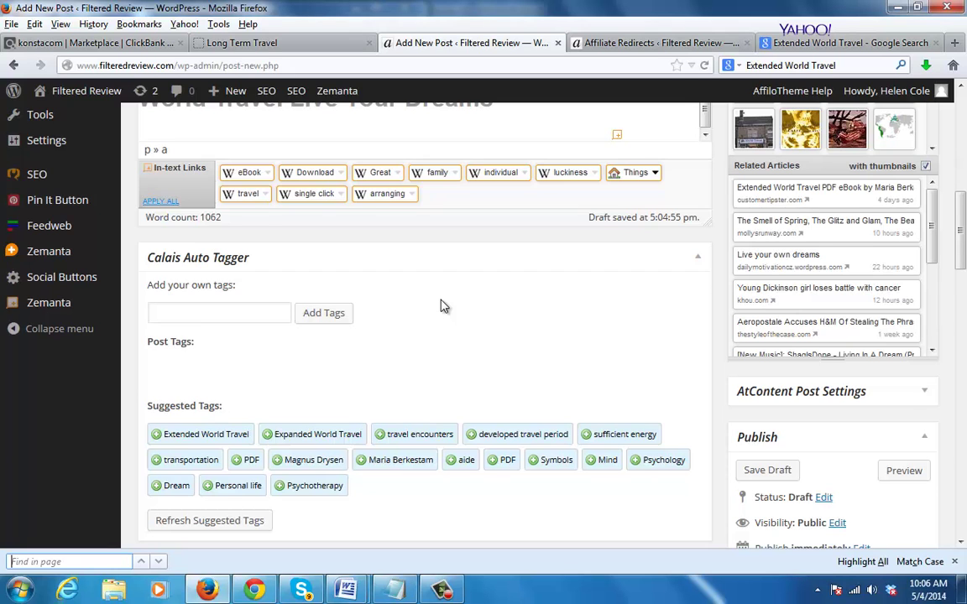
text(ppsy)
key(BackSpace)
key(BackSpace)
key(BackSpace)
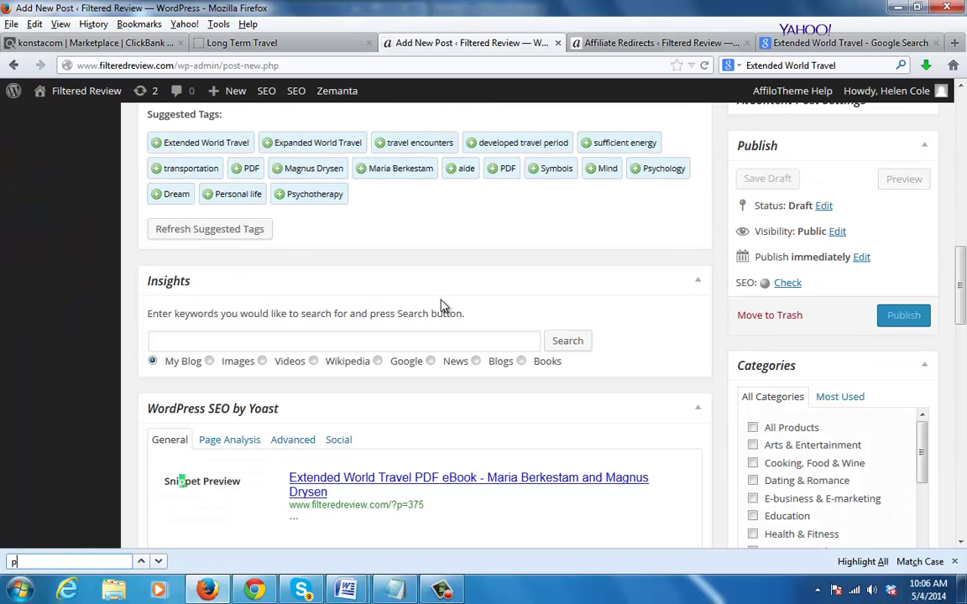
text(syph)
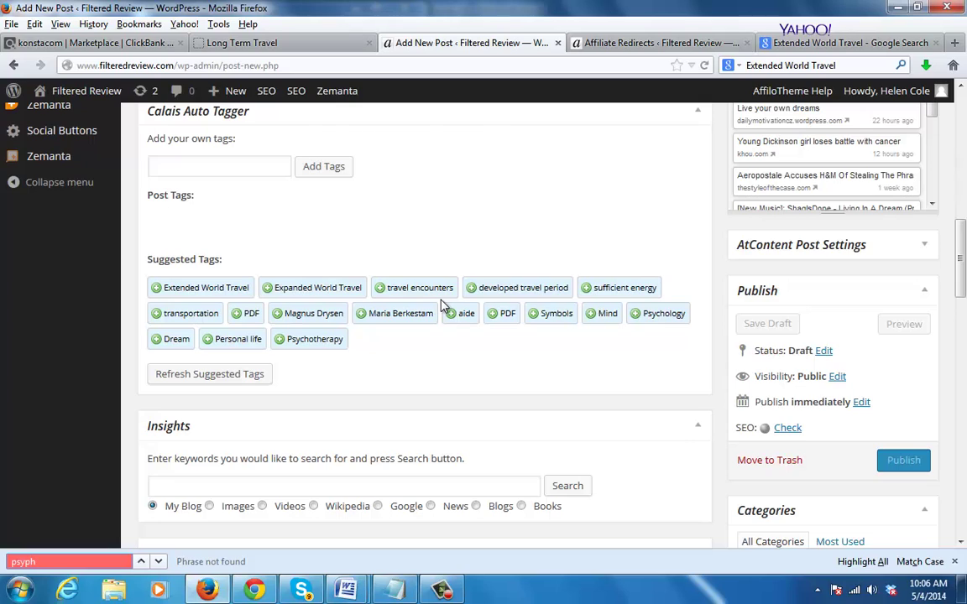
key(BackSpace)
key(BackSpace)
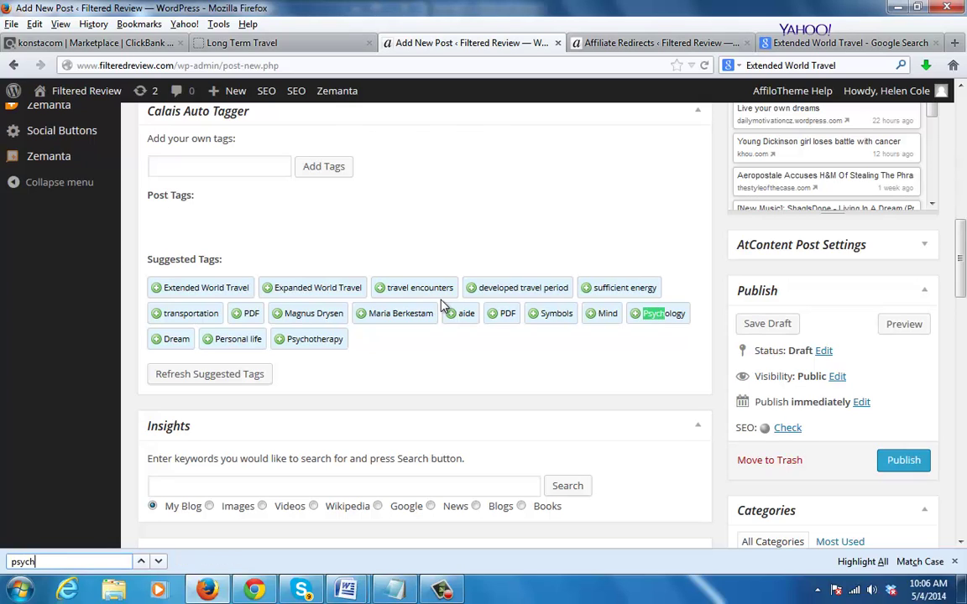
text(chotheraph)
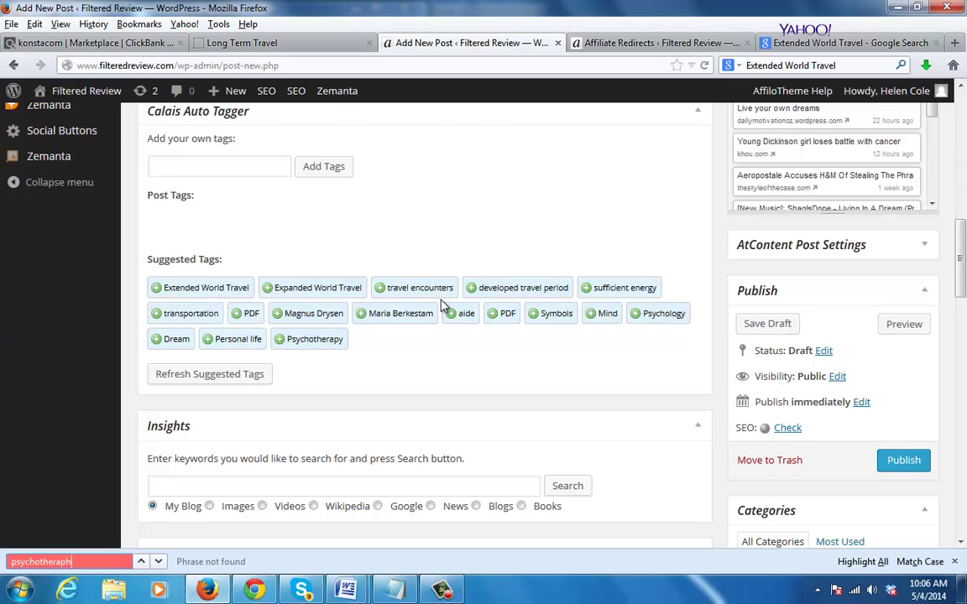
key(BackSpace)
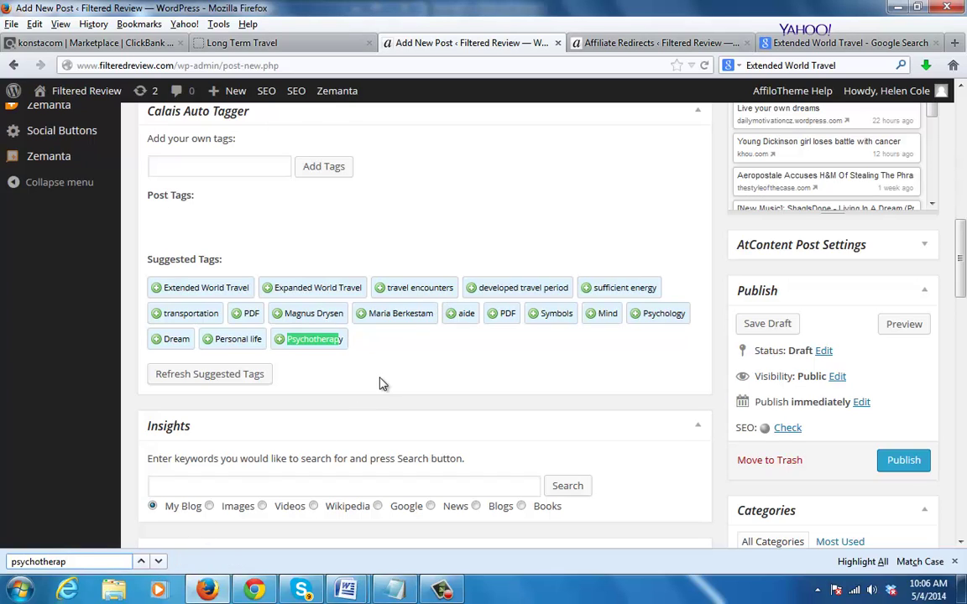
Step back and forth through the Psychotherapy matches, then return to the post body
click(158, 562)
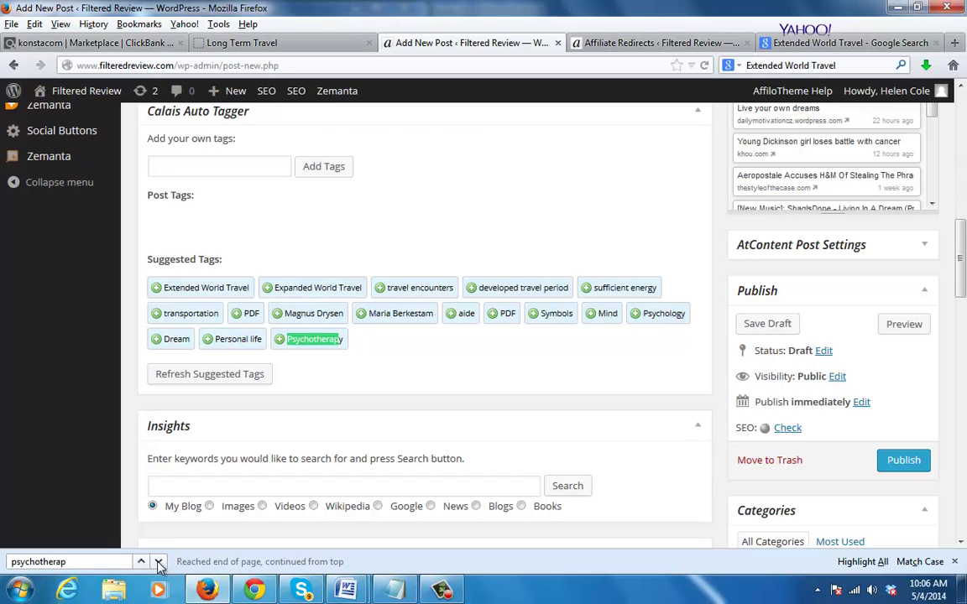
click(141, 562)
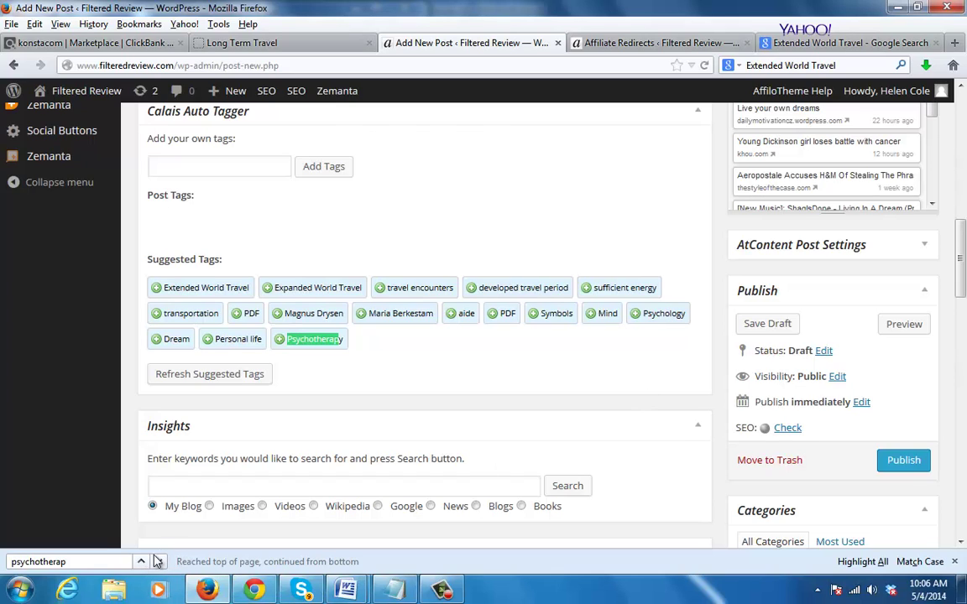
click(160, 562)
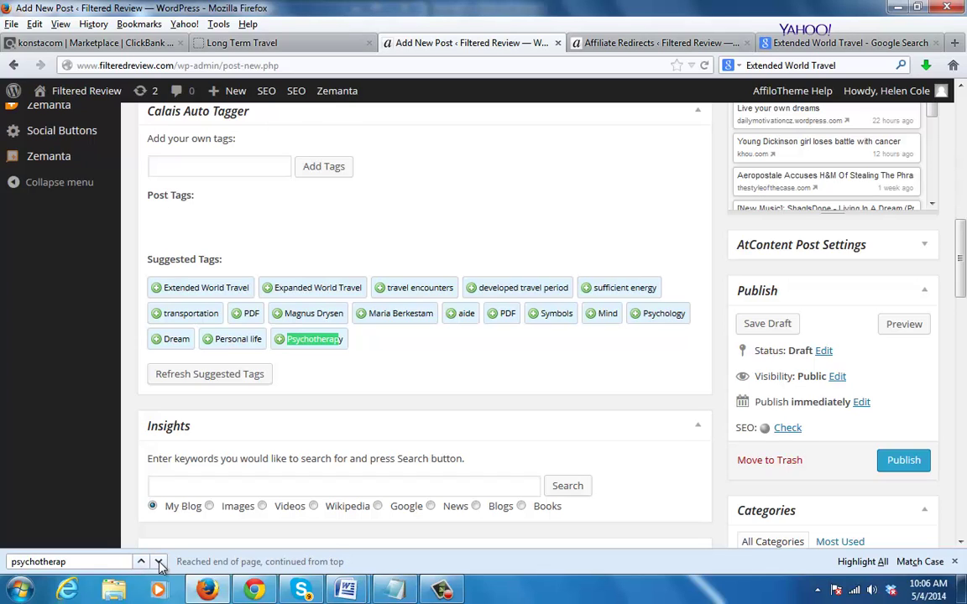
click(141, 562)
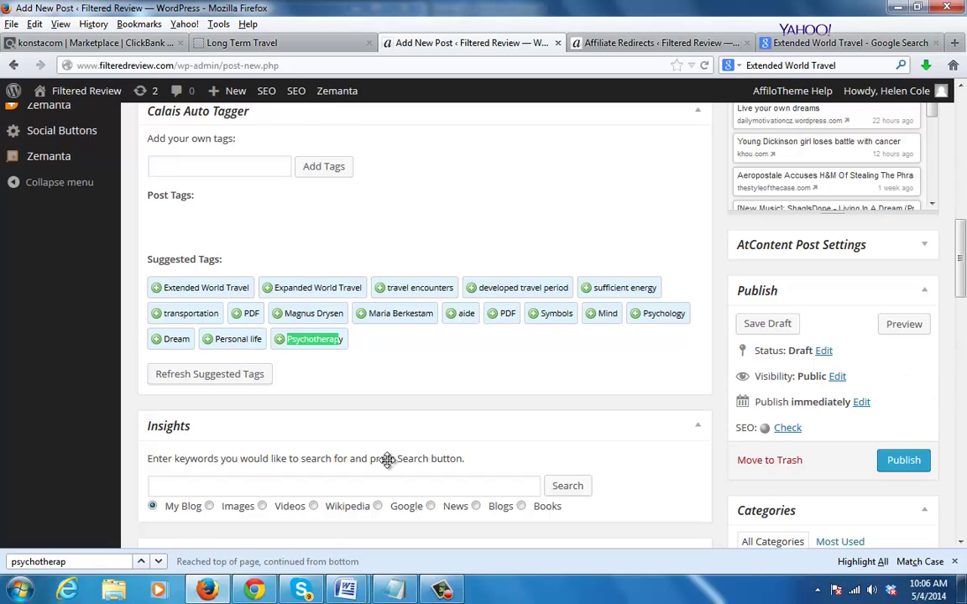
drag(962, 277, 963, 188)
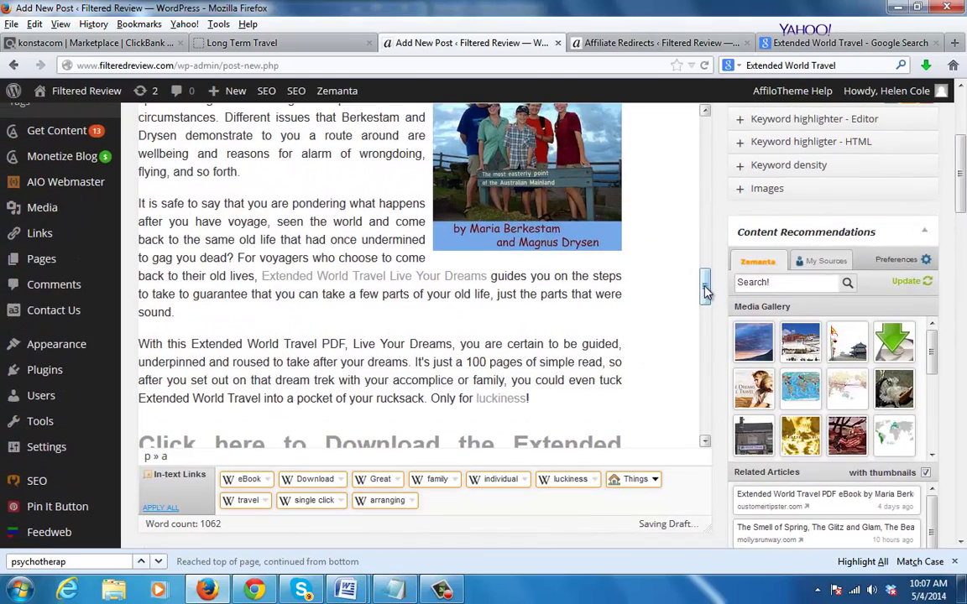
drag(705, 290, 704, 352)
Search Document2 in Word for psych, confirm there is no match, and minimize Word
mouse_move(367, 573)
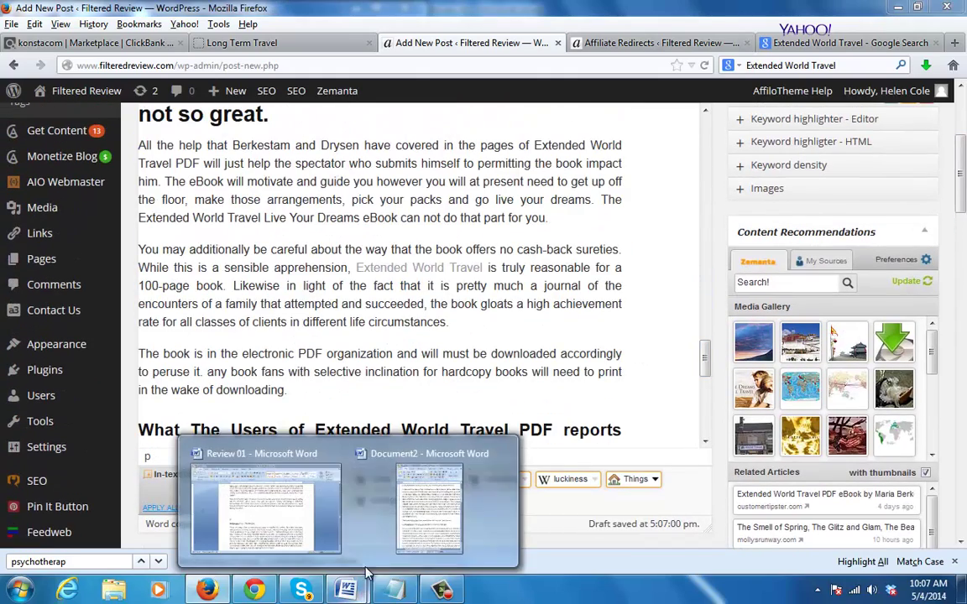
click(430, 512)
click(216, 274)
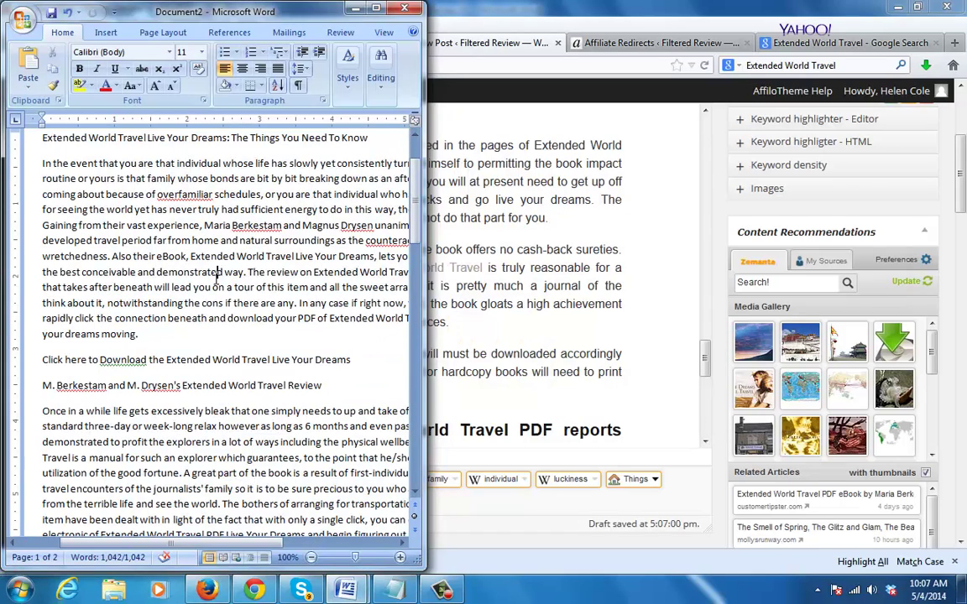
key(ctrl+f)
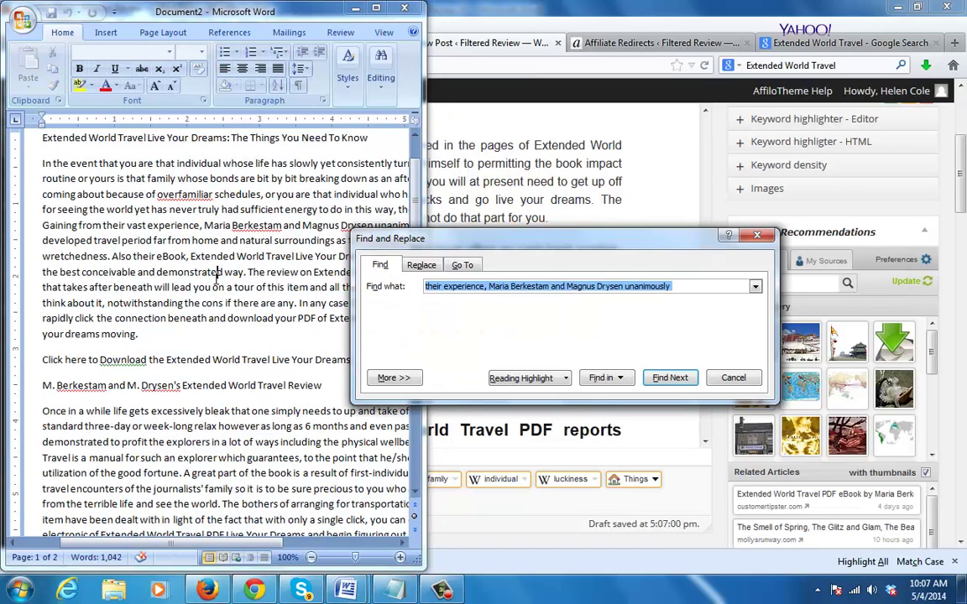
text(psum)
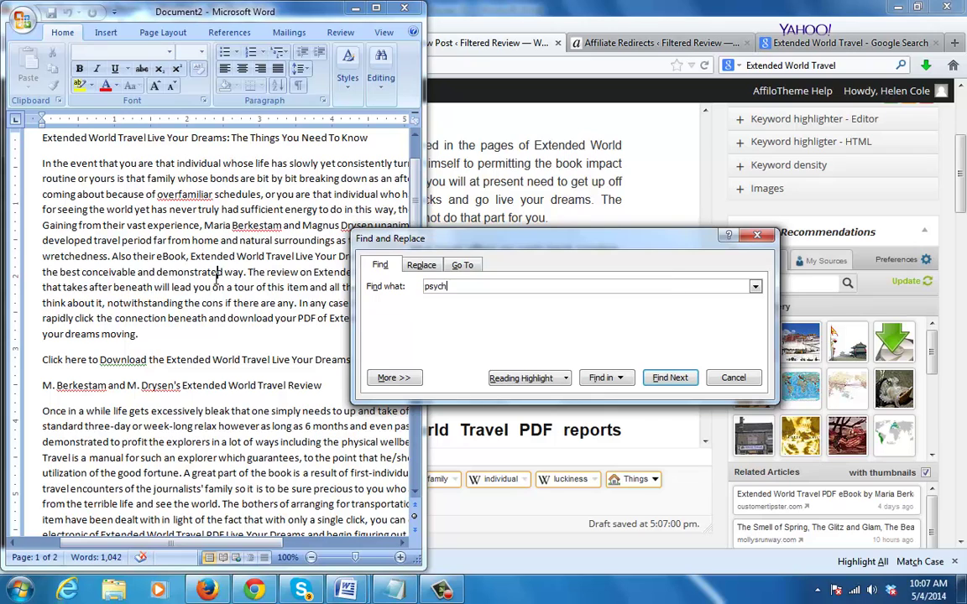
key(Return)
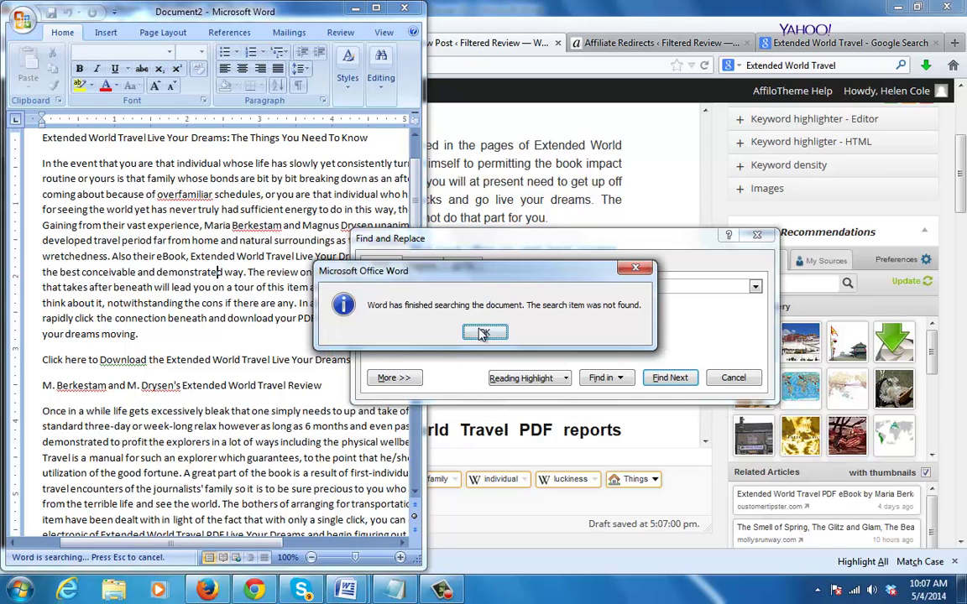
key(Return)
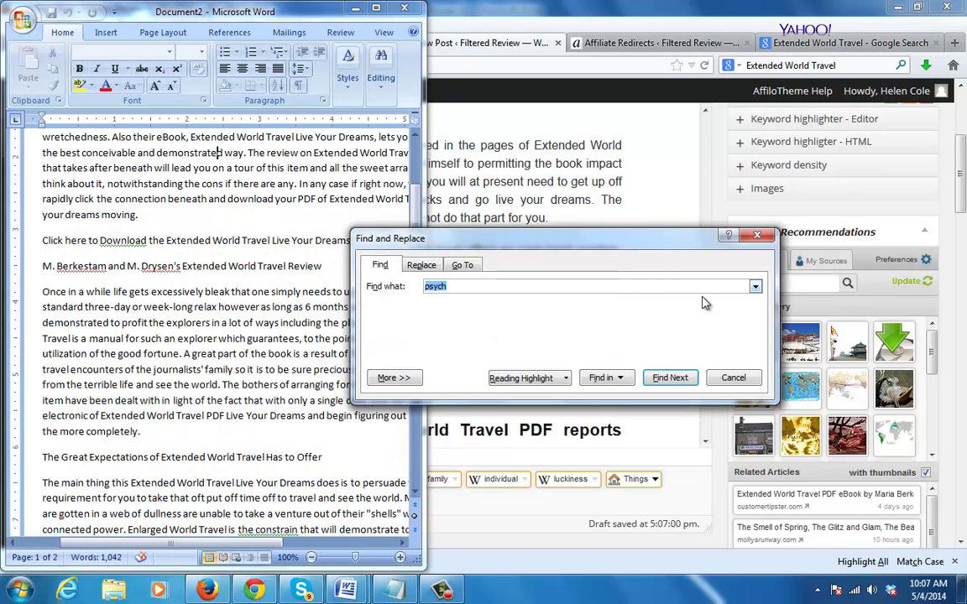
click(740, 379)
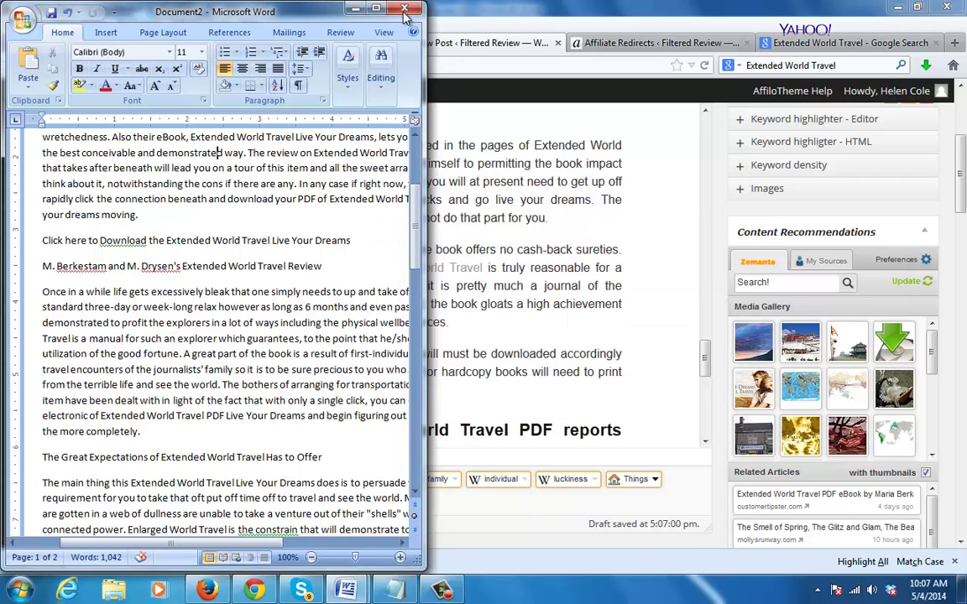
click(356, 9)
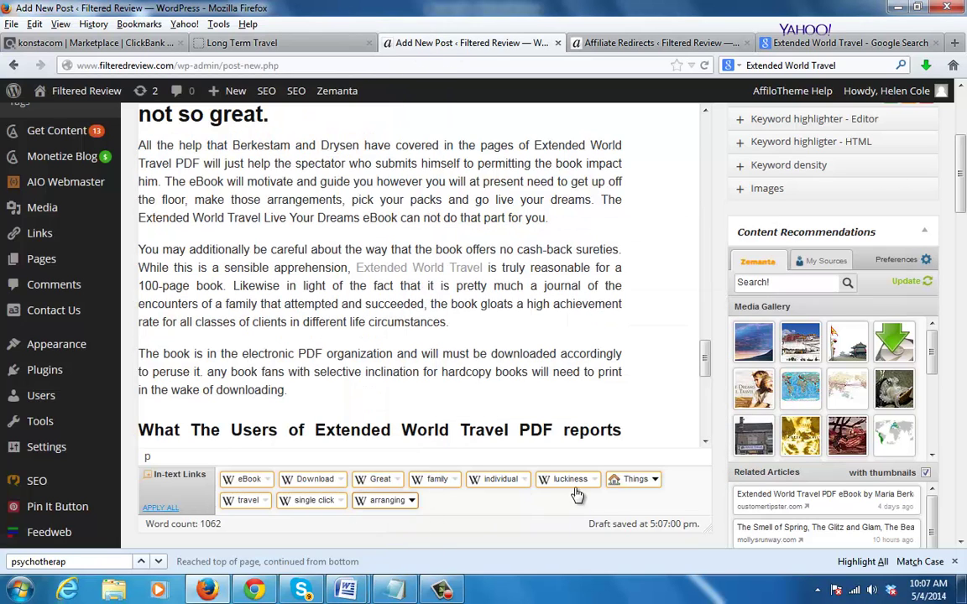
Add every Calais suggested tag, ending with Personal life and Psychotherapy, to Post Tags
scroll(964, 180, down, 8)
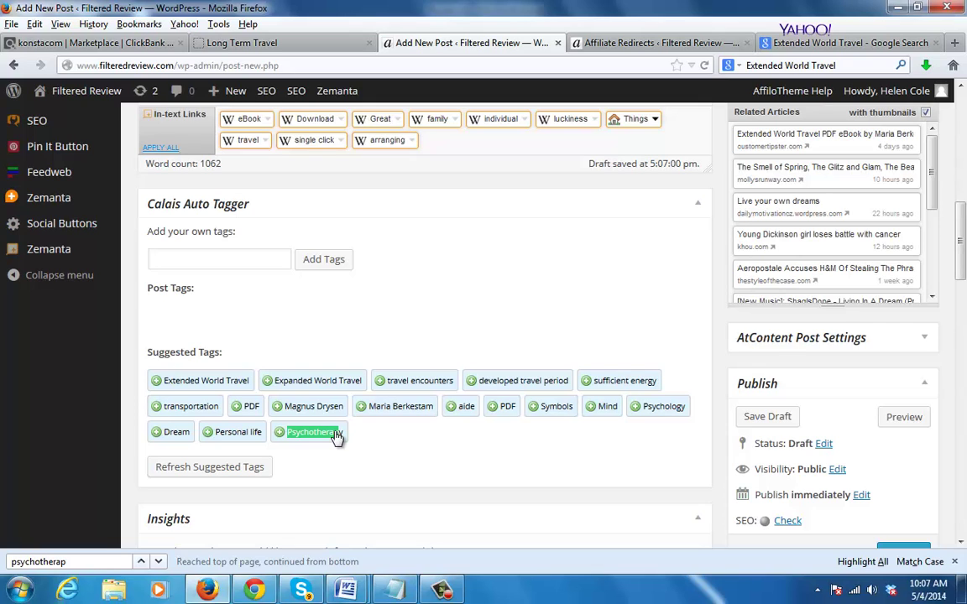
click(191, 384)
double_click(191, 384)
double_click(191, 384)
click(191, 384)
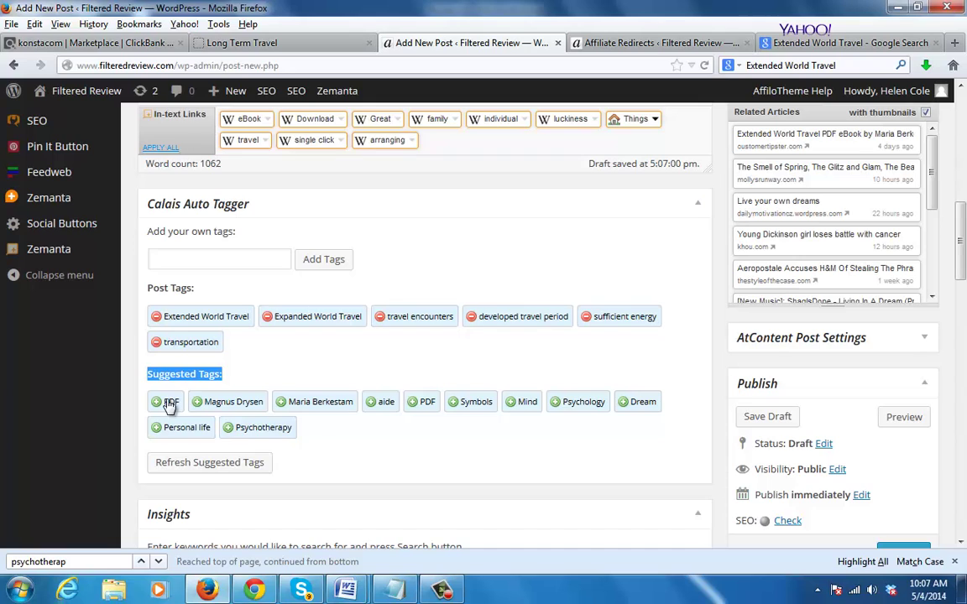
double_click(167, 401)
double_click(169, 403)
triple_click(168, 401)
double_click(168, 401)
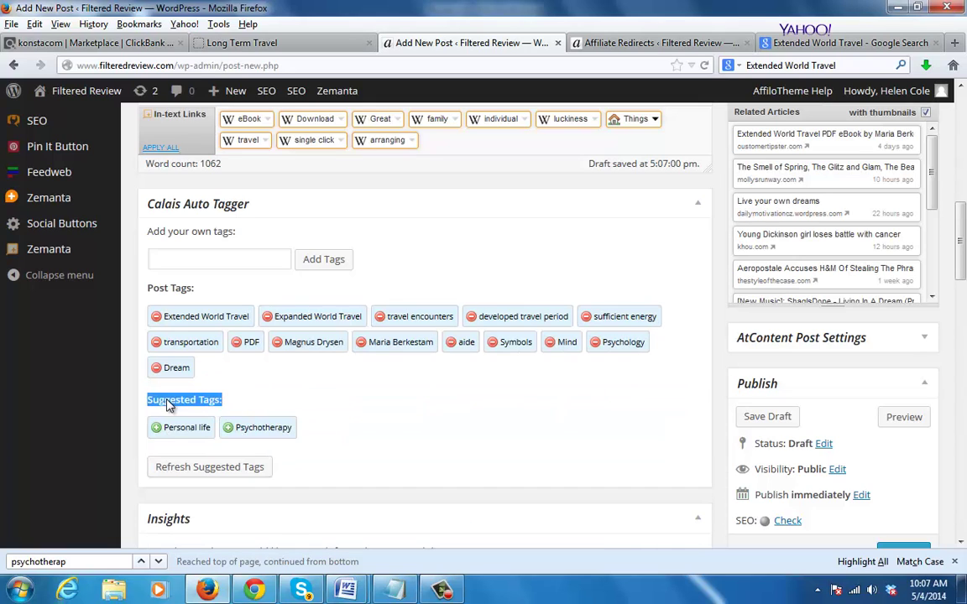
click(170, 427)
click(179, 426)
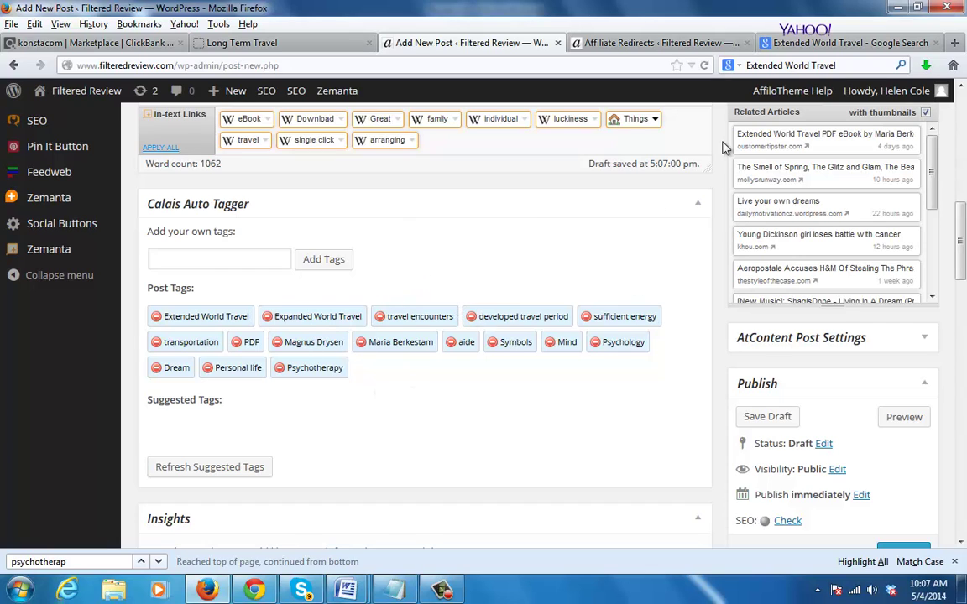
mouse_move(839, 206)
drag(963, 250, 963, 149)
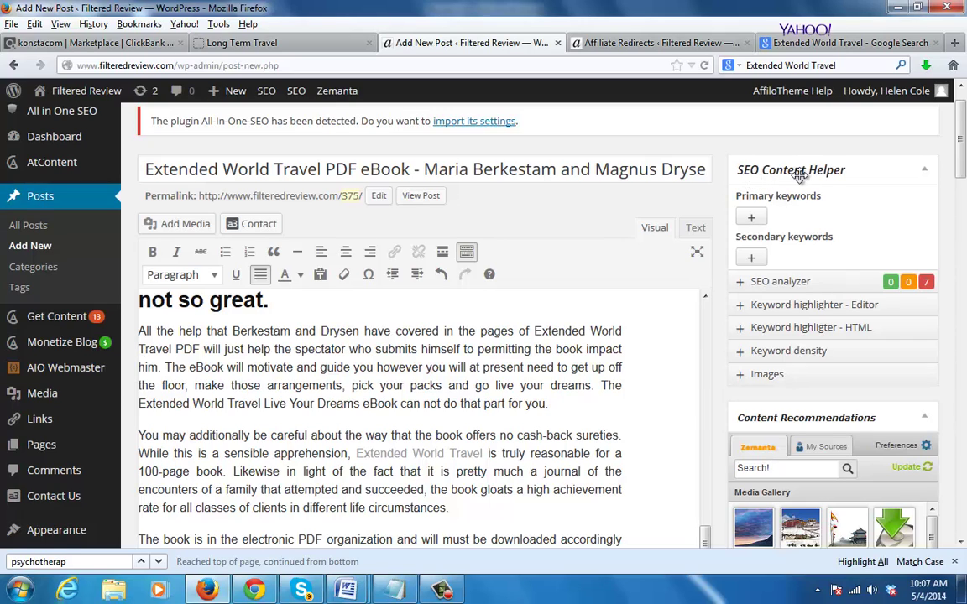
Copy 'Extended World Travel' from the post title and submit it as a primary keyword
click(751, 218)
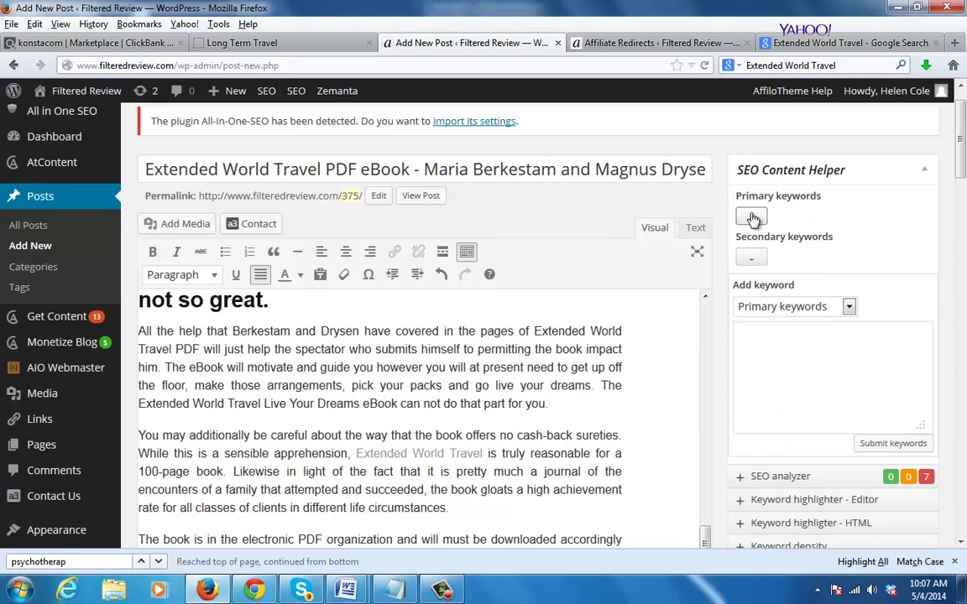
click(813, 399)
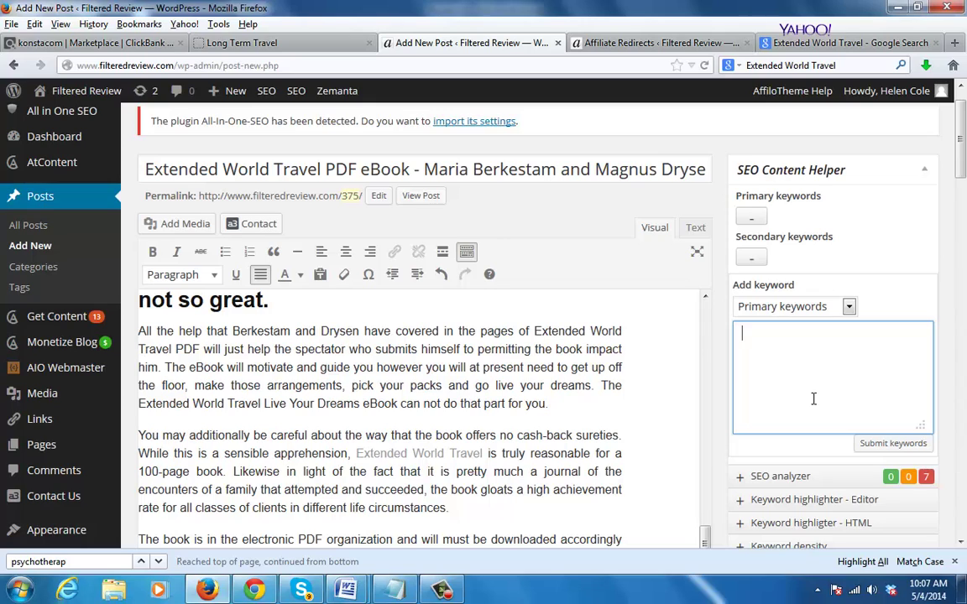
drag(320, 169, 258, 158)
drag(321, 169, 111, 182)
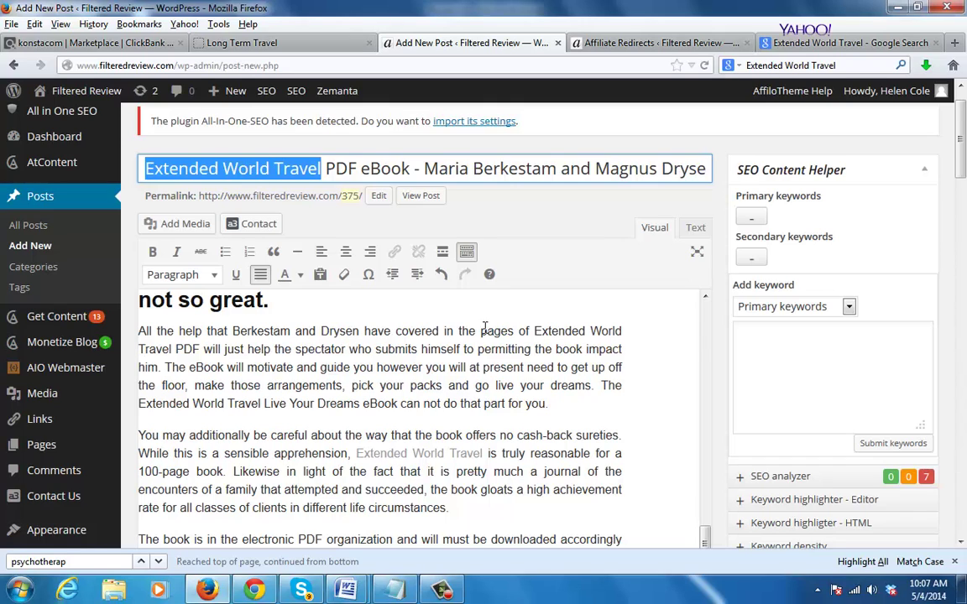
key(ctrl+c)
click(839, 352)
key(ctrl+v)
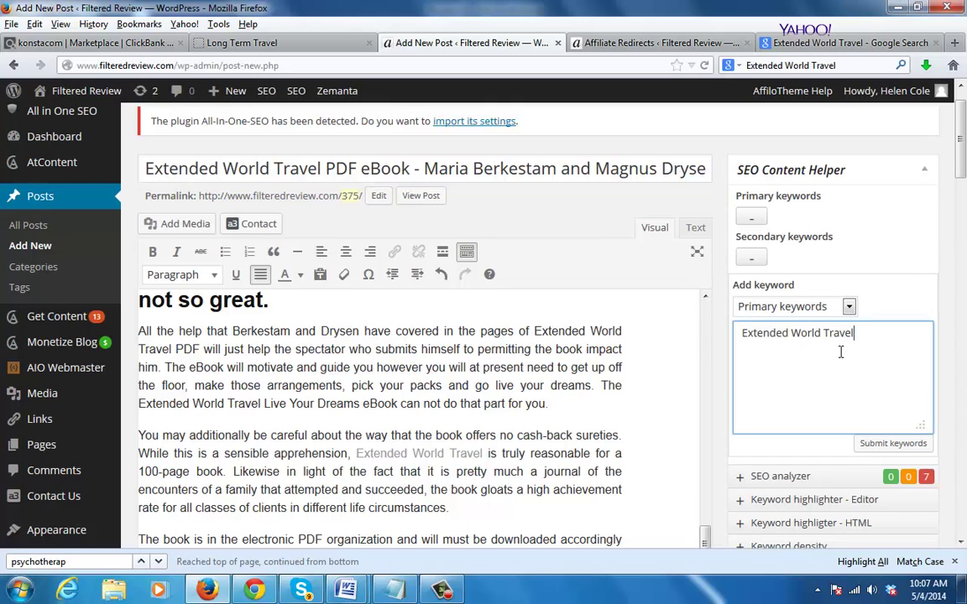
click(889, 443)
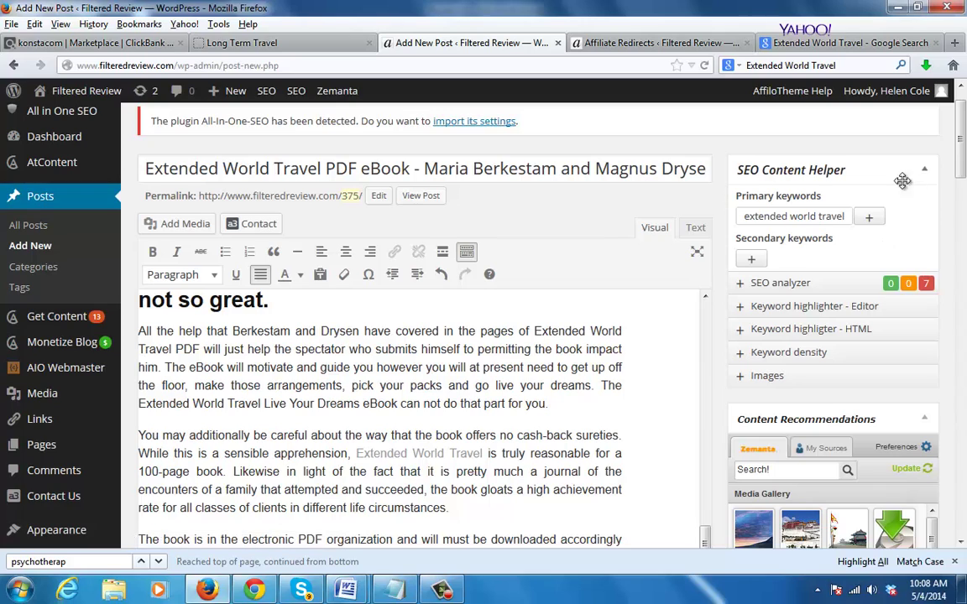
Submit 'Live Your Dreams' as an additional primary SEO keyword
click(870, 217)
click(782, 351)
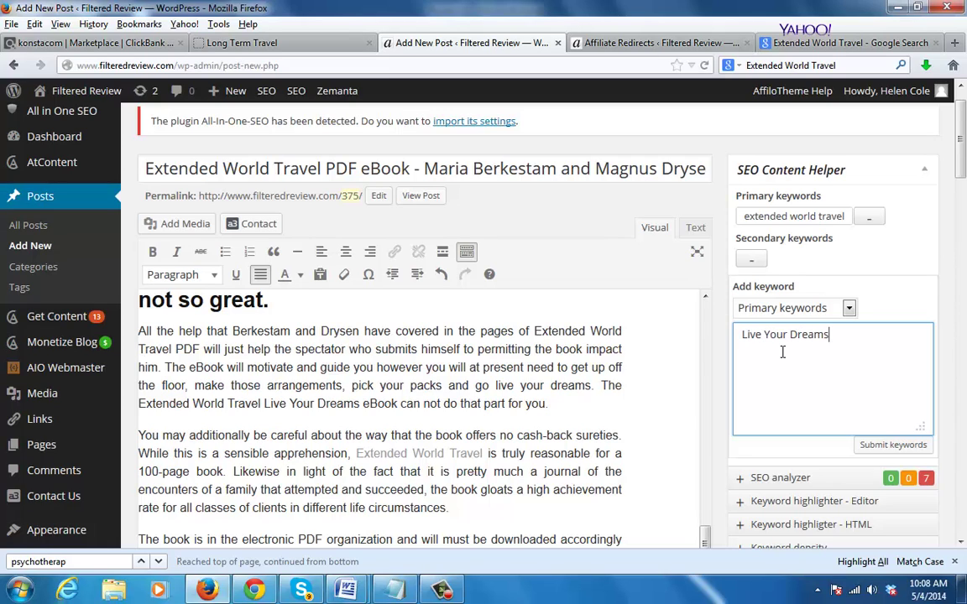
text(Live Your Dreams)
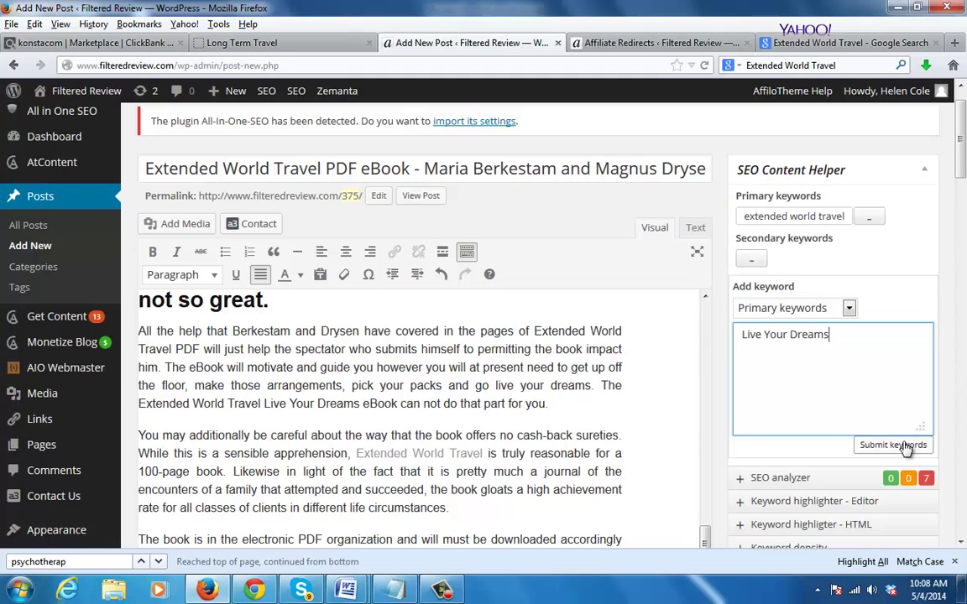
click(910, 445)
drag(961, 137, 948, 202)
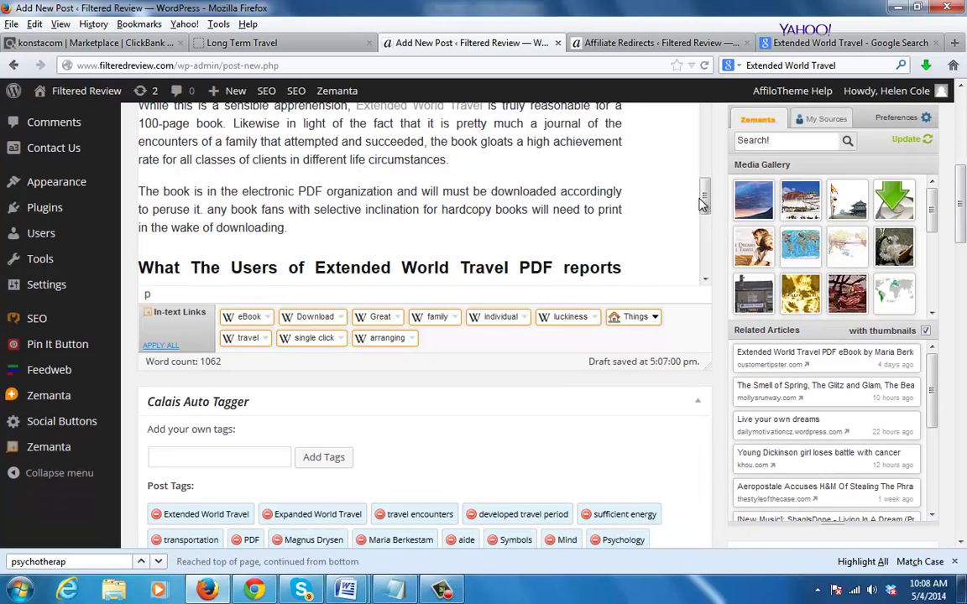
Switch the Zemanta sidebar to My Sources to list the blog's own articles
drag(702, 204, 703, 267)
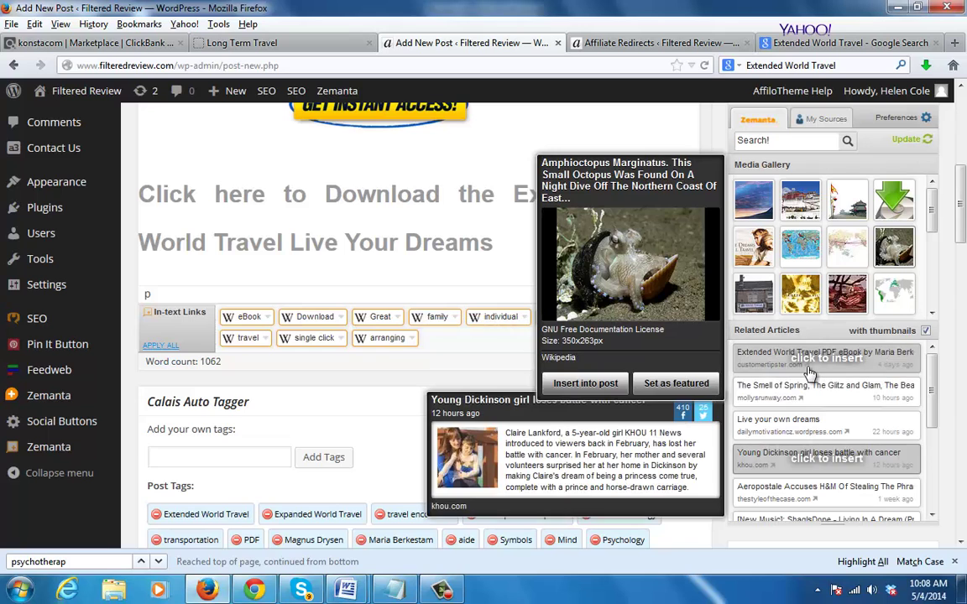
mouse_move(809, 372)
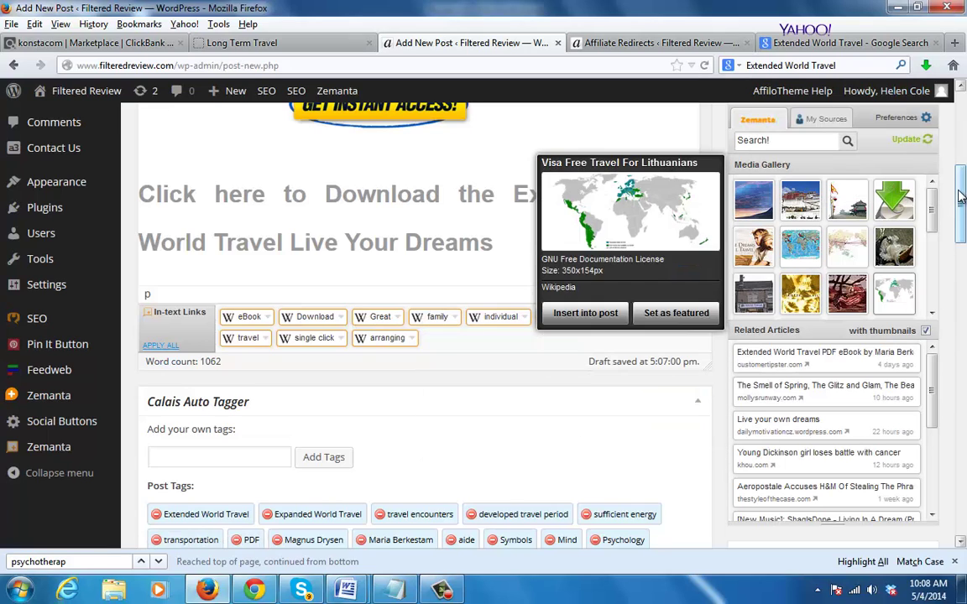
click(826, 119)
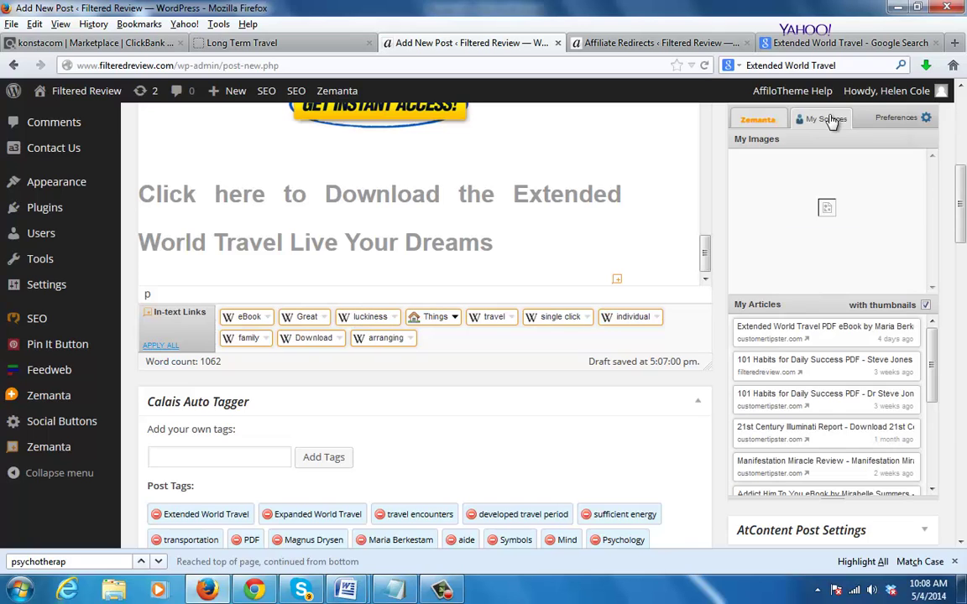
Open Zemanta preferences and go to the Blogs I Write list under My Sources
click(898, 118)
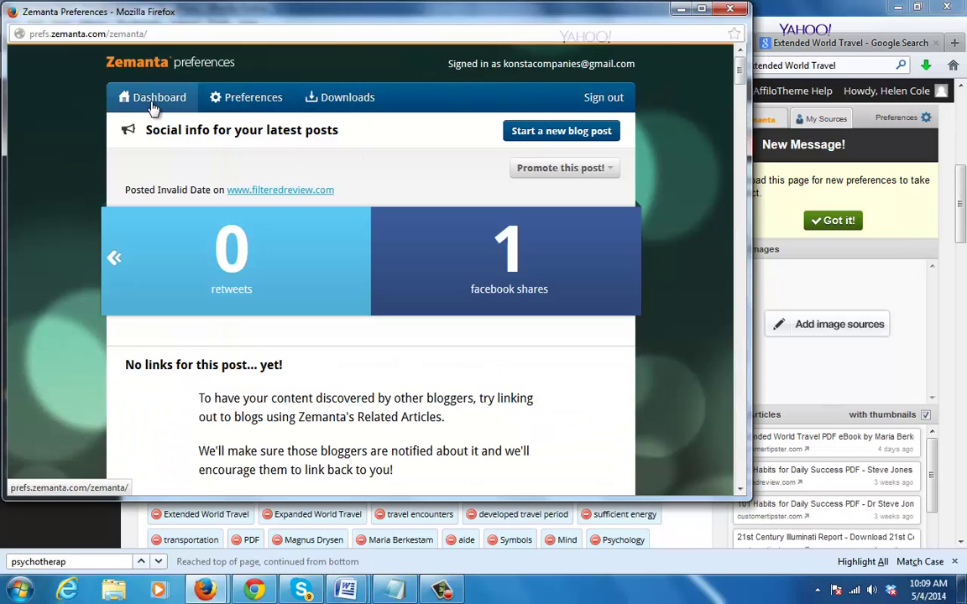
click(249, 101)
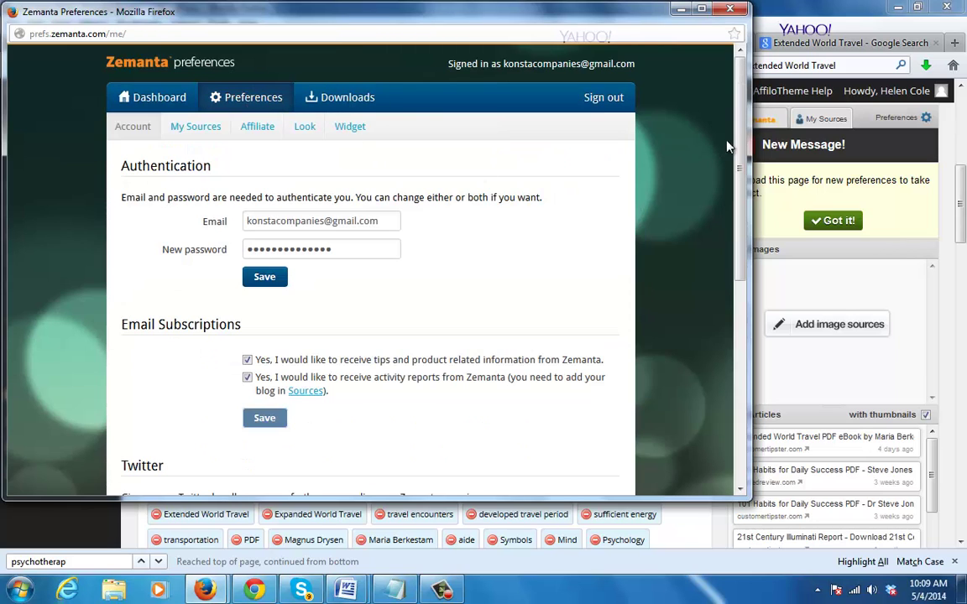
scroll(730, 146, down, 5)
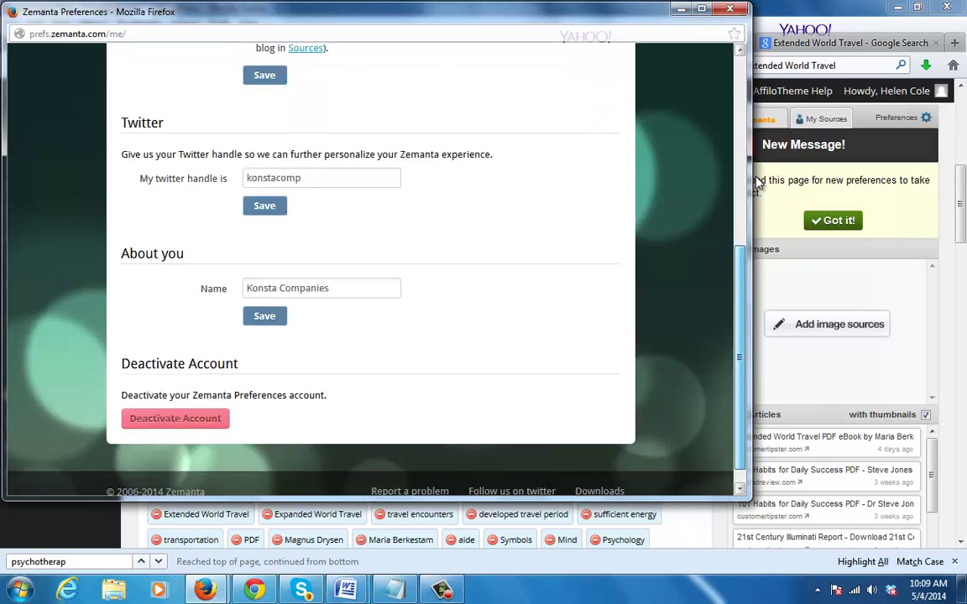
scroll(757, 183, up, 5)
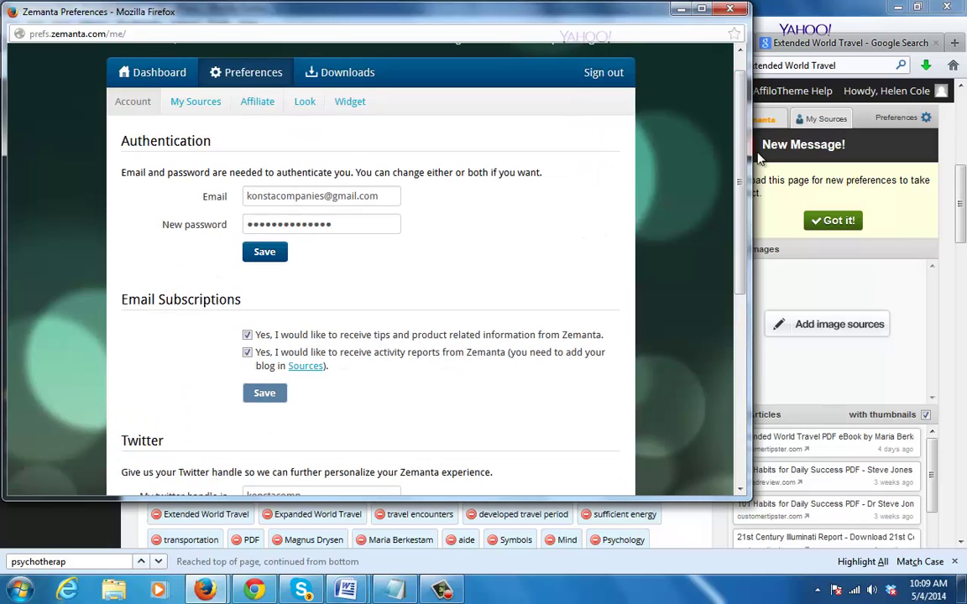
click(193, 107)
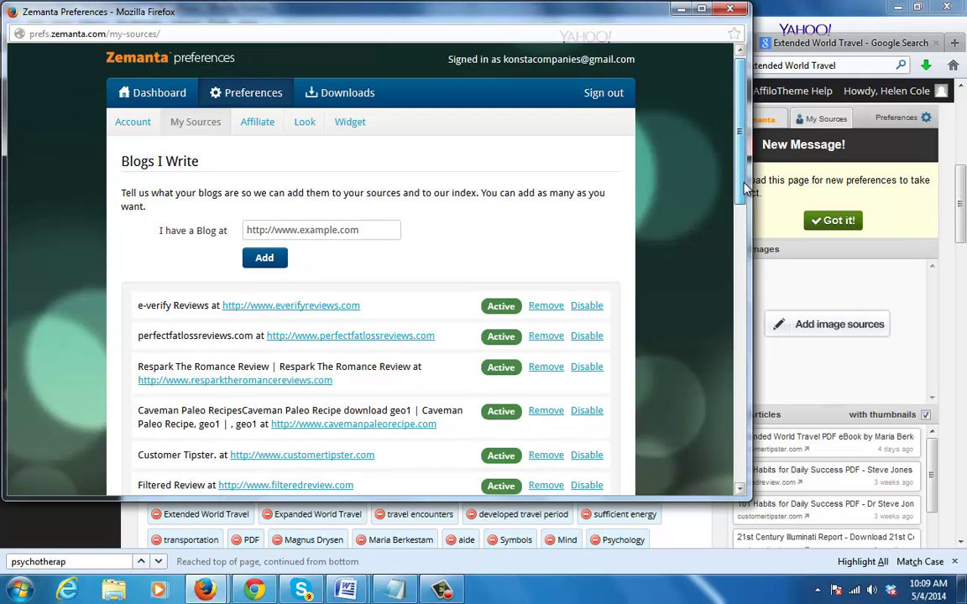
drag(740, 130, 747, 199)
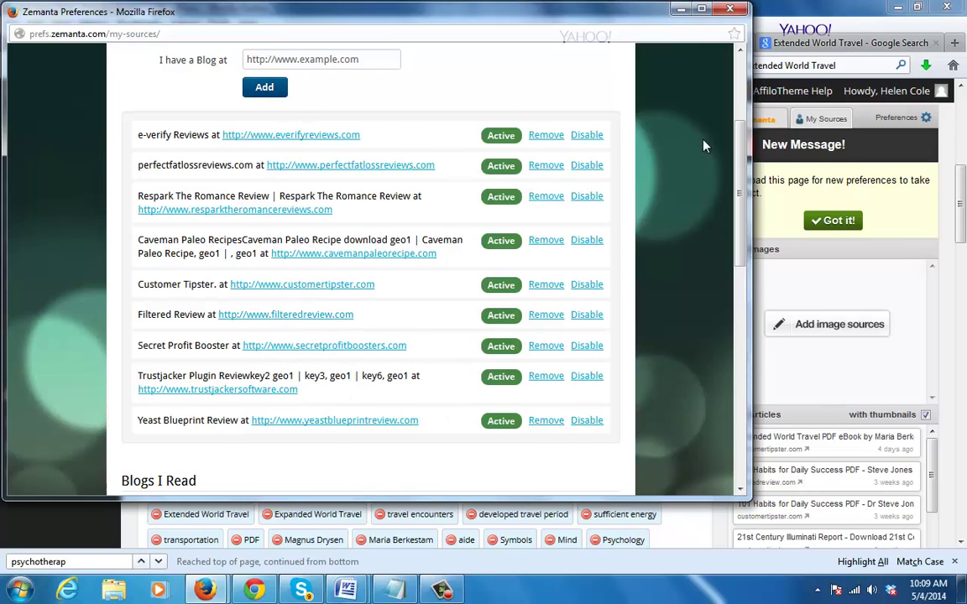
scroll(740, 165, up, 1)
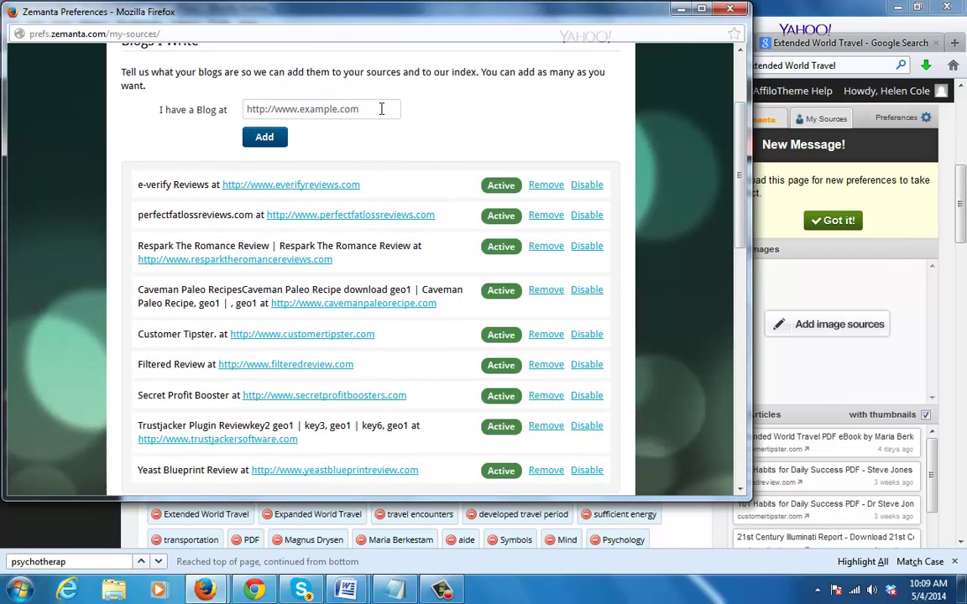
click(381, 109)
text(w)
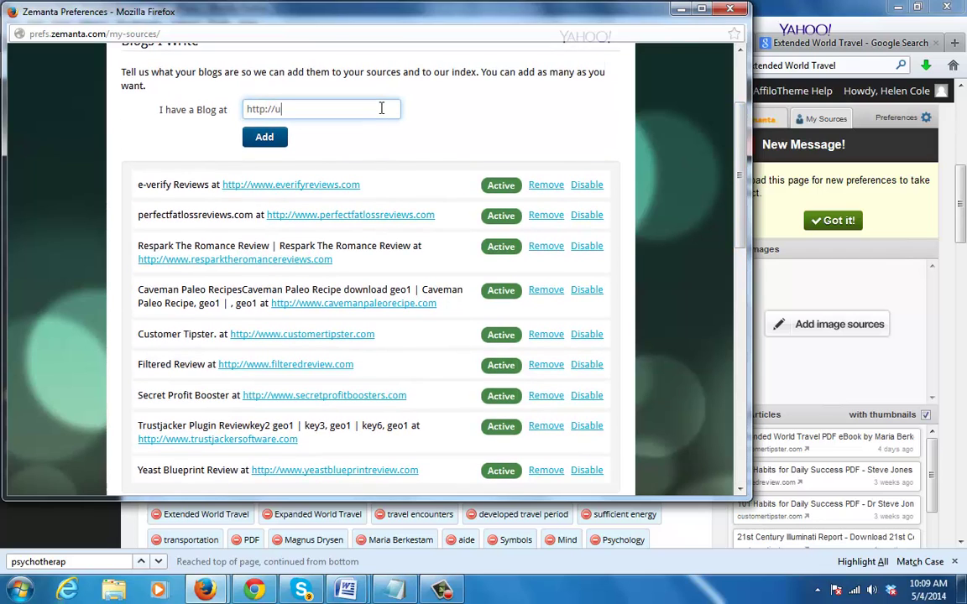
text(ww.unlockherlegsdownload.com)
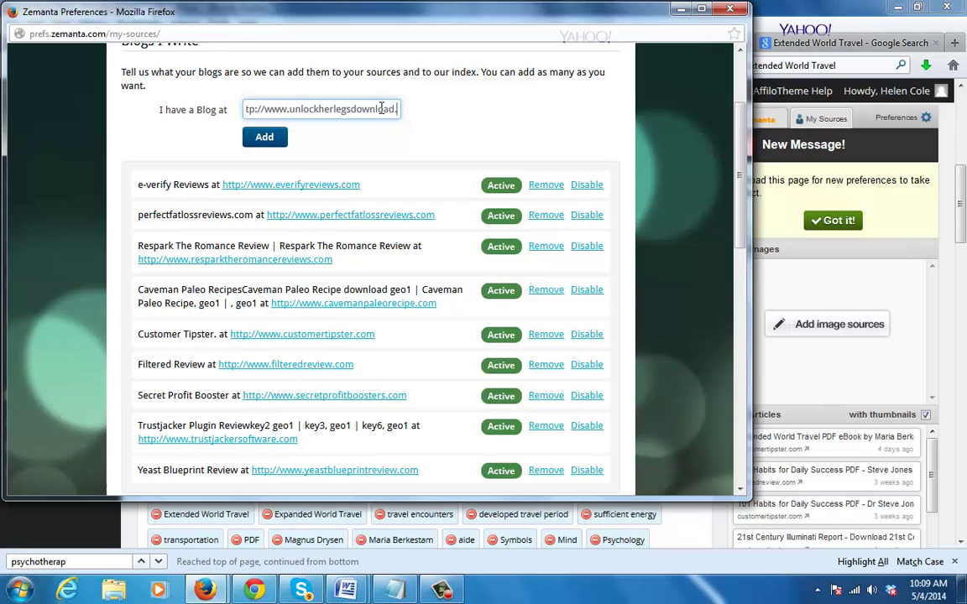
click(266, 139)
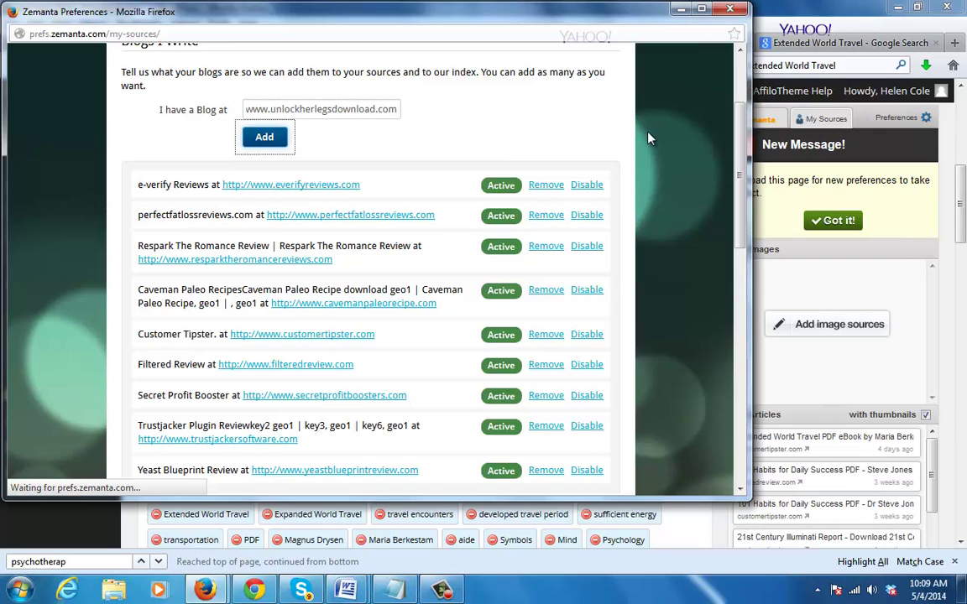
drag(742, 147, 740, 377)
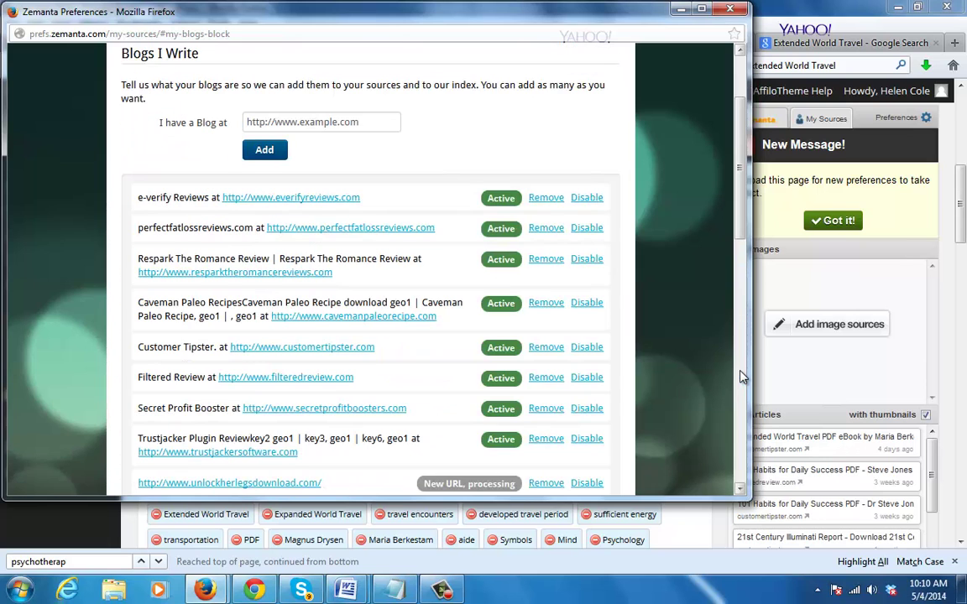
drag(742, 220, 743, 263)
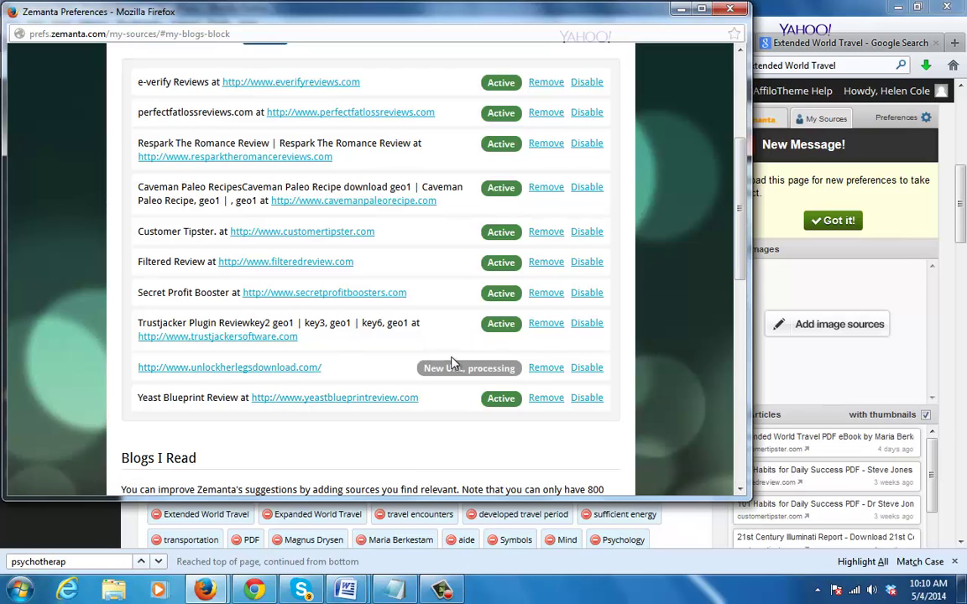
Close Zemanta preferences and insert the Extended World Travel article as related
click(729, 9)
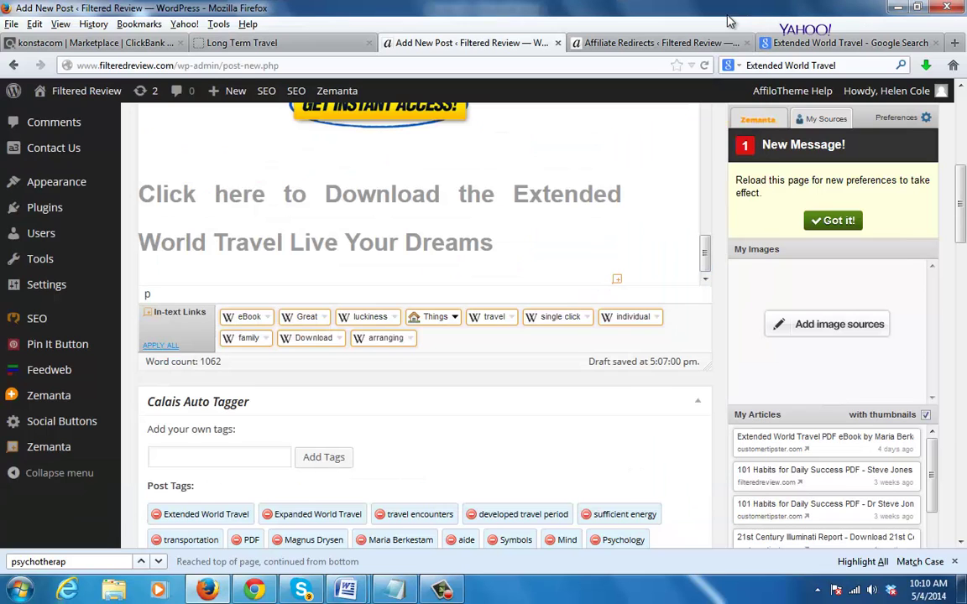
scroll(931, 210, down, 3)
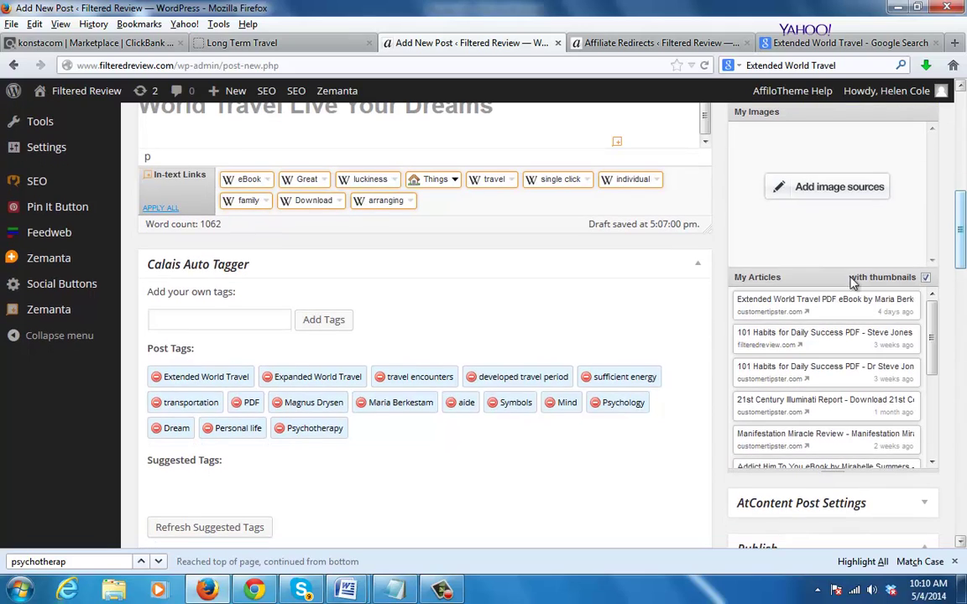
mouse_move(828, 307)
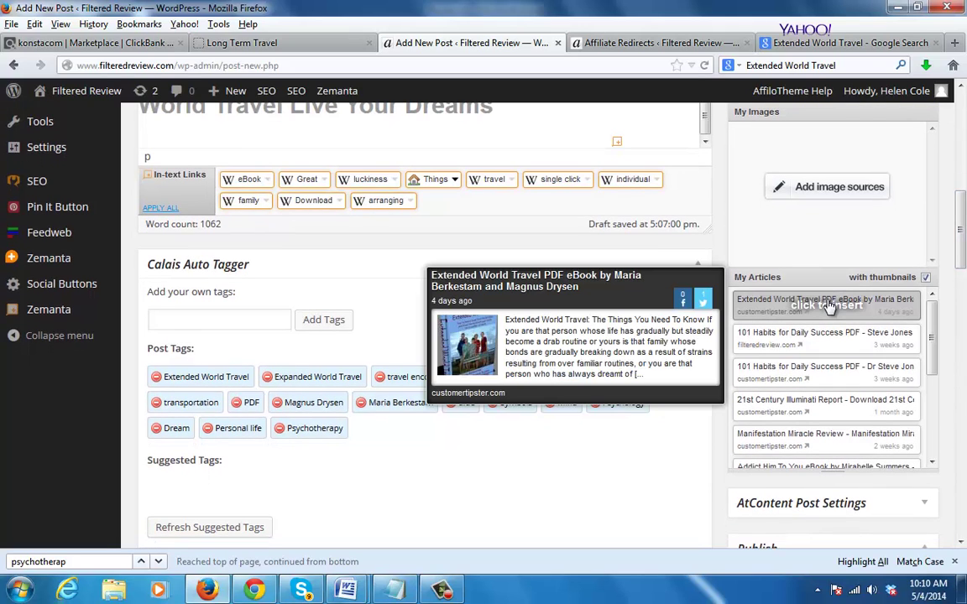
click(828, 308)
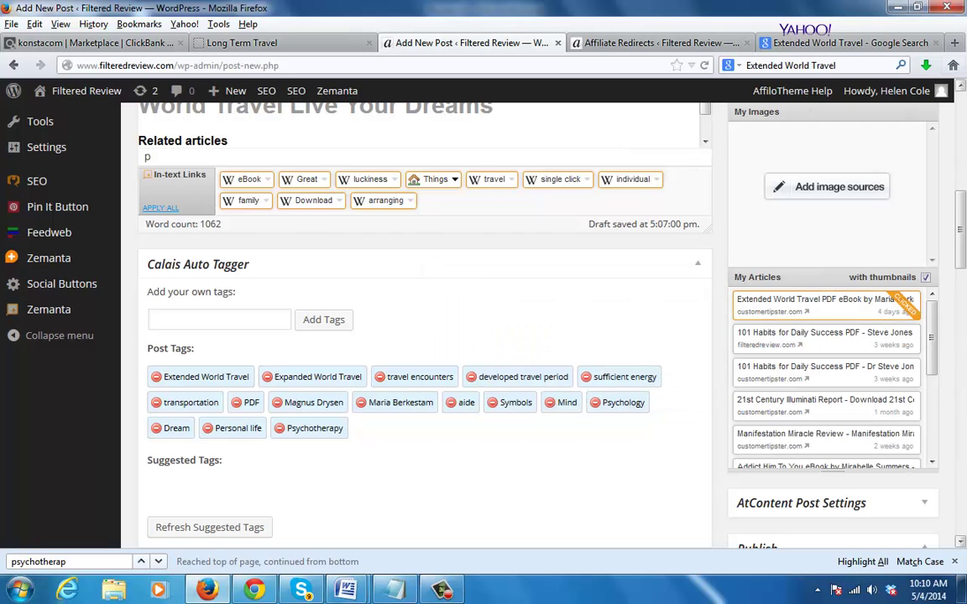
scroll(738, 168, up, 2)
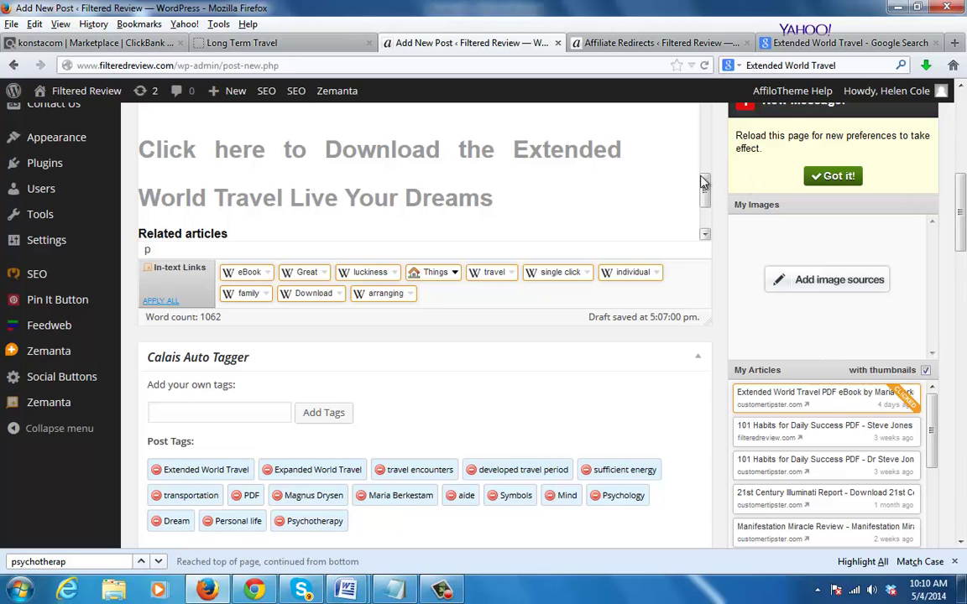
drag(705, 189, 703, 201)
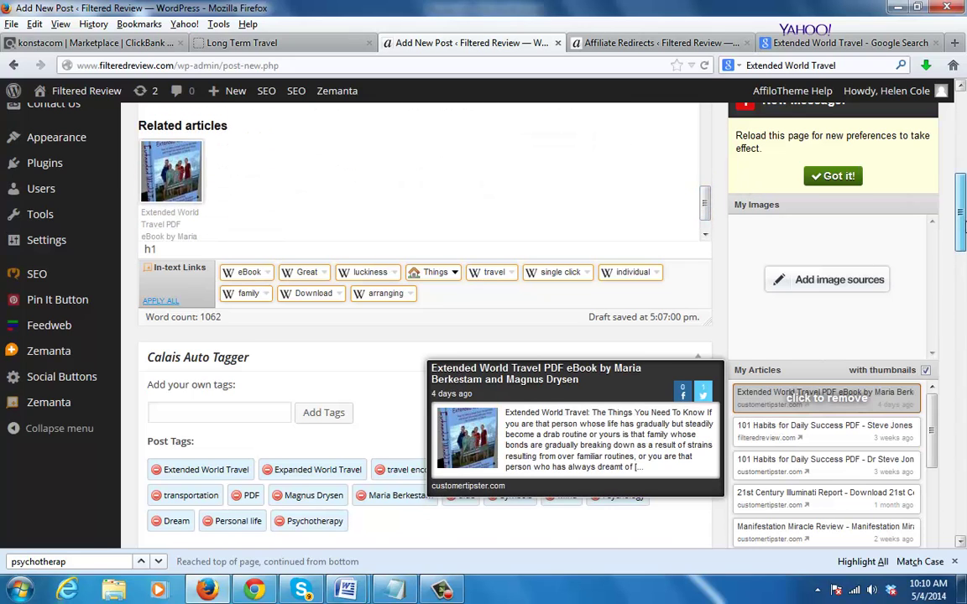
scroll(831, 394, down, 2)
Insert both 101 Habits, Illuminati, Manifestation Miracle, Addict Him To You, two Drama Method and Boost Your Bust articles
click(836, 327)
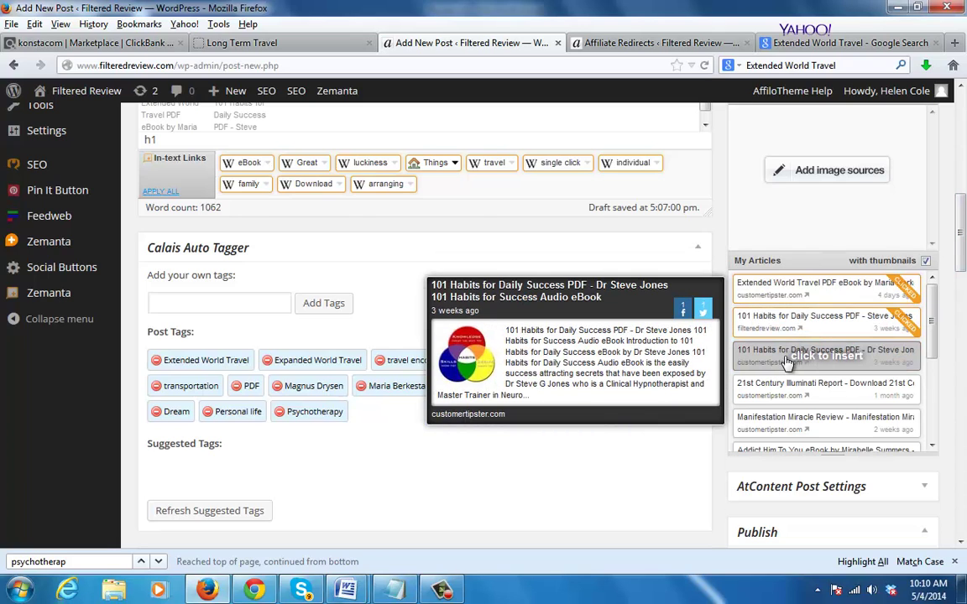
click(811, 360)
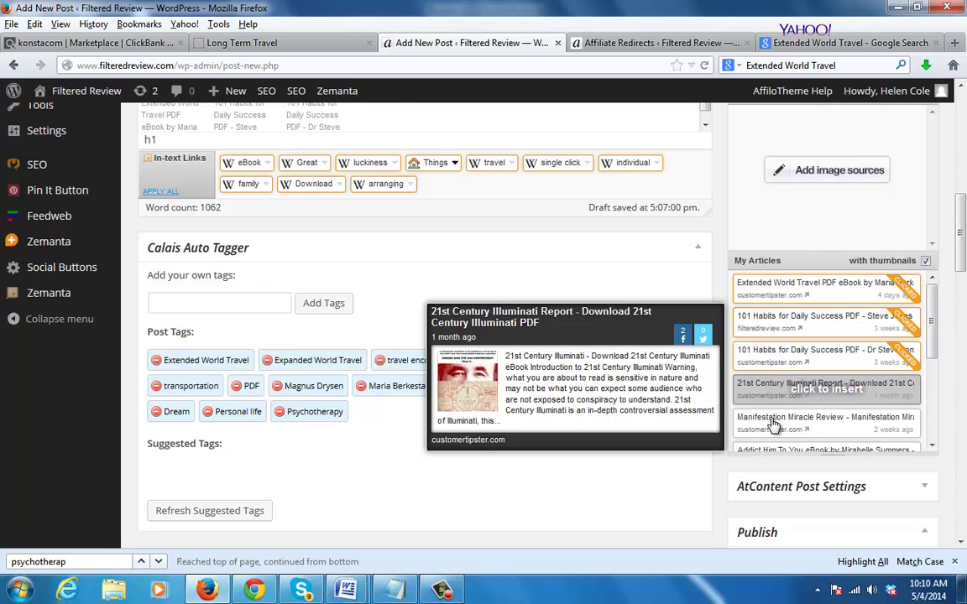
click(803, 391)
click(807, 420)
scroll(930, 318, down, 2)
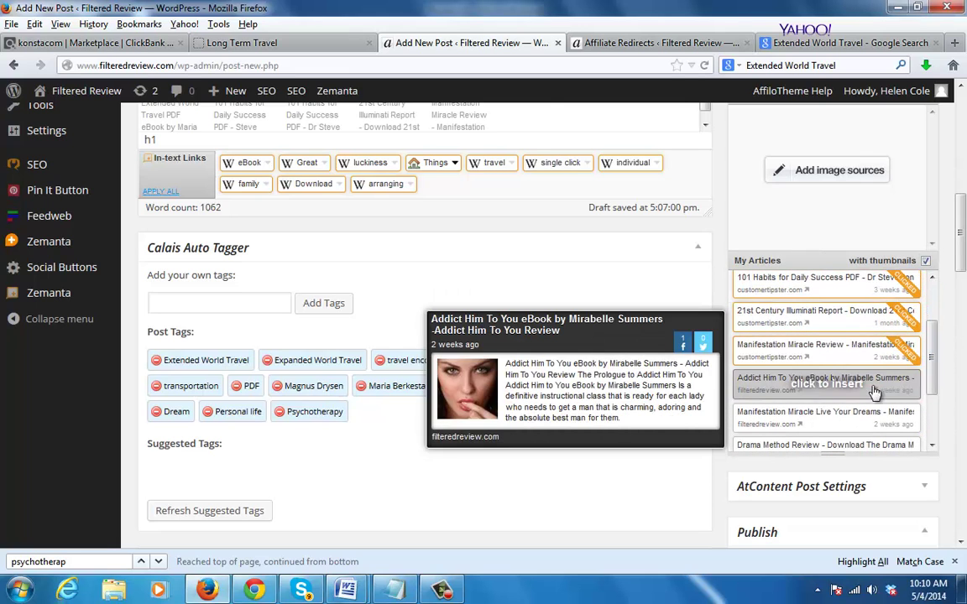
click(812, 384)
scroll(929, 382, down, 2)
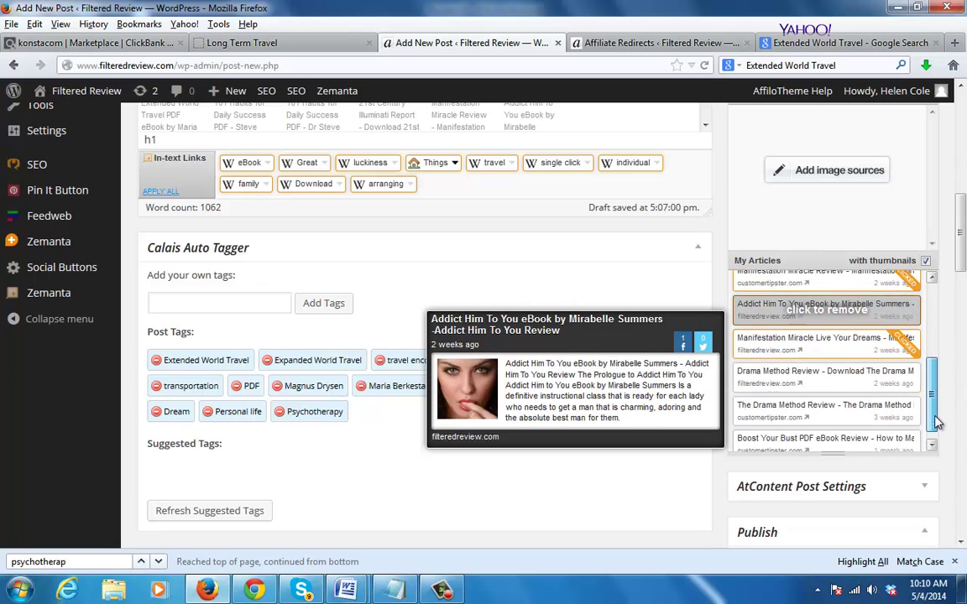
click(768, 369)
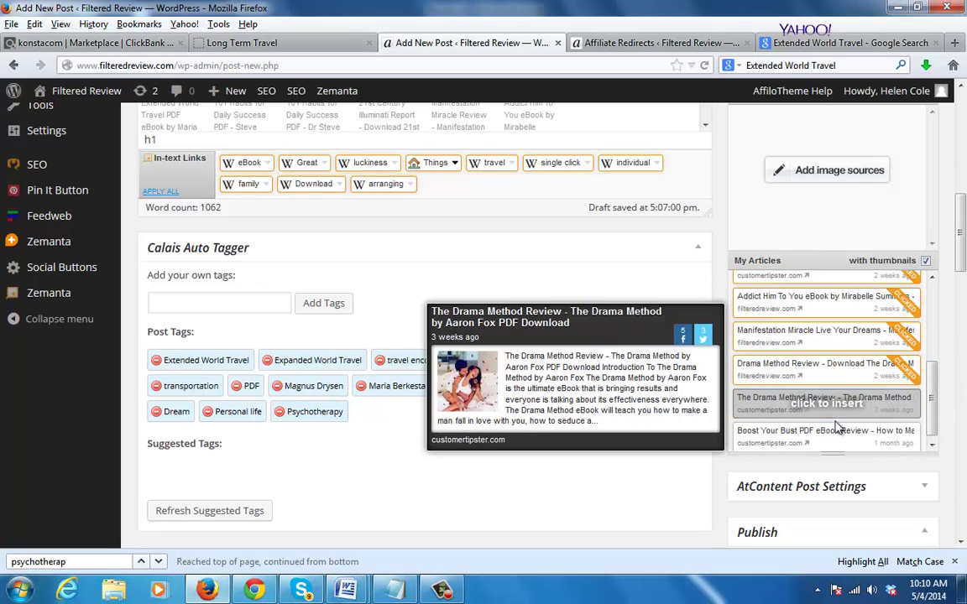
click(776, 404)
click(818, 429)
drag(935, 424, 962, 281)
scroll(965, 260, down, 2)
Collapse the AtContent Post Settings box and tick the All Products category
click(891, 251)
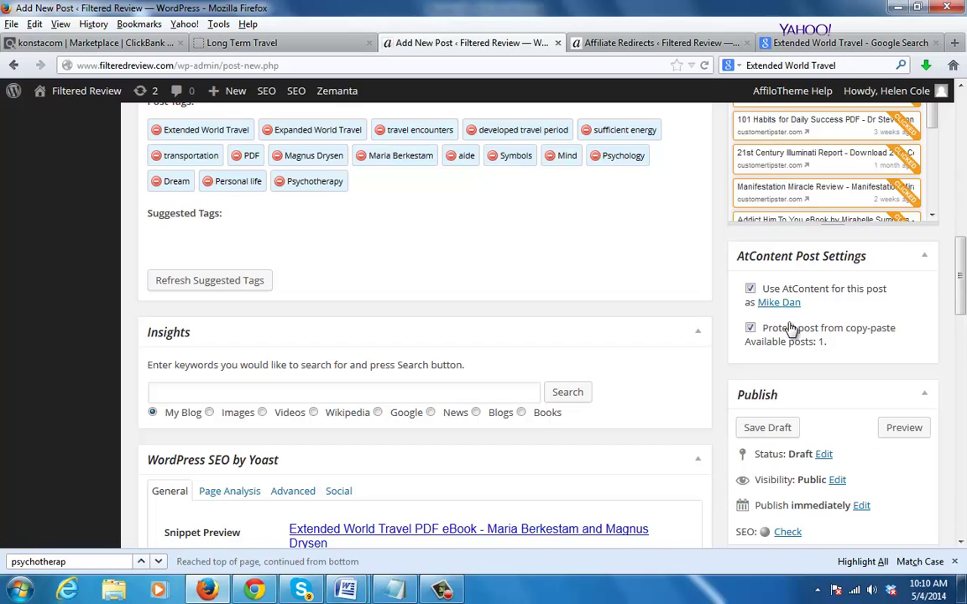
click(922, 260)
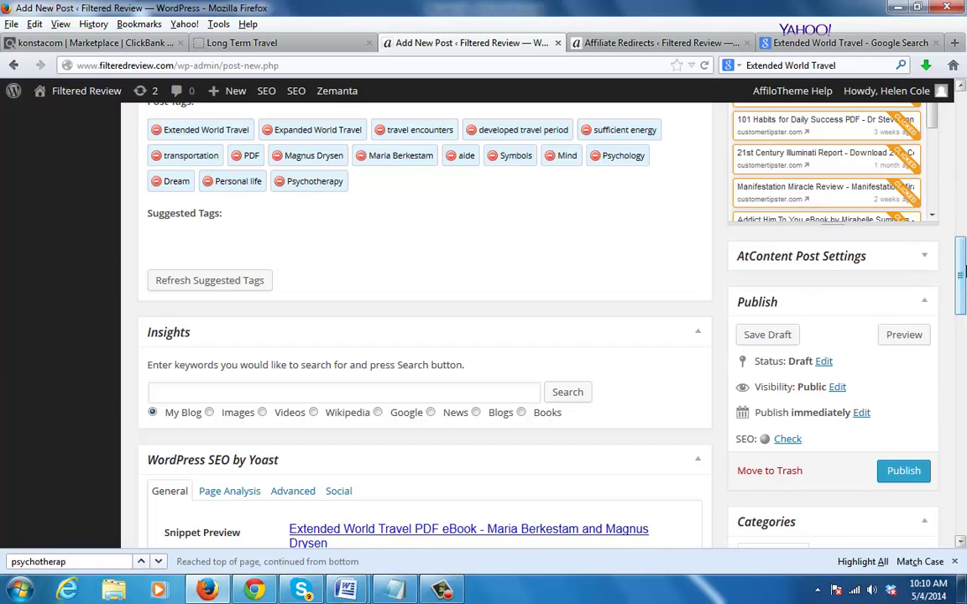
drag(963, 271, 963, 346)
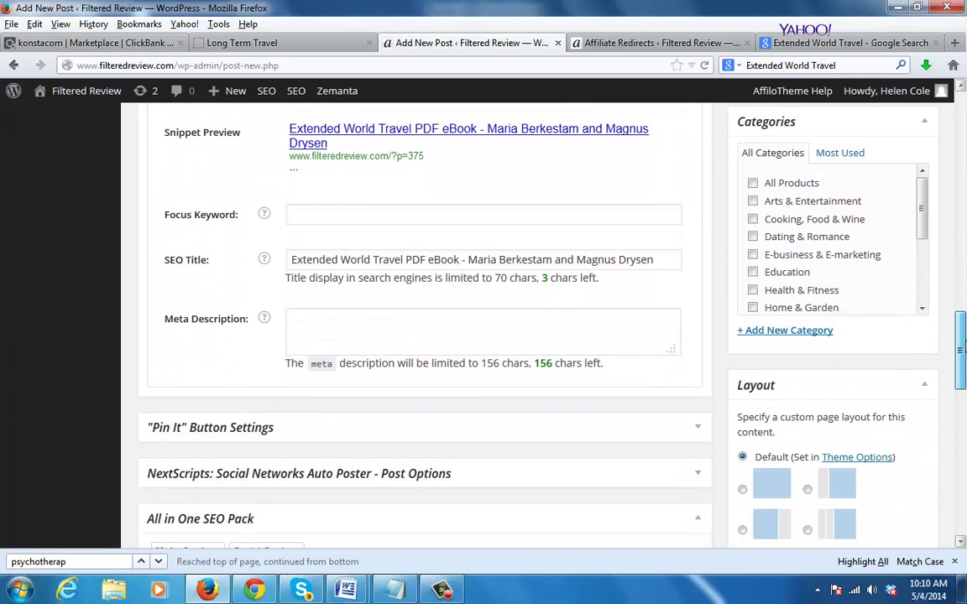
scroll(934, 295, up, 2)
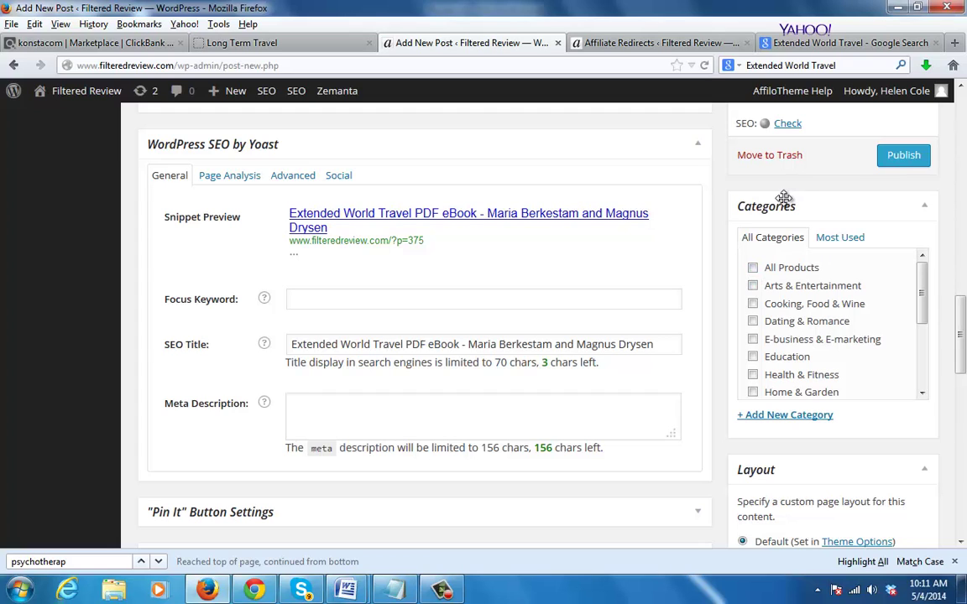
drag(927, 288, 923, 254)
click(760, 269)
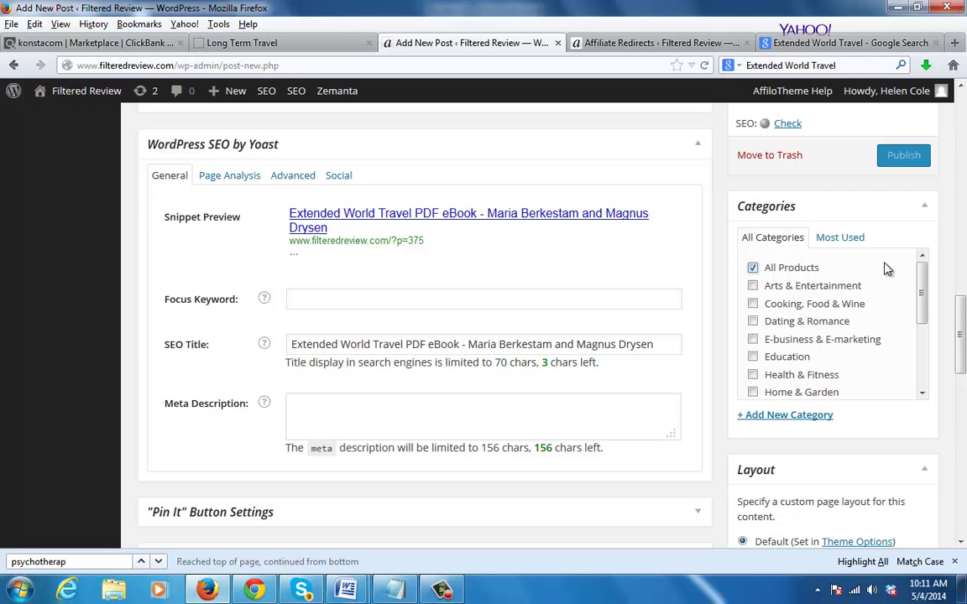
Start on the Yoast meta description and view the help about empty meta descriptions
mouse_move(923, 302)
mouse_down()
mouse_move(922, 345)
mouse_move(905, 377)
mouse_up()
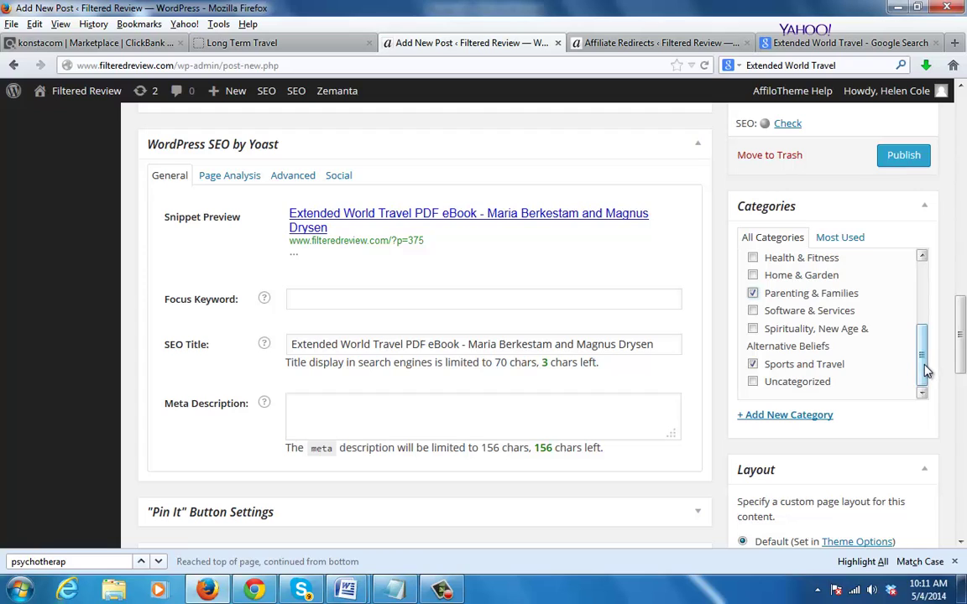
drag(926, 369, 925, 329)
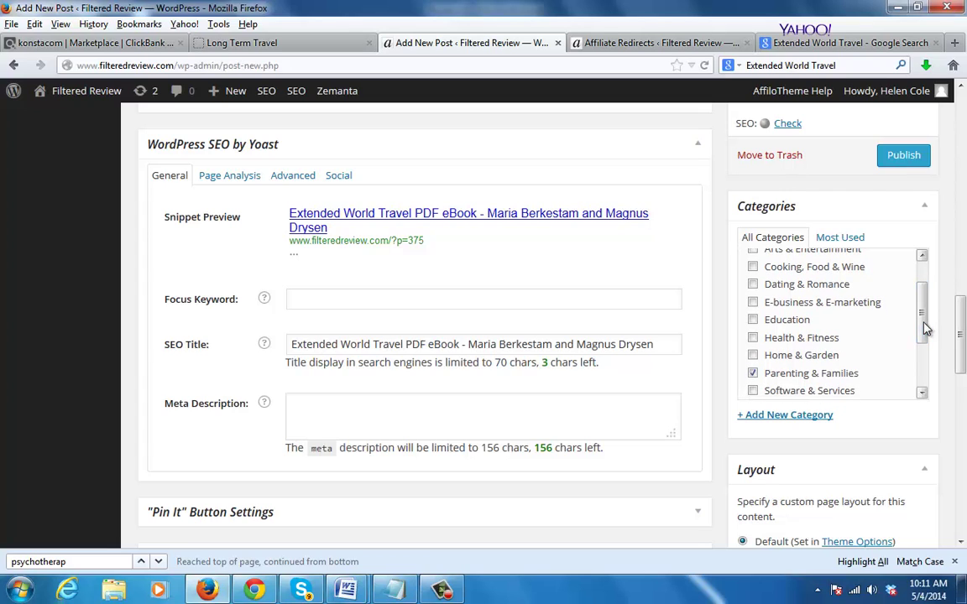
click(347, 431)
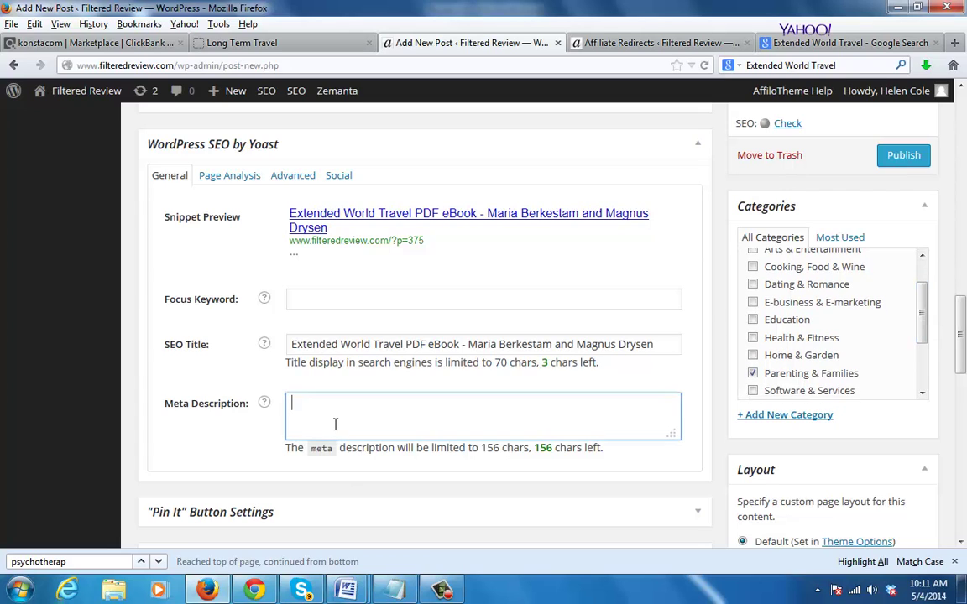
click(323, 296)
click(309, 405)
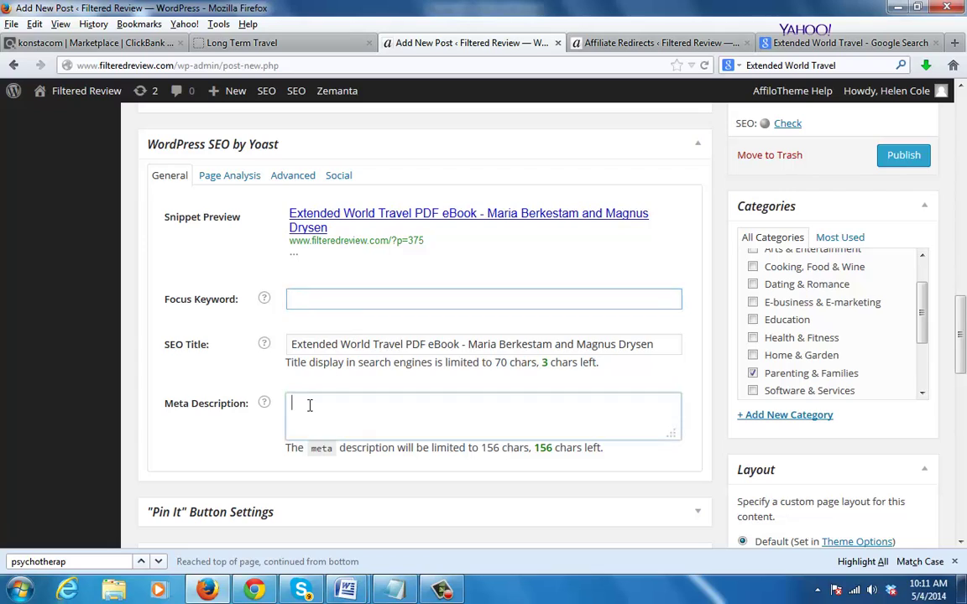
click(265, 404)
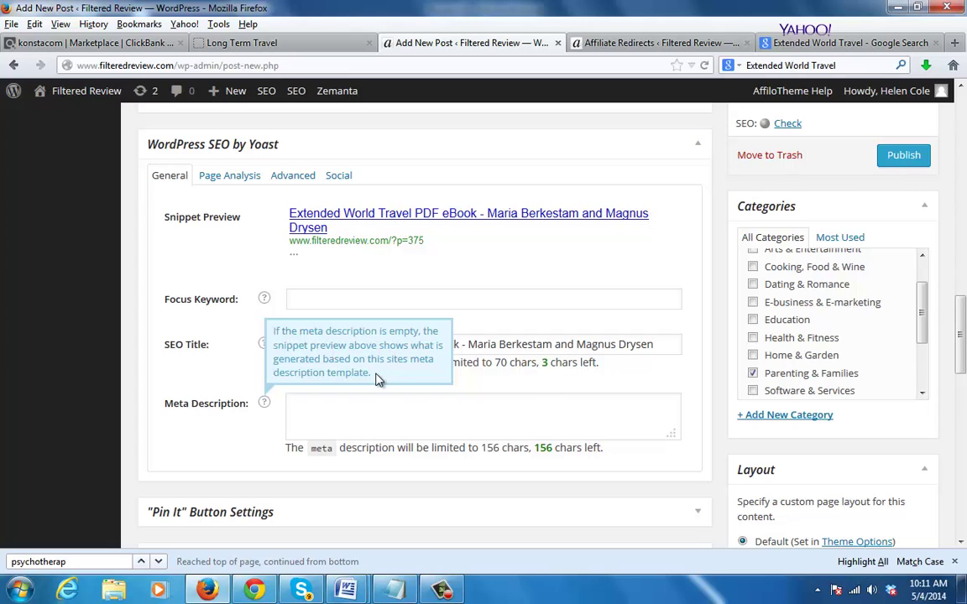
click(443, 403)
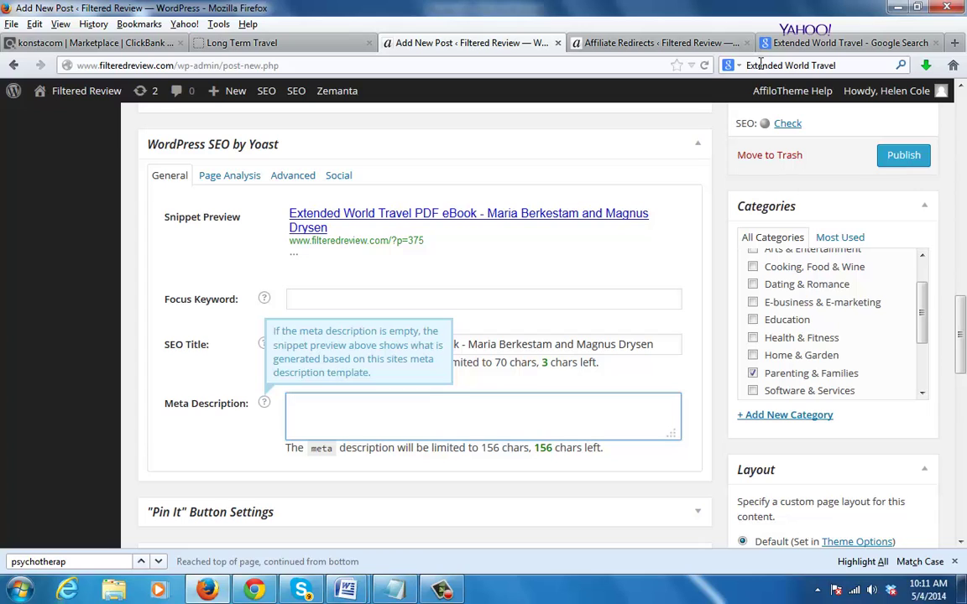
On the Google results, highlight the Facebook and Amazon result descriptions and the Amazon address
click(847, 43)
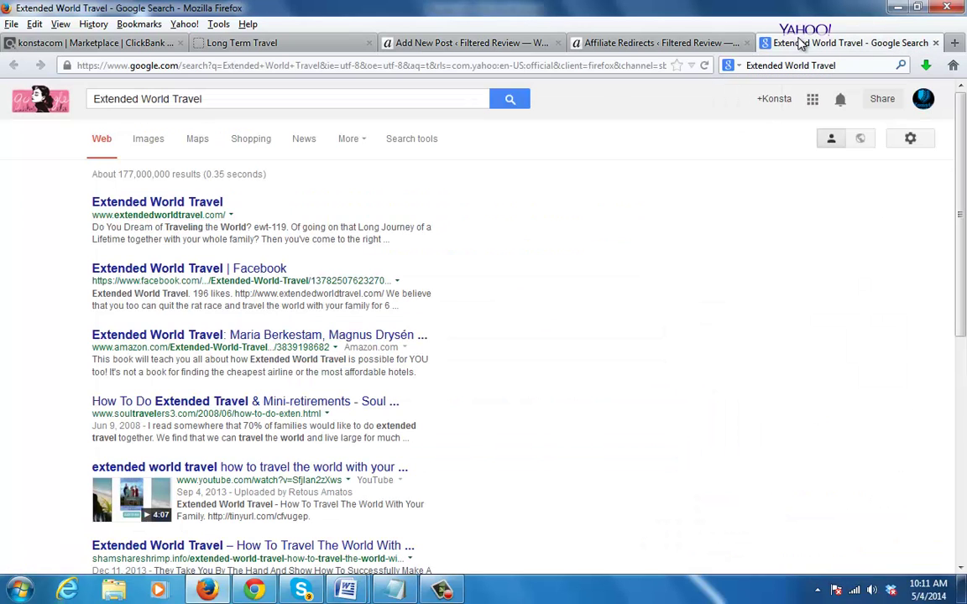
drag(87, 299, 398, 307)
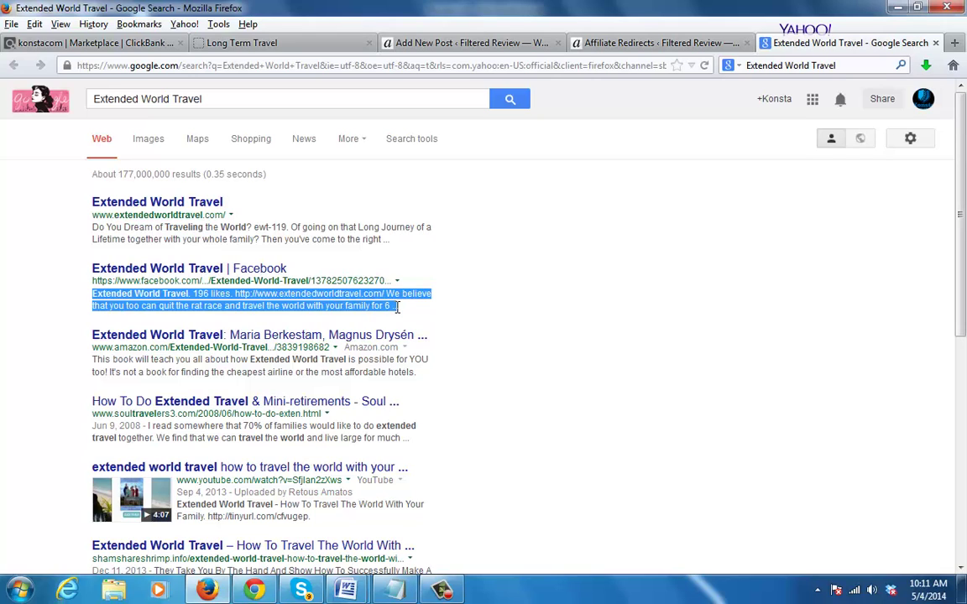
click(573, 303)
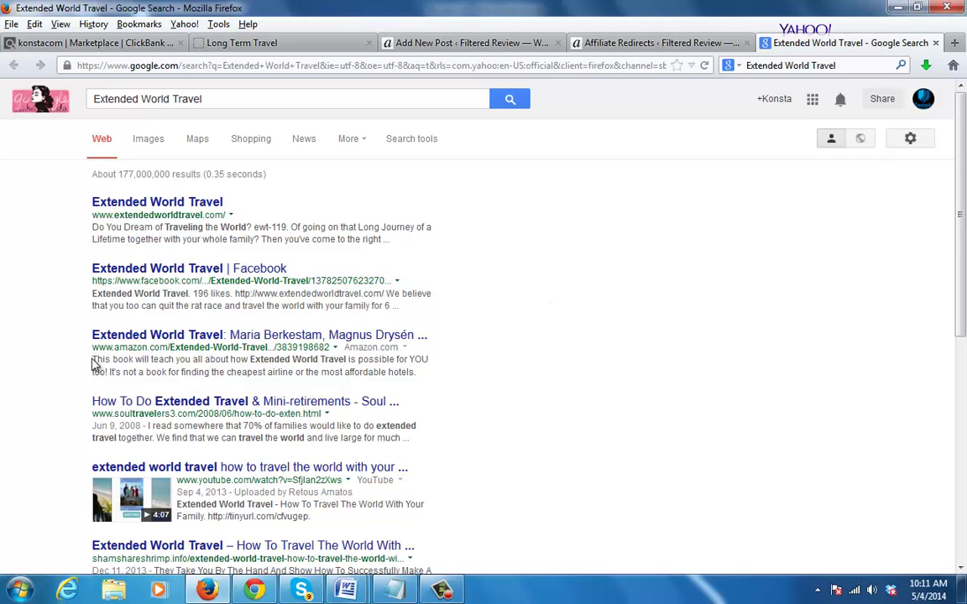
drag(94, 359, 439, 382)
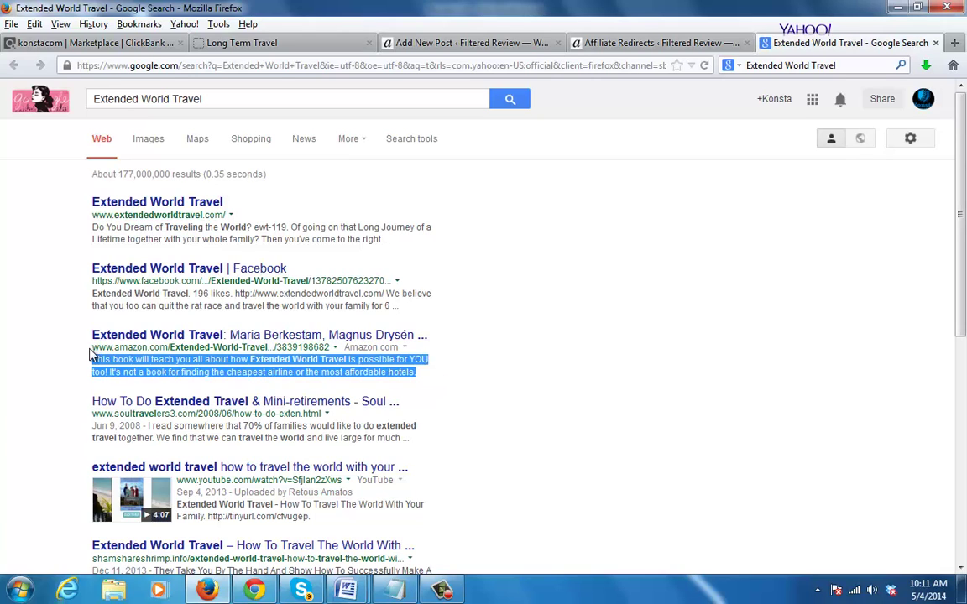
drag(93, 353, 342, 356)
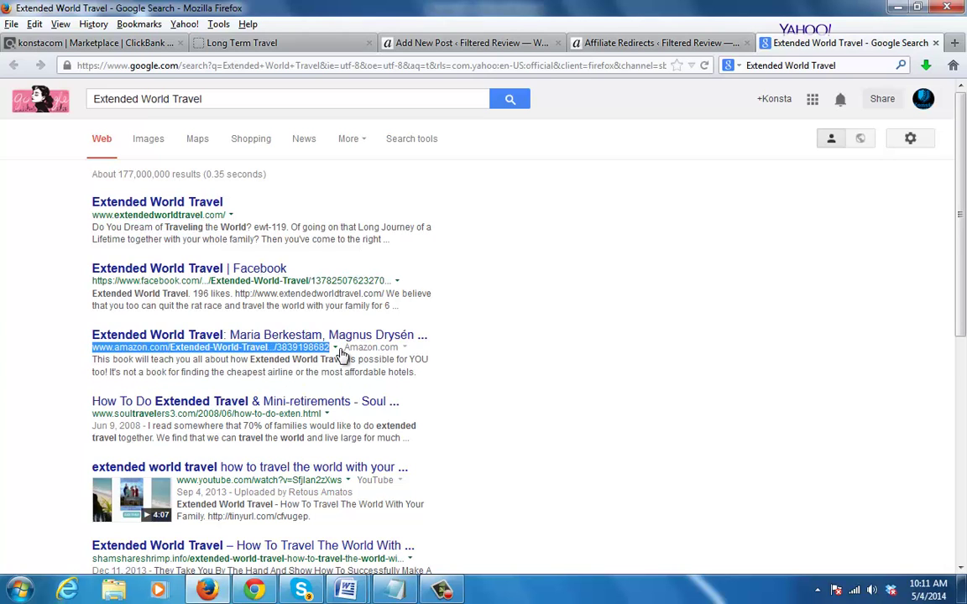
Select the post's permalink address in the WordPress editor
click(388, 42)
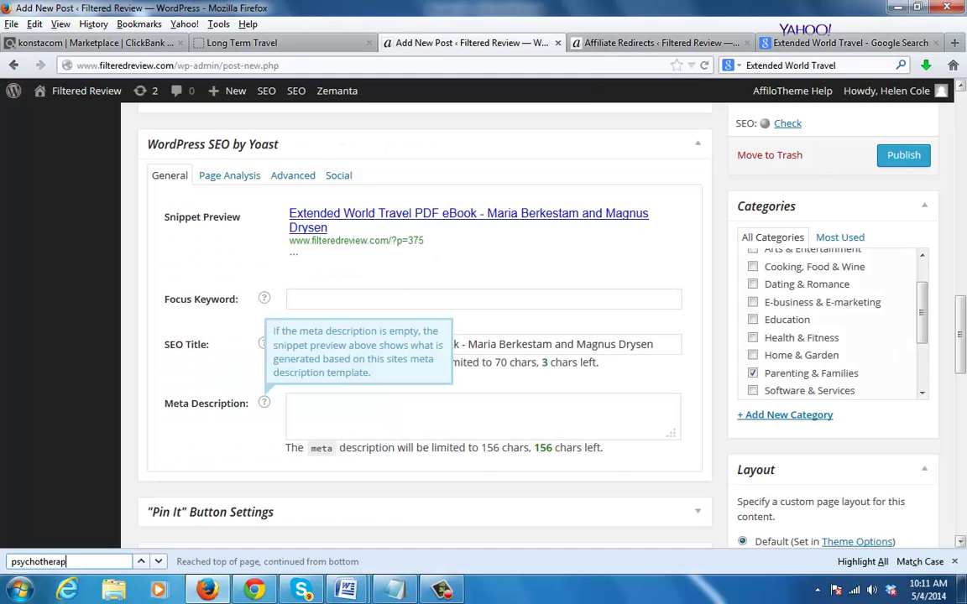
scroll(965, 148, up, 1)
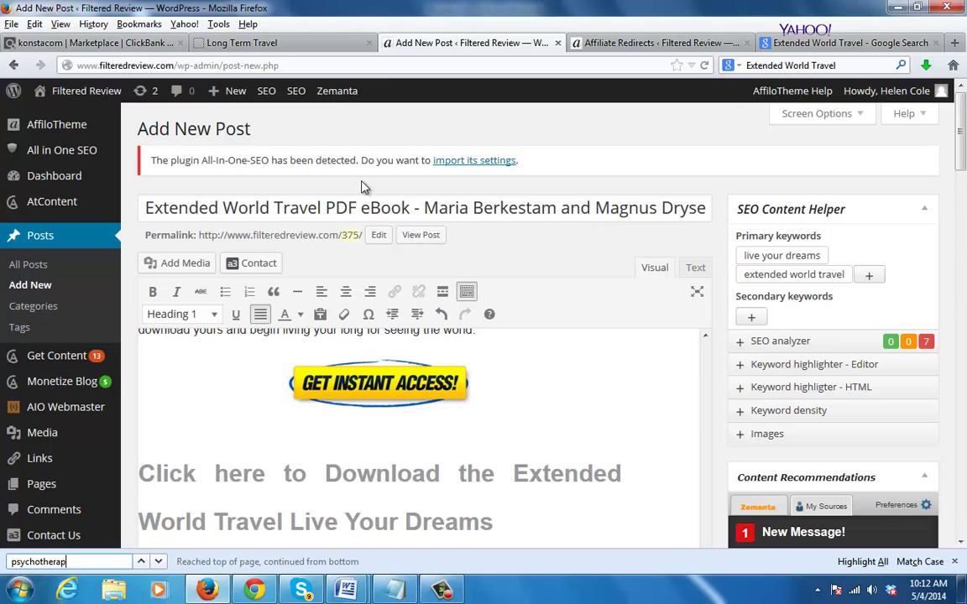
drag(199, 236, 361, 241)
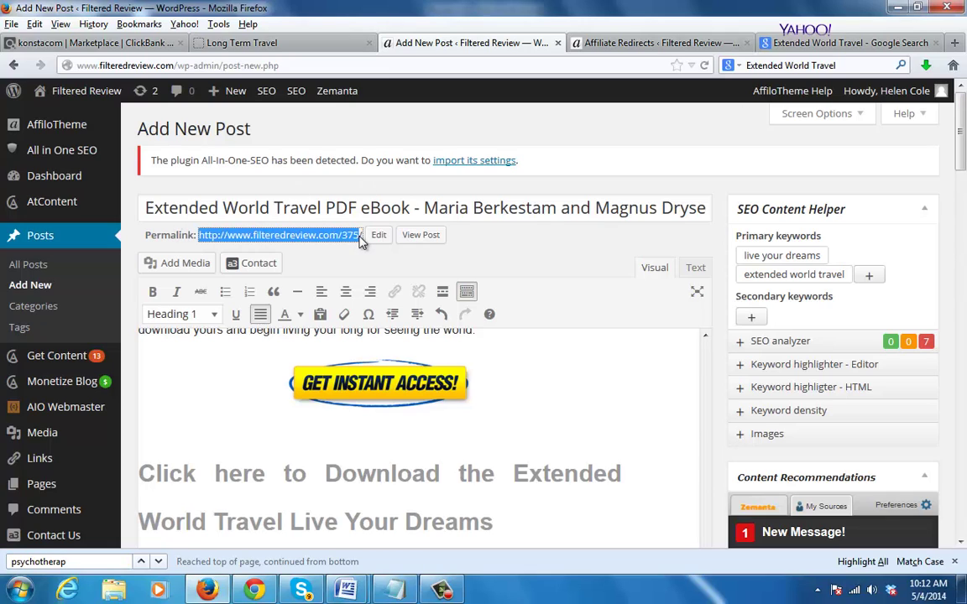
Compare the Amazon, extendedworldtravel.com and soultravelers3 result addresses, then scroll down the results
click(785, 43)
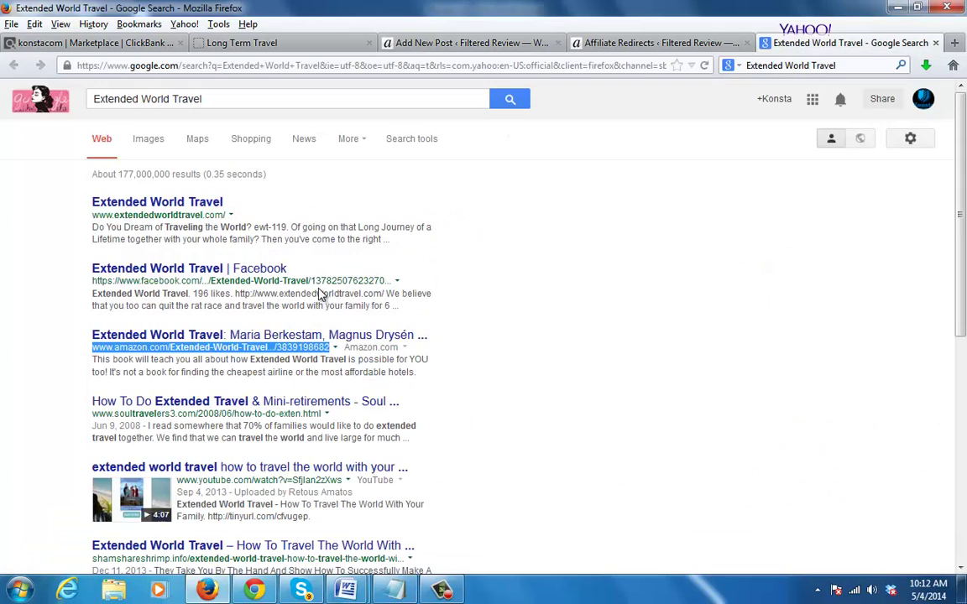
click(193, 359)
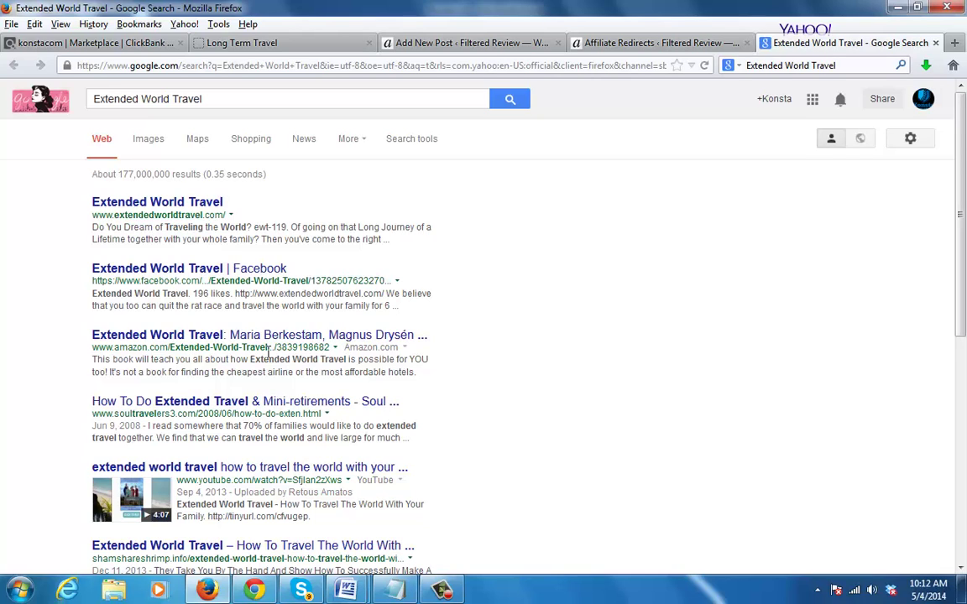
drag(269, 353, 182, 352)
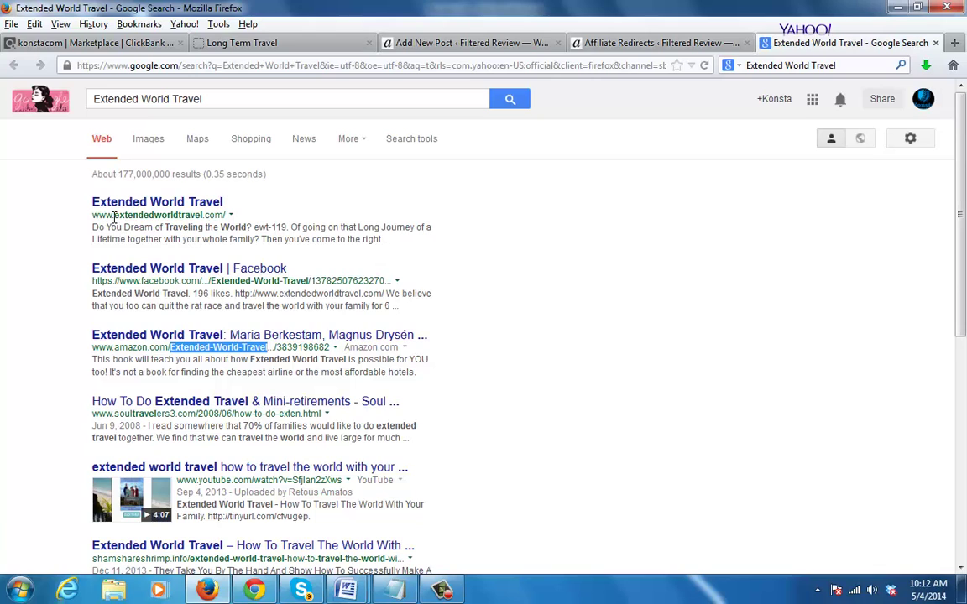
drag(113, 215, 206, 216)
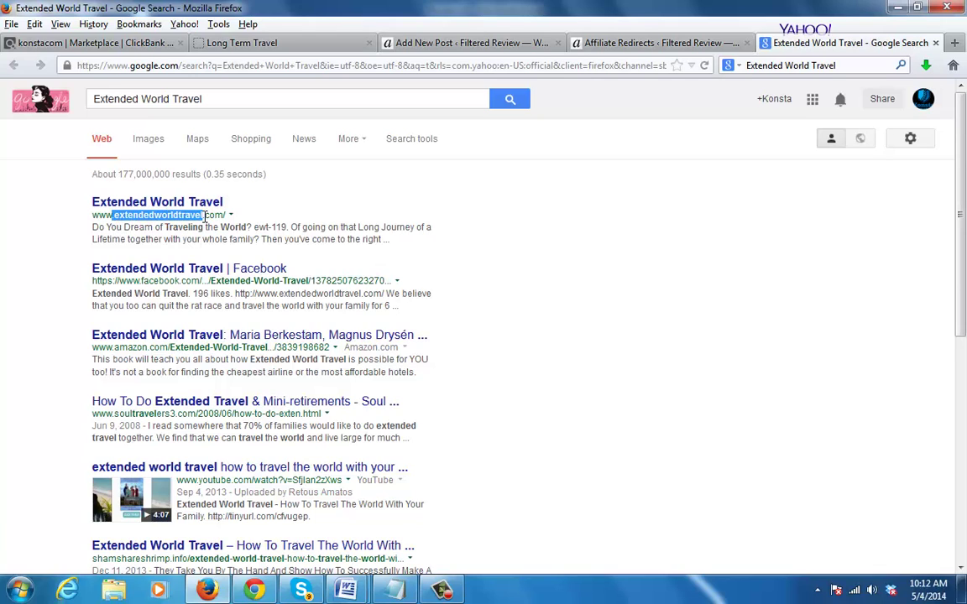
click(268, 211)
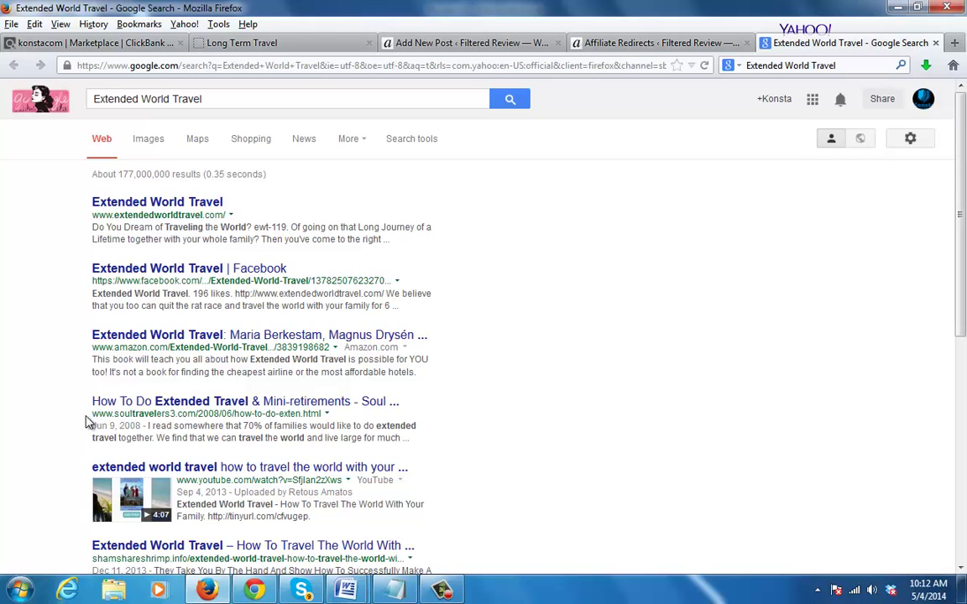
drag(90, 413, 189, 413)
click(153, 416)
scroll(964, 375, down, 3)
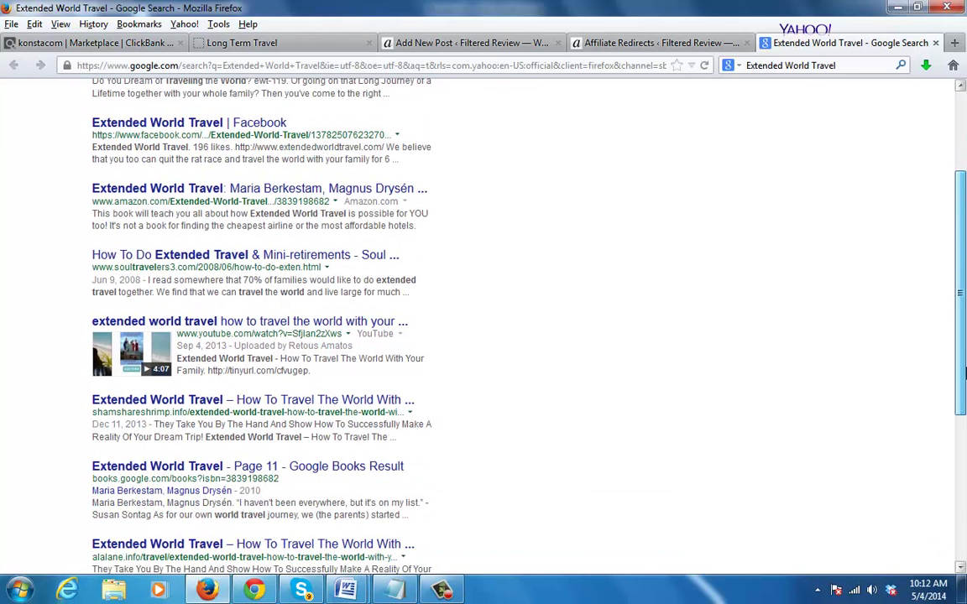
drag(964, 375, 964, 437)
scroll(147, 376, down, 1)
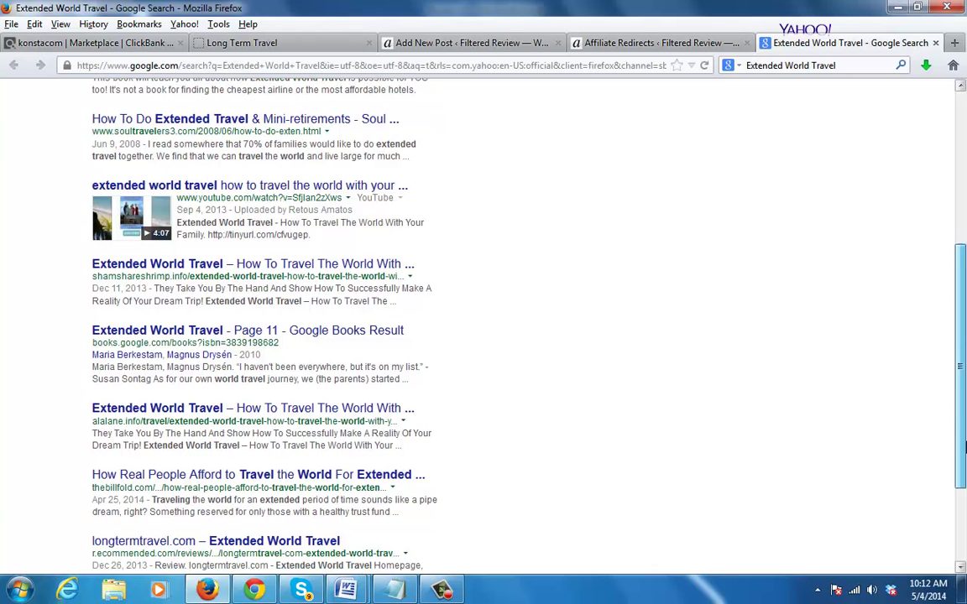
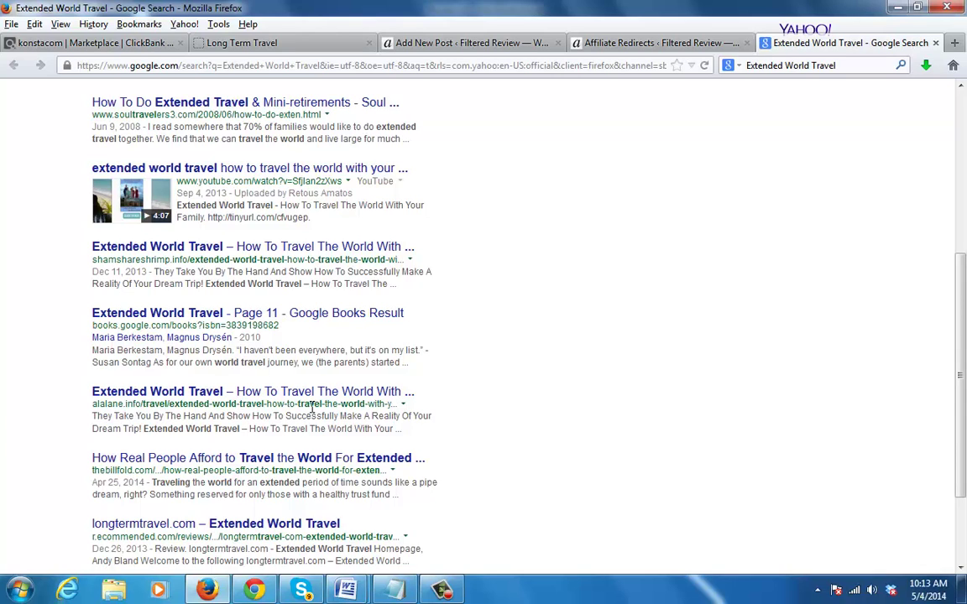
Change the post's permalink slug from 375 to extended-world-travel, then return to the Google results
click(498, 47)
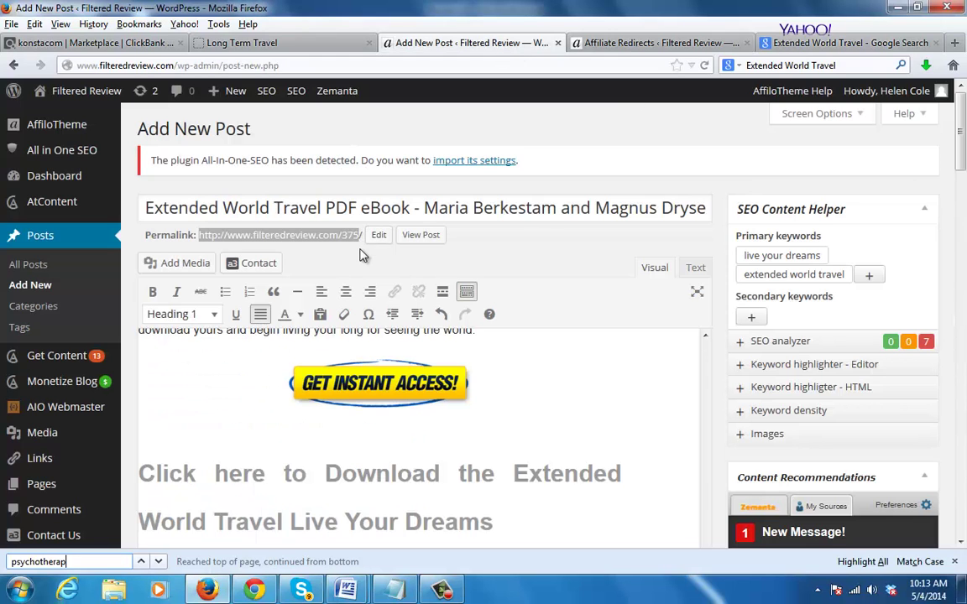
click(362, 254)
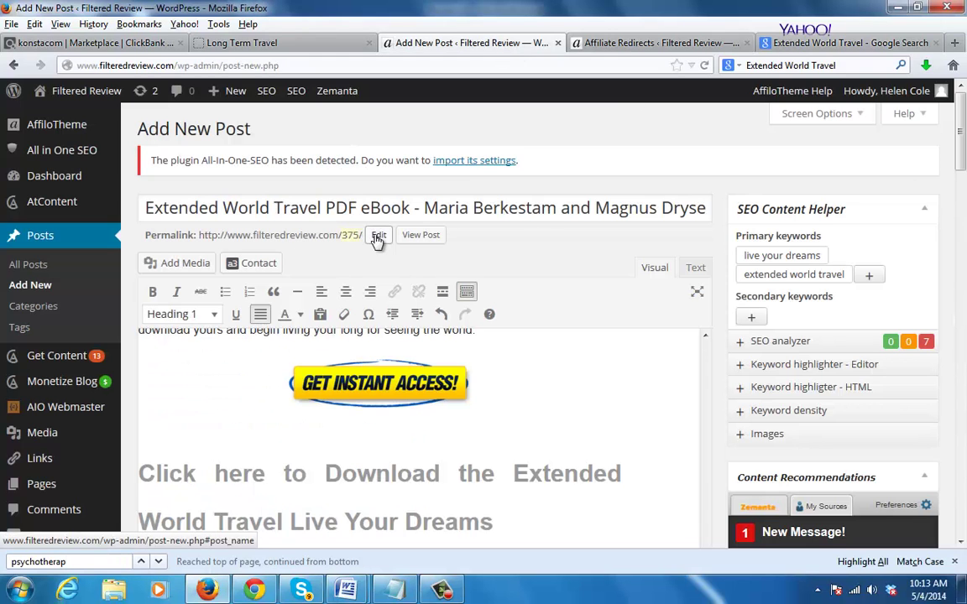
click(377, 238)
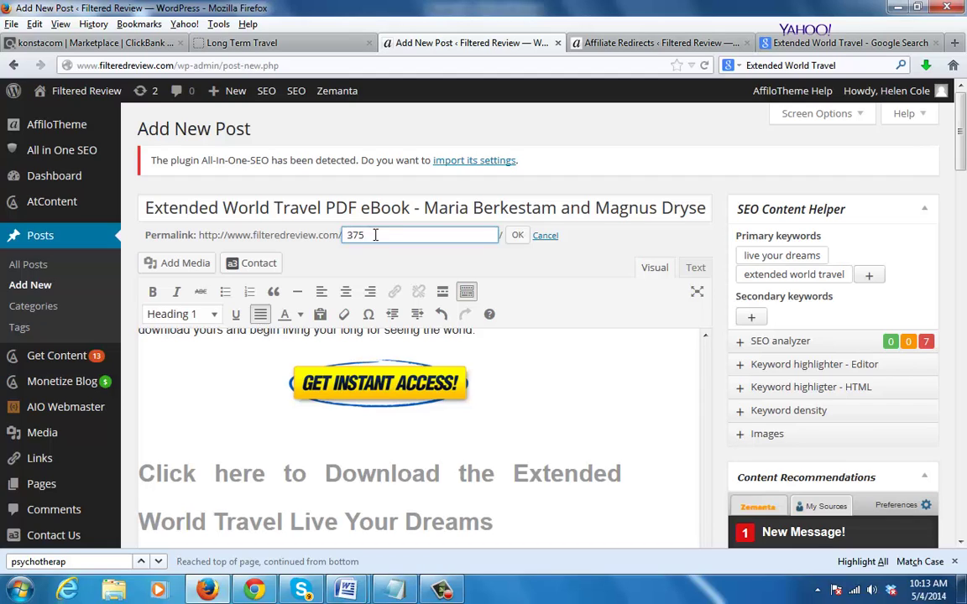
key(BackSpace)
key(BackSpace)
key(BackSpace)
text(extended-world-travel)
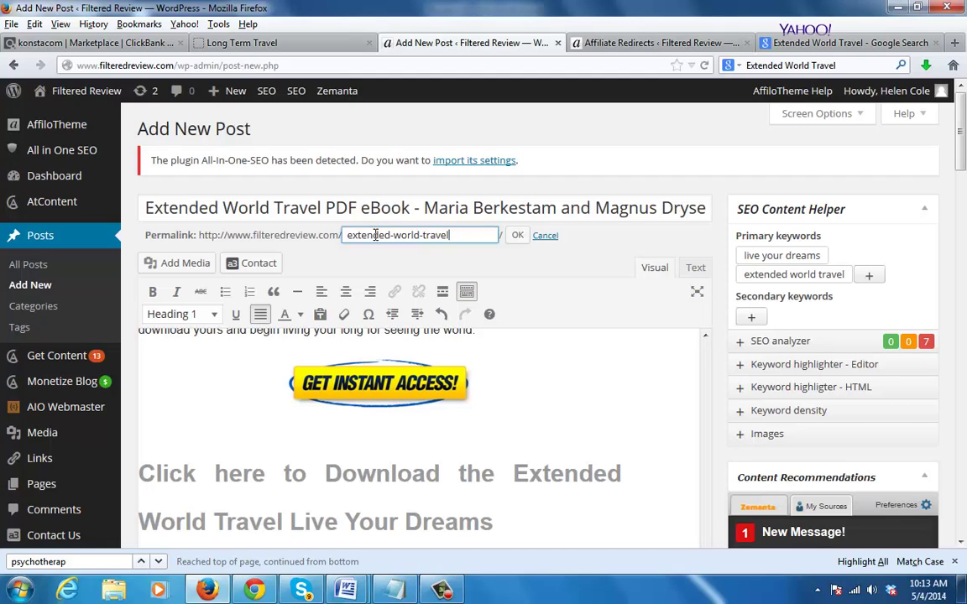
click(514, 238)
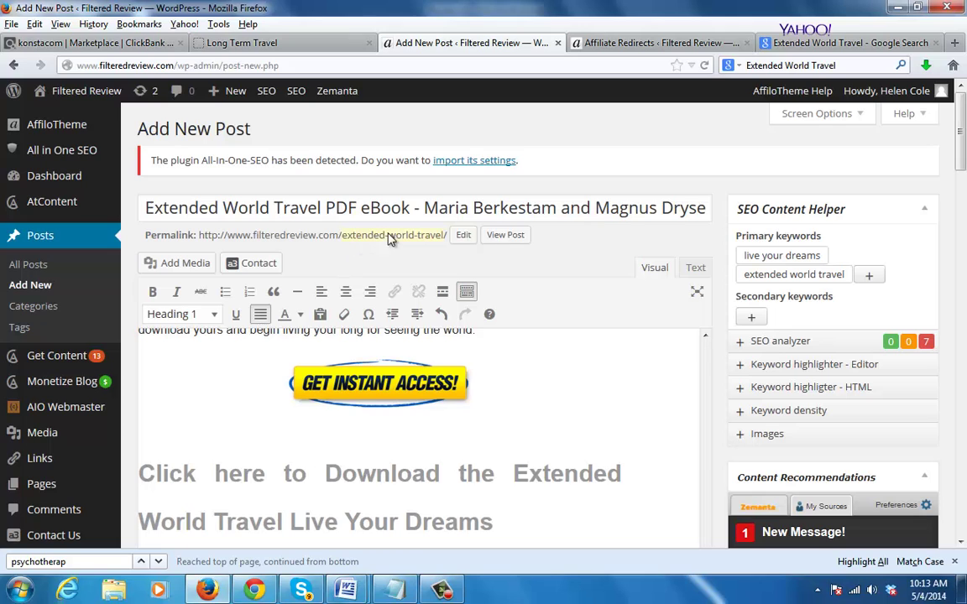
click(799, 49)
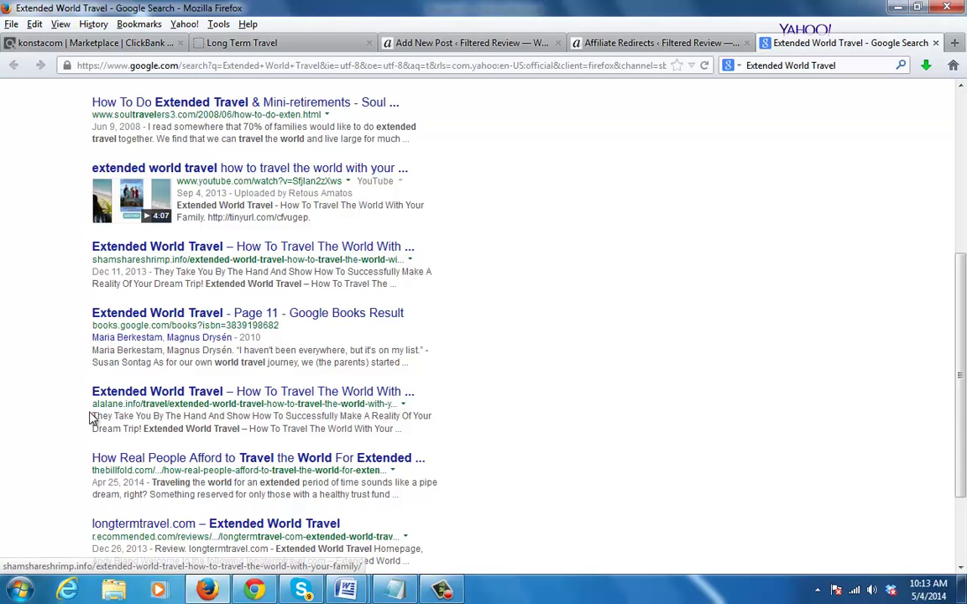
Scroll the post editor down to the empty Yoast Meta Description and its 156-character limit
drag(91, 404, 328, 406)
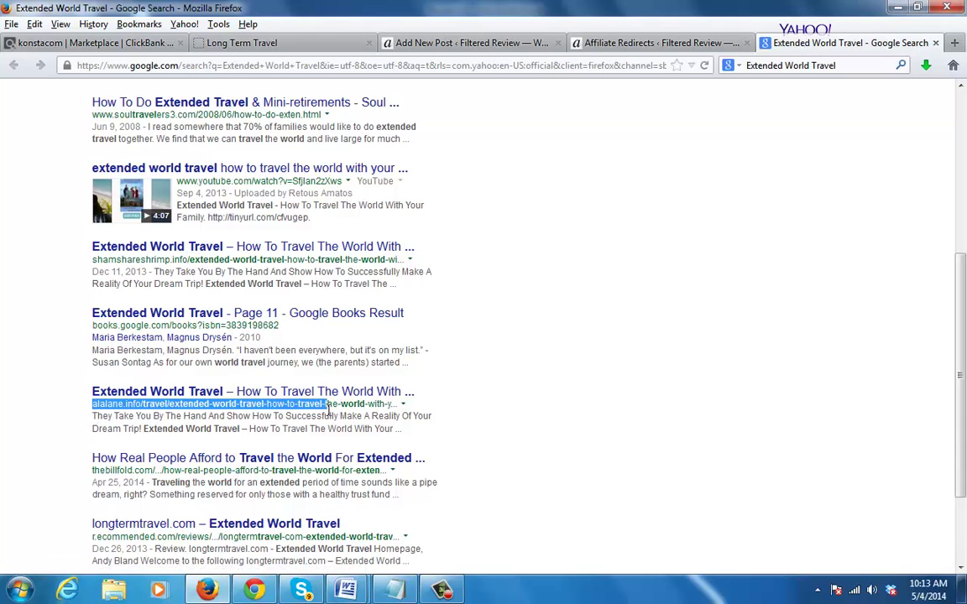
click(609, 46)
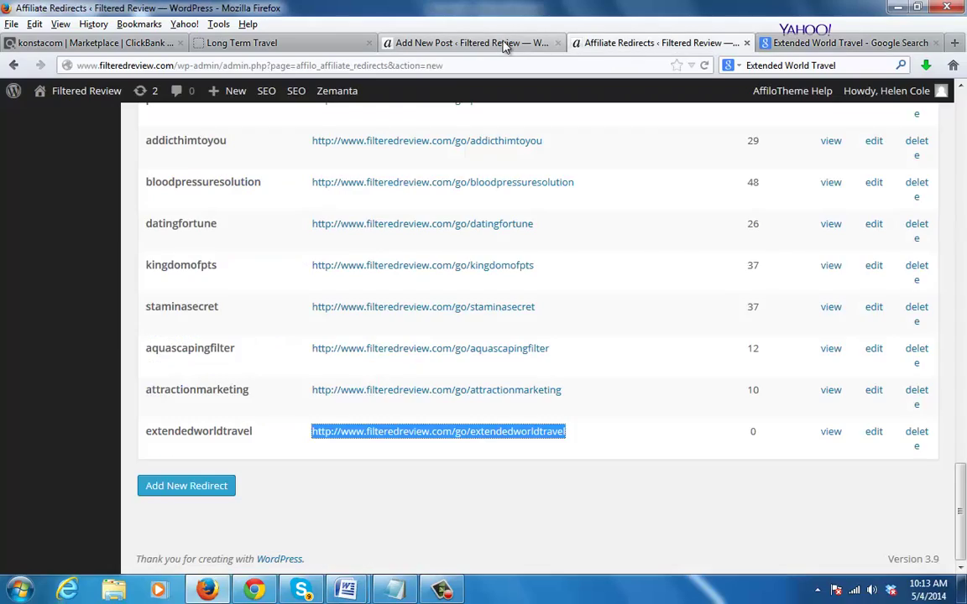
click(453, 42)
click(964, 277)
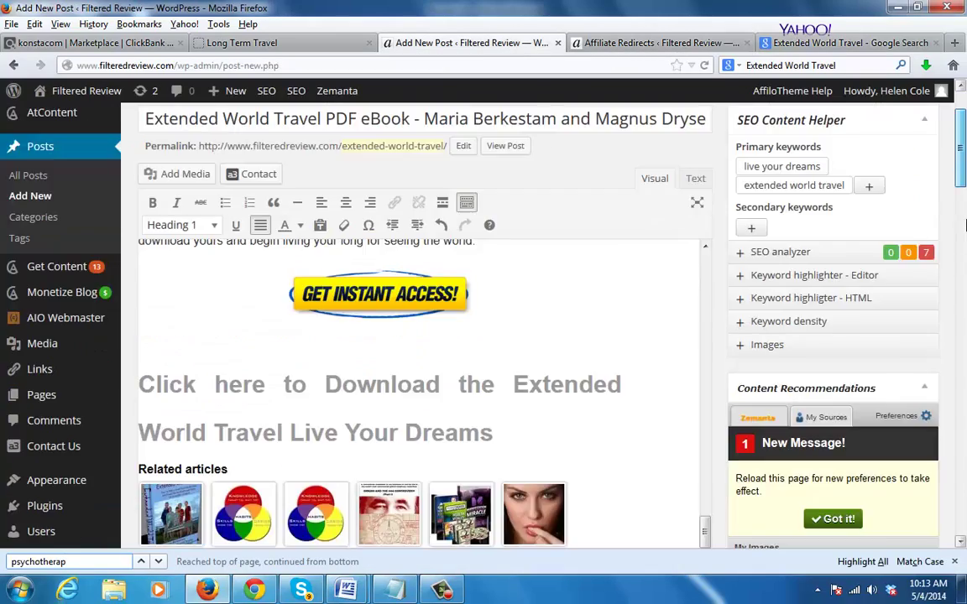
drag(964, 277, 965, 353)
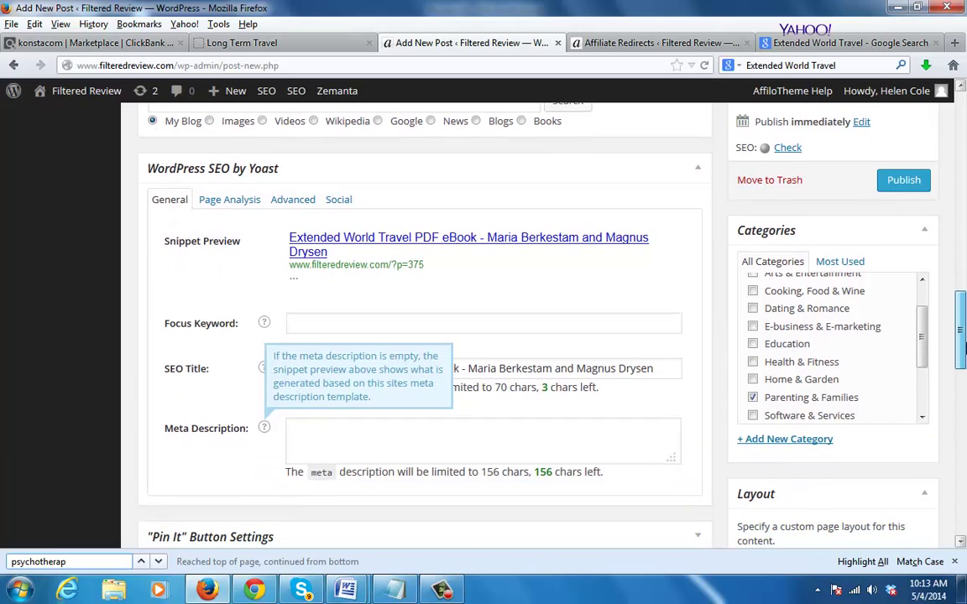
click(480, 438)
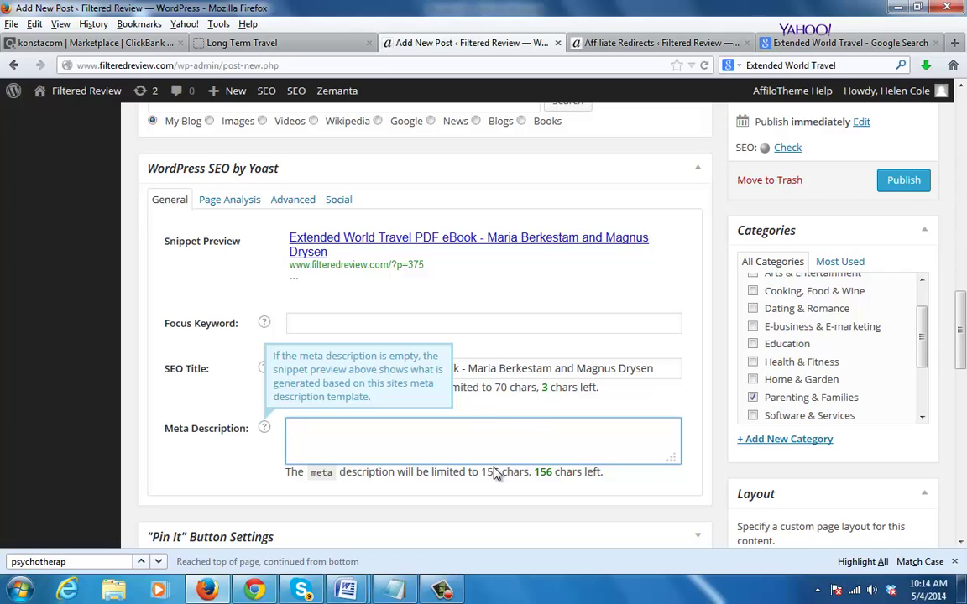
drag(514, 477, 484, 479)
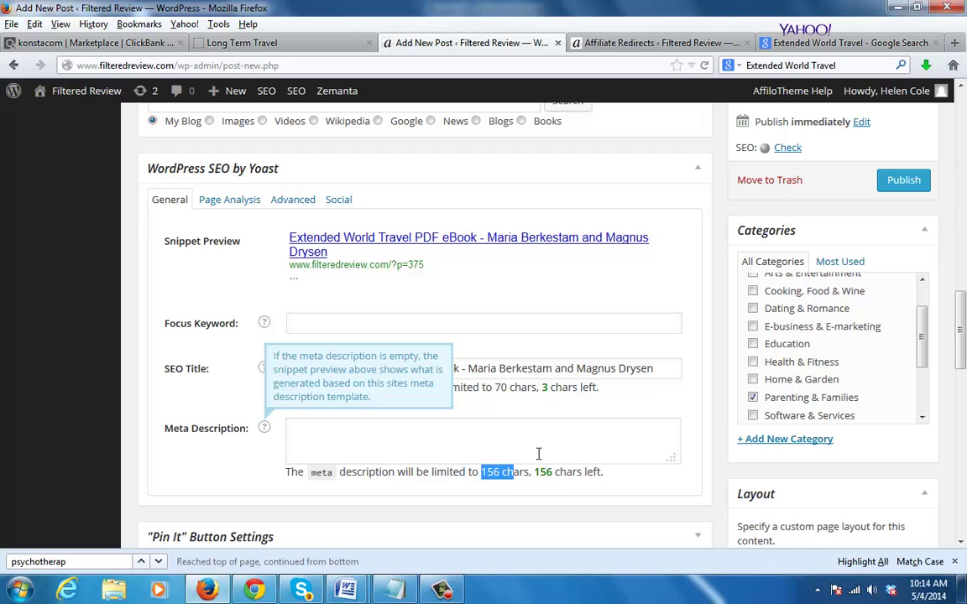
click(539, 452)
Study the Google snippets, including 'Travel the World For Extended', then return to the post editor
click(818, 43)
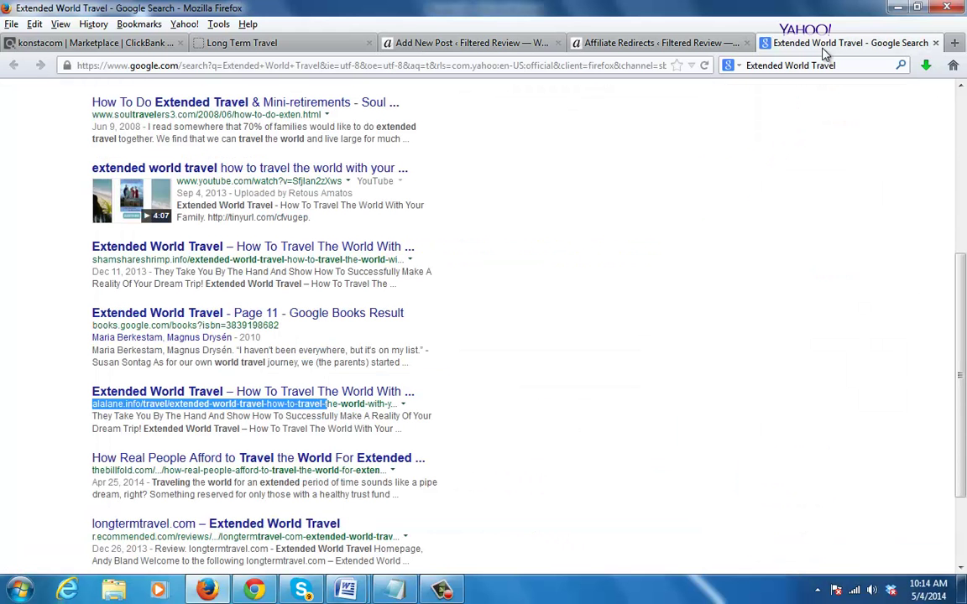
drag(410, 430, 81, 383)
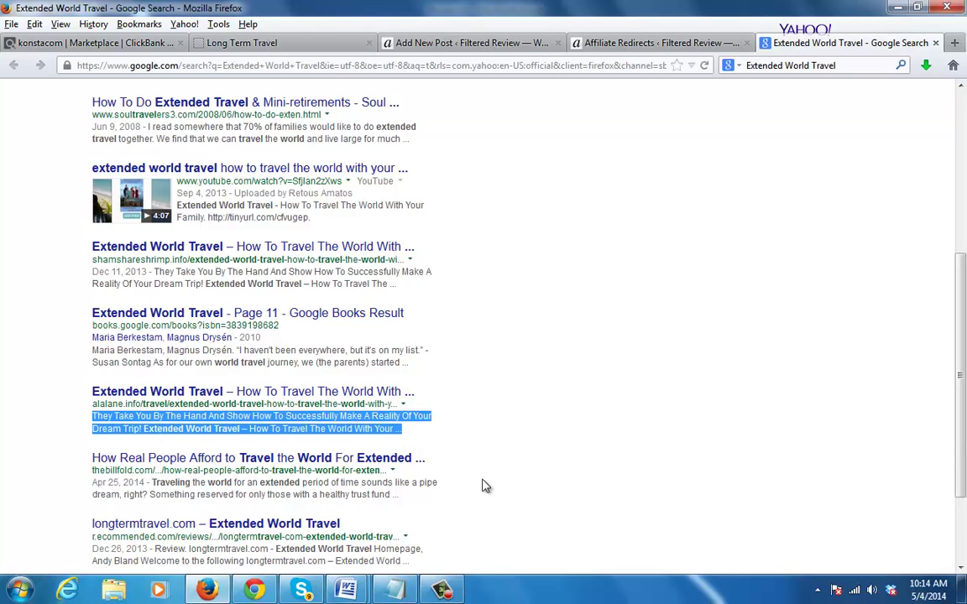
drag(399, 496, 153, 482)
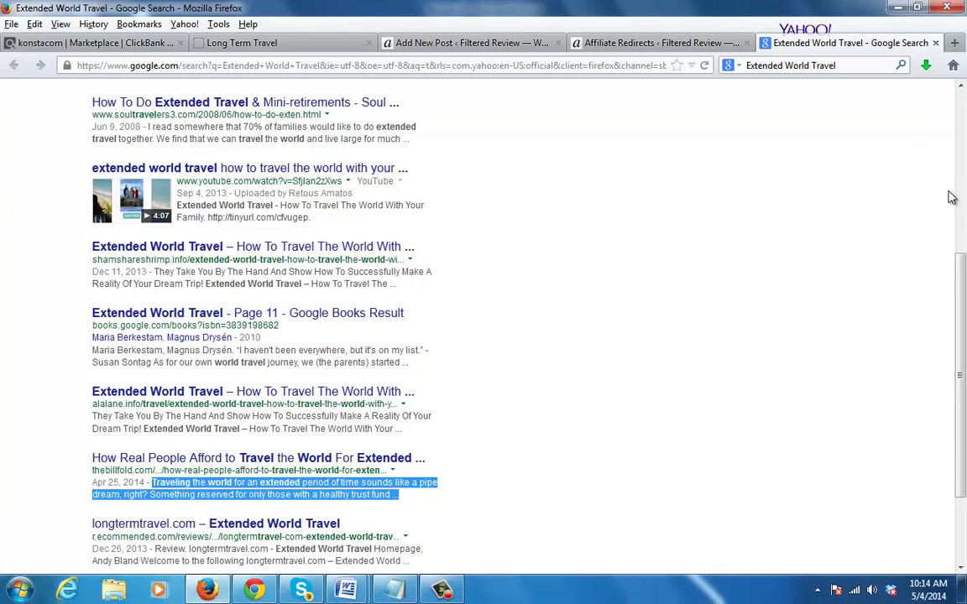
scroll(964, 363, down, 3)
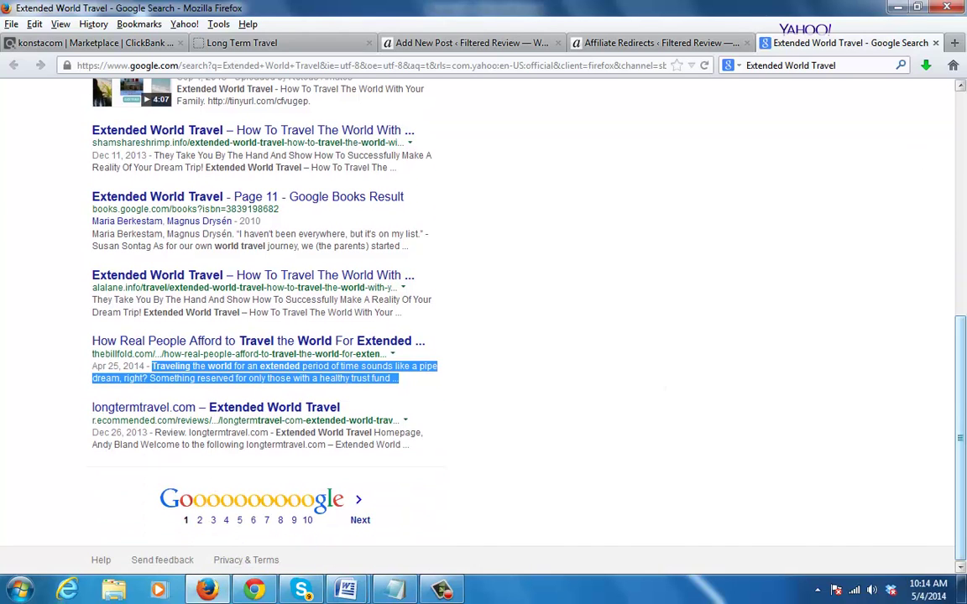
drag(964, 429, 964, 179)
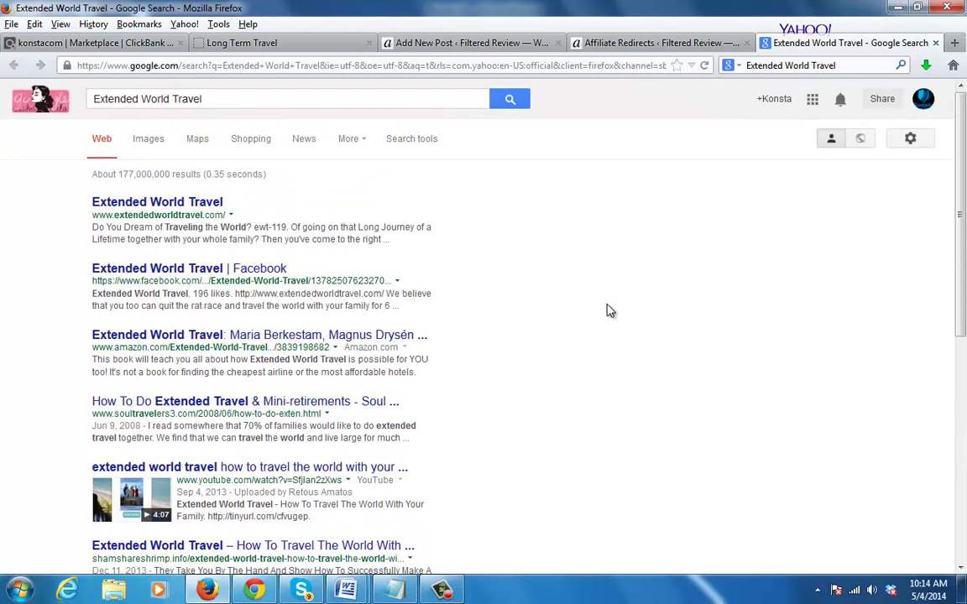
click(417, 51)
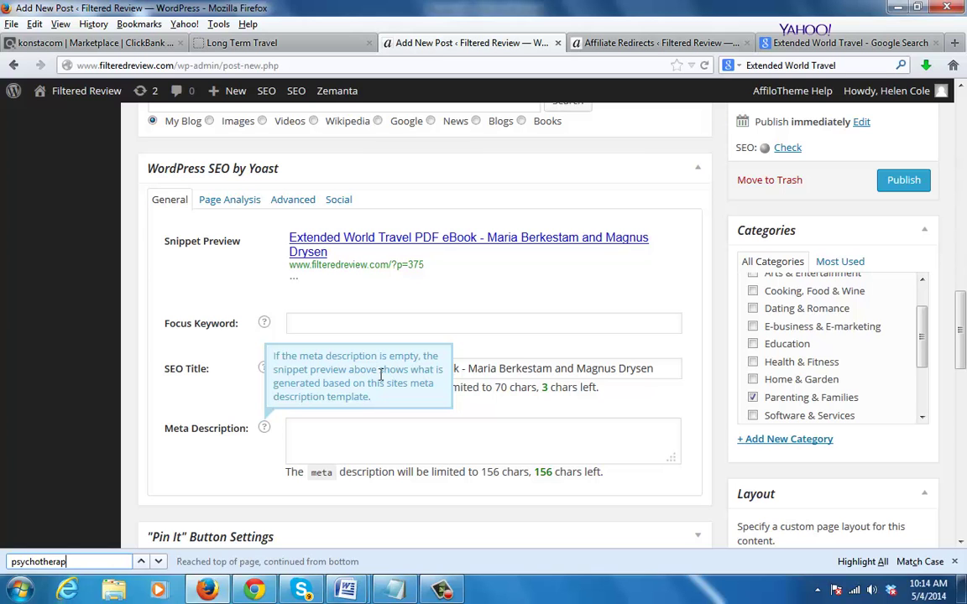
Read the review in Word's Review 01, highlighting the sentence that calls Extended World Travel a guide
mouse_move(345, 590)
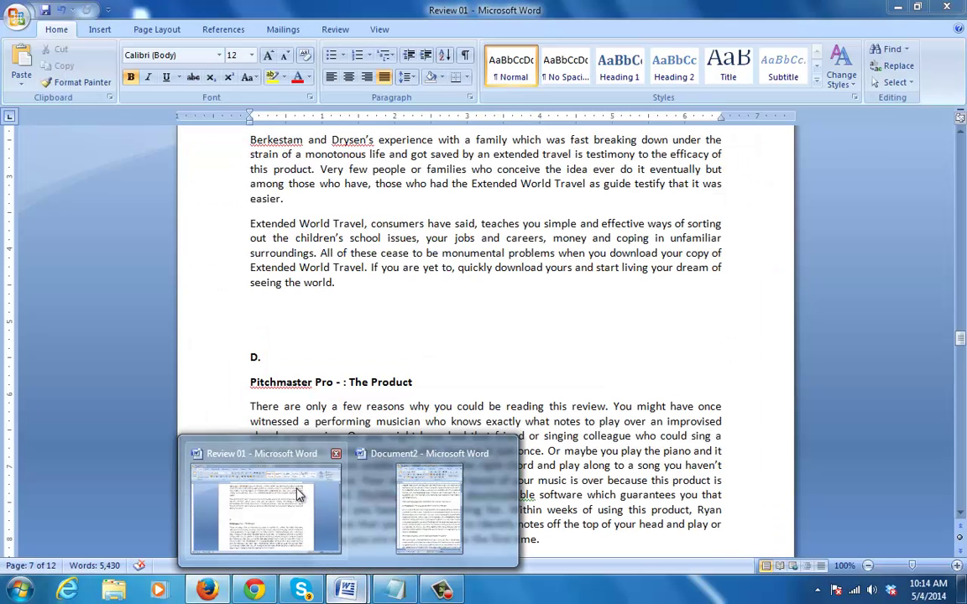
click(281, 495)
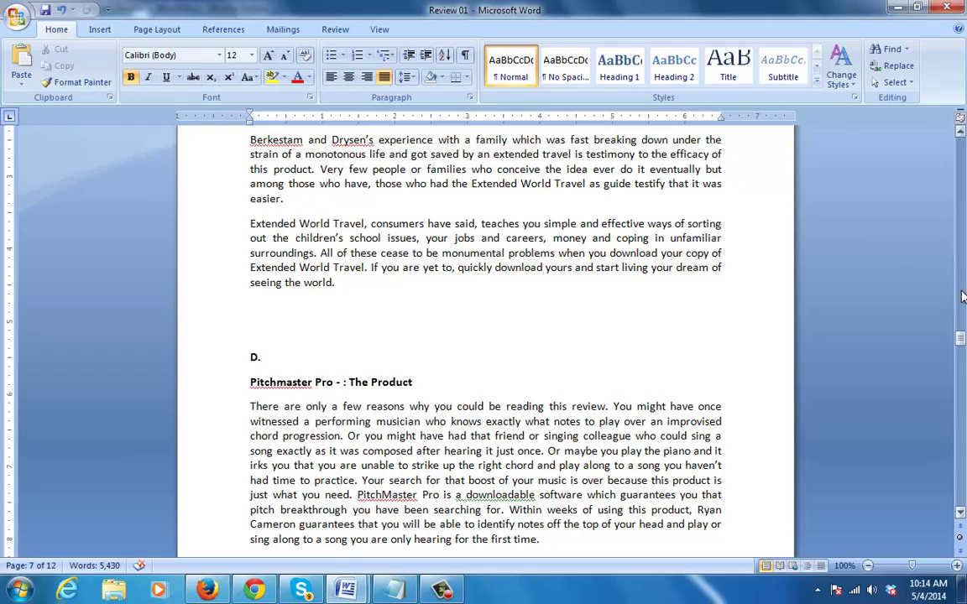
drag(961, 339, 961, 284)
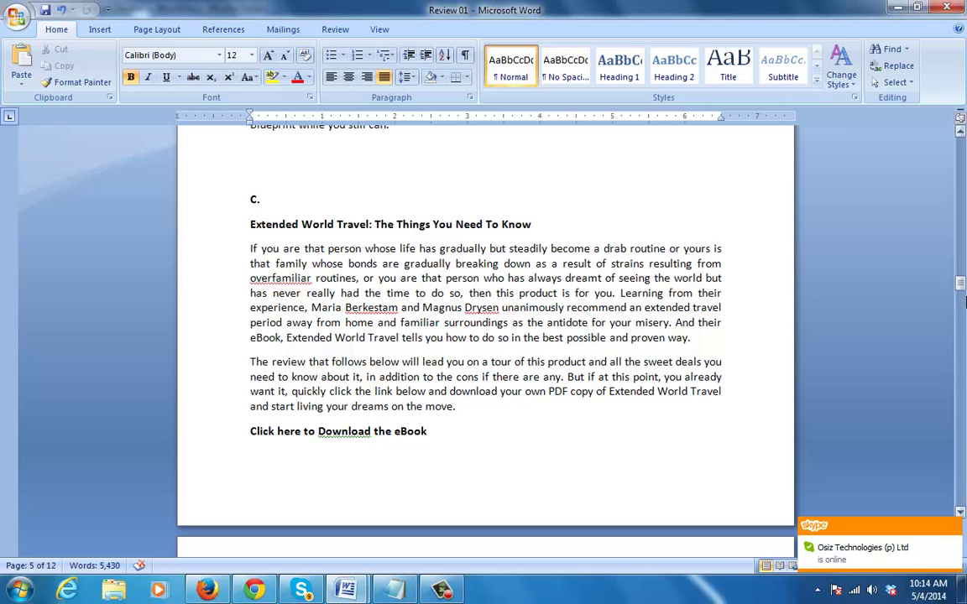
drag(962, 285, 961, 296)
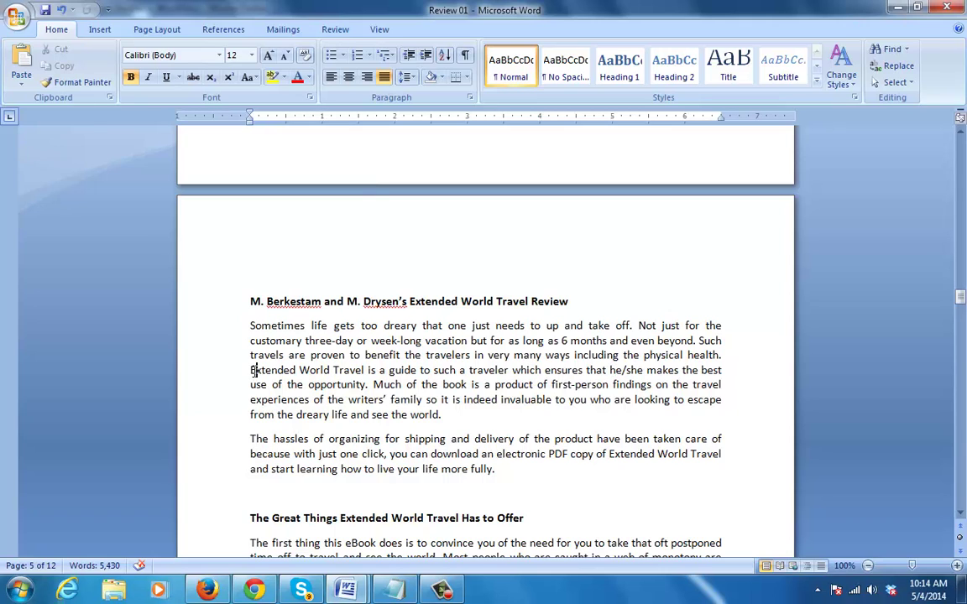
drag(251, 370, 369, 383)
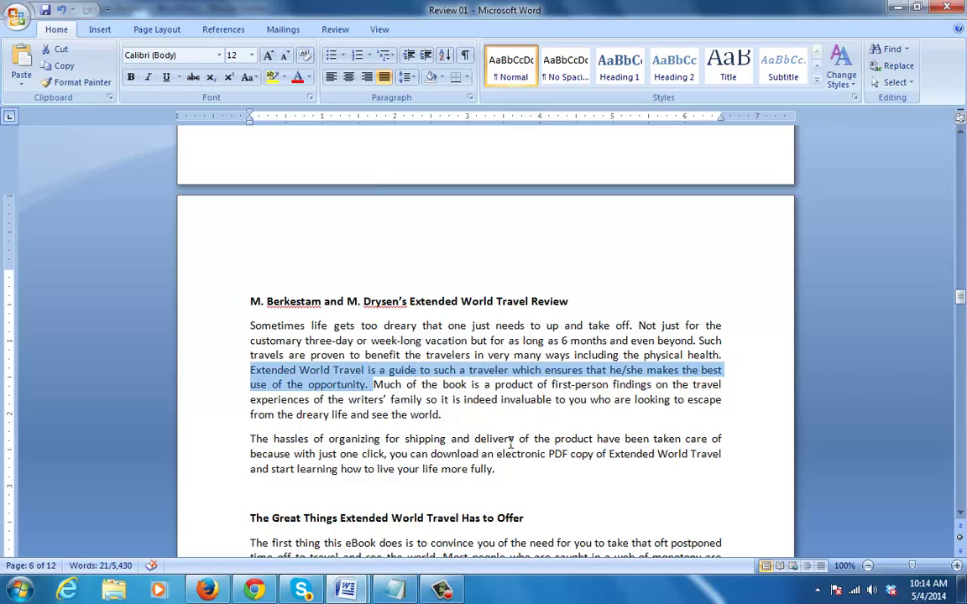
click(961, 518)
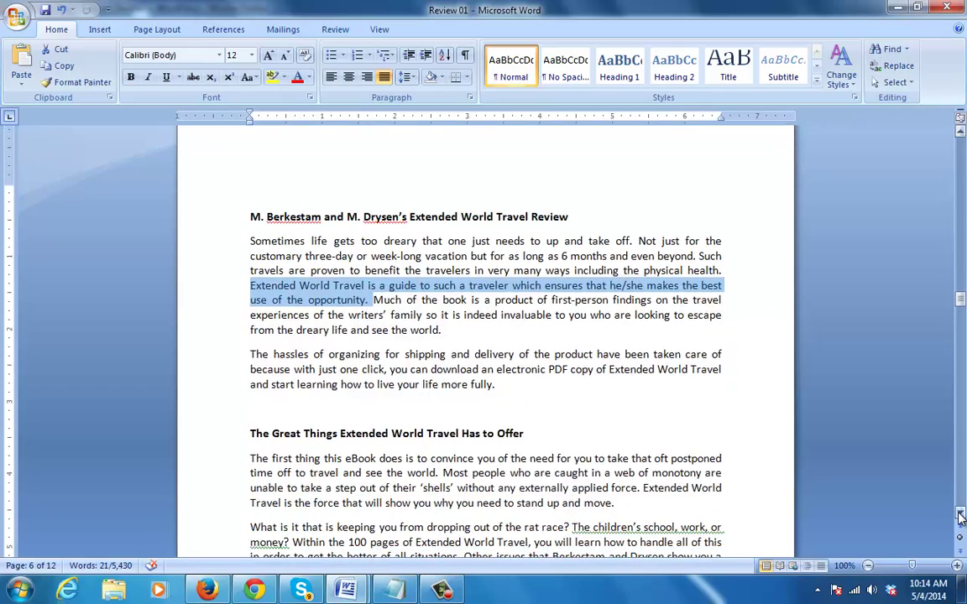
drag(960, 517, 960, 518)
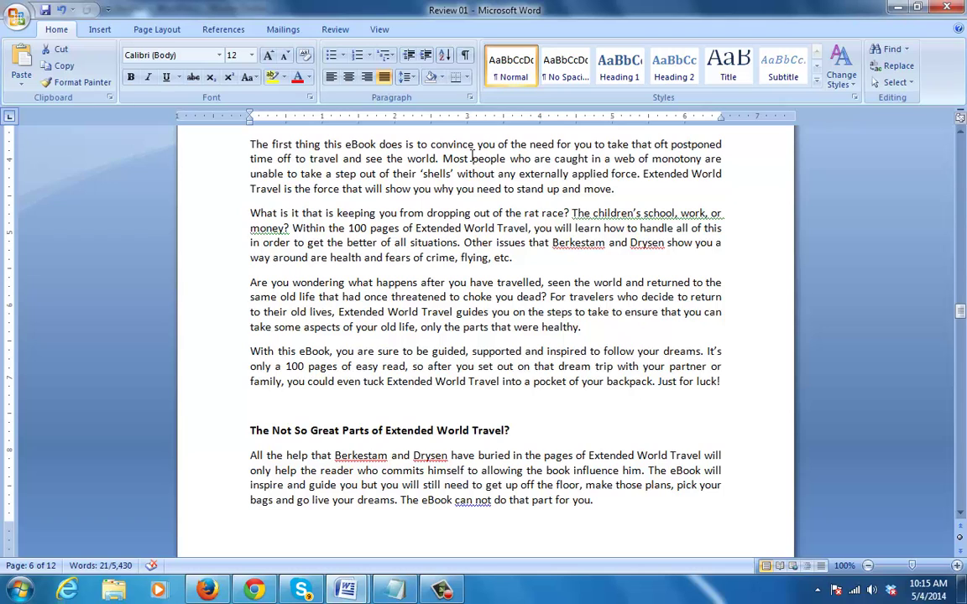
drag(962, 314, 963, 308)
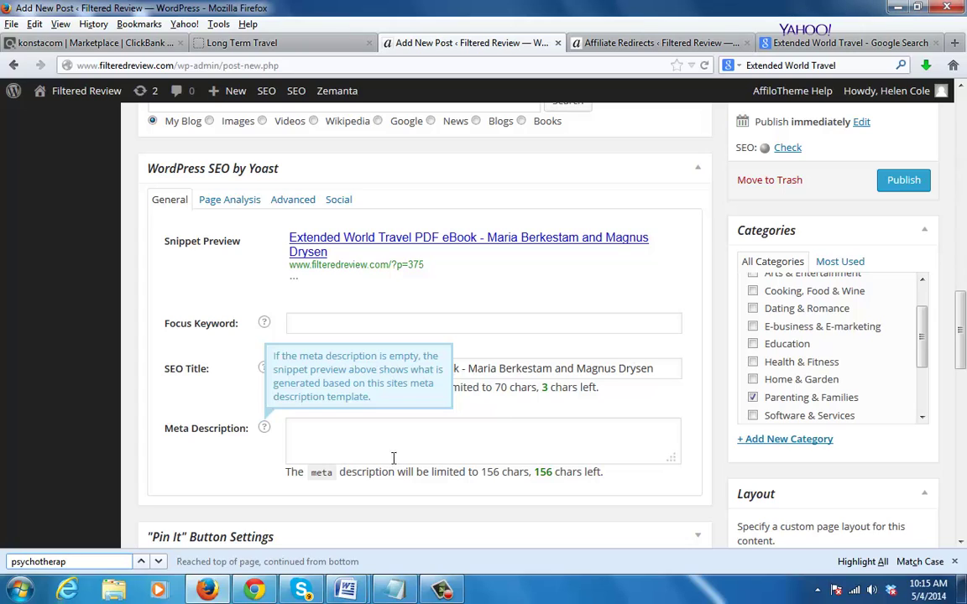
Write the Yoast meta description naming the eBook and its authors, ending 'a must to read for every family'
click(362, 446)
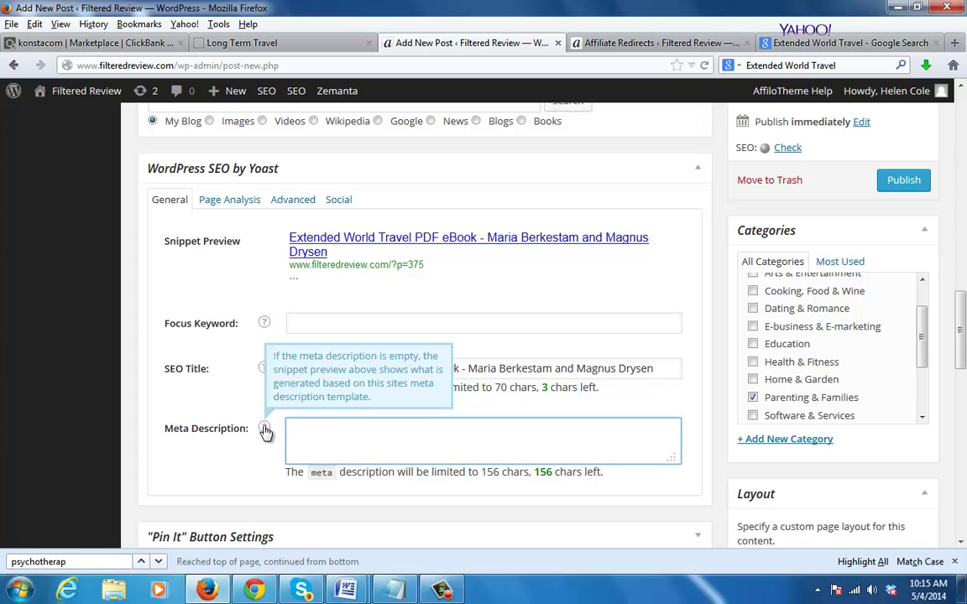
text(Ext)
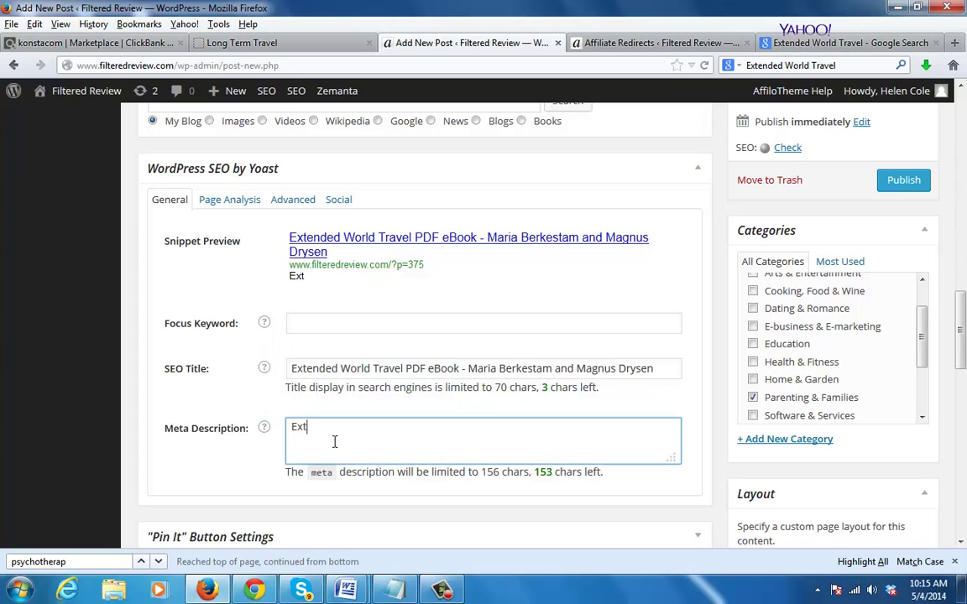
text(rended Eorld T)
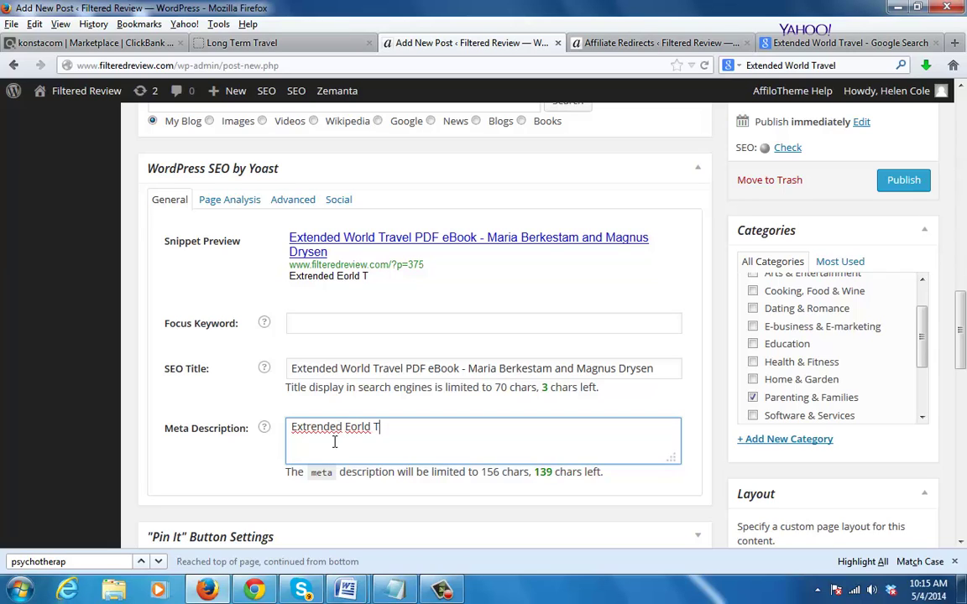
key(BackSpace)
key(BackSpace)
key(BackSpace)
key(BackSpace)
key(BackSpace)
key(BackSpace)
key(BackSpace)
text(Wor)
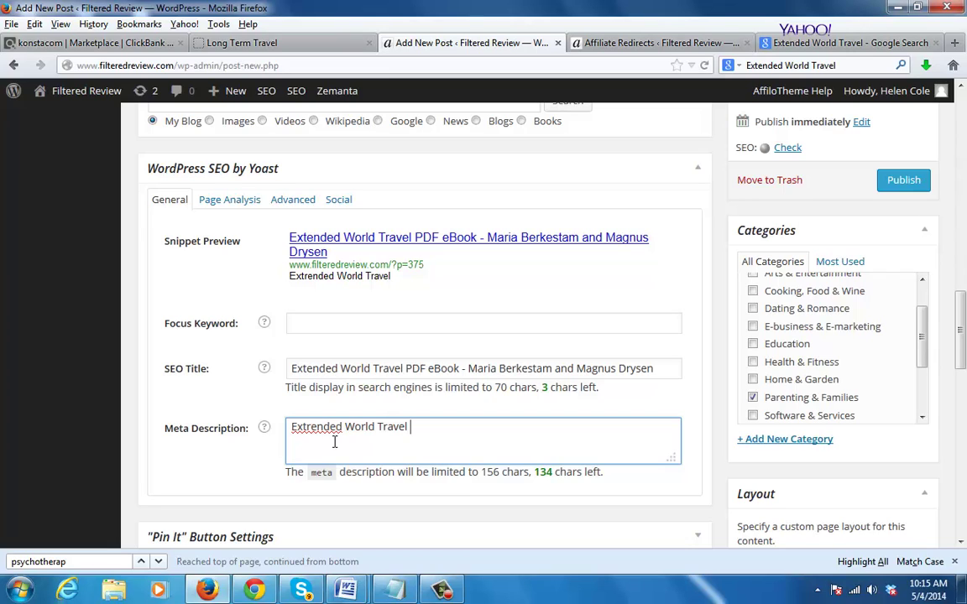
text(Book to Live Your D)
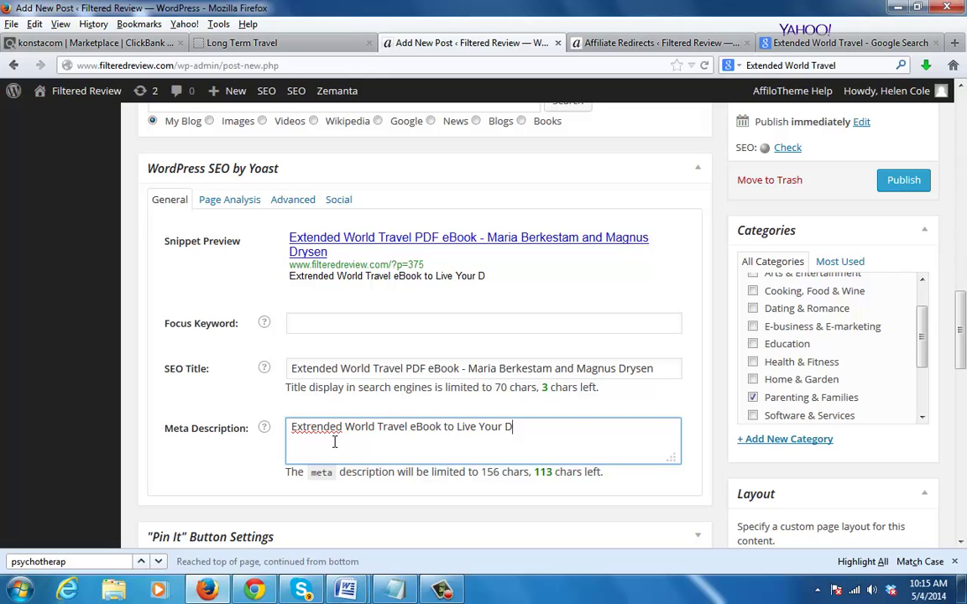
text(reams and Travel)
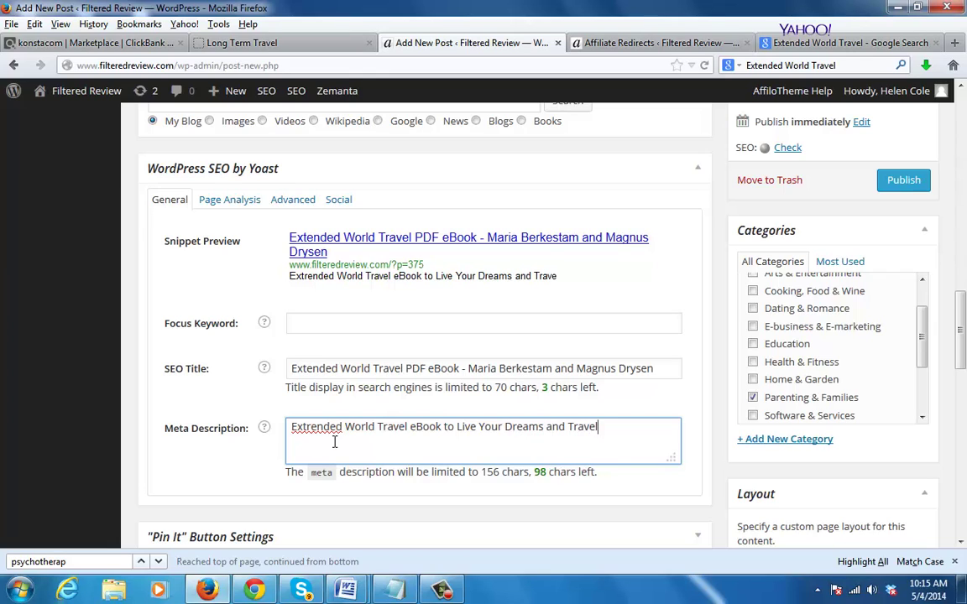
text( the Wo)
key(BackSpace)
text(World with Your Fa)
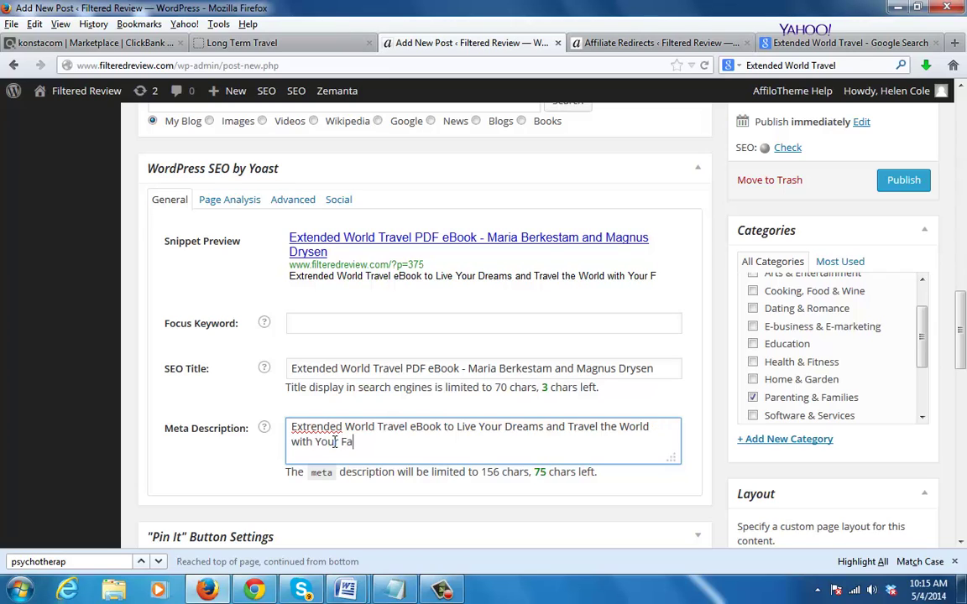
text(mily by )
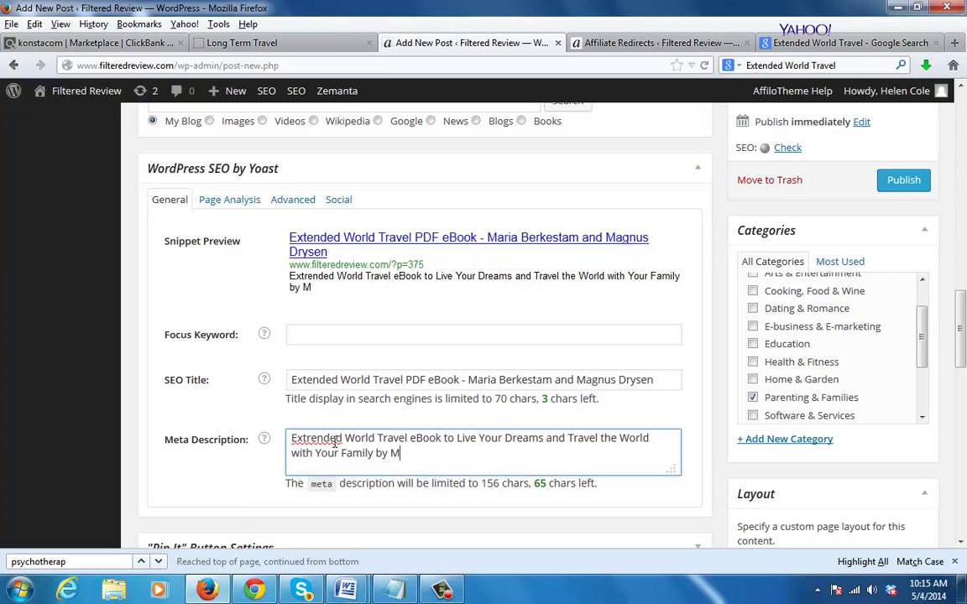
text(Miria Me)
text(B)
text(krkestam and Mag)
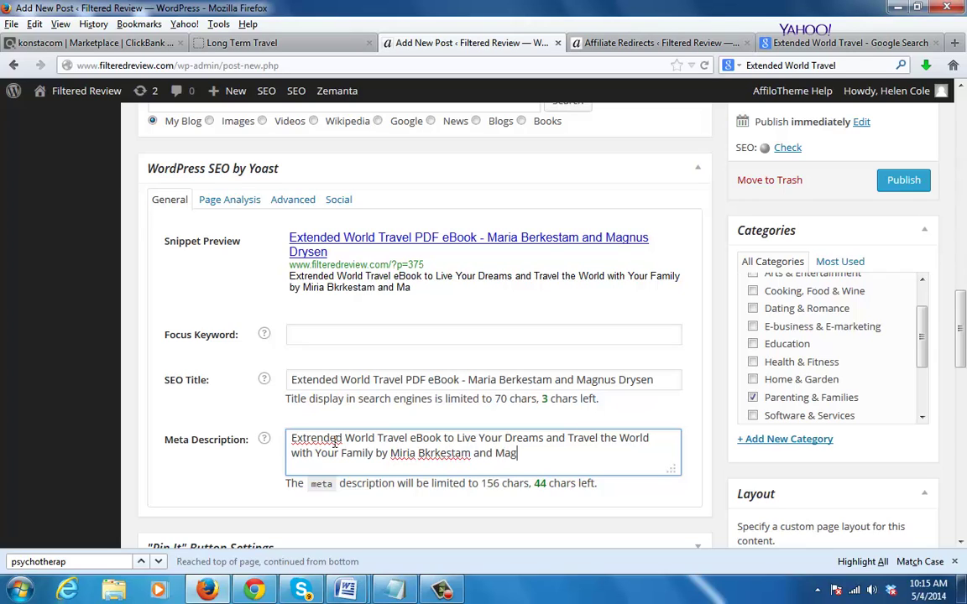
text(nus Drysen is)
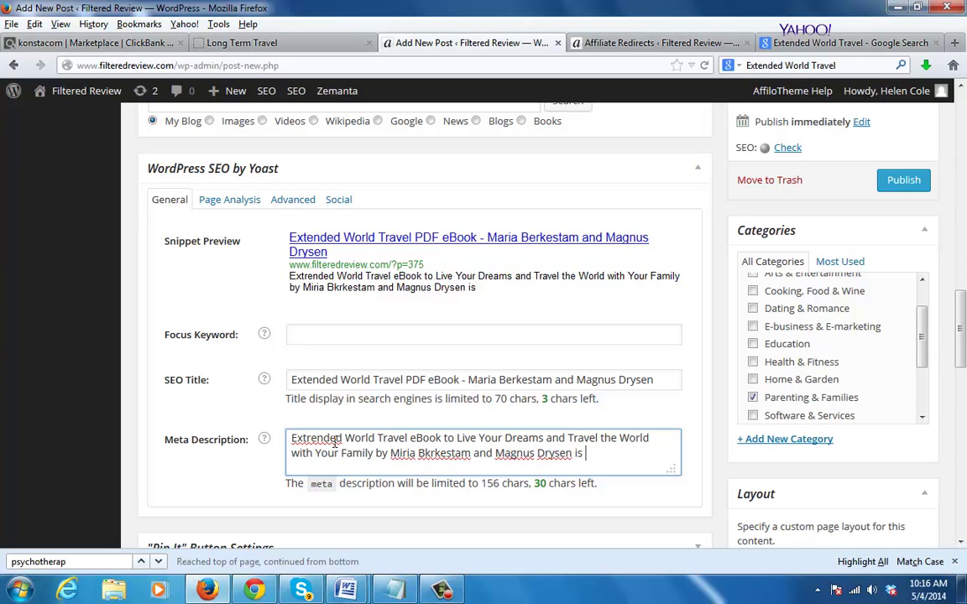
text(the most impor)
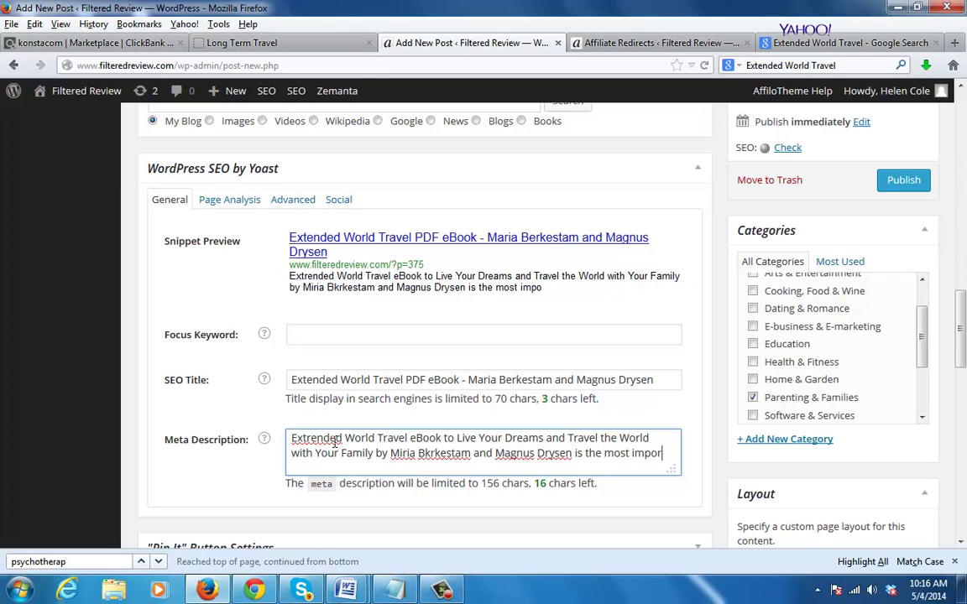
text(tant)
key(BackSpace)
key(BackSpace)
key(BackSpace)
key(BackSpace)
key(BackSpace)
key(BackSpace)
key(BackSpace)
key(BackSpace)
key(BackSpace)
key(BackSpace)
key(BackSpace)
key(BackSpace)
key(BackSpace)
key(BackSpace)
key(BackSpace)
key(BackSpace)
key(BackSpace)
key(BackSpace)
text(a )
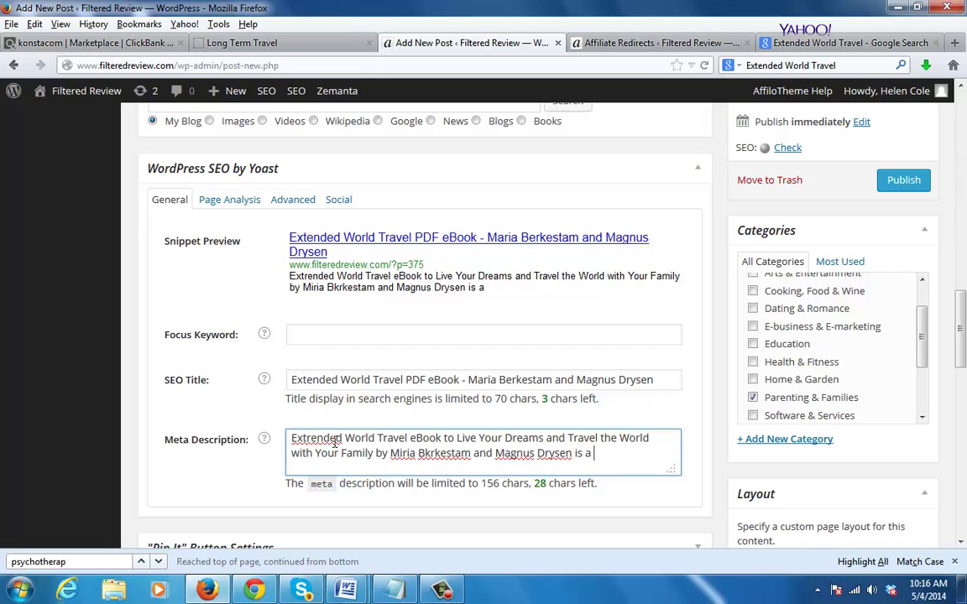
text(must to re)
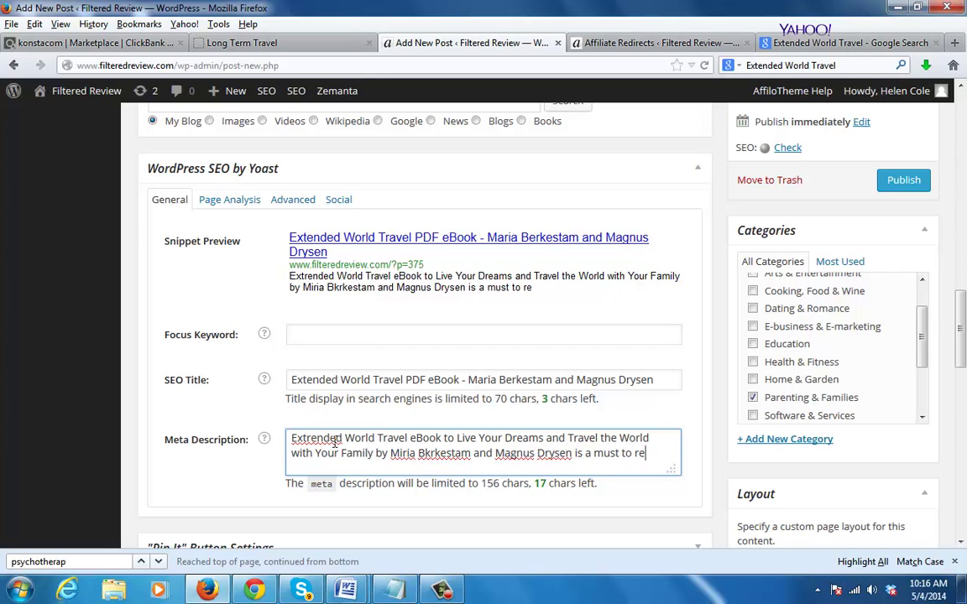
text(ad for every family)
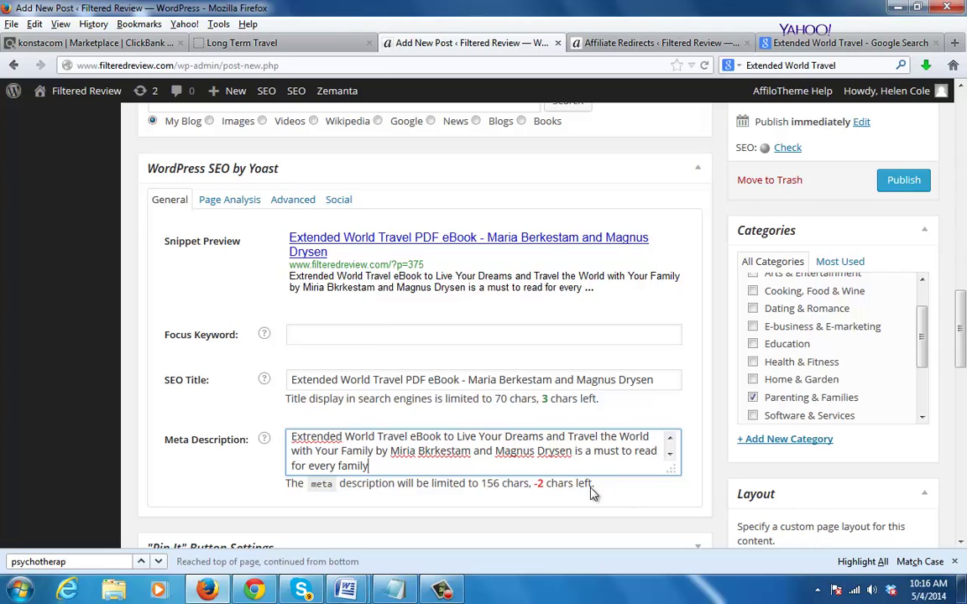
Replace 'is' after the authors' names with a comma and delete a stray letter
drag(593, 485, 527, 487)
click(586, 451)
key(BackSpace)
key(BackSpace)
key(BackSpace)
text(,)
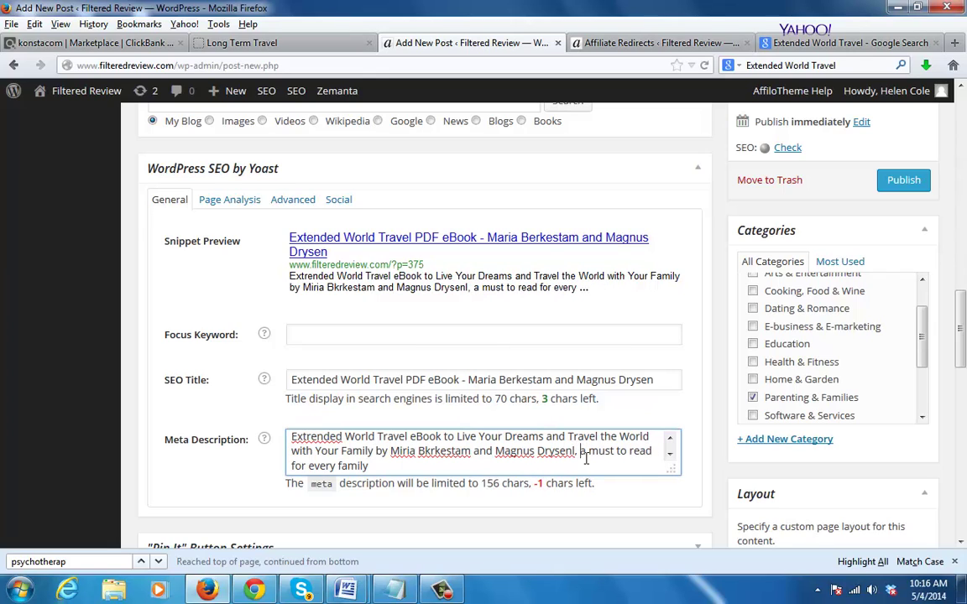
click(575, 453)
key(BackSpace)
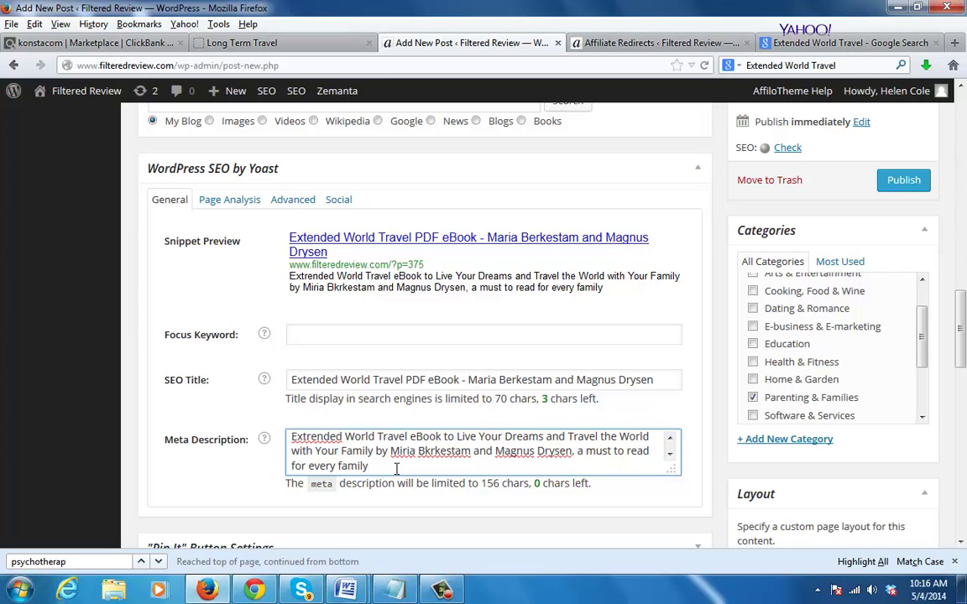
drag(396, 468, 234, 425)
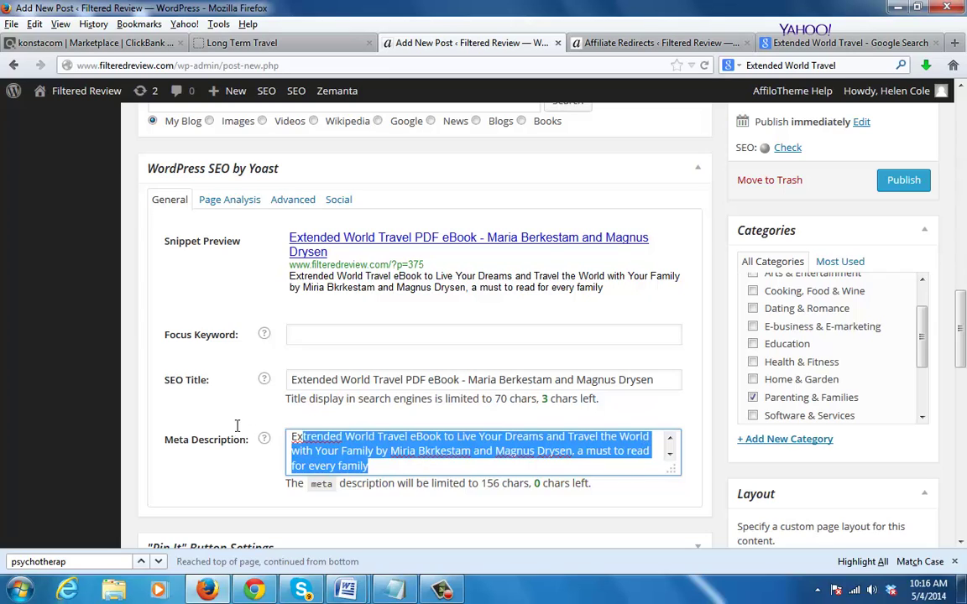
click(388, 435)
click(345, 329)
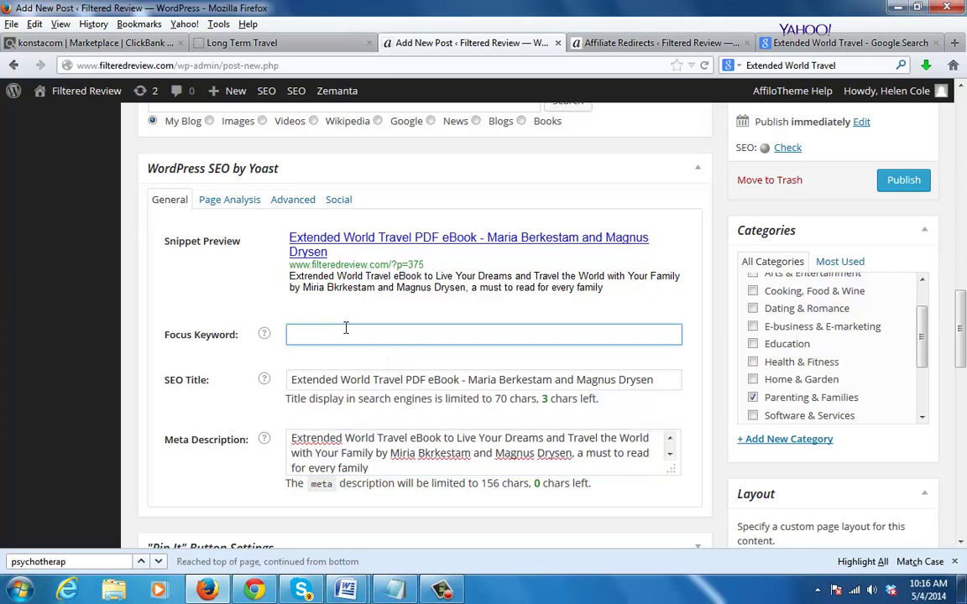
click(431, 440)
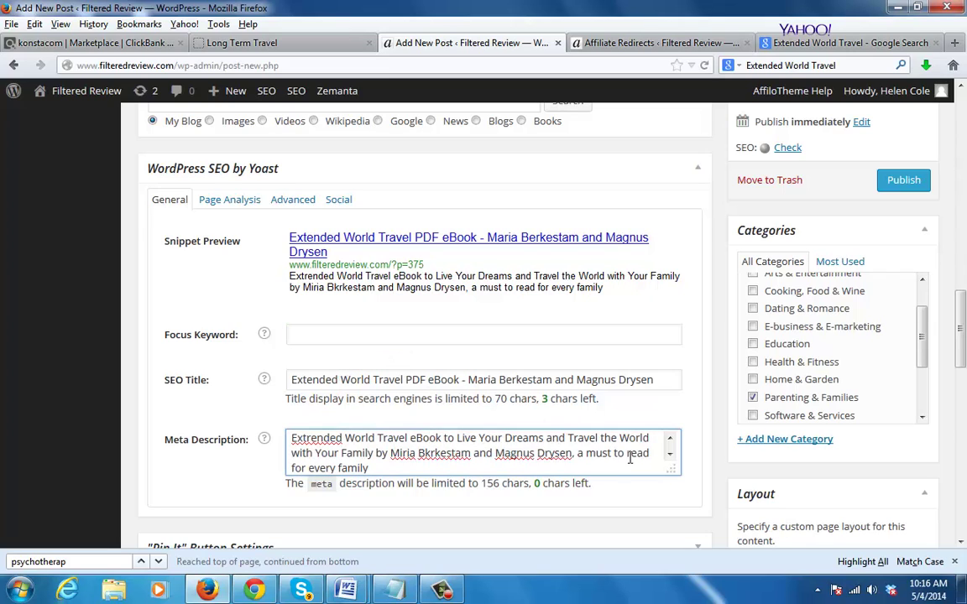
Copy the meta description into the All in One SEO Pack Description box
drag(962, 357, 962, 393)
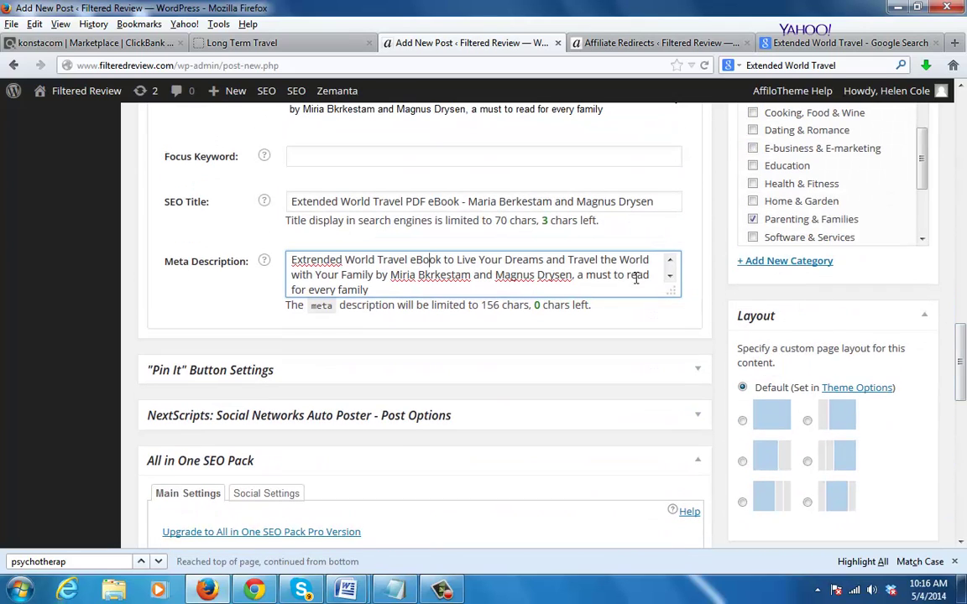
drag(373, 283, 290, 259)
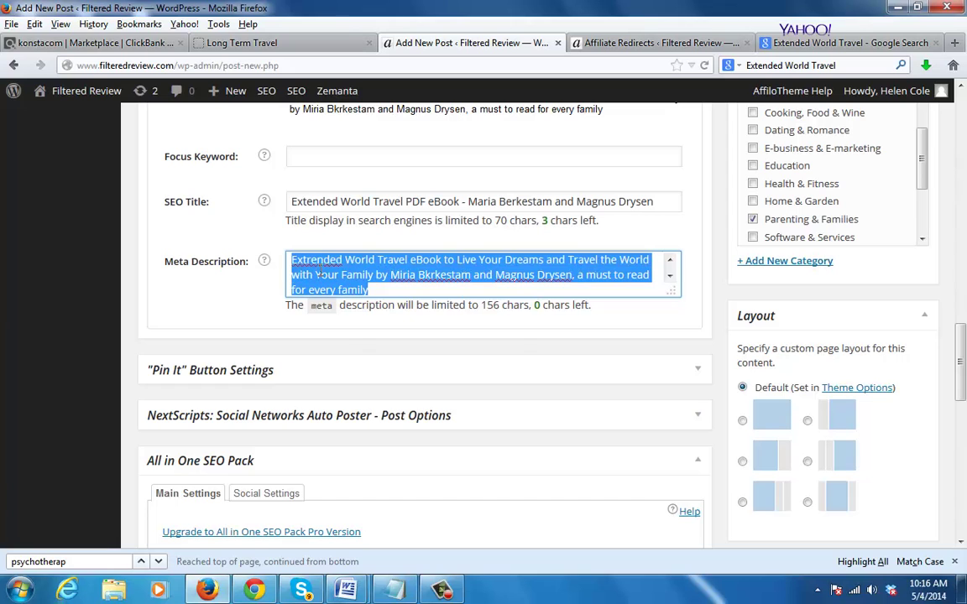
right_click(321, 271)
click(369, 322)
drag(958, 356, 963, 432)
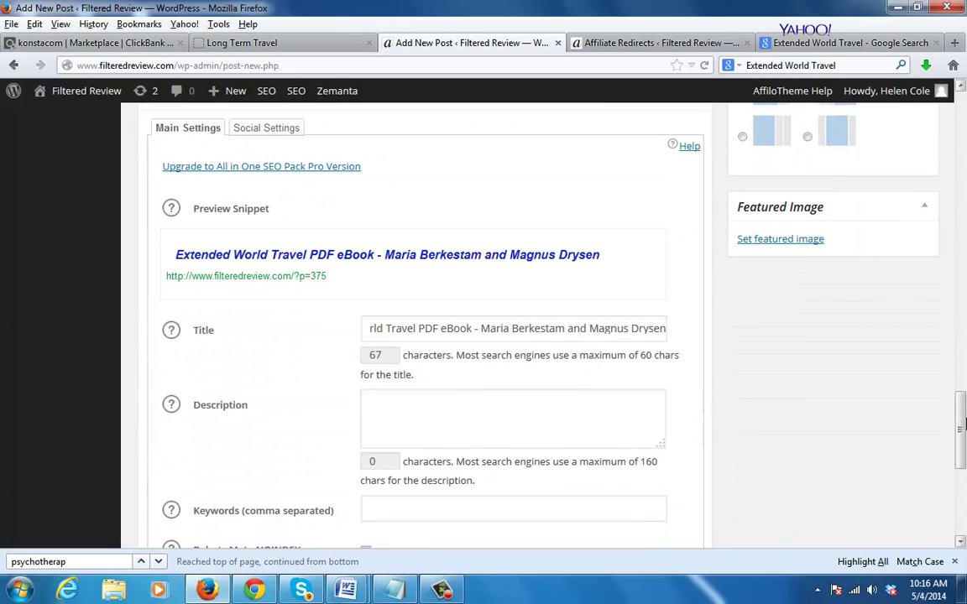
click(520, 415)
right_click(521, 416)
click(557, 481)
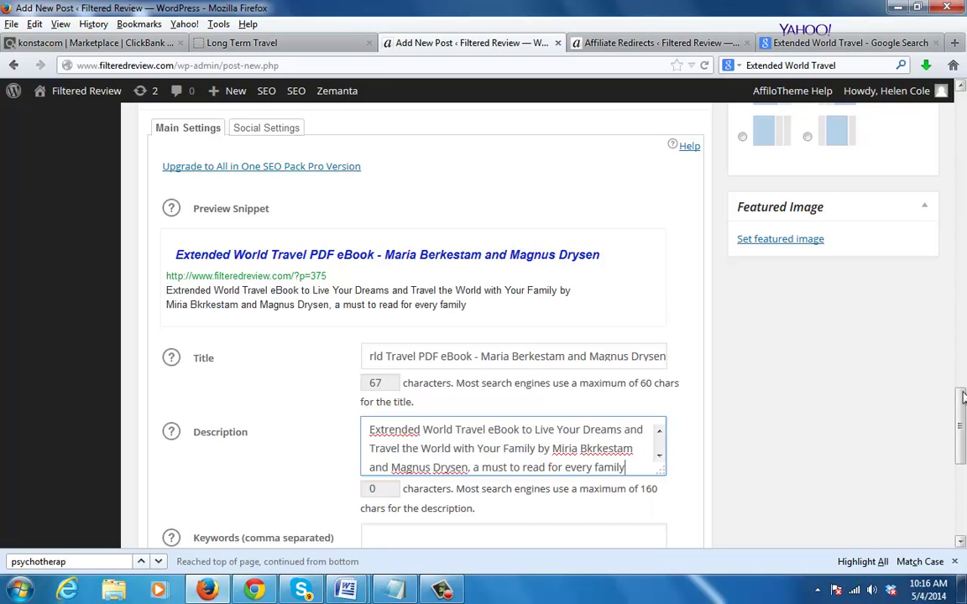
drag(961, 424, 963, 316)
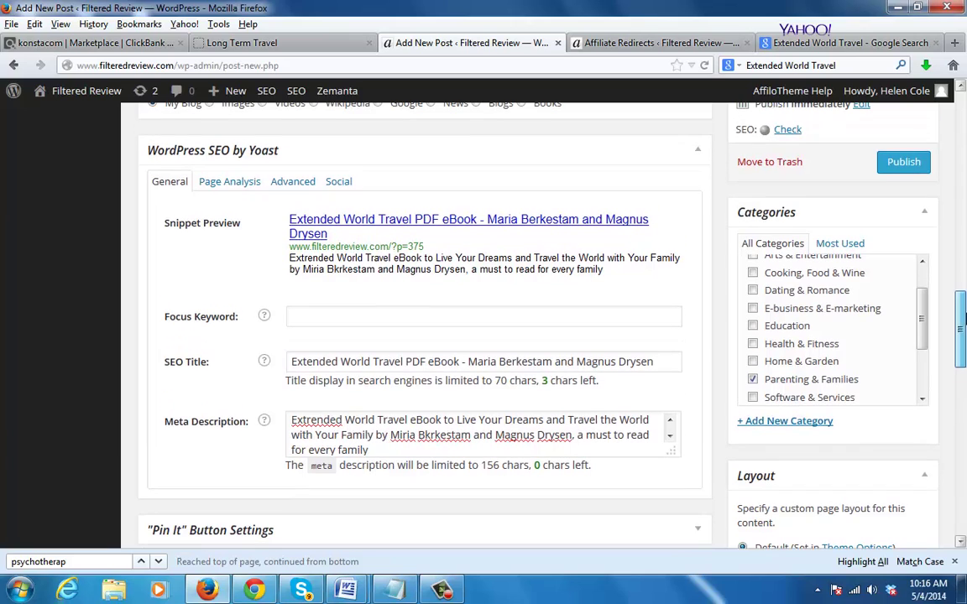
Enter Extended World Travel as the Yoast focus keyword and run the analysis
click(342, 313)
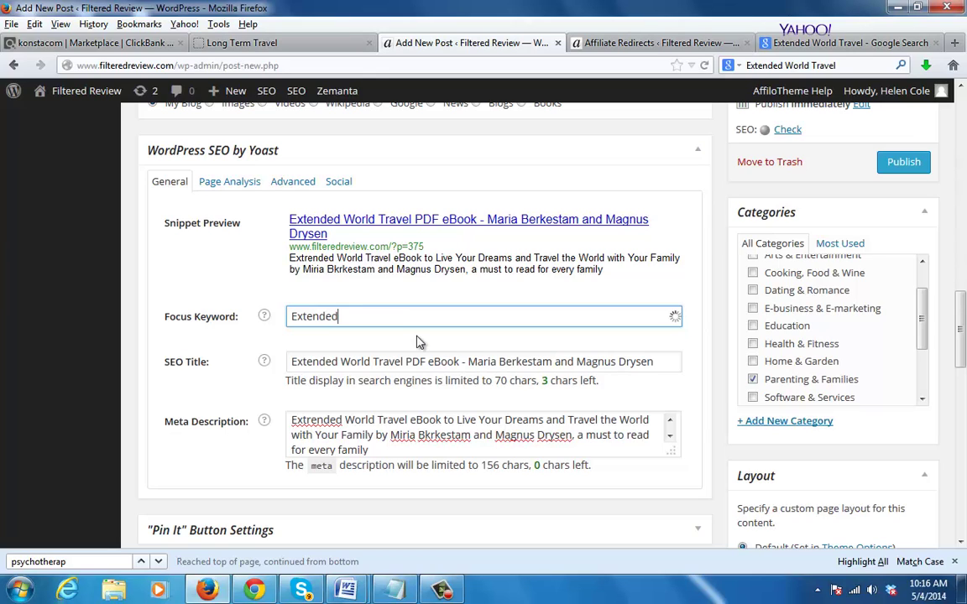
text(World Travel)
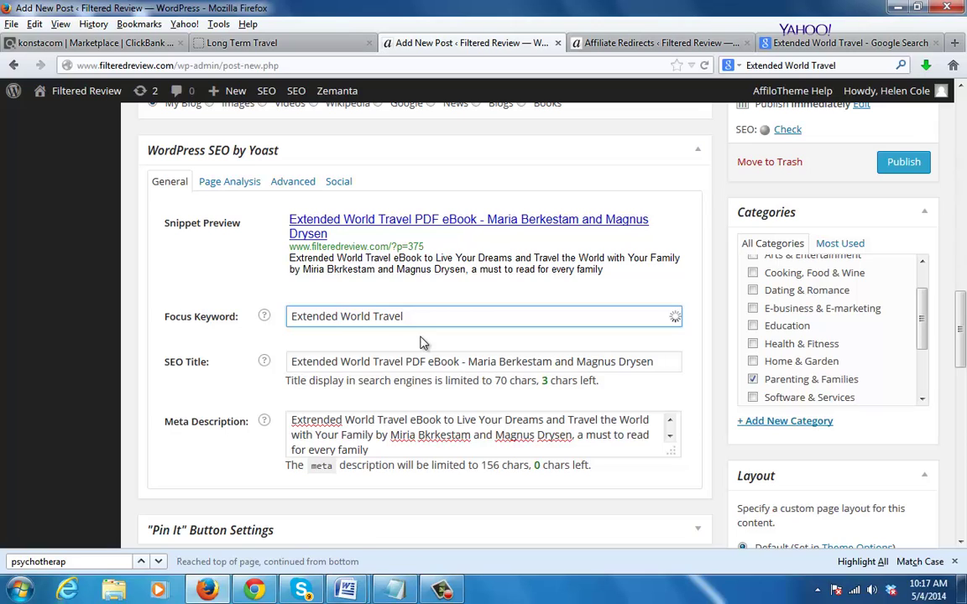
click(422, 342)
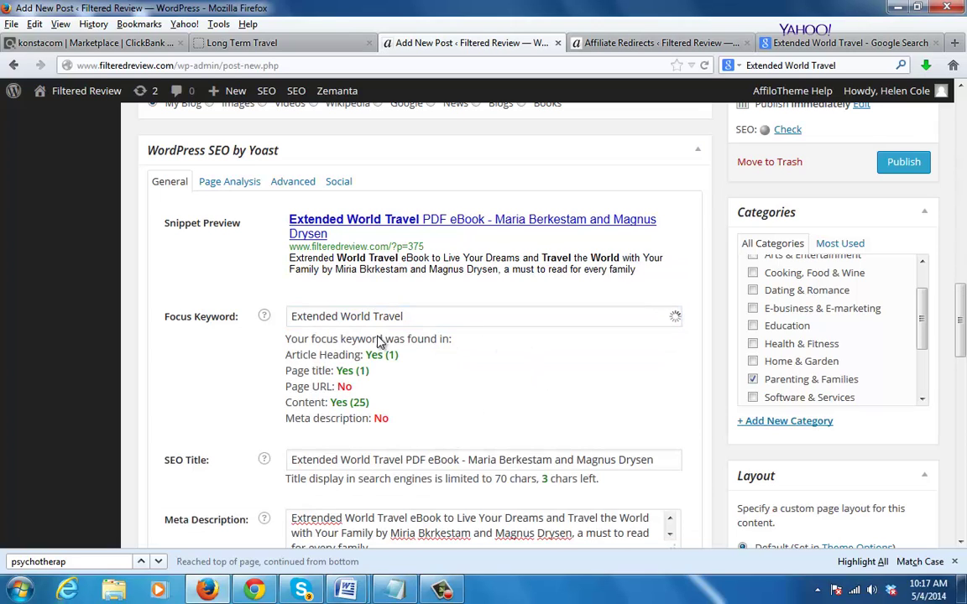
Correct 'Extrended' to 'Extended' at the start of the meta description
click(312, 519)
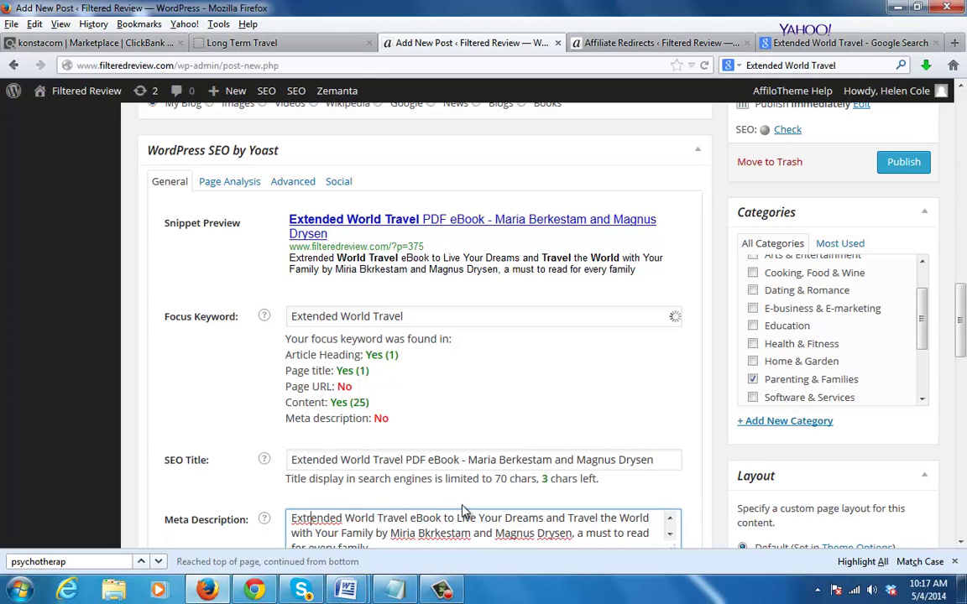
key(BackSpace)
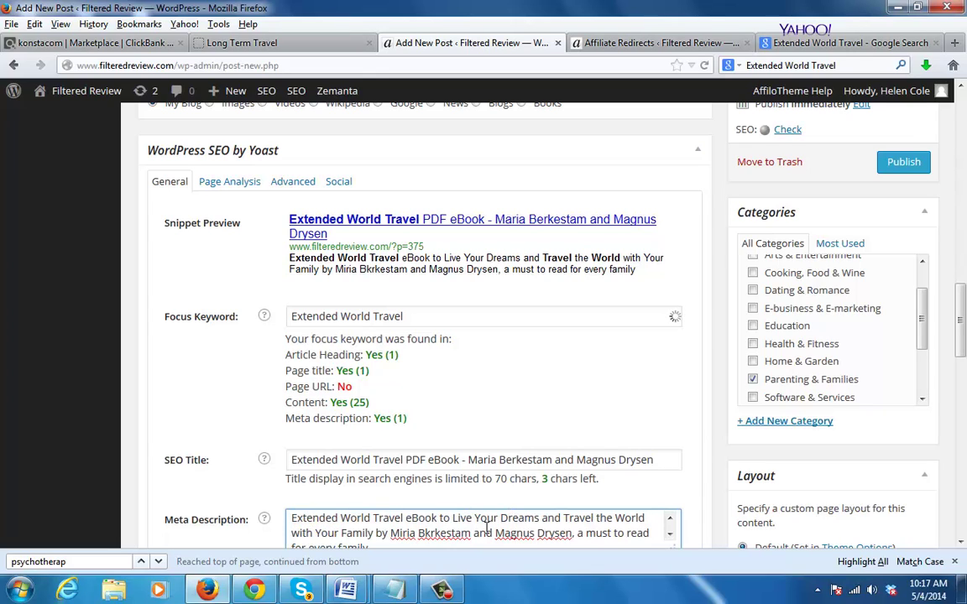
scroll(963, 302, down, 2)
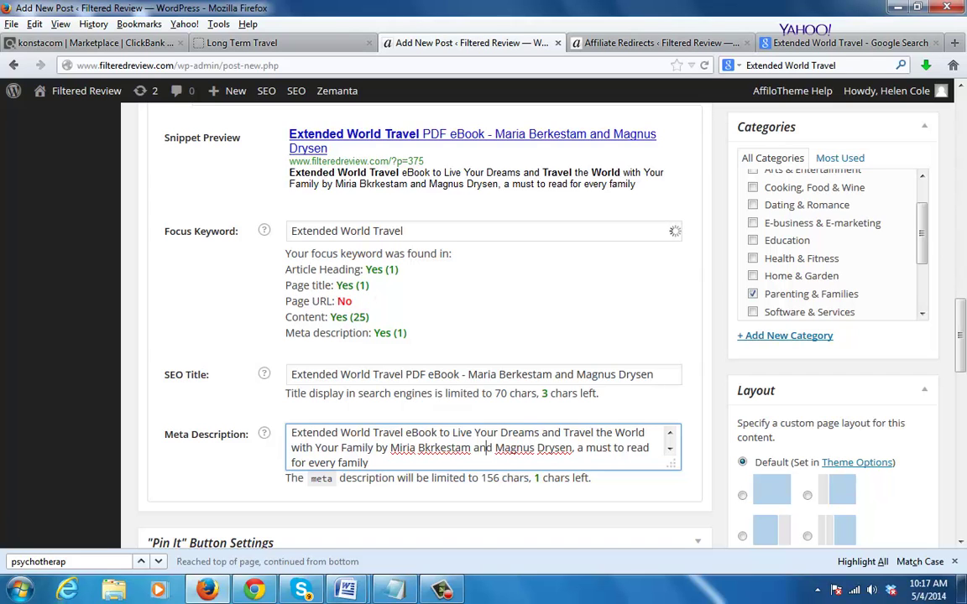
scroll(565, 304, up, 15)
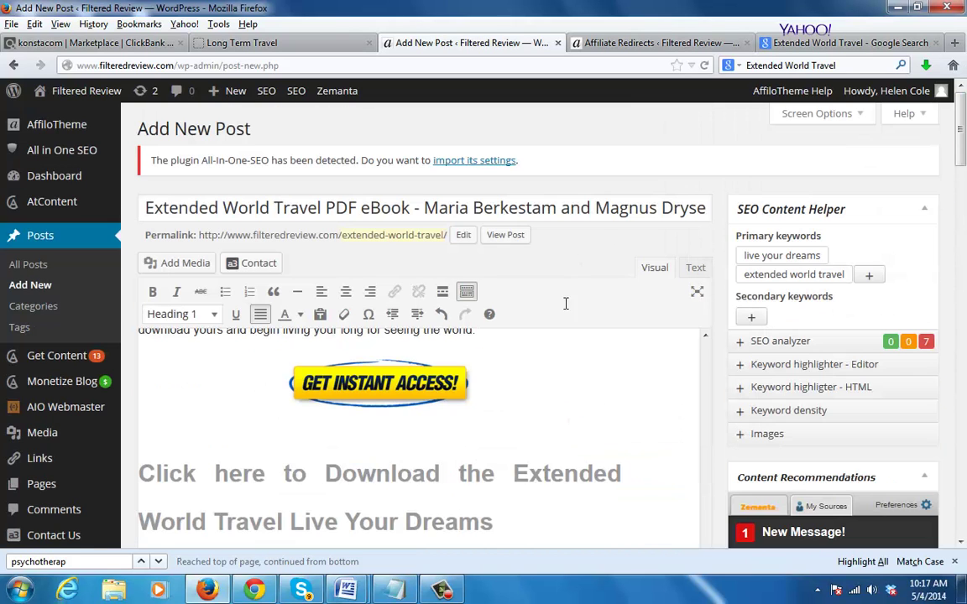
Check the post's heading, title and permalink URL for the keyword, then scroll down to the Yoast box
scroll(705, 369, down, 10)
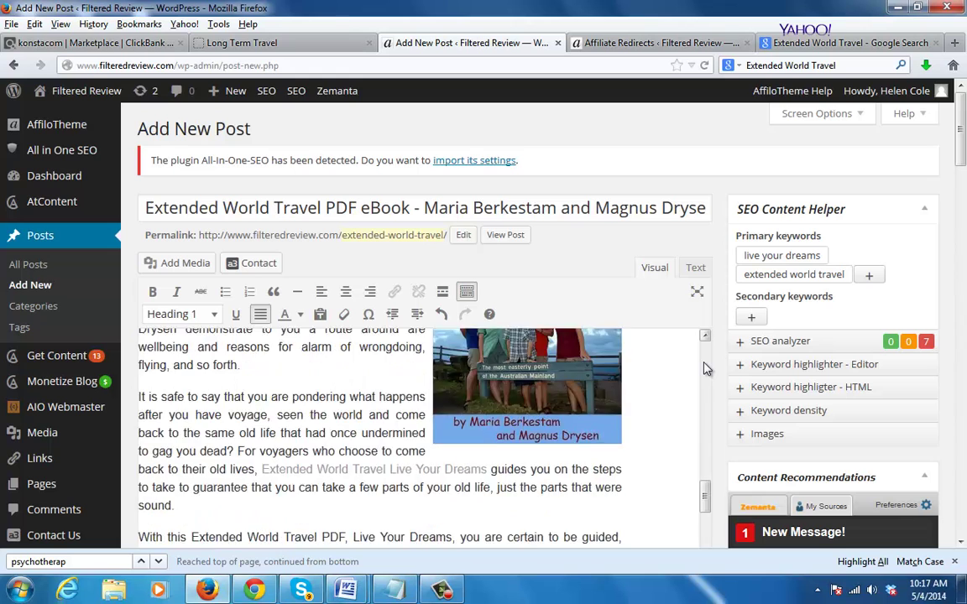
scroll(705, 369, up, 10)
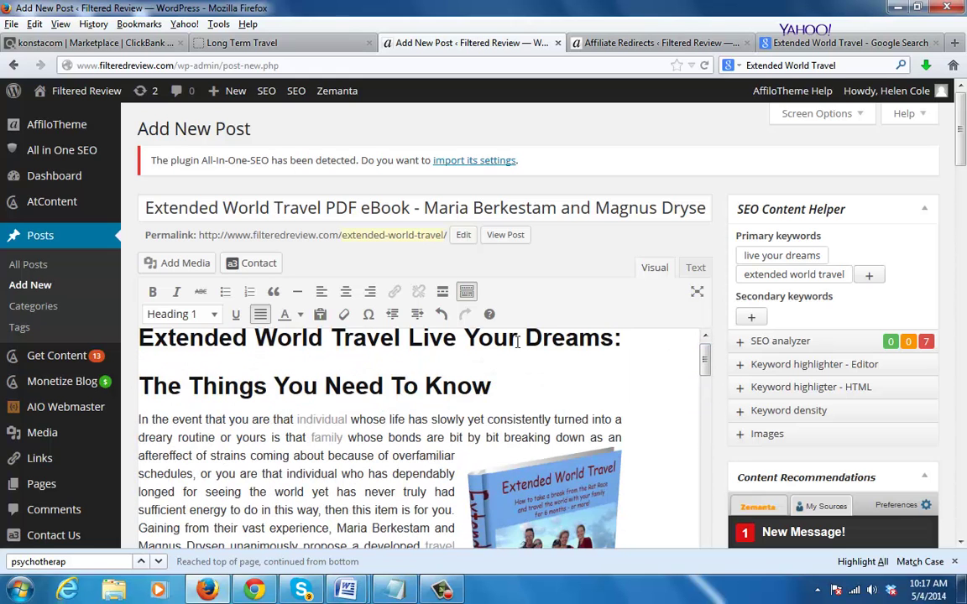
drag(503, 388, 131, 305)
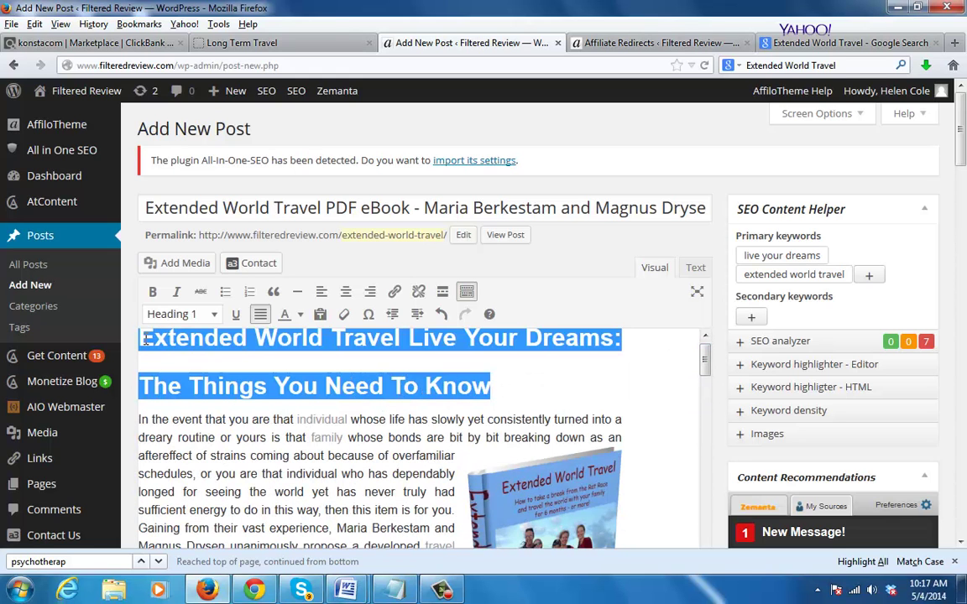
click(468, 419)
mouse_move(963, 141)
mouse_down()
mouse_move(964, 358)
mouse_move(963, 126)
mouse_up()
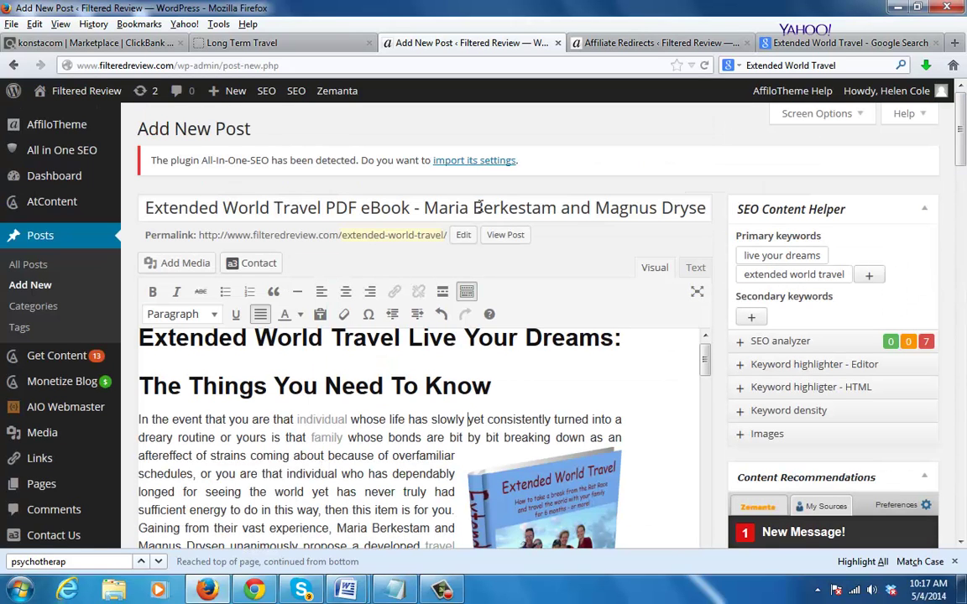
drag(560, 208, 143, 208)
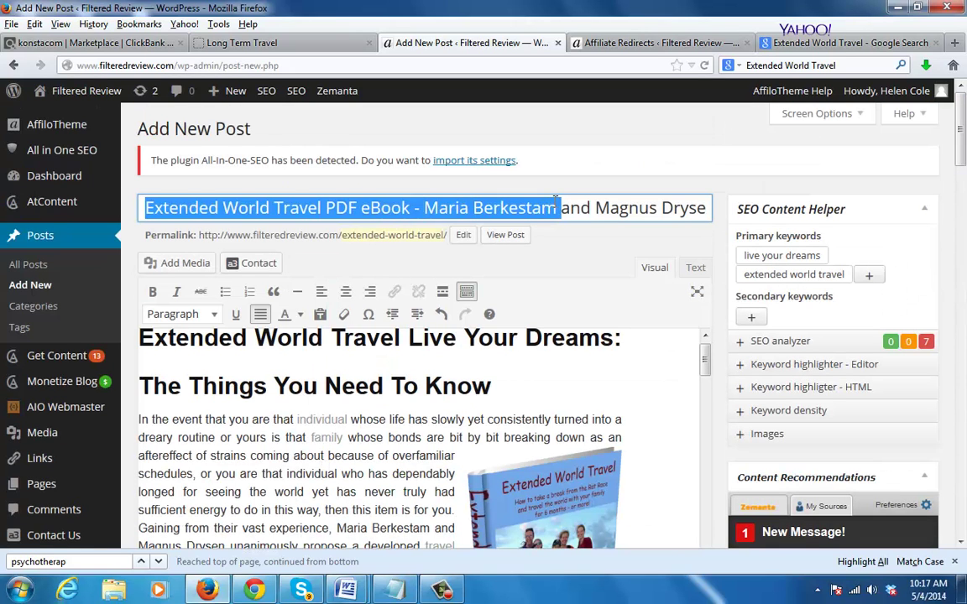
key(Right)
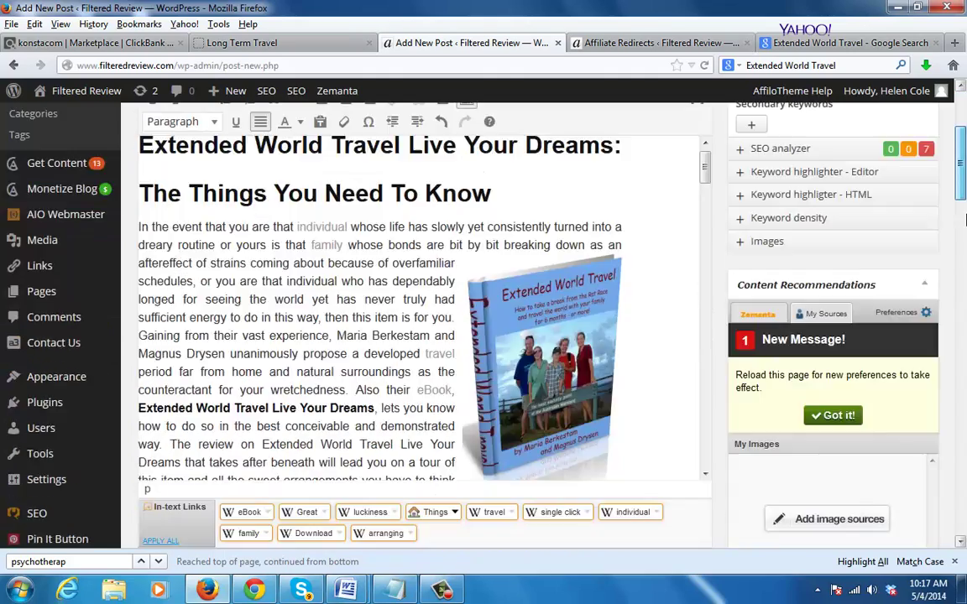
drag(962, 139, 963, 112)
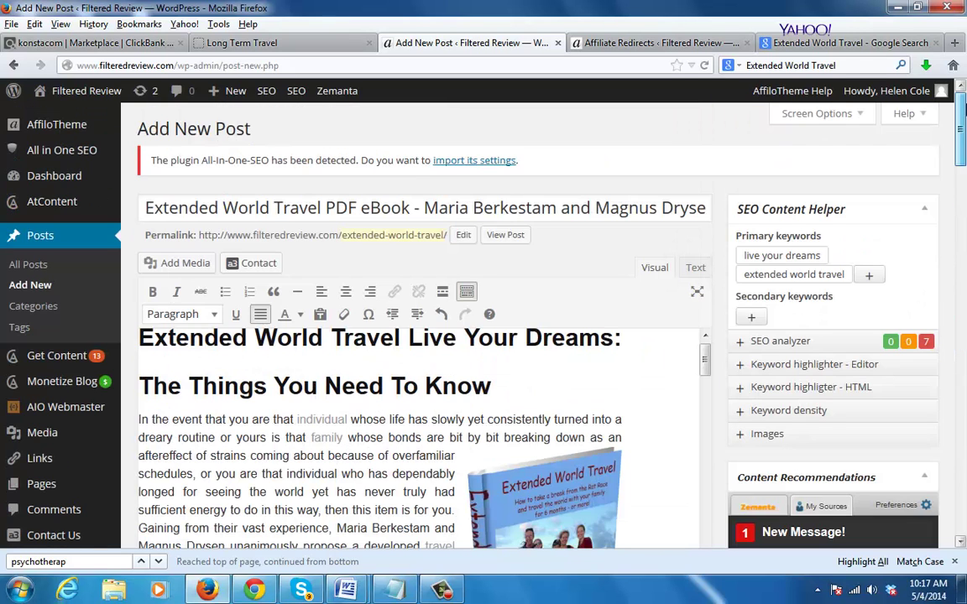
drag(199, 238, 451, 248)
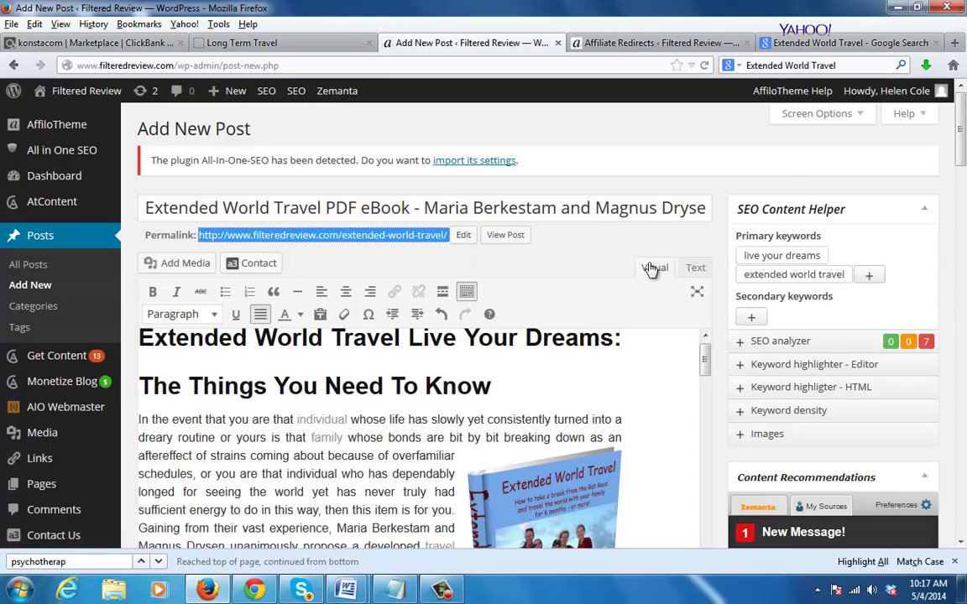
drag(963, 164, 964, 321)
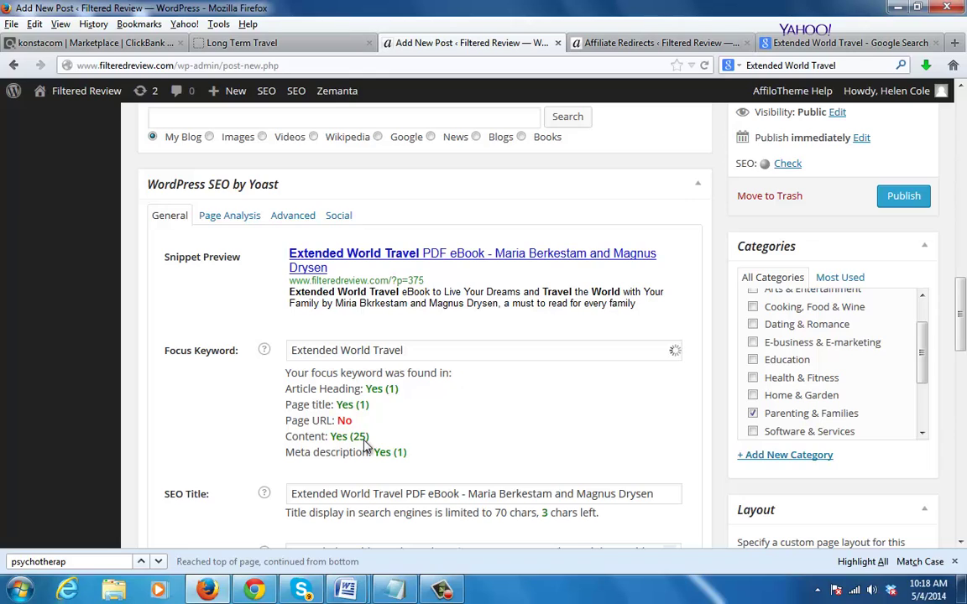
Review the focus keyword and the meta description keyword result in the Yoast box
click(496, 357)
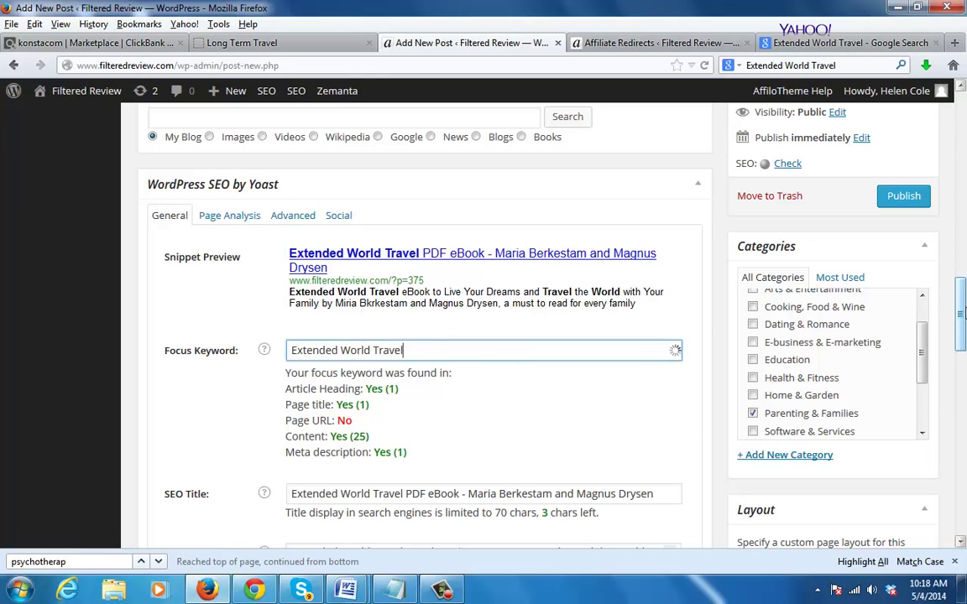
drag(963, 312, 963, 351)
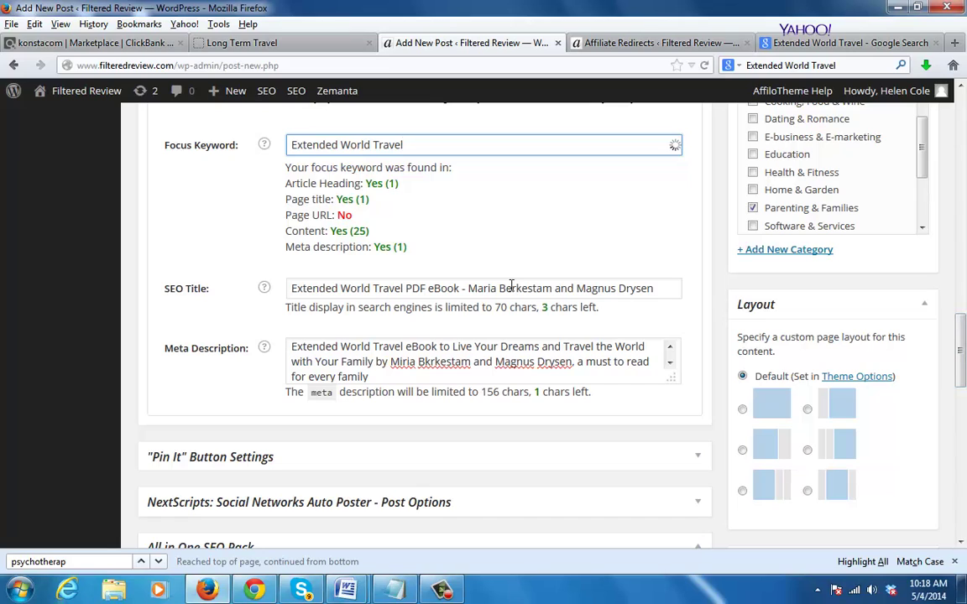
click(357, 259)
drag(357, 259, 273, 235)
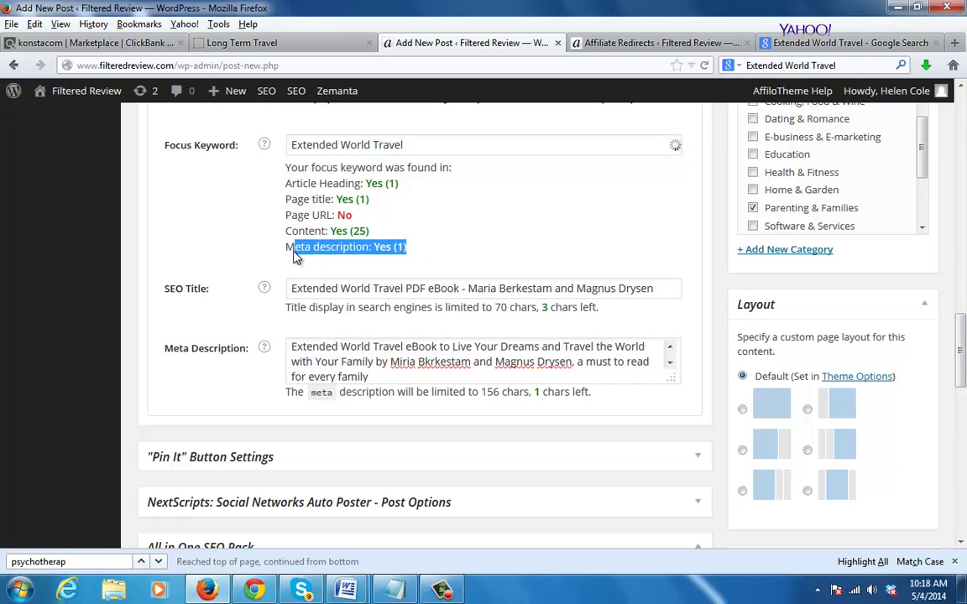
click(308, 241)
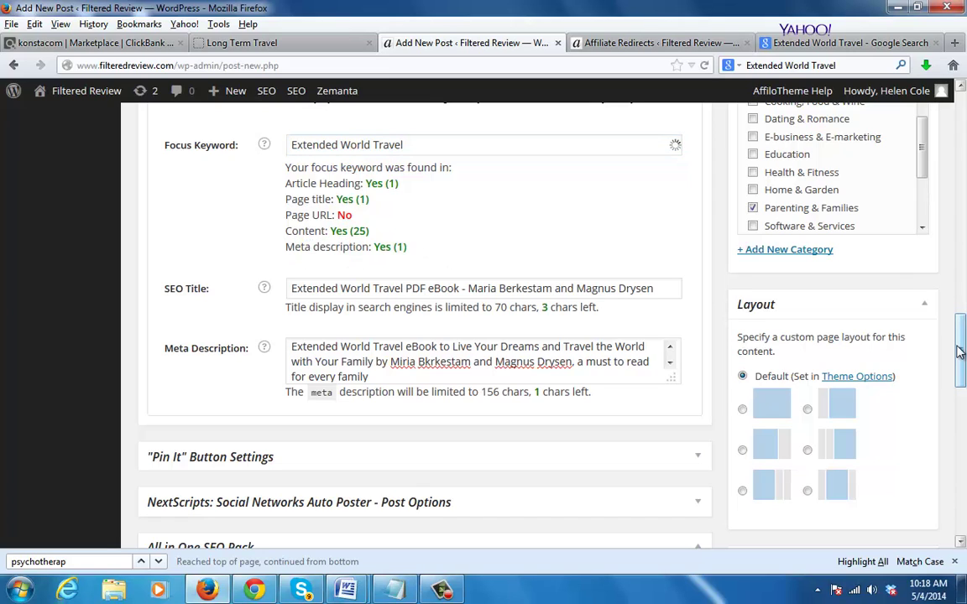
drag(963, 352, 963, 356)
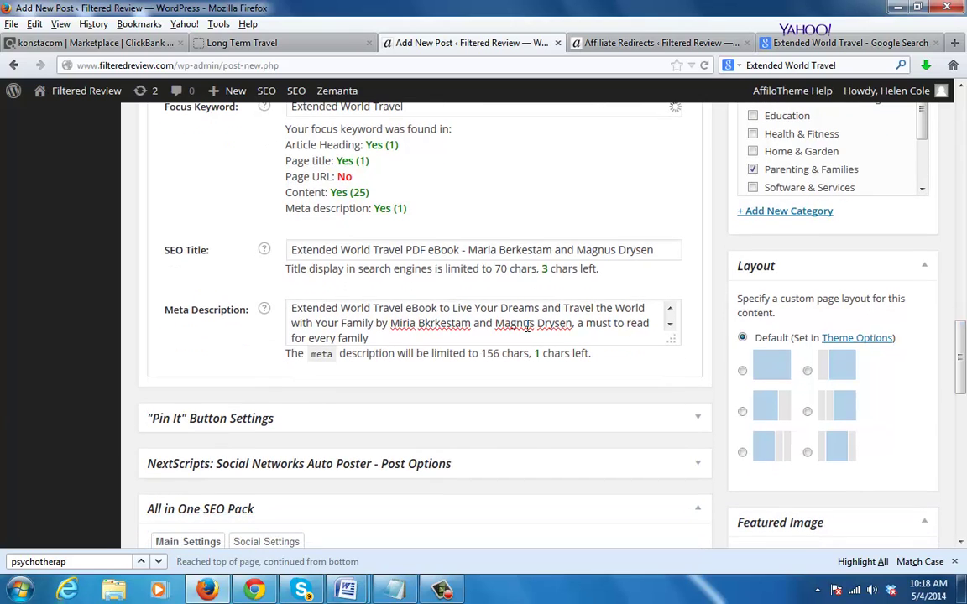
Fix the misspelled first name and surname of the first author in the meta description
click(426, 323)
key(BackSpace)
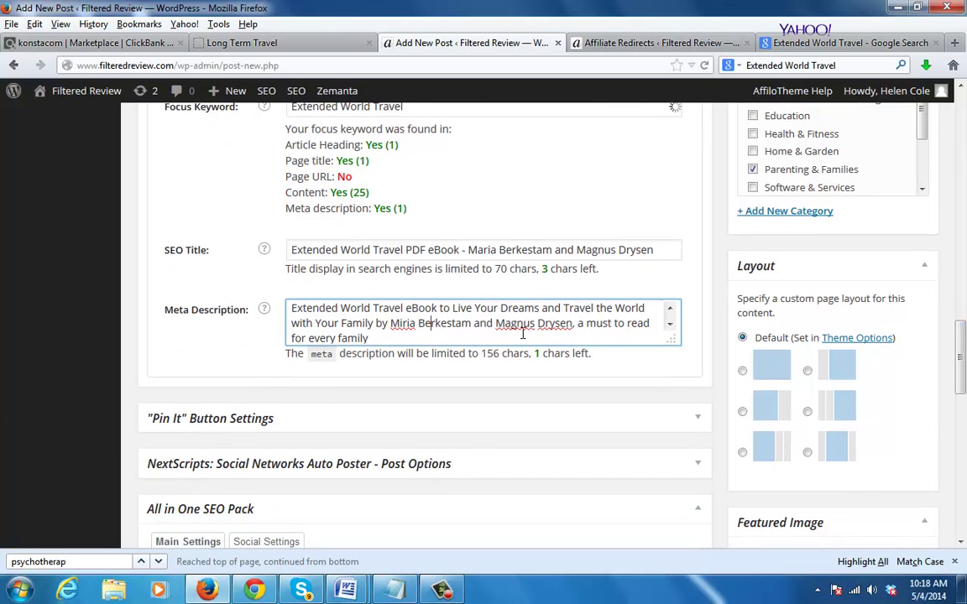
key(ctrl+a)
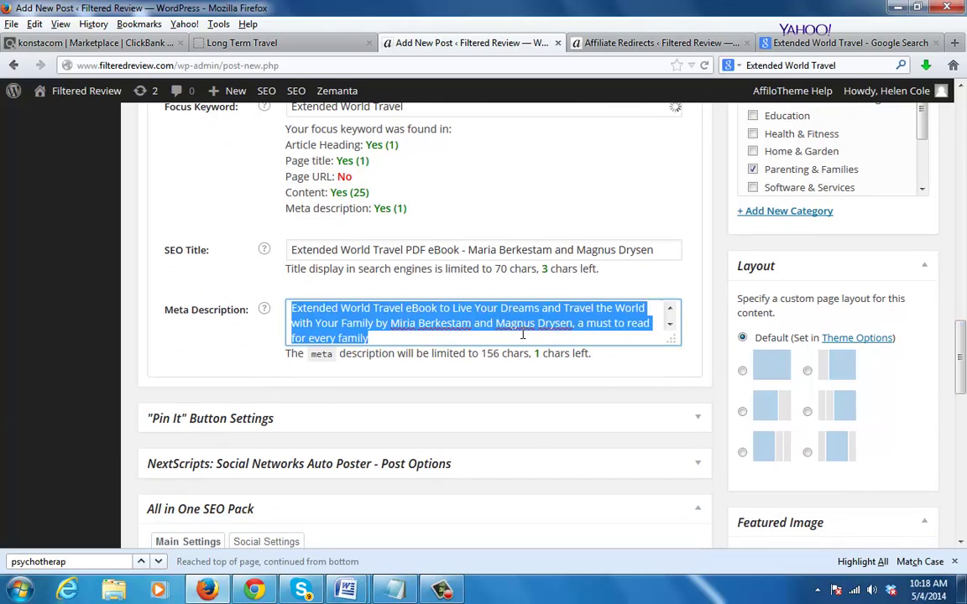
click(391, 324)
text(a)
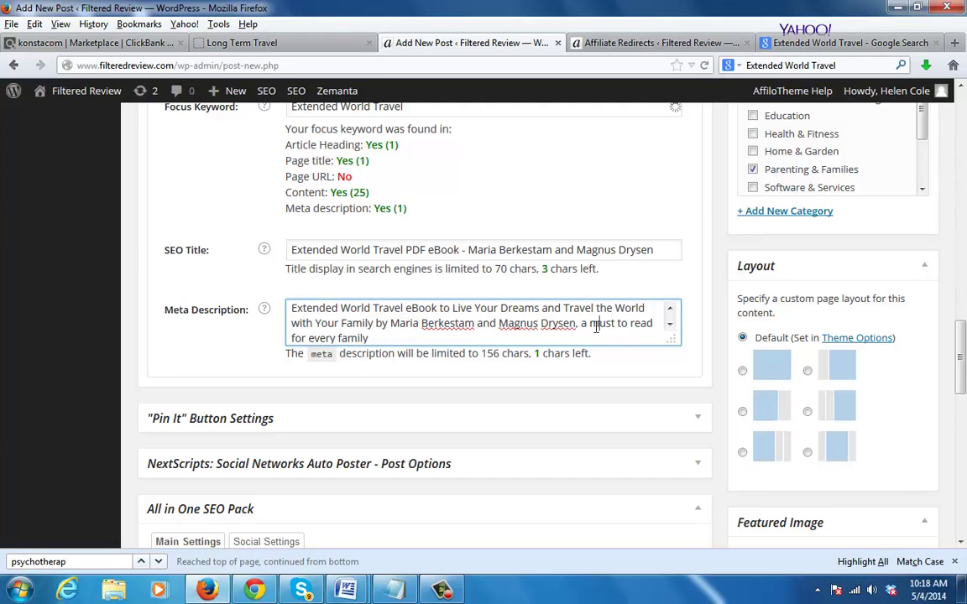
key(ctrl+a)
key(ctrl+c)
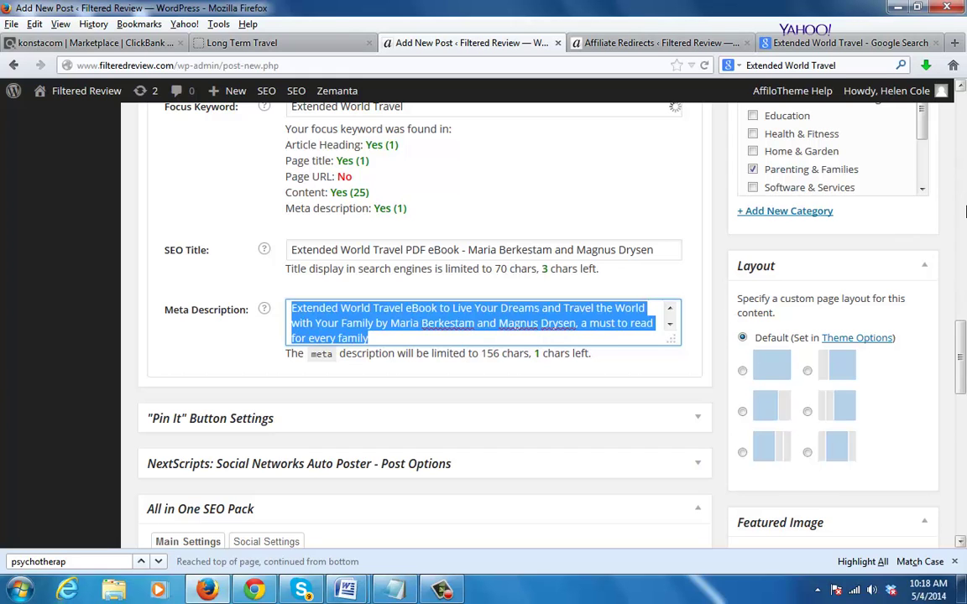
Replace the All in One SEO Pack description with the corrected meta description
scroll(864, 352, down, 6)
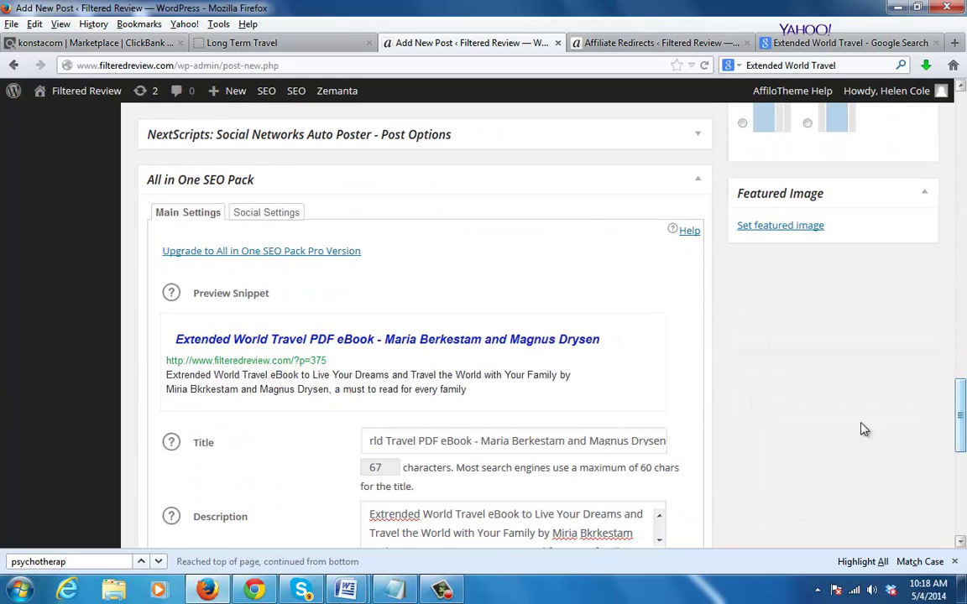
click(555, 525)
key(ctrl+a)
key(ctrl+v)
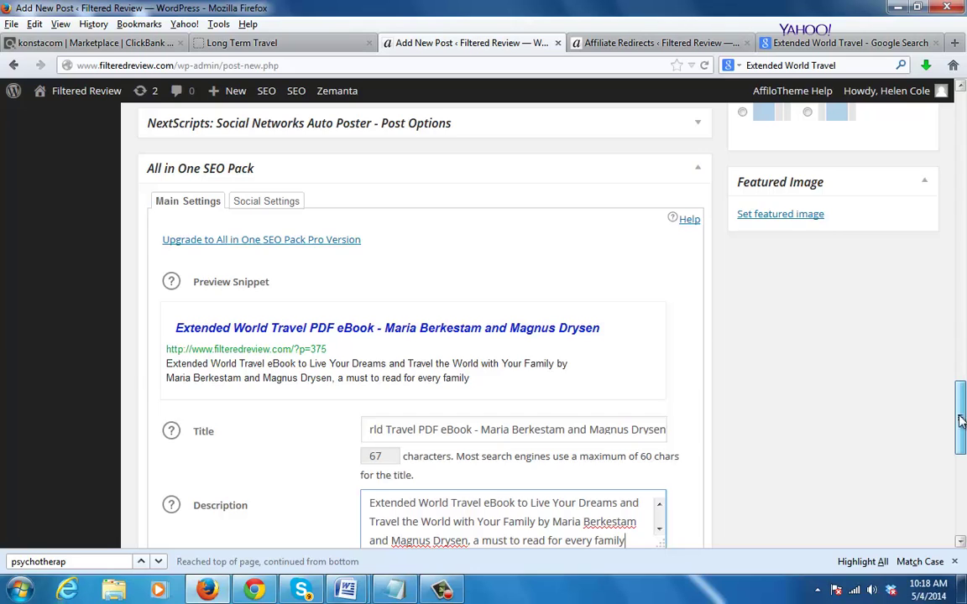
scroll(965, 366, up, 10)
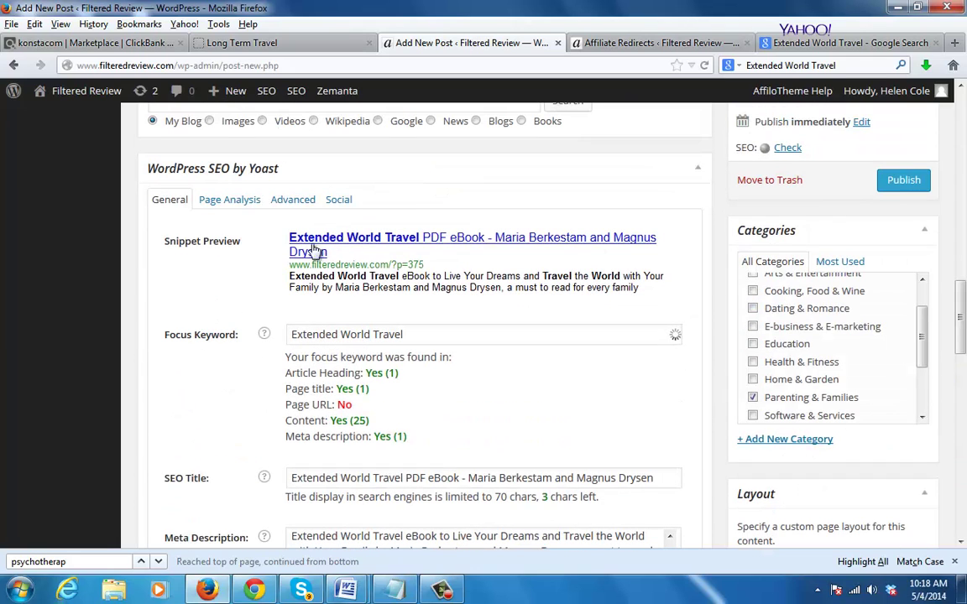
Check Yoast's Page Analysis and Advanced tabs, leaving meta robots indexing at its default
click(221, 202)
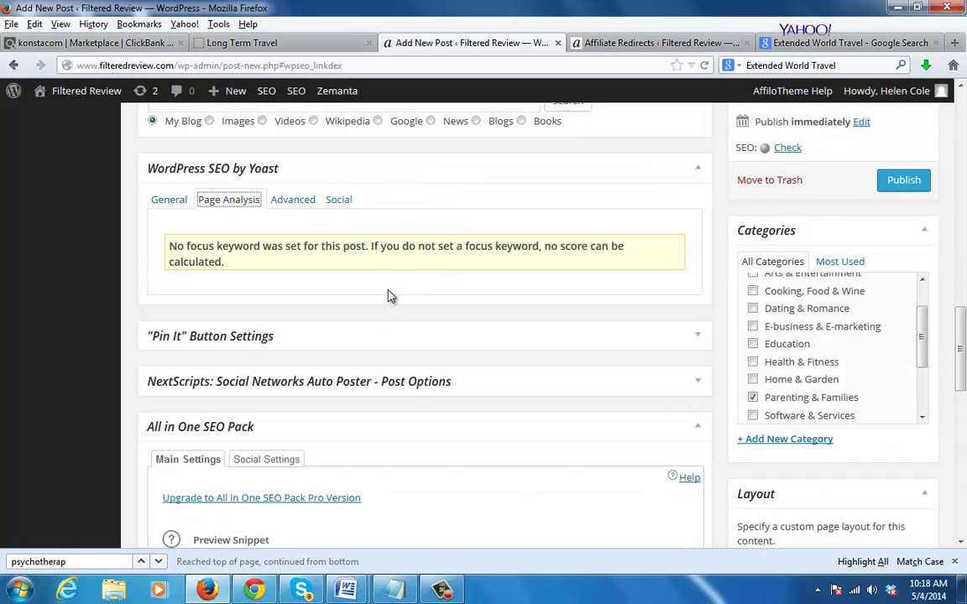
click(292, 200)
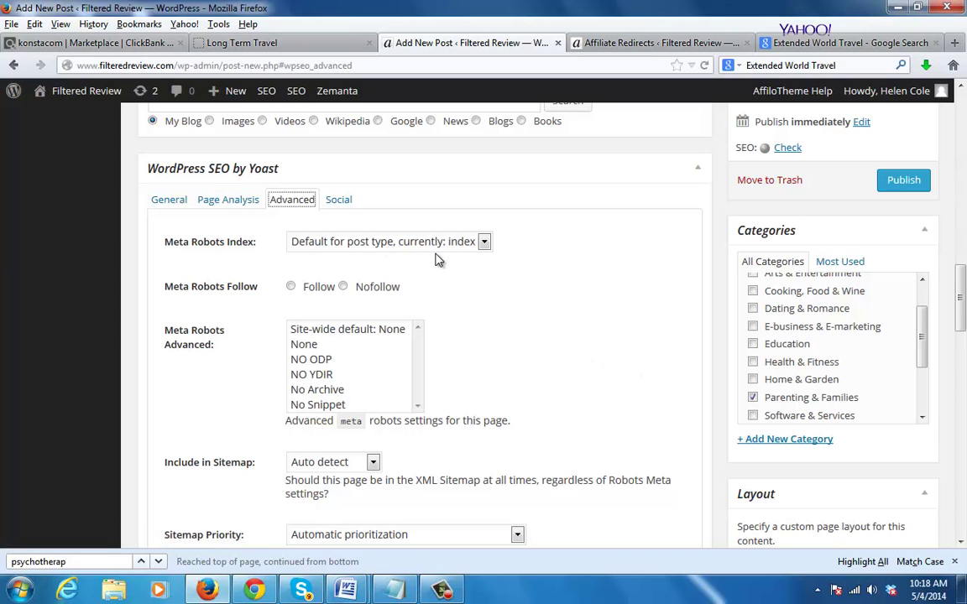
click(392, 244)
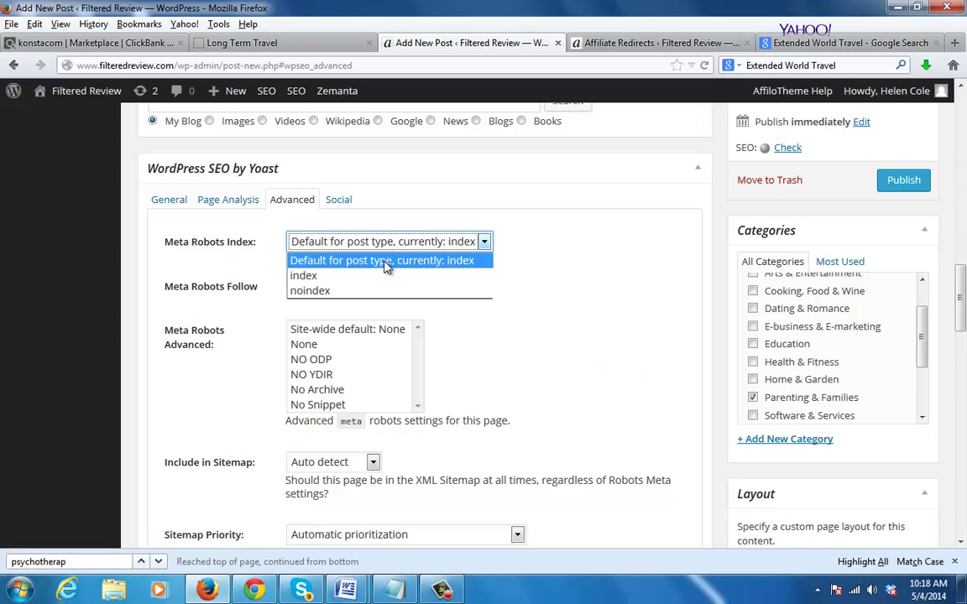
click(406, 243)
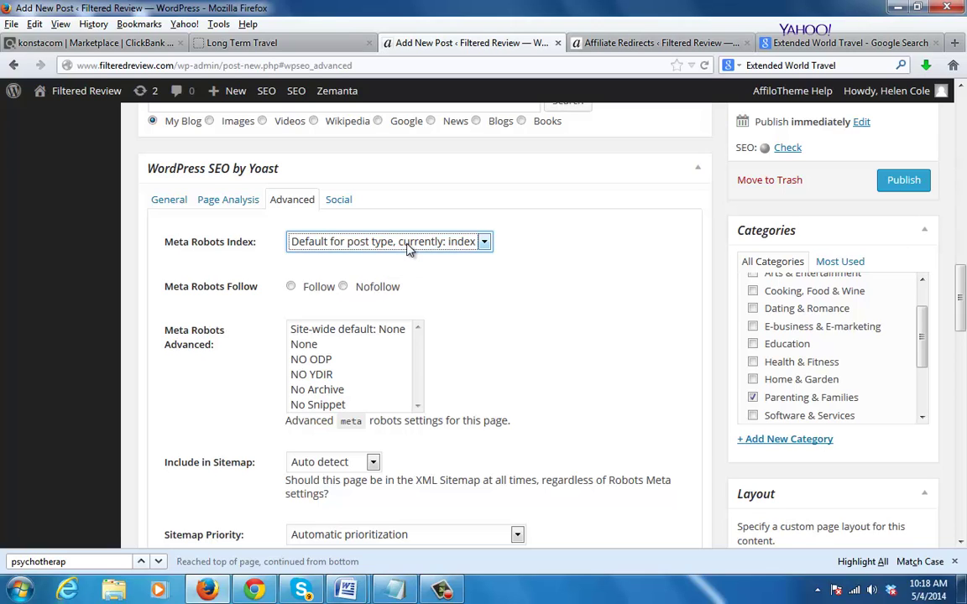
Paste the description into the Facebook and Google+ Description boxes and start choosing a Facebook image
click(341, 200)
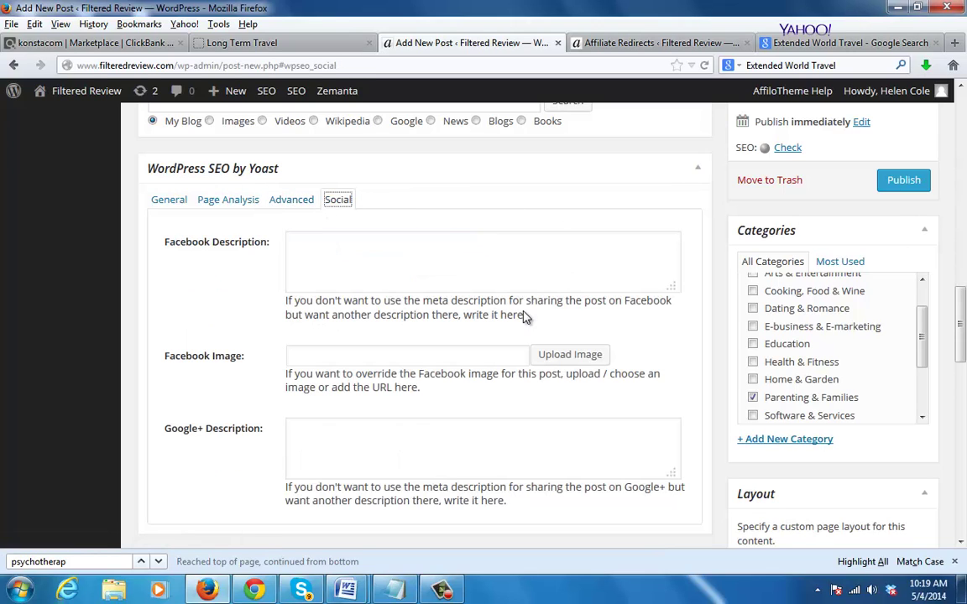
click(328, 267)
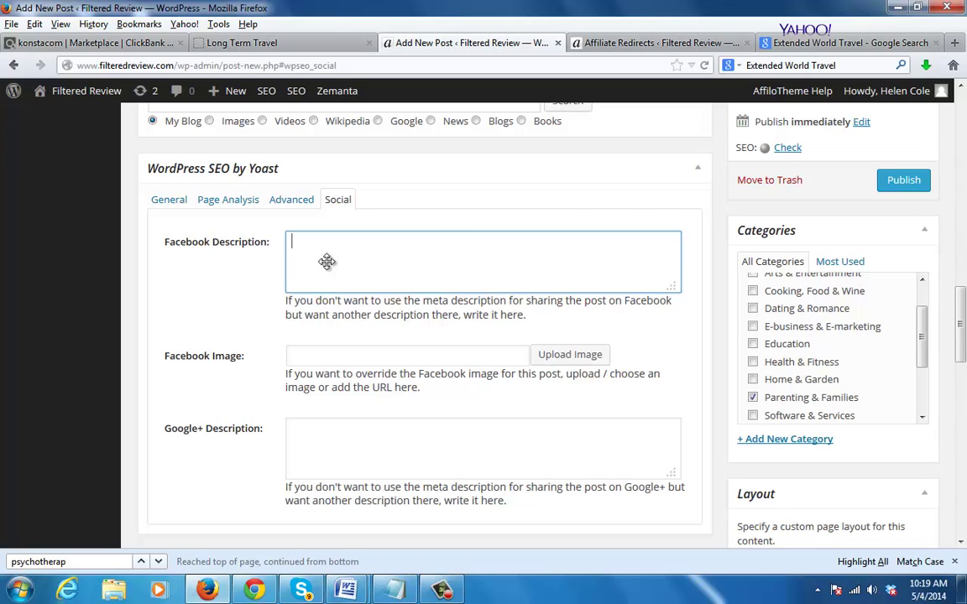
key(ctrl+v)
key(ctrl+b)
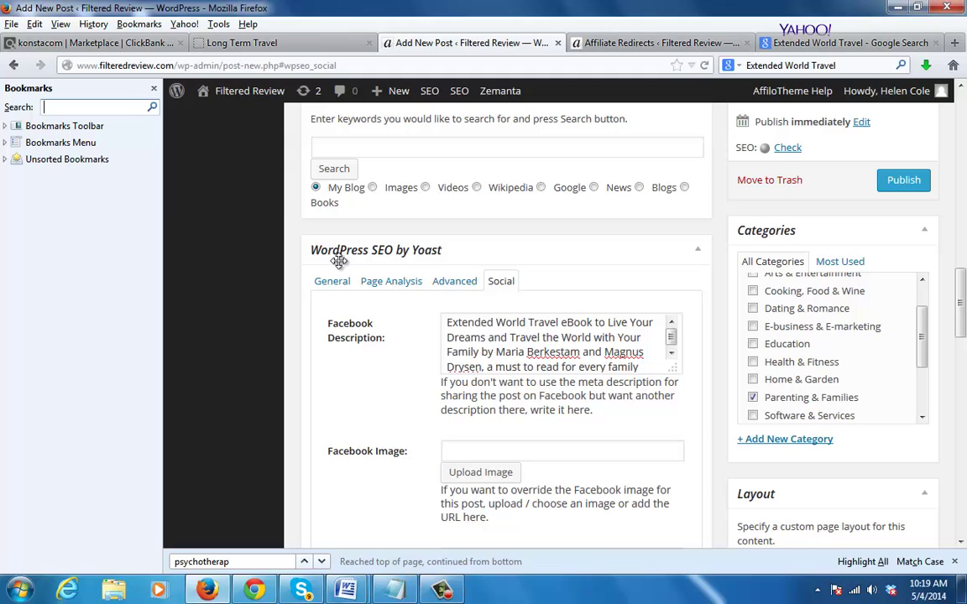
click(154, 89)
click(333, 429)
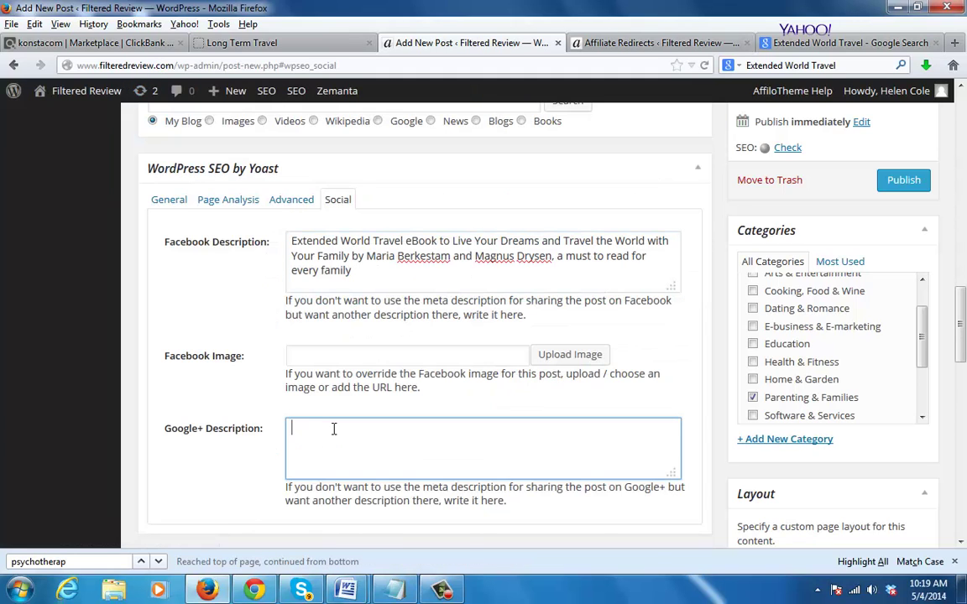
right_click(333, 429)
click(398, 495)
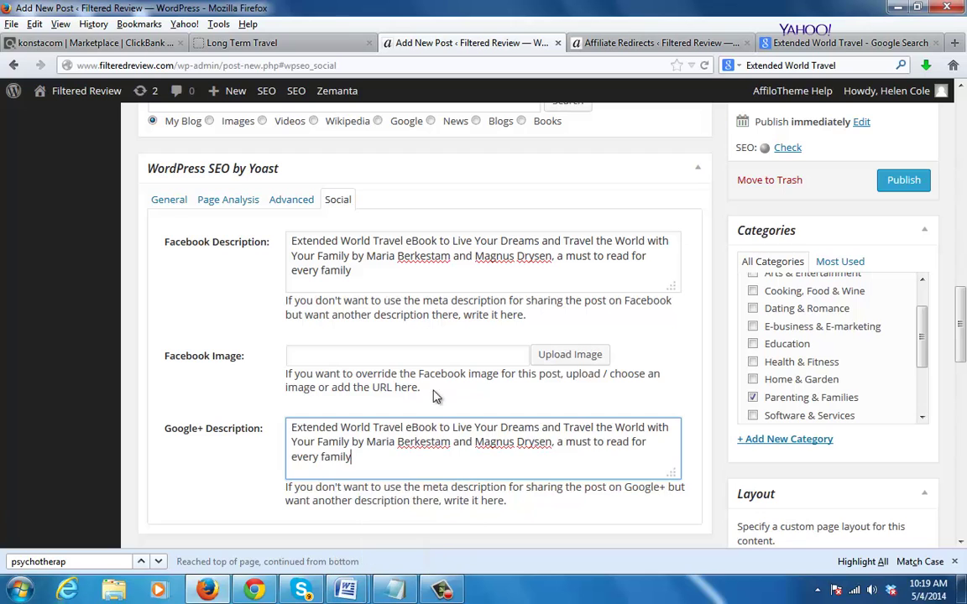
click(390, 354)
click(556, 354)
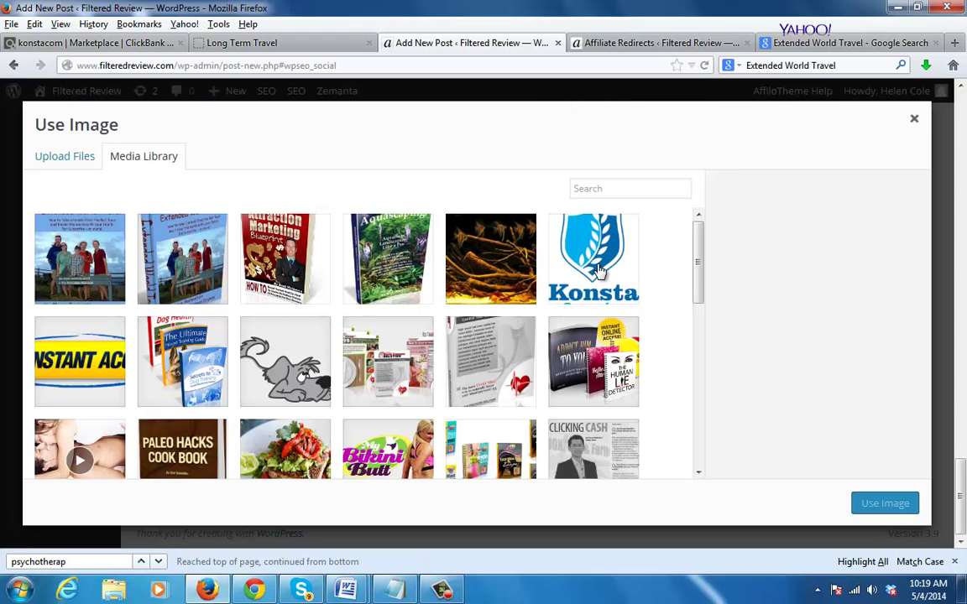
Pick the Extended World Travel cover image in the media library and clear its pasted Alt Text
click(598, 270)
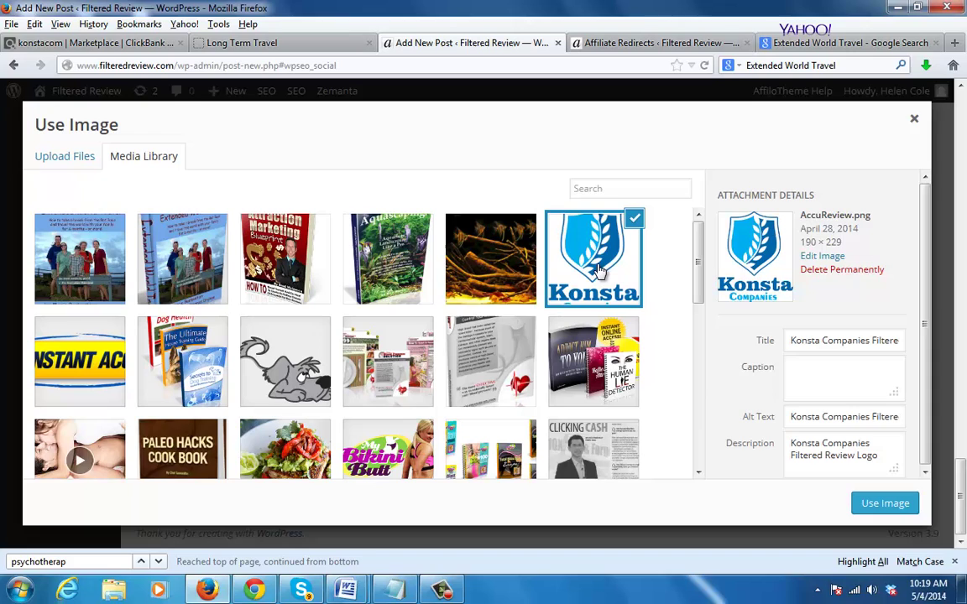
click(183, 275)
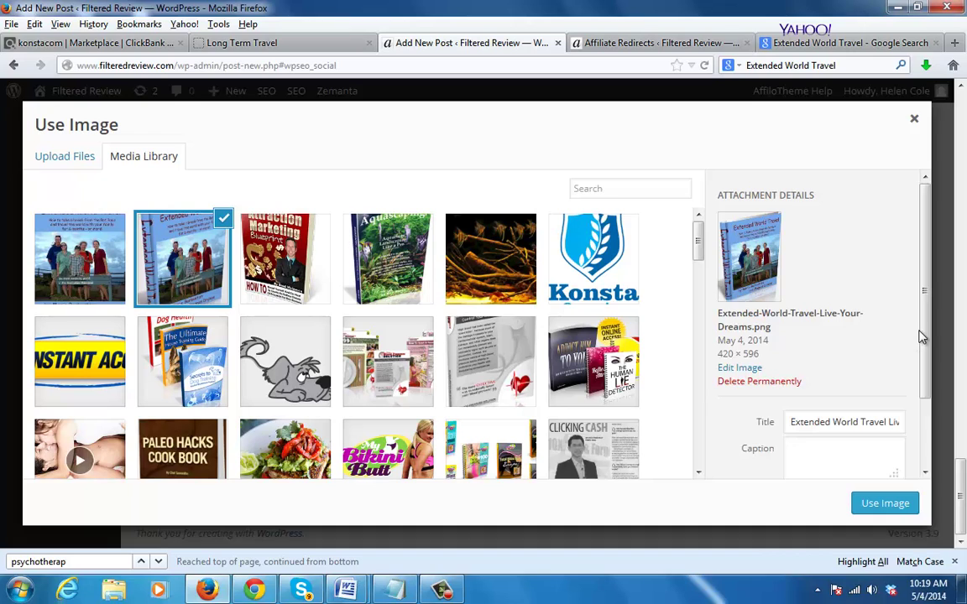
drag(924, 336, 941, 409)
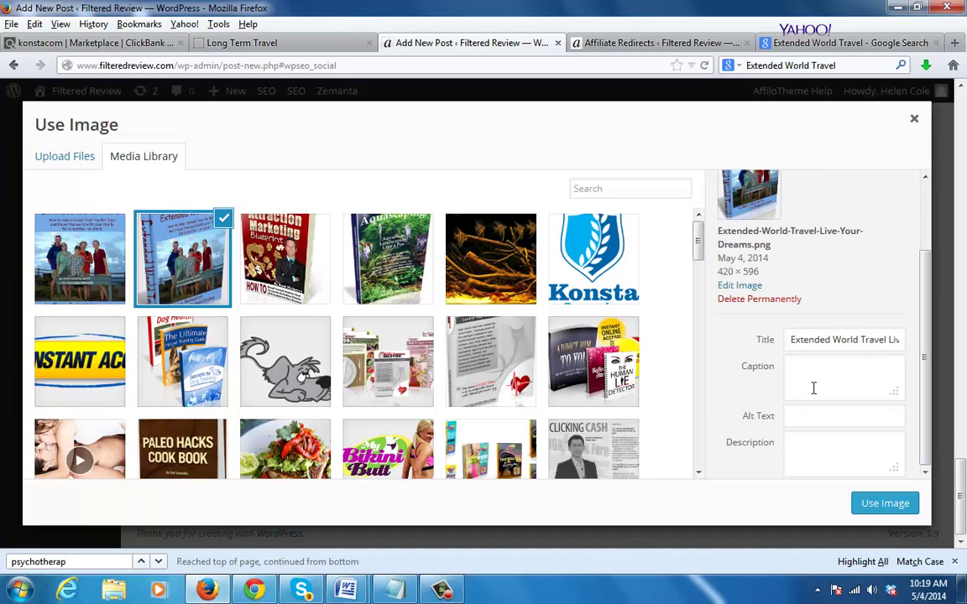
click(805, 419)
key(ctrl+v)
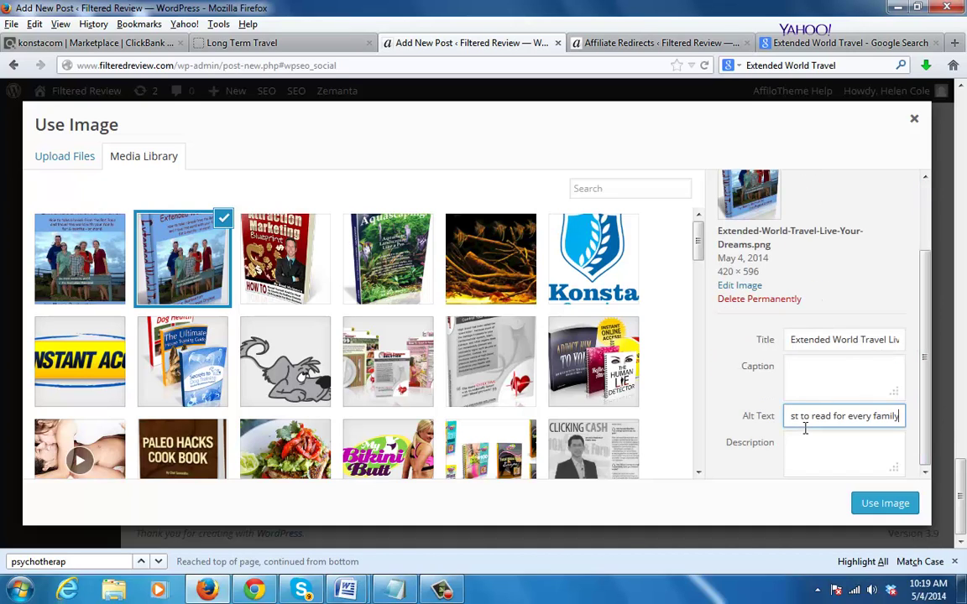
click(848, 461)
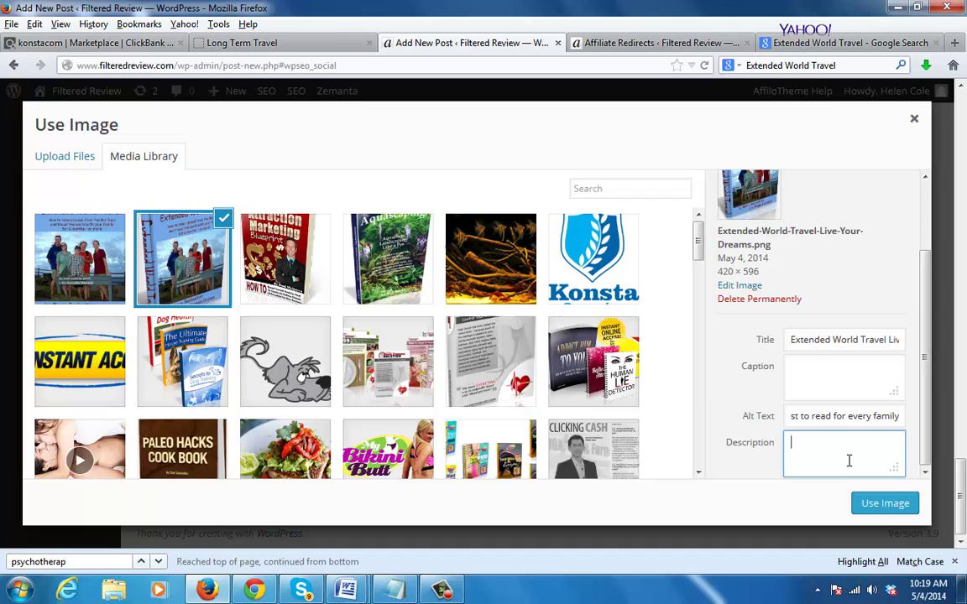
click(847, 417)
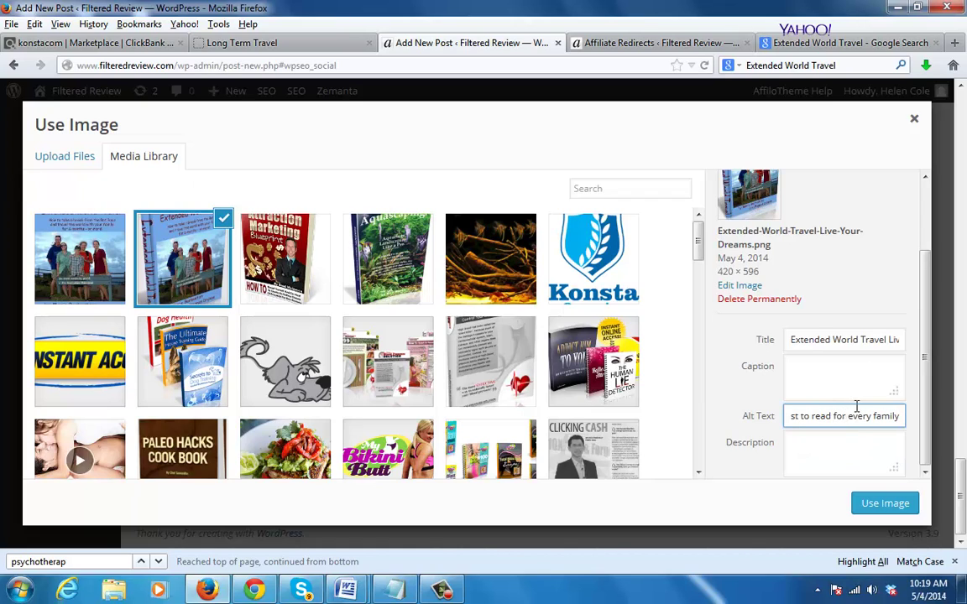
key(ctrl+a)
key(BackSpace)
Fill the cover's Alt Text and Description, then set it as the Yoast Facebook image
click(810, 336)
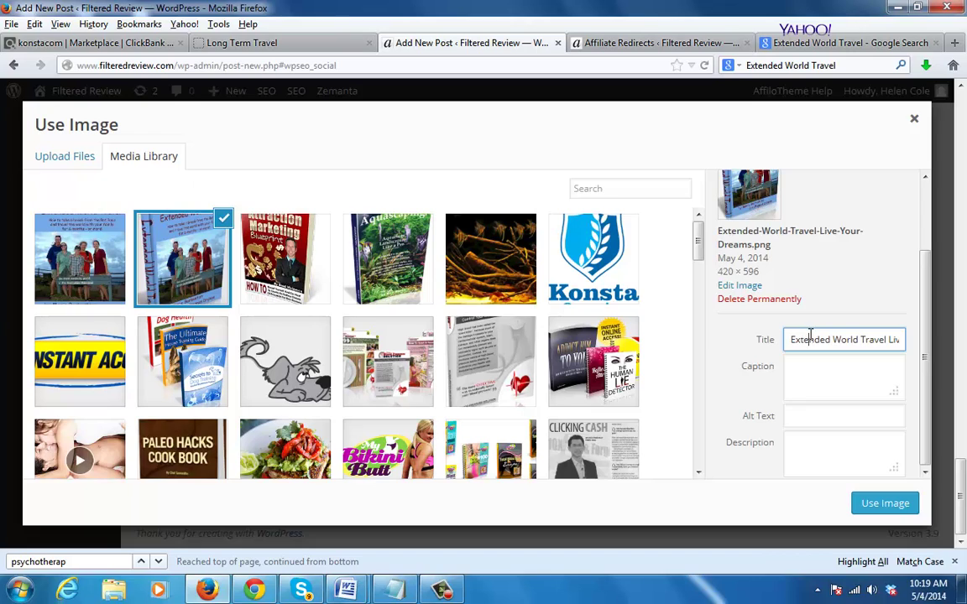
key(ctrl+a)
key(ctrl+c)
click(801, 420)
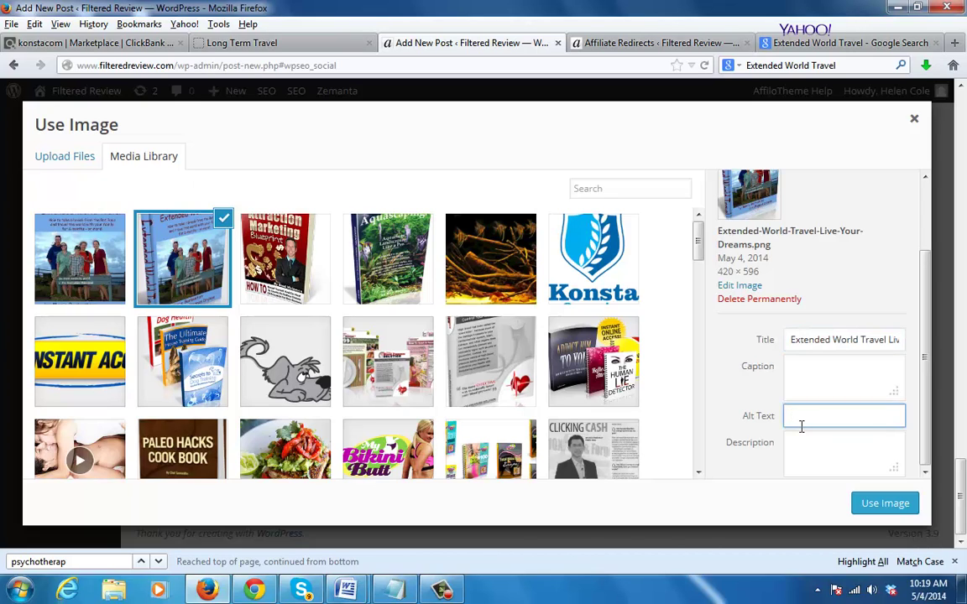
key(ctrl+v)
click(787, 453)
key(ctrl+v)
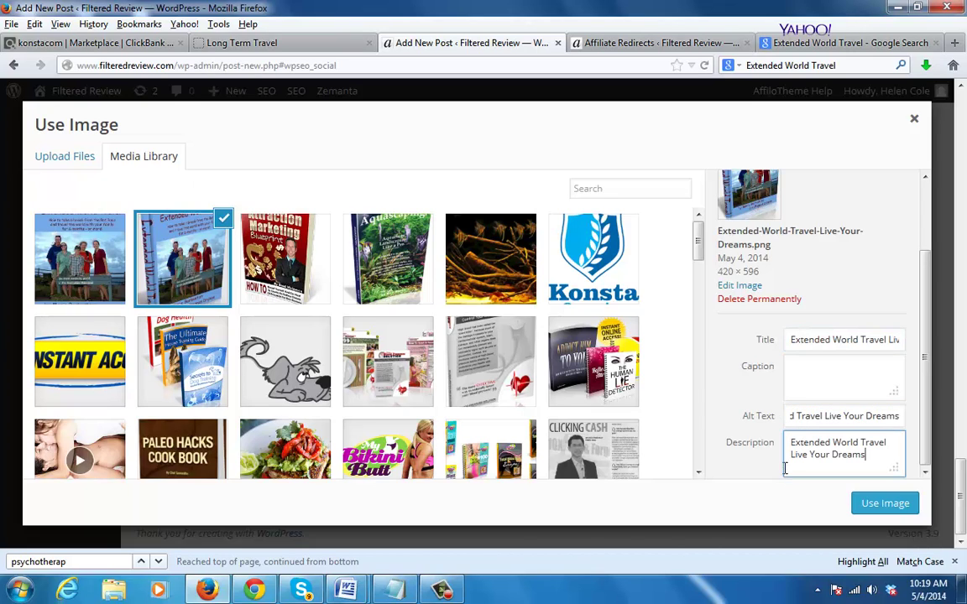
click(869, 501)
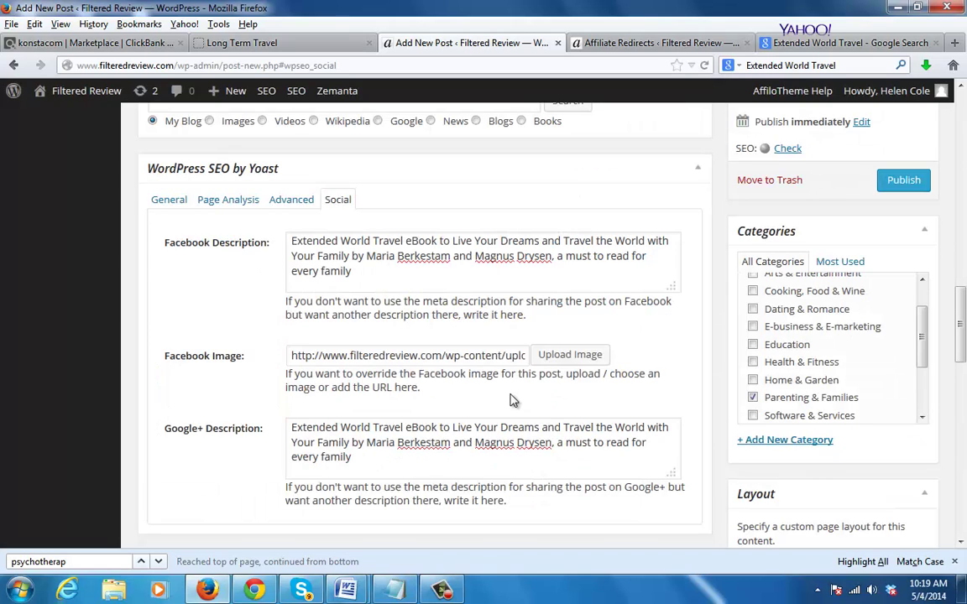
Copy the Main Settings SEO title into the Social Settings Title field
click(433, 463)
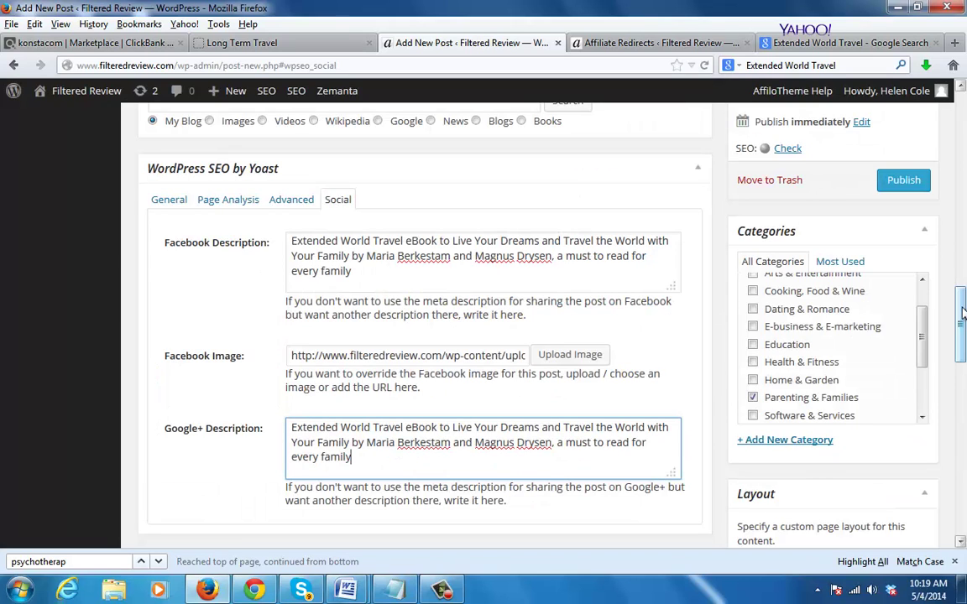
drag(964, 319, 964, 391)
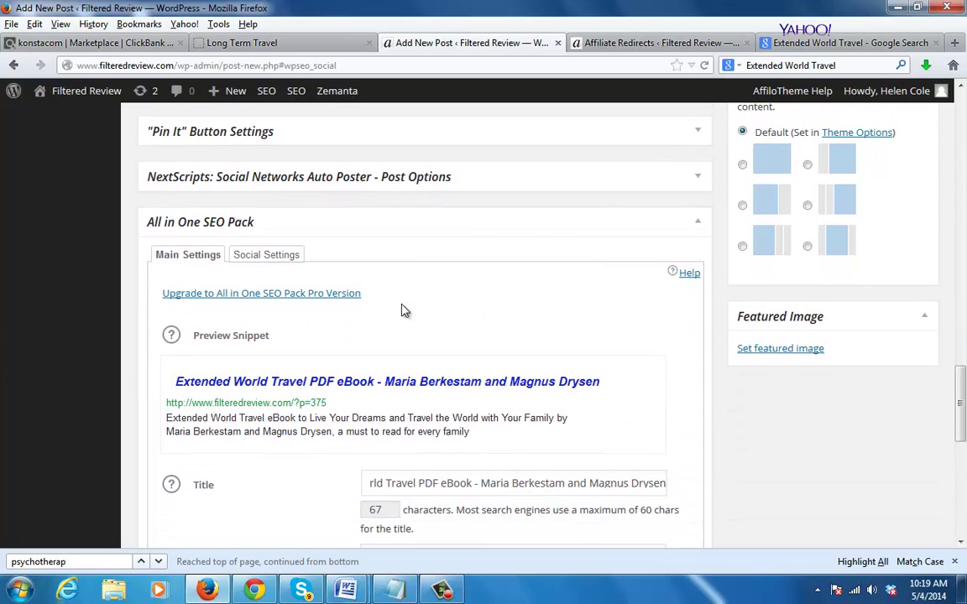
click(277, 256)
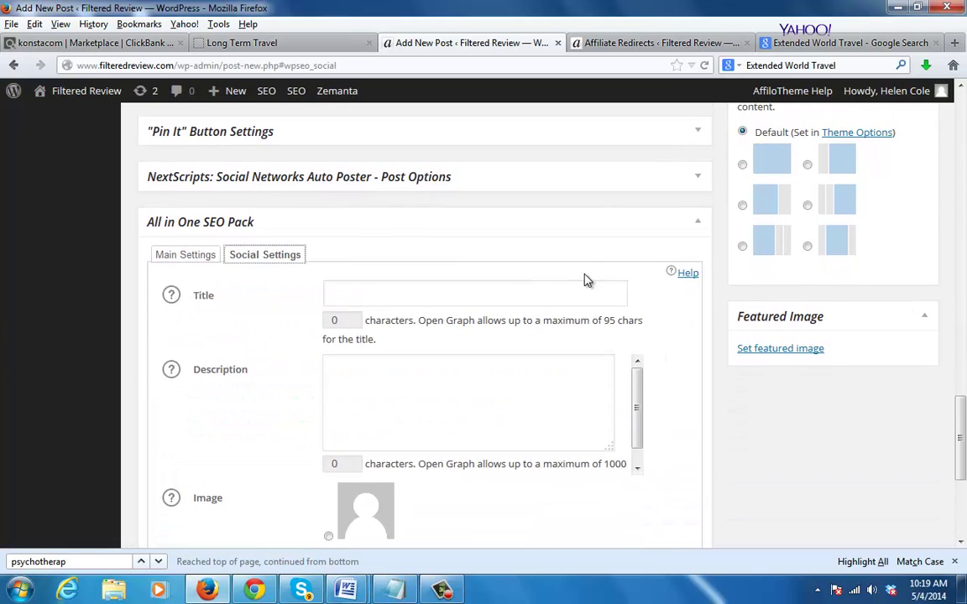
click(444, 382)
key(ctrl+v)
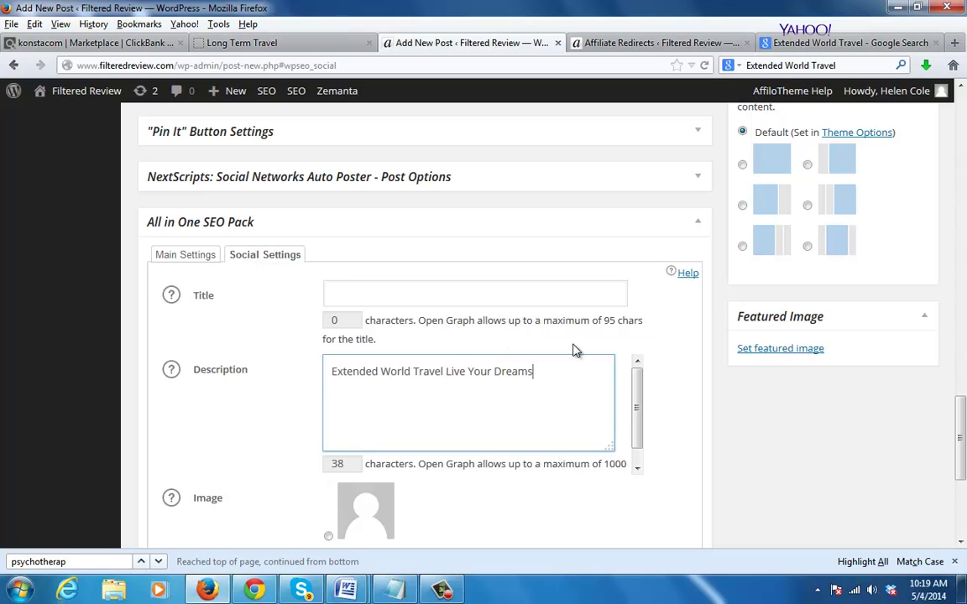
key(ctrl+z)
click(194, 257)
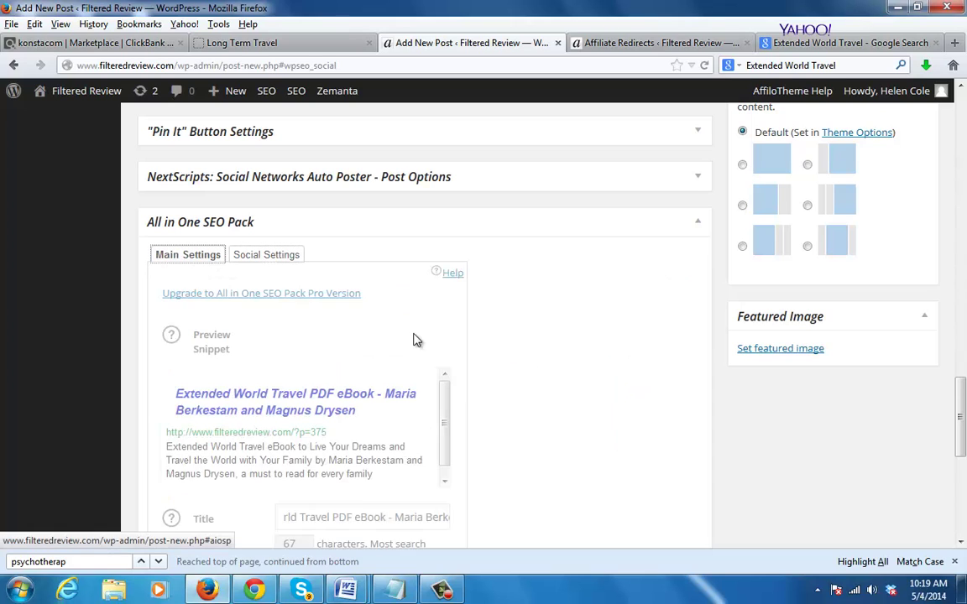
triple_click(467, 485)
key(ctrl+c)
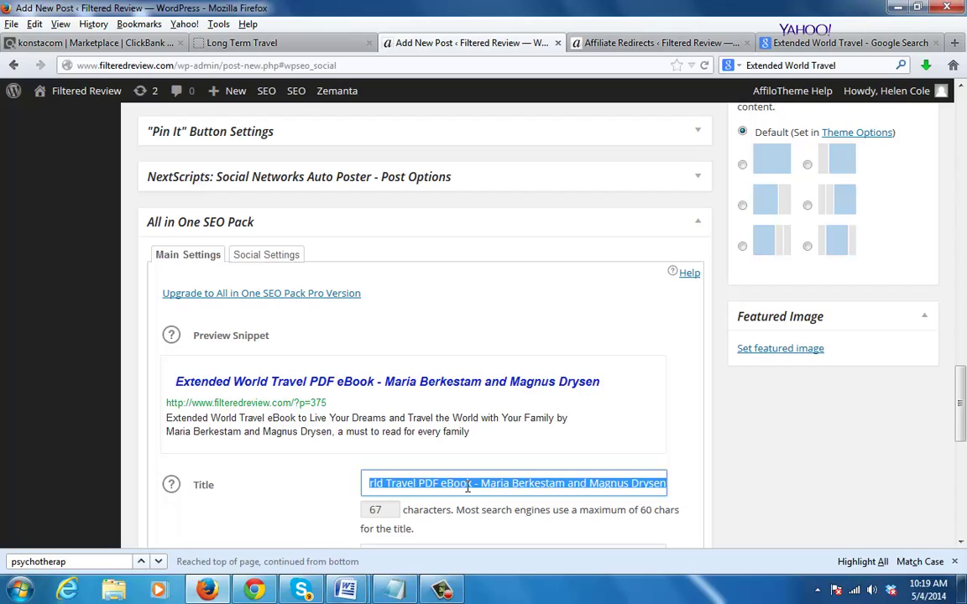
click(257, 254)
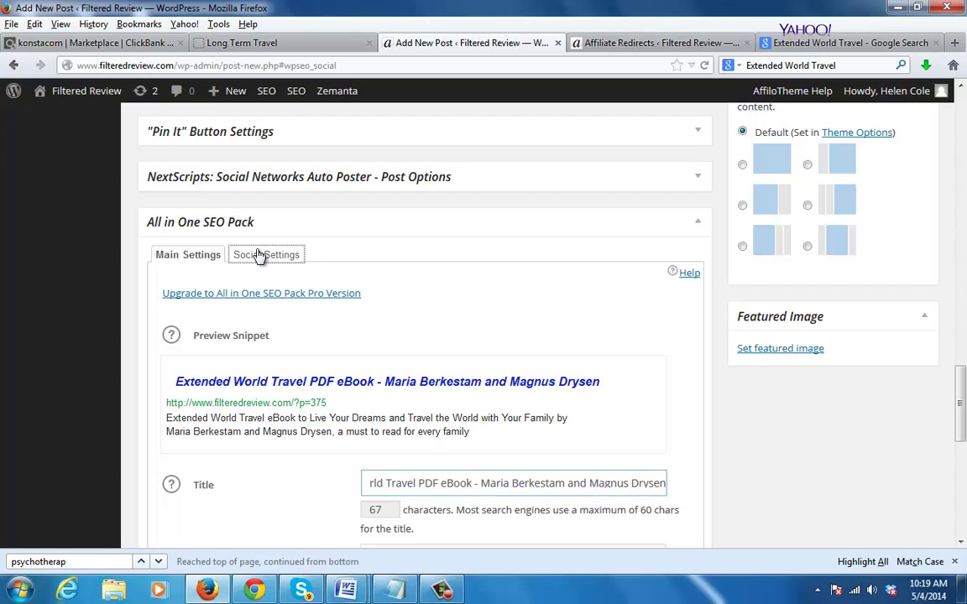
click(358, 302)
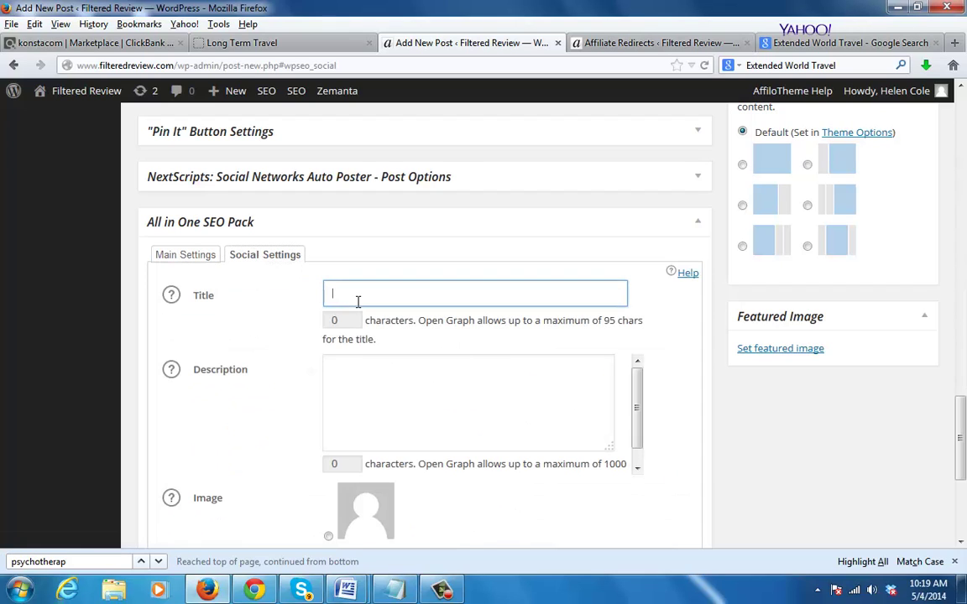
key(ctrl+v)
Paste the Main Settings SEO description into the social description and select the Image option
click(461, 402)
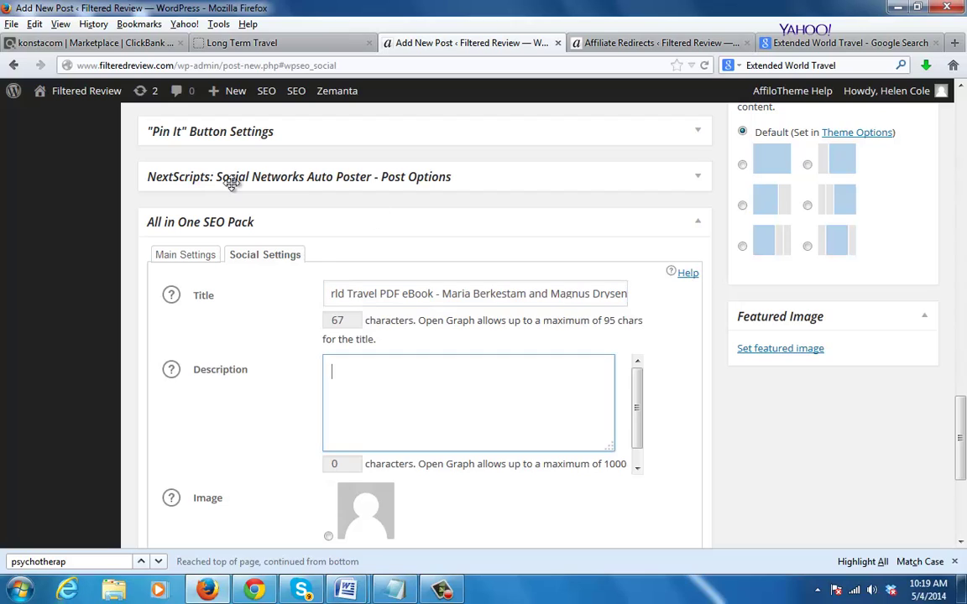
click(195, 256)
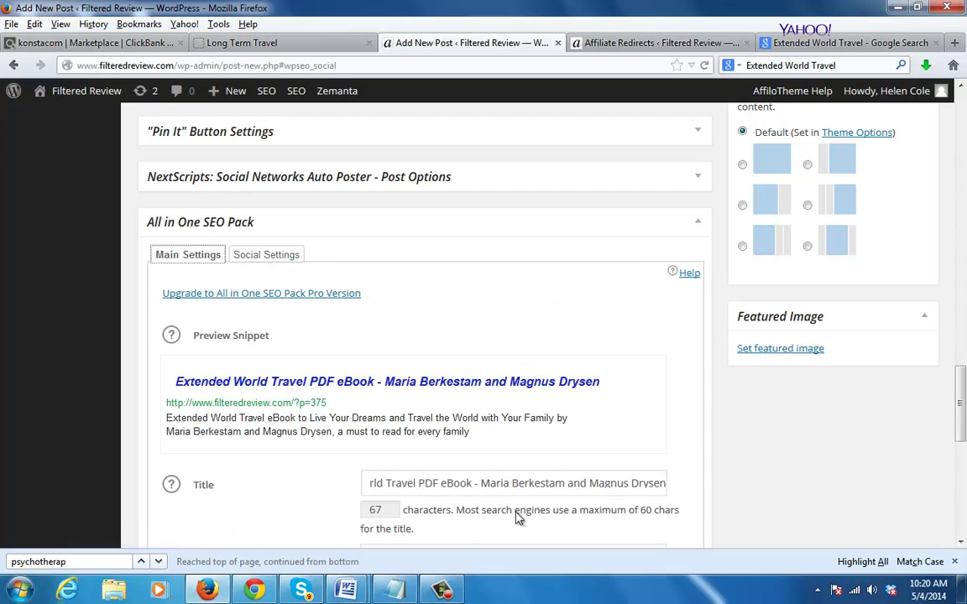
scroll(504, 333, down, 5)
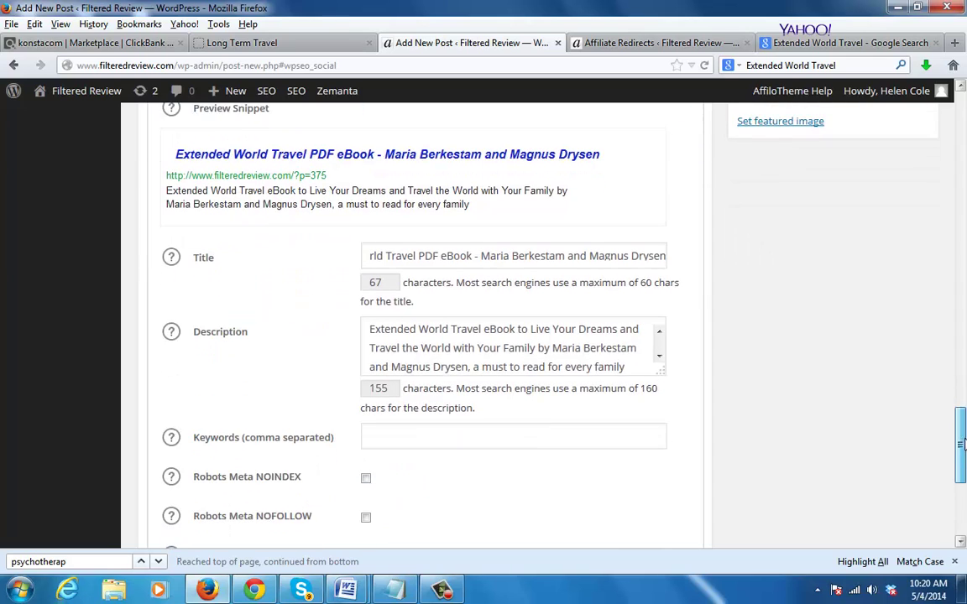
triple_click(505, 333)
key(ctrl+c)
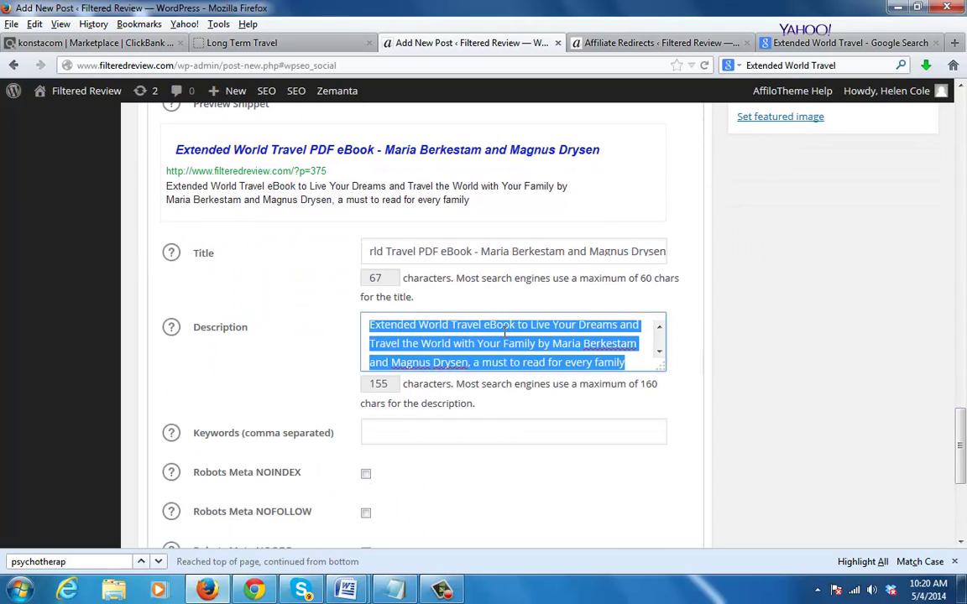
click(504, 333)
drag(962, 428, 963, 417)
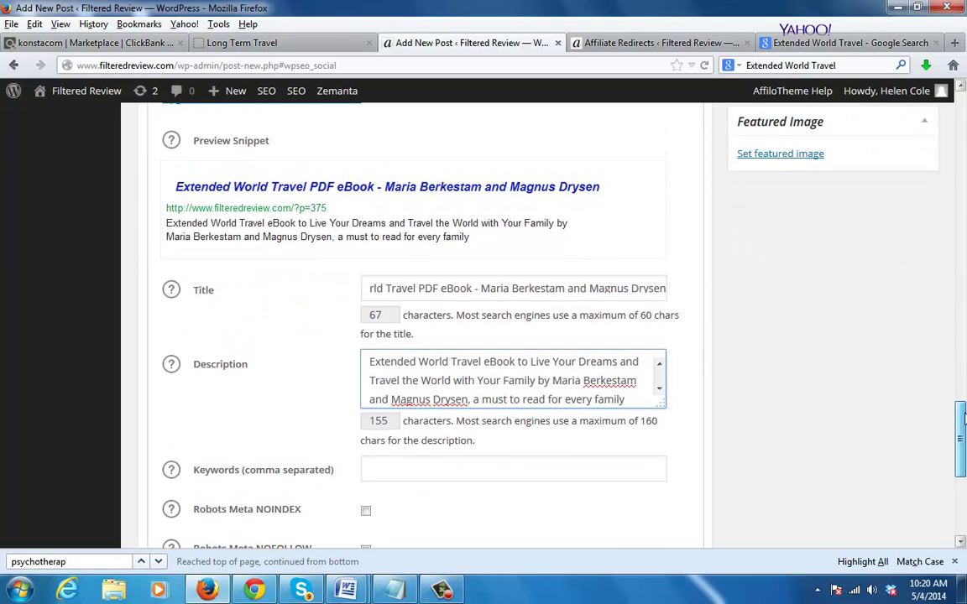
scroll(962, 458, up, 1)
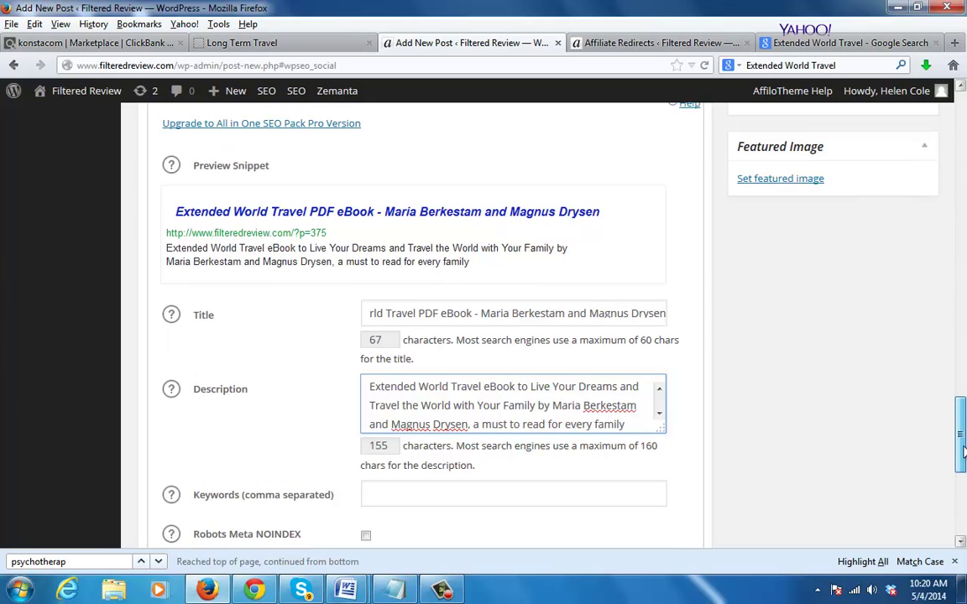
scroll(962, 428, up, 2)
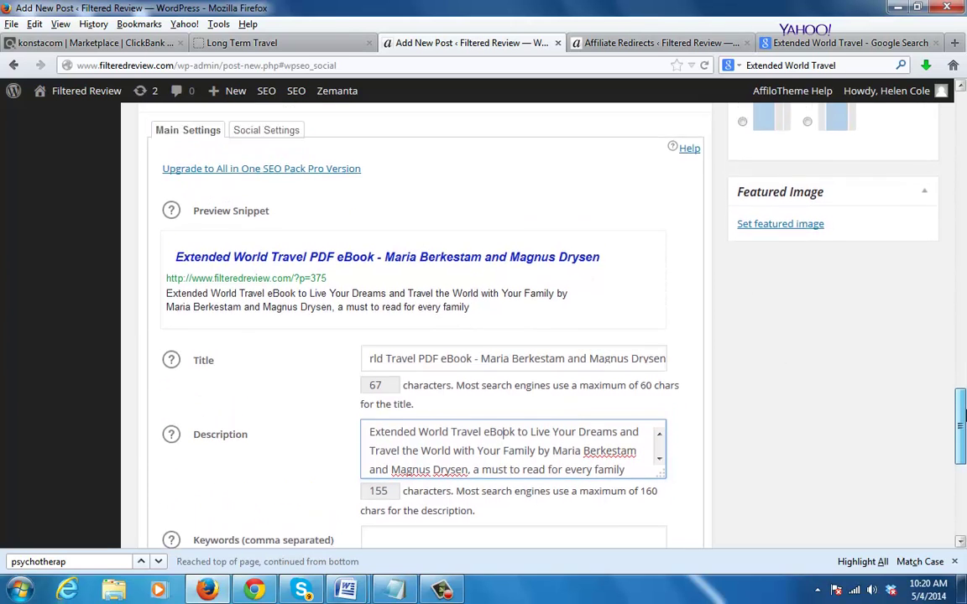
click(277, 190)
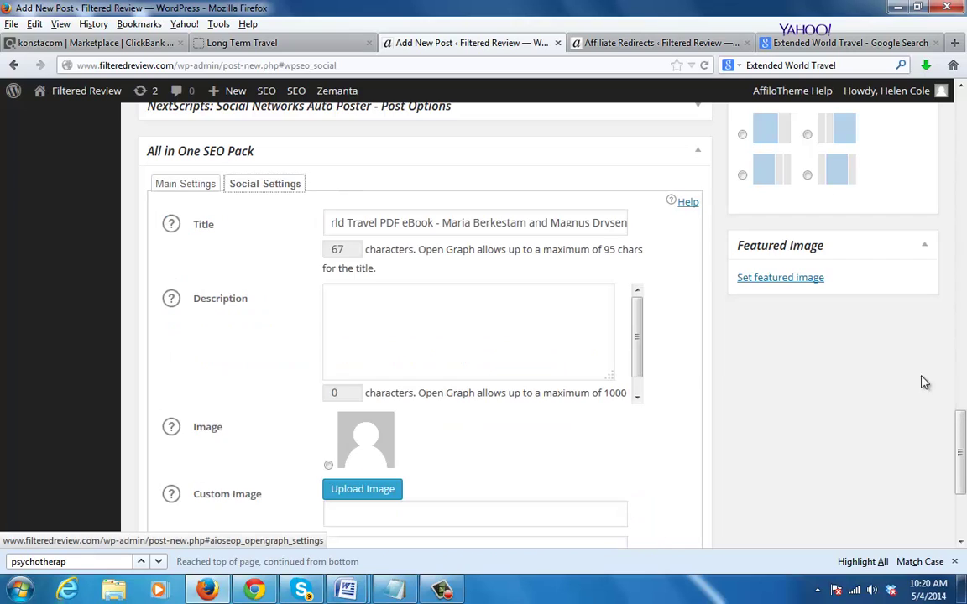
click(406, 309)
key(ctrl+v)
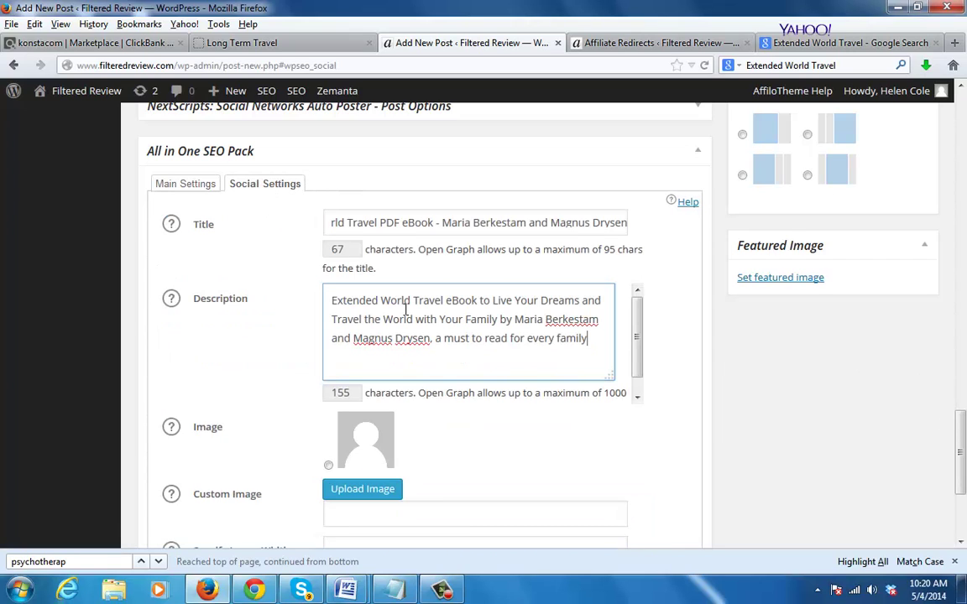
click(329, 466)
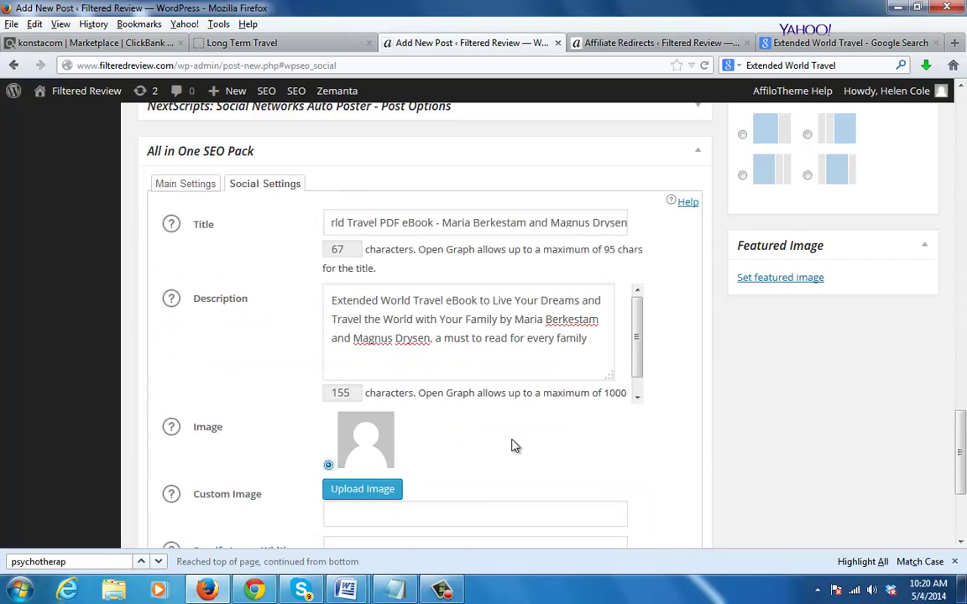
scroll(962, 450, down, 4)
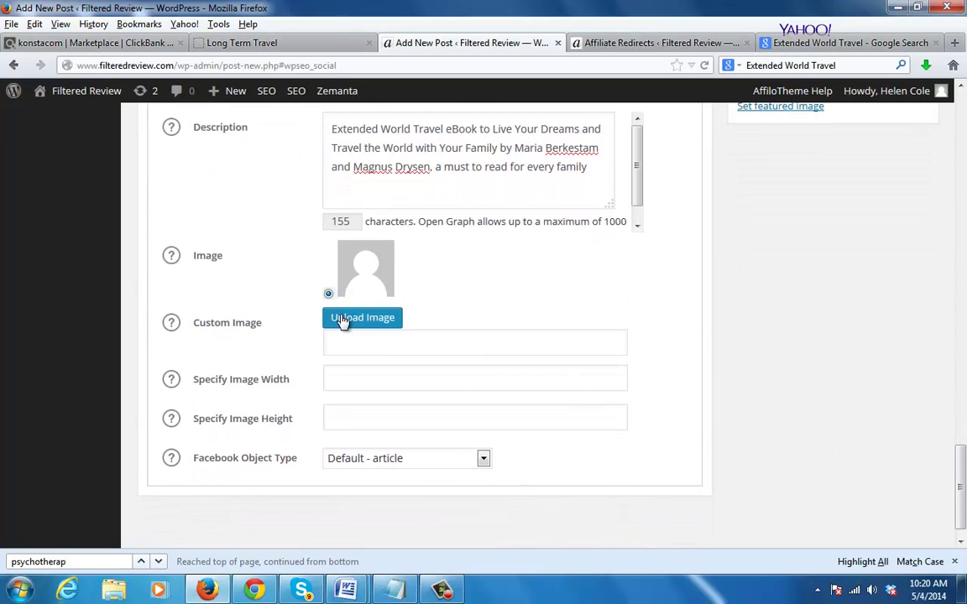
Insert the Extended World Travel Live Your Dreams image from the Media Library as the custom social image
click(345, 319)
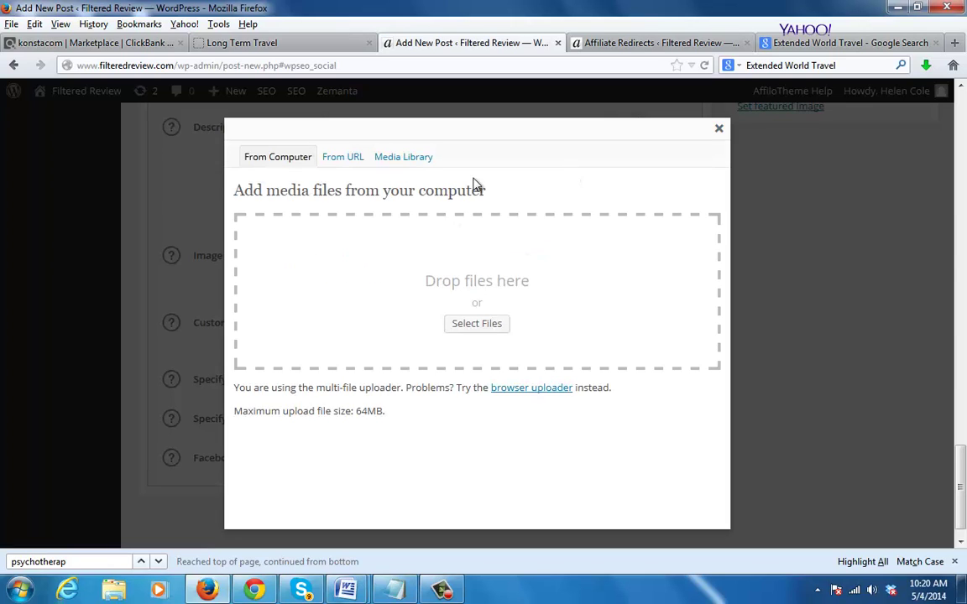
click(404, 158)
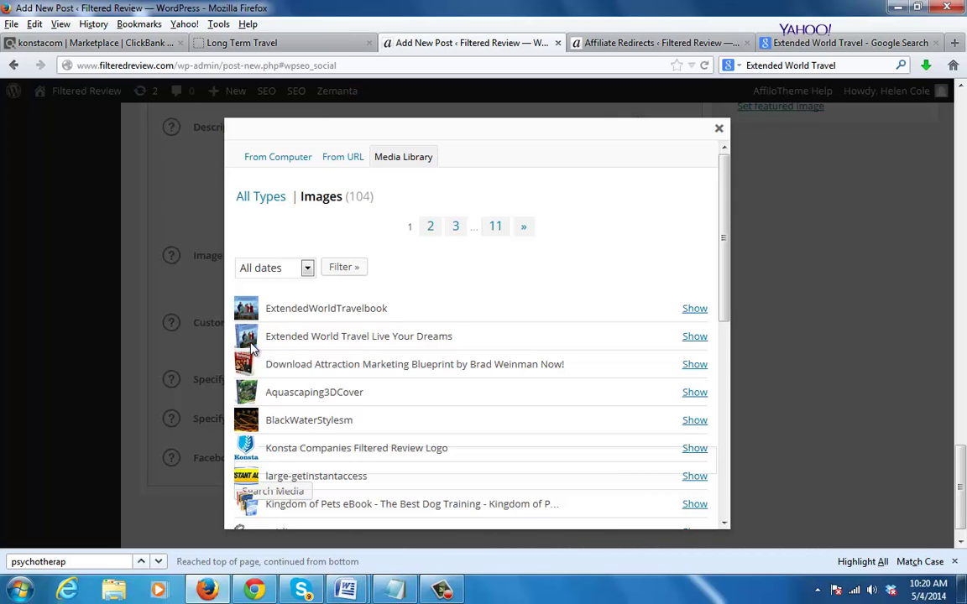
click(696, 337)
drag(727, 281, 732, 400)
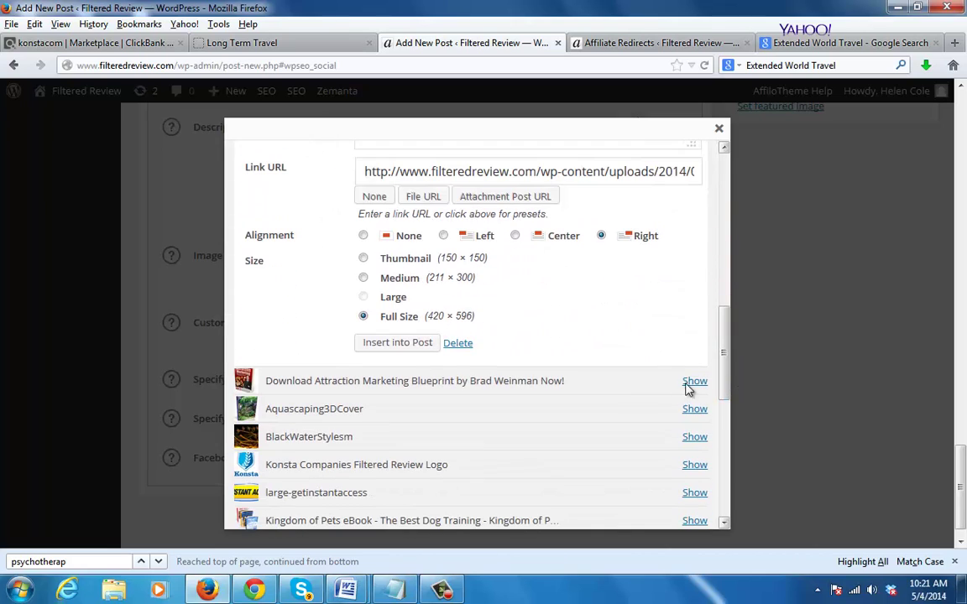
click(381, 352)
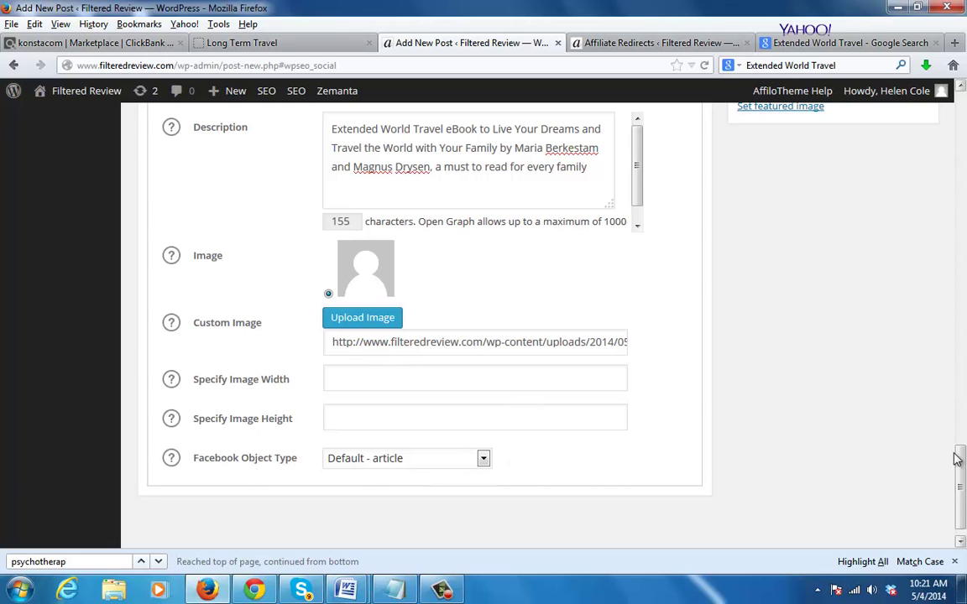
Choose the Extended World Travel Live Your Dreams cover in the Media Library as the featured image
drag(961, 467, 964, 388)
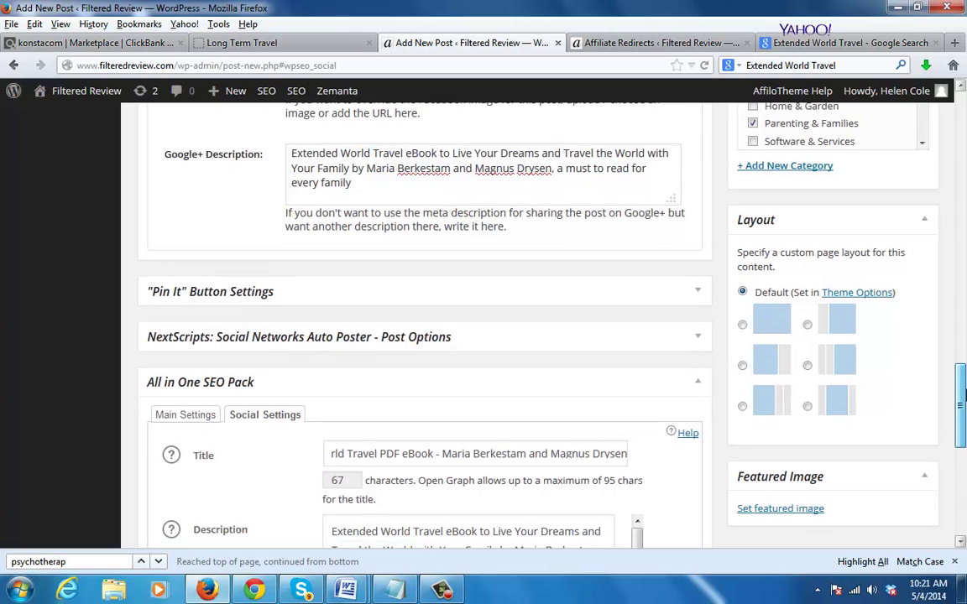
scroll(964, 388, down, 1)
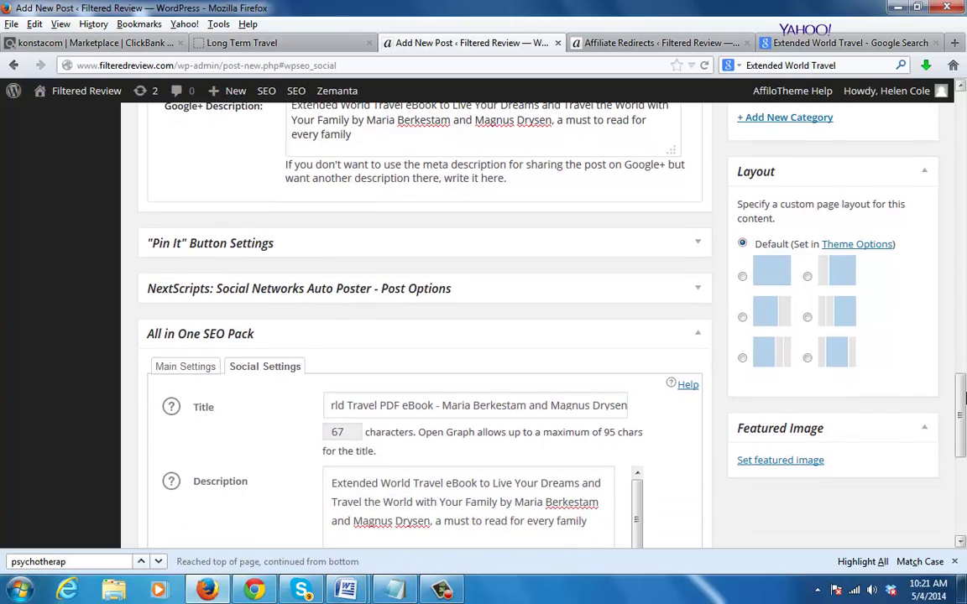
click(810, 466)
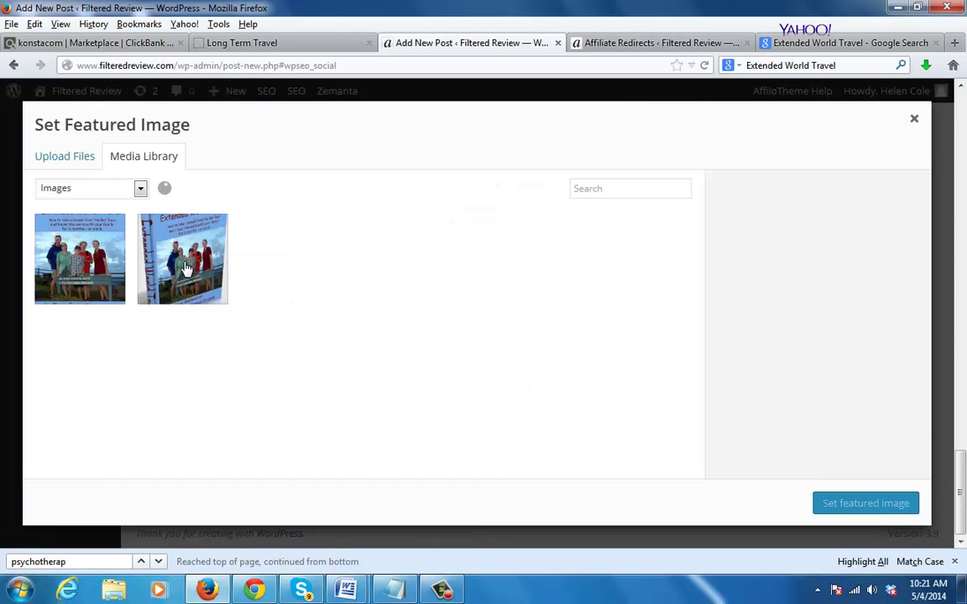
click(186, 267)
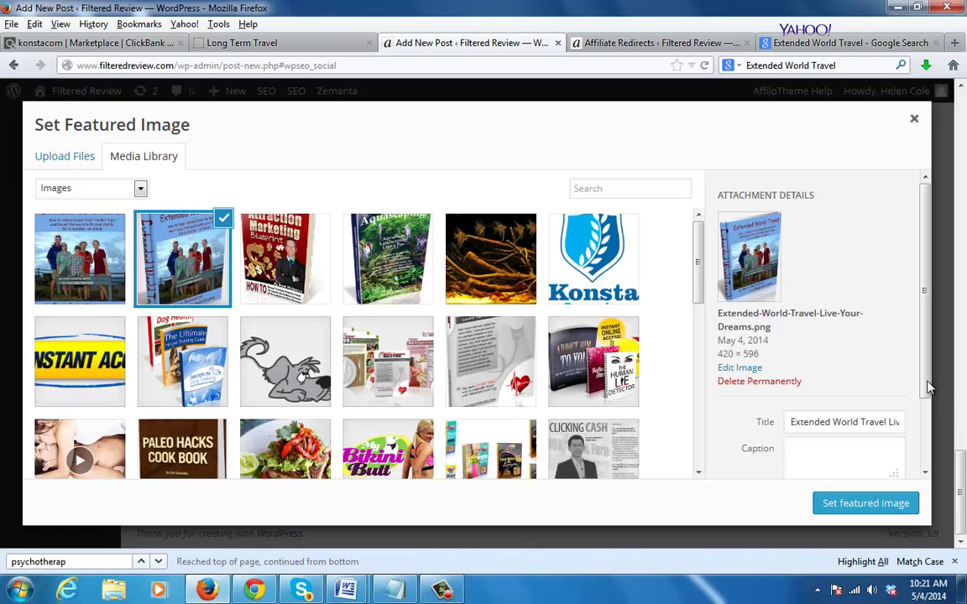
scroll(927, 388, down, 2)
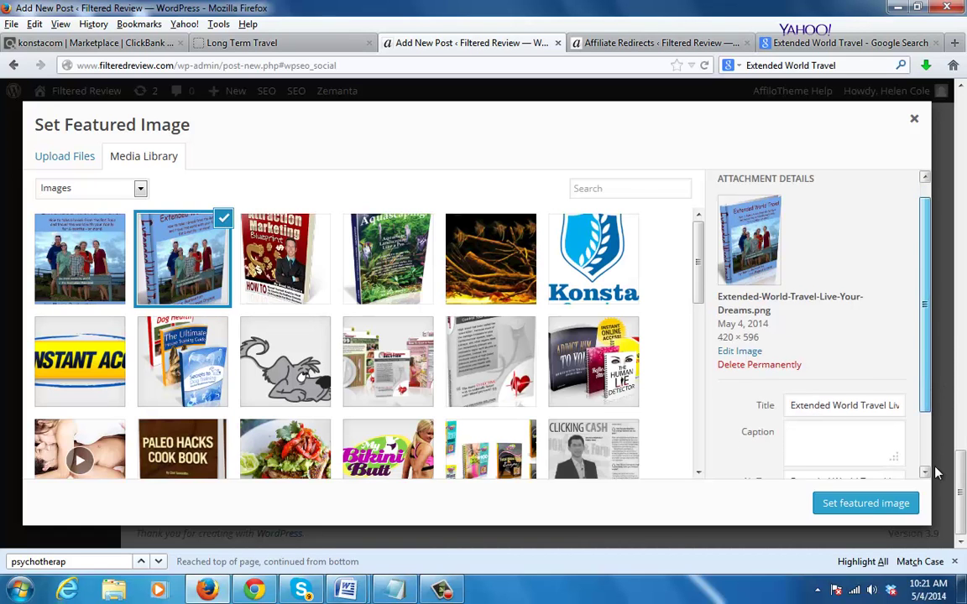
click(856, 504)
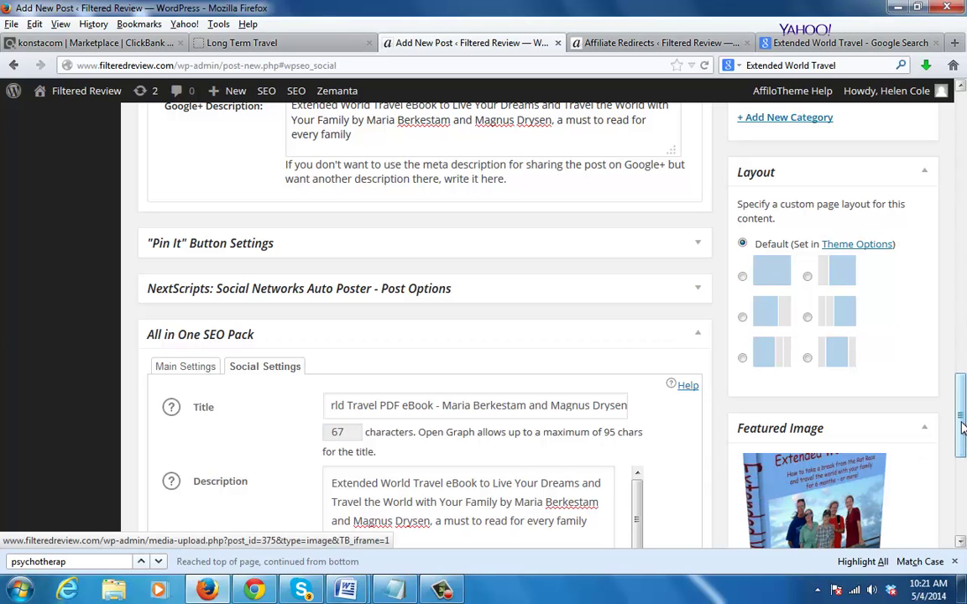
Scroll to the empty Keywords field in SEO Main Settings, then return to the Extended World Travel Google results
drag(964, 436, 964, 521)
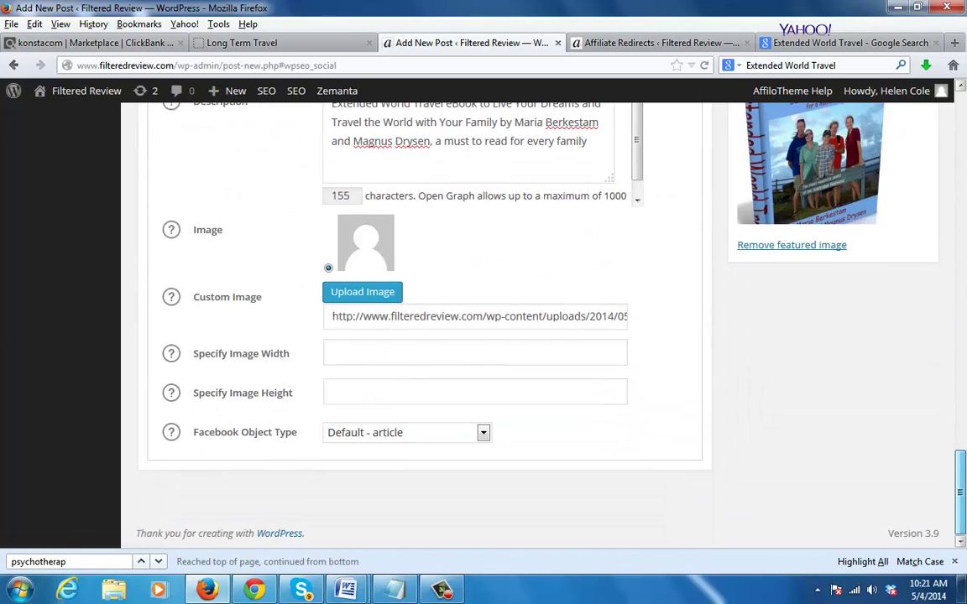
scroll(764, 337, up, 8)
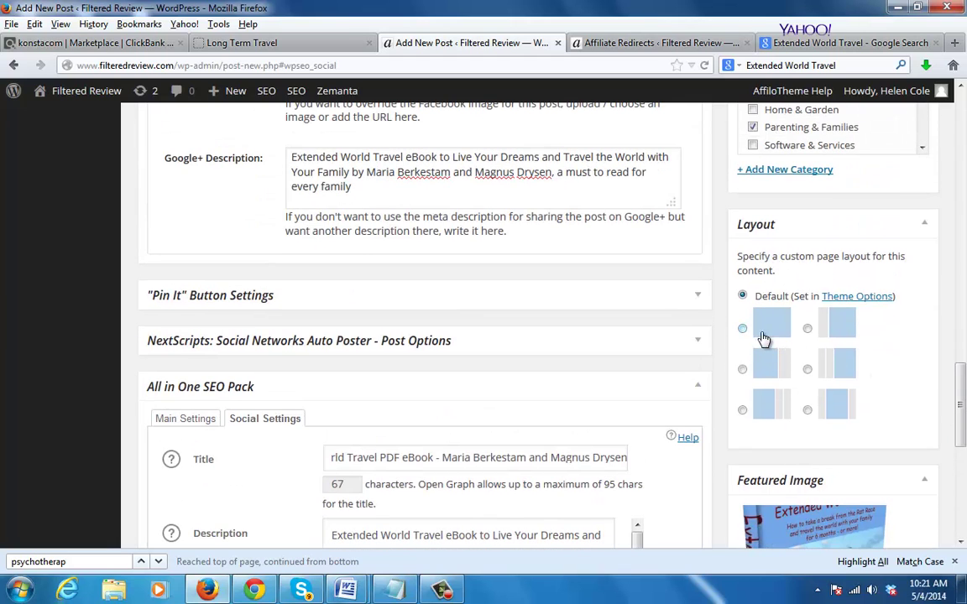
drag(963, 402, 963, 445)
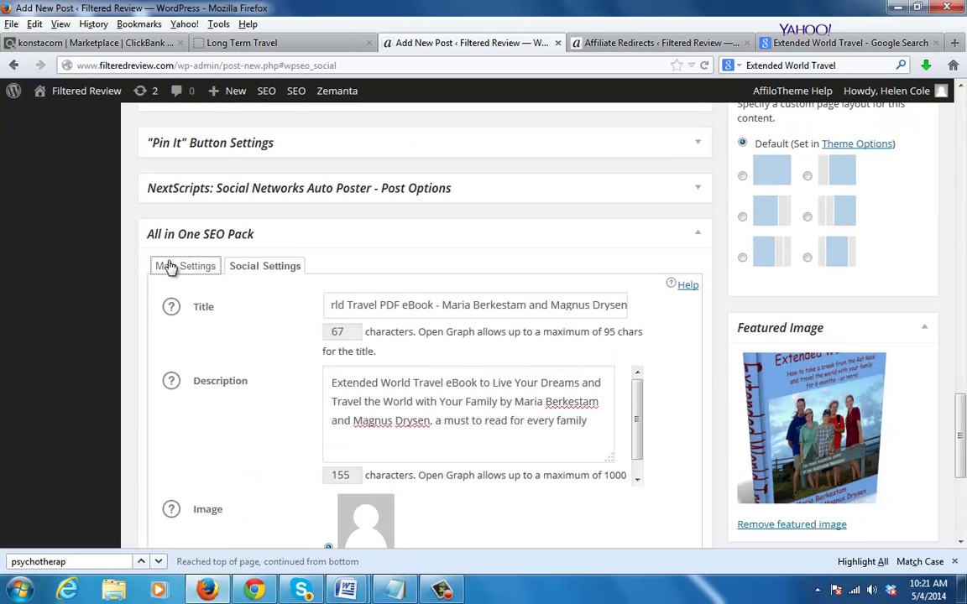
drag(963, 417, 965, 445)
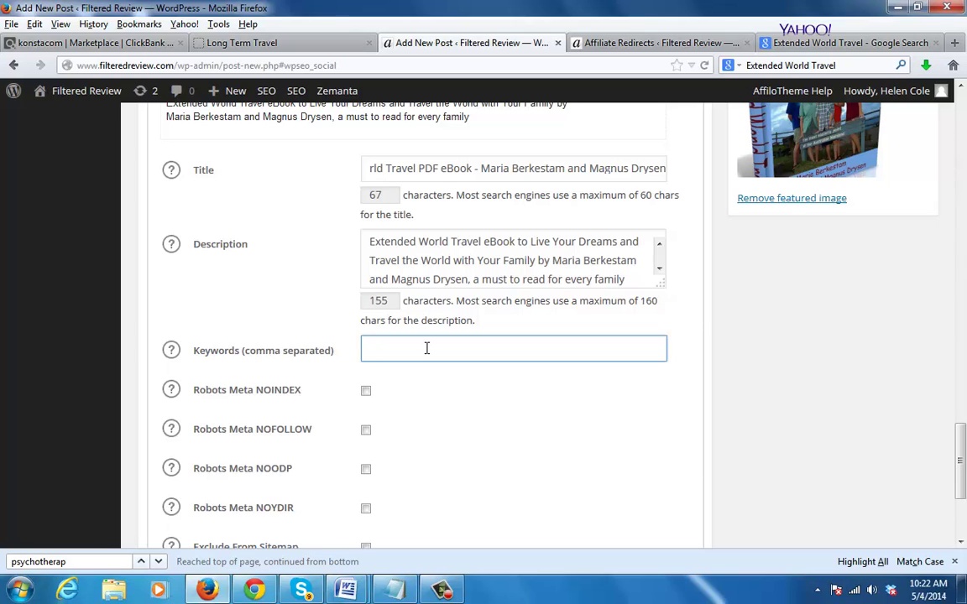
click(815, 46)
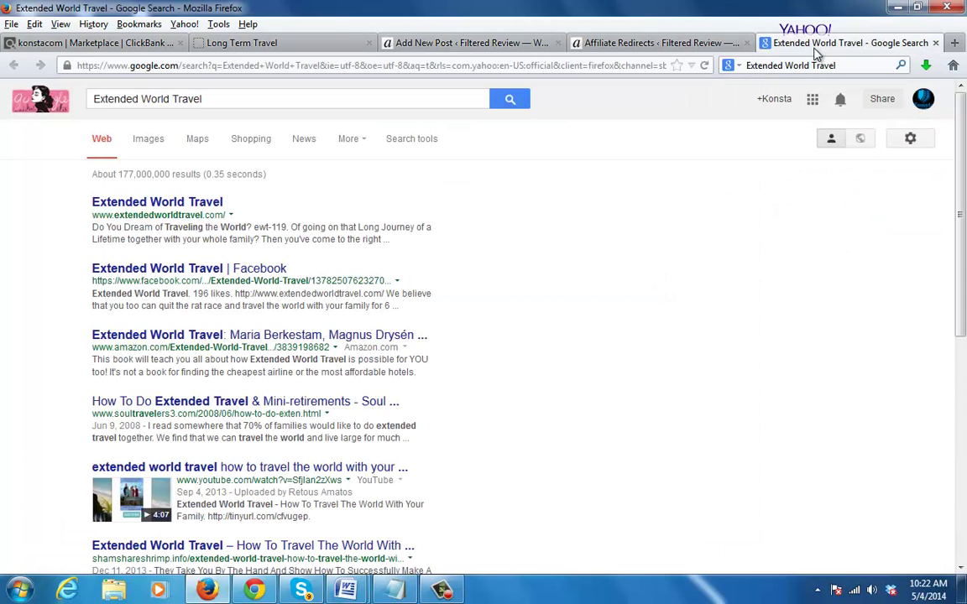
Load adwords.google.com in the current tab and afficle.com in a new tab
click(424, 64)
text(adwords.google.com/)
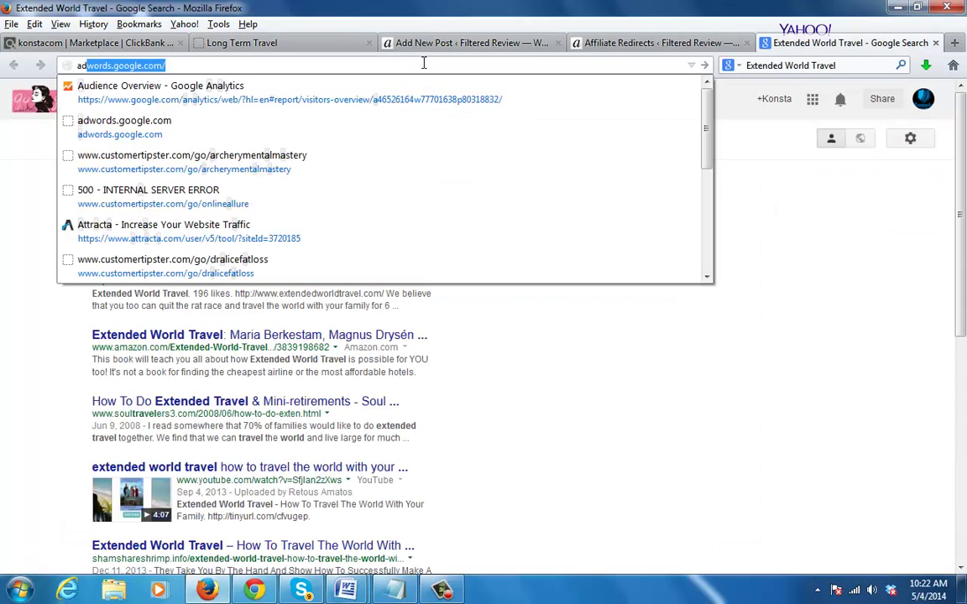
key(Return)
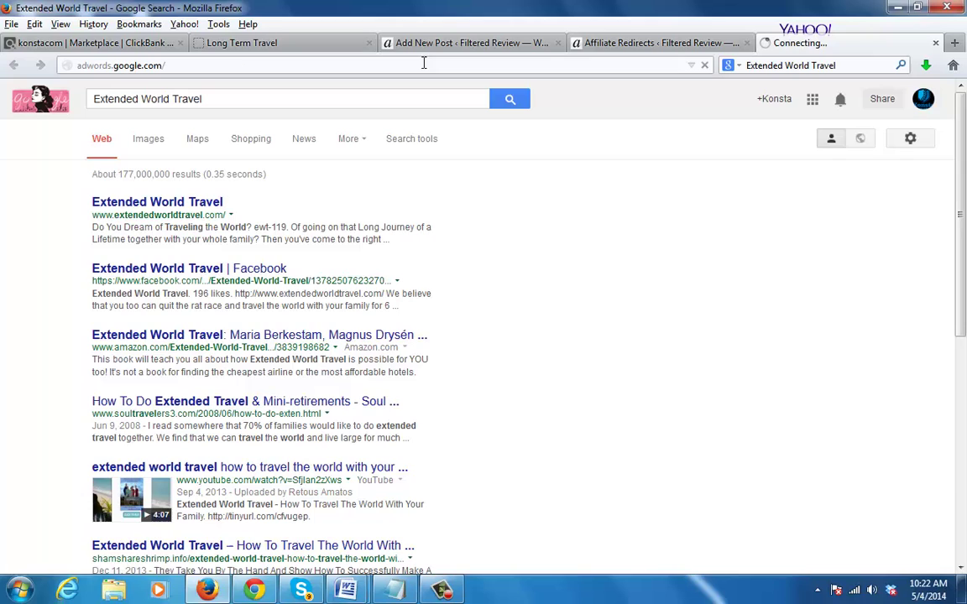
click(962, 45)
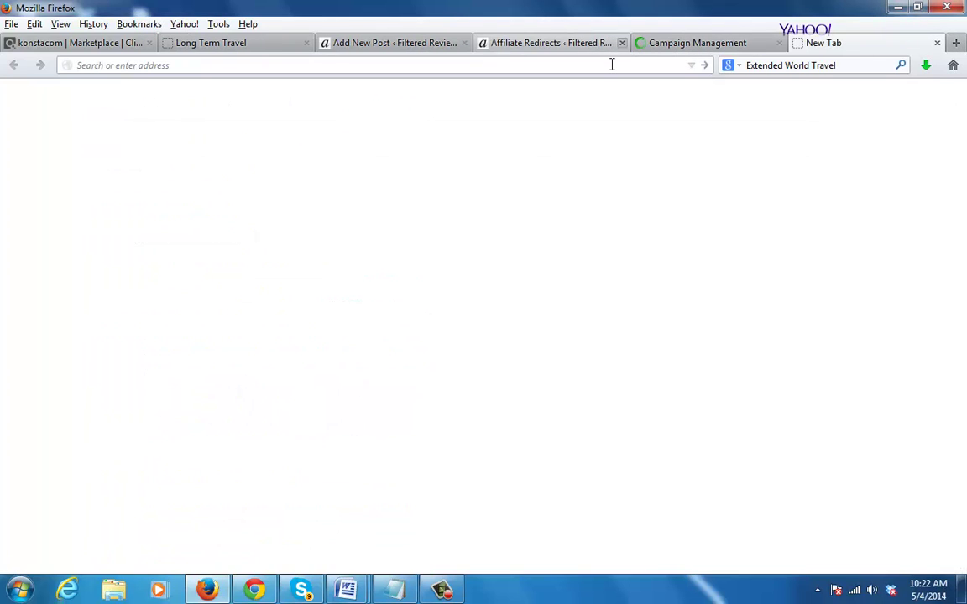
text(afficle.com/)
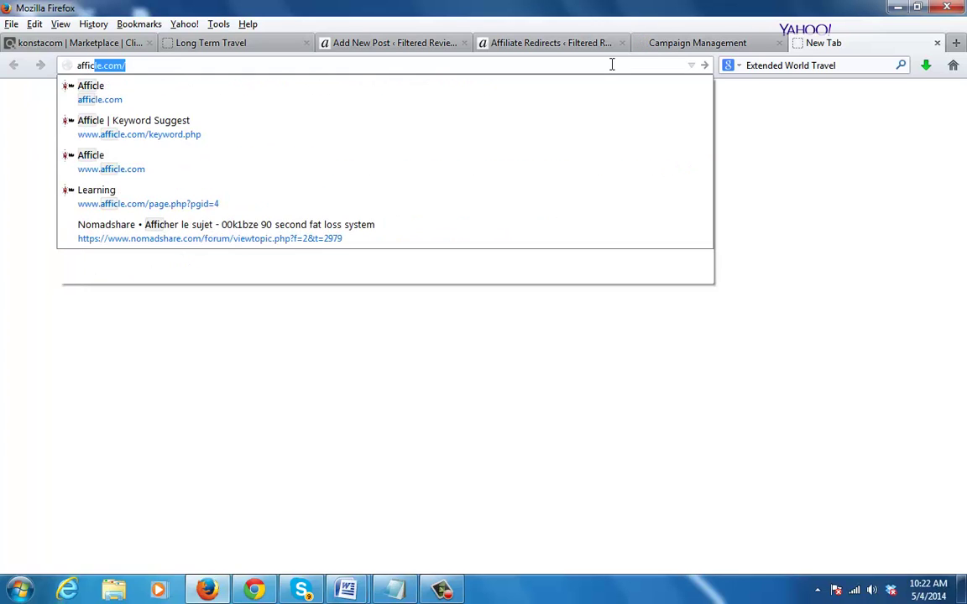
key(Return)
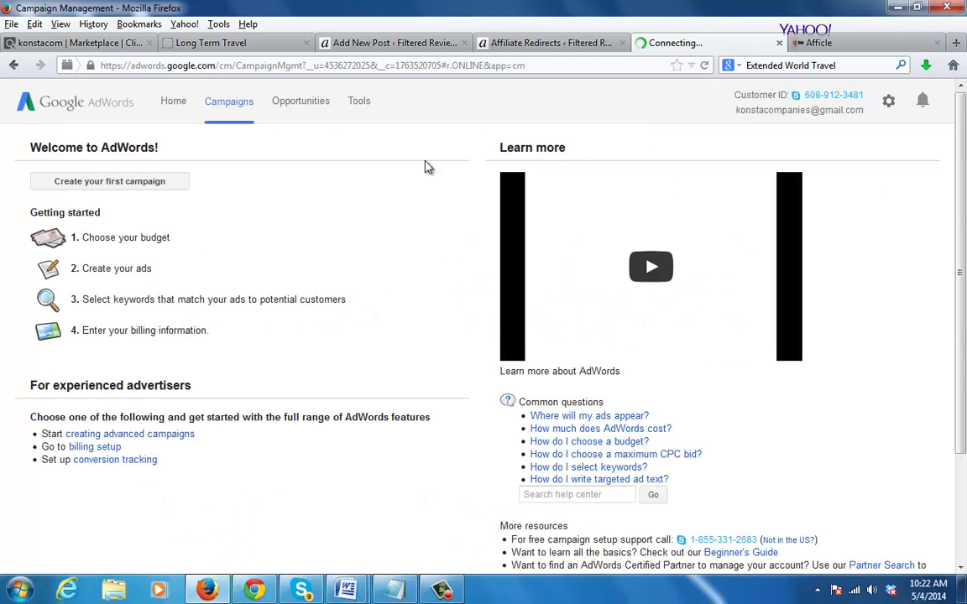
Open Keyword Planner from the AdWords Tools menu, then go back to the Afficle tab
click(361, 105)
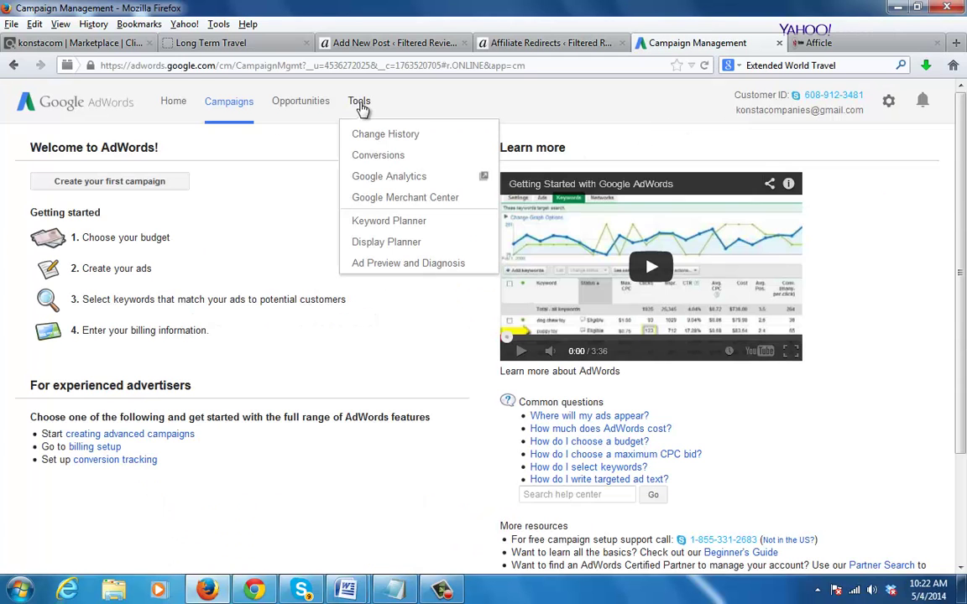
click(385, 220)
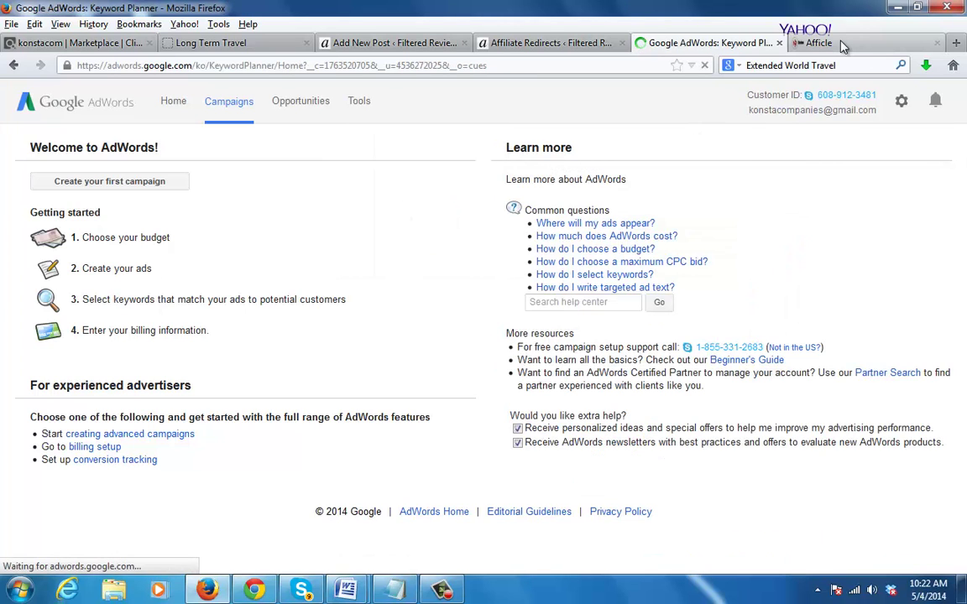
click(844, 47)
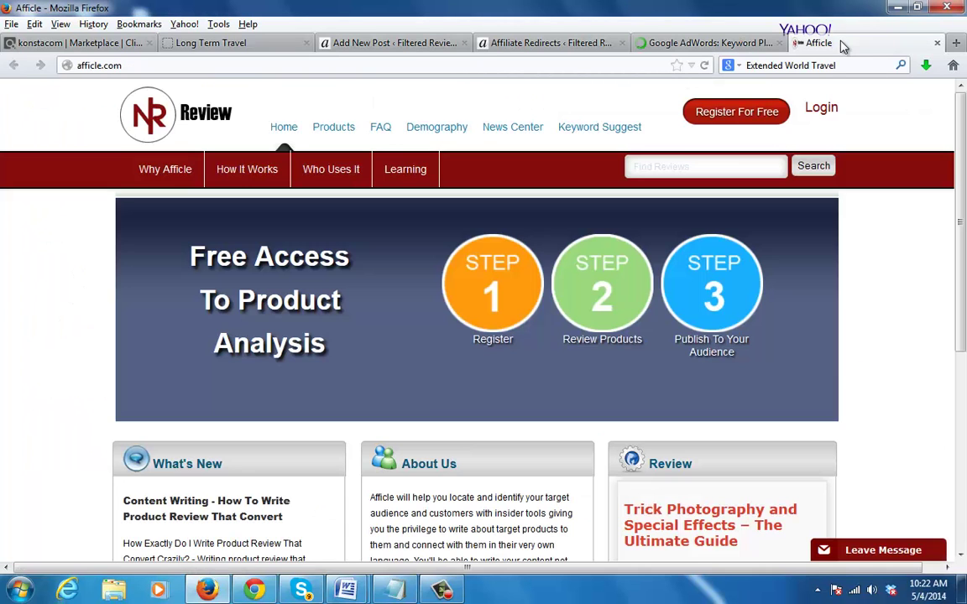
Open Afficle's Keyword Suggest page and copy 'Extended World Travel' from the WordPress description
click(588, 130)
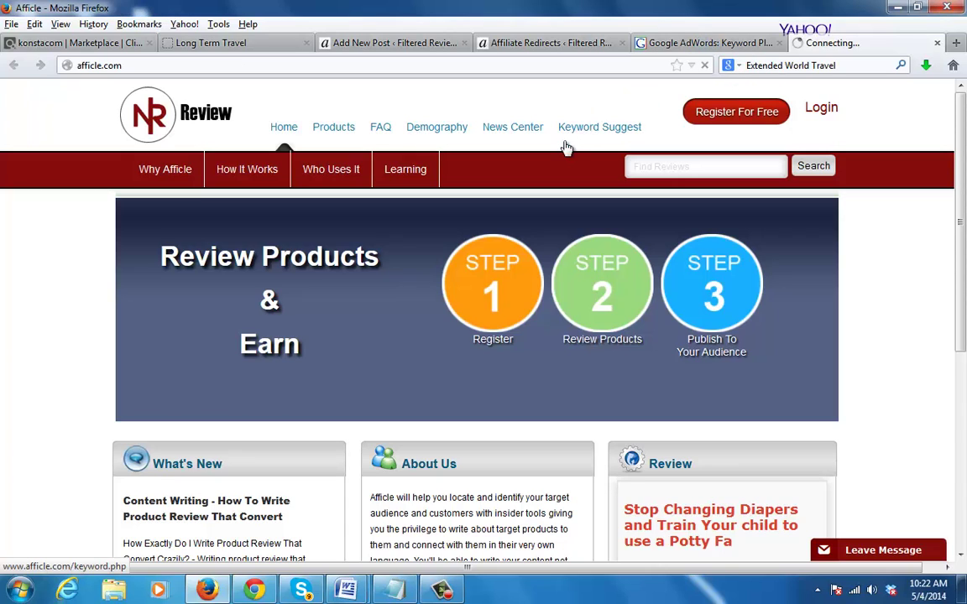
click(614, 128)
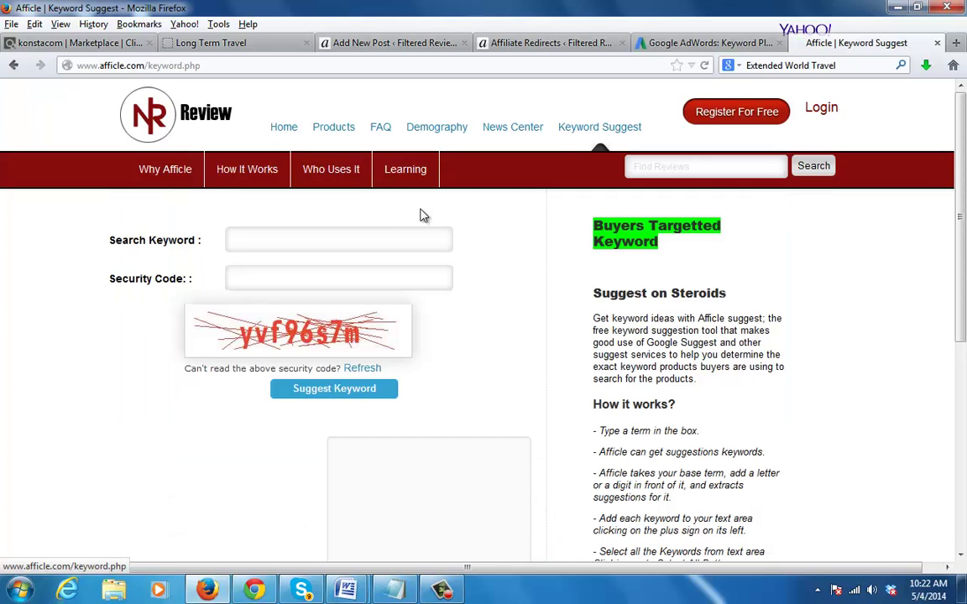
double_click(316, 242)
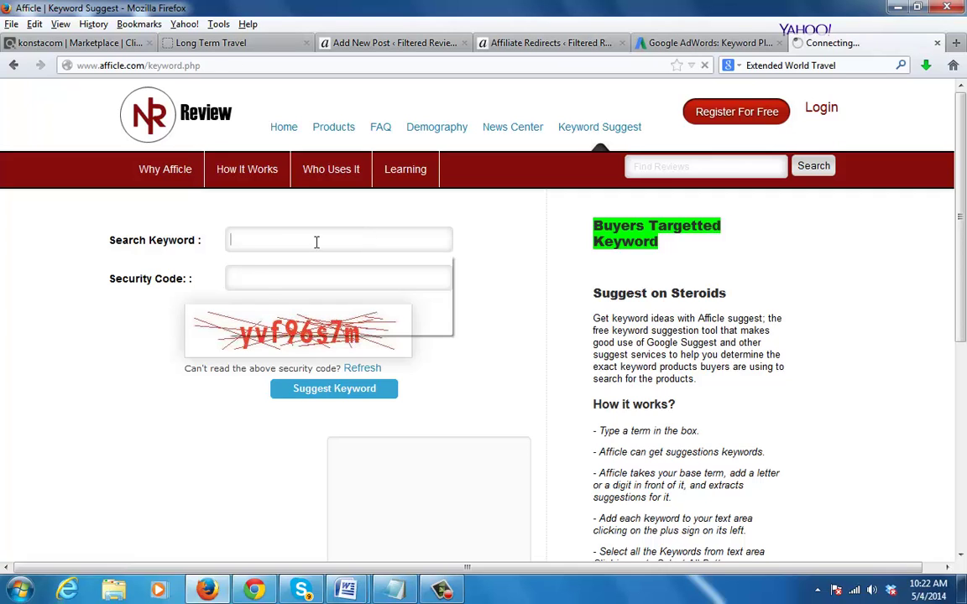
click(400, 42)
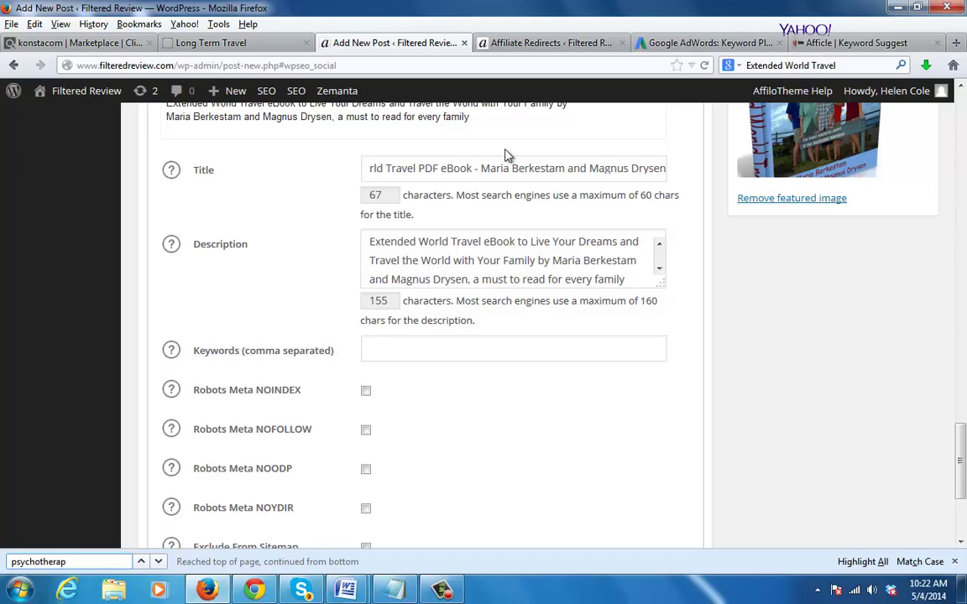
drag(483, 244, 323, 248)
key(ctrl+c)
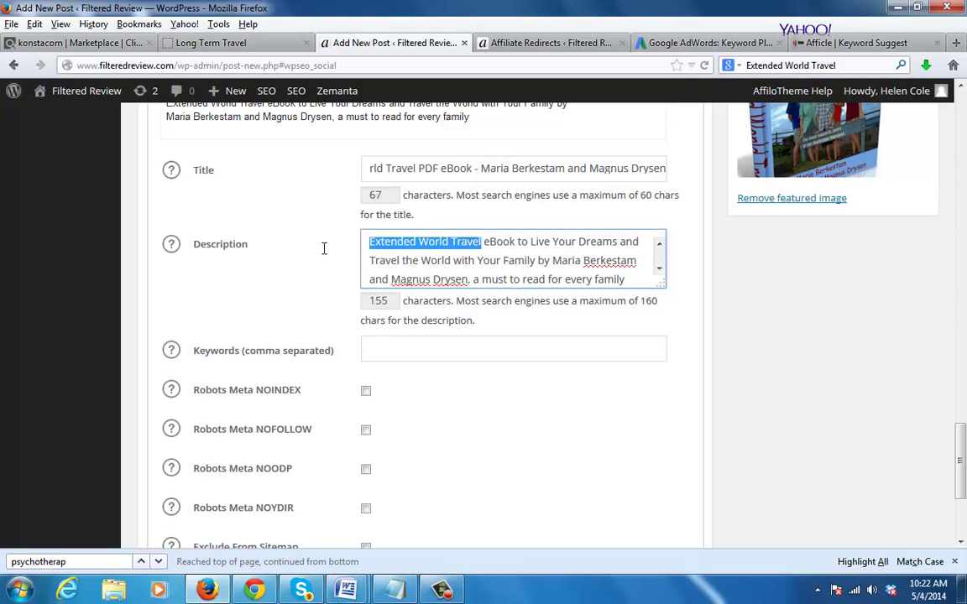
click(561, 265)
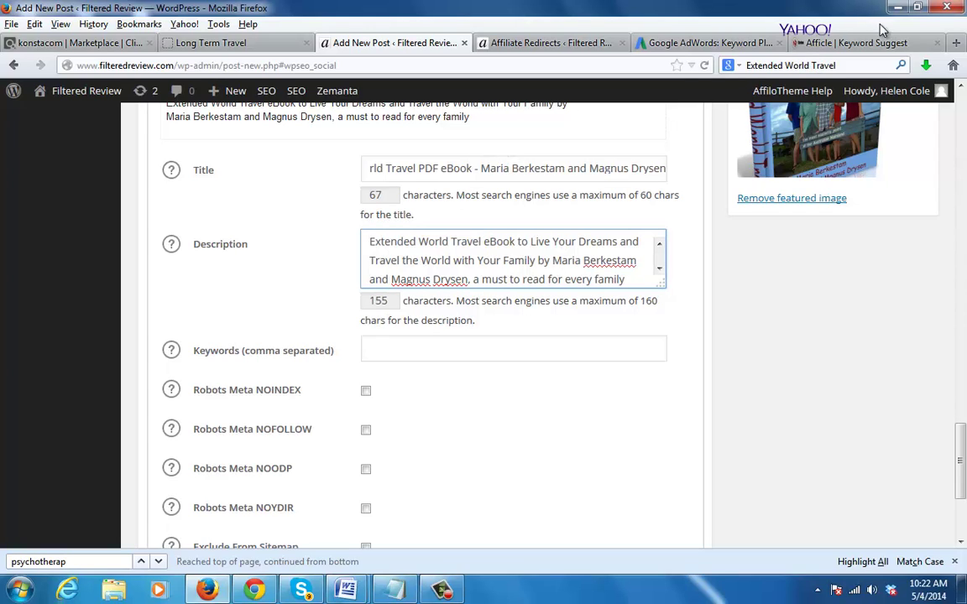
Submit 'Extended World Travel' with the security code as Afficle's keyword suggestion request
click(847, 42)
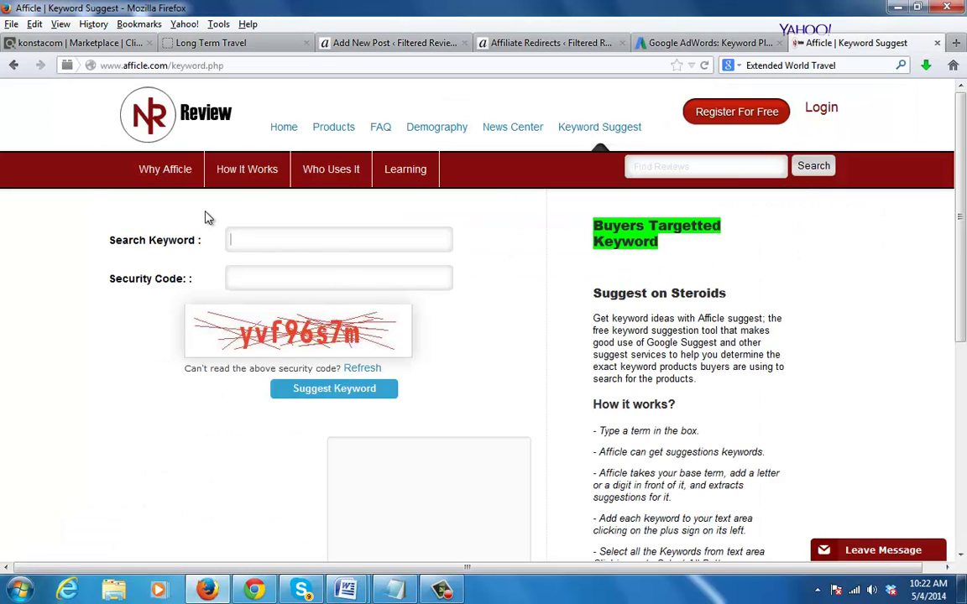
key(ctrl+v)
click(311, 280)
text(yv)
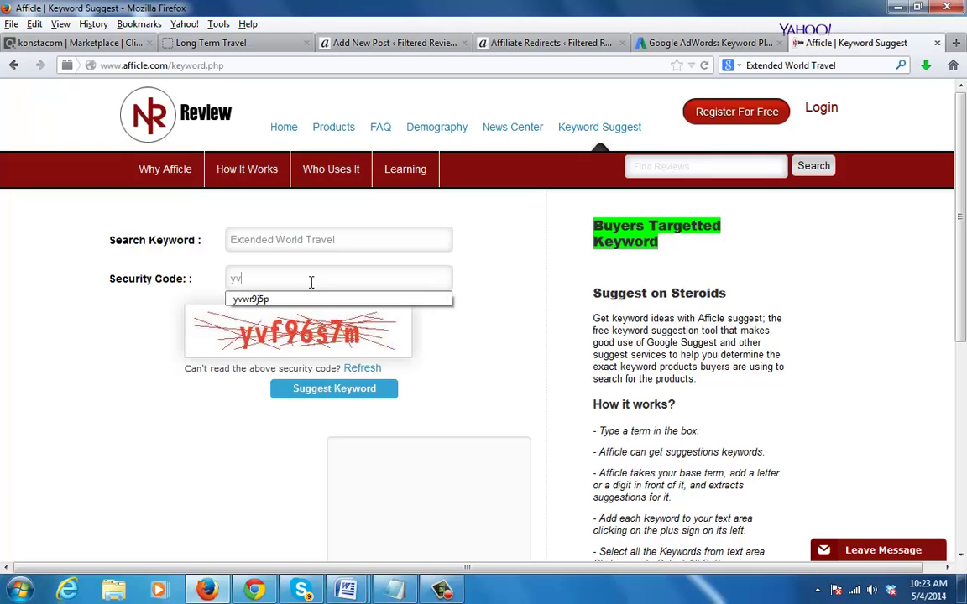
text(f96s7m)
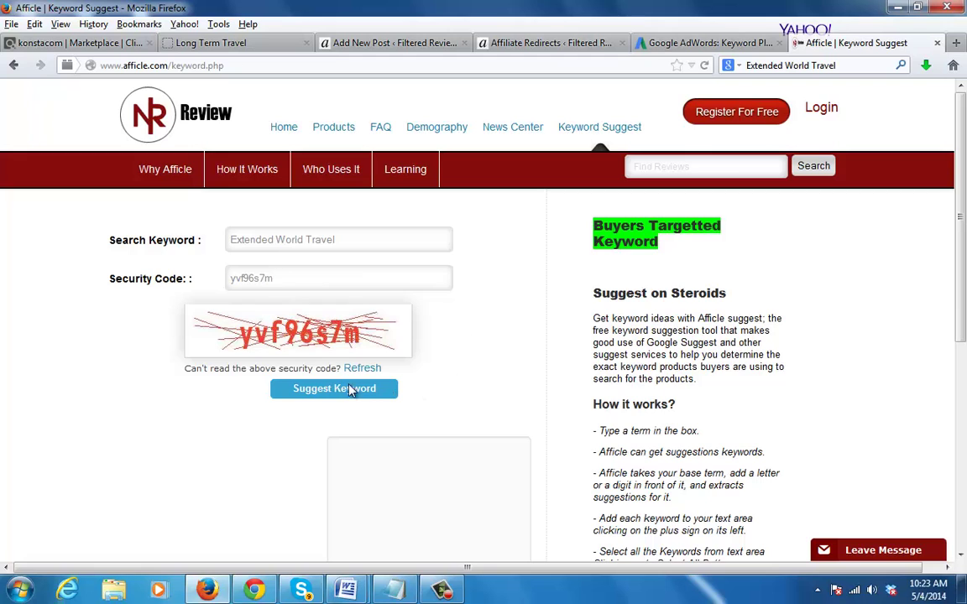
click(351, 391)
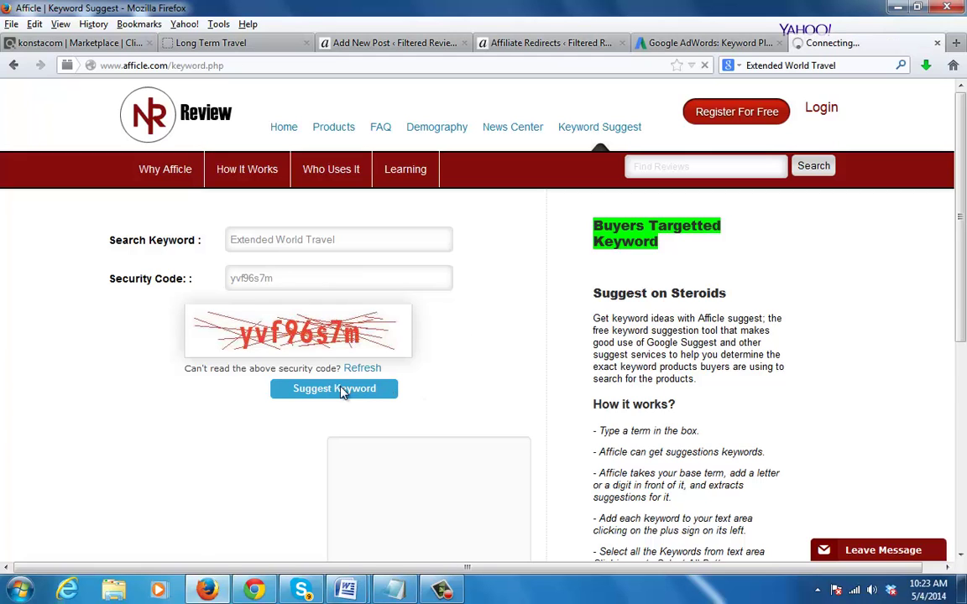
click(680, 43)
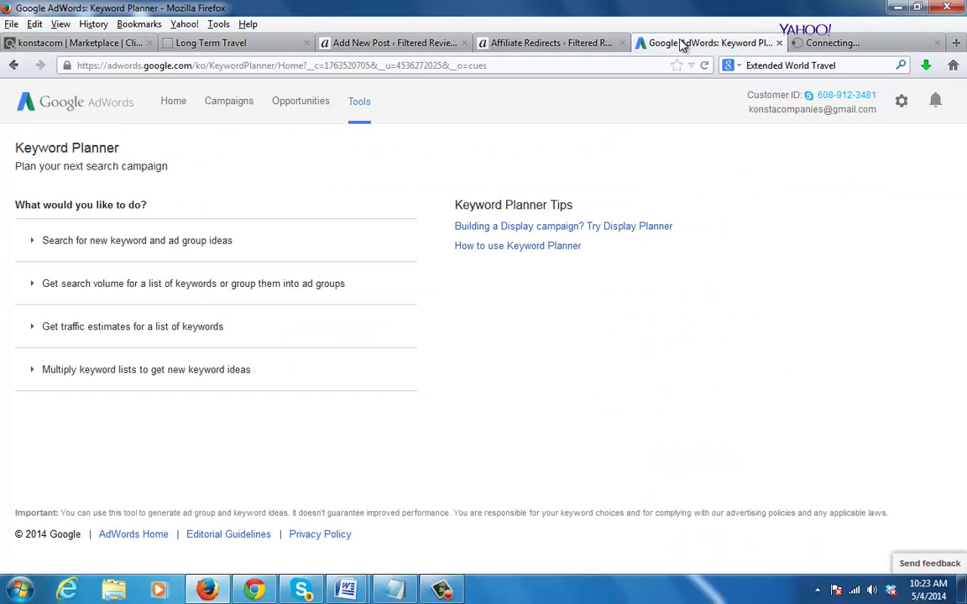
Enter Extended World Travel as the product in the new keyword ideas form
click(197, 243)
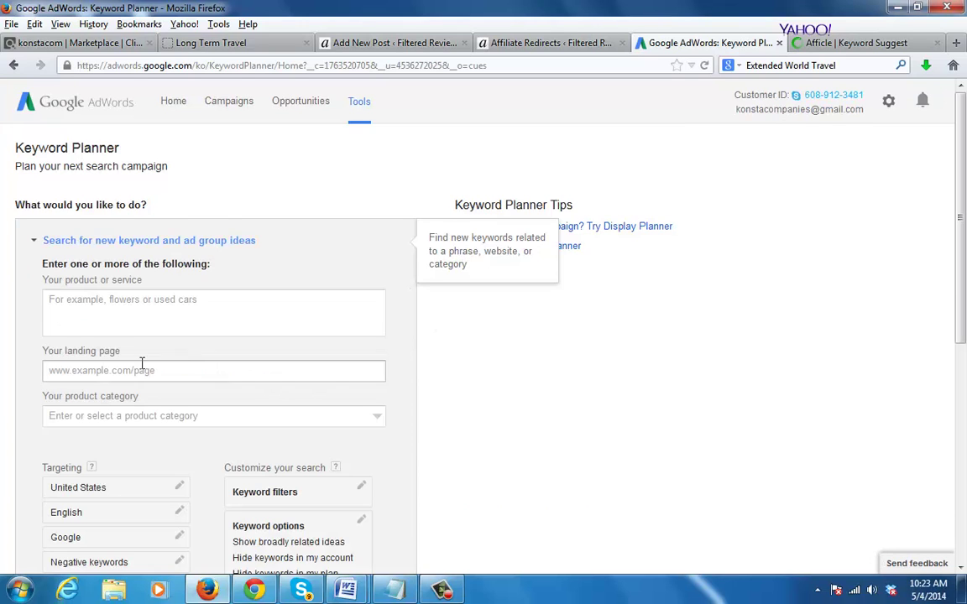
click(94, 308)
key(ctrl+v)
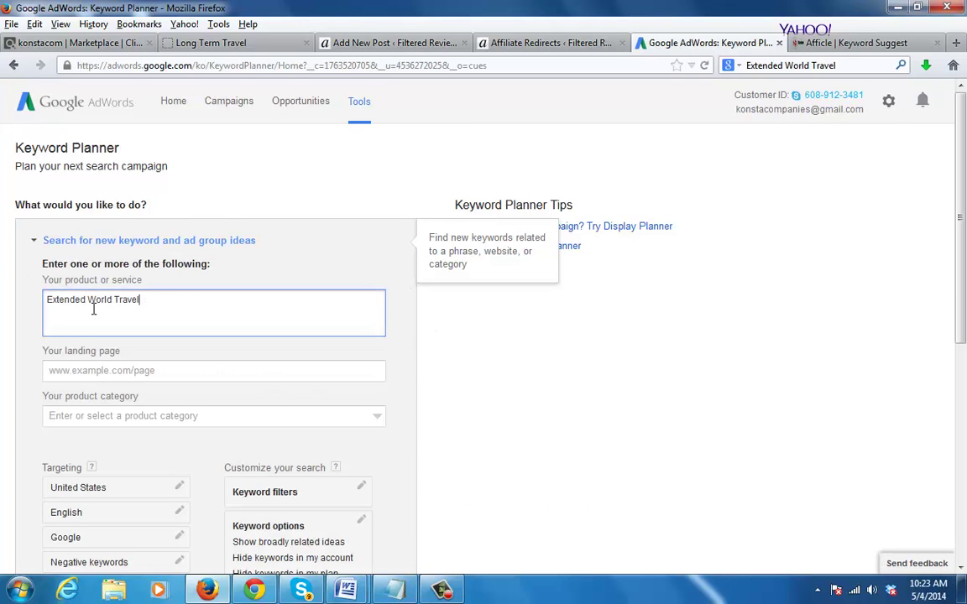
click(170, 361)
click(216, 64)
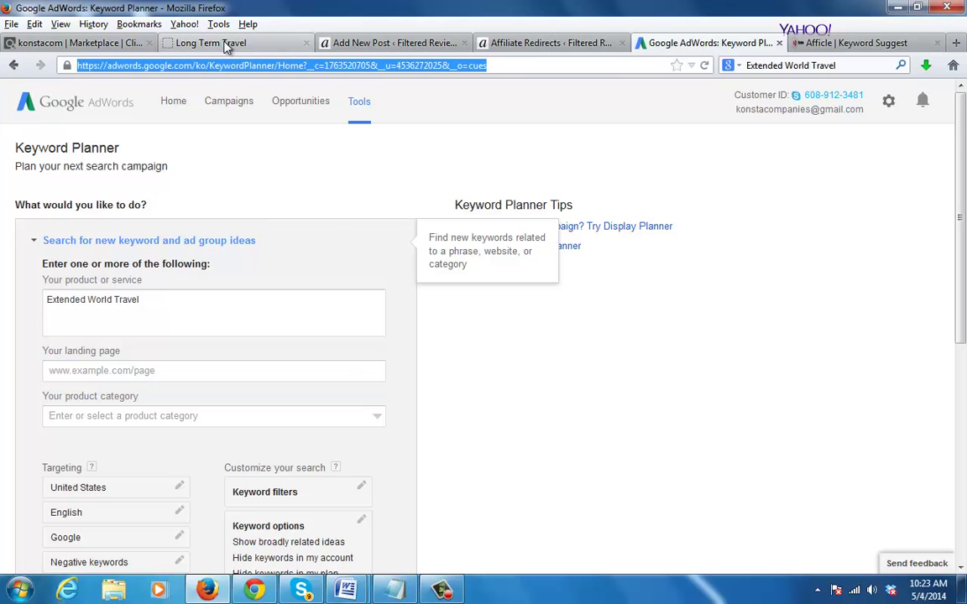
click(217, 44)
drag(156, 66, 3, 54)
key(ctrl+c)
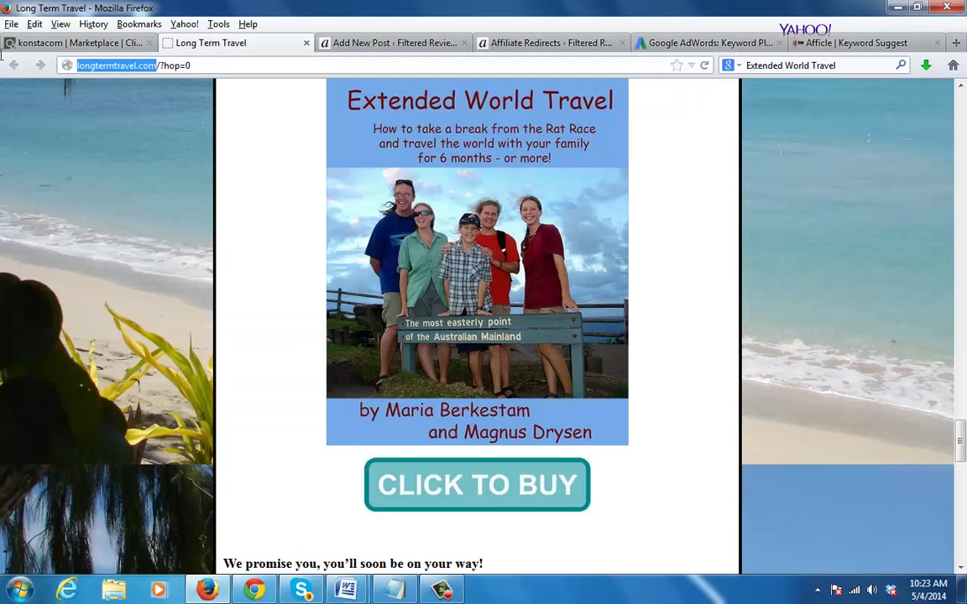
click(722, 42)
click(194, 367)
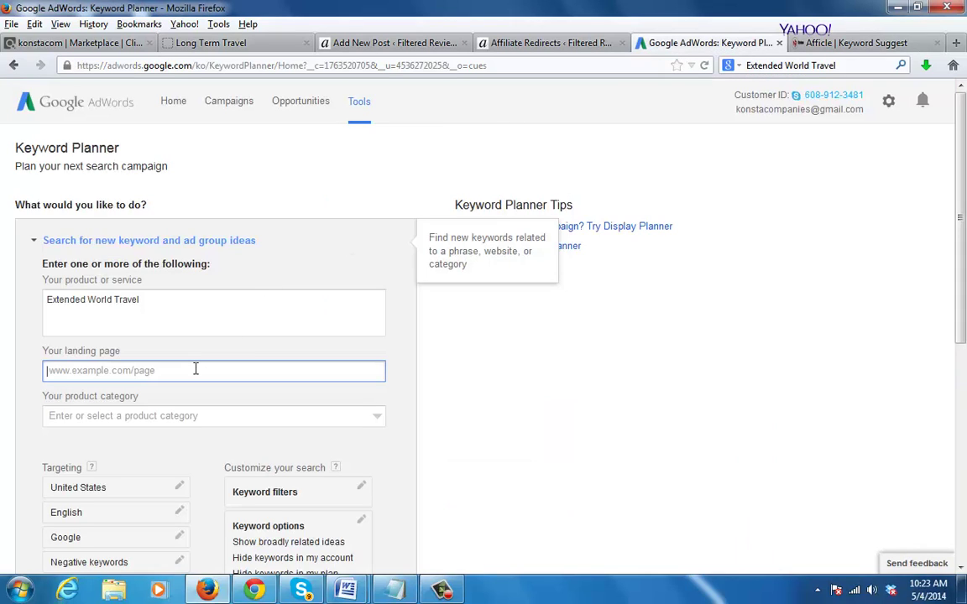
key(ctrl+v)
drag(962, 320, 961, 403)
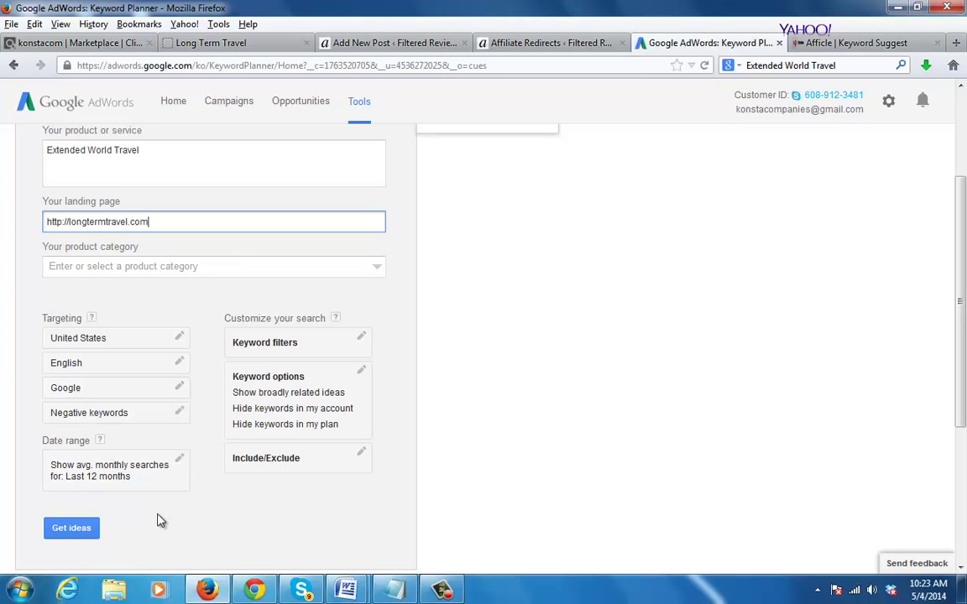
click(74, 527)
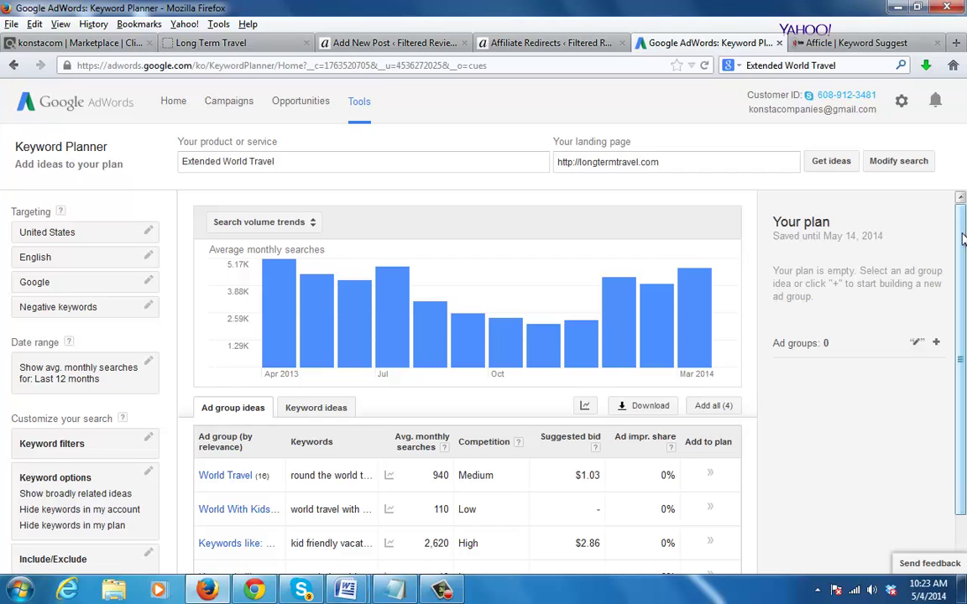
drag(962, 239, 965, 332)
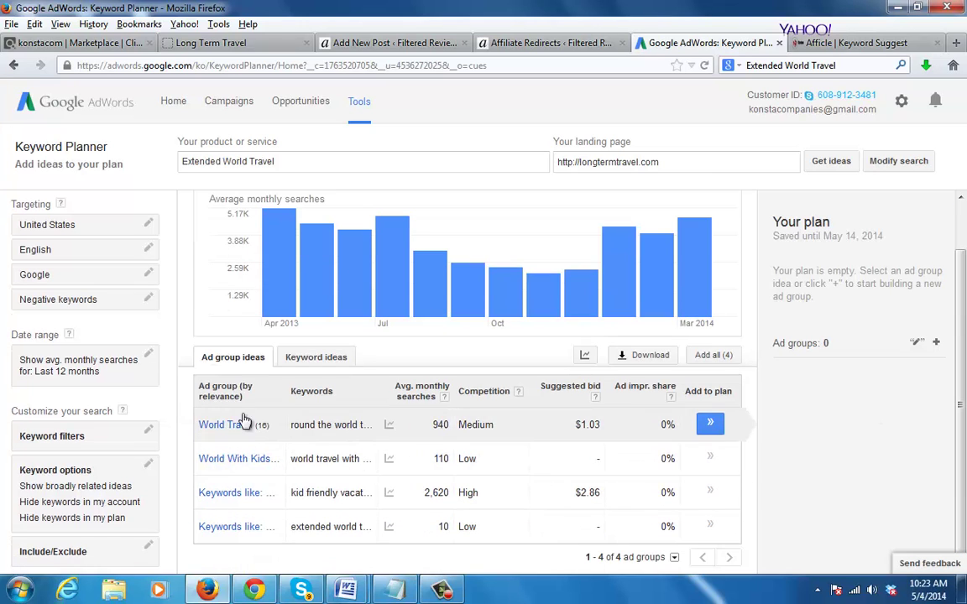
click(311, 359)
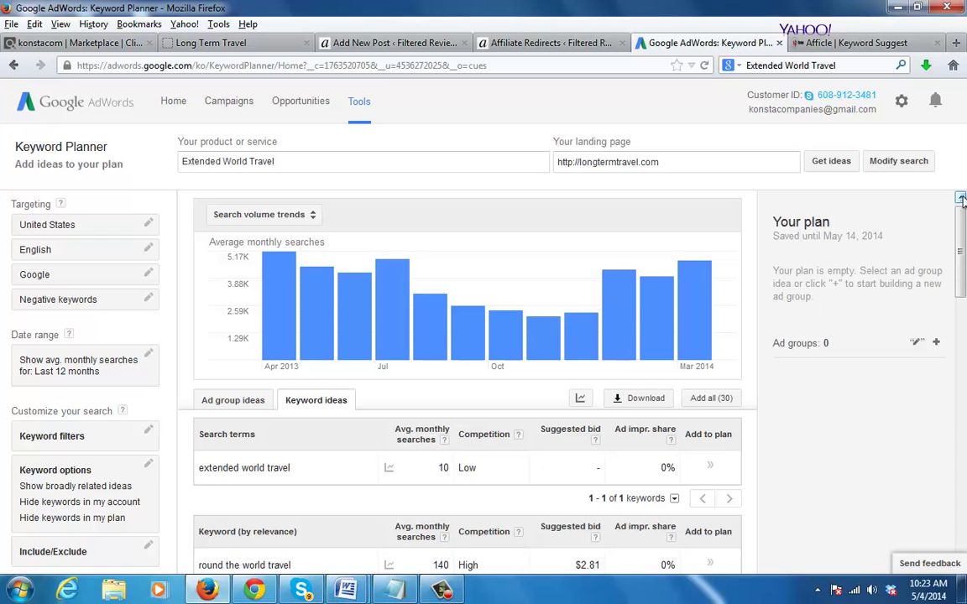
drag(962, 214, 963, 247)
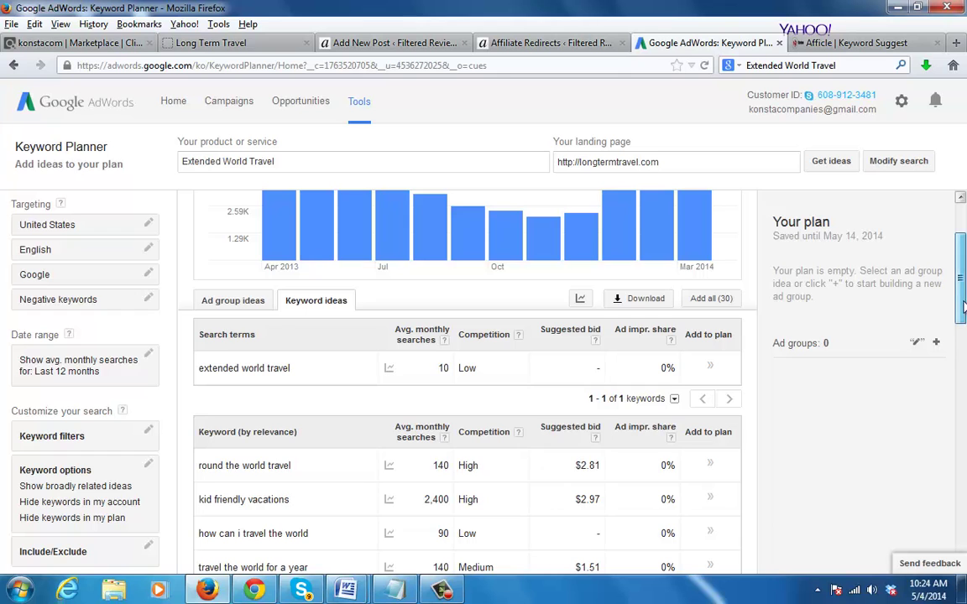
drag(961, 337, 961, 340)
scroll(962, 340, down, 3)
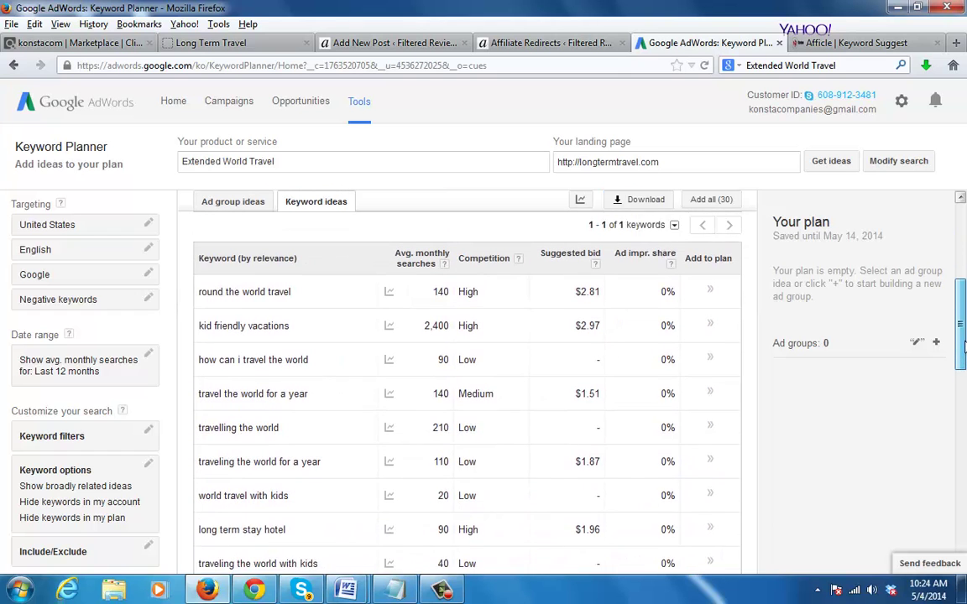
drag(963, 344, 964, 518)
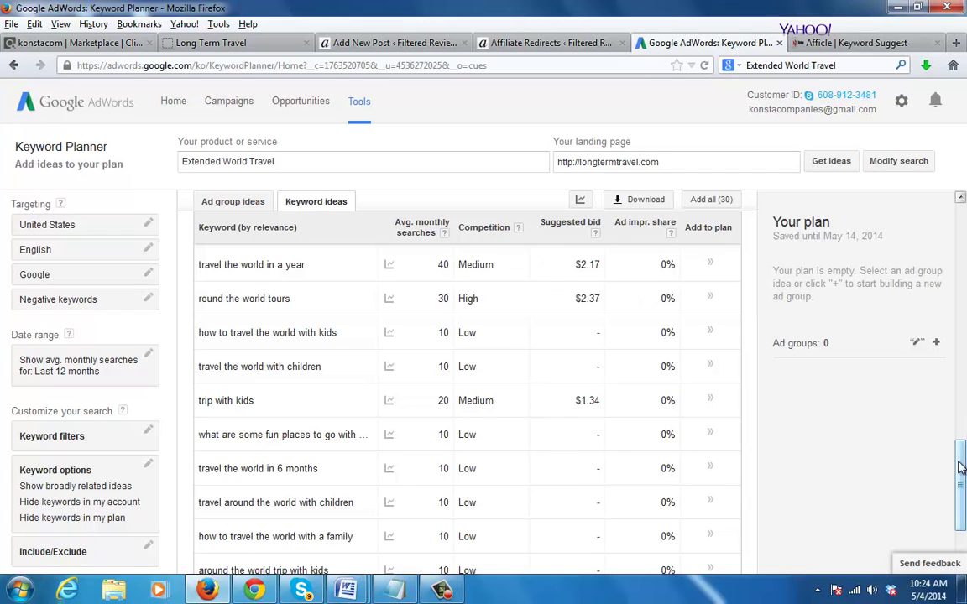
drag(964, 490, 964, 260)
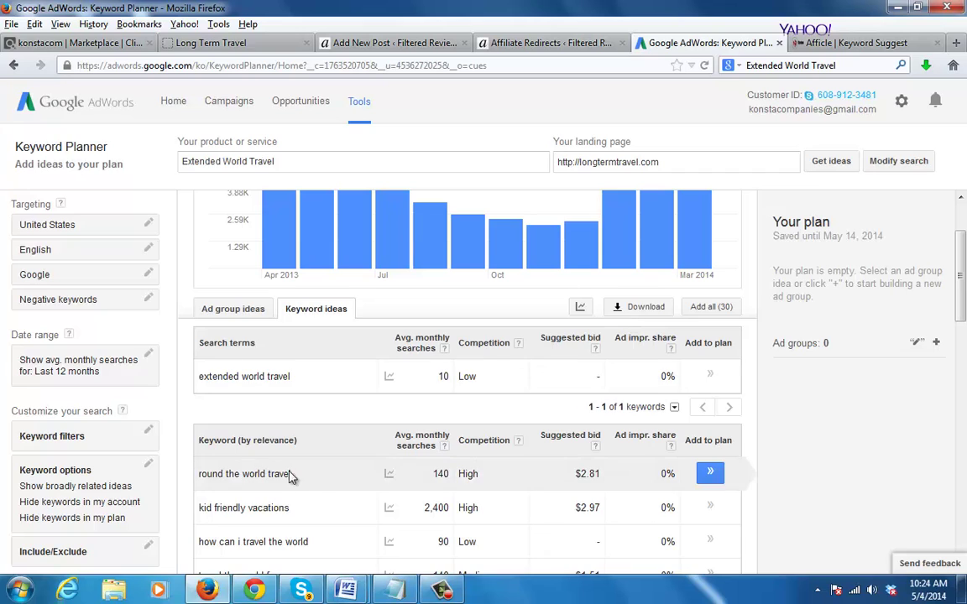
Download the 30 keyword ideas as an Excel CSV and open it with Microsoft Office Excel
click(643, 312)
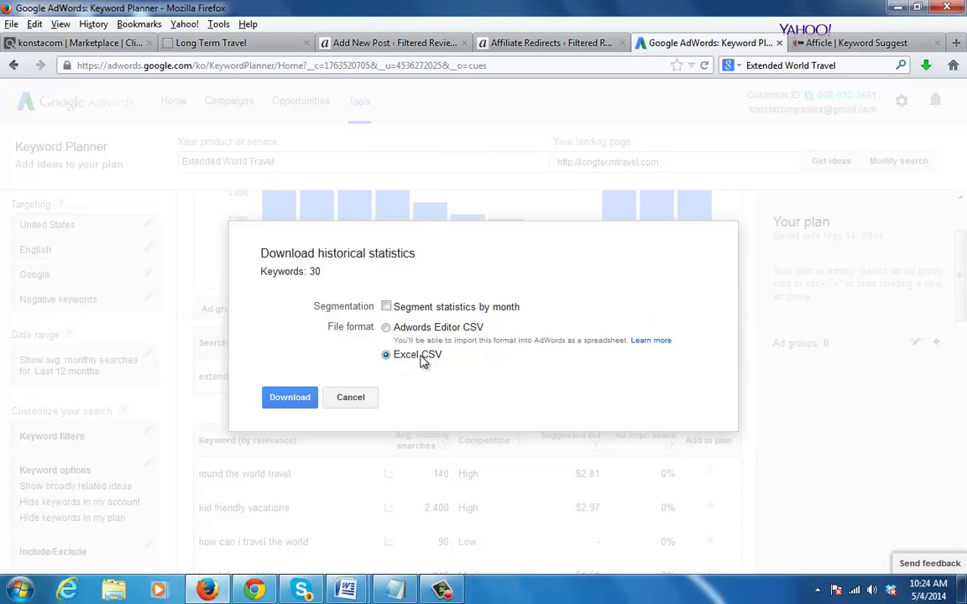
click(312, 398)
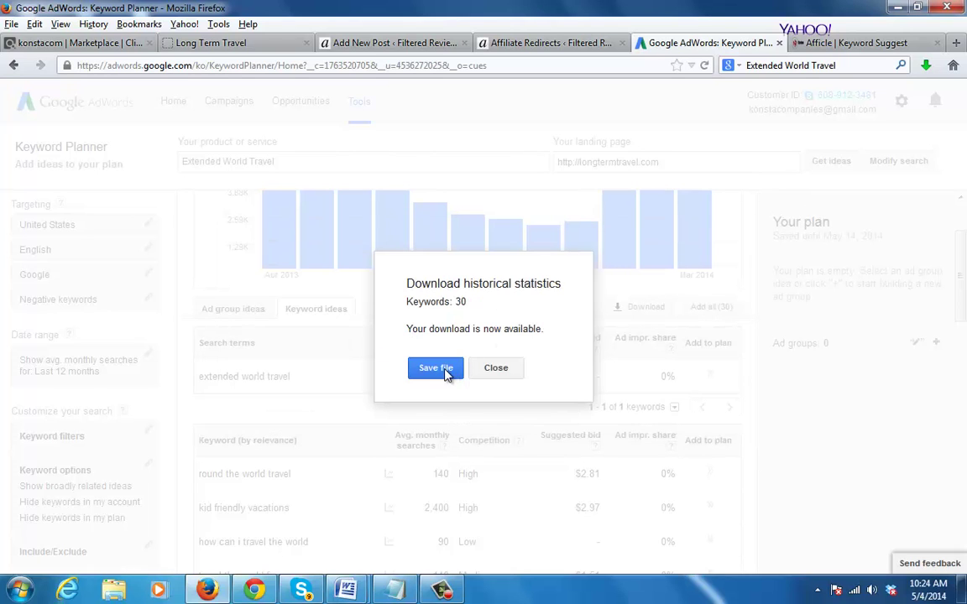
click(434, 367)
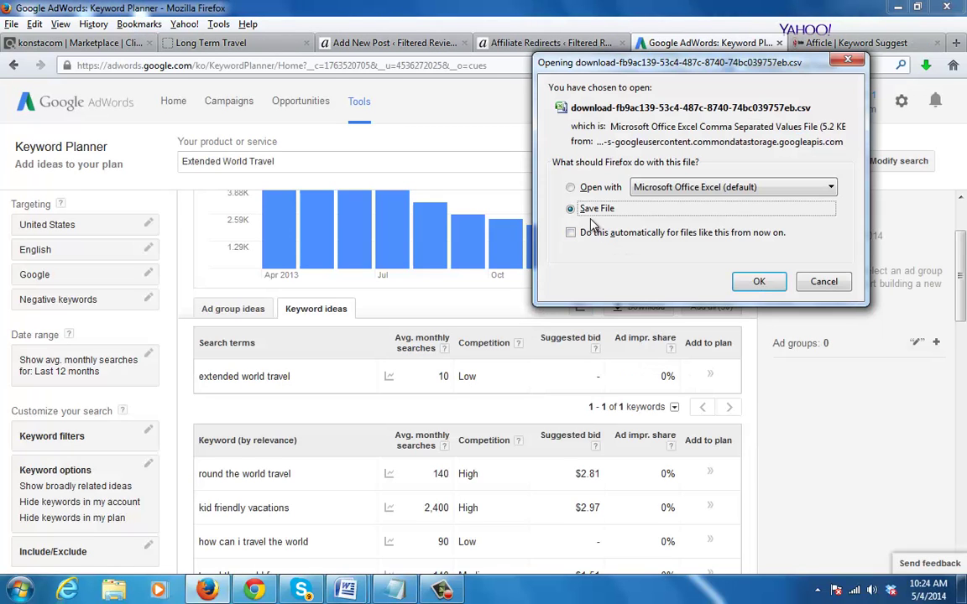
click(579, 188)
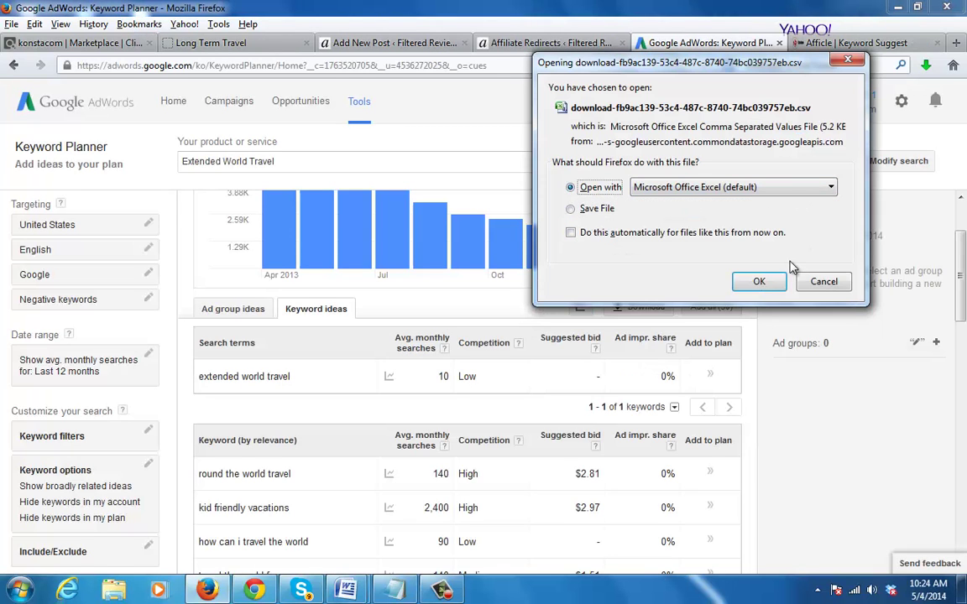
click(759, 282)
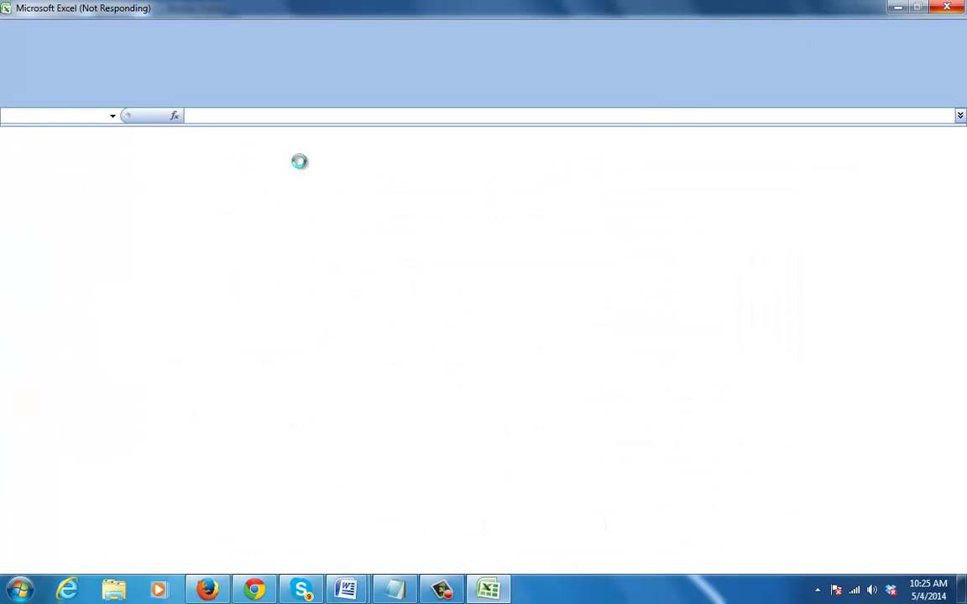
Widen the Keyword column B in the downloaded spreadsheet and copy the whole column
click(208, 589)
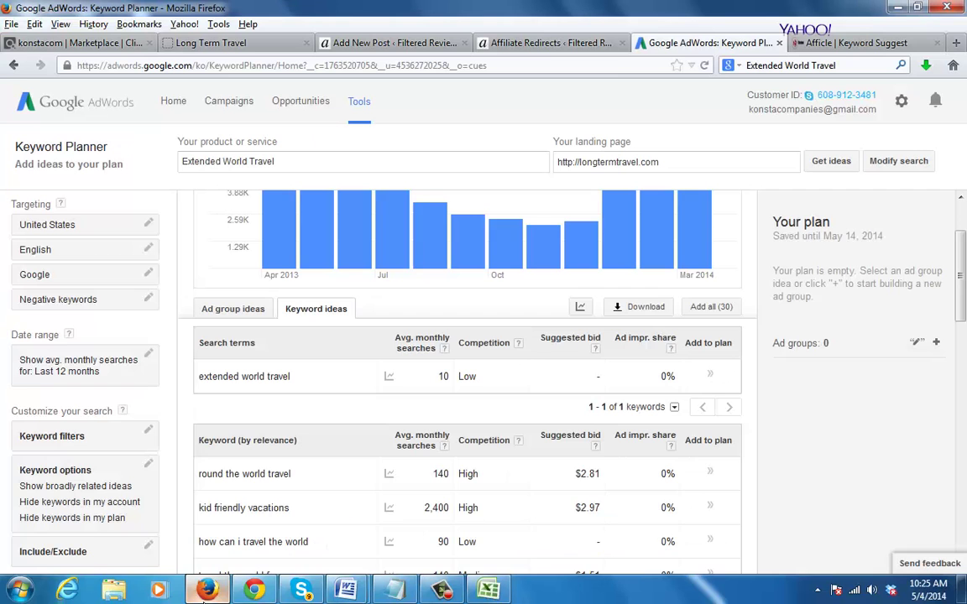
click(860, 42)
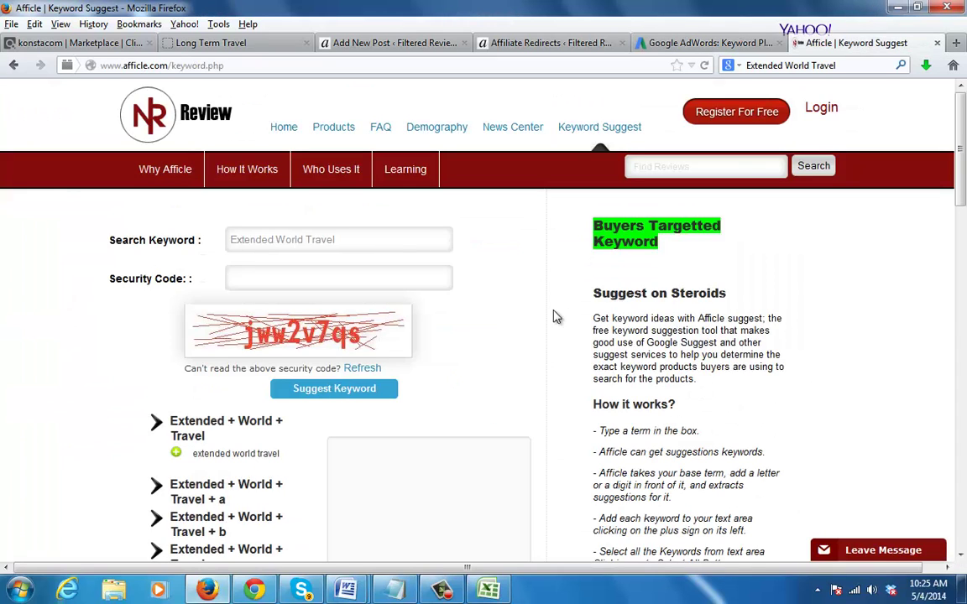
drag(959, 185, 963, 116)
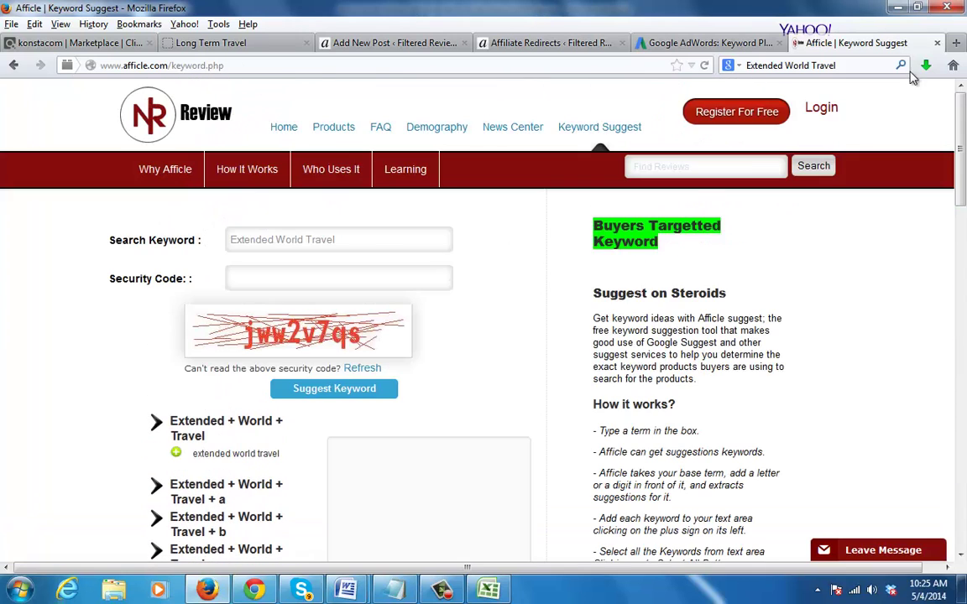
key(alt+Tab)
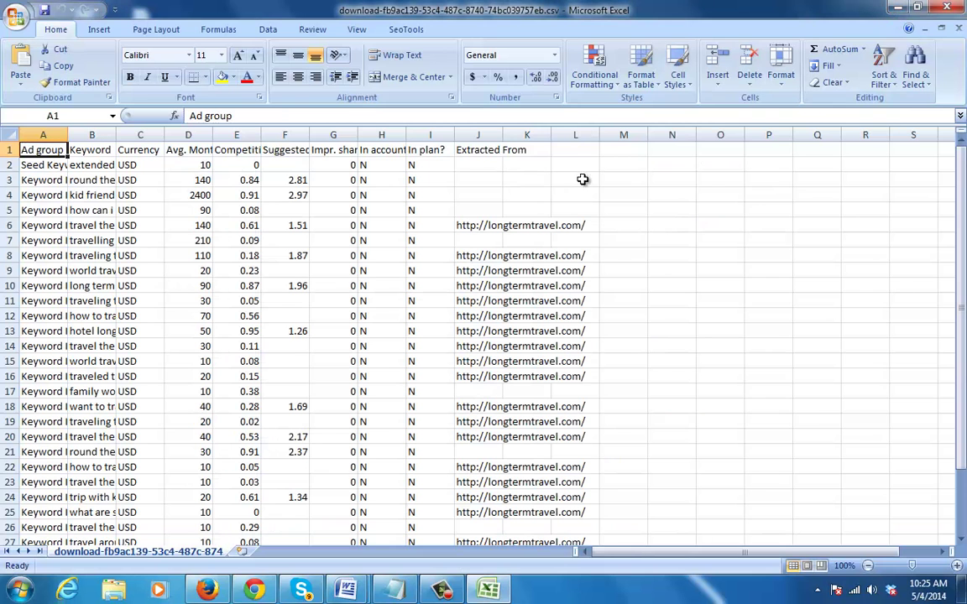
drag(963, 183, 963, 184)
drag(115, 135, 277, 135)
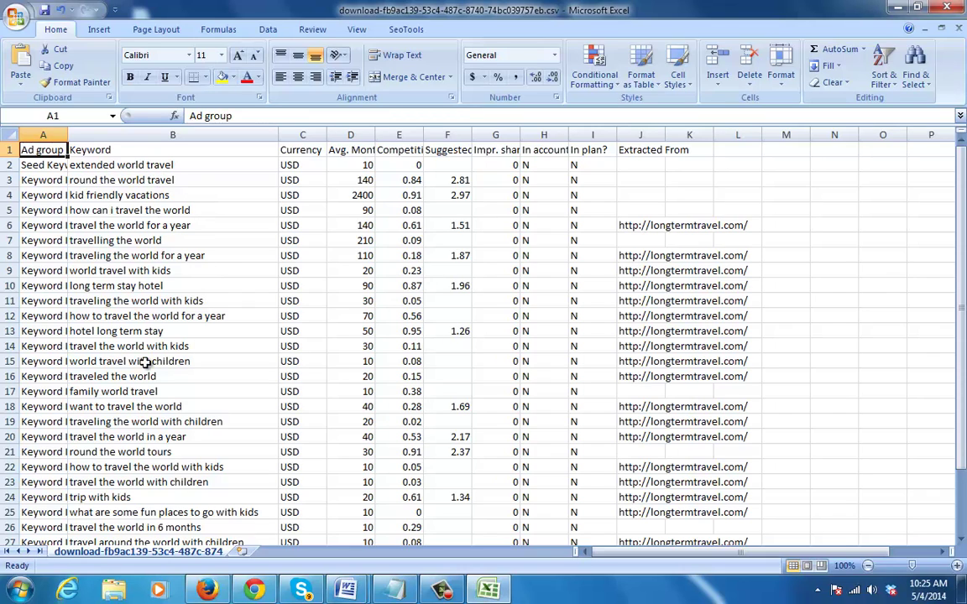
click(182, 135)
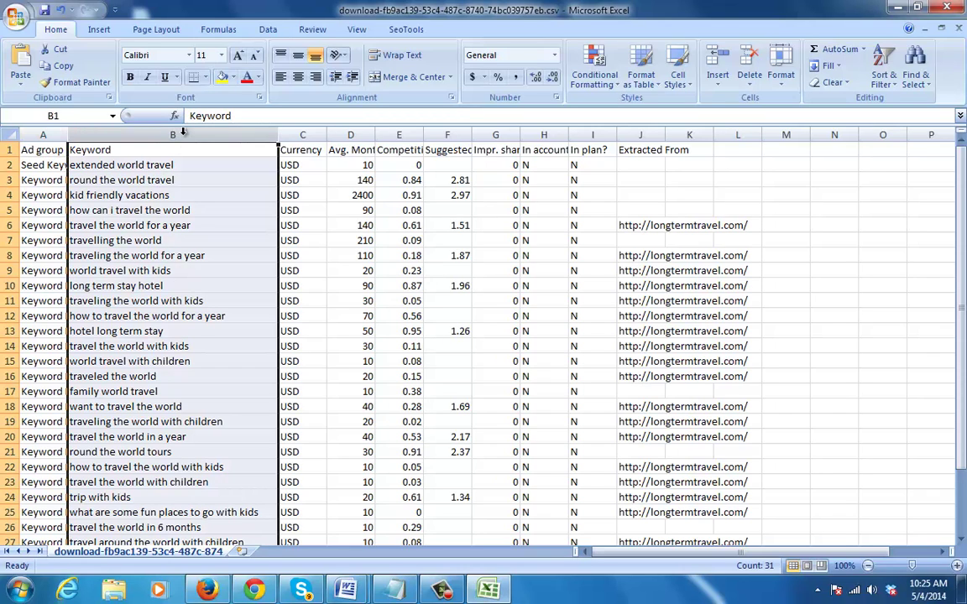
right_click(168, 164)
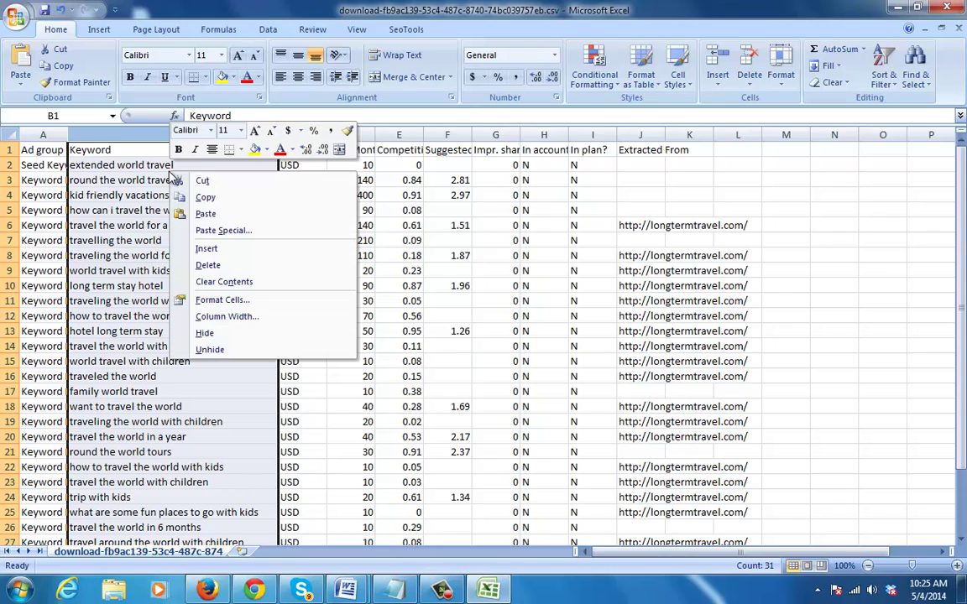
click(208, 197)
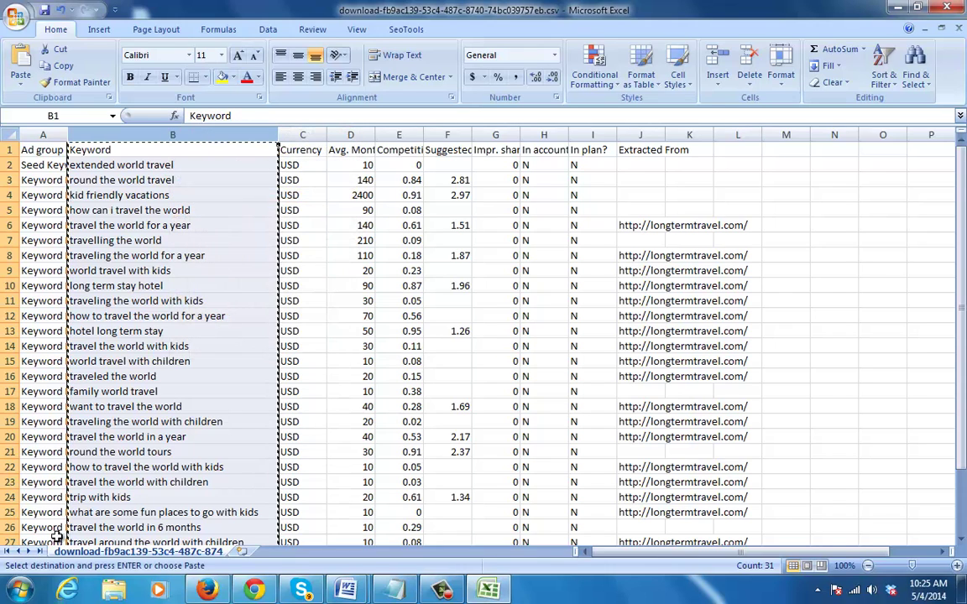
click(18, 589)
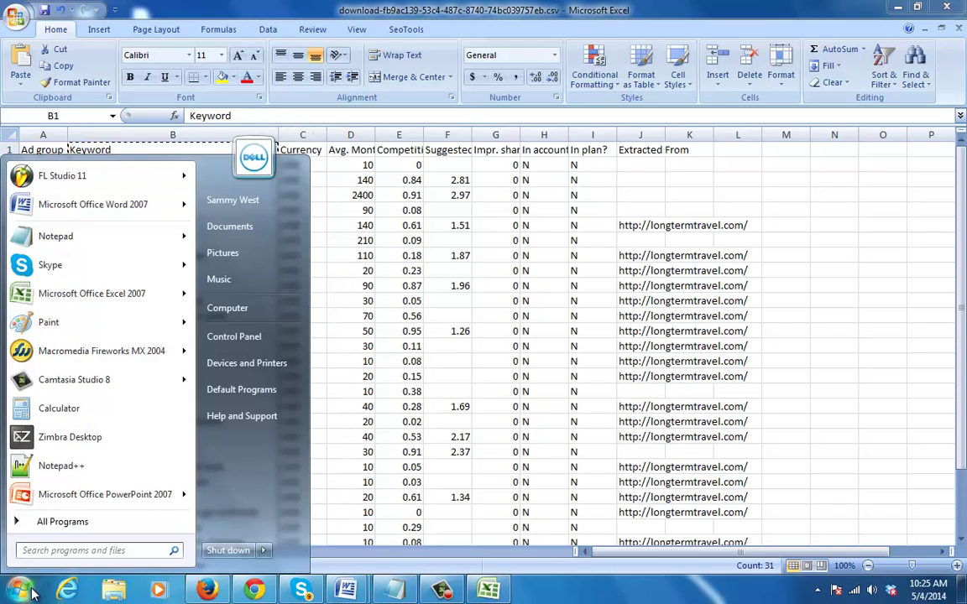
Start Word with a blank document and try Paste Special as unformatted text, then cancel
click(161, 213)
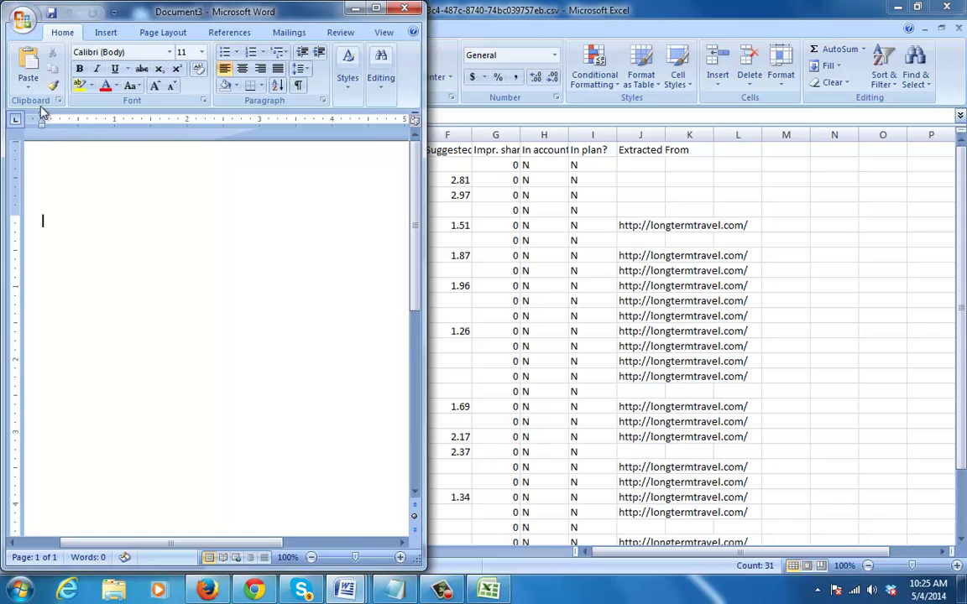
click(29, 83)
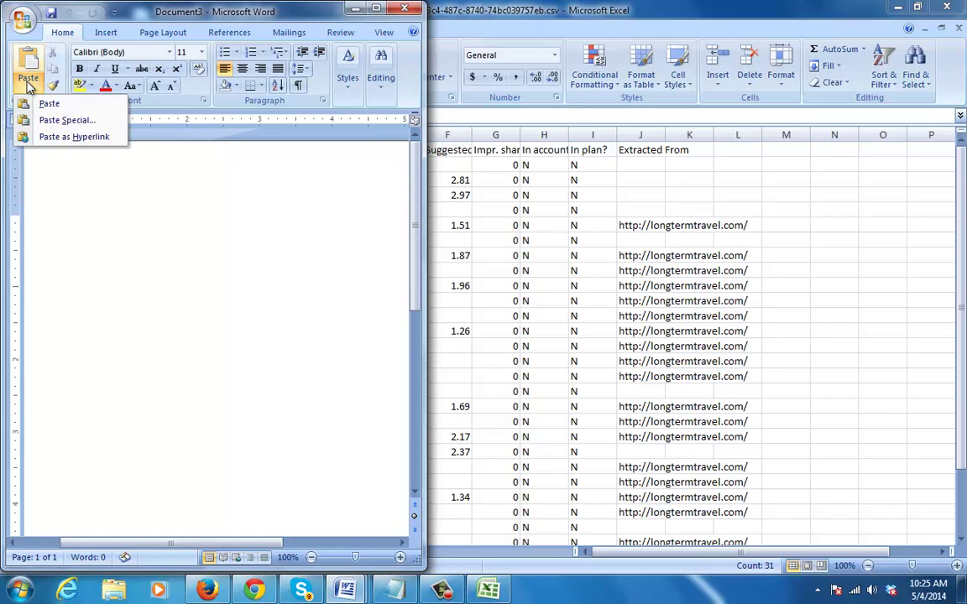
click(59, 119)
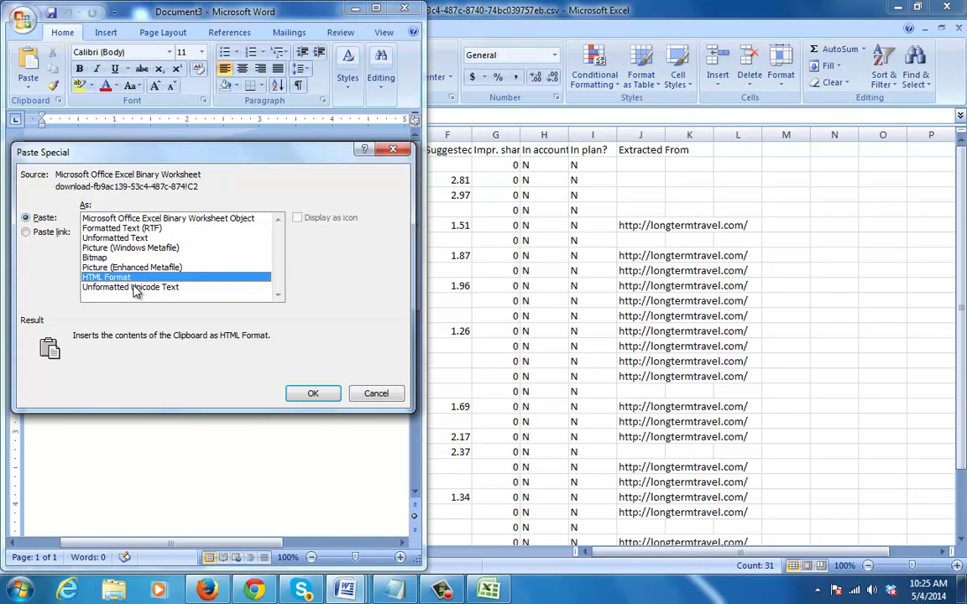
click(134, 287)
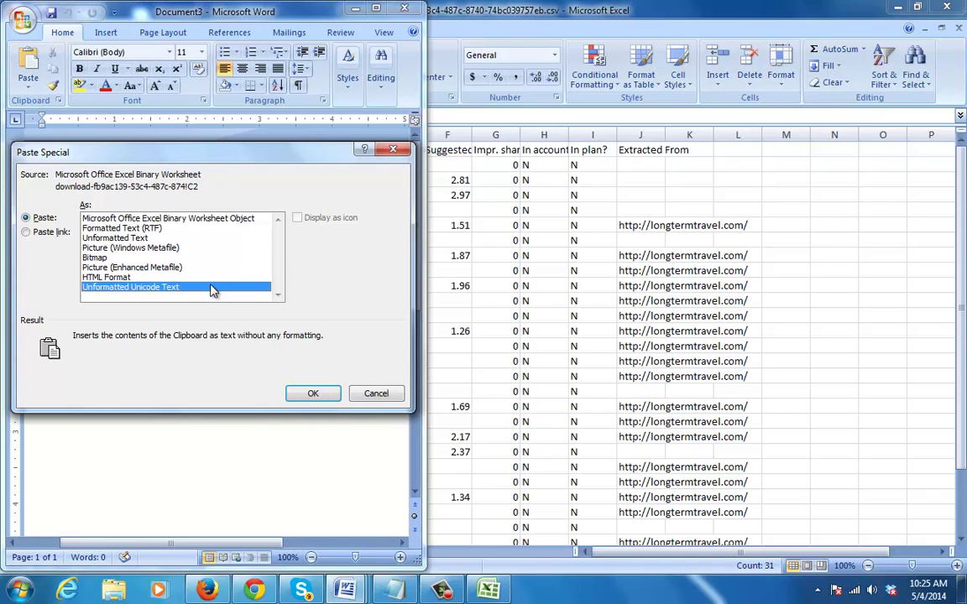
click(378, 393)
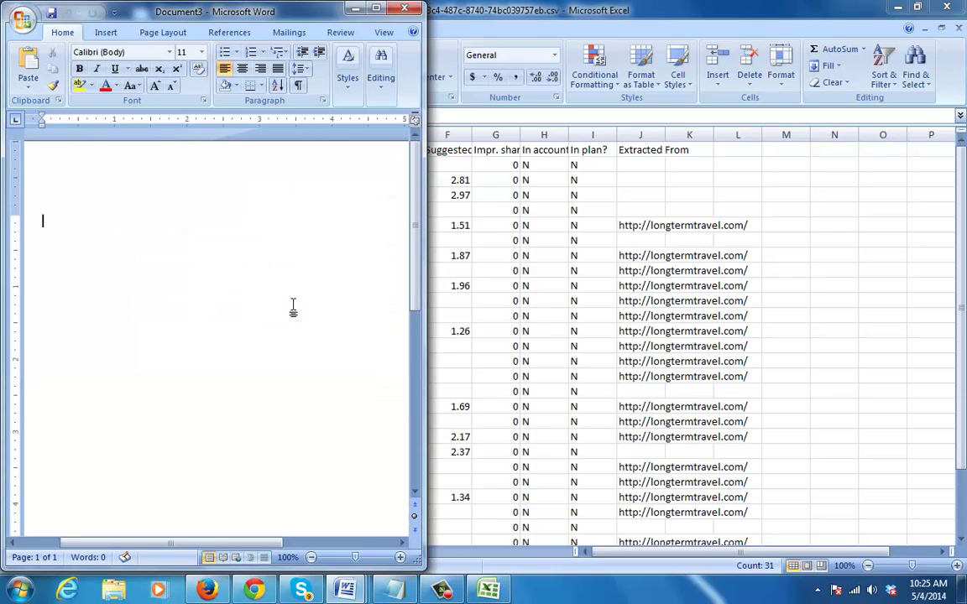
Paste the copied keywords as a table, then select all and delete it
right_click(255, 307)
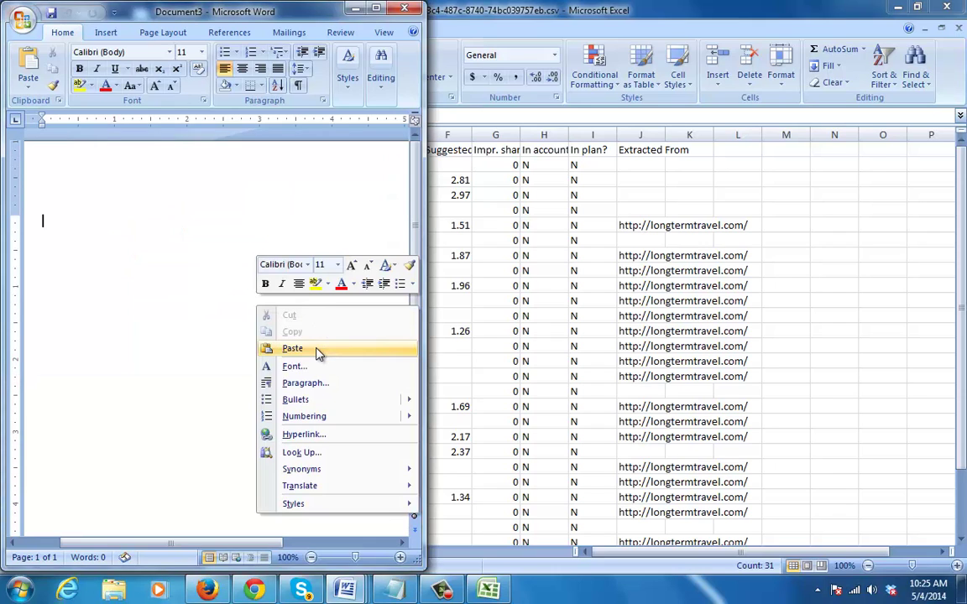
click(317, 352)
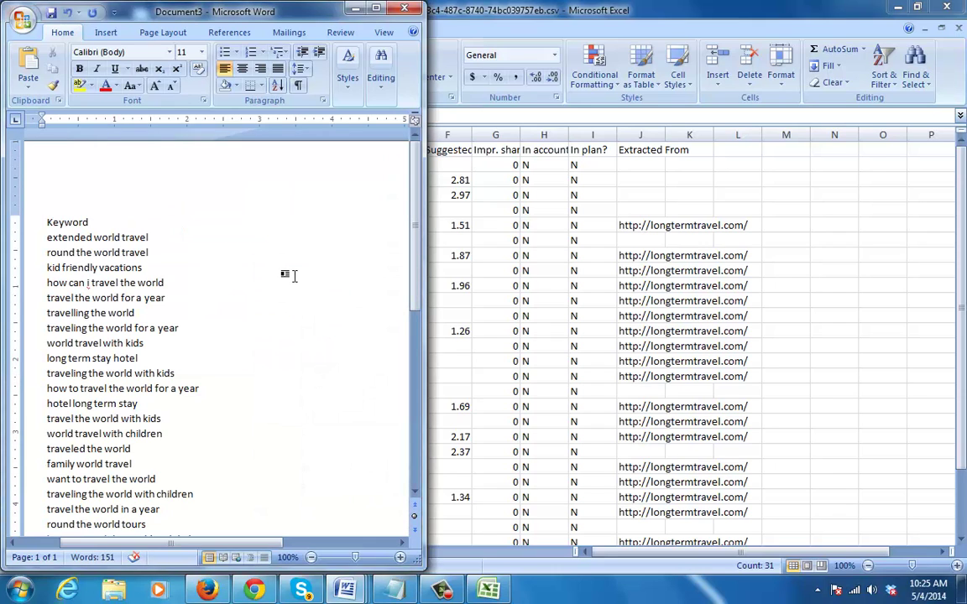
click(133, 267)
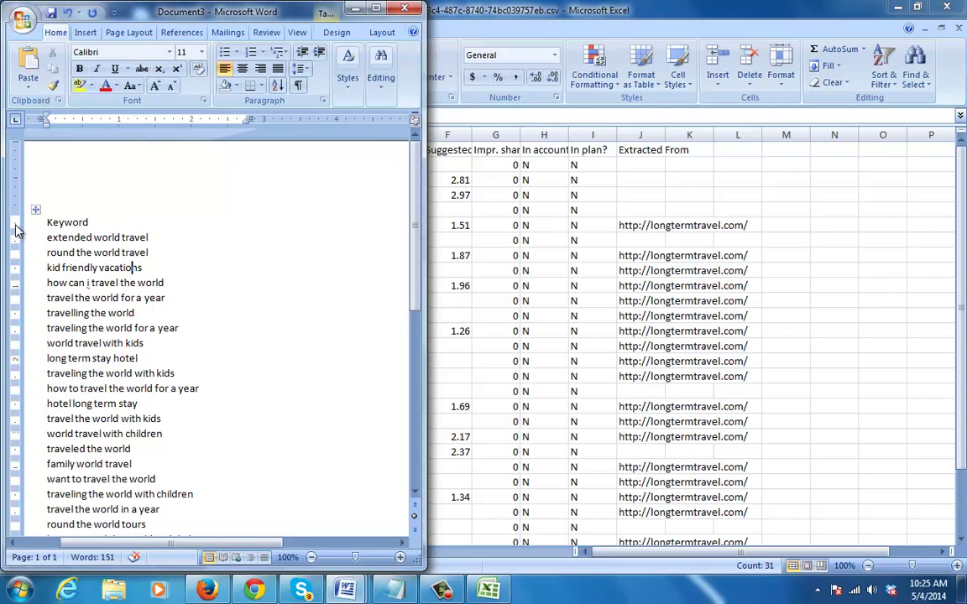
key(ctrl+a)
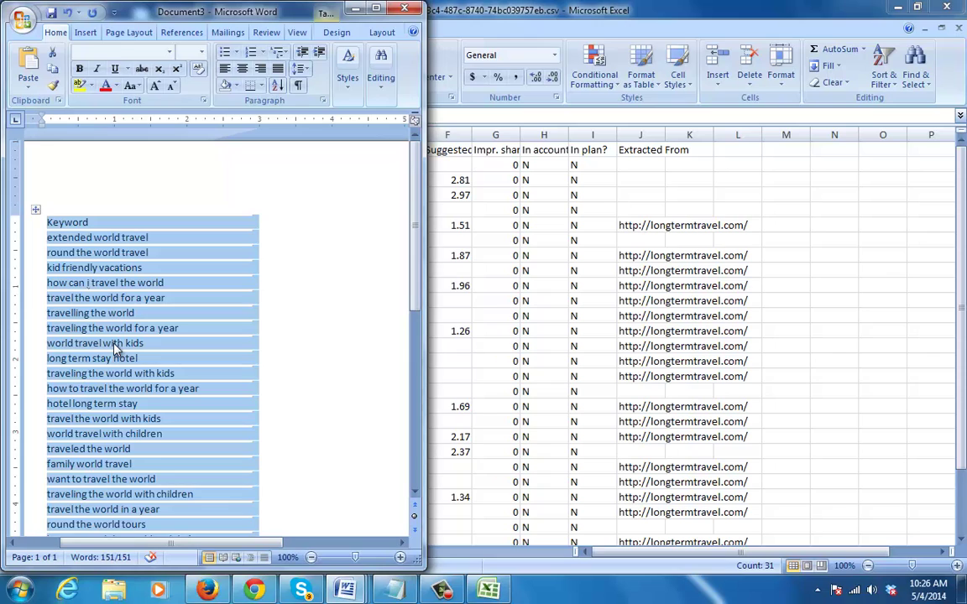
key(Delete)
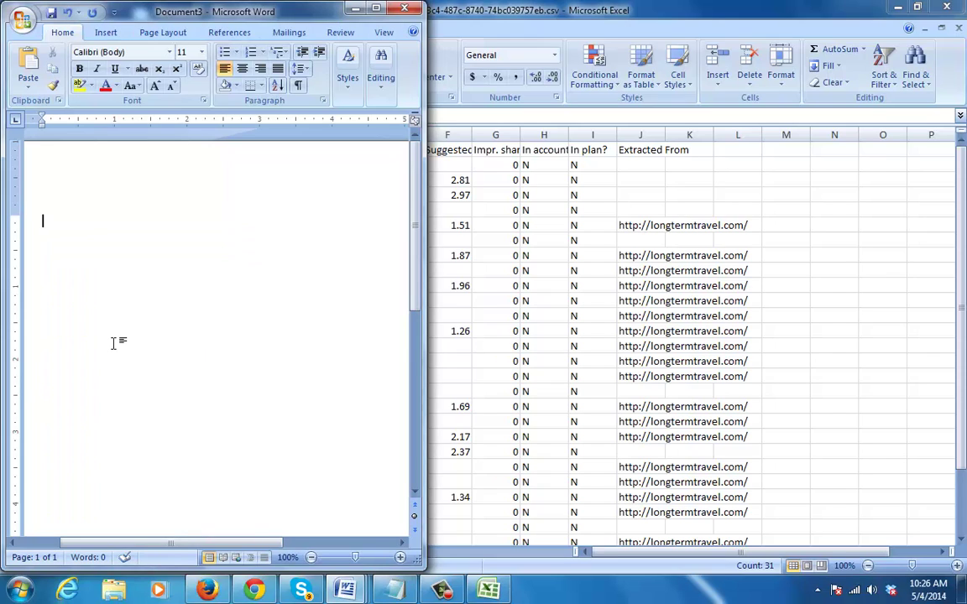
Paste the keywords as unformatted plain text and delete the Keyword heading line
click(27, 84)
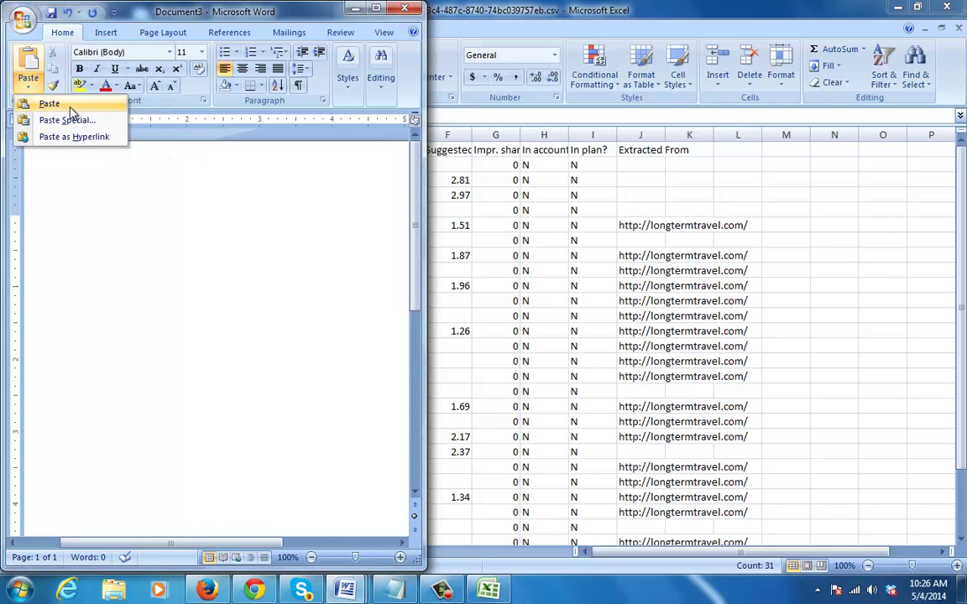
click(60, 117)
click(105, 287)
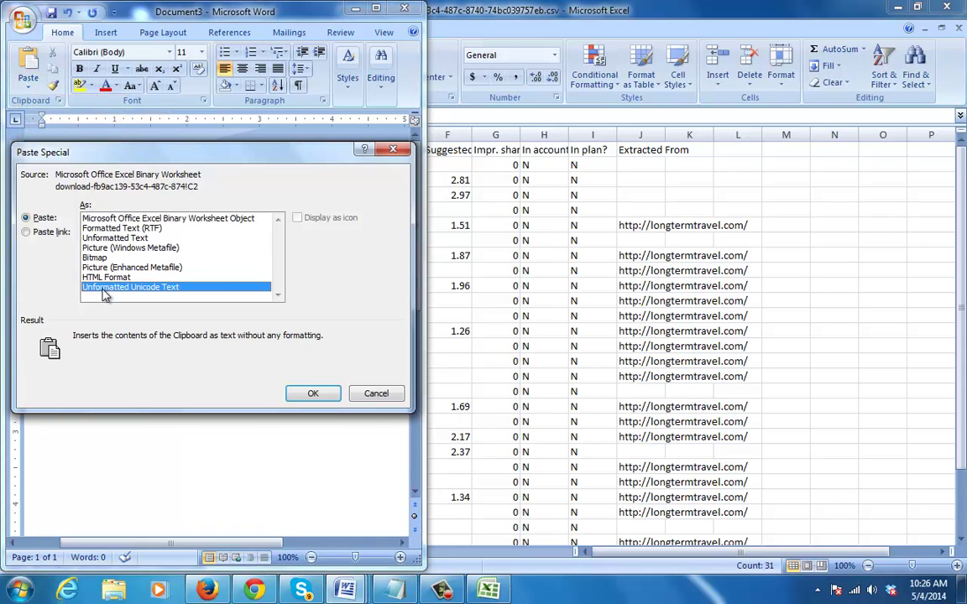
click(312, 394)
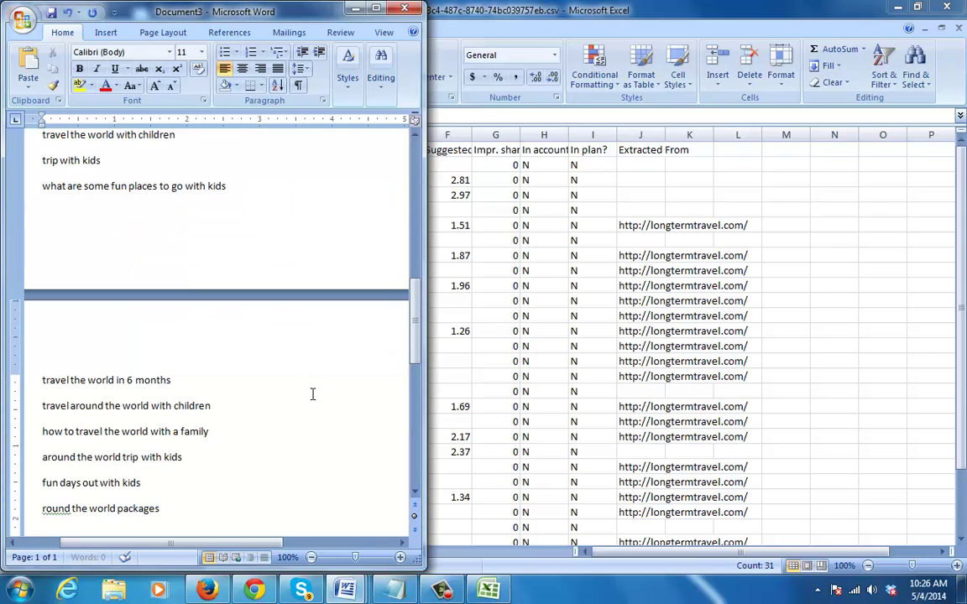
drag(414, 345, 424, 201)
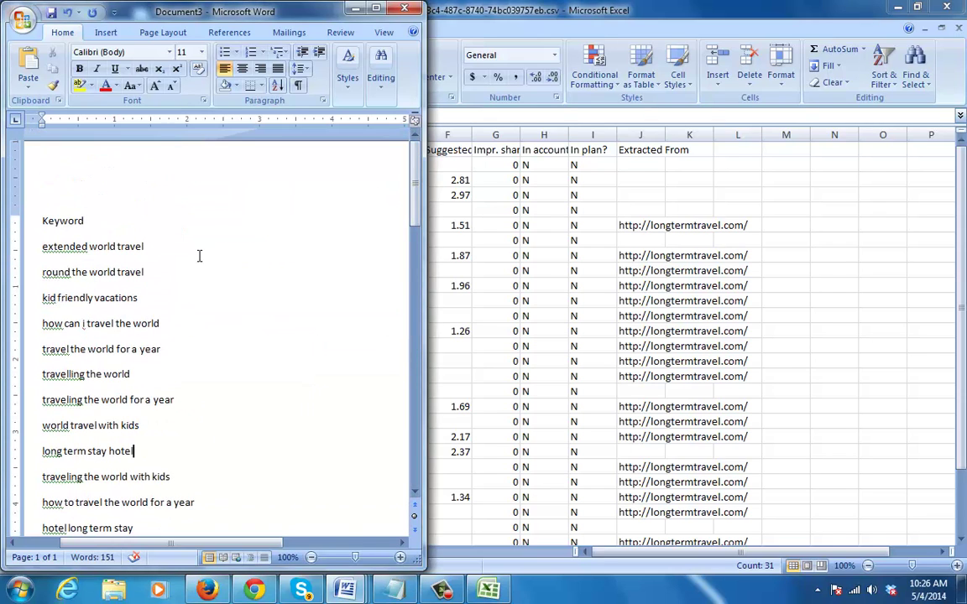
drag(114, 220, 4, 209)
key(Delete)
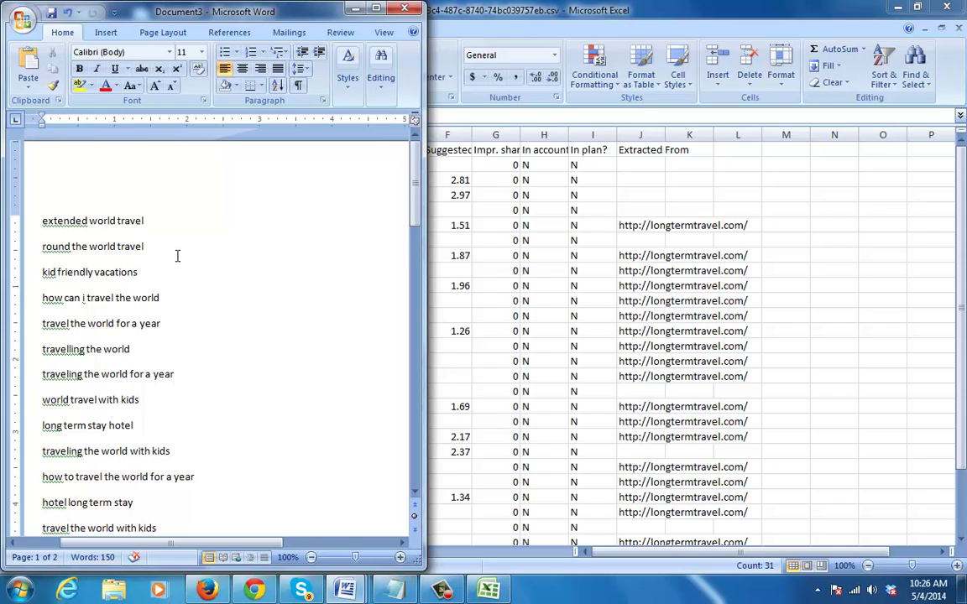
Clear the Find what and Replace with boxes in Find and Replace, then close it
key(ctrl+h)
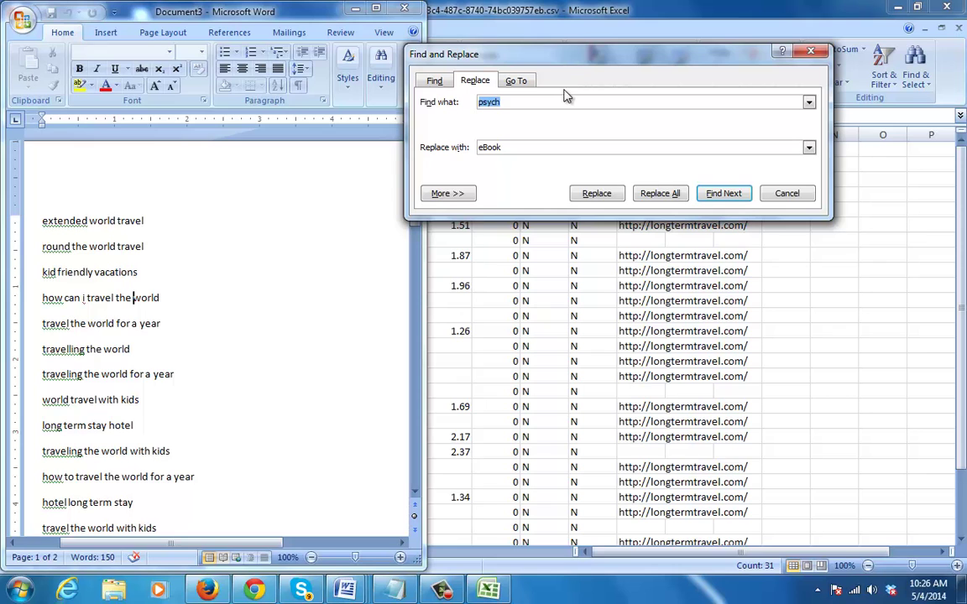
key(BackSpace)
key(Tab)
key(BackSpace)
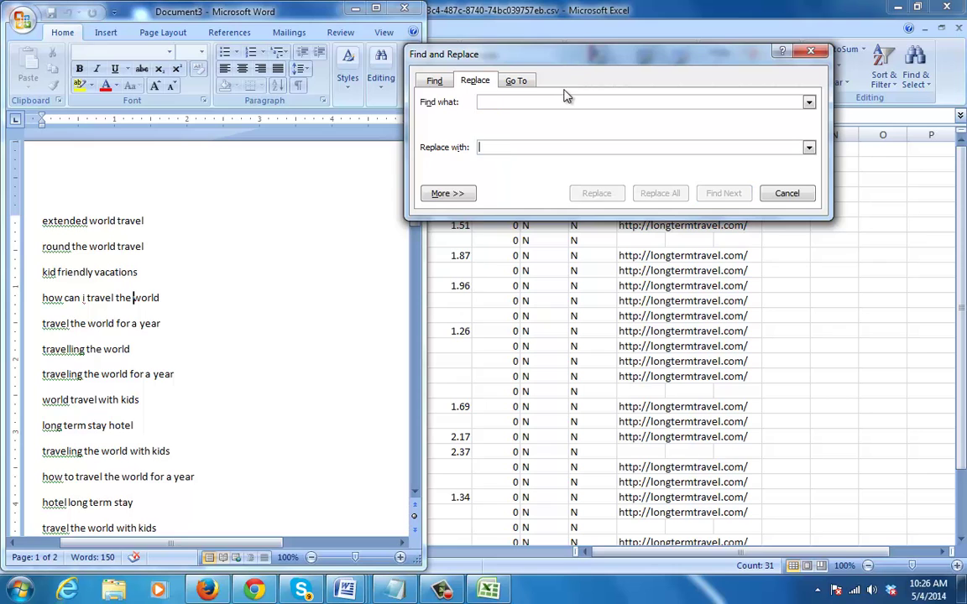
click(807, 53)
Minimize Excel and maximize the Word window holding the keyword list
click(898, 8)
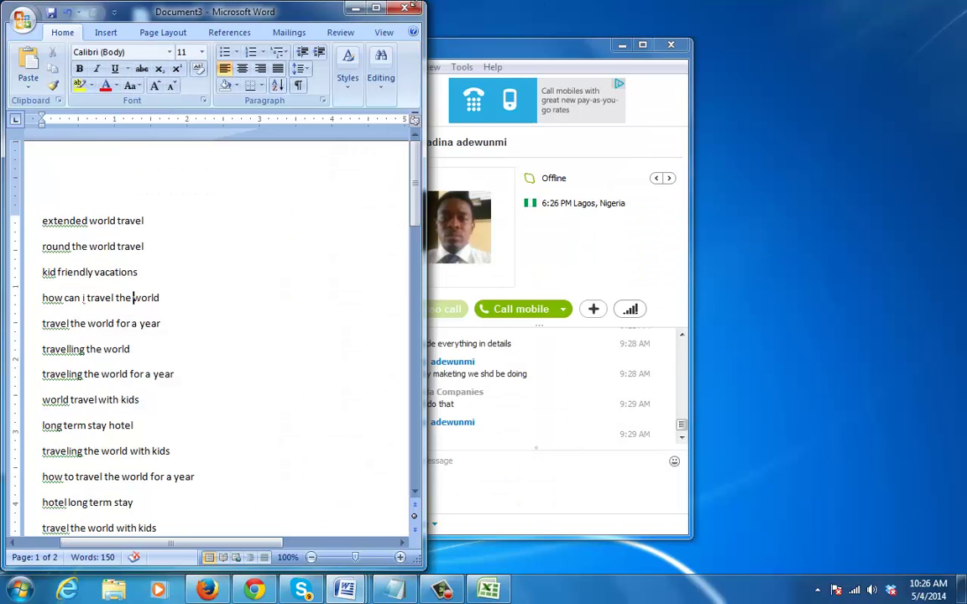
double_click(277, 18)
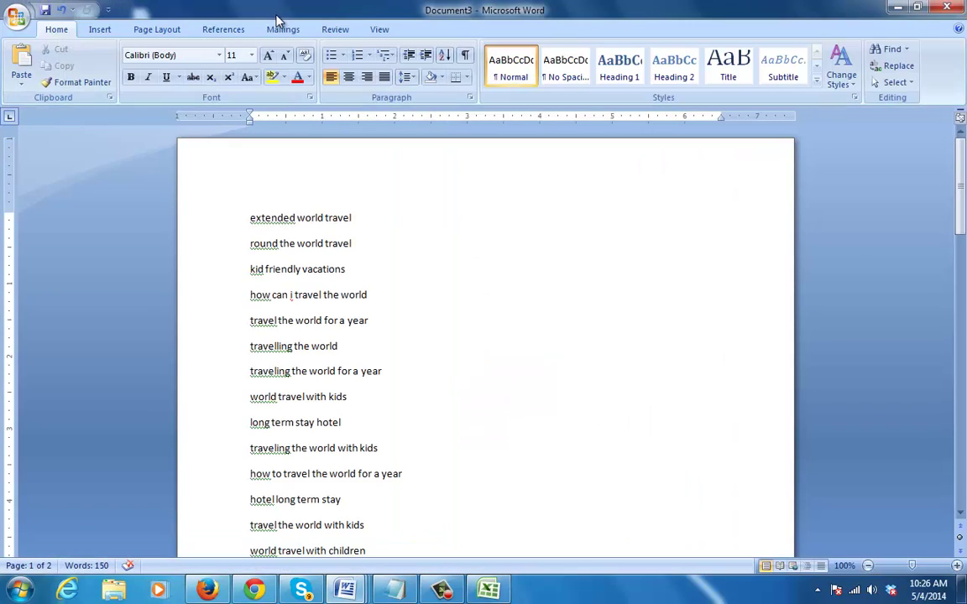
click(438, 348)
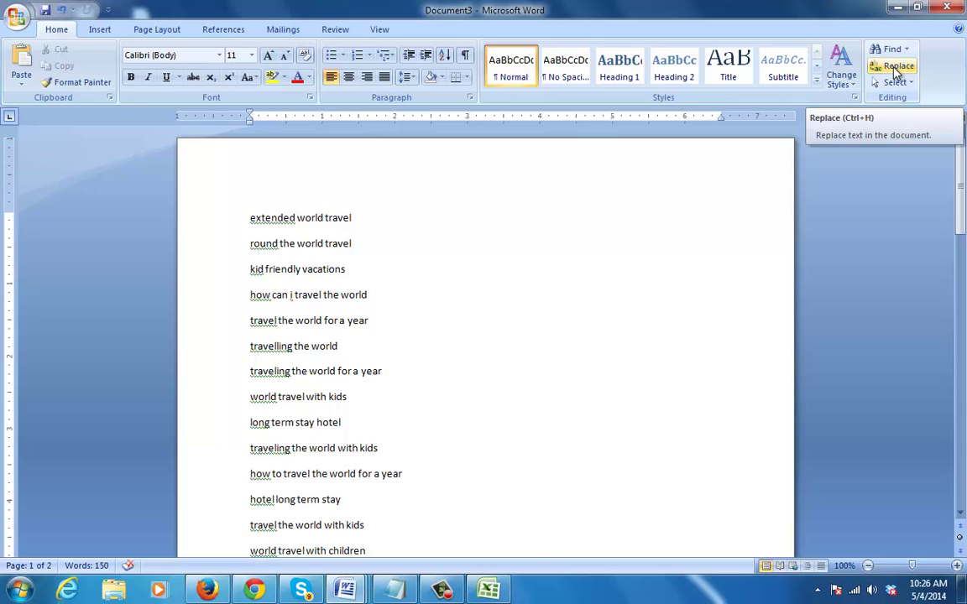
Reopen Replace, move the dialog lower down, and clear the Find what text
click(895, 70)
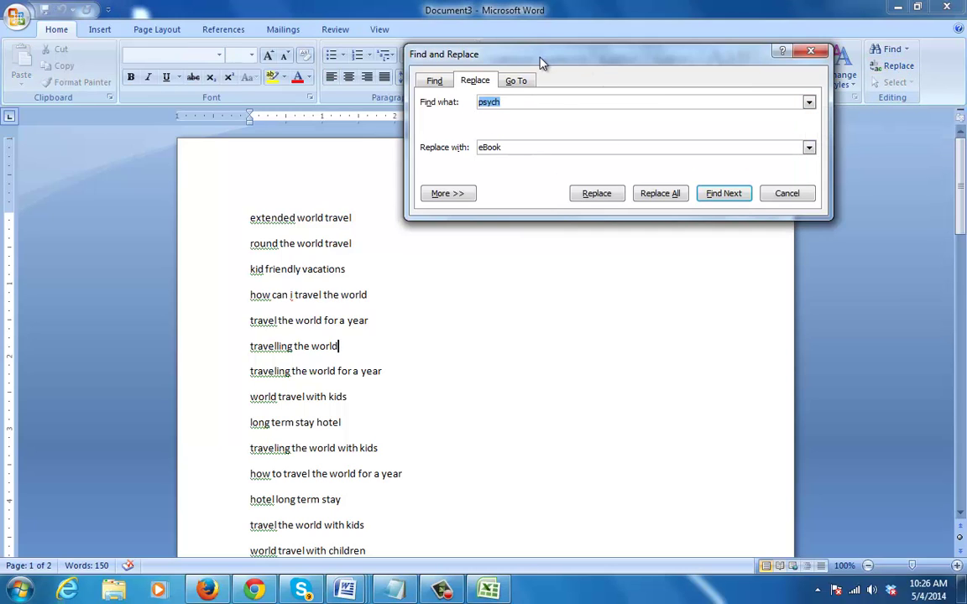
drag(541, 61, 545, 207)
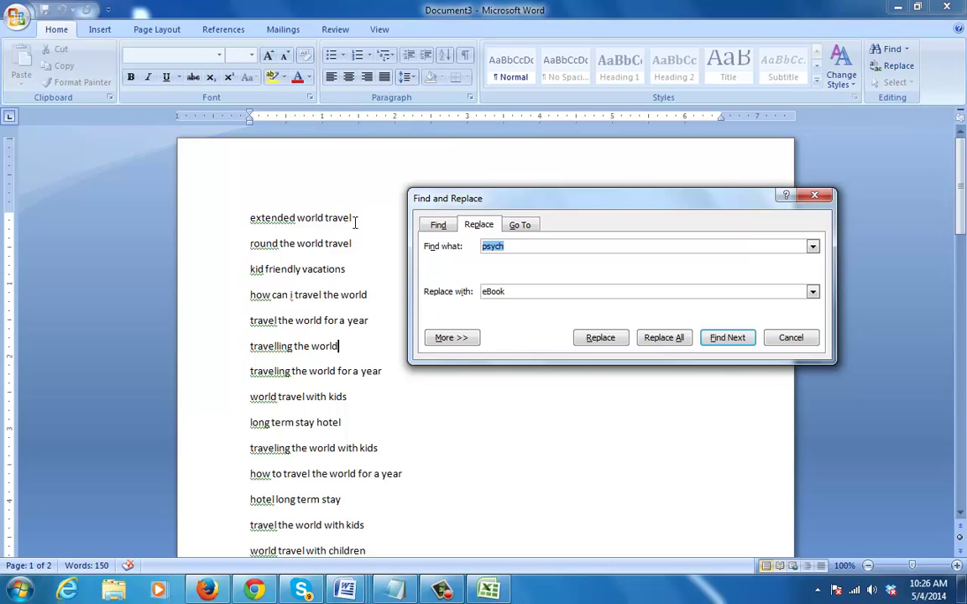
text(^)
key(BackSpace)
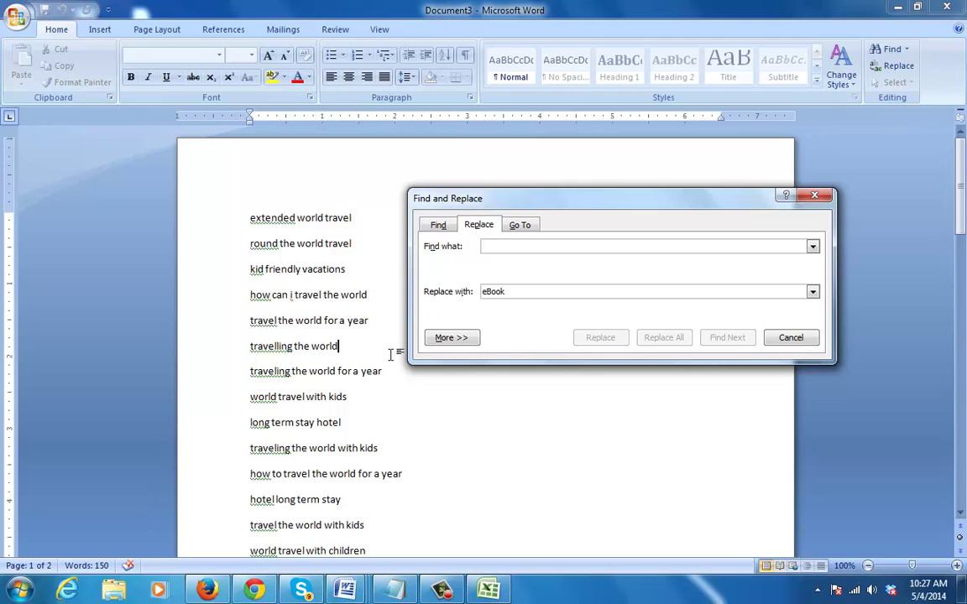
Close Find and Replace and remove a stray quote mark before 'extended'
click(814, 195)
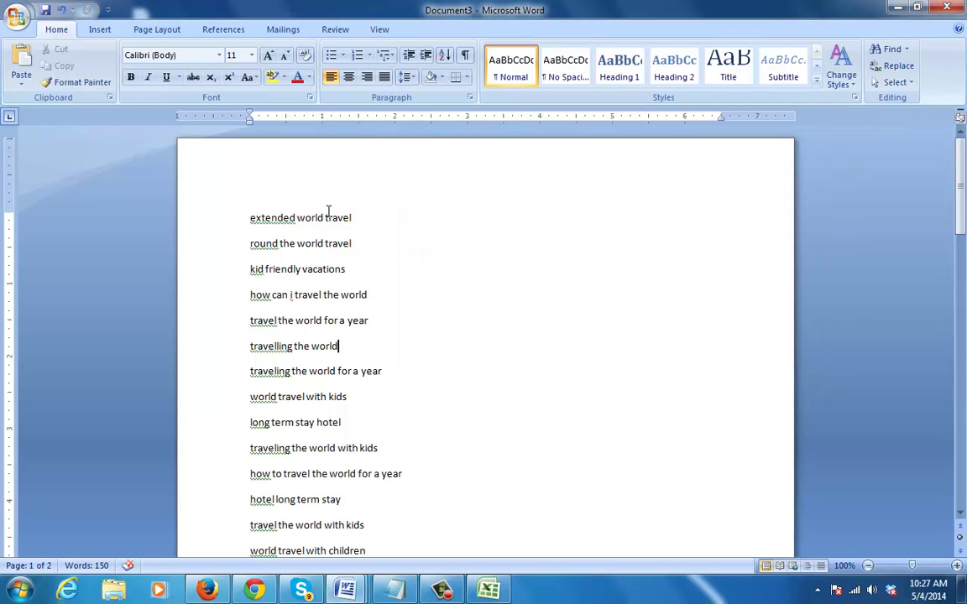
click(249, 217)
text(")
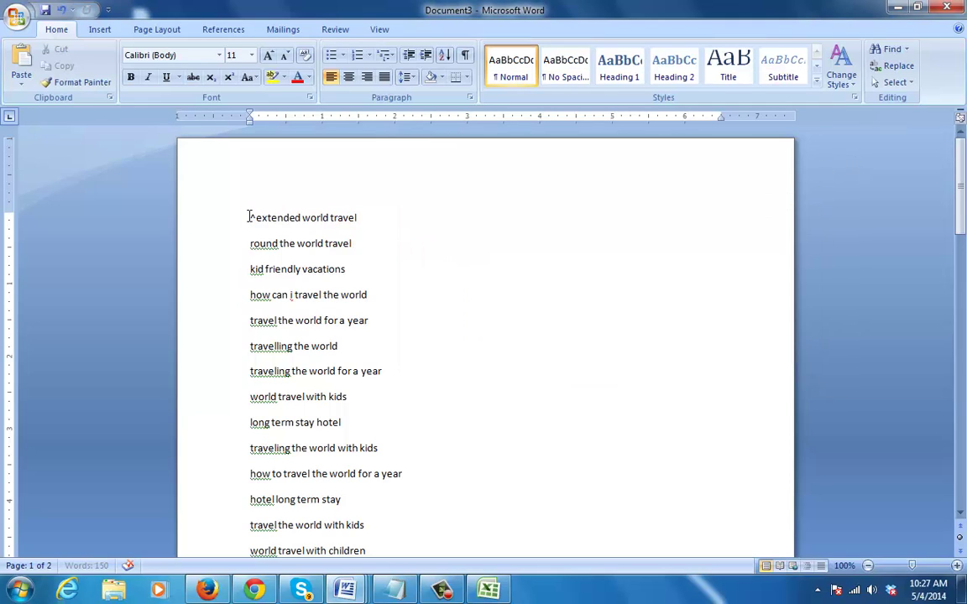
key(shift+Left)
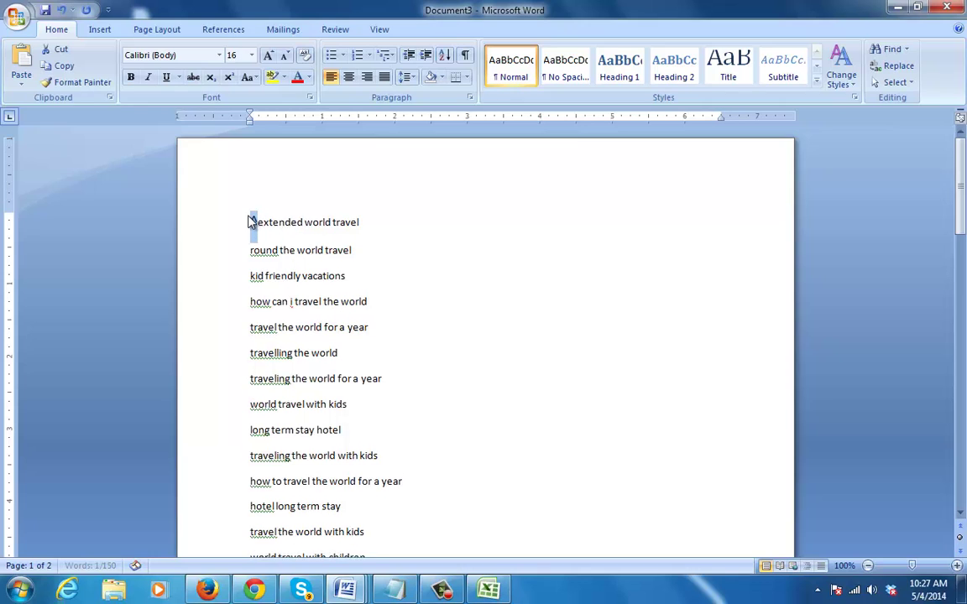
key(ctrl+shift+period)
key(ctrl+shift+period)
key(ctrl+shift+period)
key(ctrl+shift+period)
key(ctrl+shift+period)
key(ctrl+shift+period)
key(ctrl+shift+period)
key(ctrl+shift+period)
key(ctrl+shift+period)
key(ctrl+shift+period)
key(ctrl+shift+period)
key(ctrl+shift+period)
key(ctrl+shift+period)
key(ctrl+shift+period)
key(ctrl+shift+period)
key(ctrl+shift+period)
key(ctrl+shift+period)
key(ctrl+shift+period)
key(ctrl+shift+period)
key(ctrl+shift+period)
key(ctrl+shift+period)
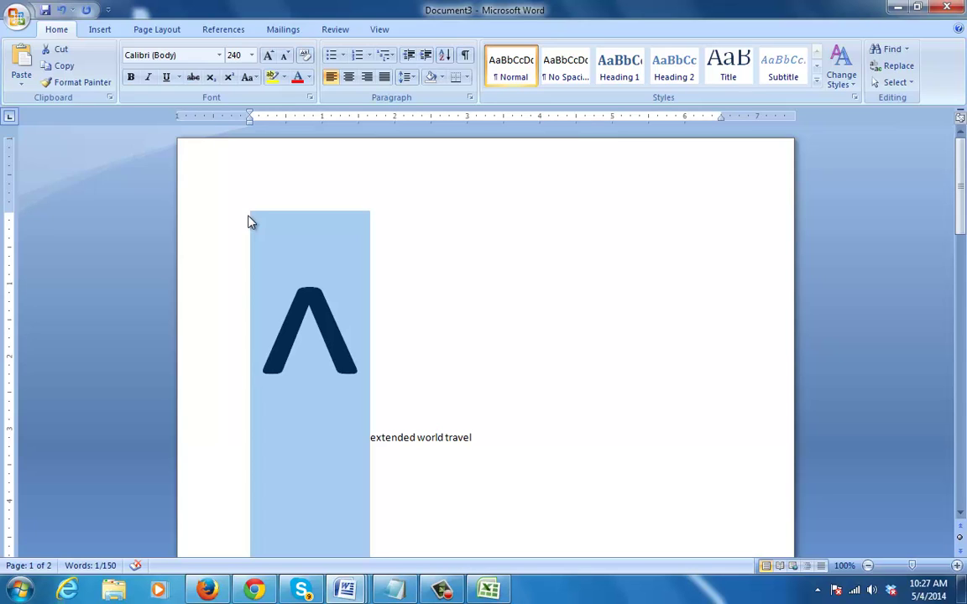
key(Delete)
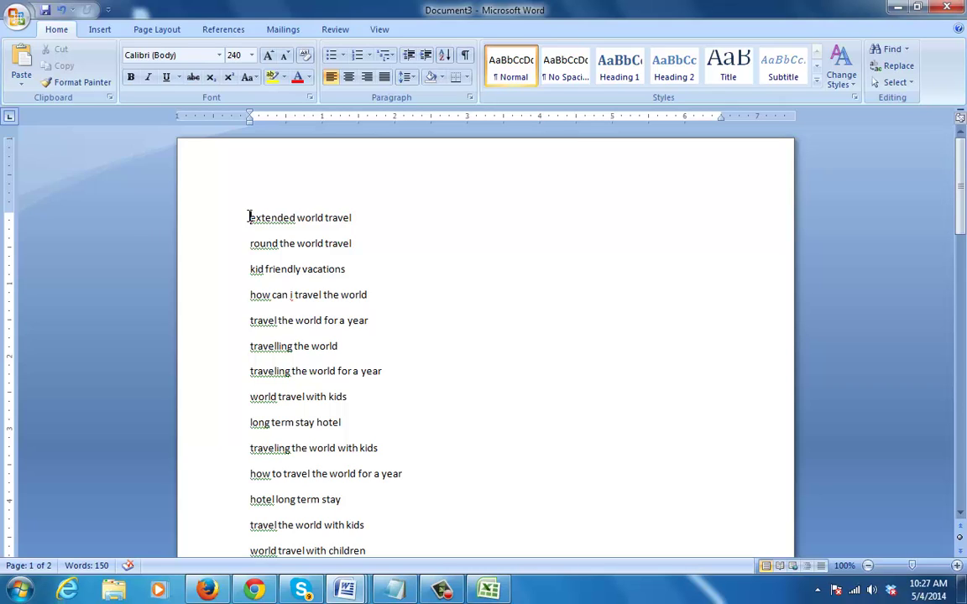
Replace all paragraph marks (^p) with commas, making 30 replacements
click(895, 68)
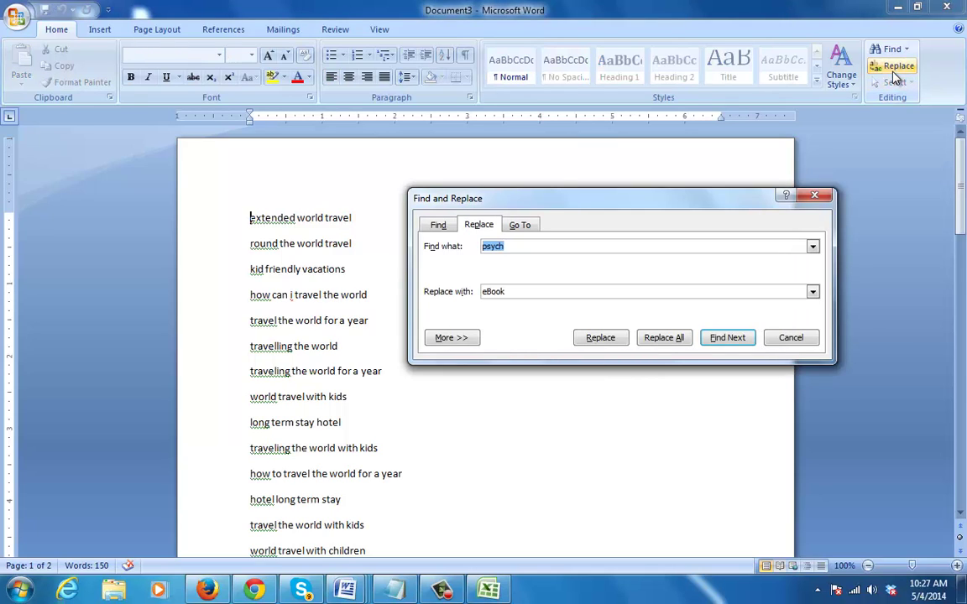
text(^)
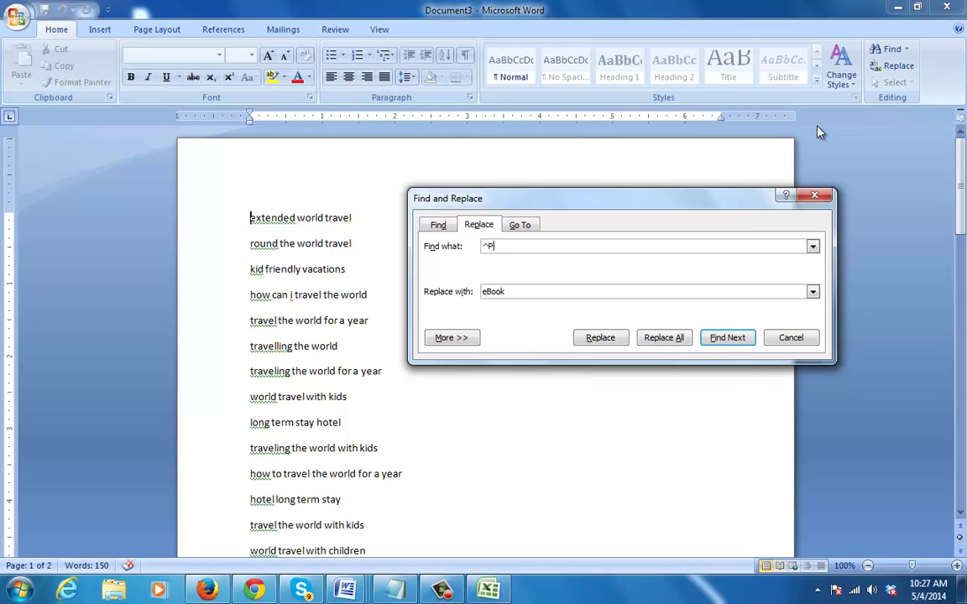
text(p)
click(357, 219)
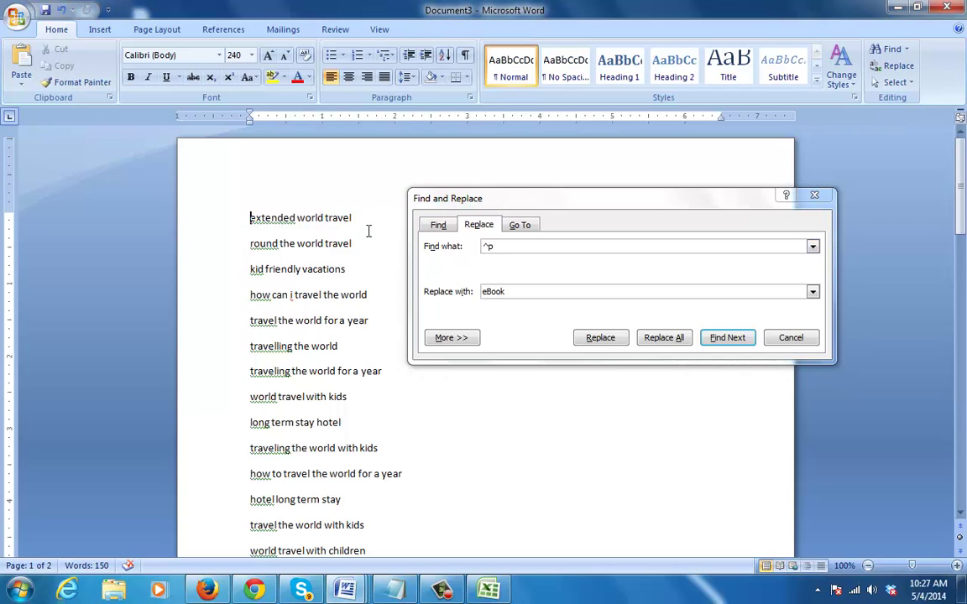
click(522, 290)
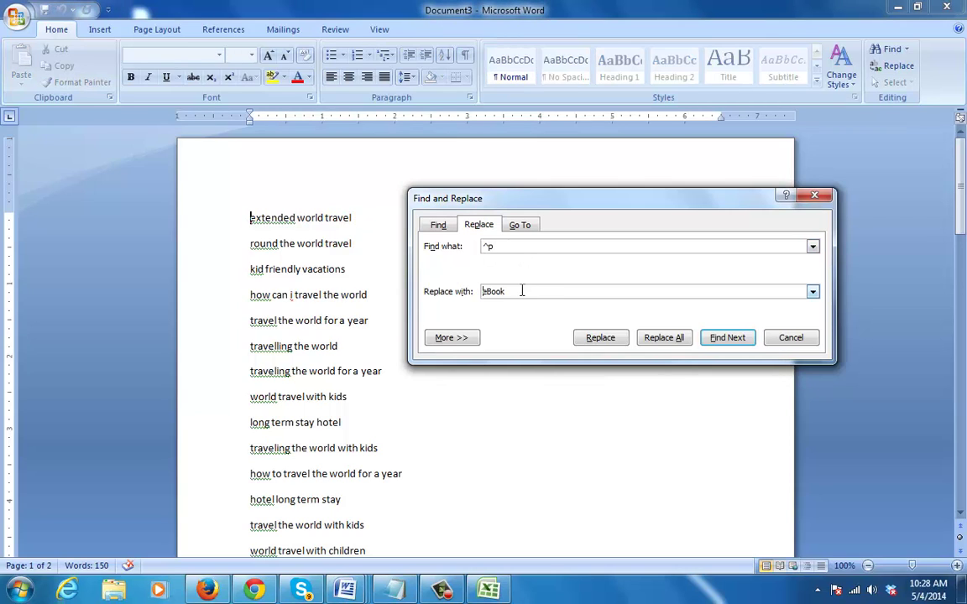
drag(549, 290, 343, 289)
text(,)
click(503, 247)
click(667, 340)
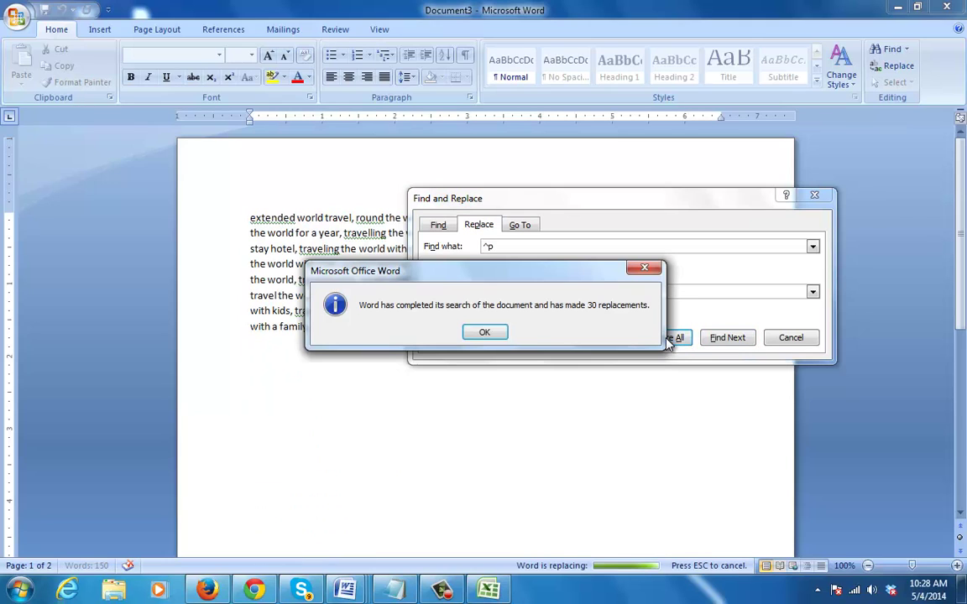
click(484, 333)
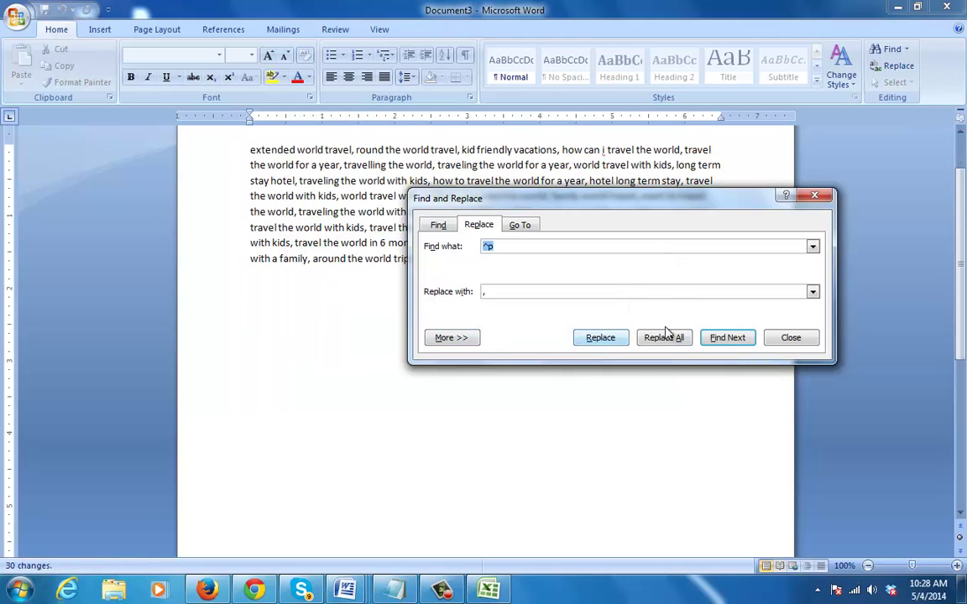
click(790, 338)
scroll(964, 276, up, 2)
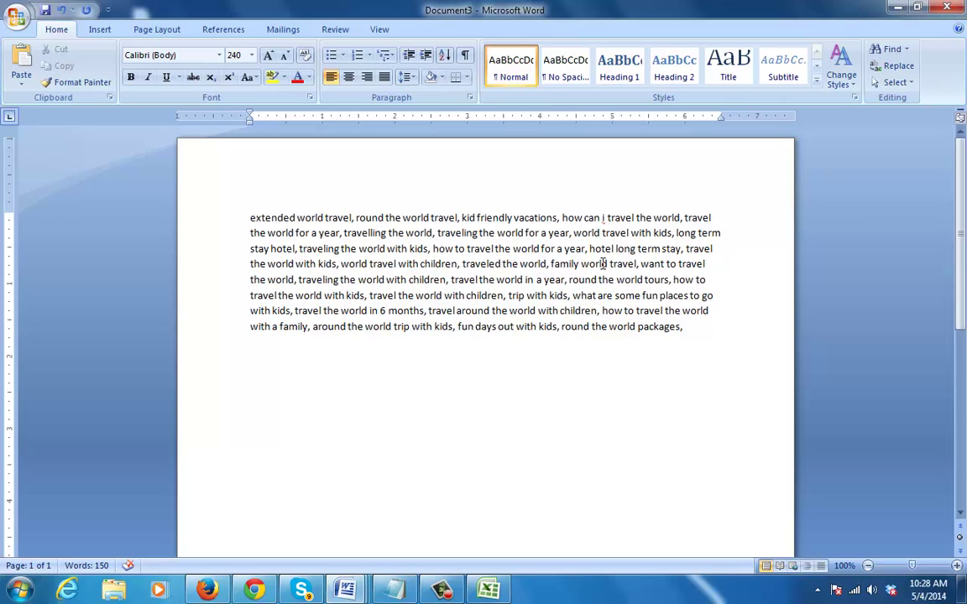
Copy the phrase 'extended world travel' from the keyword list
click(688, 334)
drag(351, 216, 253, 228)
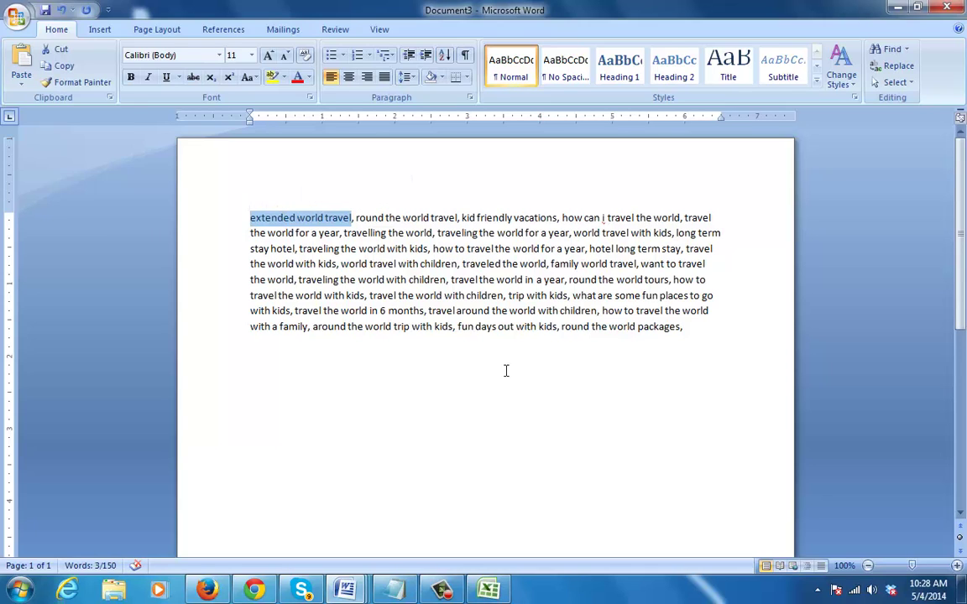
right_click(339, 217)
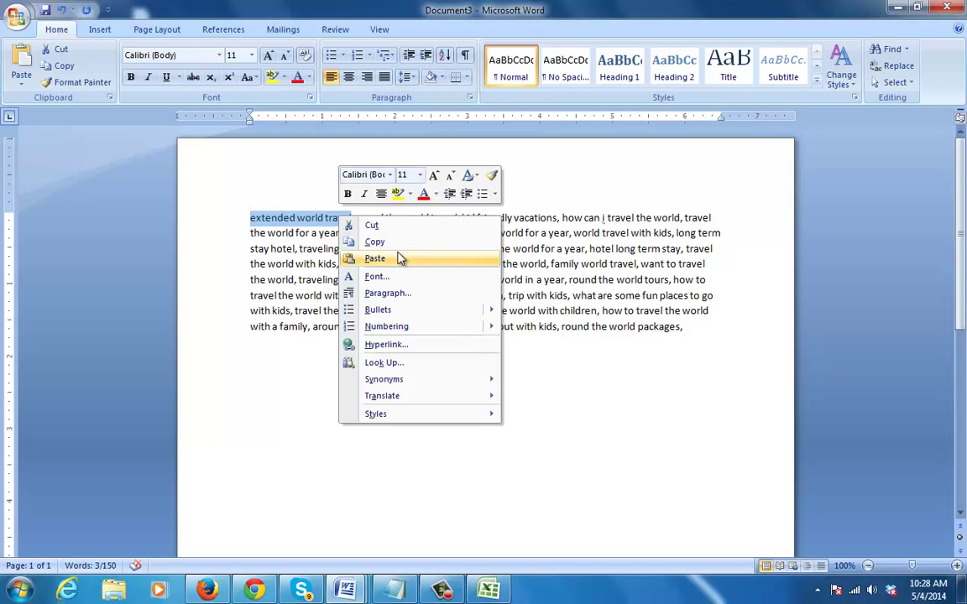
click(393, 250)
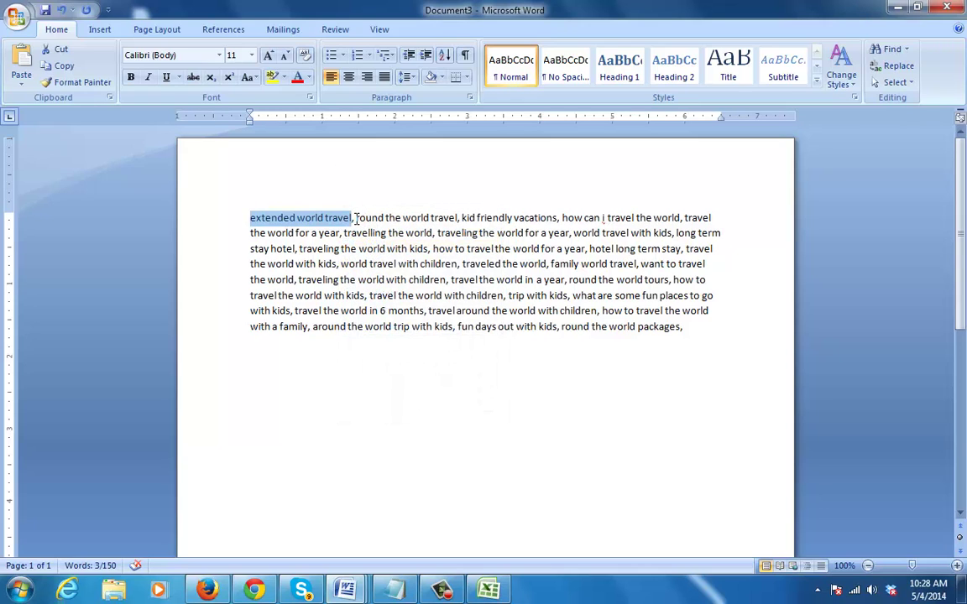
Add 'extended world travel' pdf, download, ebook, book and review keywords before 'round'
click(355, 218)
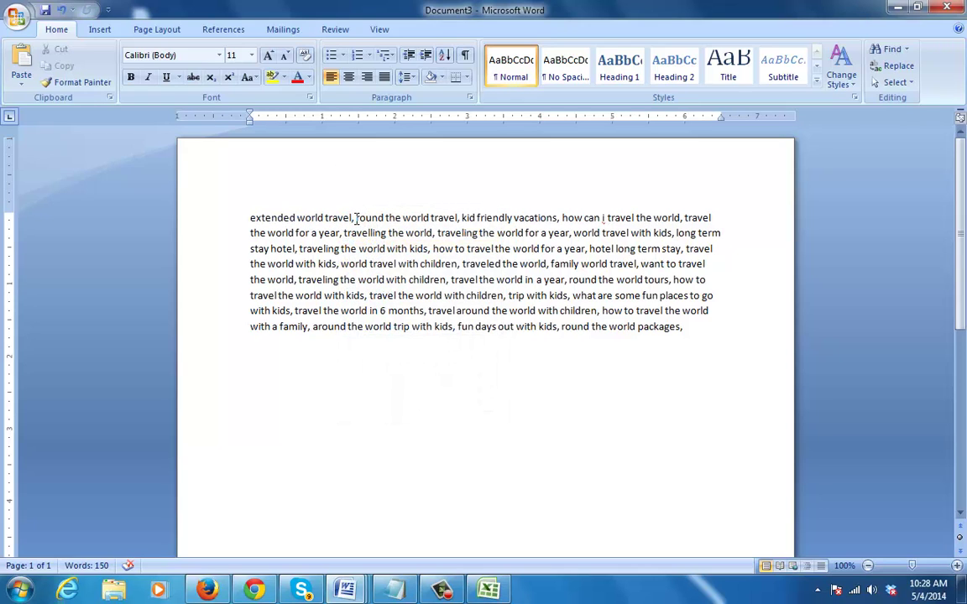
key(ctrl+v)
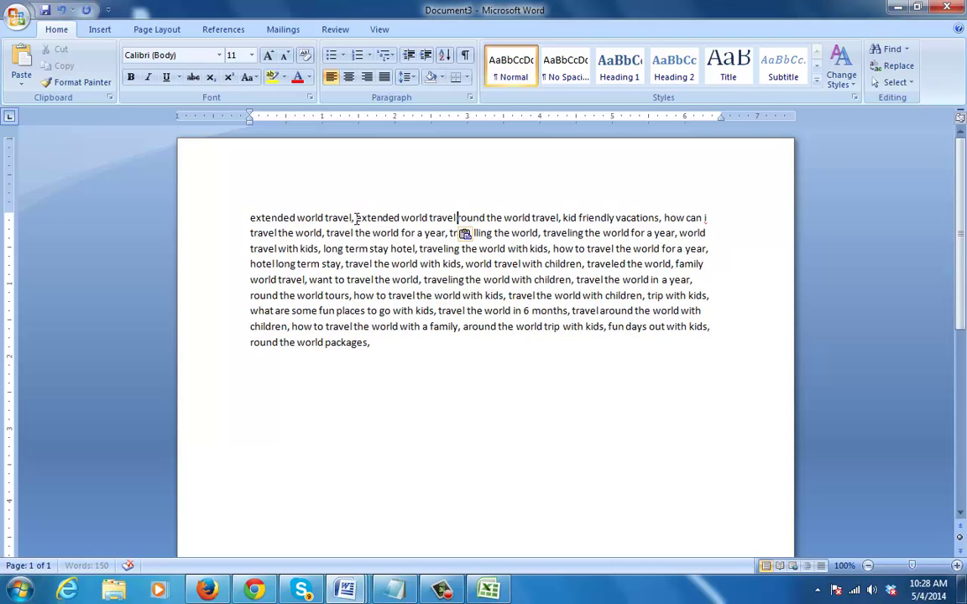
text(pdf,)
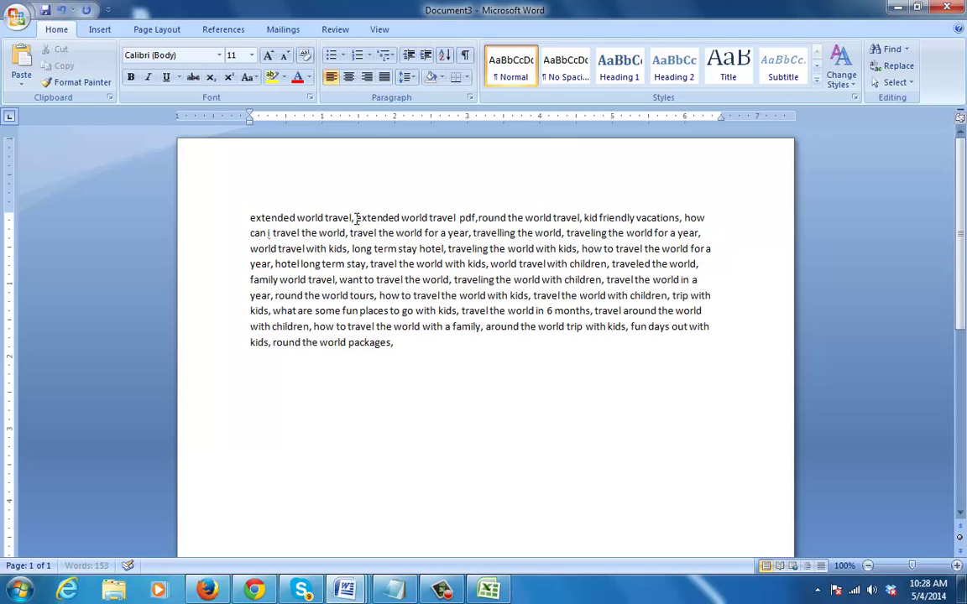
key(ctrl+v)
text(download,)
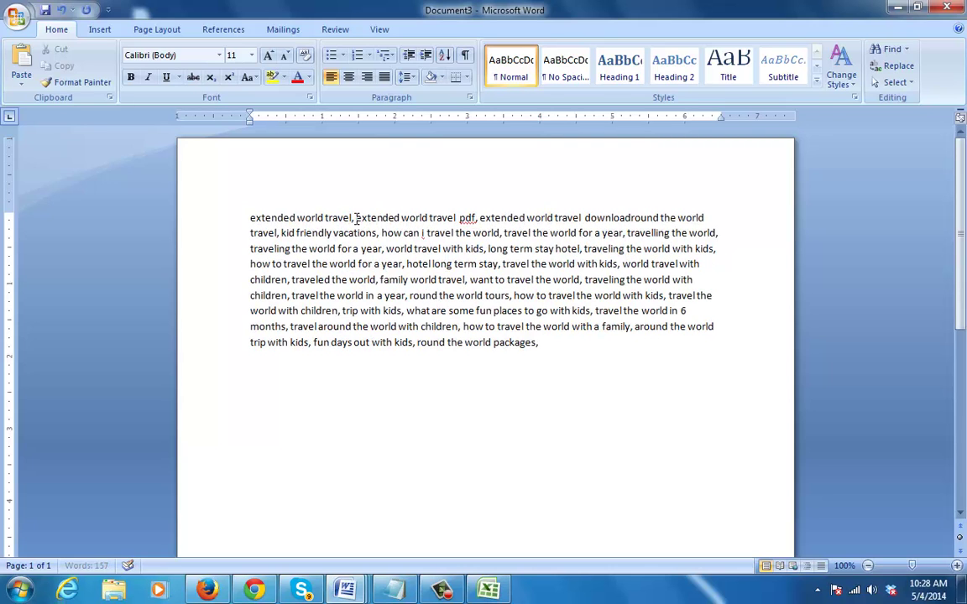
key(ctrl+v)
text(ebook,)
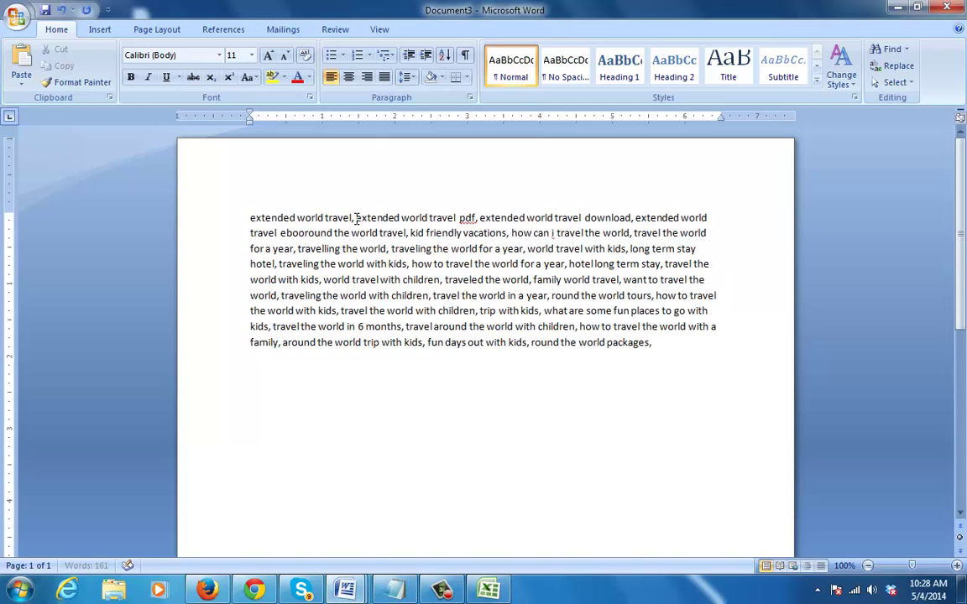
key(ctrl+v)
text(book,)
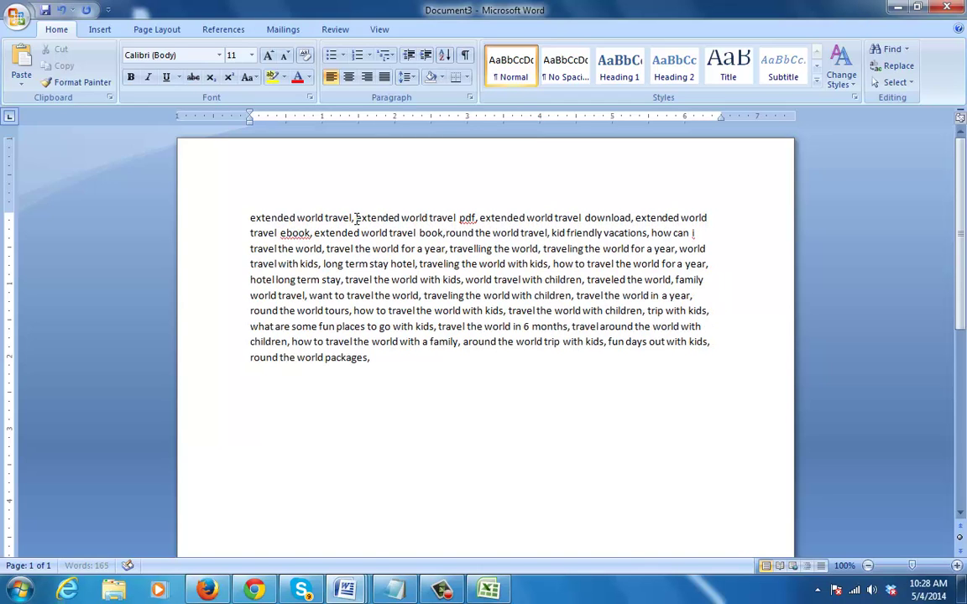
key(ctrl+v)
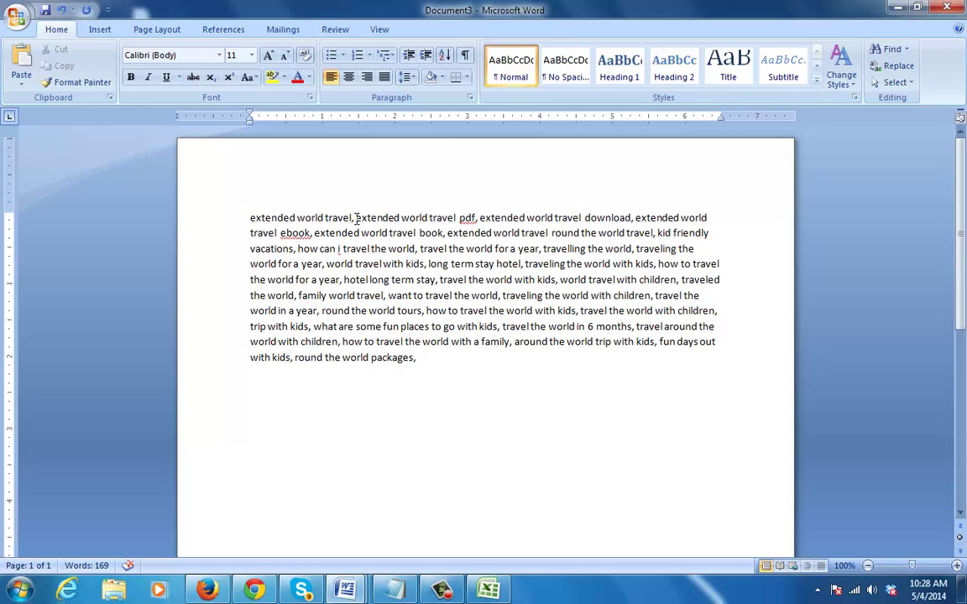
text(review,r)
Add 'extended world travel' guide, scam and testimonial keywords to the list
key(ctrl+v)
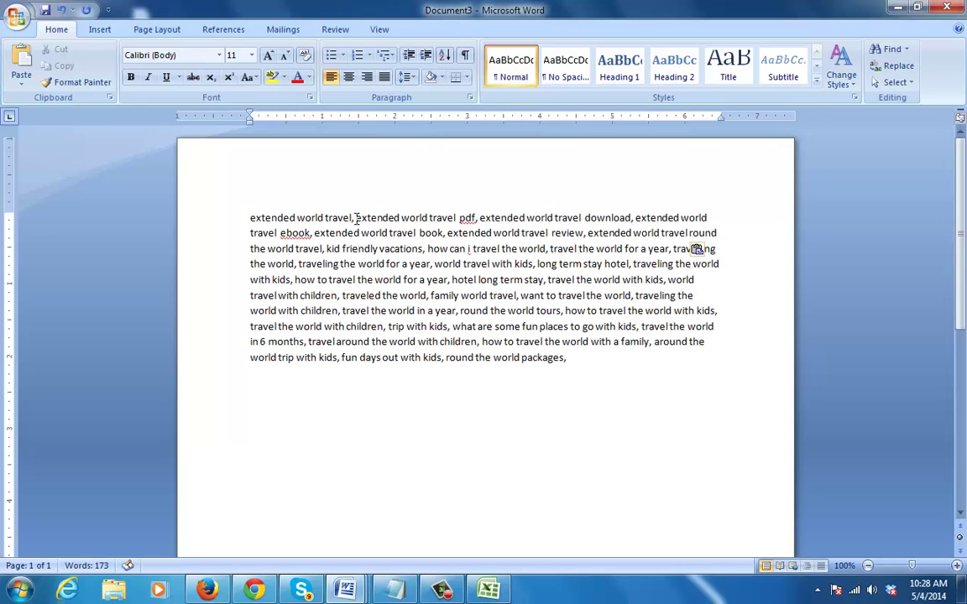
text(guide,)
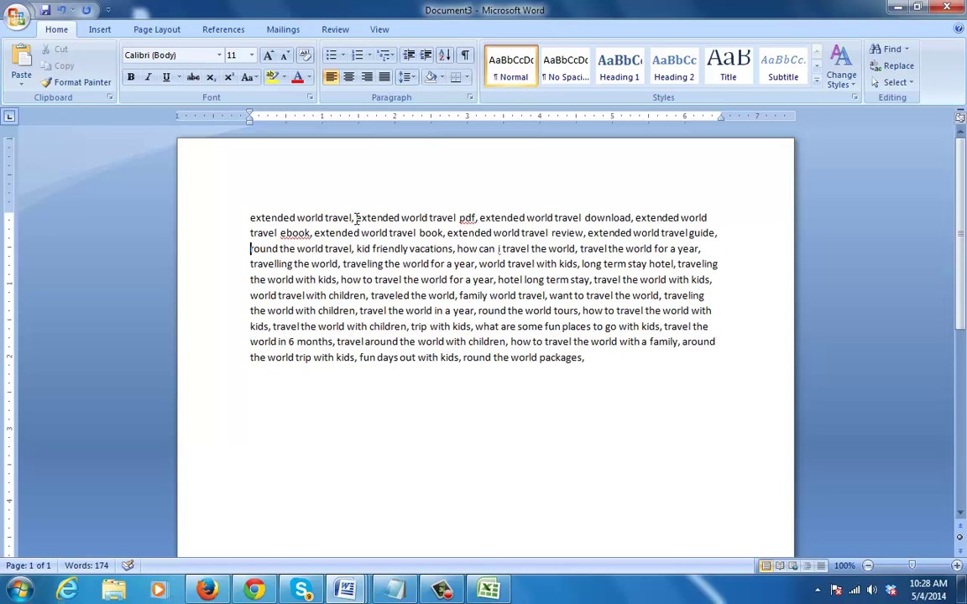
key(ctrl+v)
text(scam,)
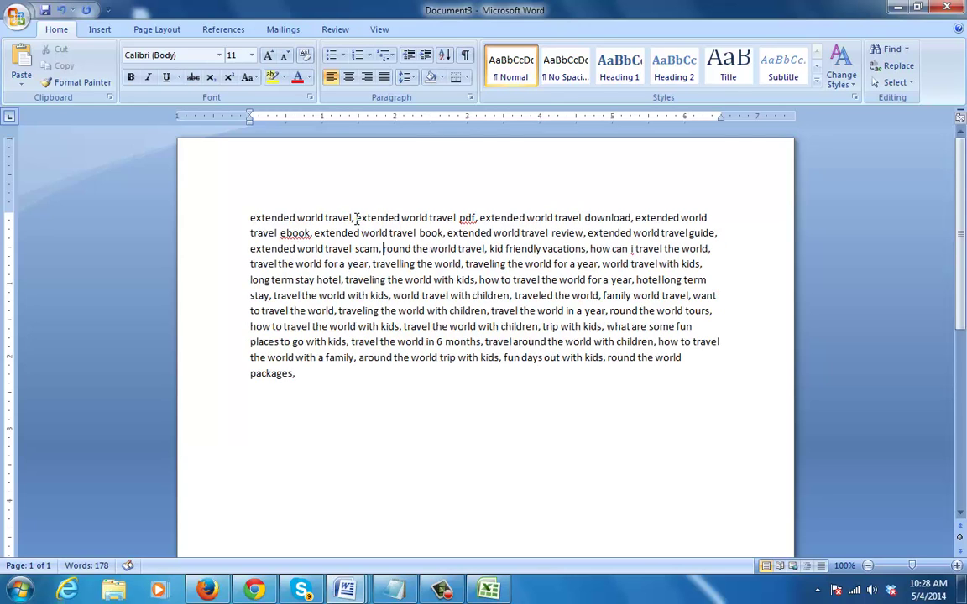
key(ctrl+v)
text(testimoni)
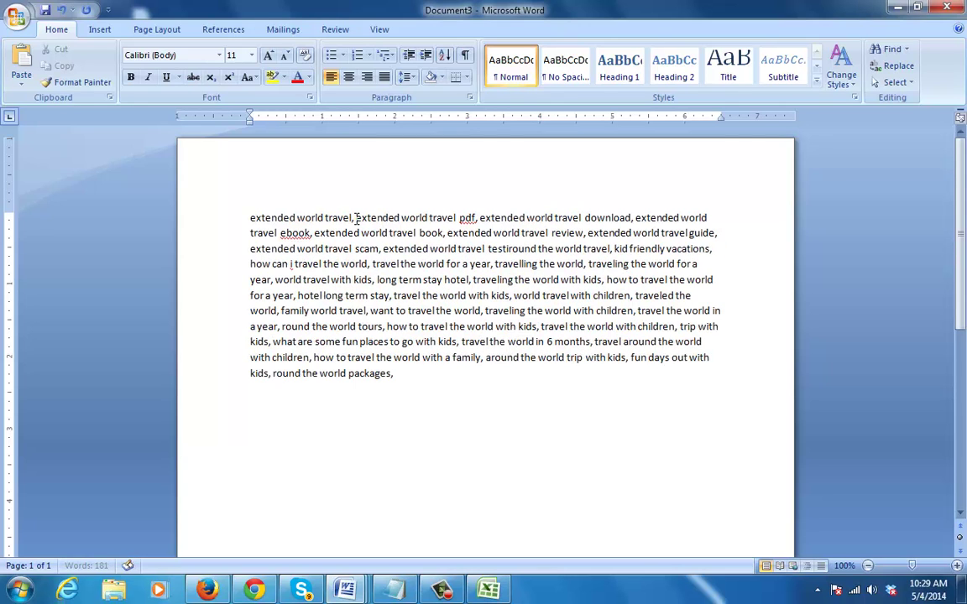
text(al,)
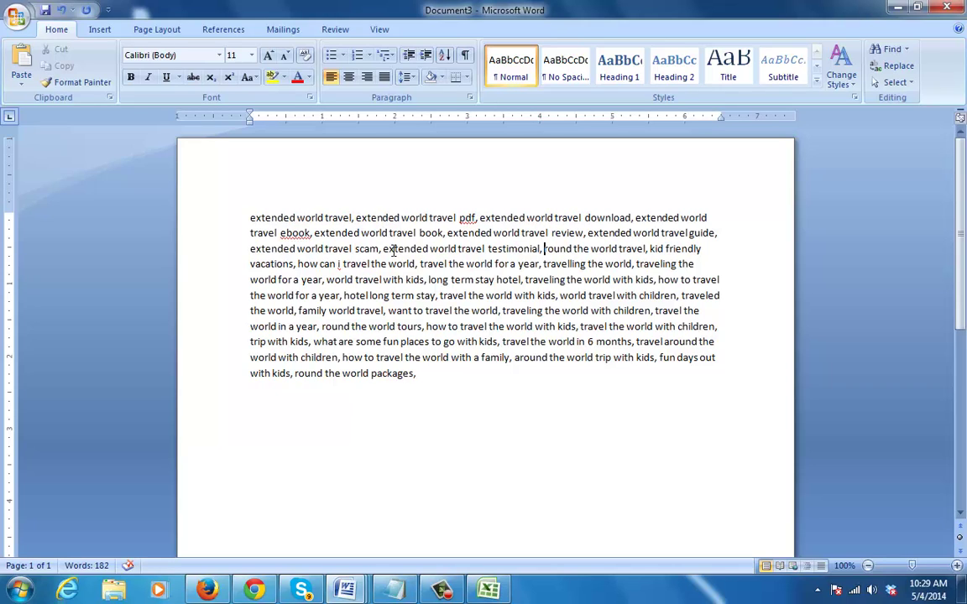
click(427, 373)
Select the entire keyword list in Word, then dismiss the context menu
drag(427, 373, 231, 164)
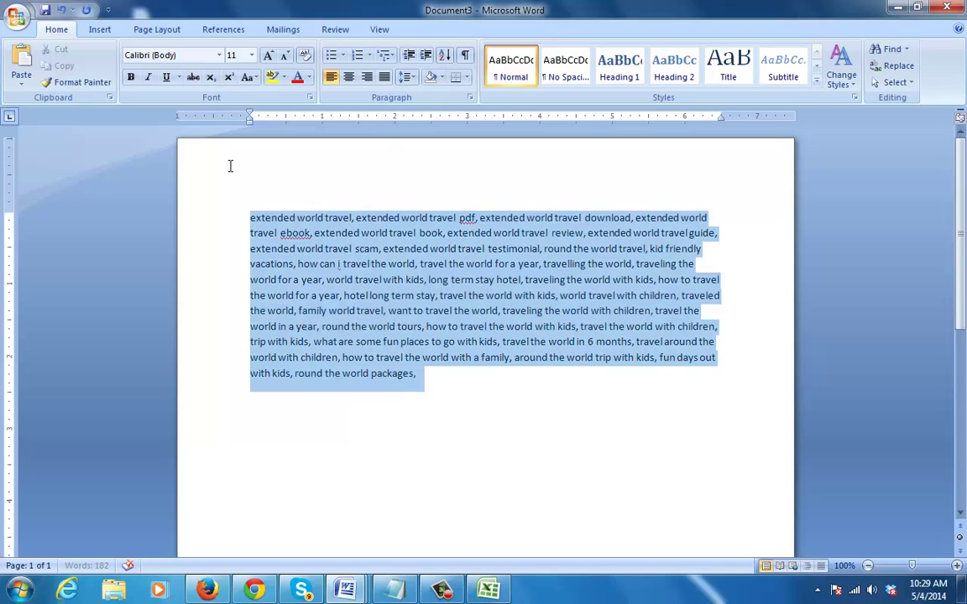
right_click(495, 275)
key(Escape)
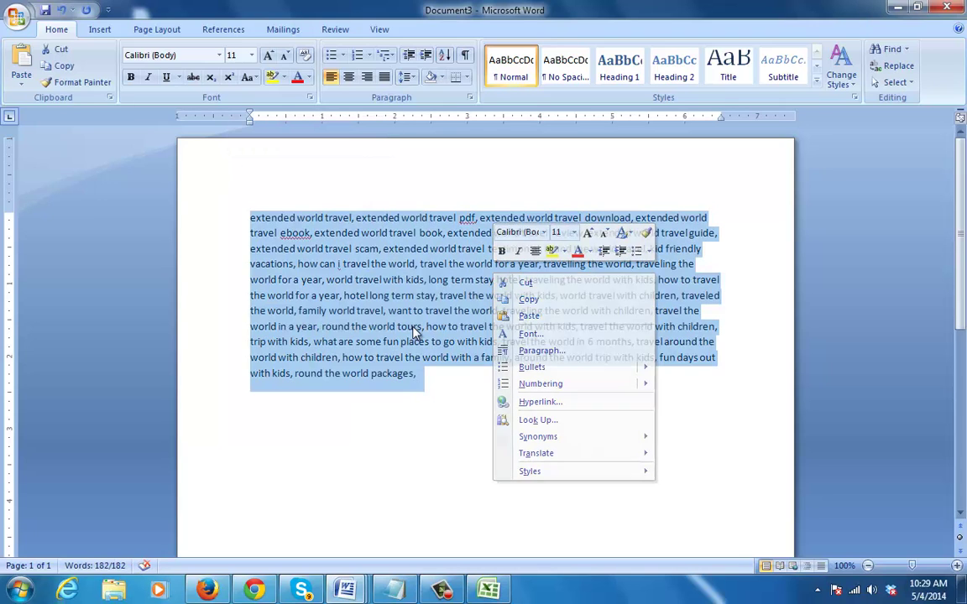
Return to the Add New Post tab and select the authors' names in the SEO description
click(209, 590)
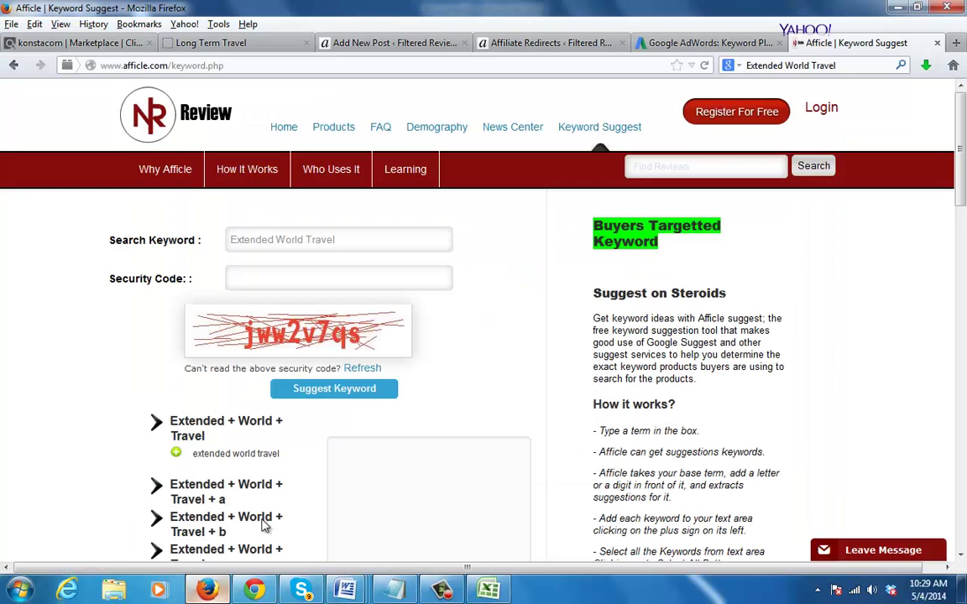
click(210, 44)
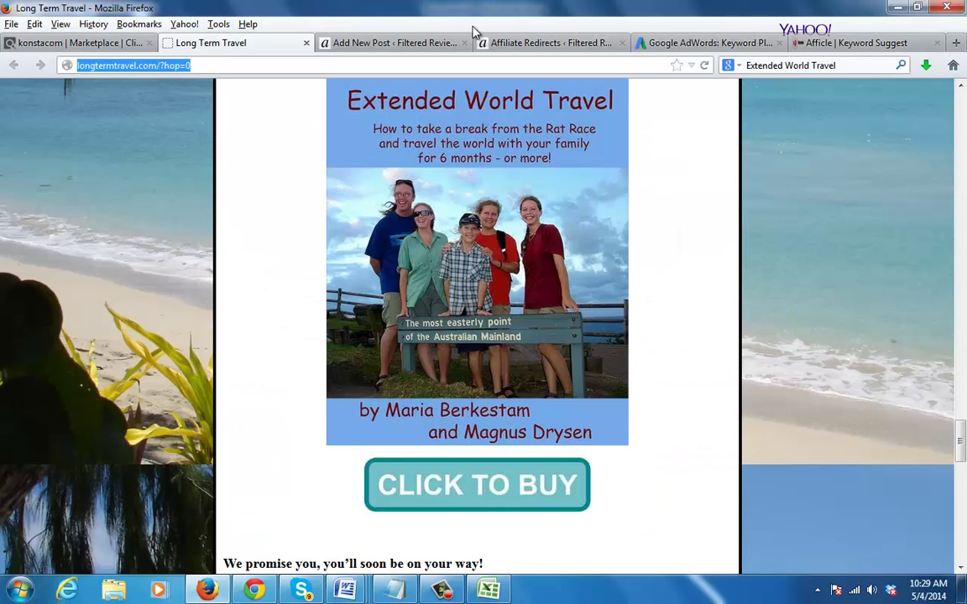
click(347, 41)
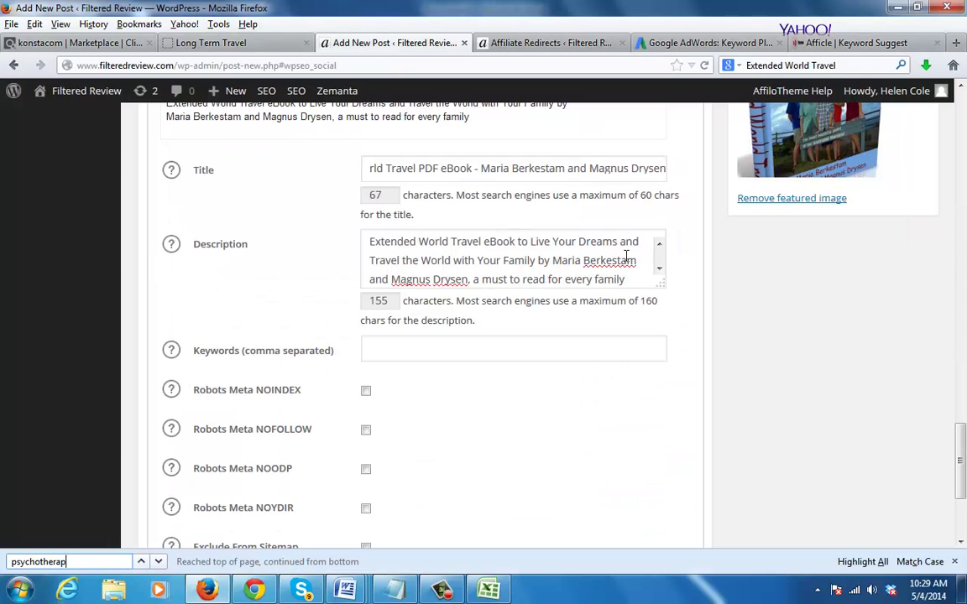
click(541, 260)
drag(552, 261, 470, 280)
key(ctrl+c)
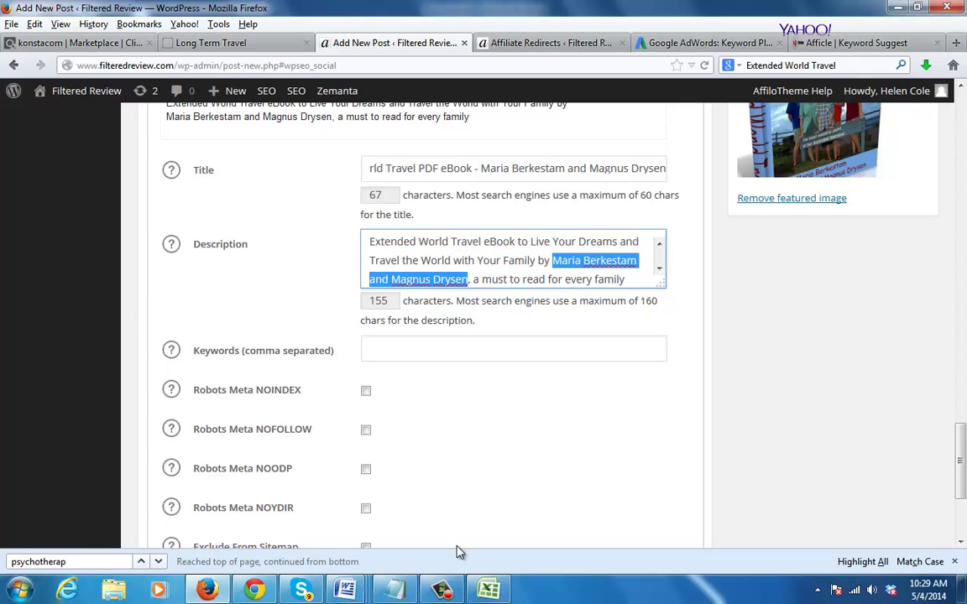
click(345, 590)
Append the authors' names after the last keyword, separated by a comma instead of 'and'
click(484, 526)
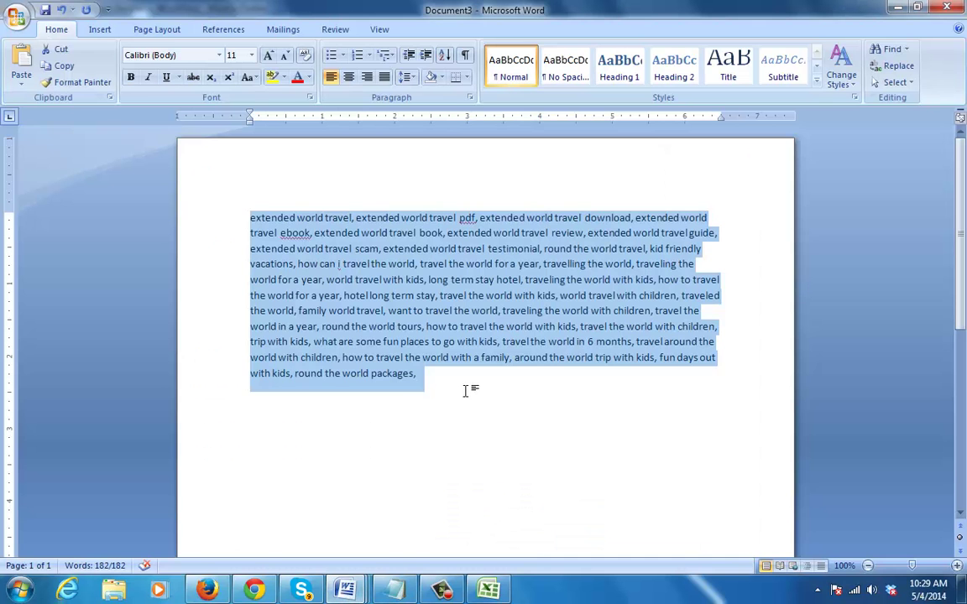
click(462, 392)
key(ctrl+v)
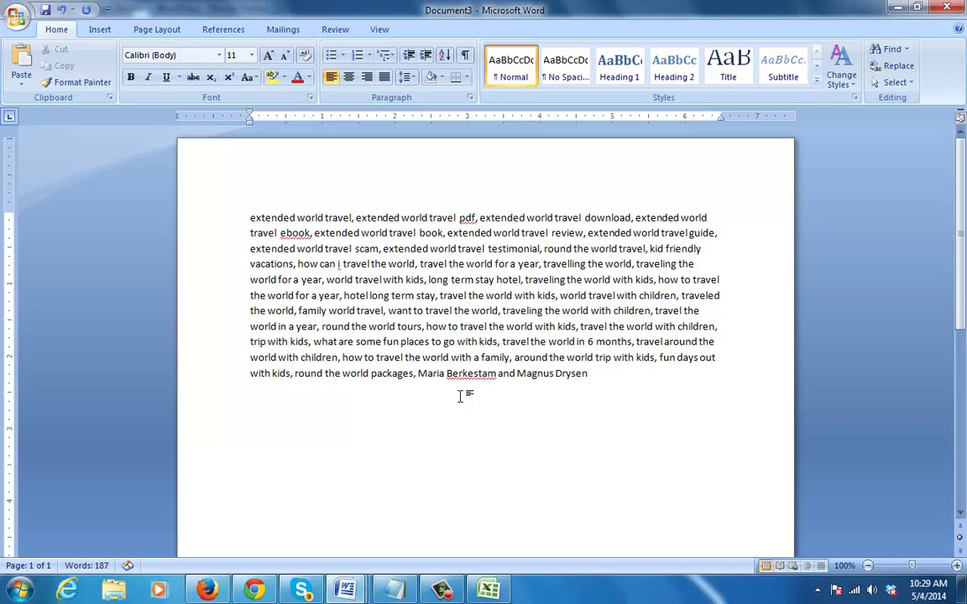
click(517, 374)
key(BackSpace)
key(BackSpace)
key(BackSpace)
key(BackSpace)
key(BackSpace)
text(,)
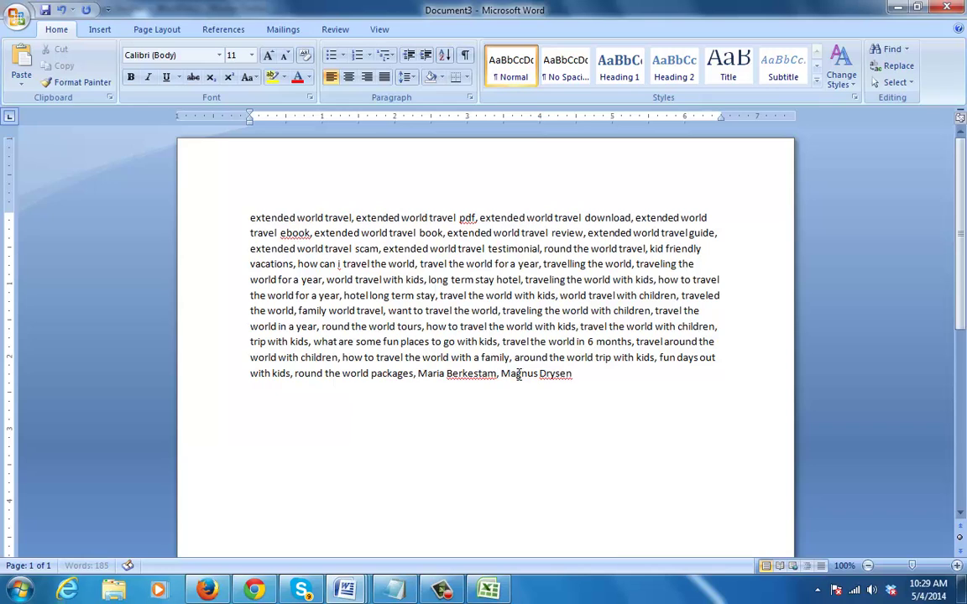
Select and copy the whole 186-word keyword list
key(ctrl+a)
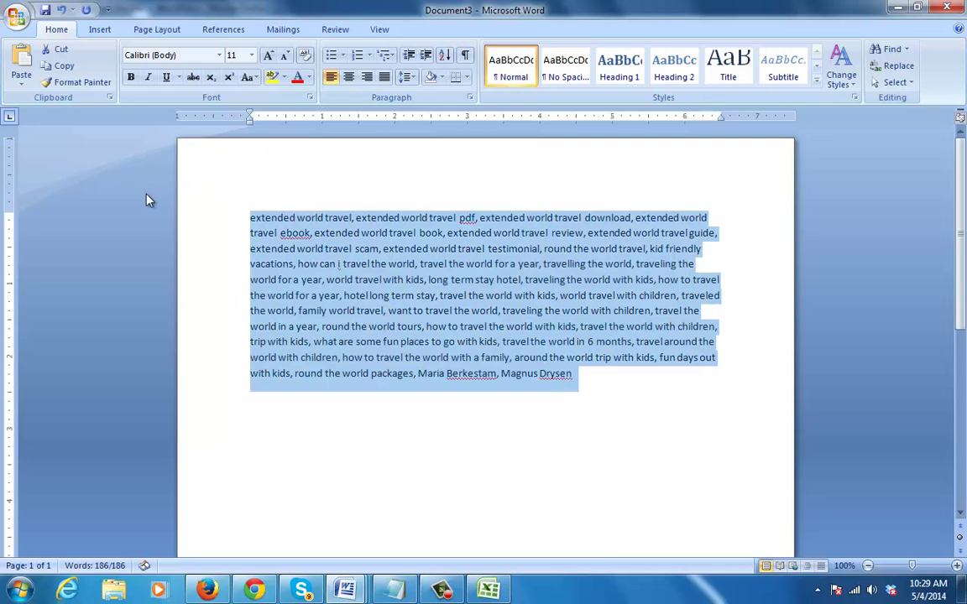
key(alt+Tab)
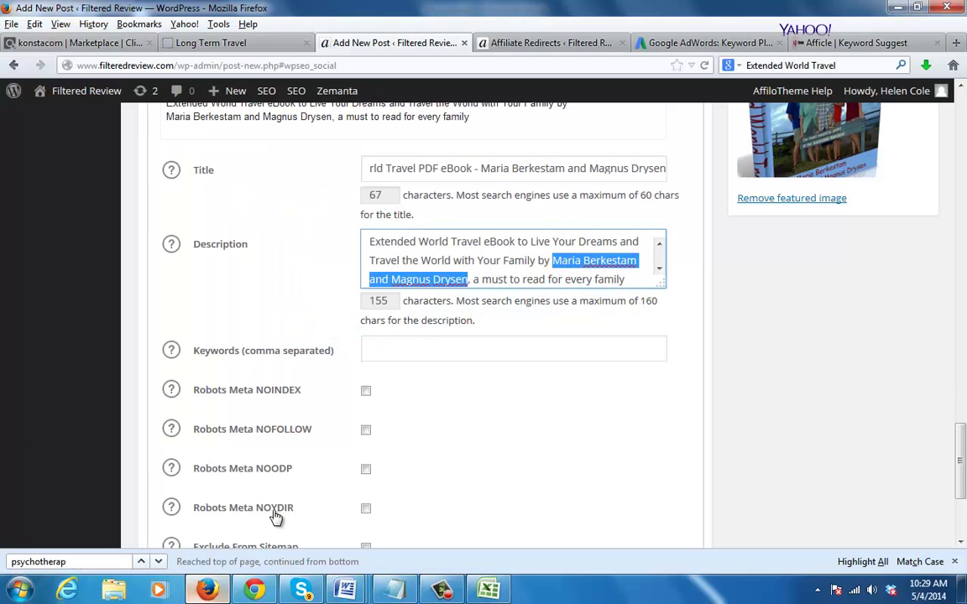
mouse_move(352, 594)
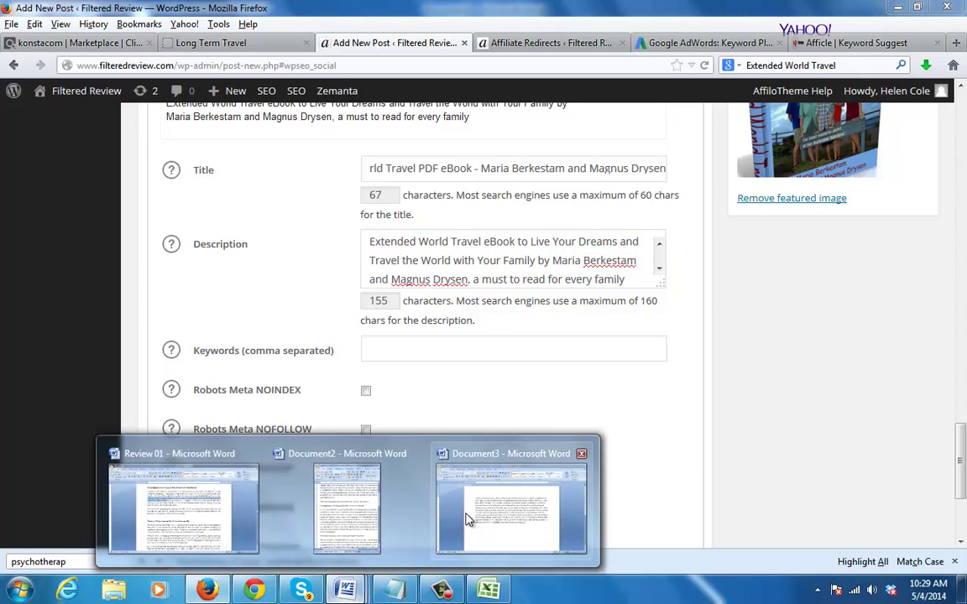
click(469, 453)
right_click(471, 347)
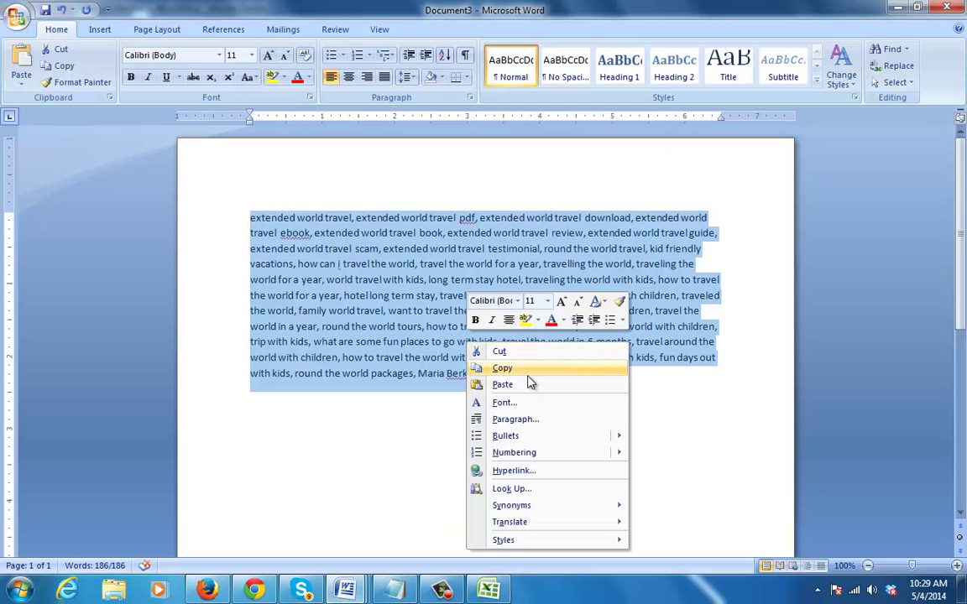
click(501, 367)
key(alt+Tab)
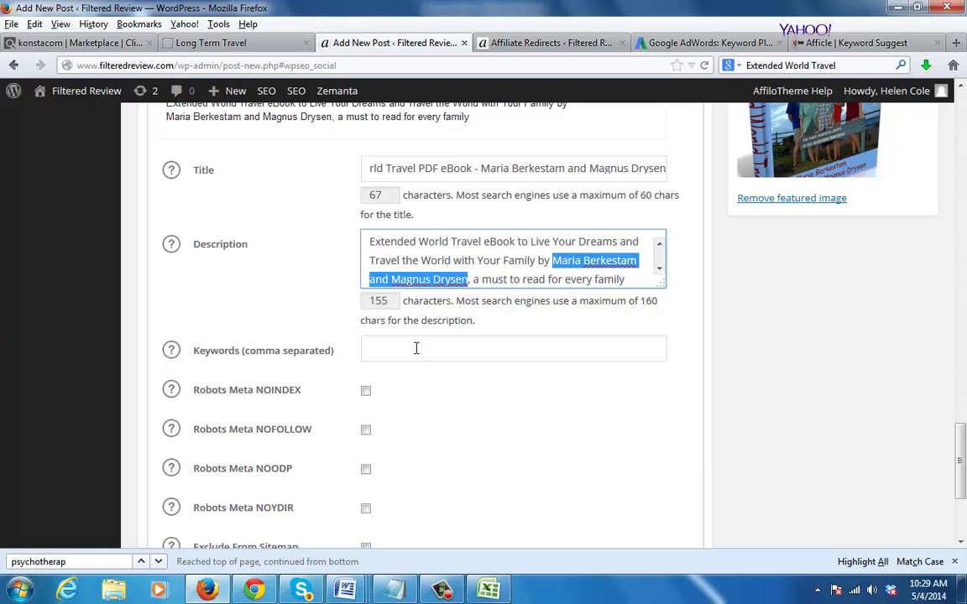
Paste the full keyword list into the All in One SEO Pack Keywords (comma separated) field
click(527, 422)
mouse_move(957, 464)
mouse_down()
mouse_move(961, 417)
mouse_move(963, 451)
mouse_up()
click(449, 439)
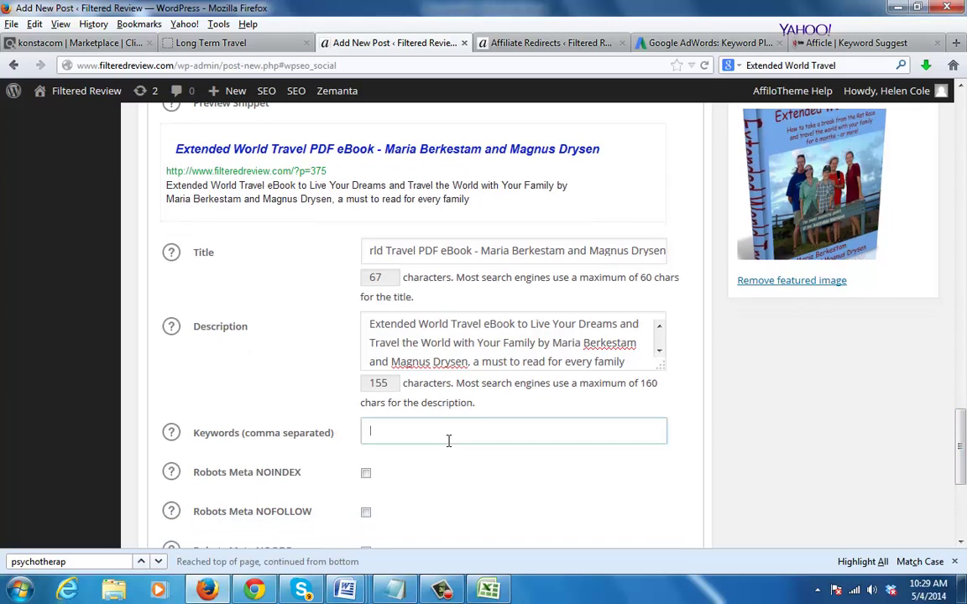
right_click(471, 439)
click(486, 333)
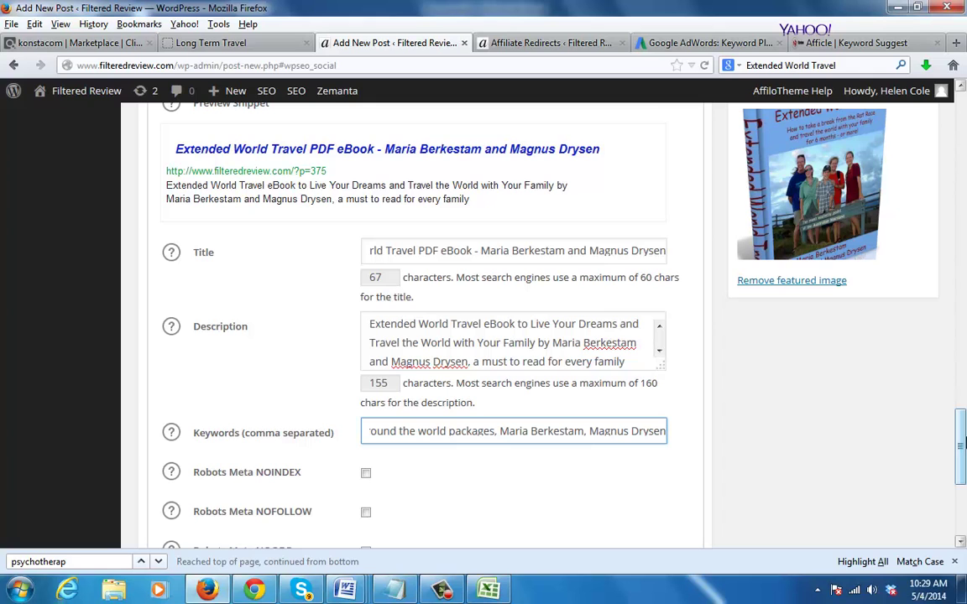
drag(962, 451, 964, 232)
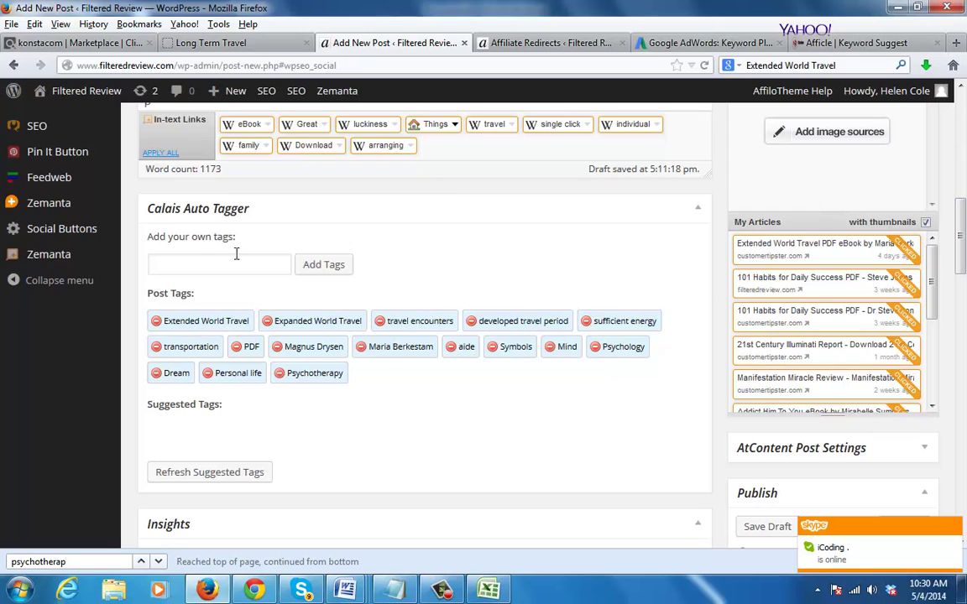
Paste the keyword list into Calais's own-tags box, add them as tags, and publish the post
click(193, 264)
text(Maria Berkestam, Magnus Drysen)
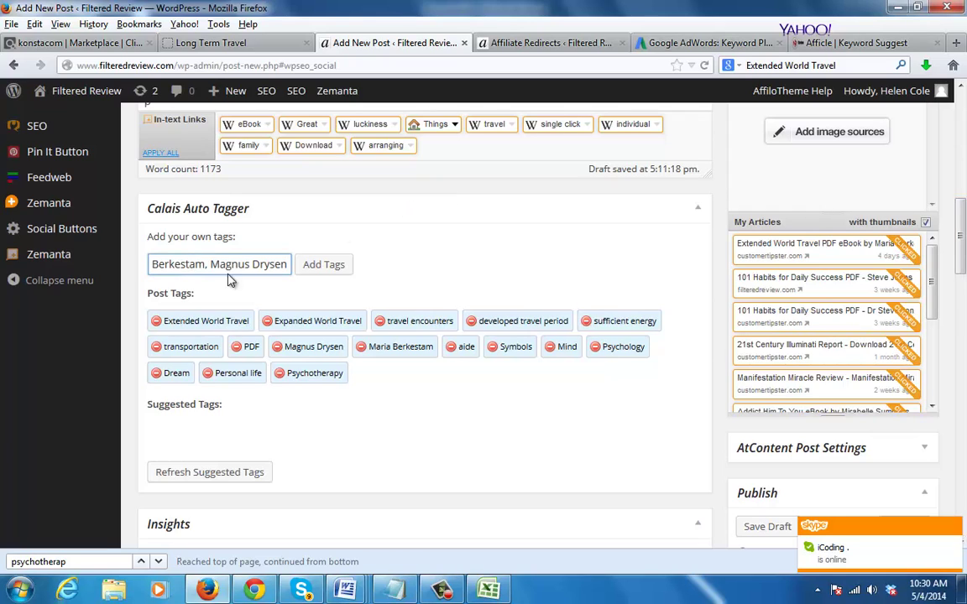
click(315, 267)
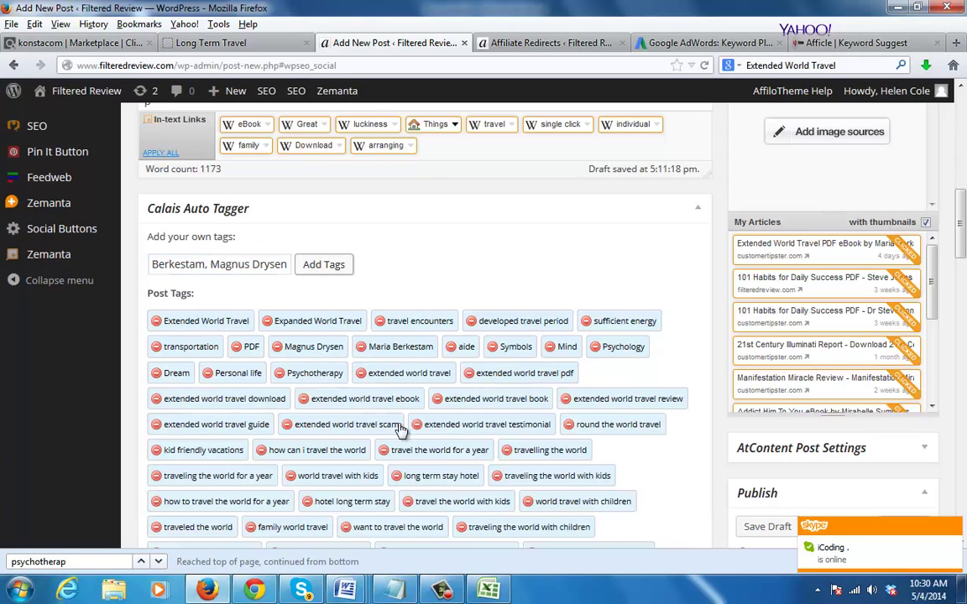
drag(963, 243, 965, 314)
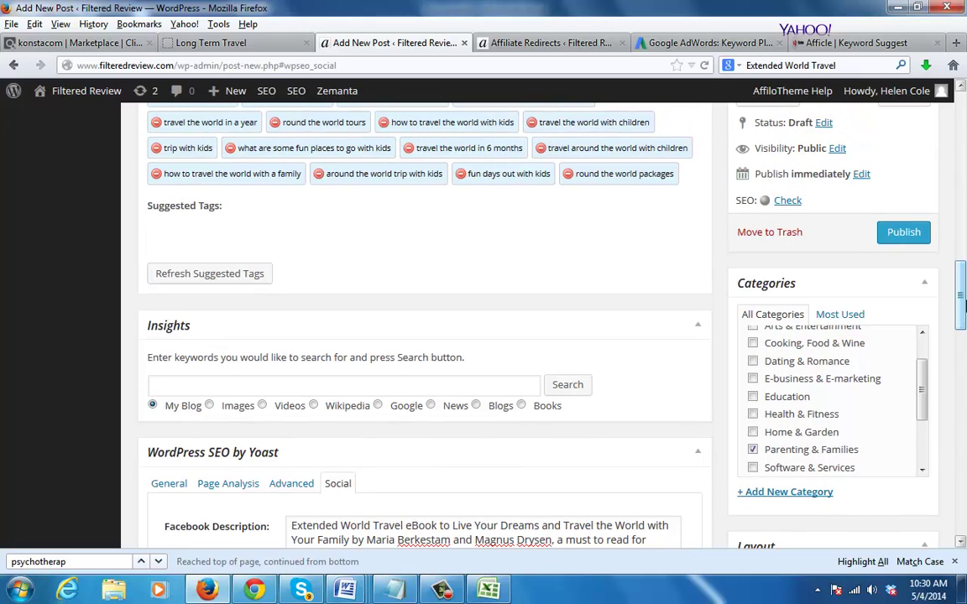
click(904, 235)
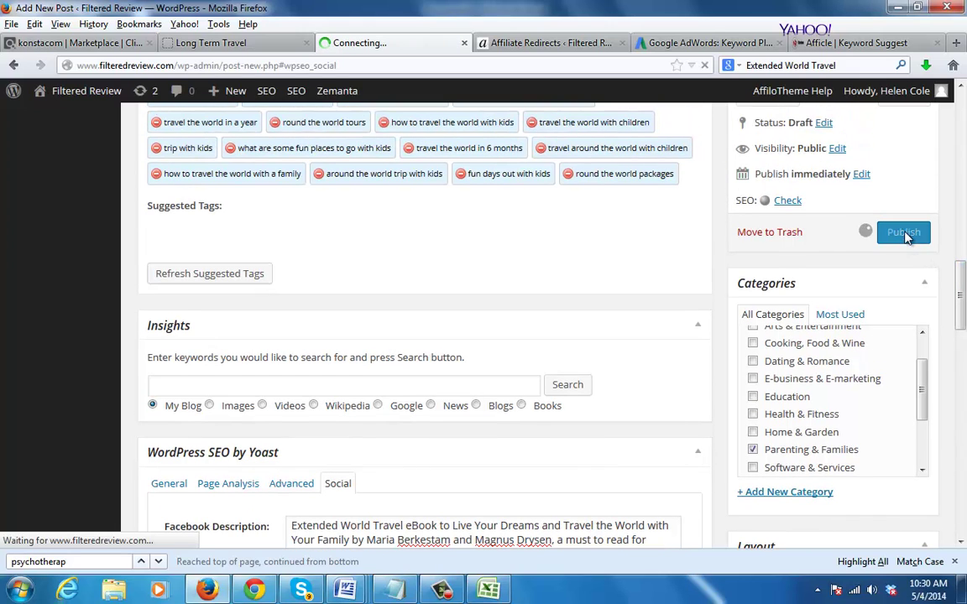
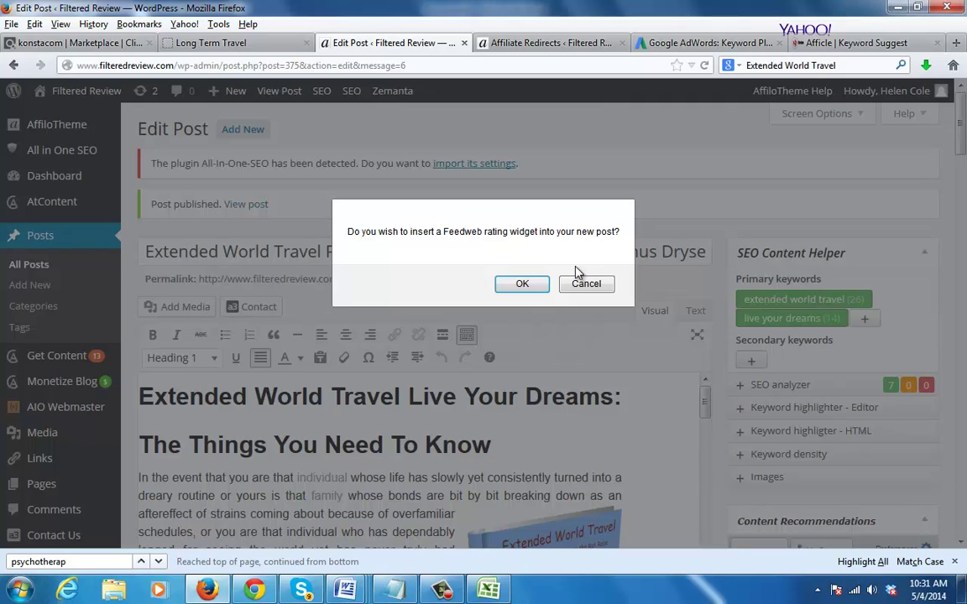
Accept the Feedweb rating widget and opt to publish in the Feedweb Readers Community Portal
click(521, 284)
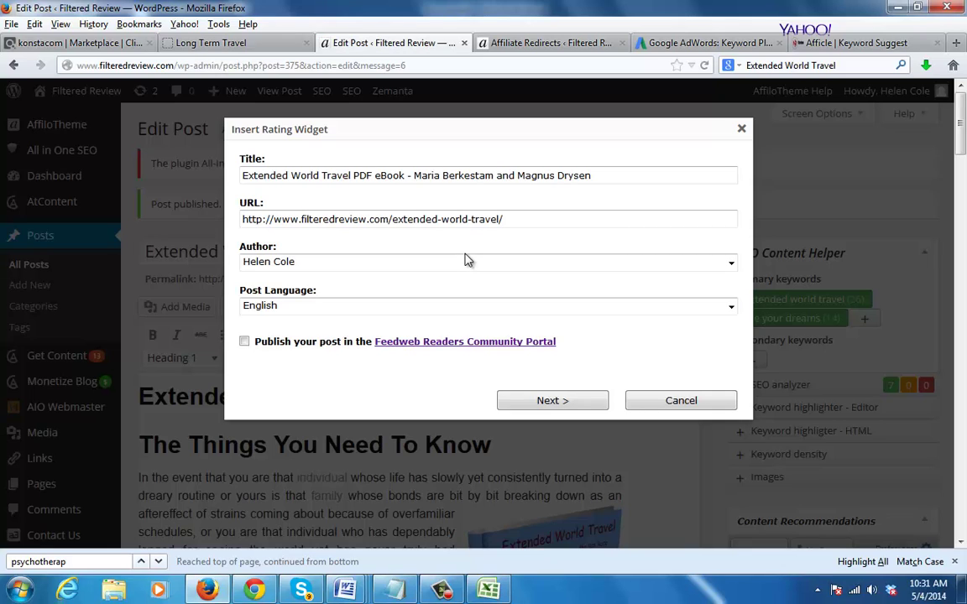
click(289, 343)
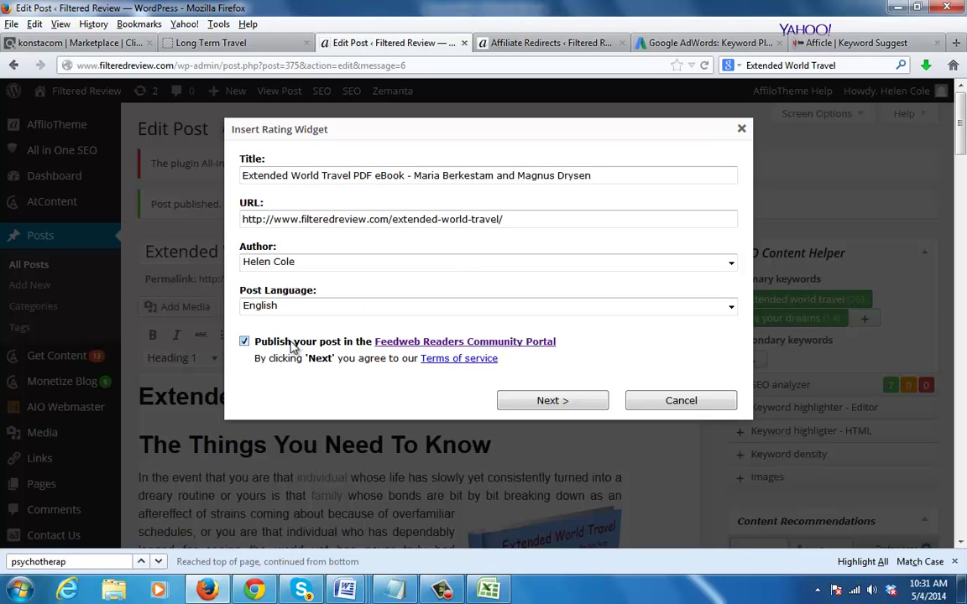
click(550, 401)
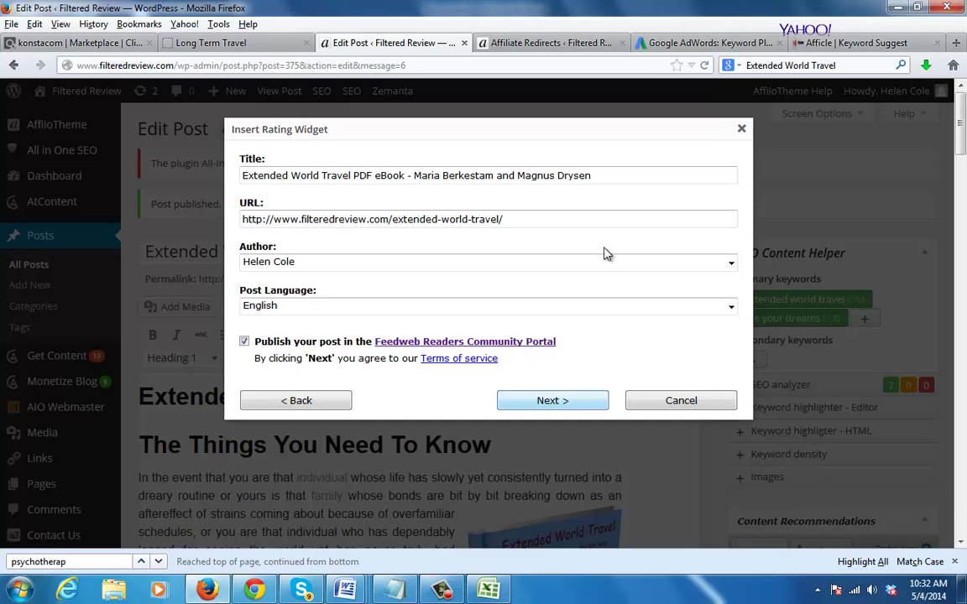
Close the Affiliate Redirects, Keyword Planner and Afficle Keyword Suggest browser tabs
click(544, 53)
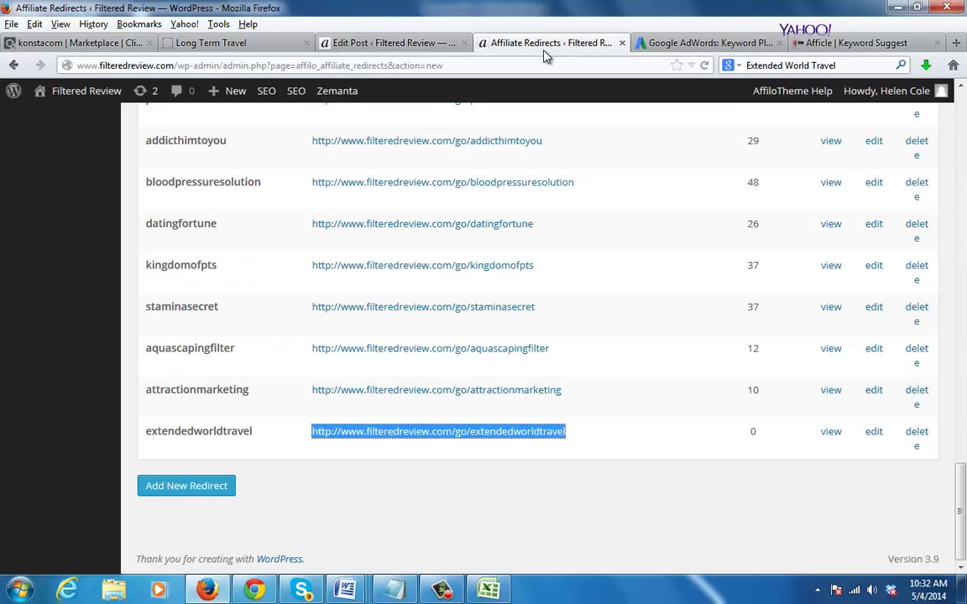
click(621, 44)
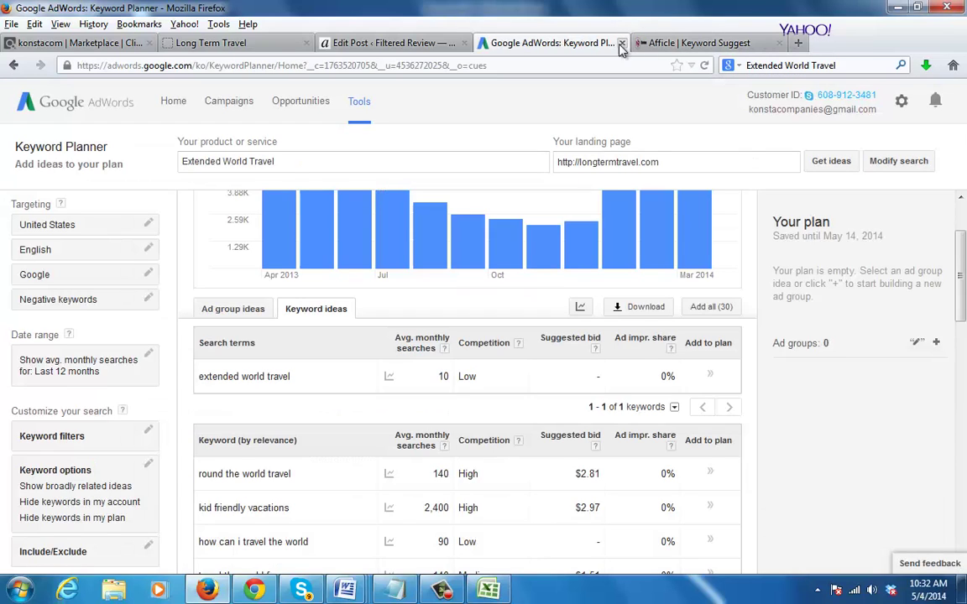
scroll(962, 233, up, 2)
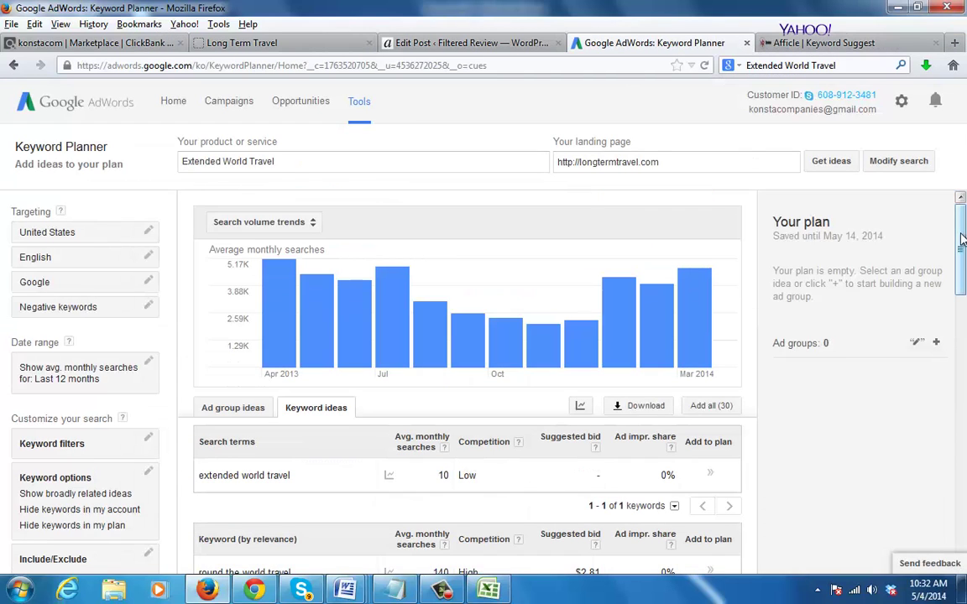
scroll(963, 268, down, 4)
drag(962, 330, 964, 189)
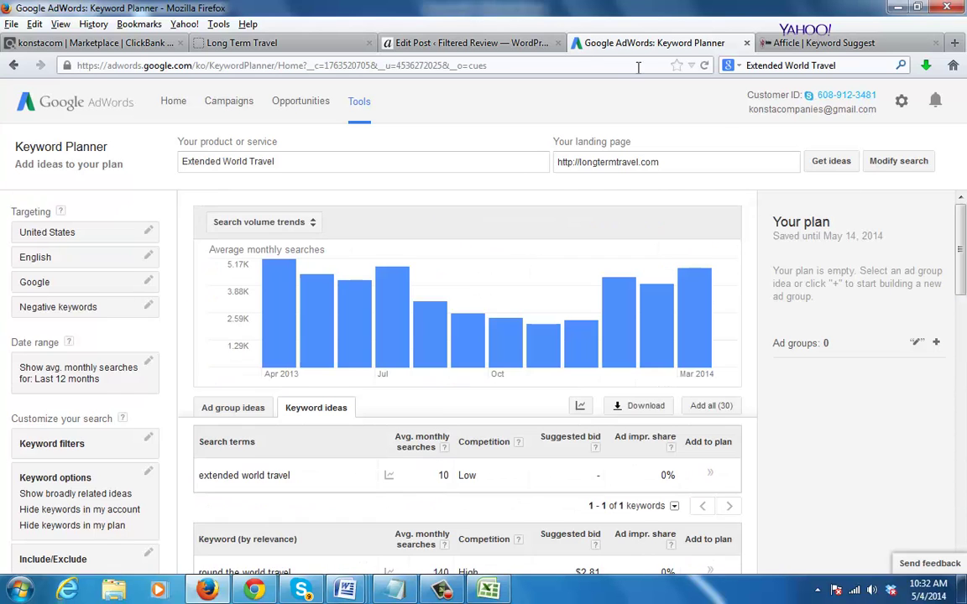
click(748, 43)
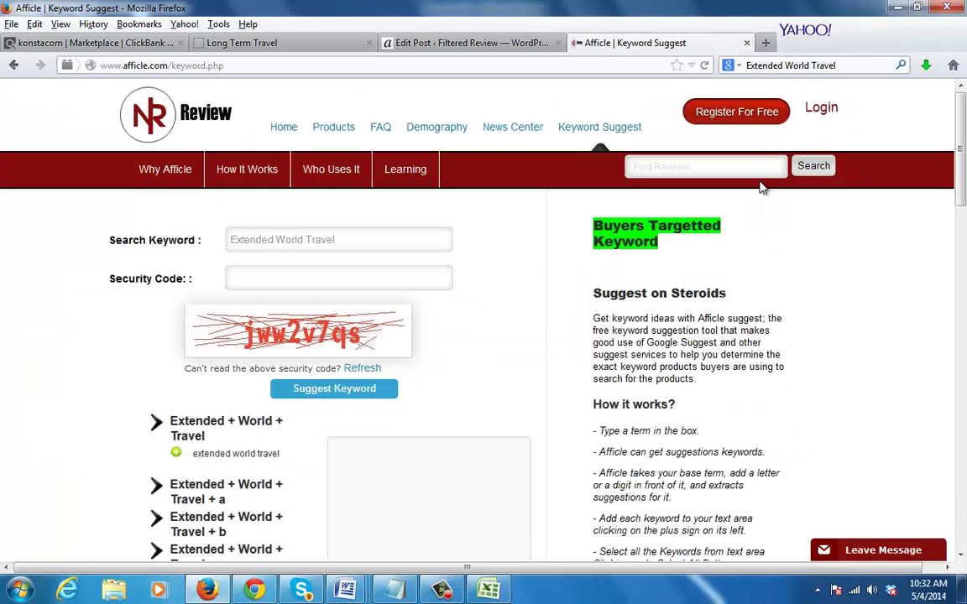
click(746, 42)
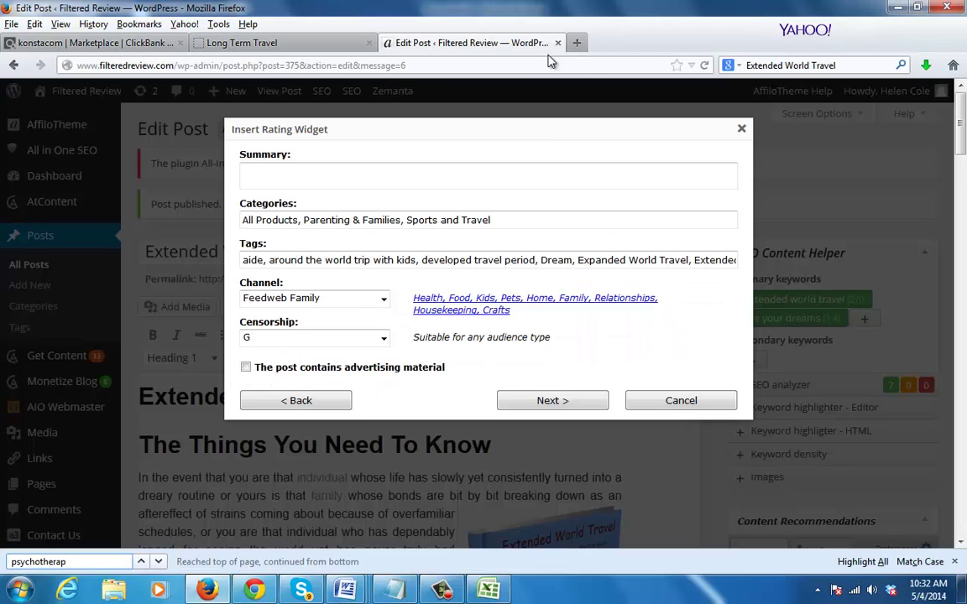
Paste the guide sentence from the Review 01 Word document into the widget summary
click(360, 179)
mouse_move(345, 590)
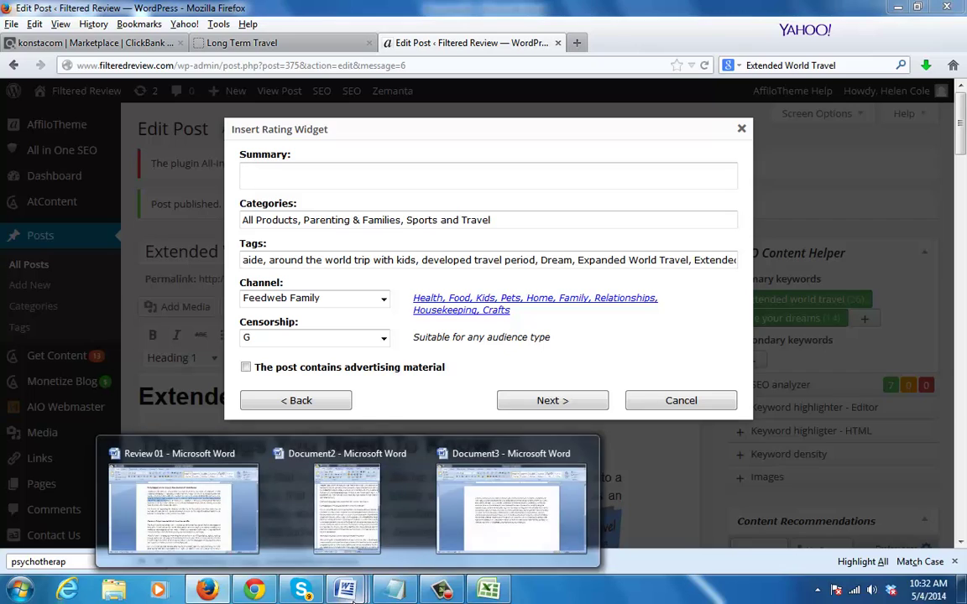
click(361, 499)
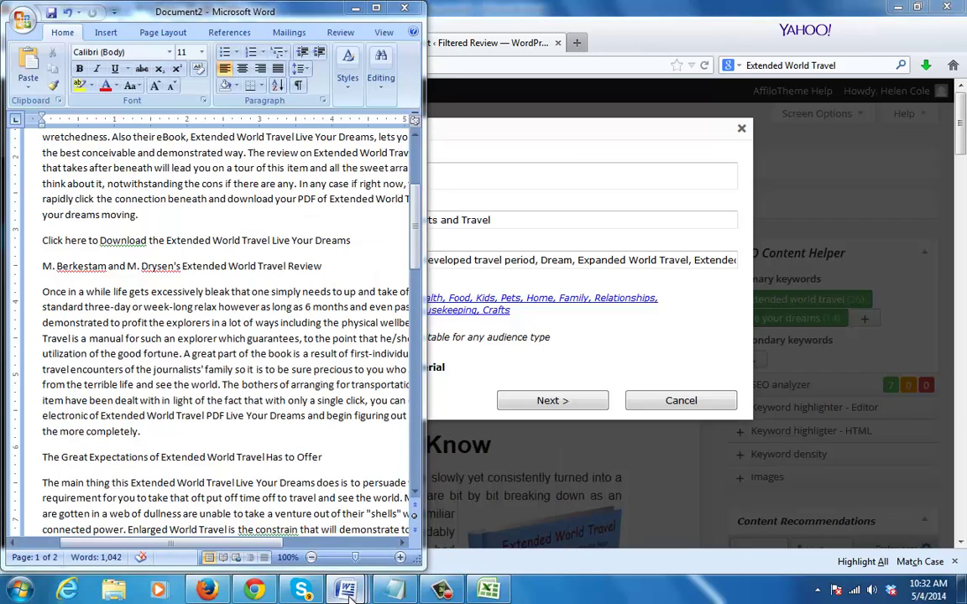
click(236, 510)
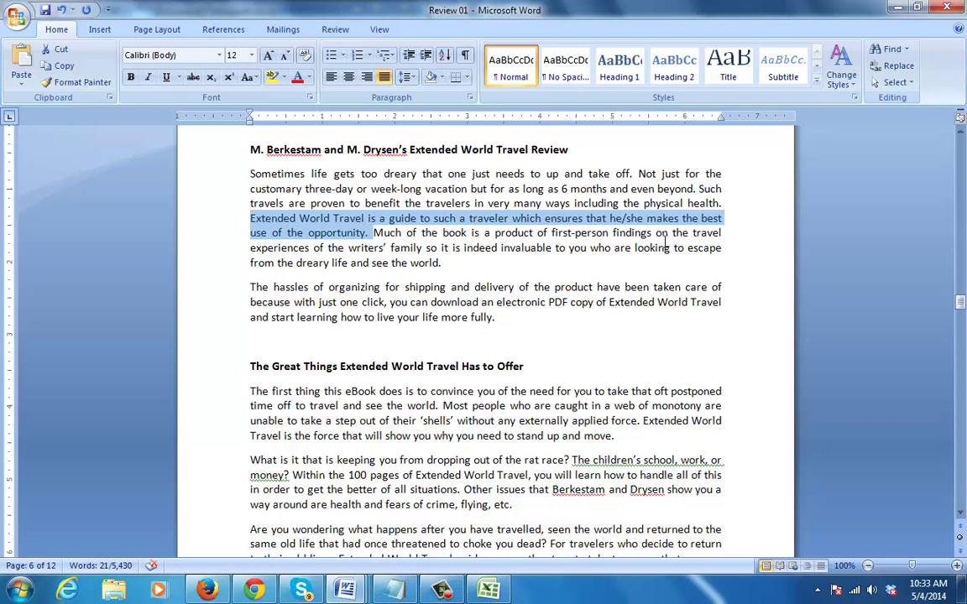
click(899, 8)
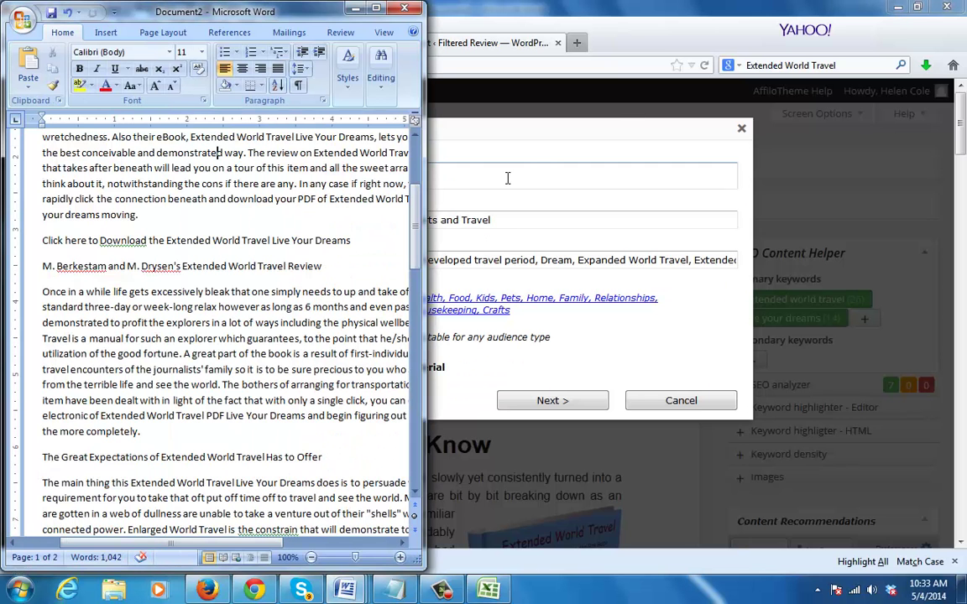
click(447, 175)
text(Extended World Travel is a guide to such a traveler which ensures that he/she makes the best use of the opportunity.)
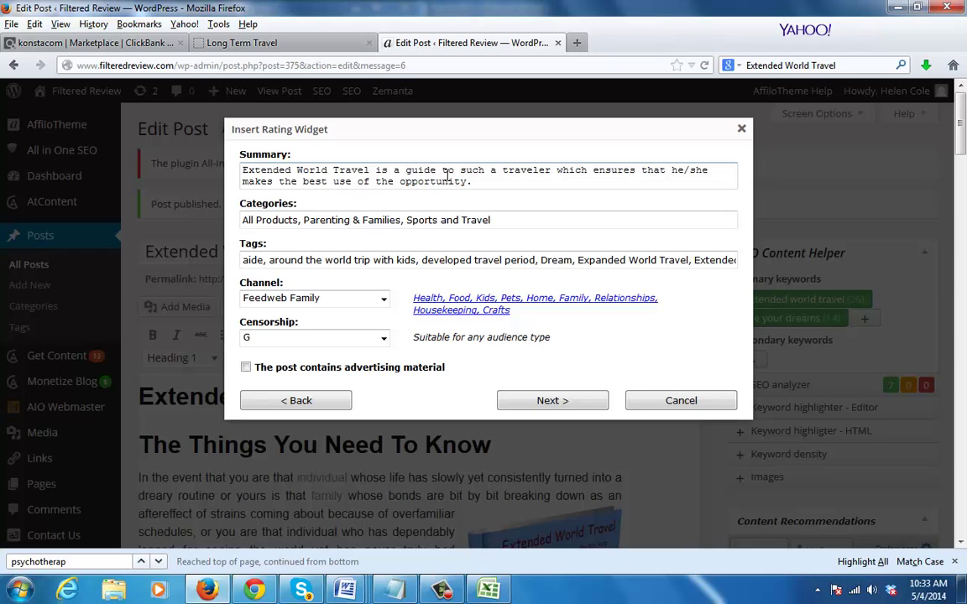
Add 'by' after Extended World Travel and copy the authors' names from the review heading
click(375, 170)
text(by)
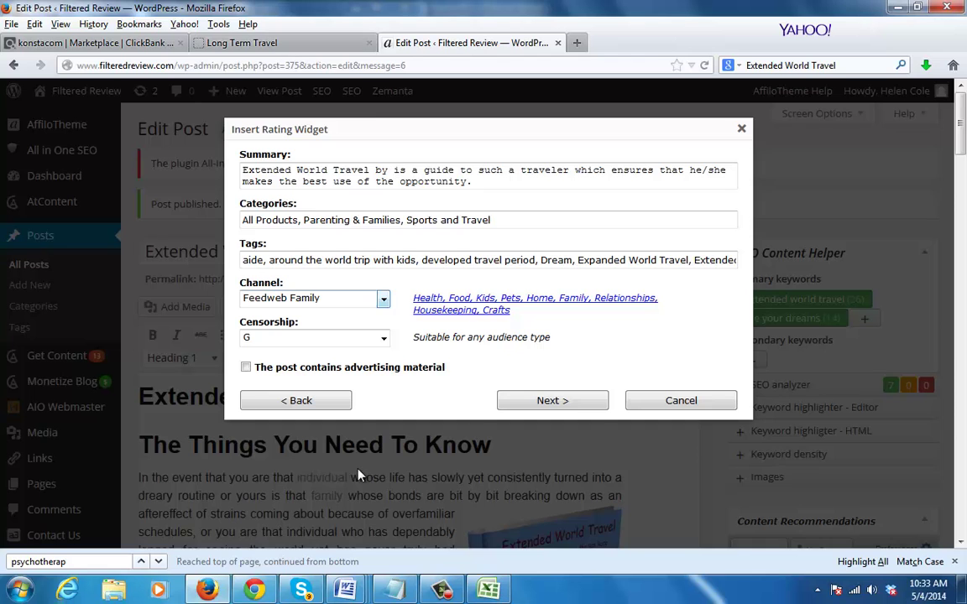
mouse_move(344, 590)
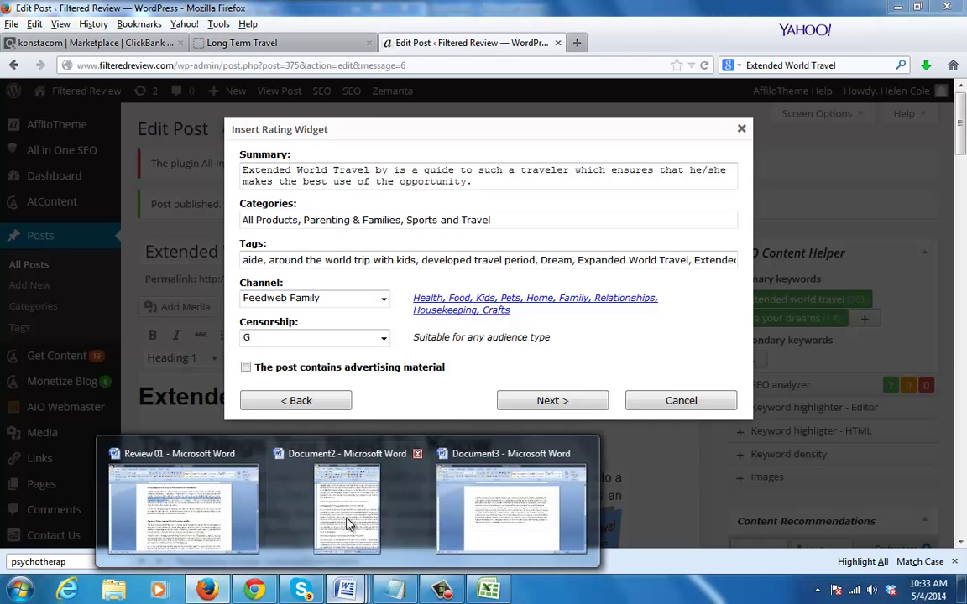
click(220, 491)
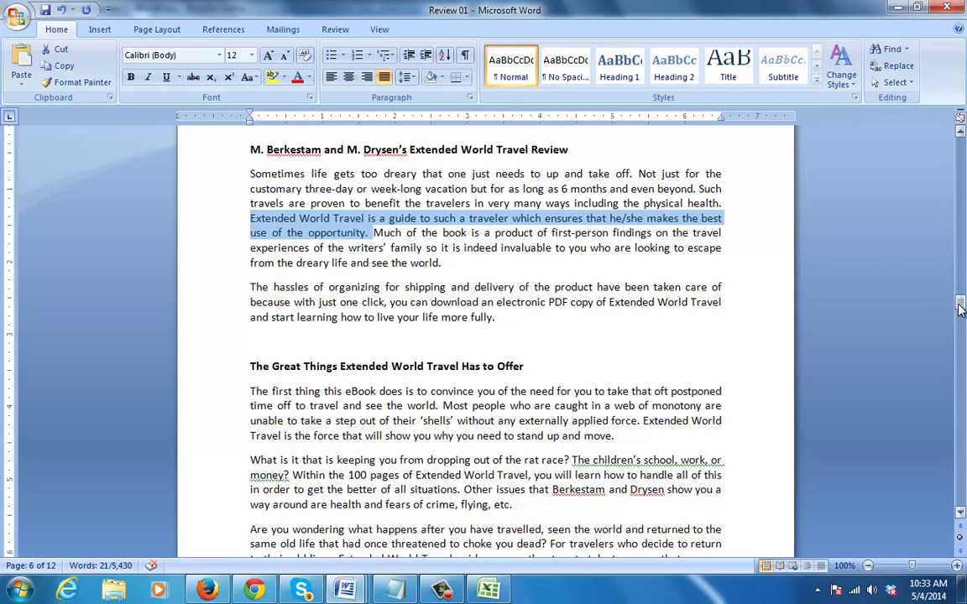
drag(963, 292, 961, 287)
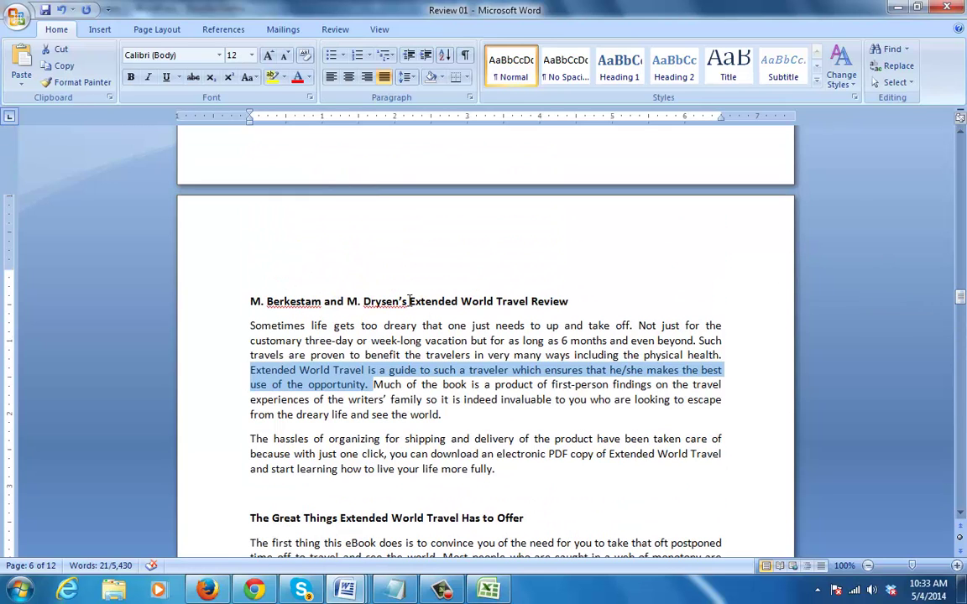
drag(409, 301, 243, 302)
key(ctrl+c)
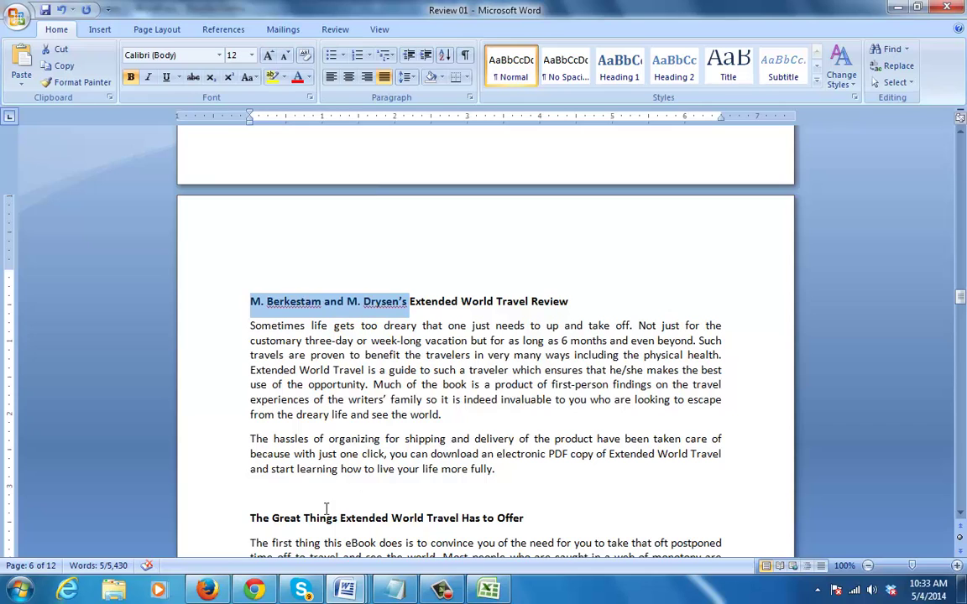
click(208, 590)
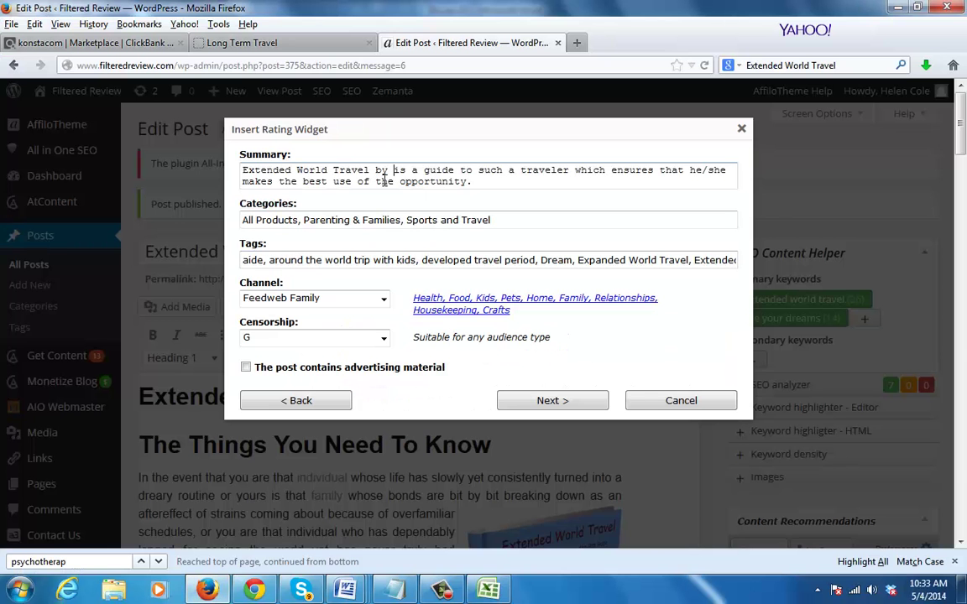
Paste the authors' names after 'by' and replace 'such a' with 'every' in the summary
key(ctrl+v)
key(BackSpace)
key(BackSpace)
key(BackSpace)
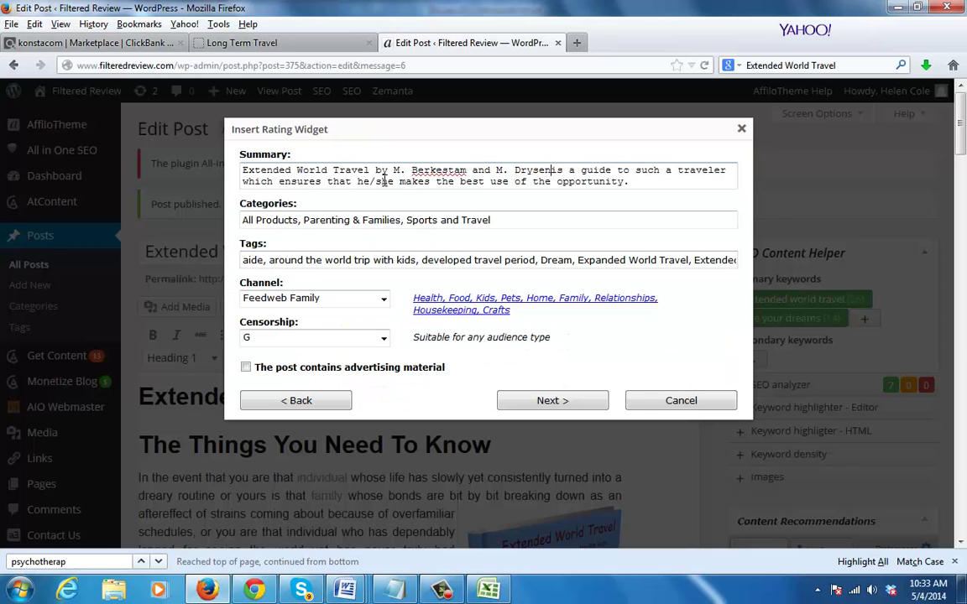
text(n)
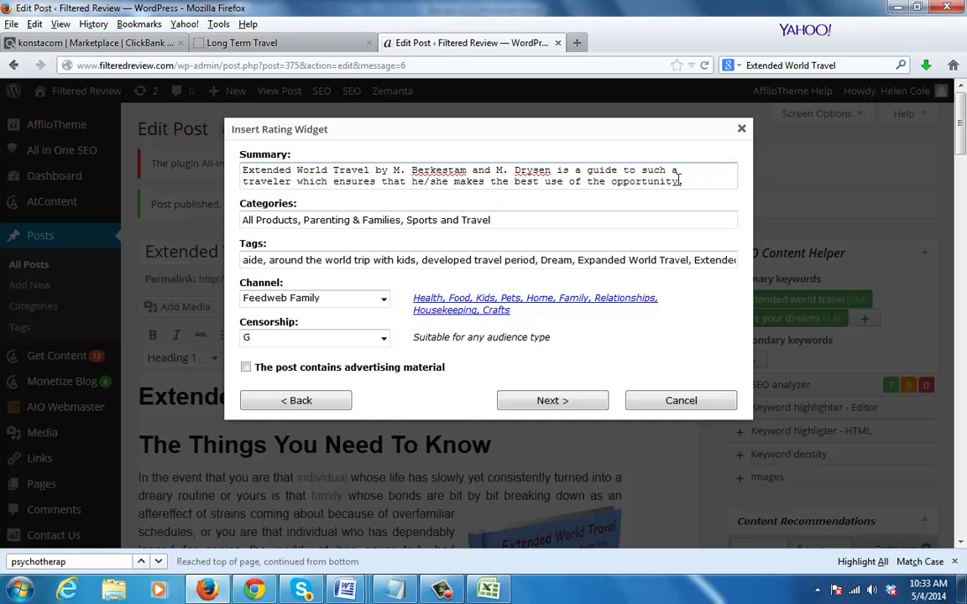
click(635, 169)
text(every)
key(Delete)
key(Delete)
key(Delete)
key(Delete)
key(Delete)
key(Delete)
key(Delete)
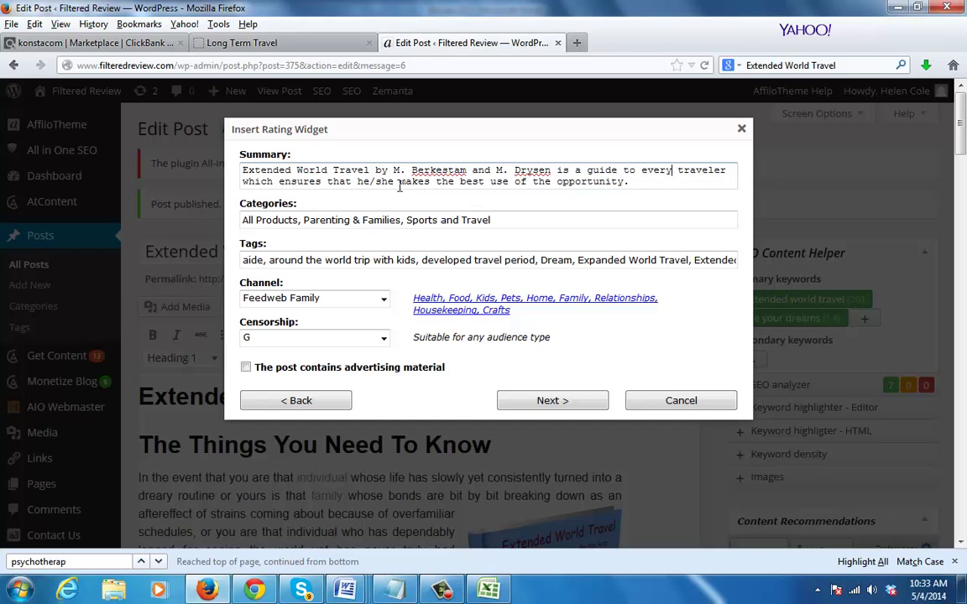
Append 'to minimize and have the best fun of the moment' to the summary
click(646, 186)
text(to minimize and have t)
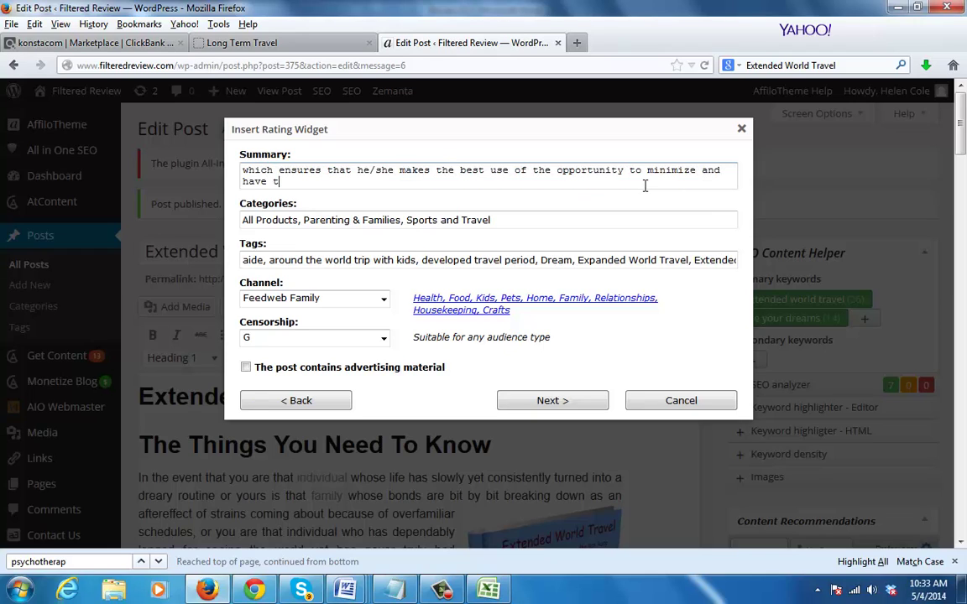
text(he best fun of the moment)
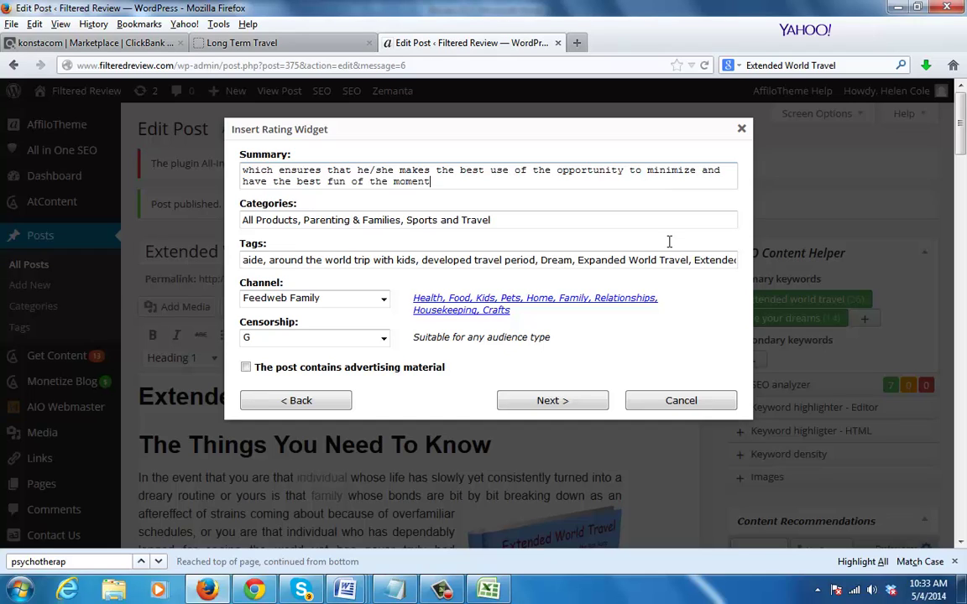
click(353, 224)
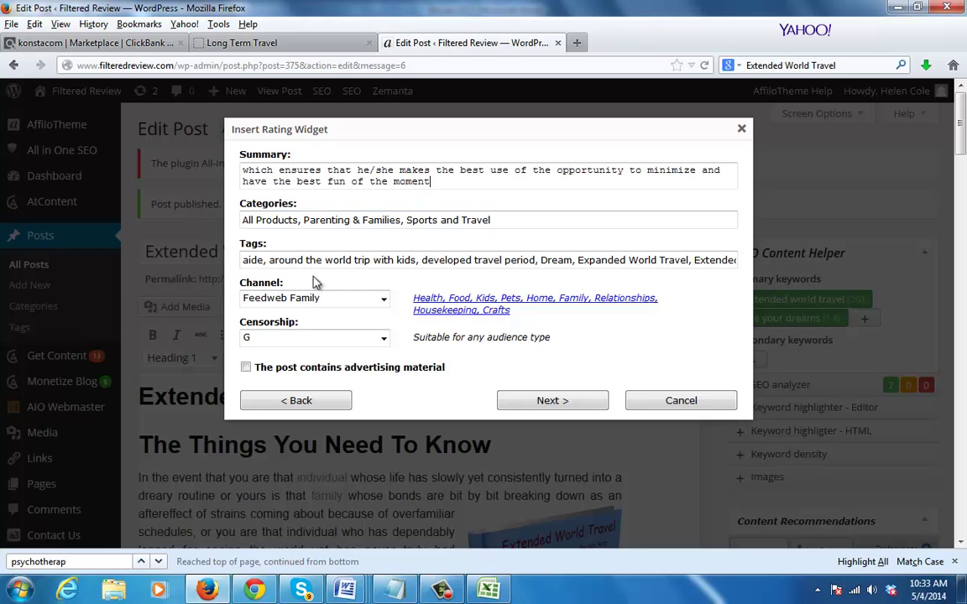
click(343, 266)
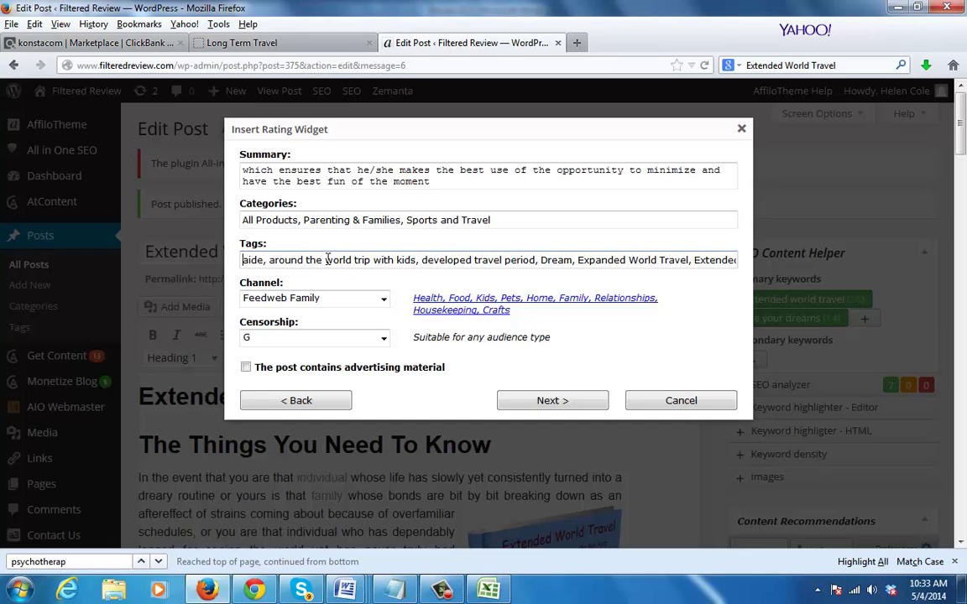
Delete the unwanted leading tags and the trailing 'extended world travel' tag from Tags
drag(242, 260, 553, 267)
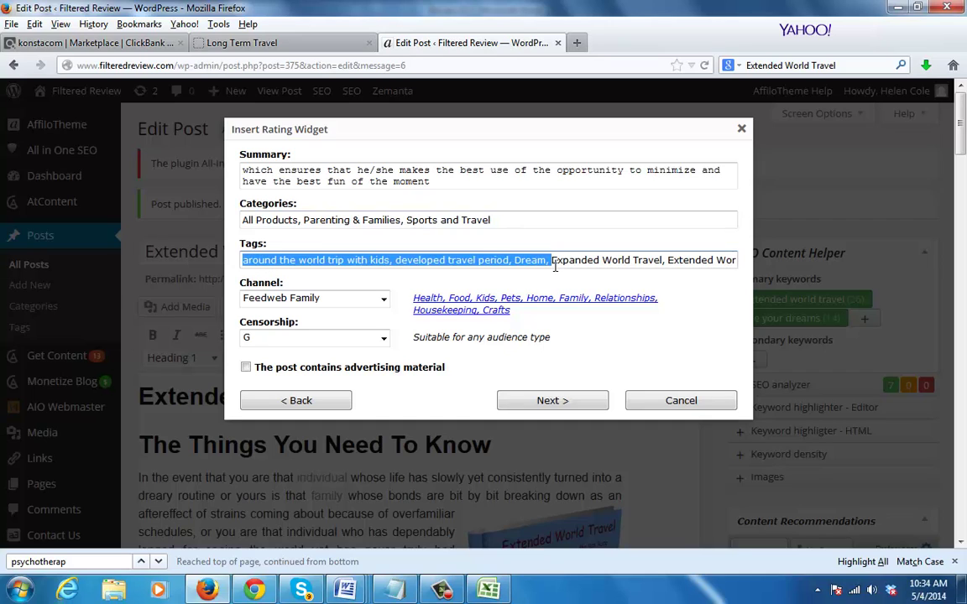
shift+click(664, 265)
key(BackSpace)
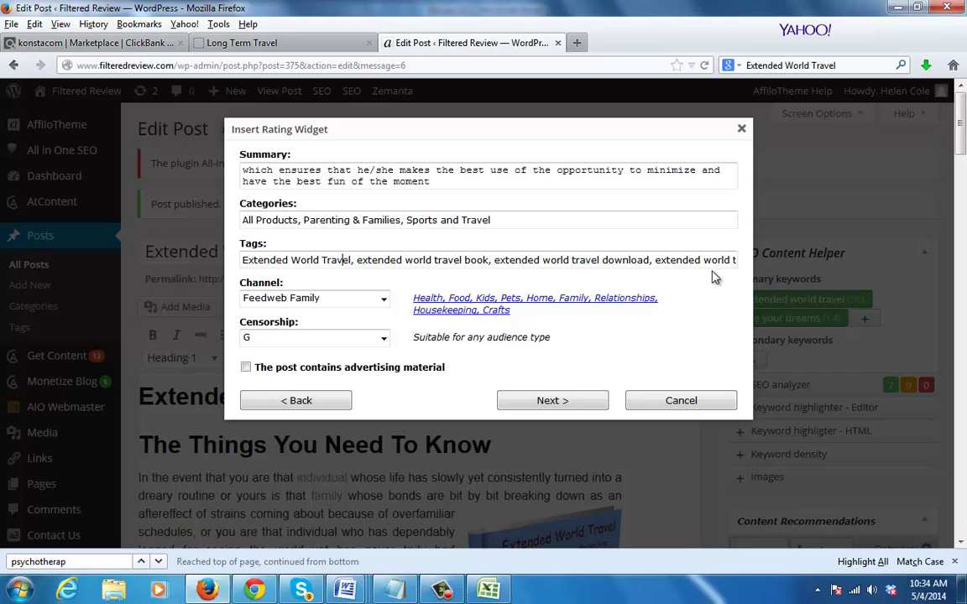
key(Right)
key(Right)
key(Right)
key(Right)
key(Right)
key(Right)
key(Right)
key(Right)
key(Right)
key(Right)
key(Right)
key(Right)
key(Right)
key(Right)
key(Right)
key(Right)
key(Right)
key(Right)
key(Right)
key(Right)
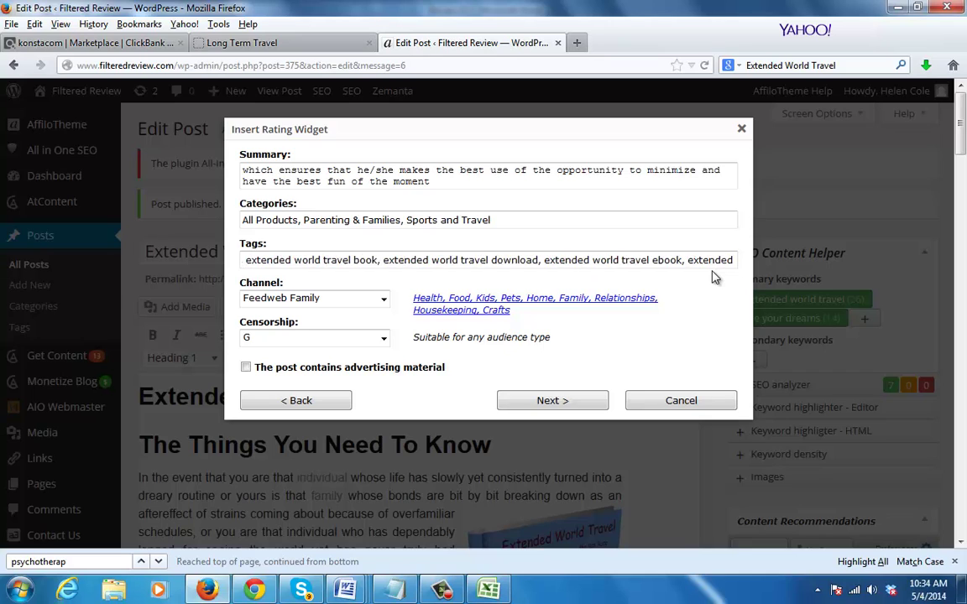
key(Right)
key(Right)
key(Right)
key(Right)
key(Right)
key(Right)
key(Right)
key(Right)
key(Right)
key(Right)
key(Right)
key(Right)
key(Right)
key(Right)
key(Right)
key(Right)
key(Right)
key(Right)
key(Right)
key(Right)
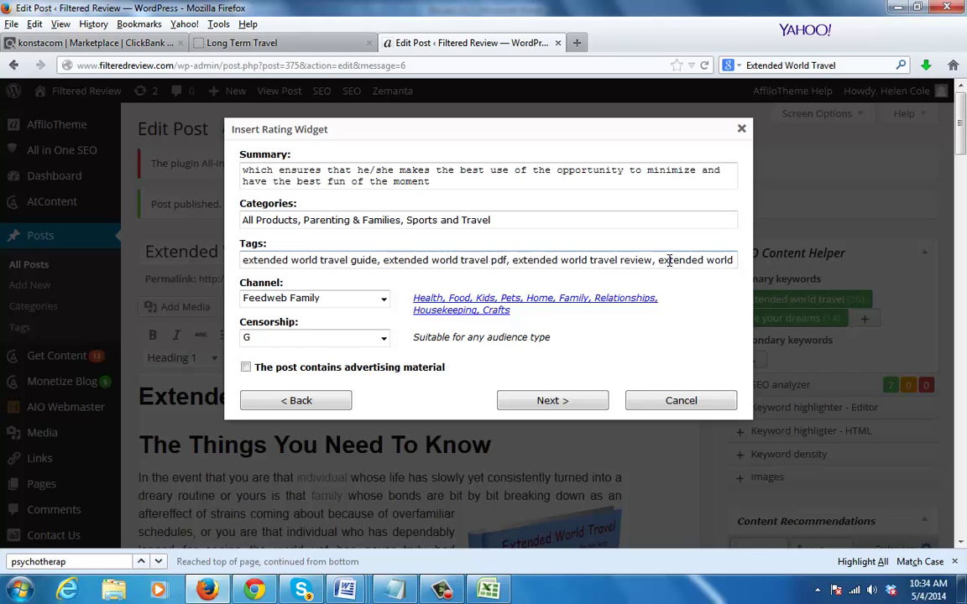
key(Right)
key(Right)
key(Right)
key(Right)
key(Right)
key(Right)
key(Right)
key(ctrl+shift+Left)
key(ctrl+shift+Left)
key(ctrl+shift+Left)
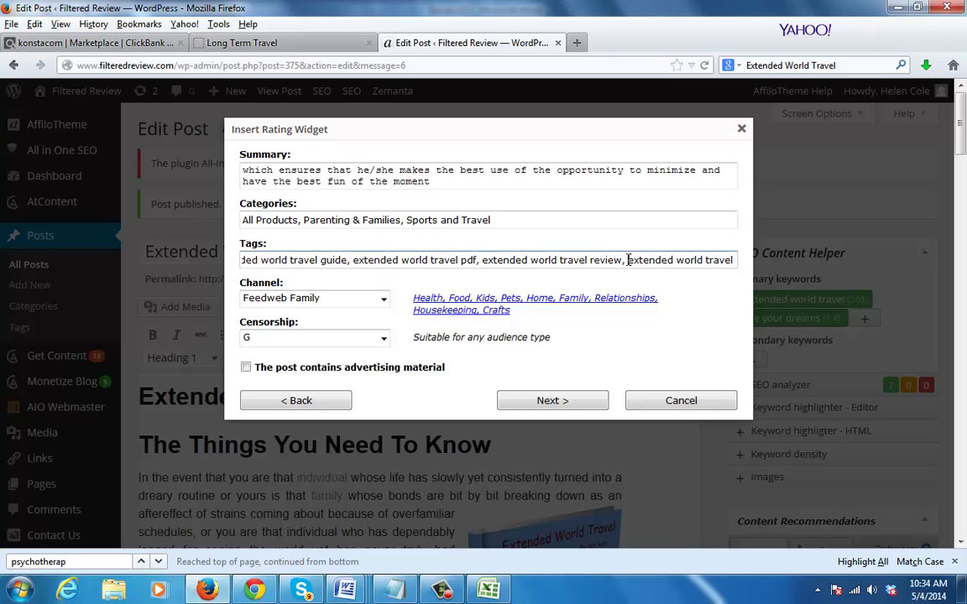
key(BackSpace)
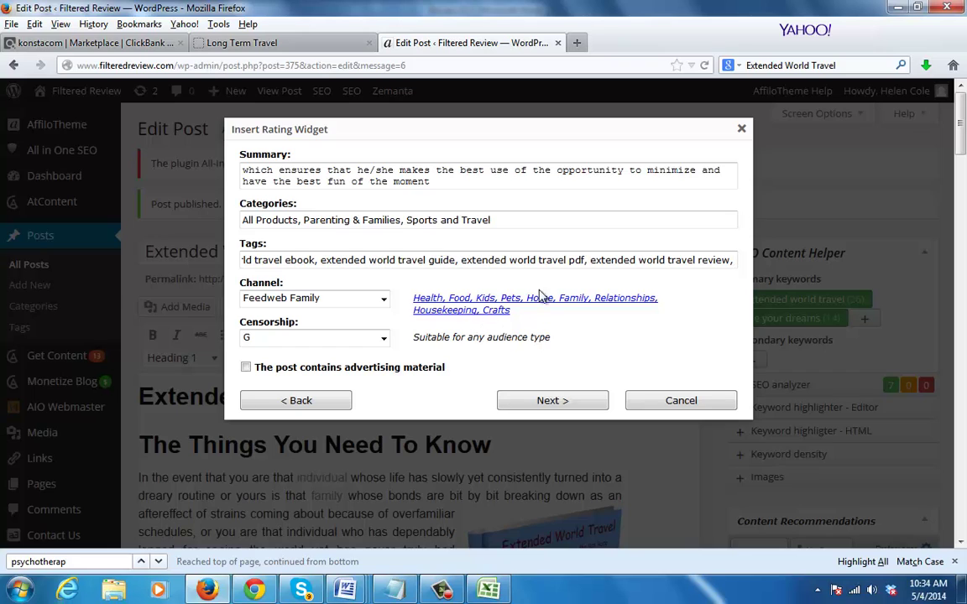
Keep Feedweb Family as the widget channel and continue to the image step
click(378, 298)
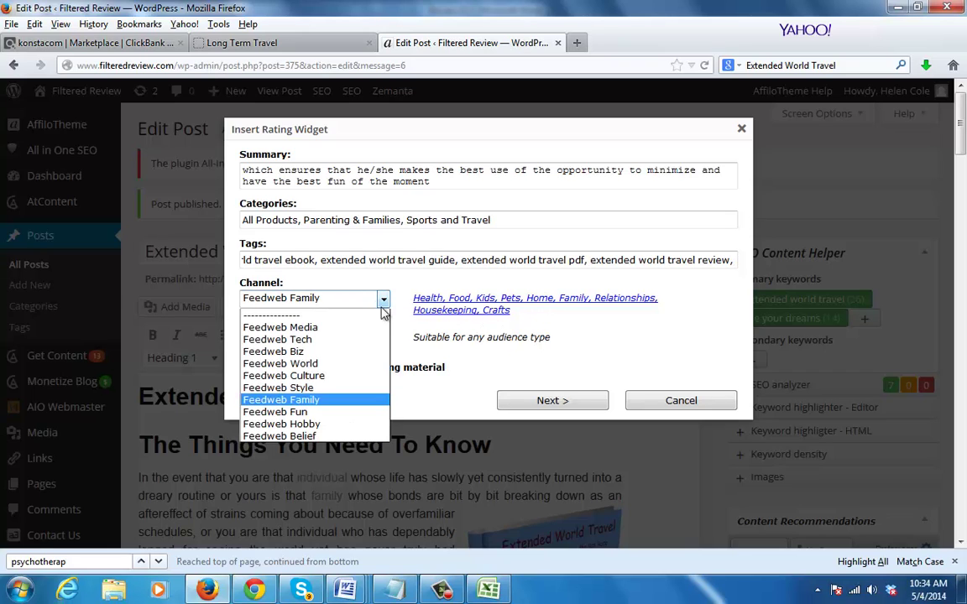
click(326, 401)
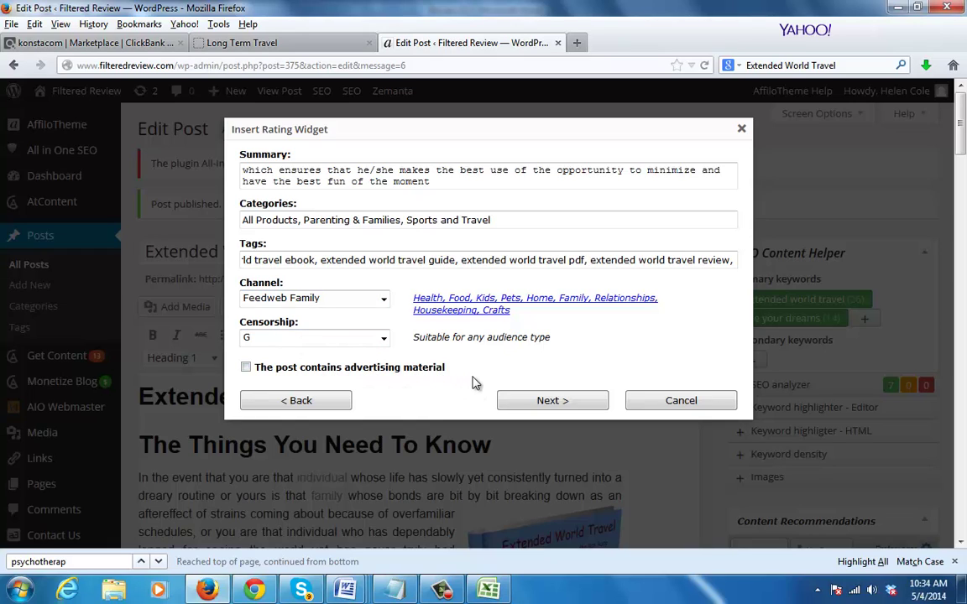
click(539, 401)
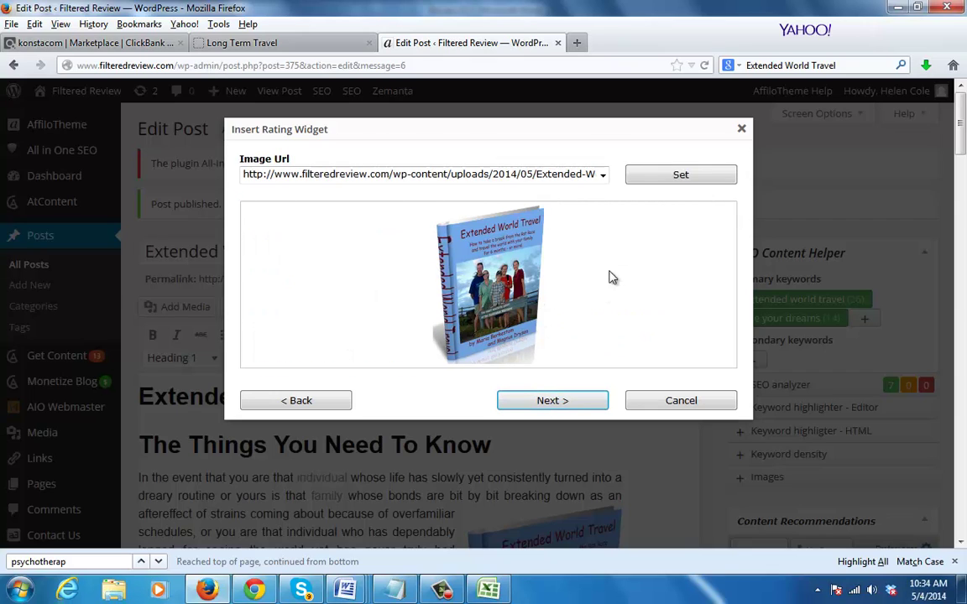
Choose the Live-Your-Dreams-211x300.png book cover as the widget image
click(561, 177)
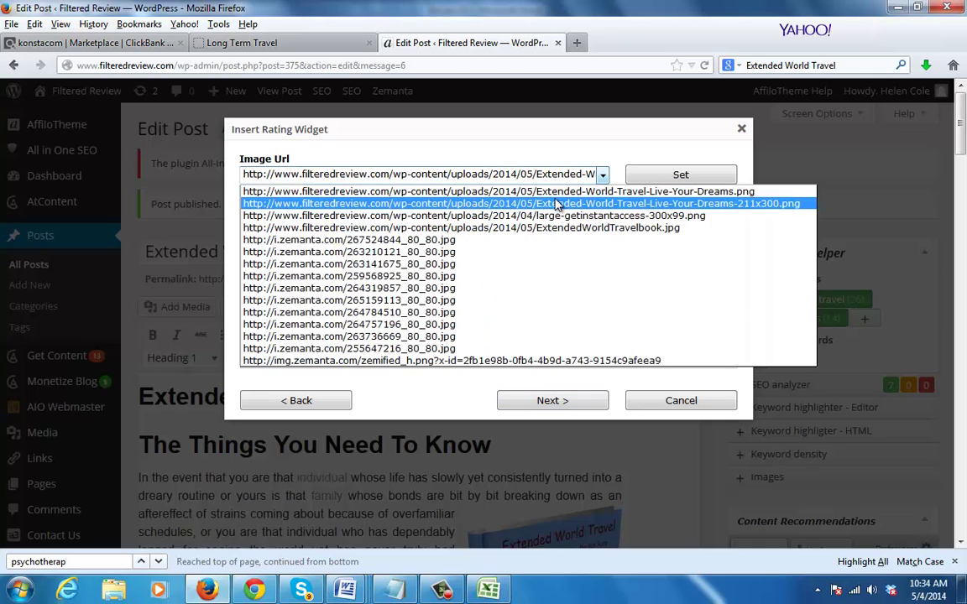
click(564, 203)
click(555, 175)
click(549, 192)
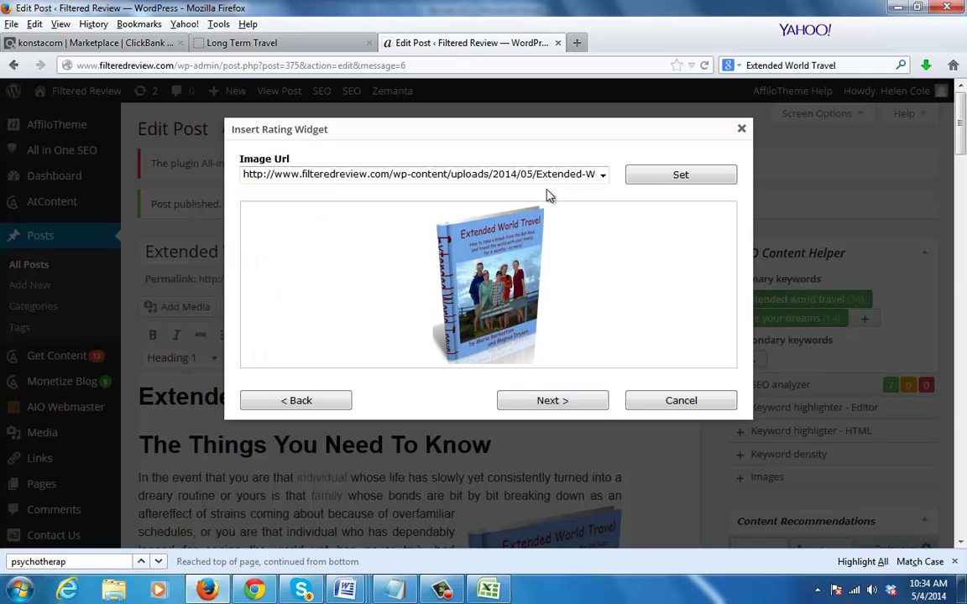
click(561, 408)
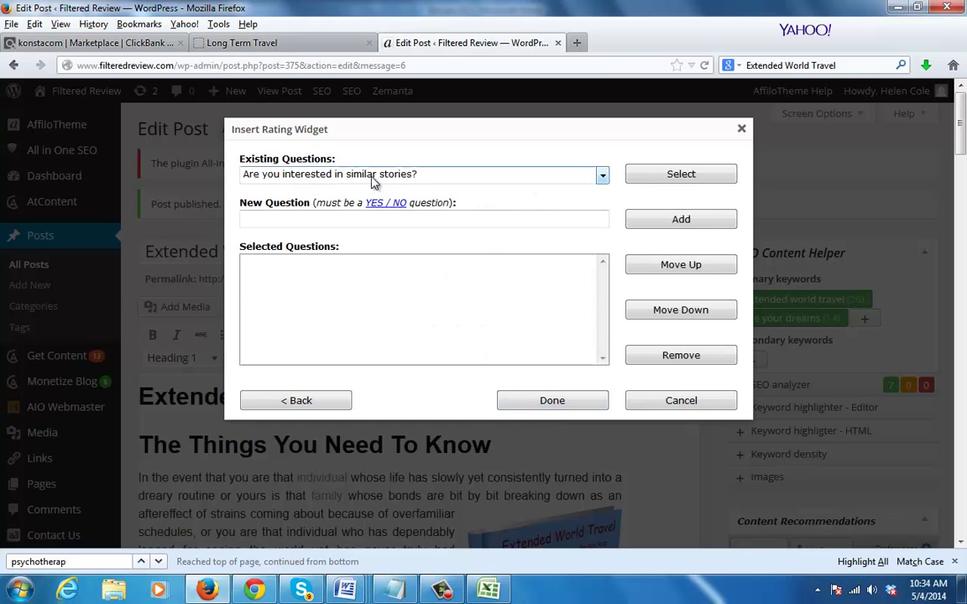
Select the existing question about hearing more on this topic and insert the widget
click(416, 177)
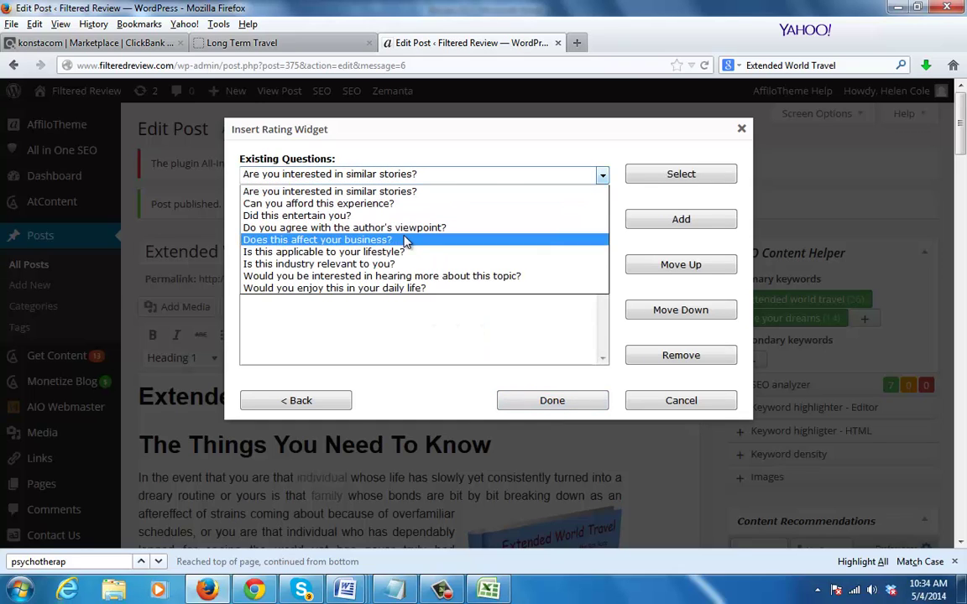
click(403, 276)
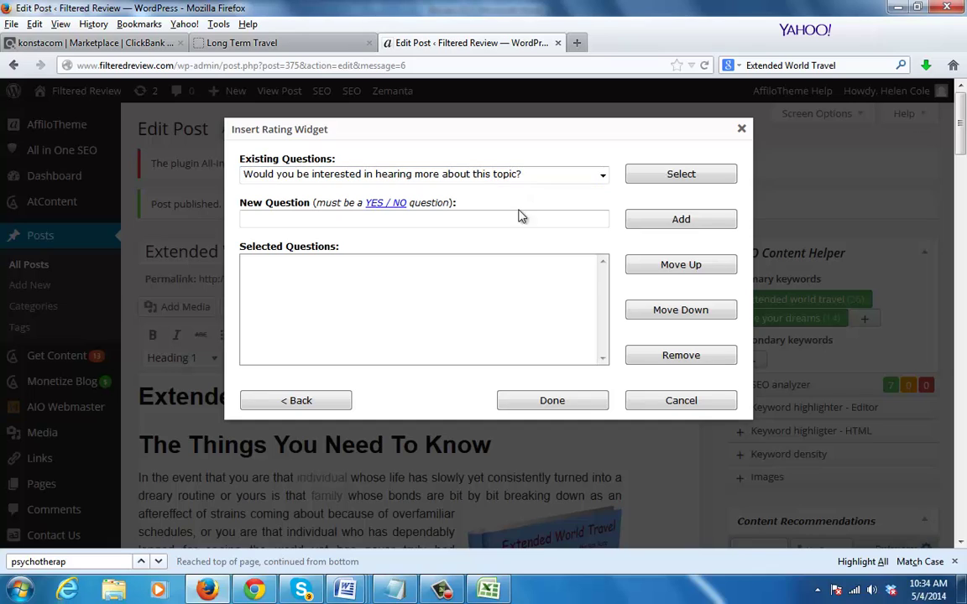
click(537, 402)
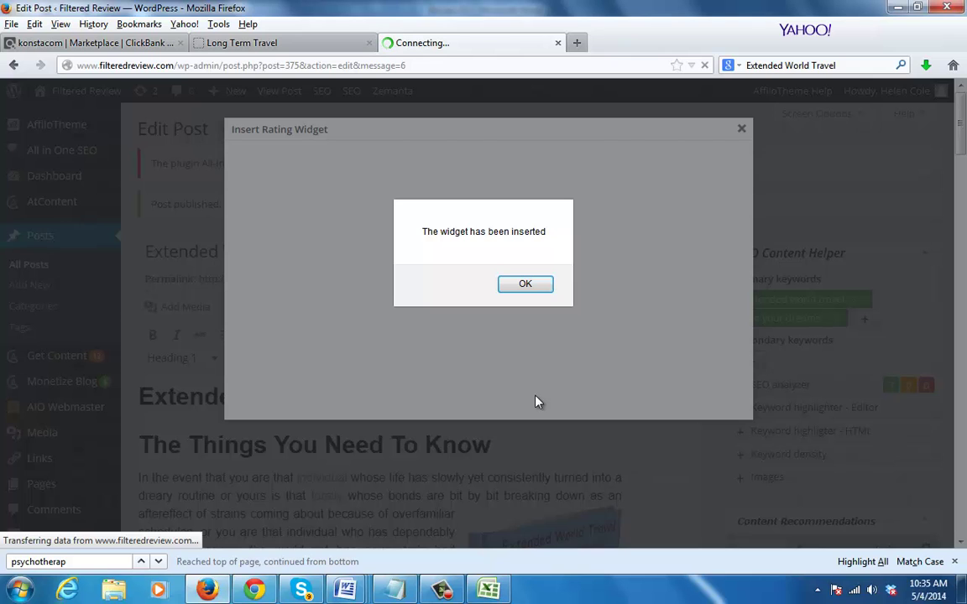
Dismiss the 'The widget has been inserted' confirmation
click(518, 289)
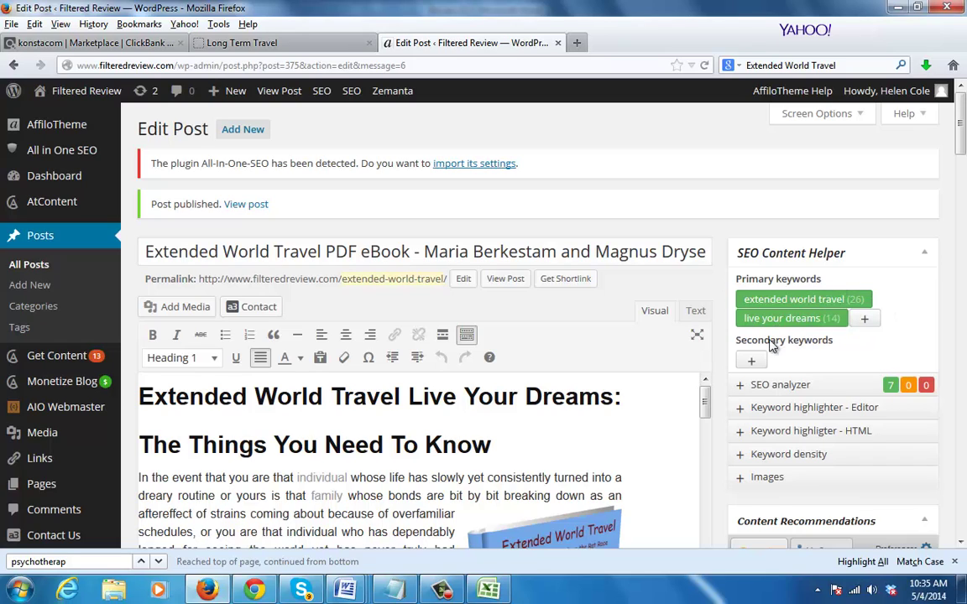
Expand the SEO analyzer results and check the levels of the review headings
click(792, 384)
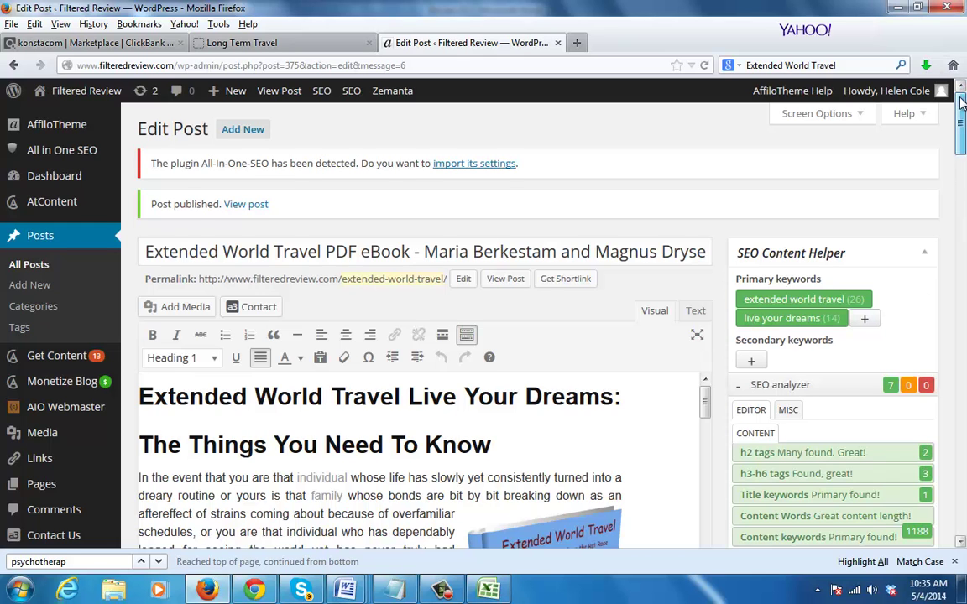
scroll(961, 101, down, 3)
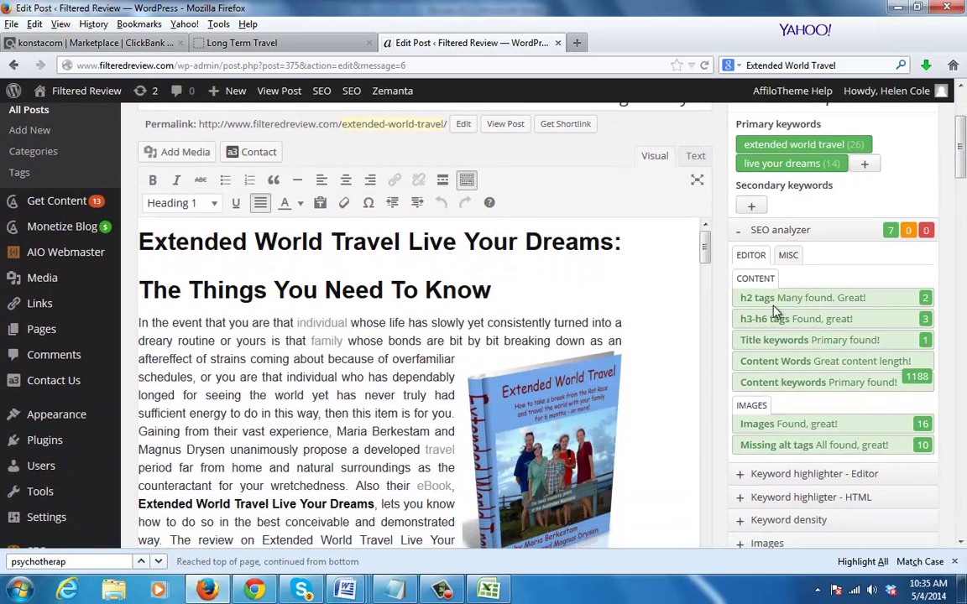
drag(705, 243, 704, 309)
click(321, 308)
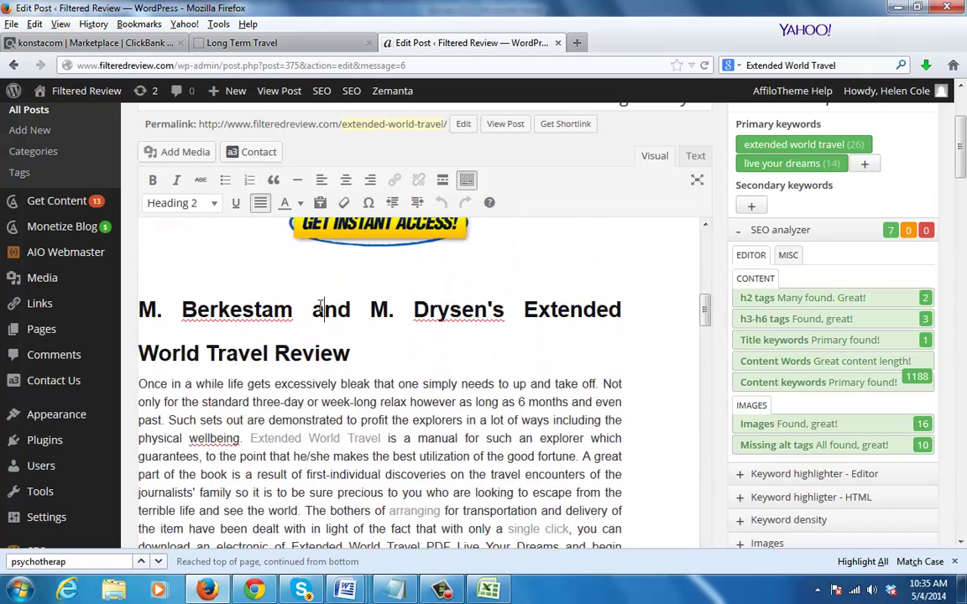
drag(371, 342, 254, 314)
click(492, 419)
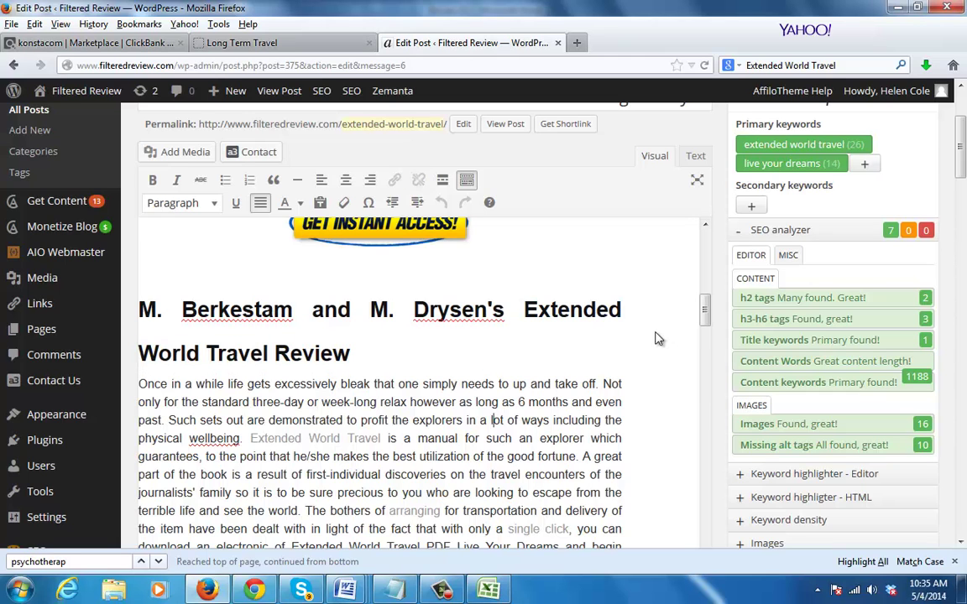
drag(703, 309, 705, 423)
click(266, 411)
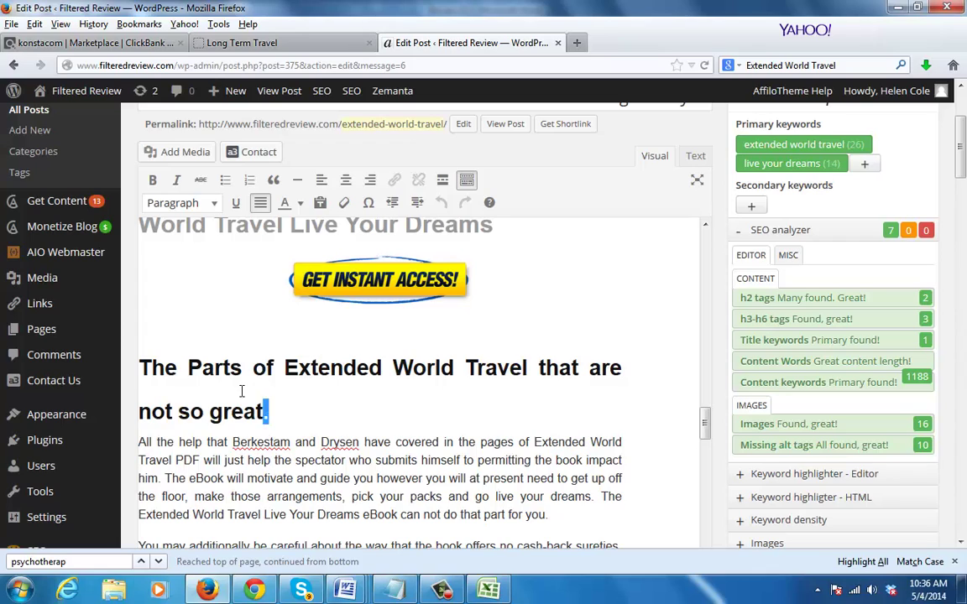
drag(242, 391, 198, 367)
click(546, 431)
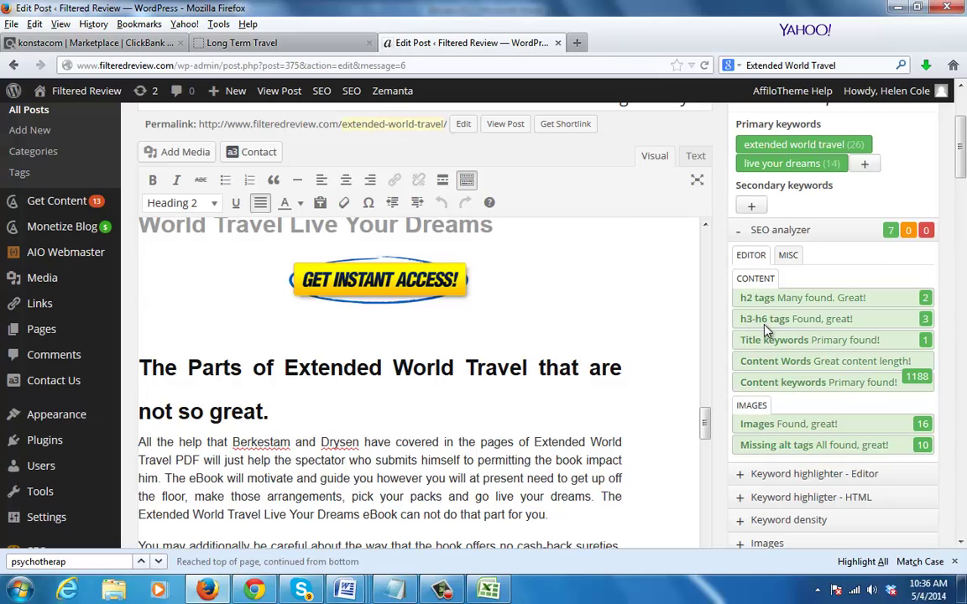
Make 'What The Users of Extended World Travel PDF reports about it' a Heading 3
drag(704, 424, 705, 477)
drag(154, 242, 211, 271)
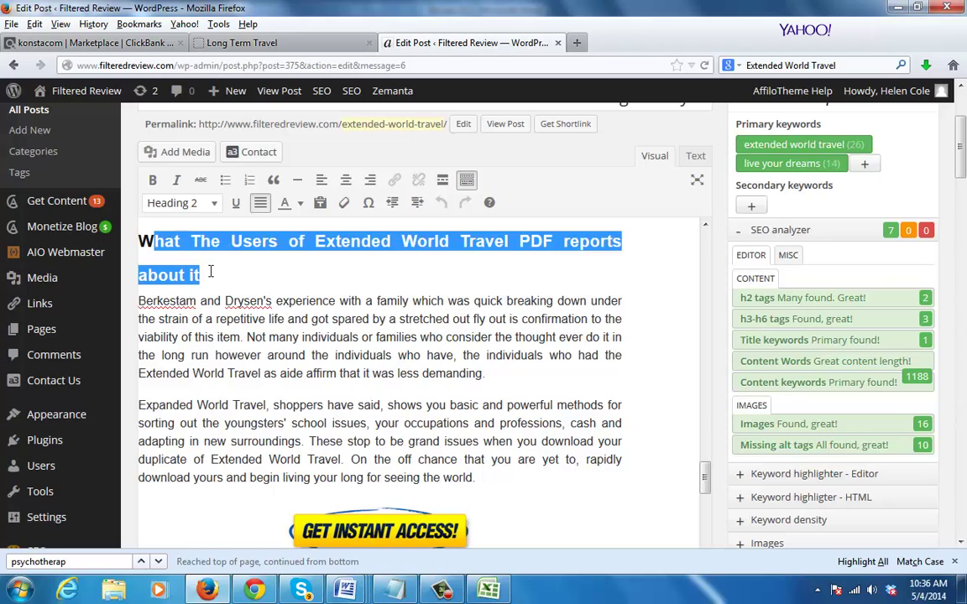
key(ctrl+3)
drag(705, 482, 706, 341)
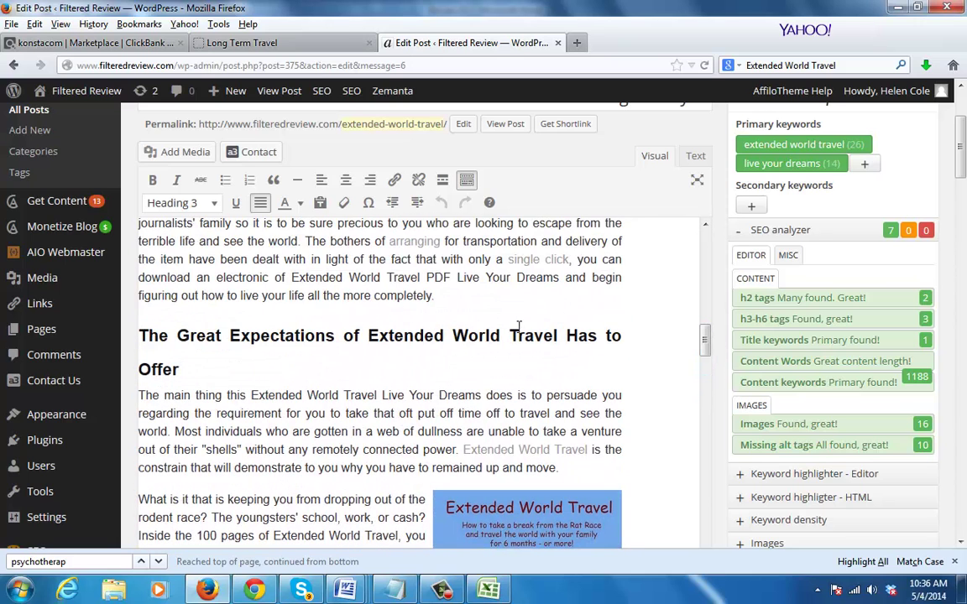
drag(510, 336, 515, 348)
key(Down)
click(457, 502)
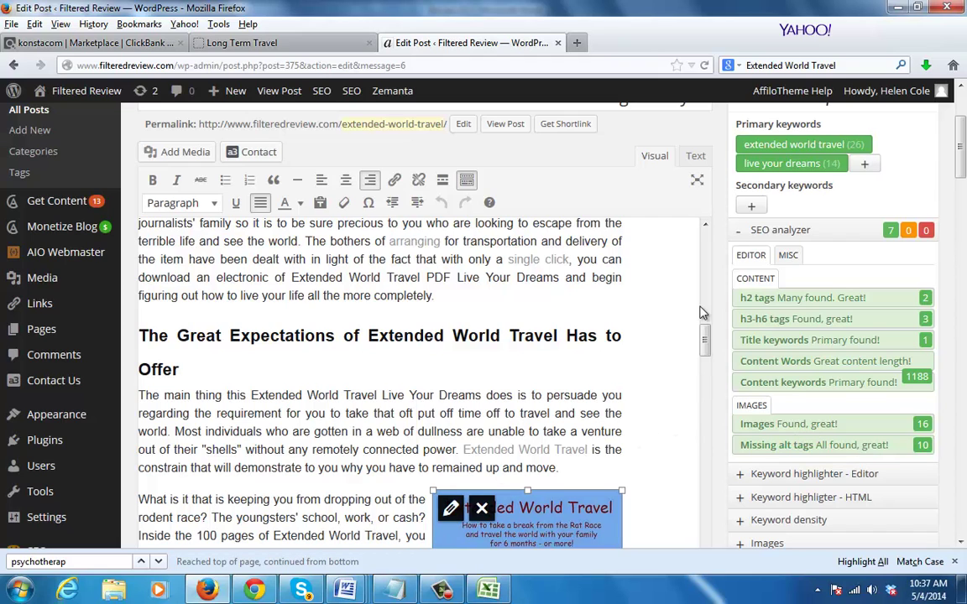
drag(705, 338, 704, 356)
click(549, 437)
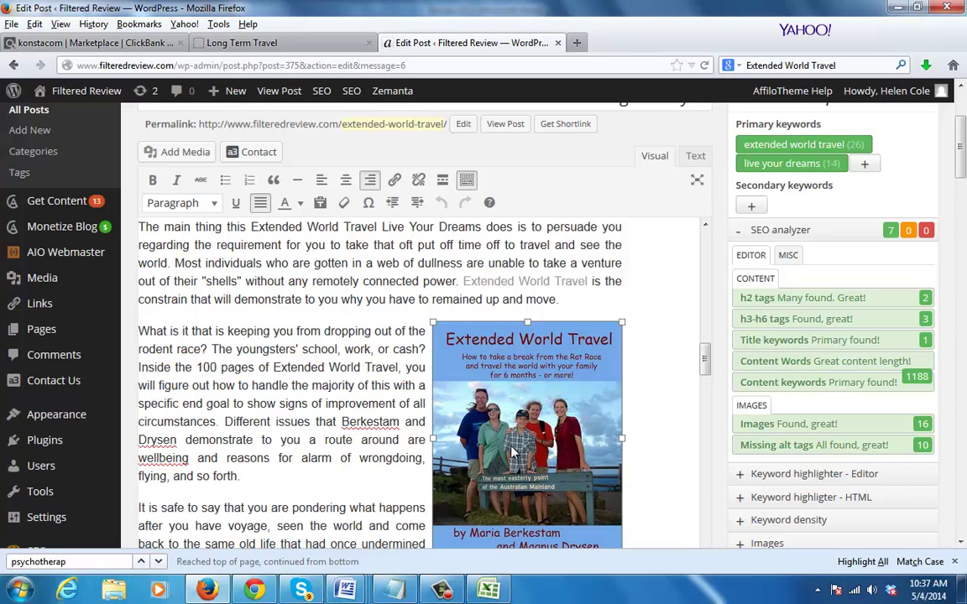
click(401, 421)
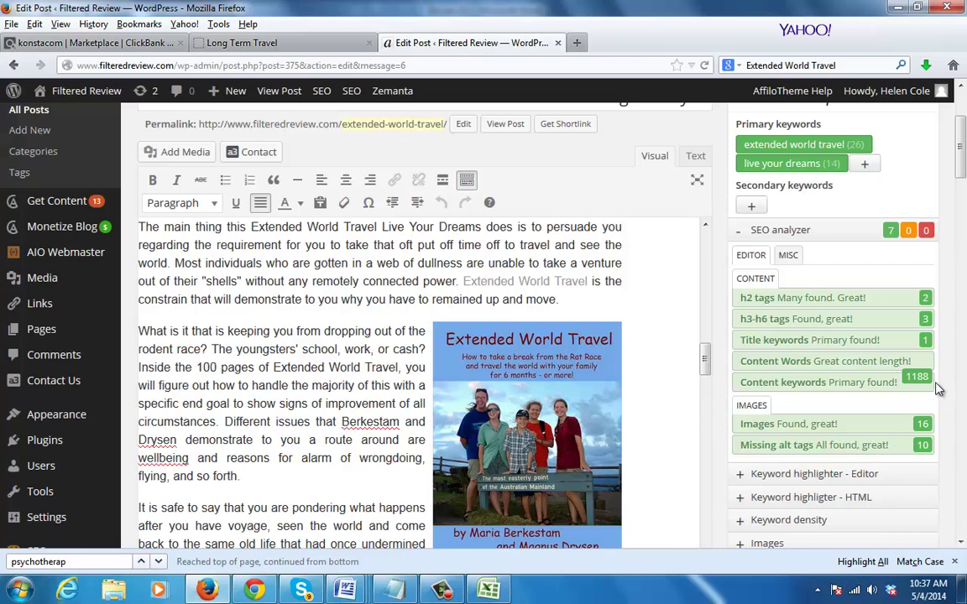
scroll(963, 165, down, 1)
scroll(963, 165, down, 2)
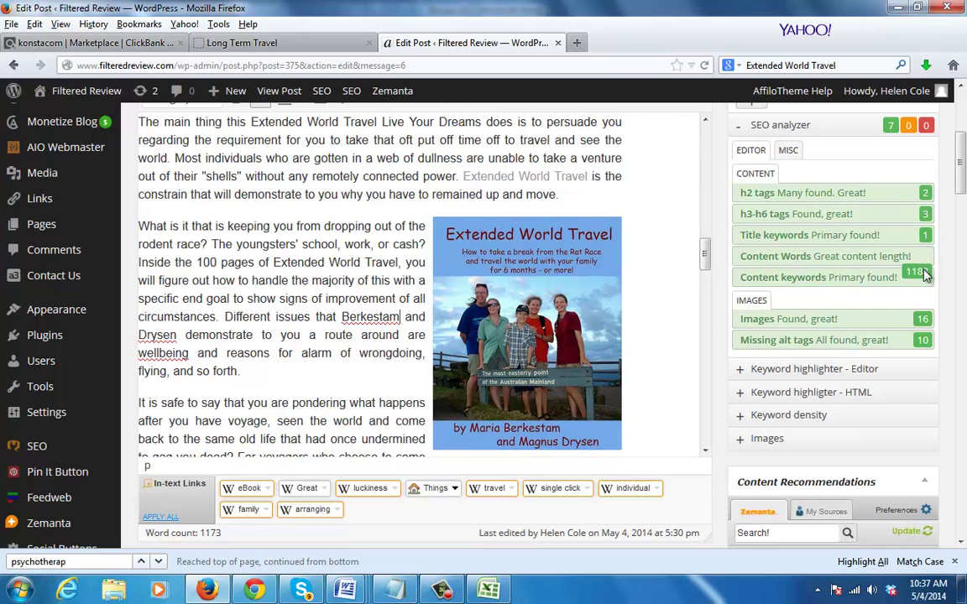
Review the Keyword highlighter results for both the Editor and HTML views
click(845, 374)
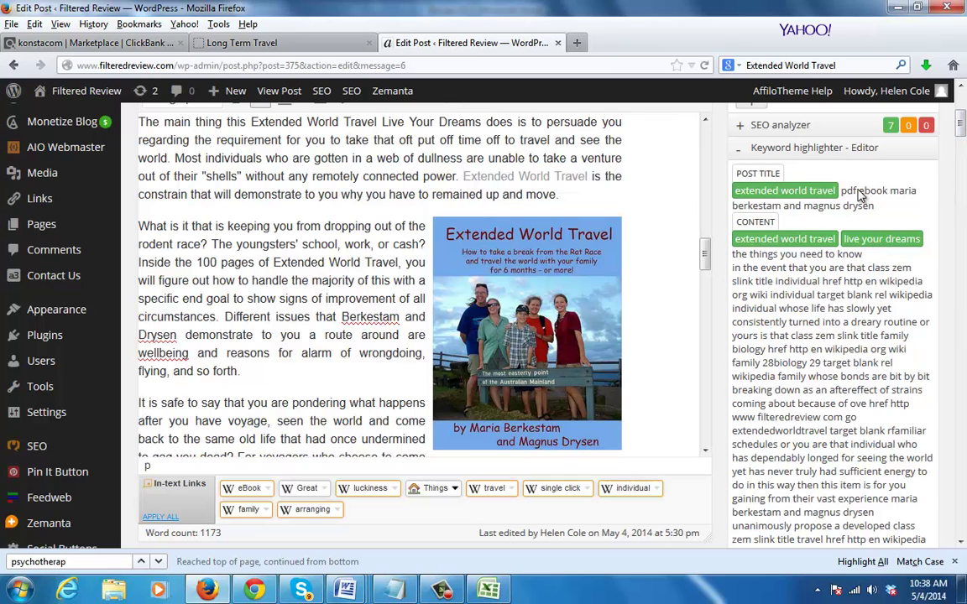
drag(962, 141, 962, 111)
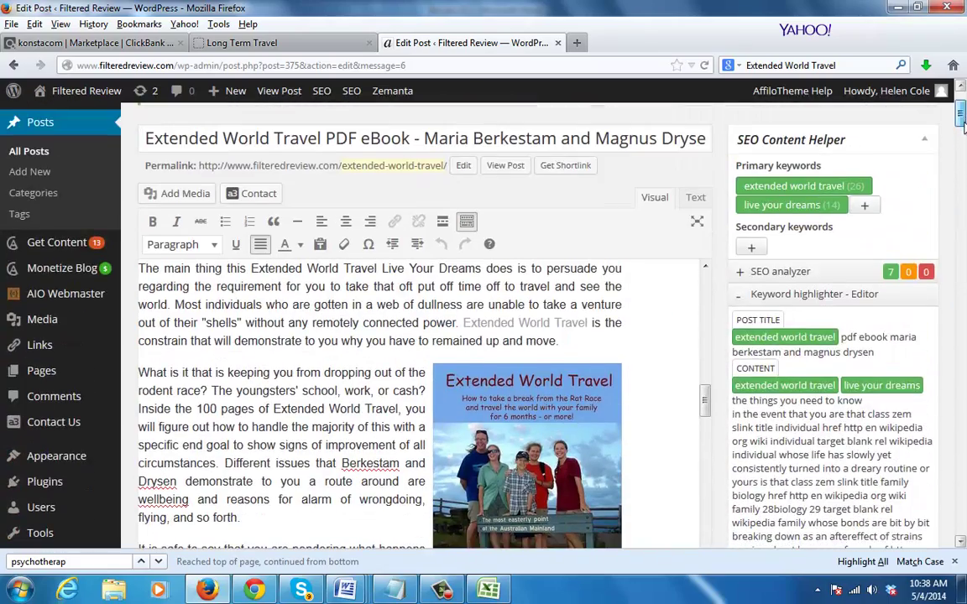
click(770, 298)
click(772, 323)
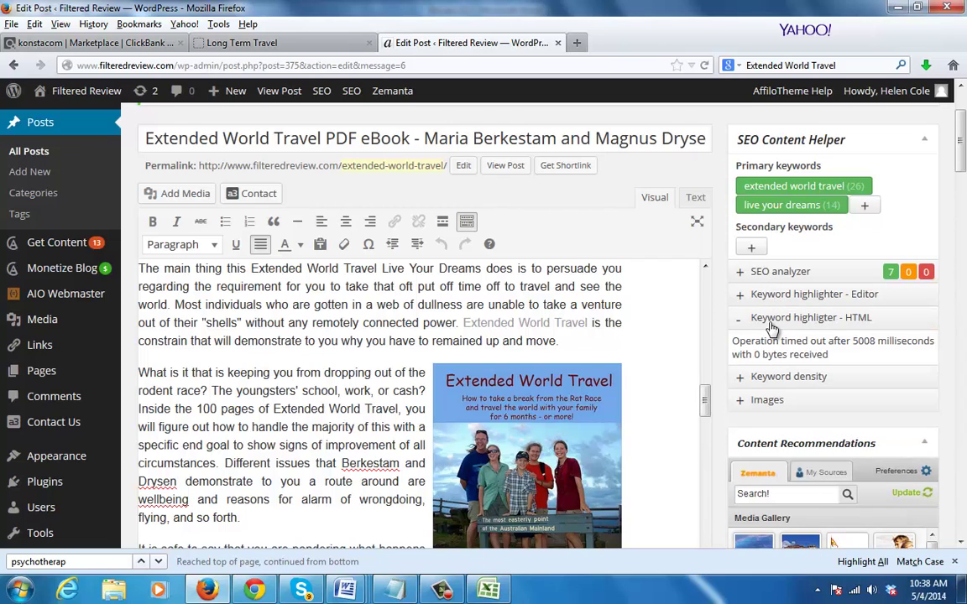
click(794, 328)
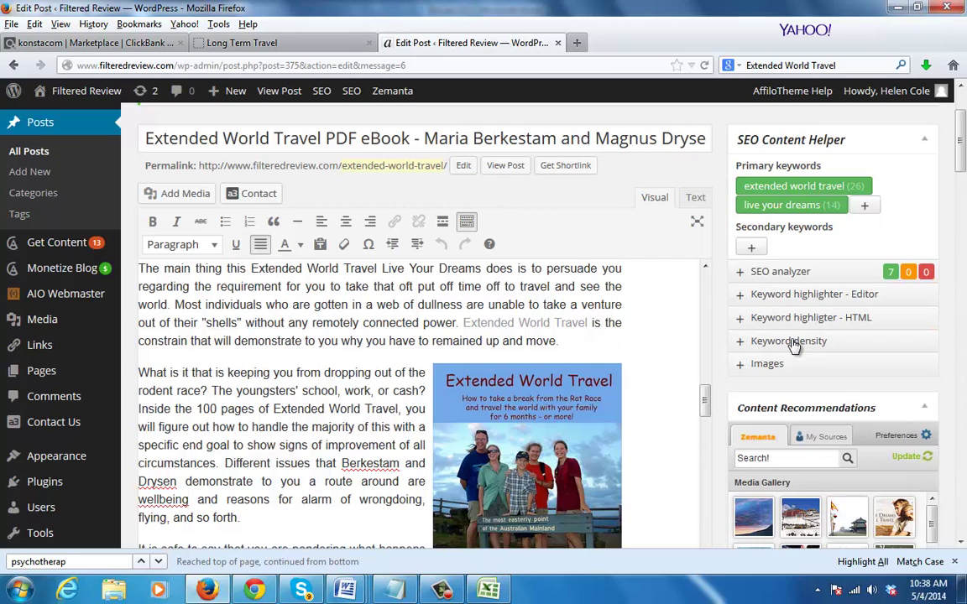
Review the keyword density table, then scroll down to Post Tags and Publish
click(792, 342)
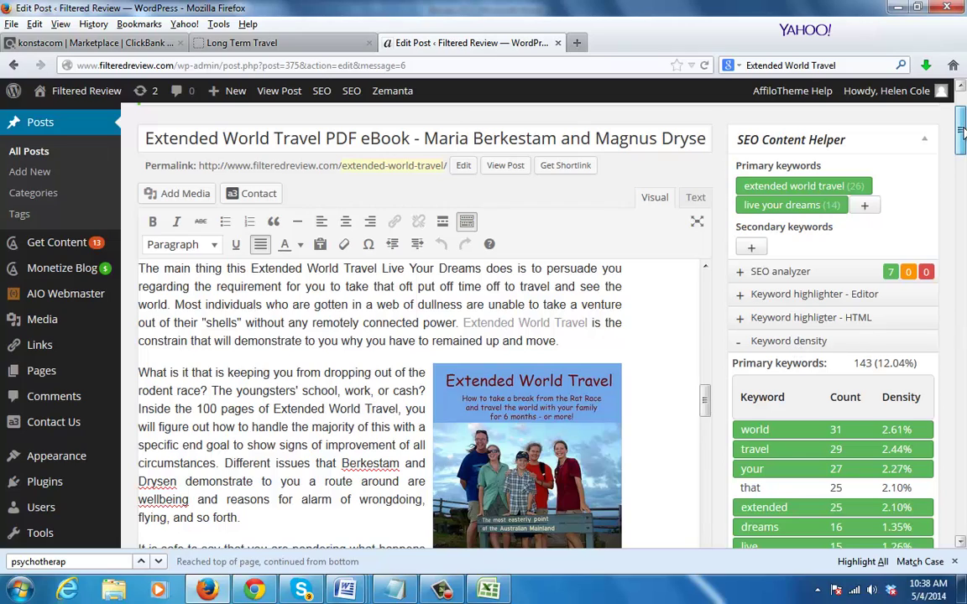
drag(963, 131, 963, 142)
scroll(813, 265, down, 2)
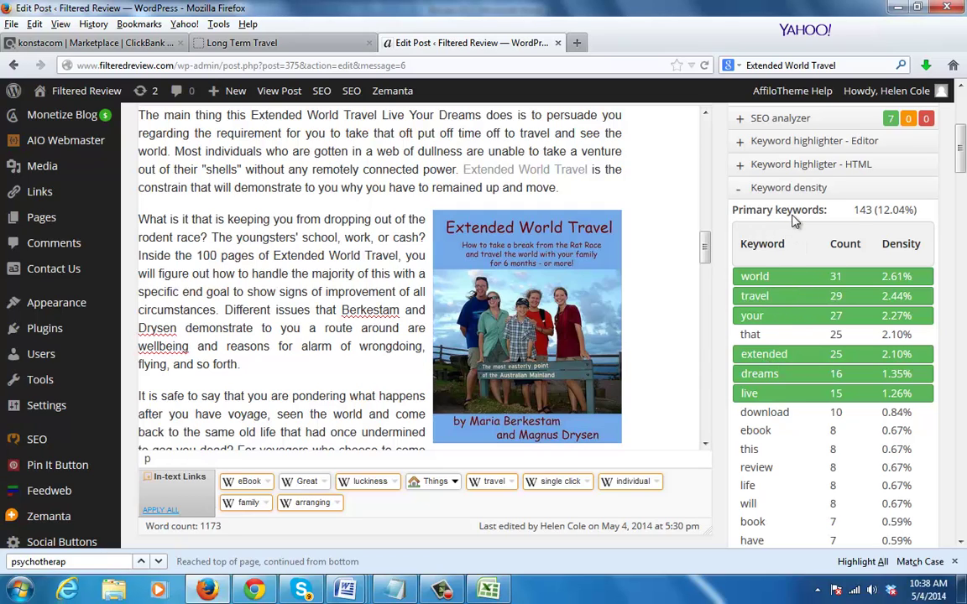
click(809, 190)
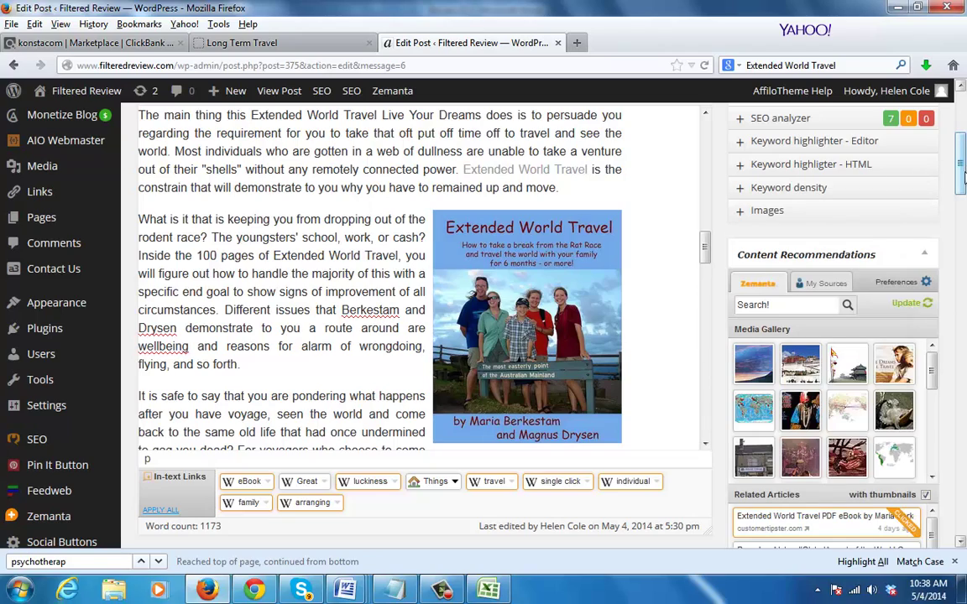
drag(962, 180, 964, 241)
scroll(963, 239, down, 3)
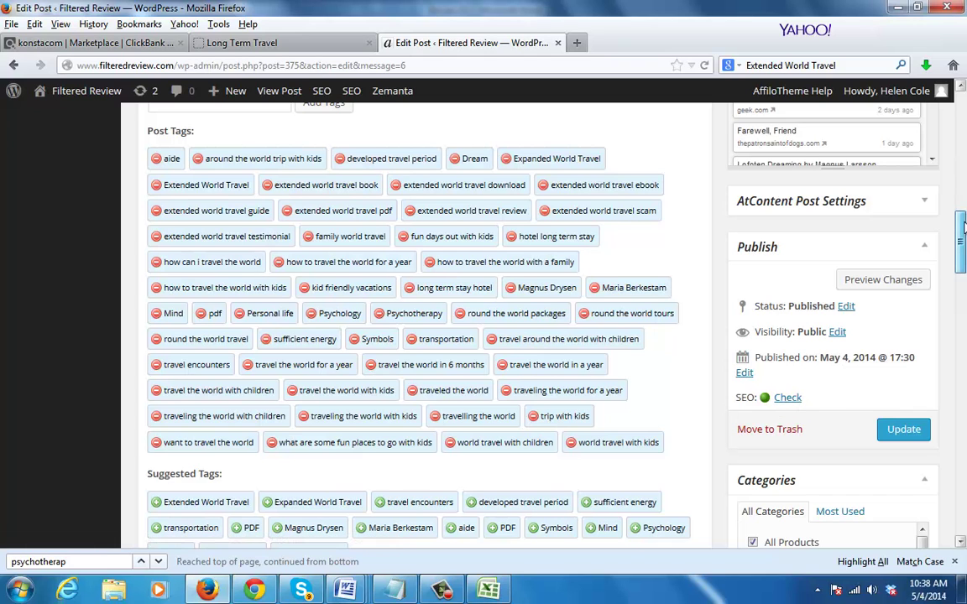
Open Yoast's Page Analysis tab via the SEO 'Check' link in the Publish box
drag(963, 223, 964, 250)
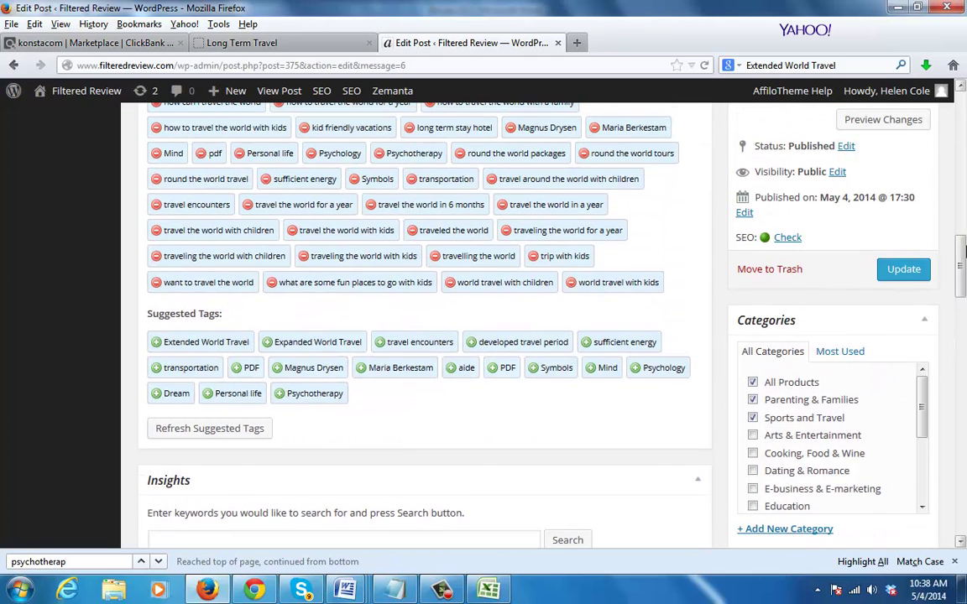
click(787, 238)
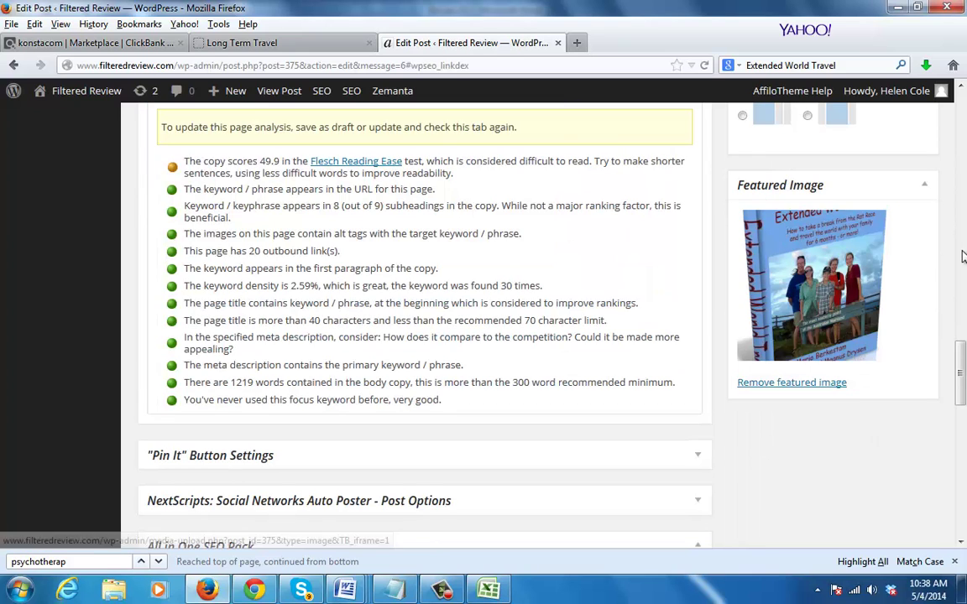
drag(963, 360, 963, 349)
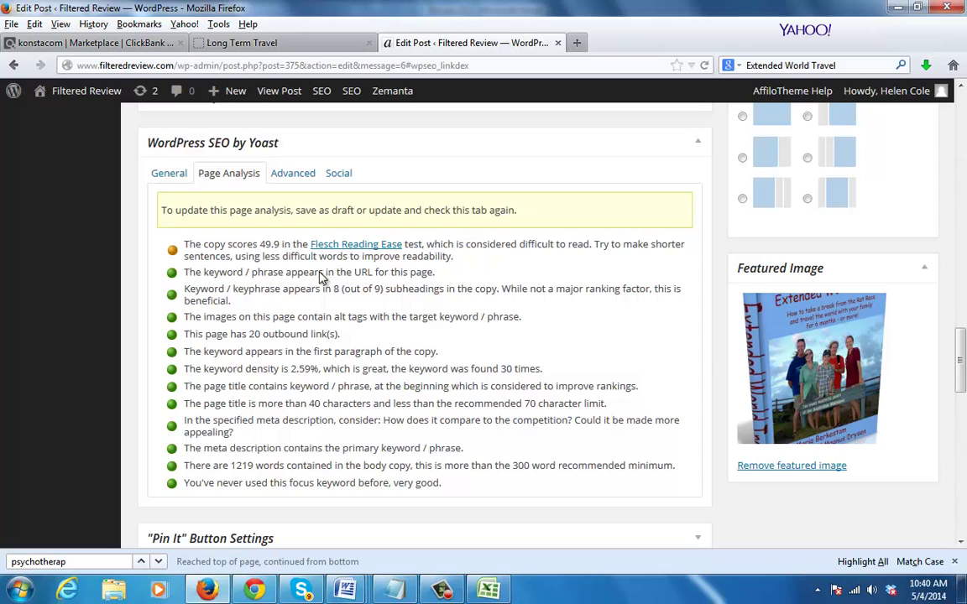
drag(324, 277, 202, 274)
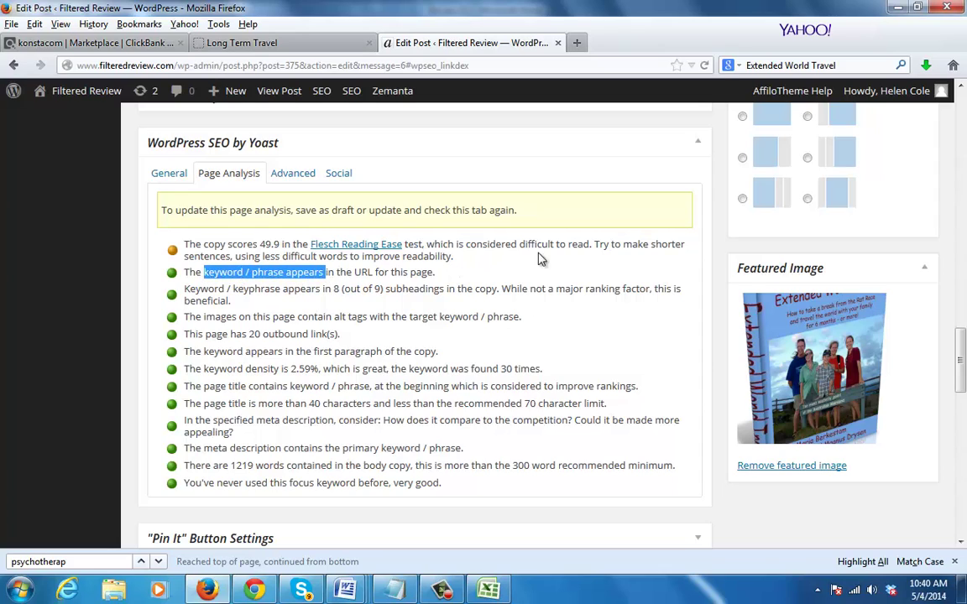
drag(964, 350, 963, 132)
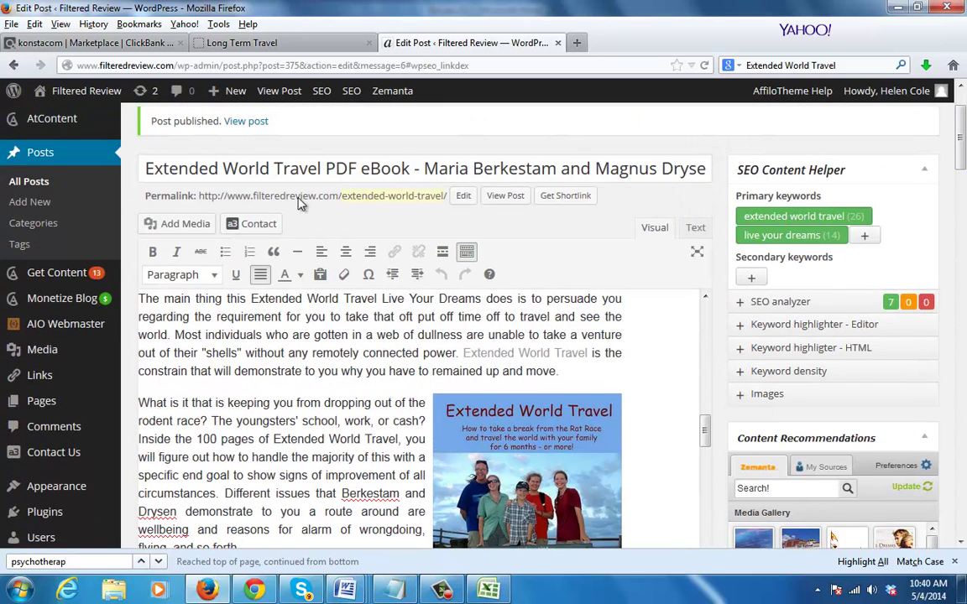
drag(199, 196, 446, 206)
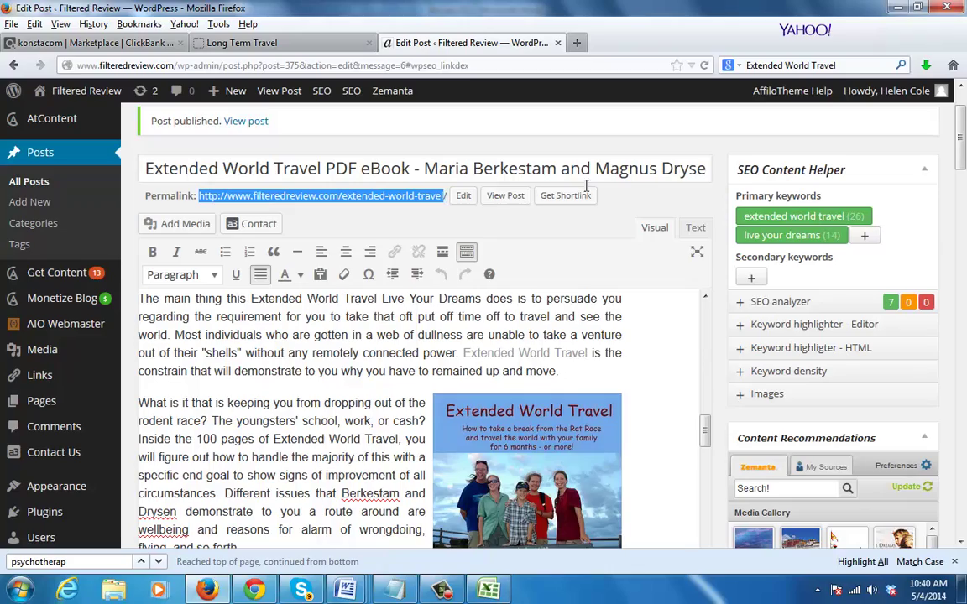
drag(961, 134, 963, 365)
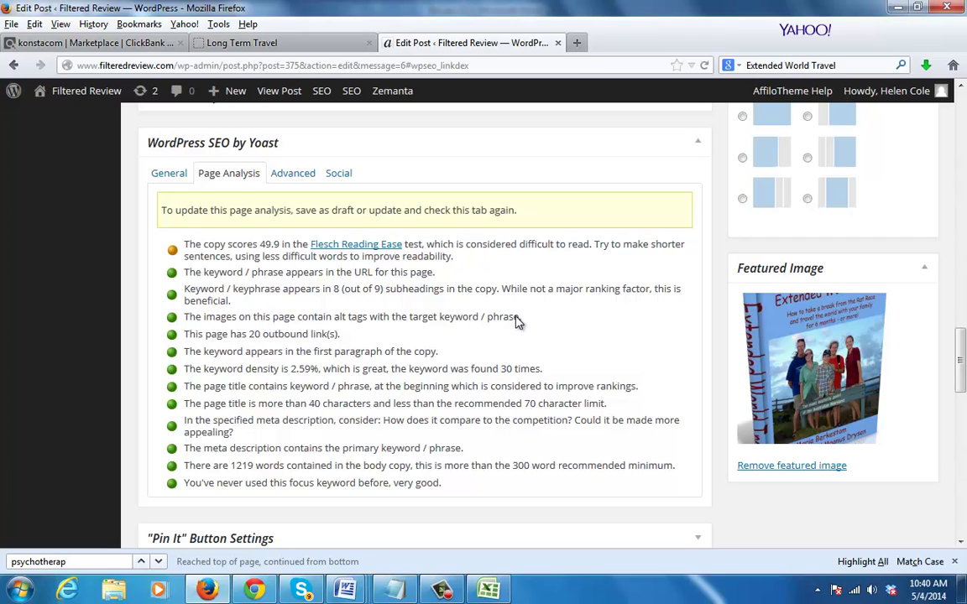
drag(516, 321, 195, 323)
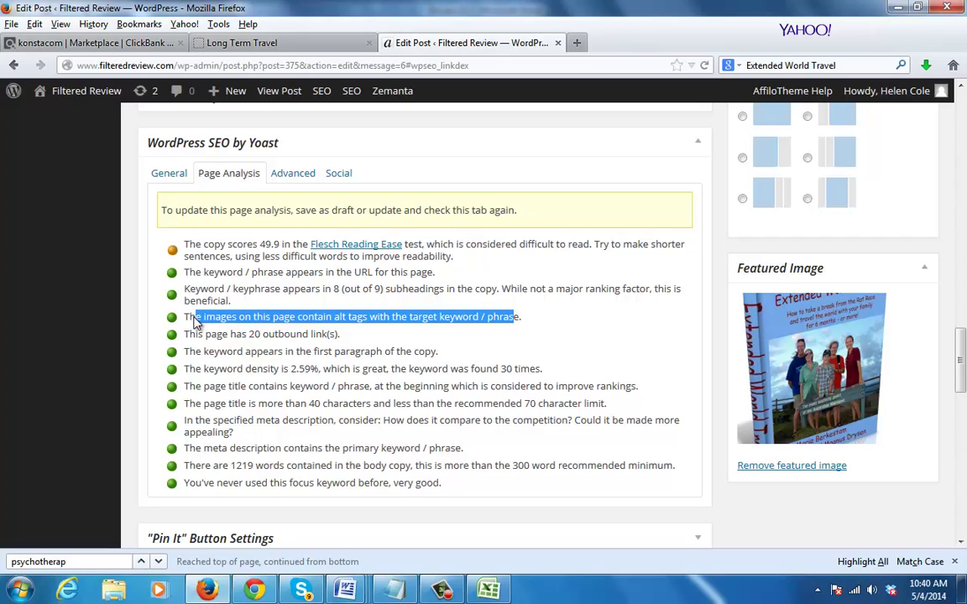
click(196, 323)
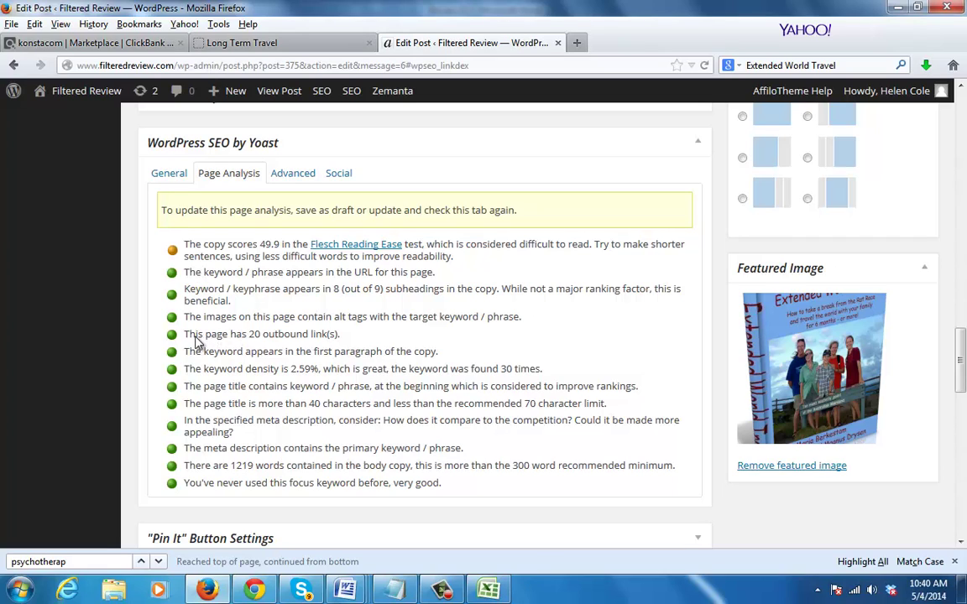
drag(339, 335, 254, 336)
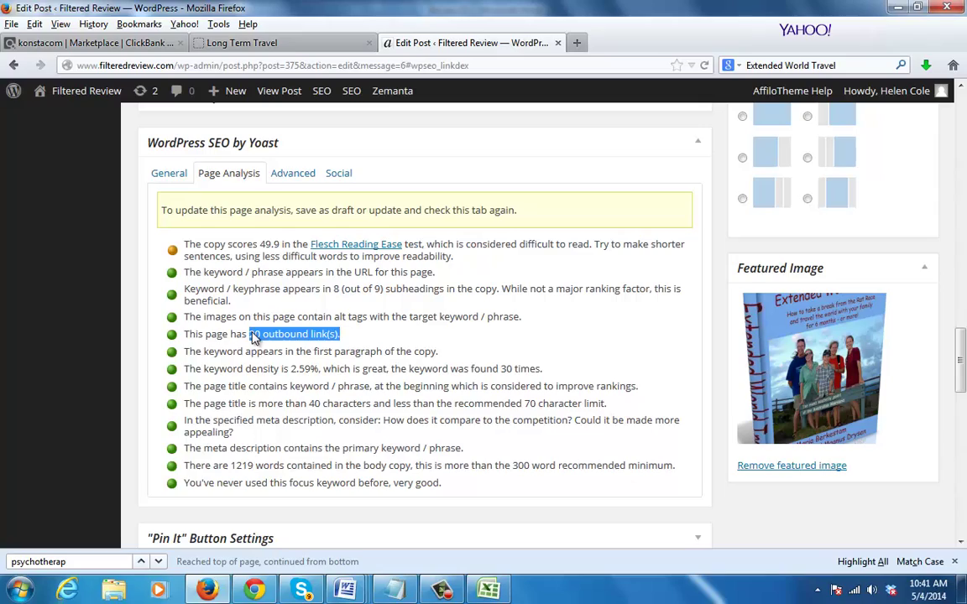
drag(962, 362, 963, 143)
scroll(480, 323, down, 5)
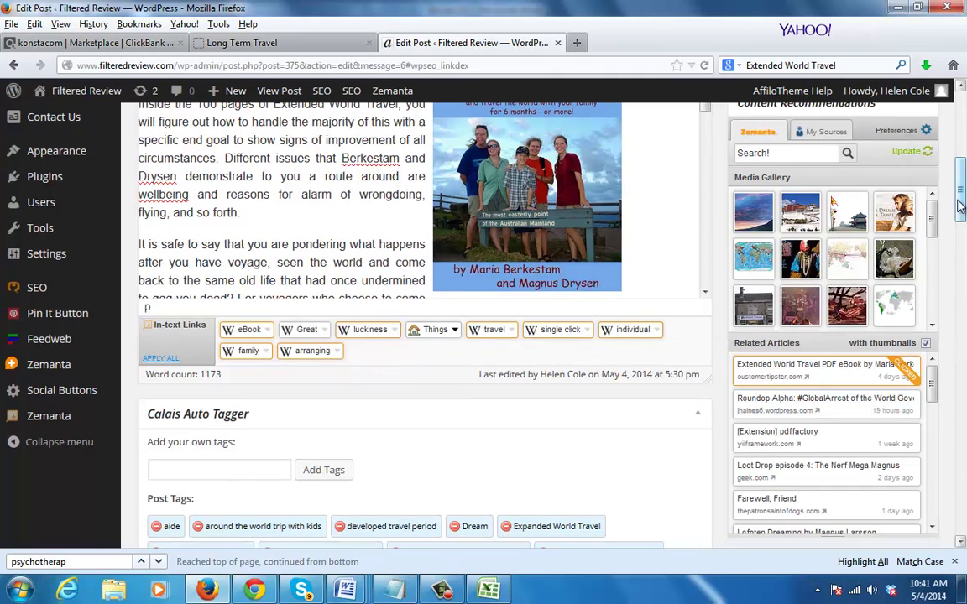
scroll(863, 167, down, 3)
scroll(963, 309, down, 5)
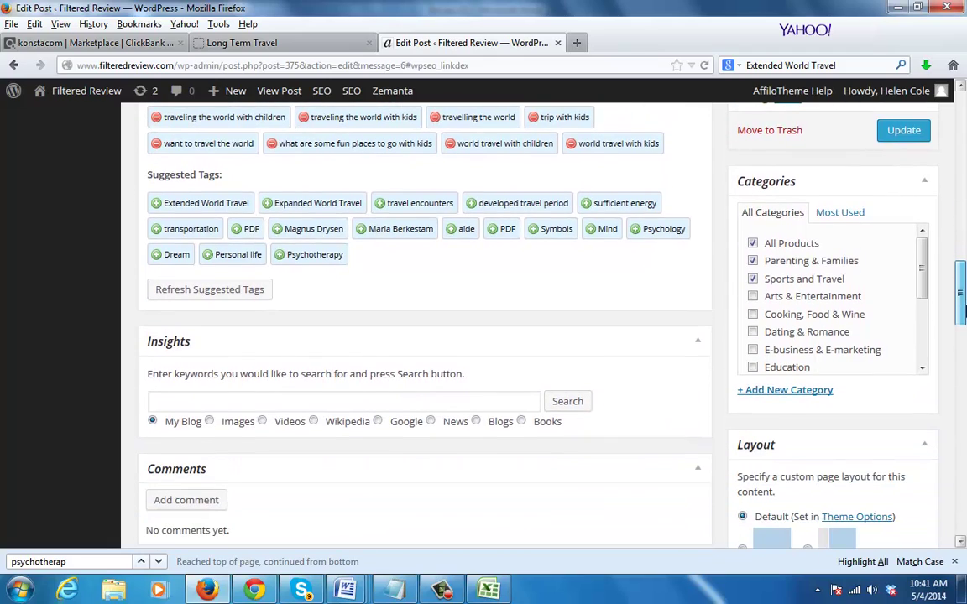
drag(962, 309, 965, 373)
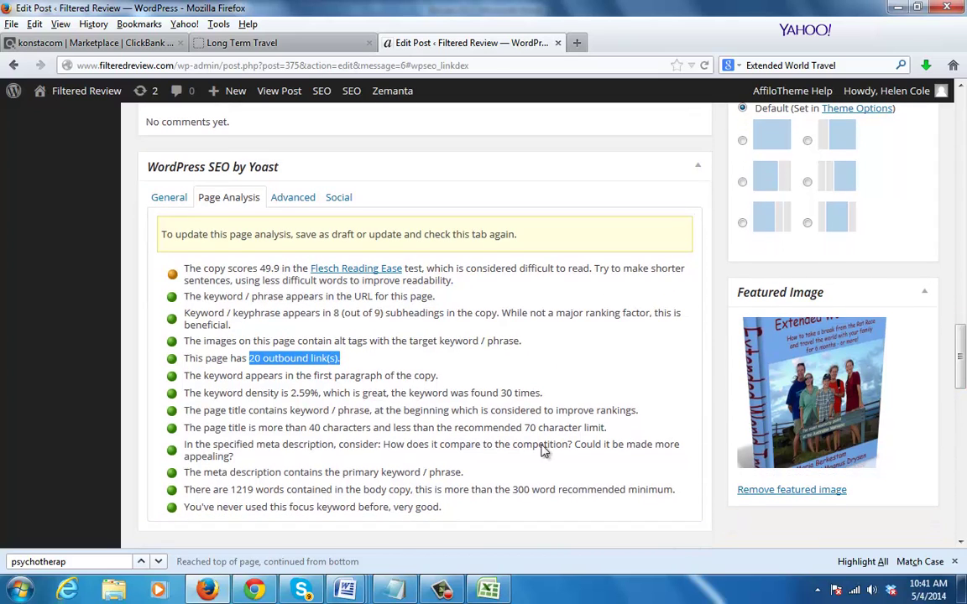
click(210, 380)
drag(193, 380, 437, 383)
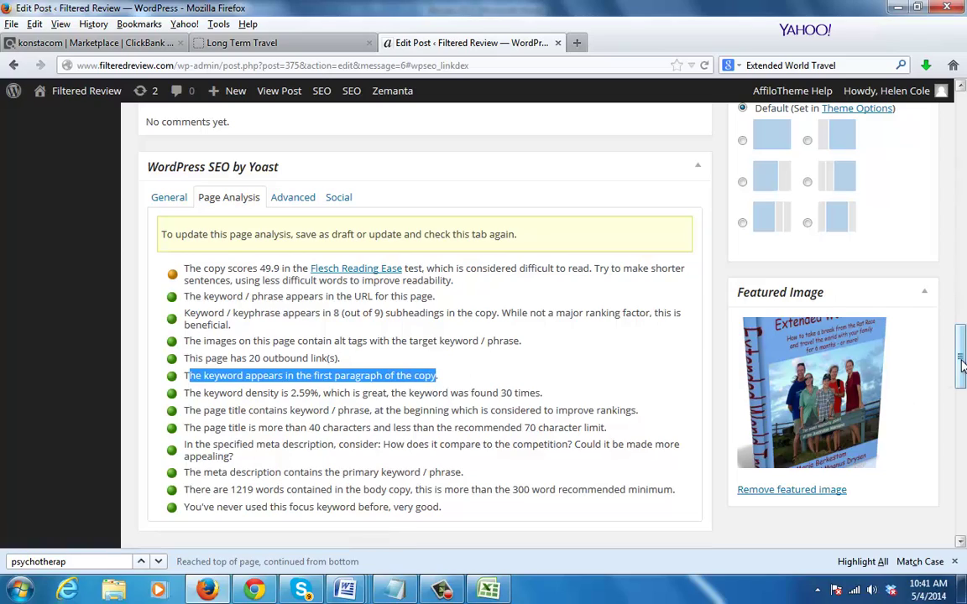
drag(962, 362, 962, 138)
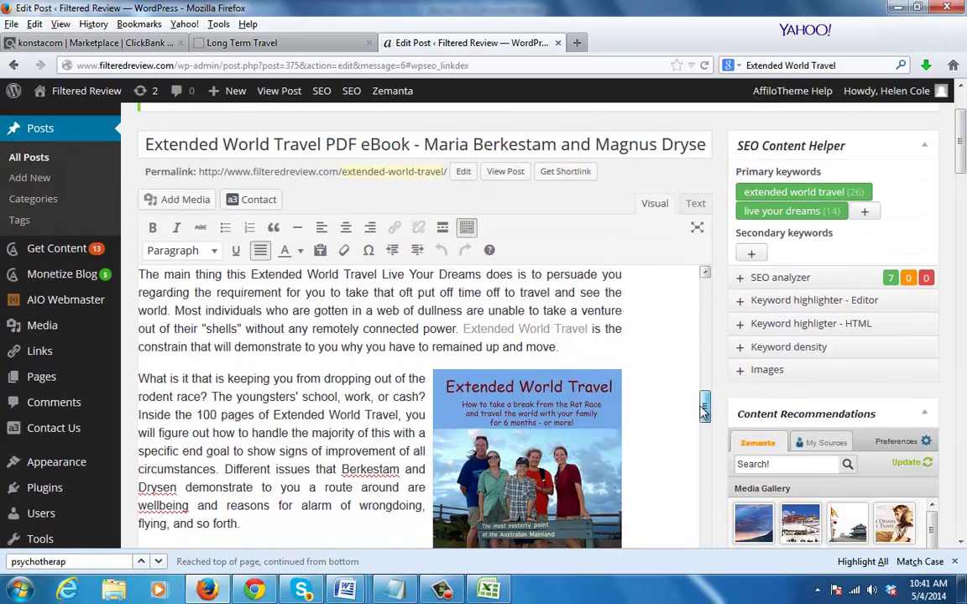
drag(703, 409, 706, 309)
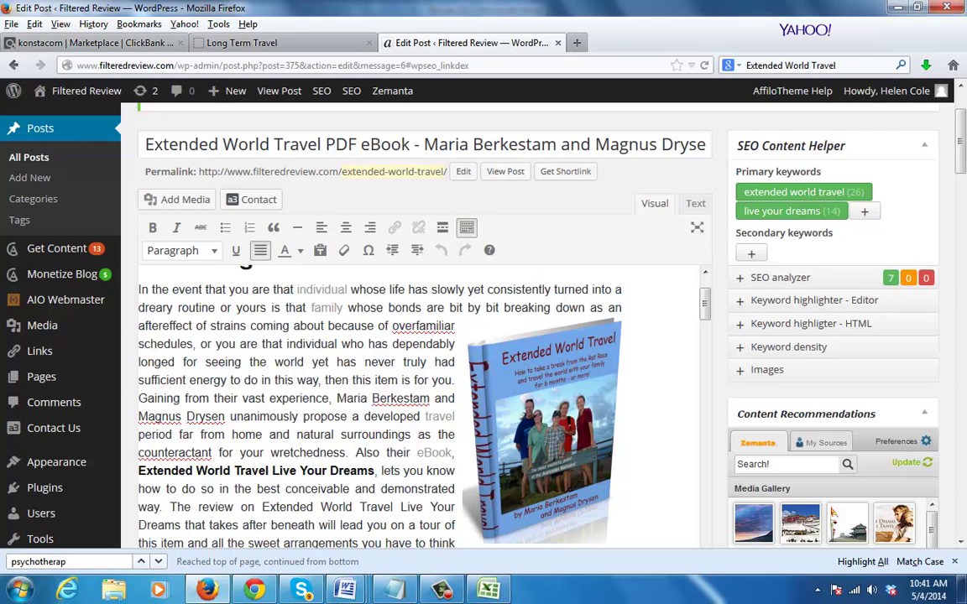
scroll(962, 186, down, 5)
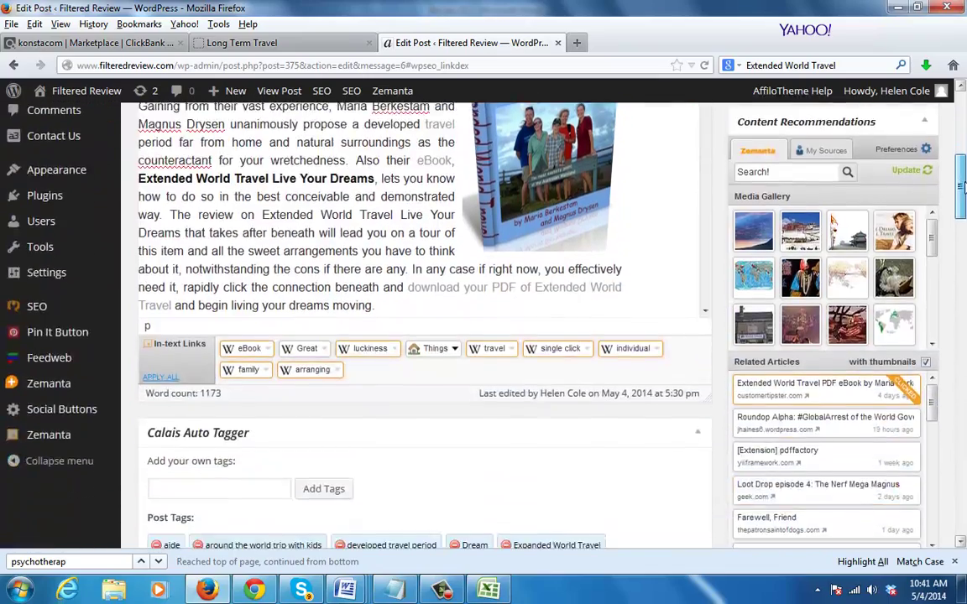
drag(964, 186, 962, 363)
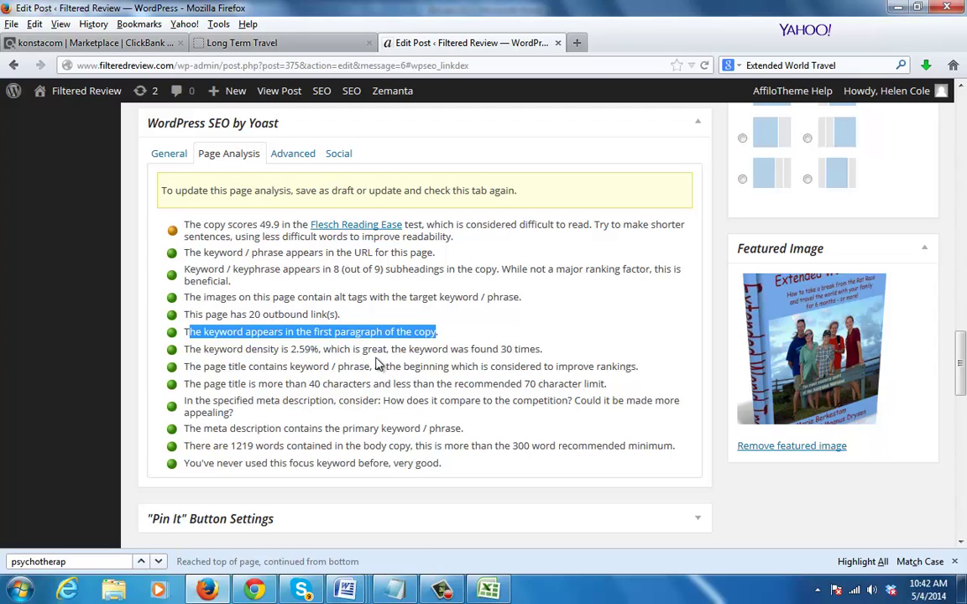
click(250, 358)
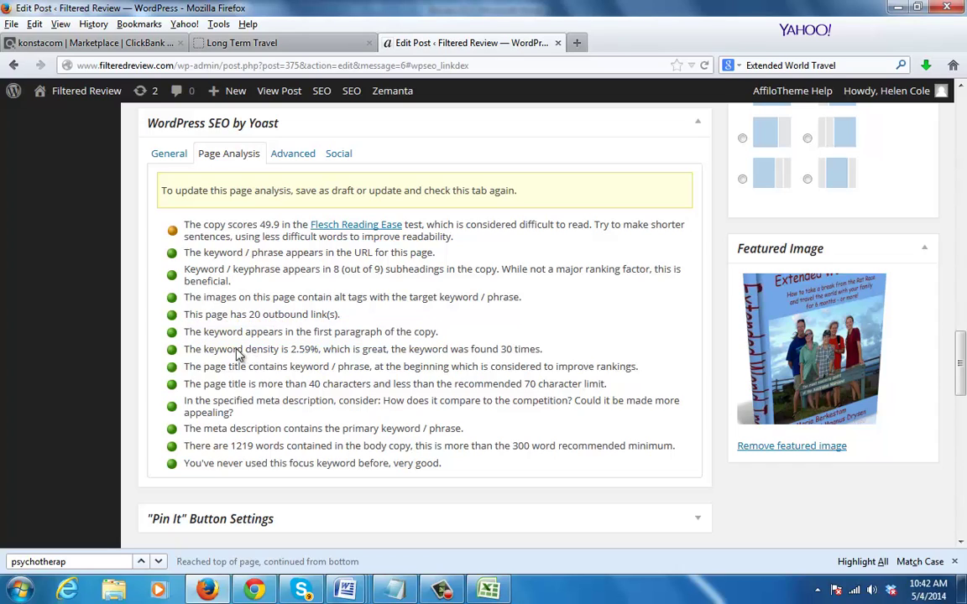
drag(186, 354, 321, 354)
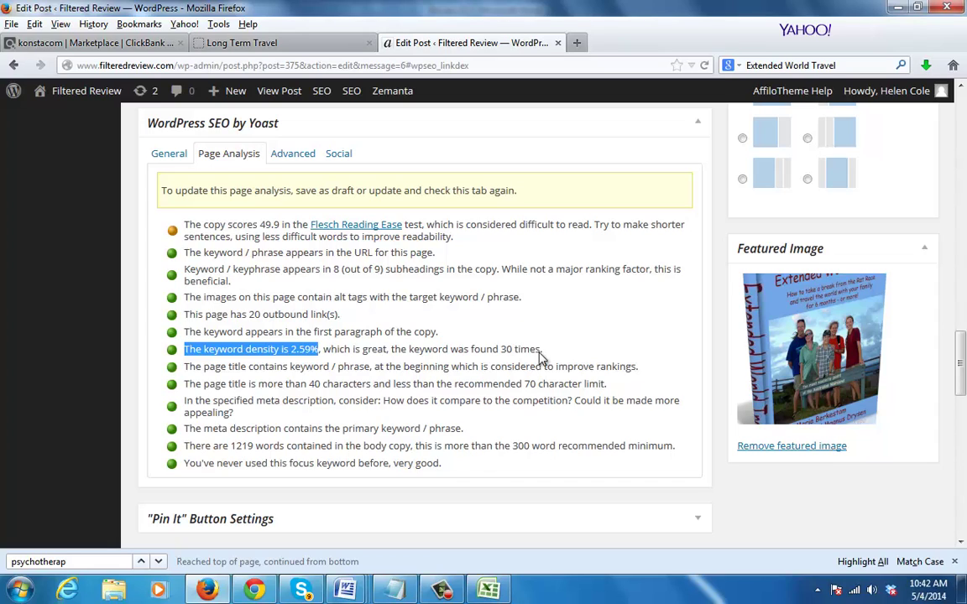
drag(541, 357, 294, 357)
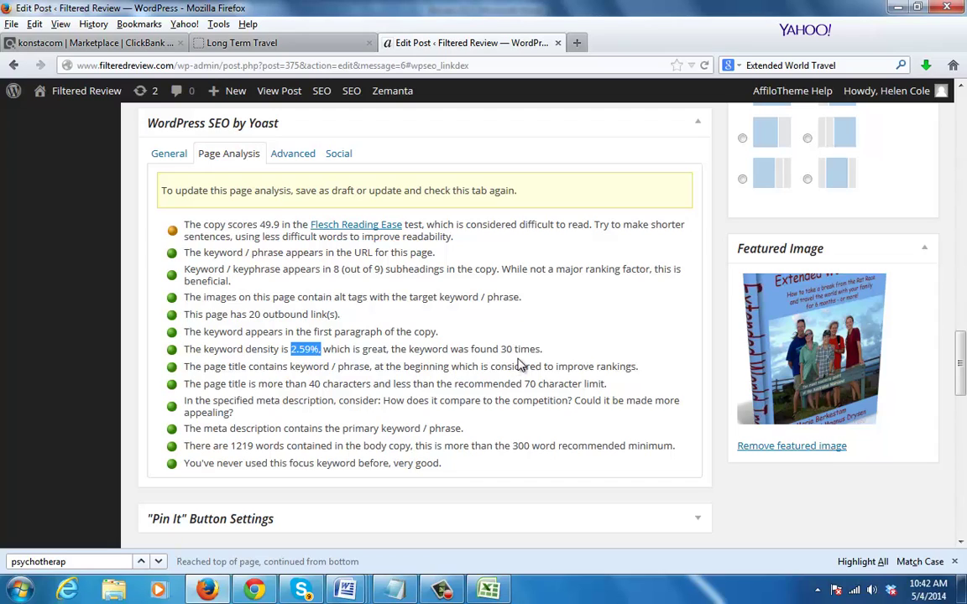
click(311, 356)
drag(528, 356, 227, 345)
click(242, 381)
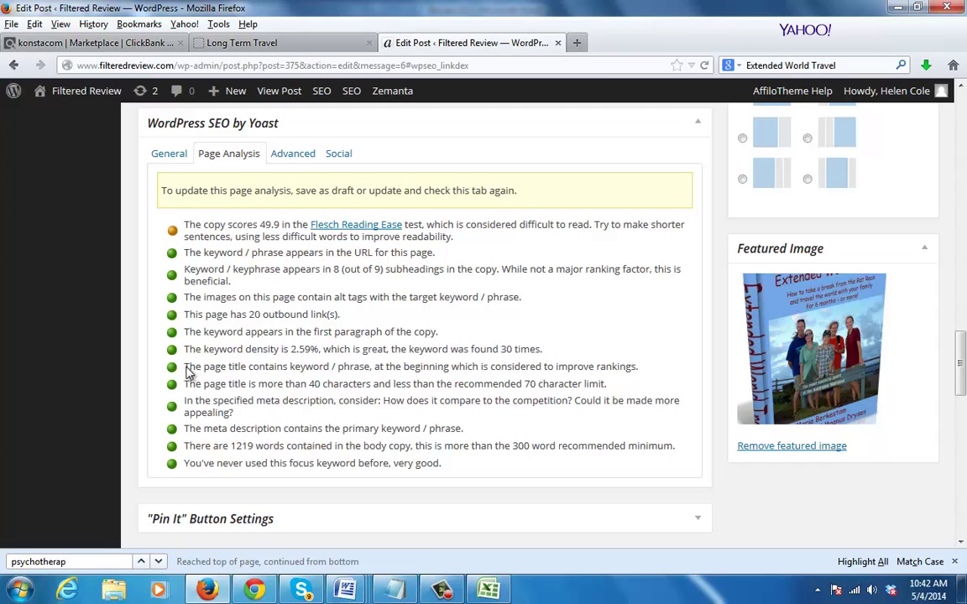
drag(189, 374, 379, 381)
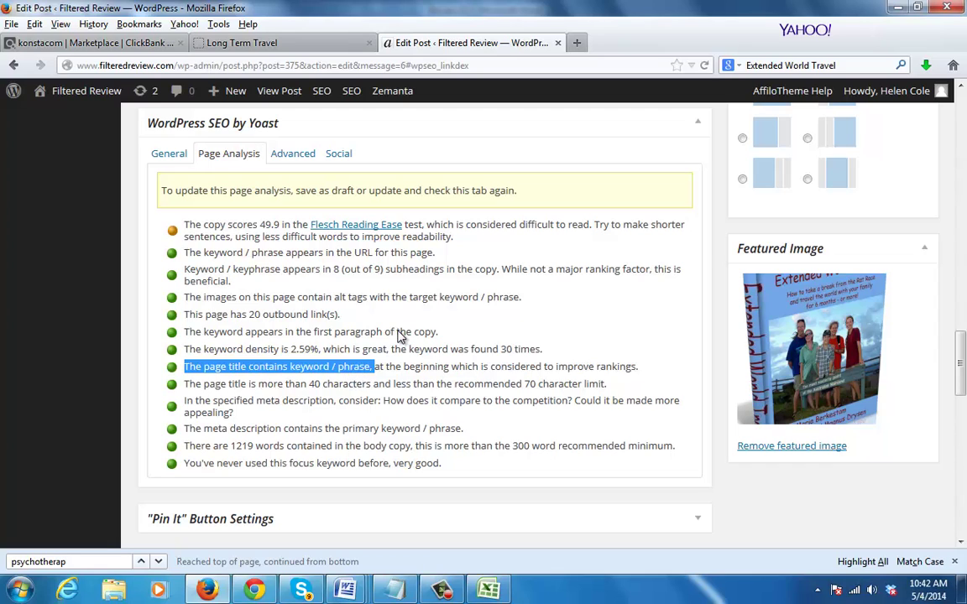
drag(398, 332, 316, 334)
drag(366, 298, 277, 297)
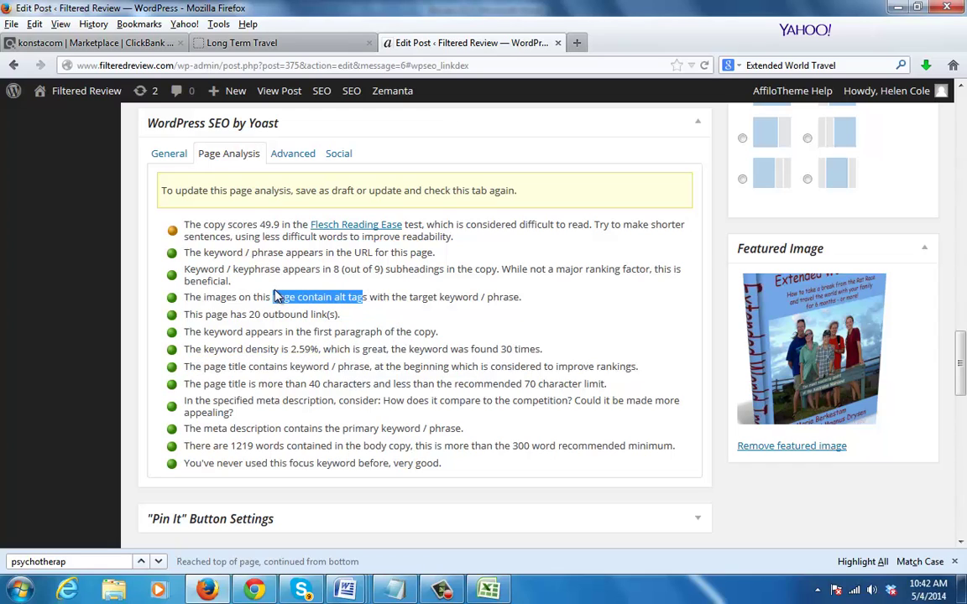
drag(375, 270, 277, 270)
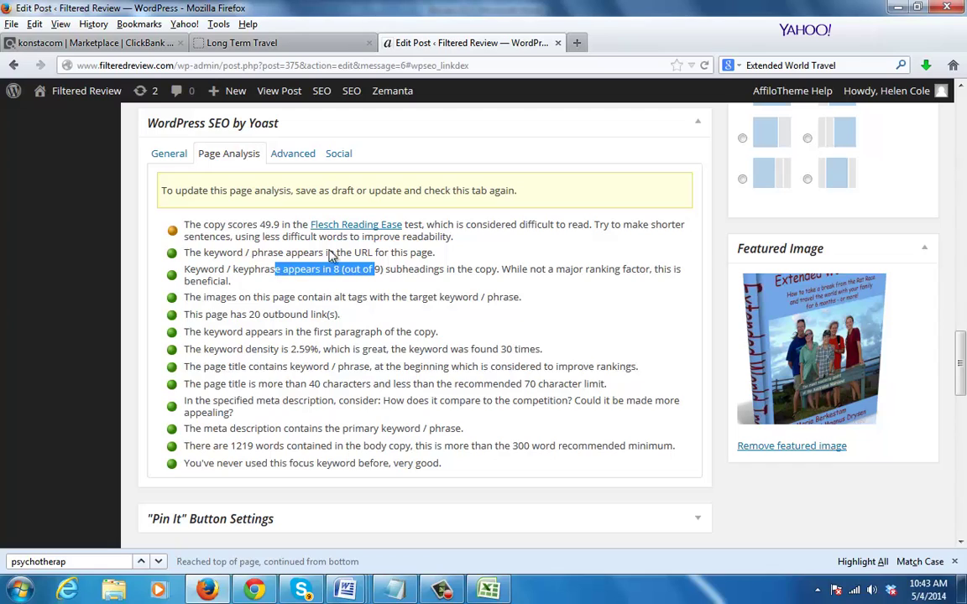
drag(339, 253, 267, 254)
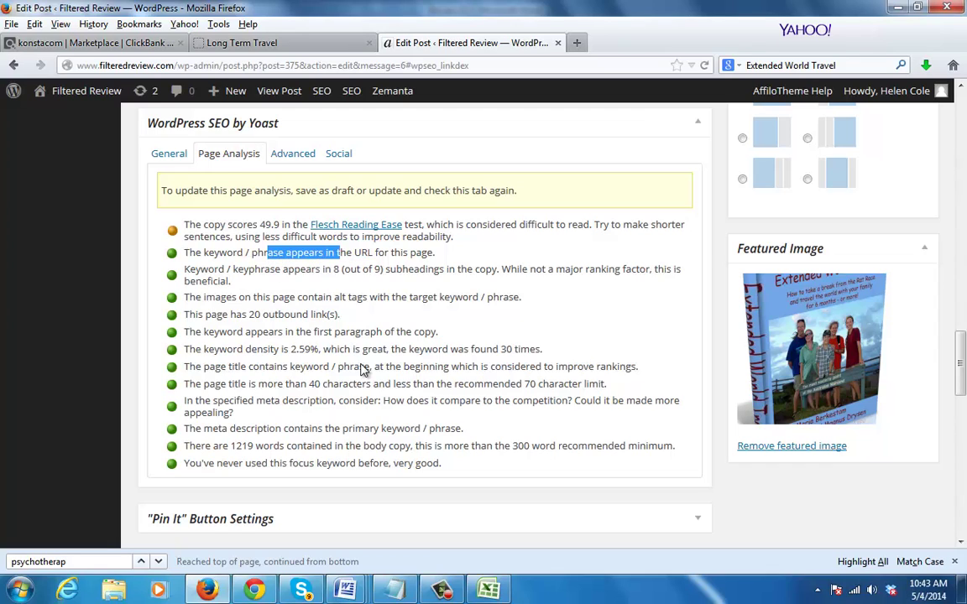
drag(365, 366, 248, 367)
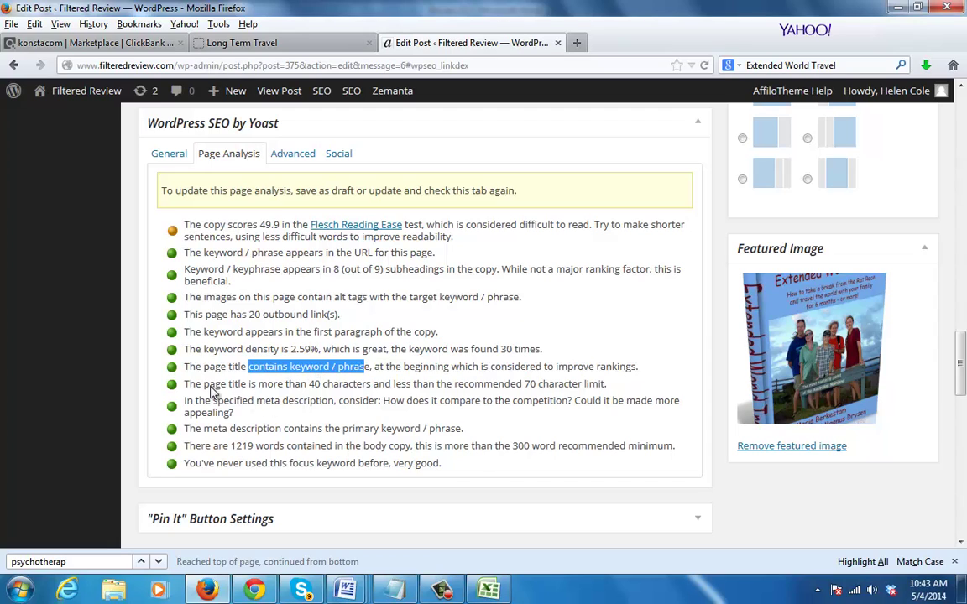
drag(258, 383, 368, 385)
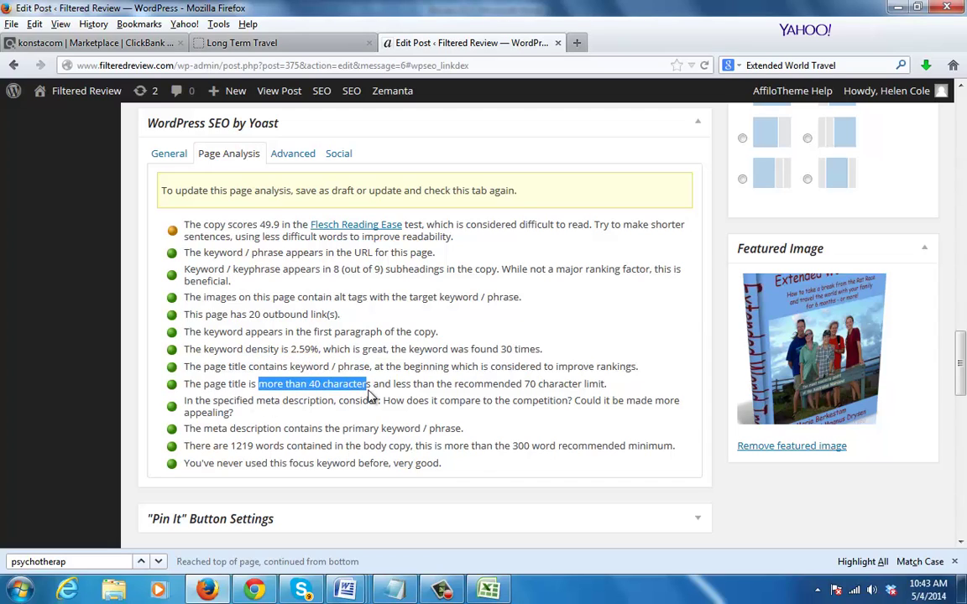
drag(438, 385, 539, 390)
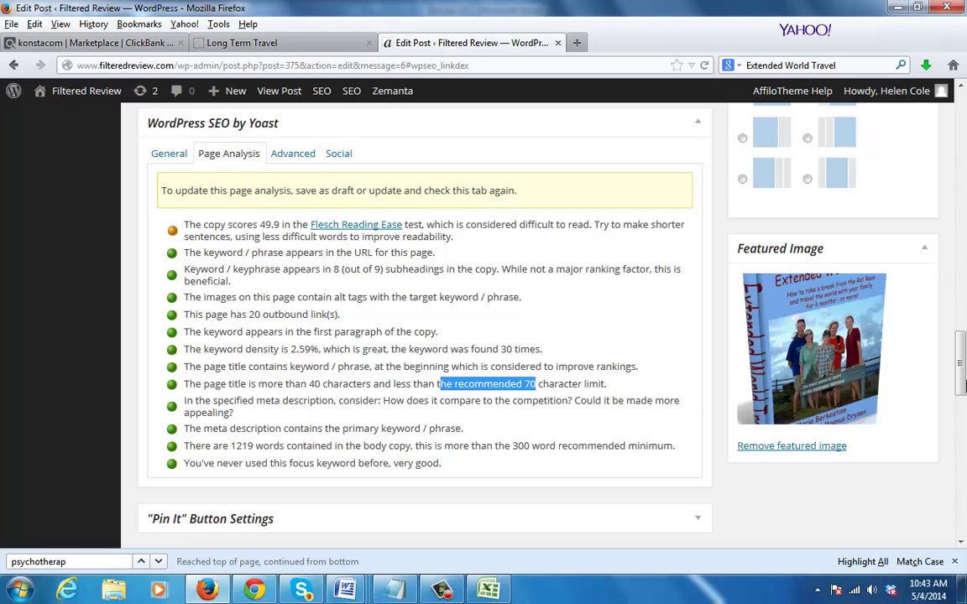
drag(963, 384, 963, 443)
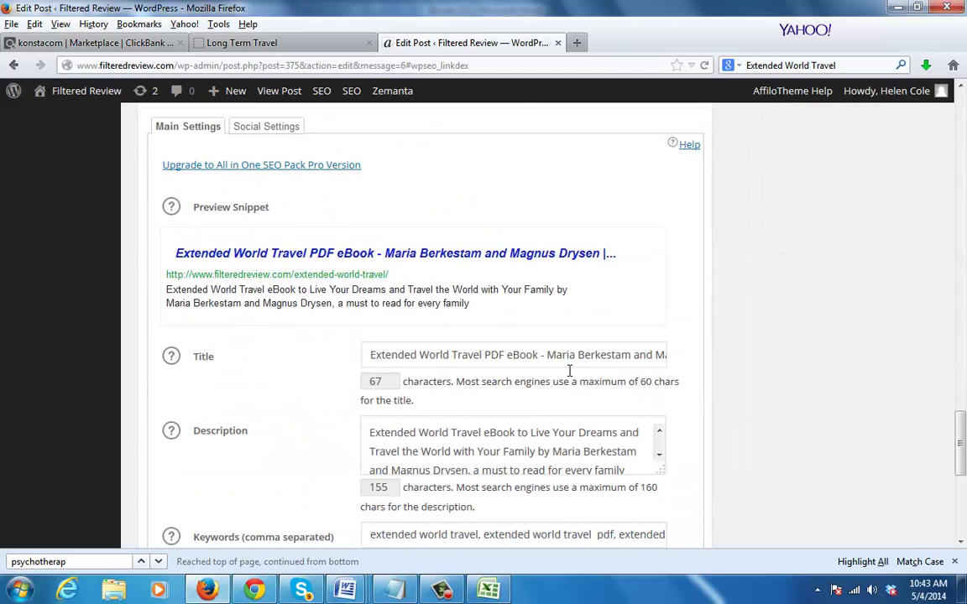
Check the All in One SEO custom title field and its wording
click(248, 361)
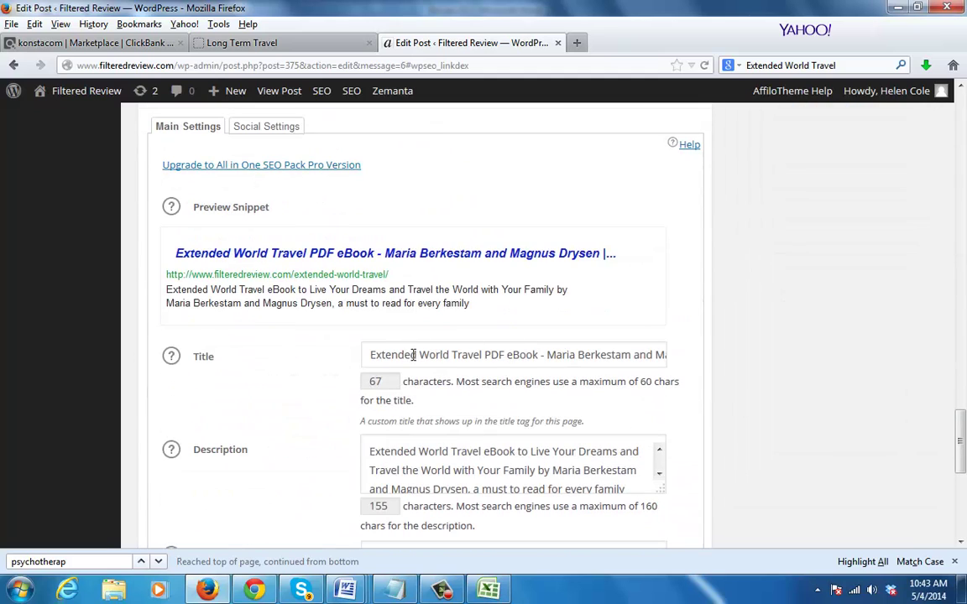
double_click(413, 354)
drag(413, 354, 610, 361)
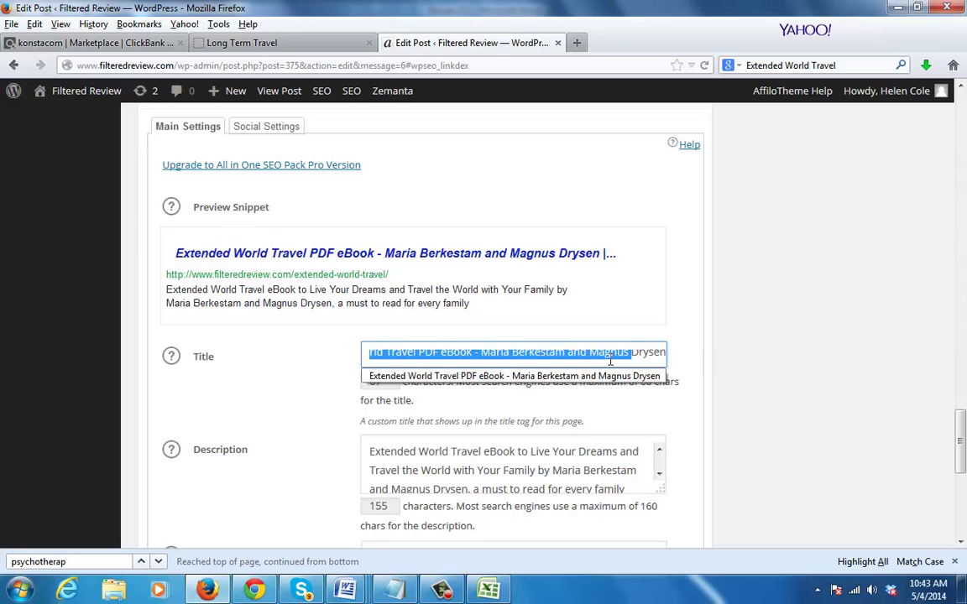
key(Escape)
click(657, 354)
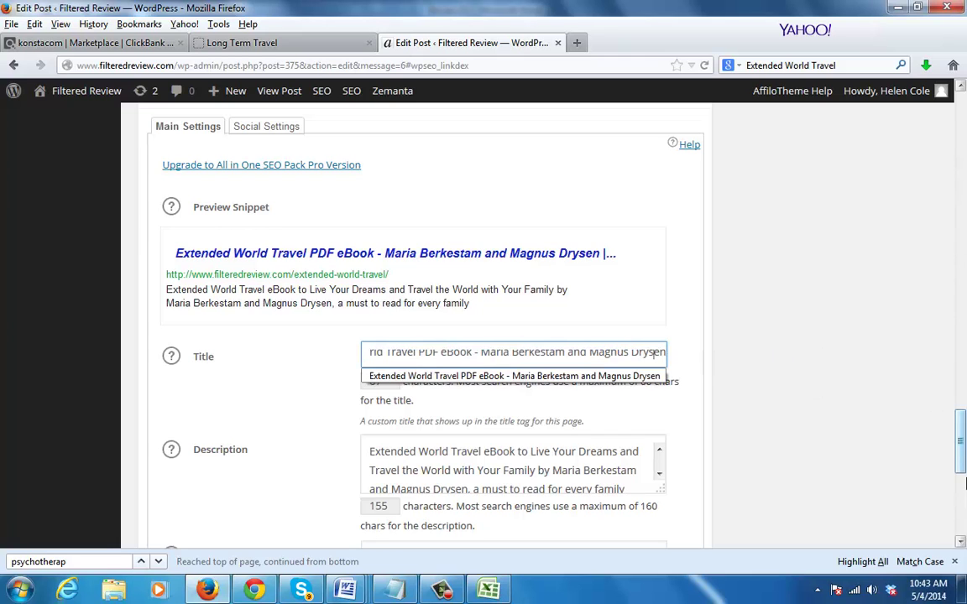
key(Escape)
mouse_move(962, 448)
mouse_down()
mouse_move(963, 370)
mouse_move(964, 466)
mouse_up()
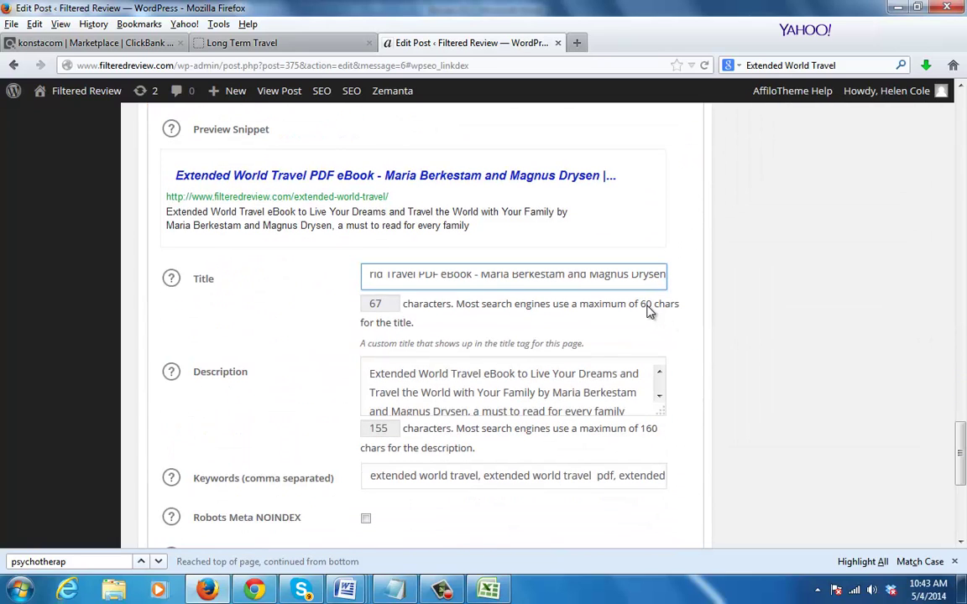
drag(963, 487, 963, 410)
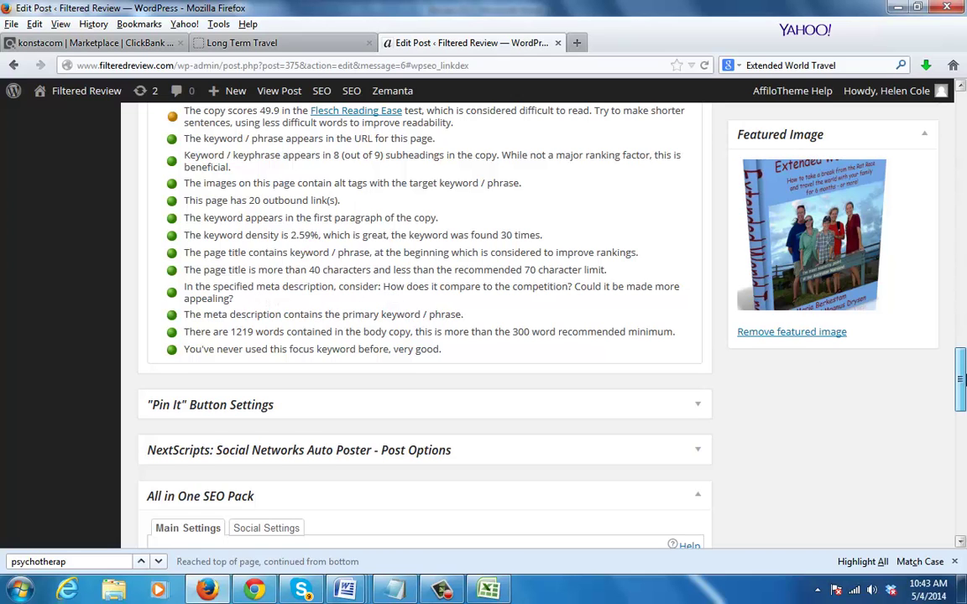
Review the SEO description and Yoast page analysis, then open a new browser tab
scroll(962, 404, down, 3)
scroll(962, 404, down, 7)
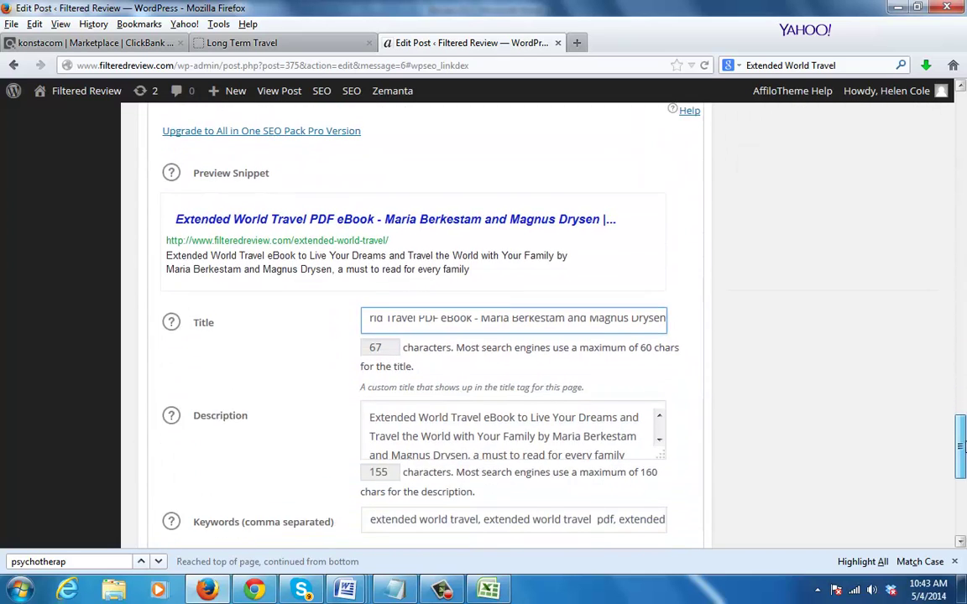
click(477, 433)
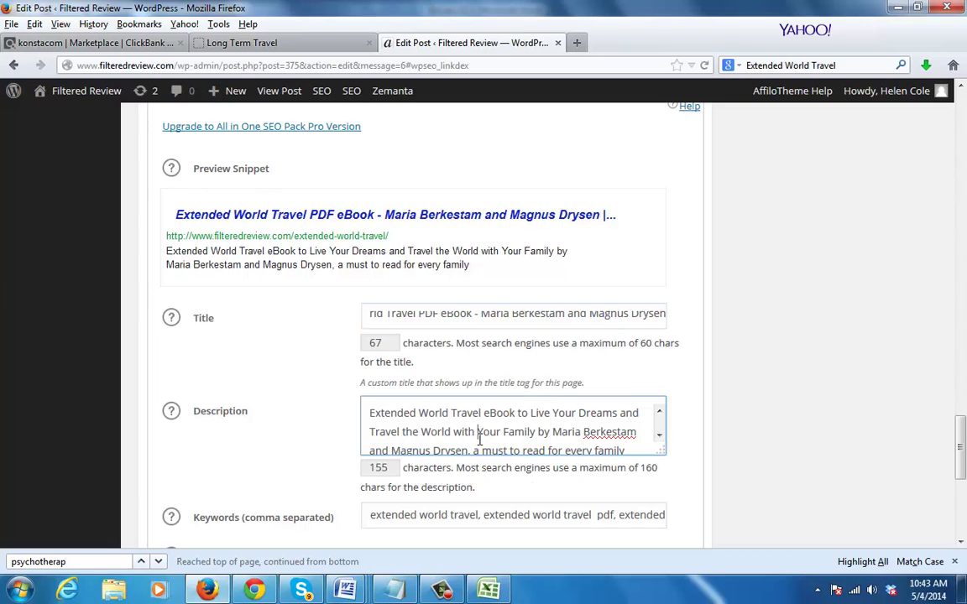
click(659, 438)
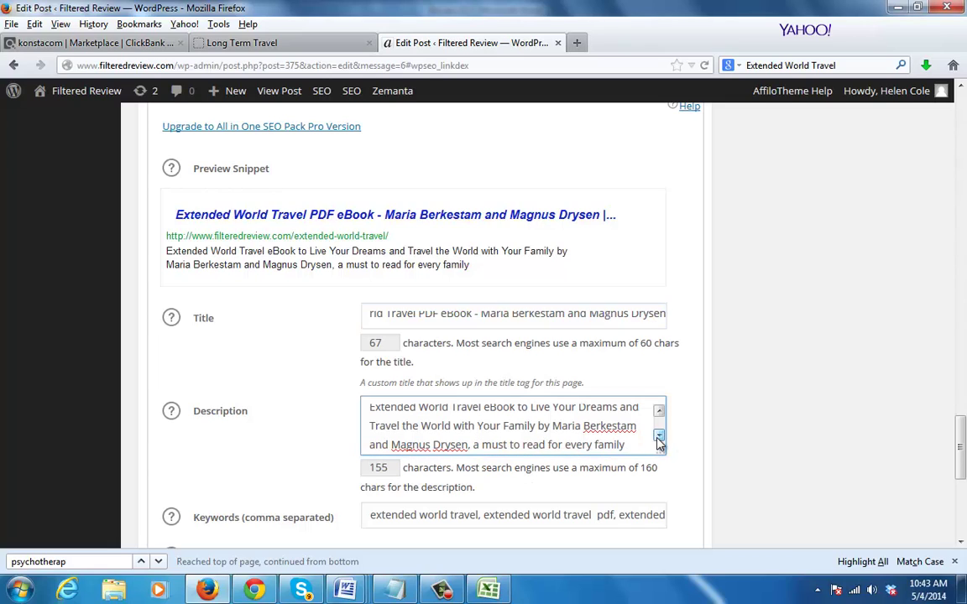
drag(961, 431, 964, 346)
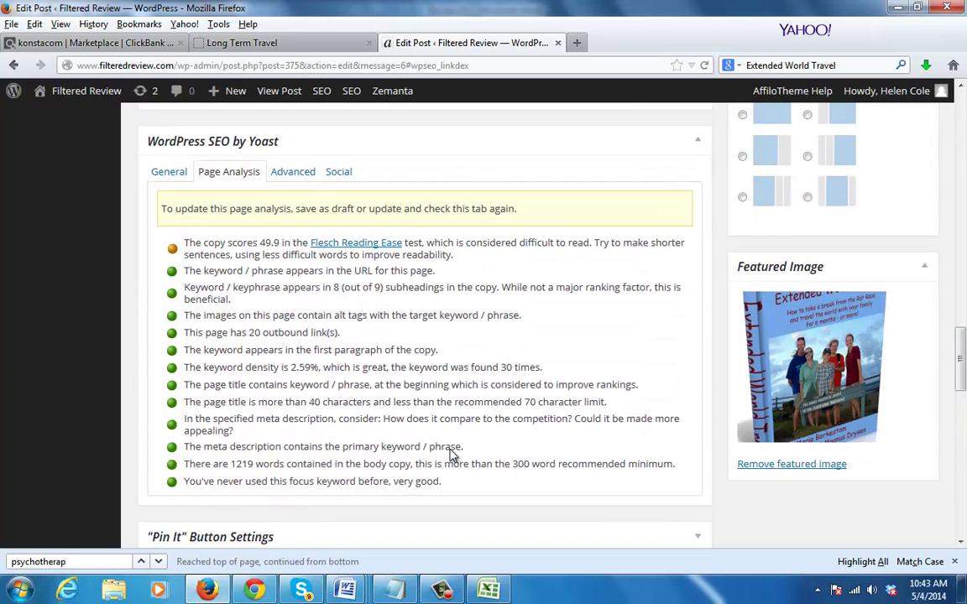
drag(186, 449, 479, 453)
click(485, 453)
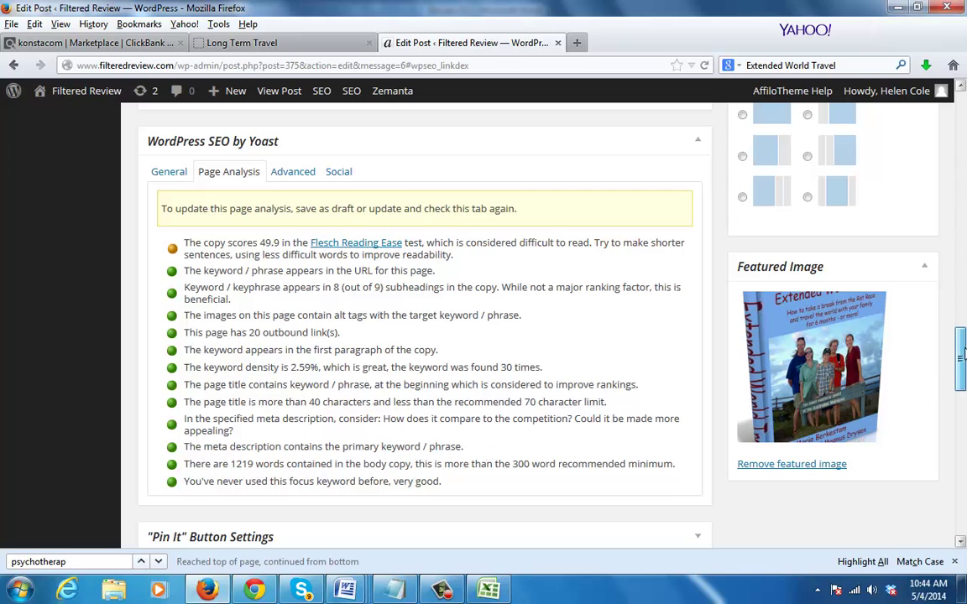
drag(961, 364, 962, 448)
click(487, 418)
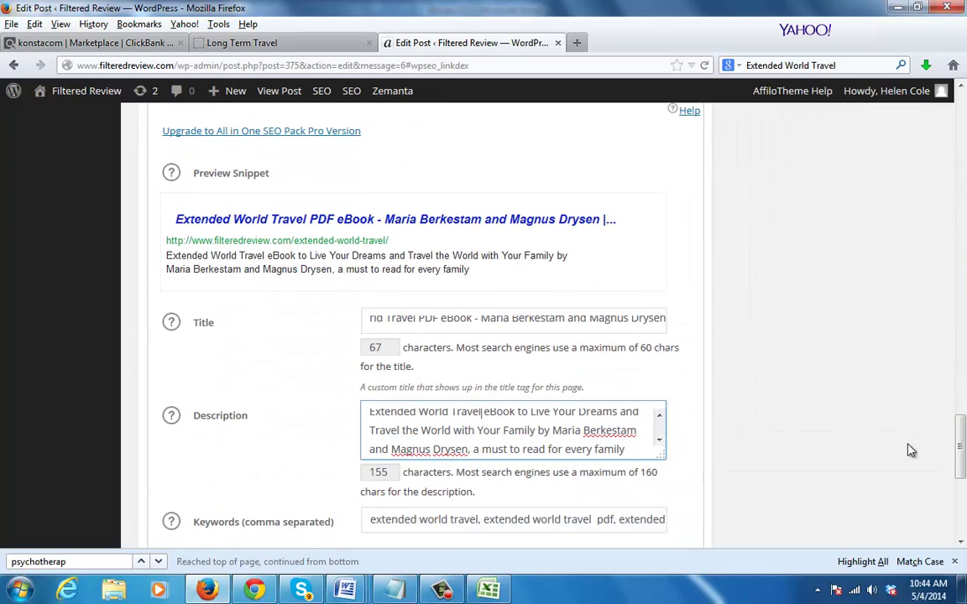
scroll(864, 386, up, 5)
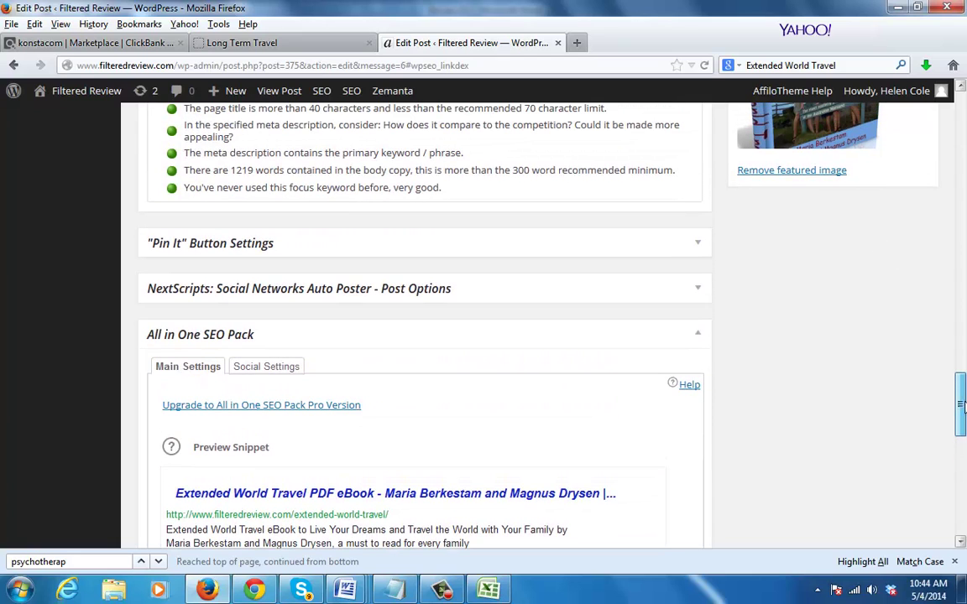
click(577, 42)
Search Google for Extended World Travel and look over the Amazon, Facebook and YouTube results
click(787, 64)
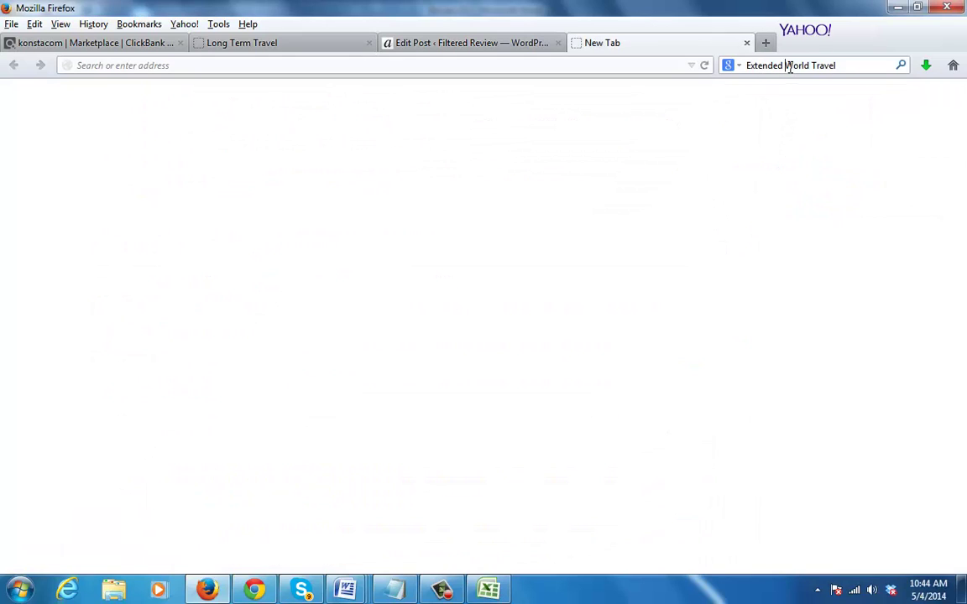
key(Return)
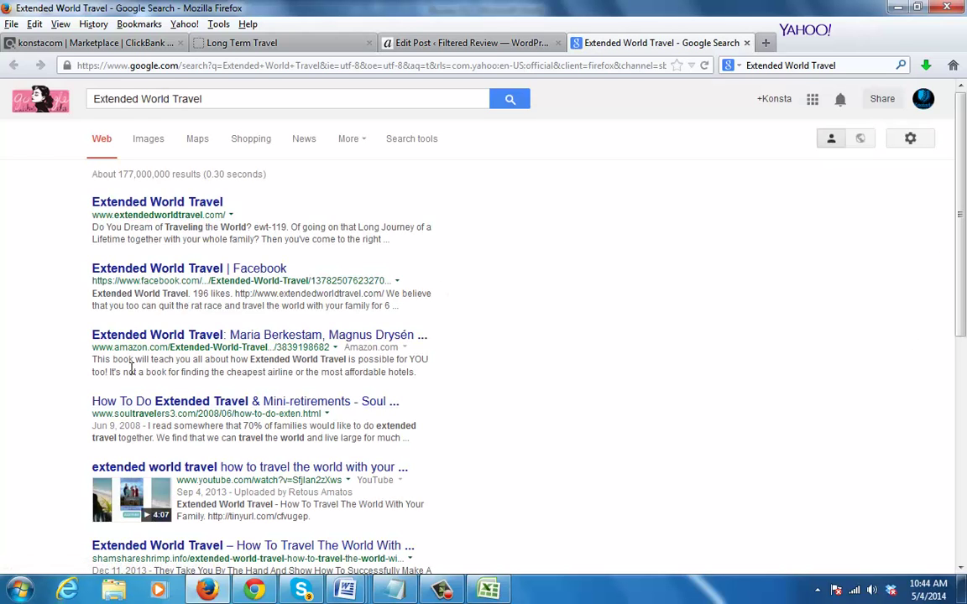
drag(92, 359, 266, 362)
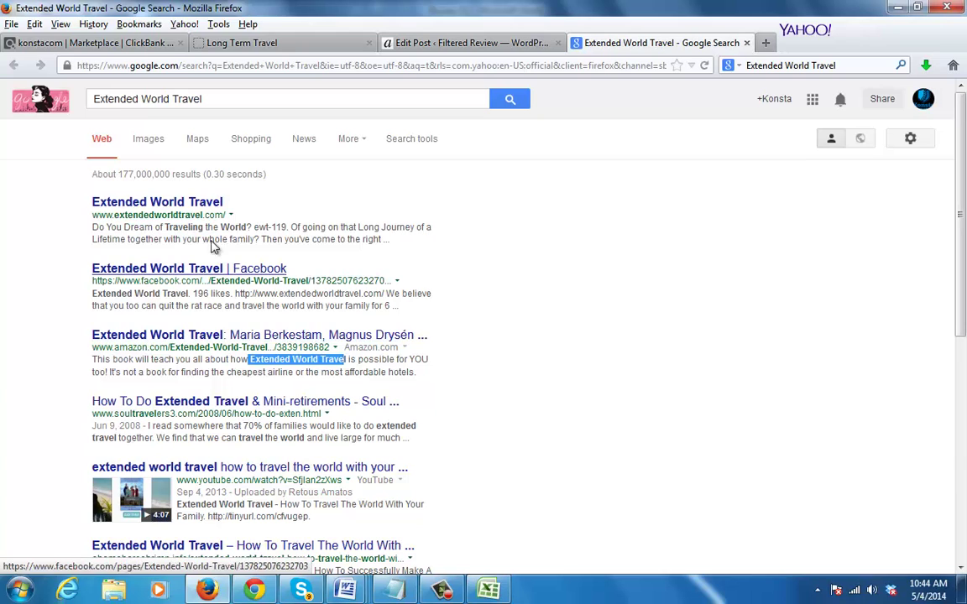
drag(231, 239, 165, 208)
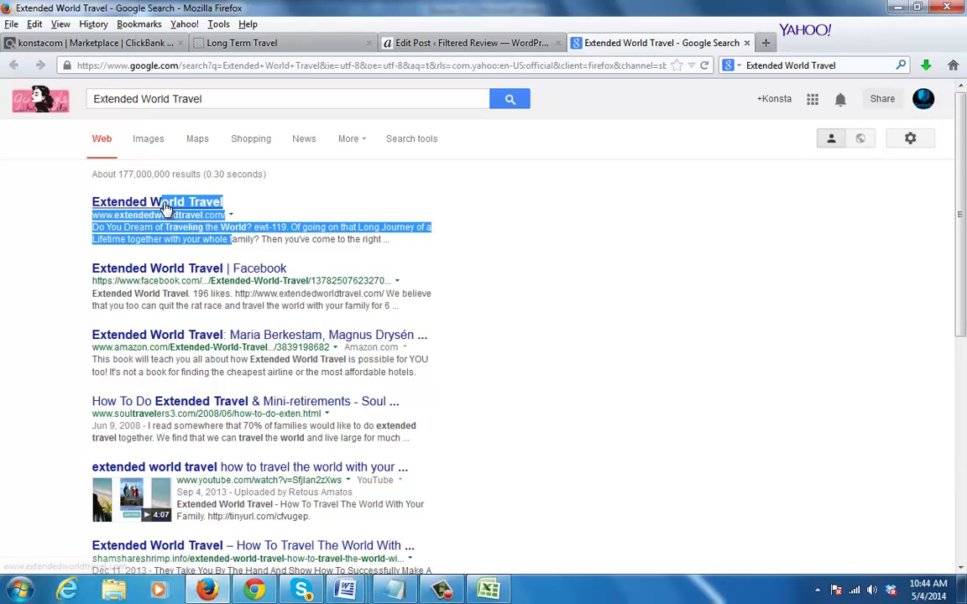
click(317, 306)
drag(317, 305, 218, 256)
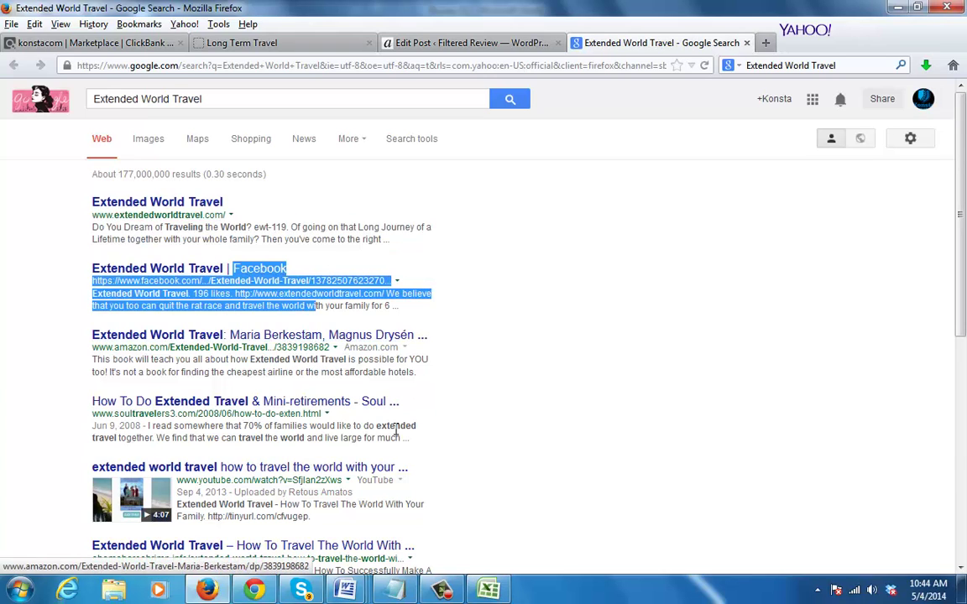
drag(332, 504, 295, 481)
click(368, 527)
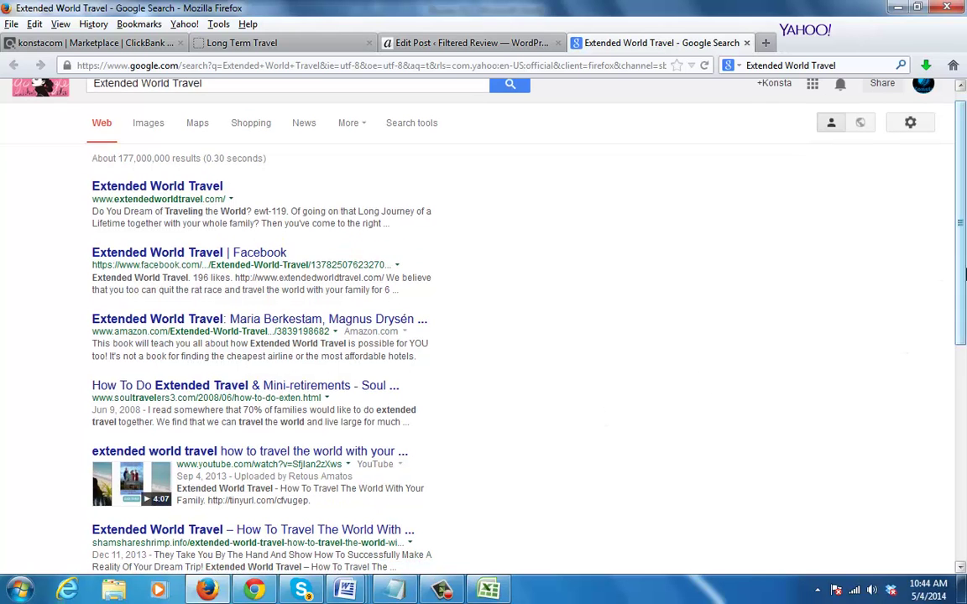
Scan the Google Books and alalane.info results, then return to the Edit Post tab
drag(958, 272, 964, 432)
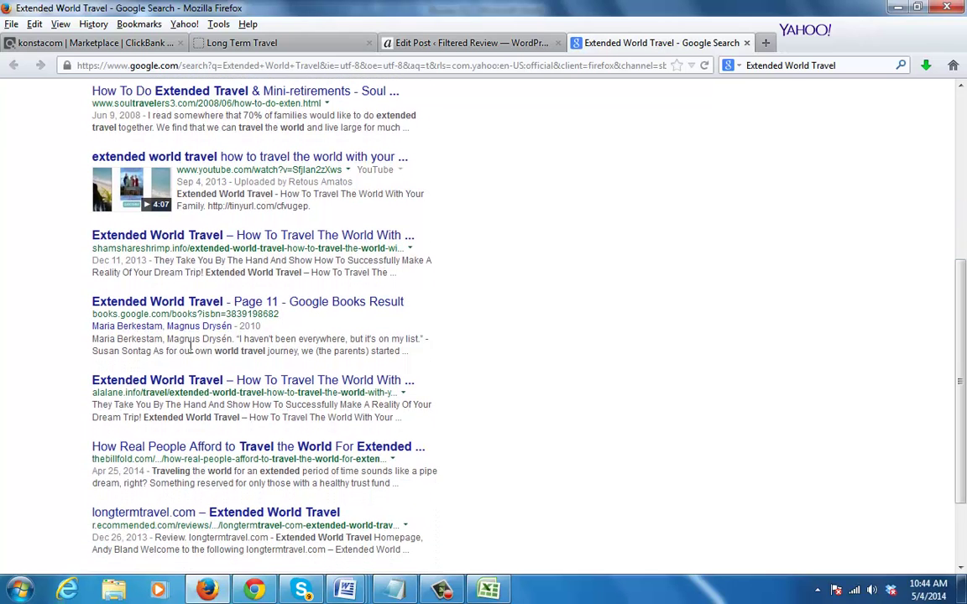
drag(266, 353, 217, 353)
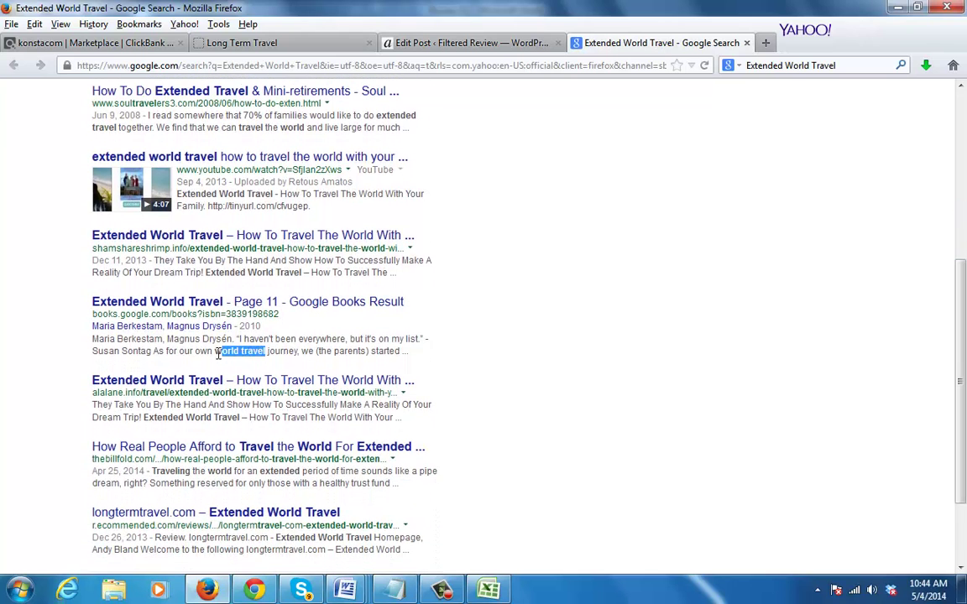
click(196, 348)
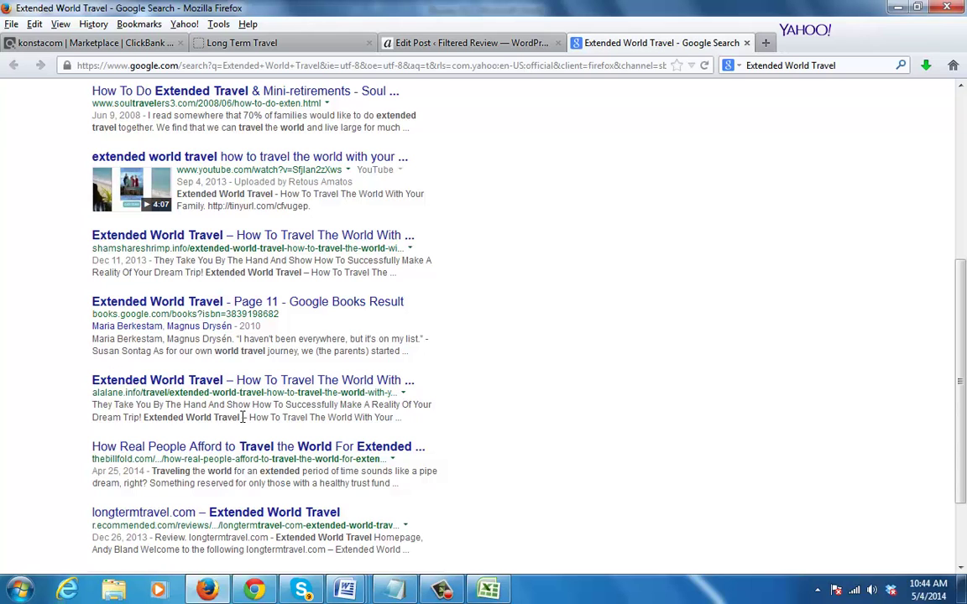
drag(242, 417, 161, 410)
scroll(634, 420, down, 3)
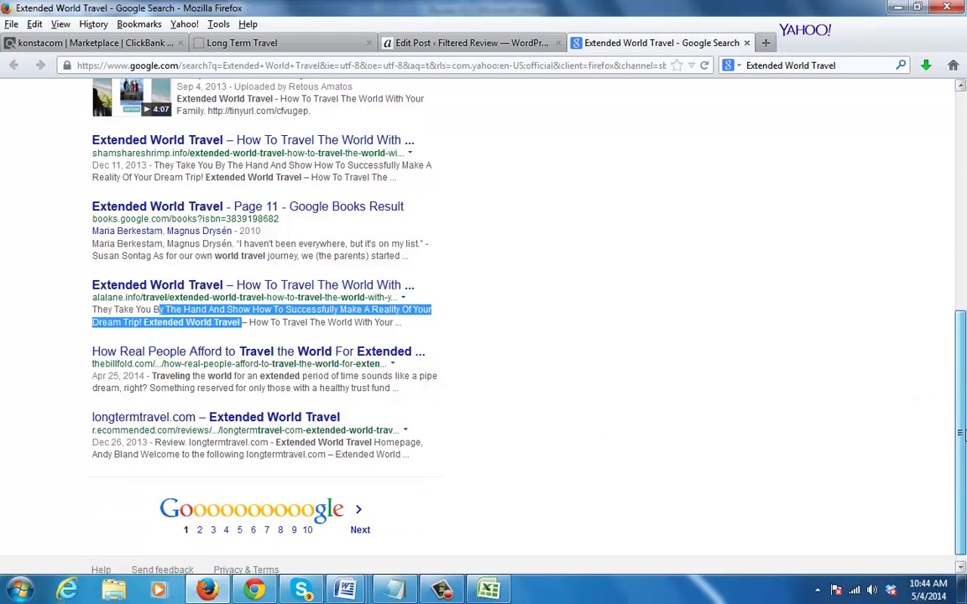
click(492, 42)
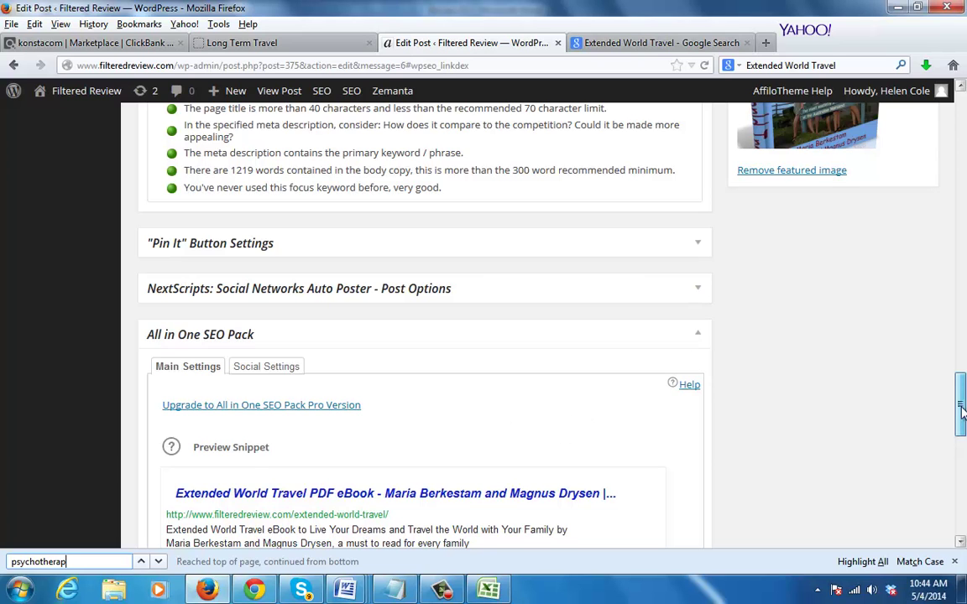
Check the Yoast analysis note about the 300-word minimum
mouse_move(963, 394)
mouse_down()
mouse_move(963, 444)
mouse_move(963, 382)
mouse_up()
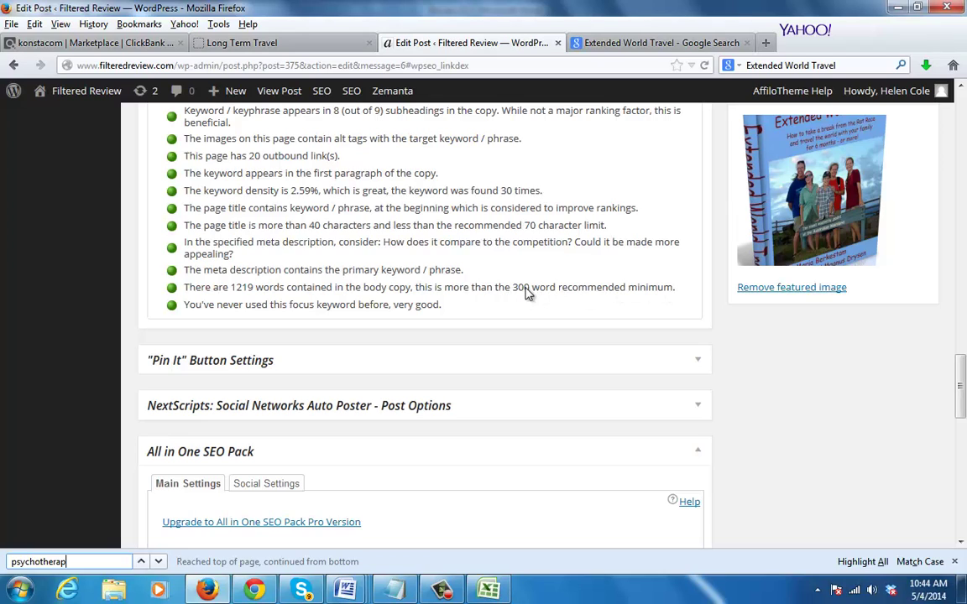
drag(532, 289, 505, 290)
click(519, 290)
drag(962, 390, 964, 339)
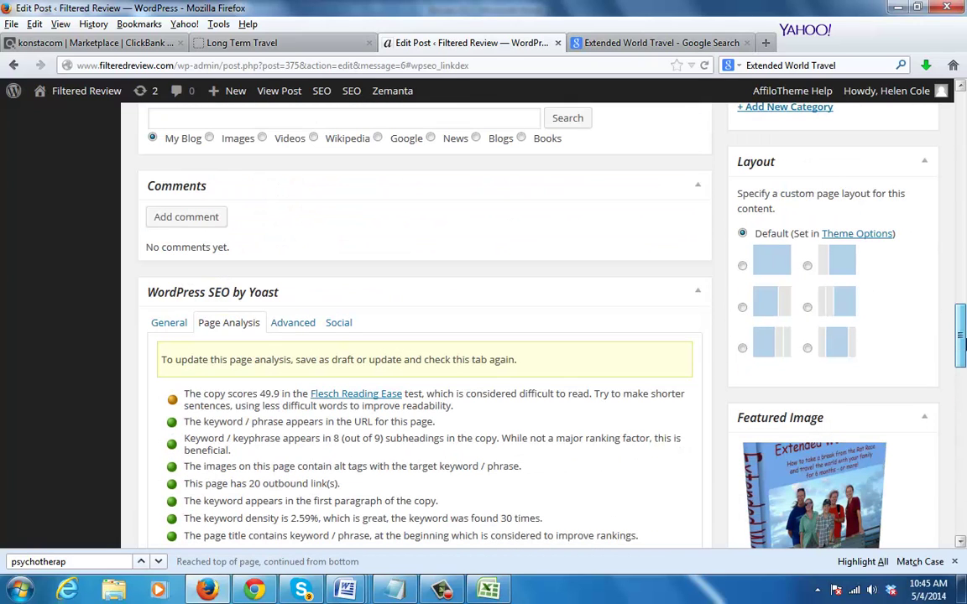
View Yoast's Advanced and Social settings, then select the book cover as the social sharing image
click(289, 327)
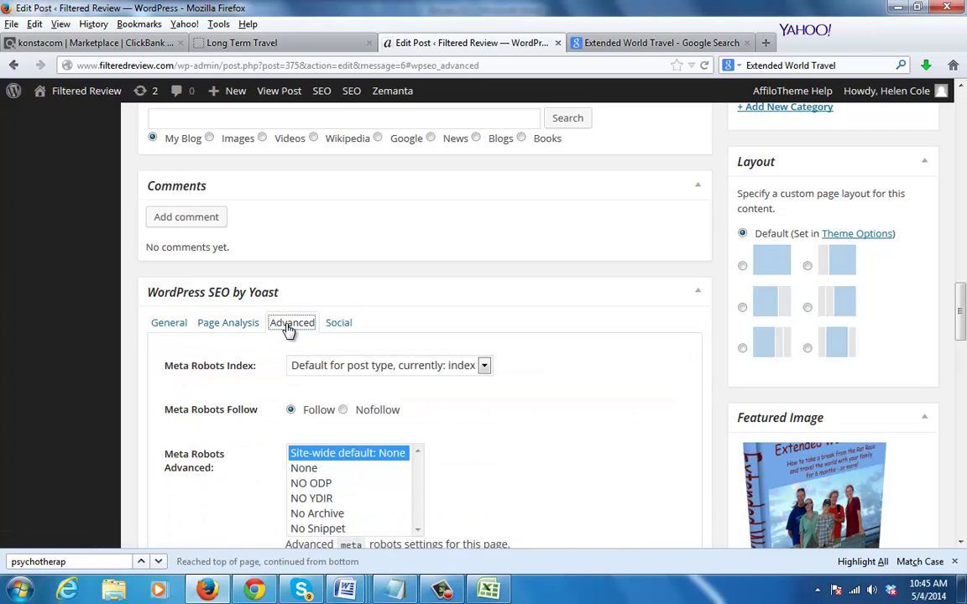
click(341, 328)
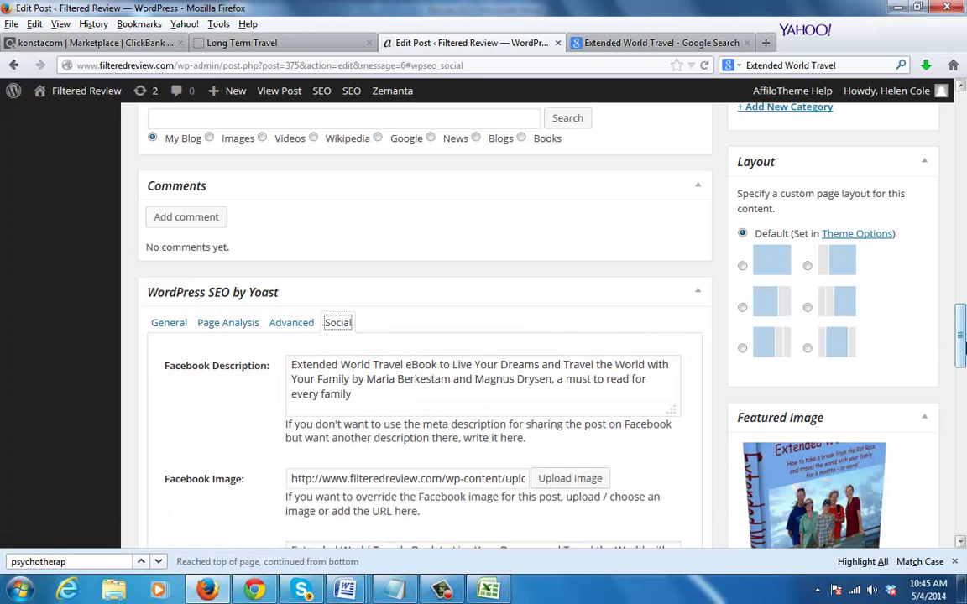
drag(961, 335, 963, 404)
scroll(963, 428, down, 8)
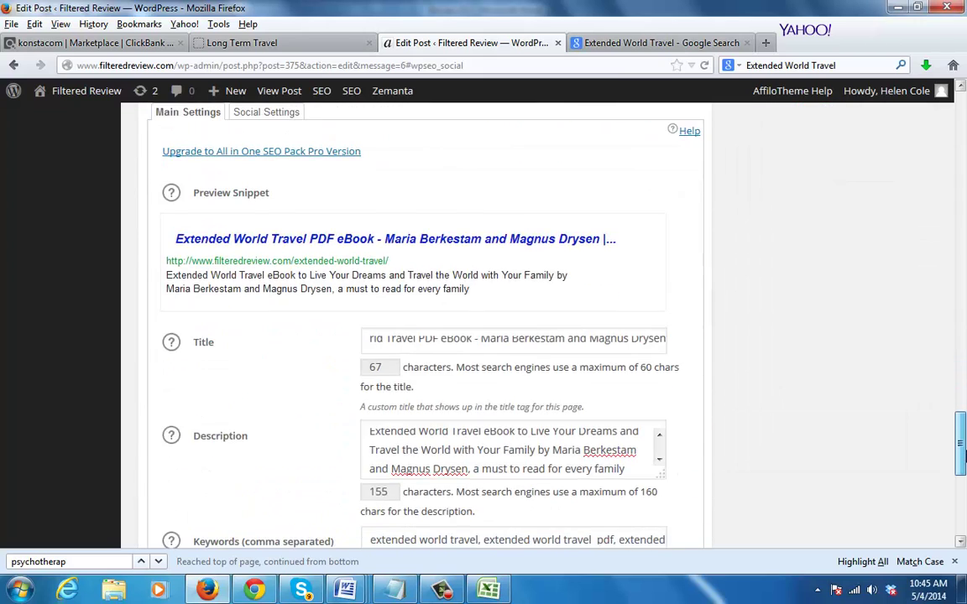
scroll(382, 288, up, 3)
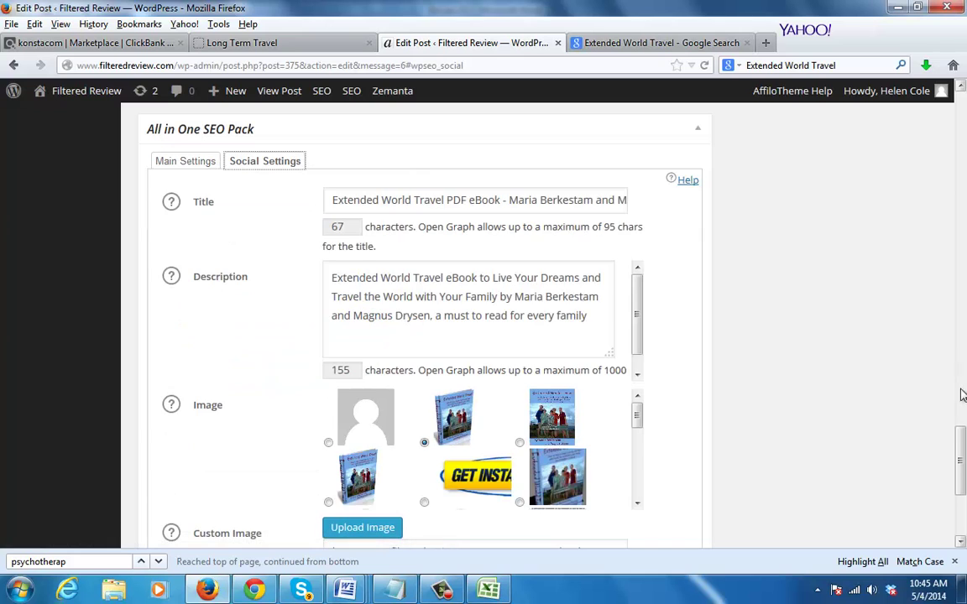
drag(962, 438, 963, 453)
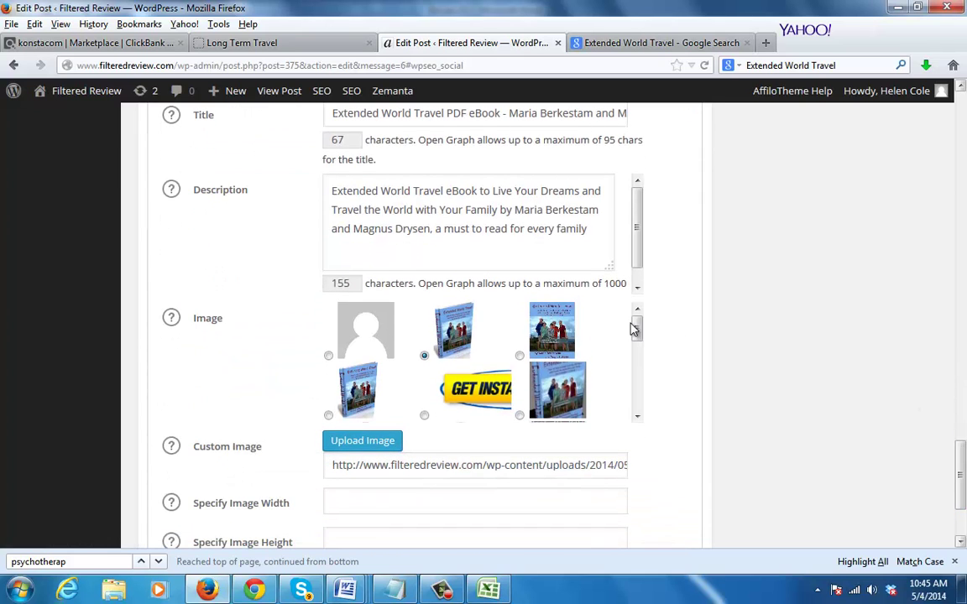
click(425, 355)
click(963, 524)
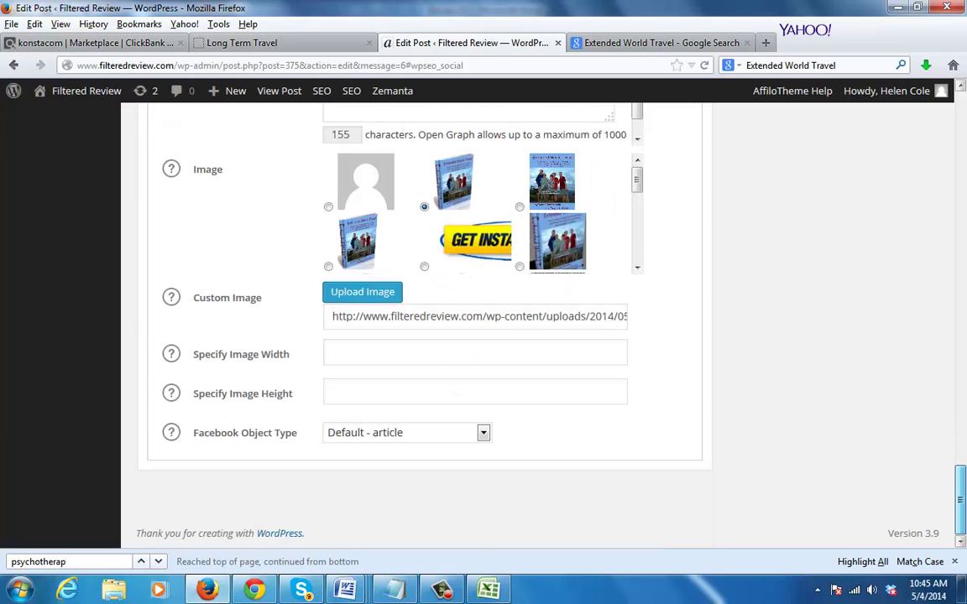
drag(962, 520, 962, 134)
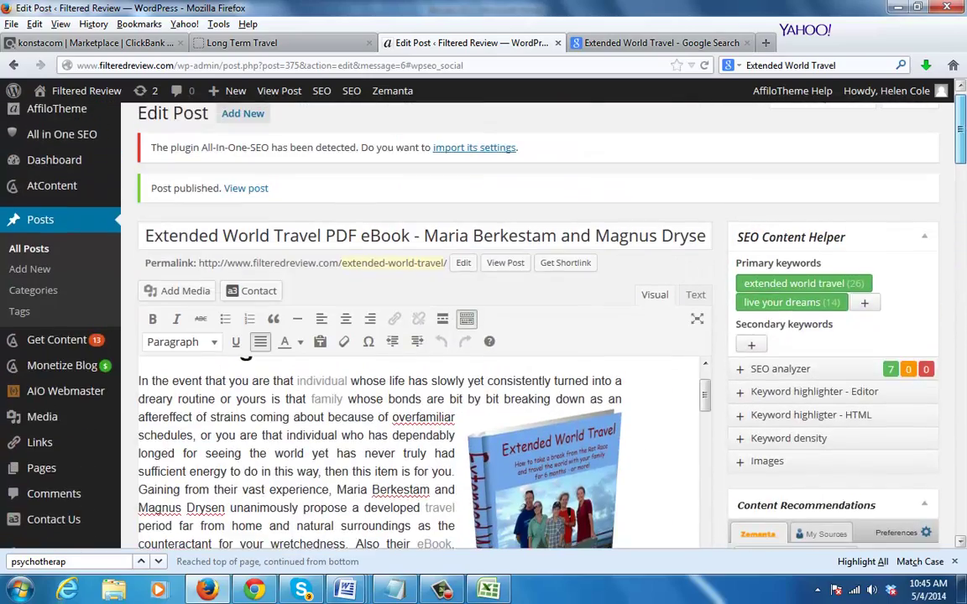
Update the post, then close the Long Term Travel and Google Search tabs
scroll(912, 330, down, 15)
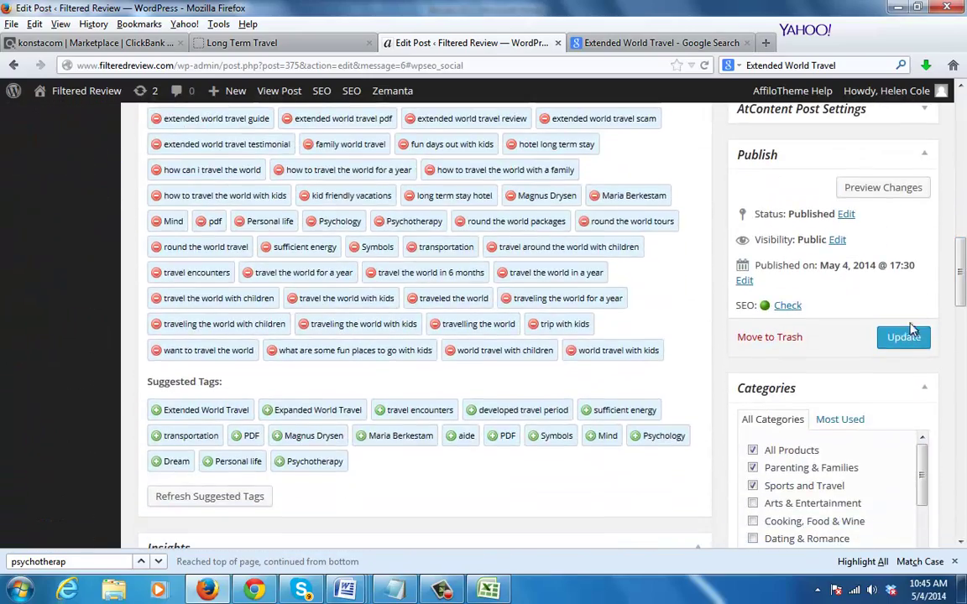
click(902, 338)
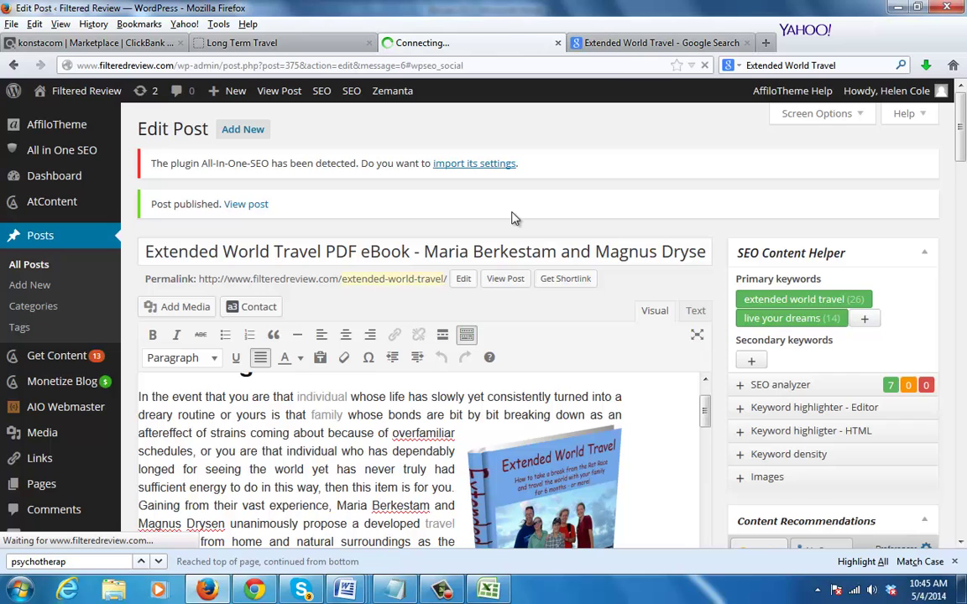
click(240, 44)
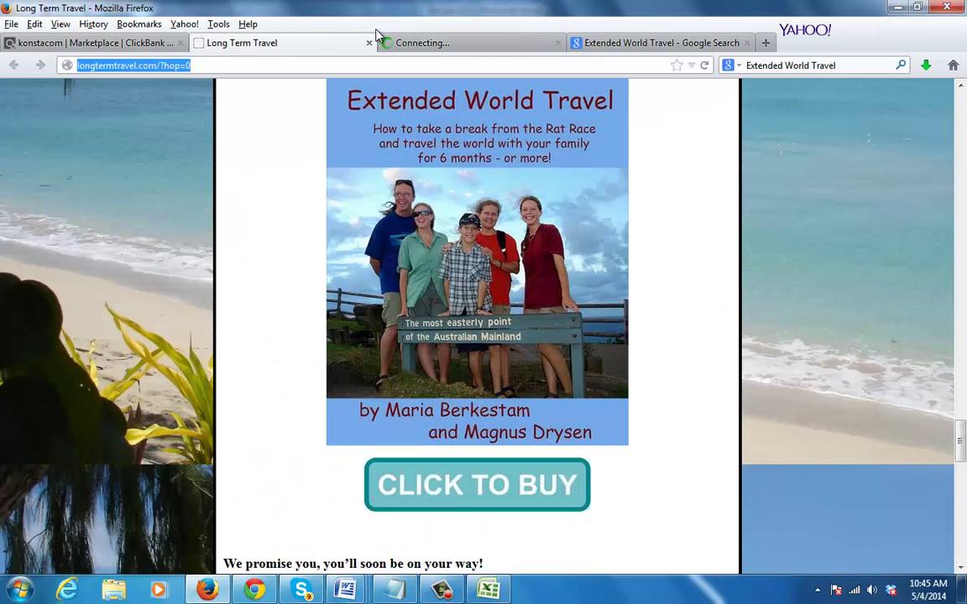
click(369, 43)
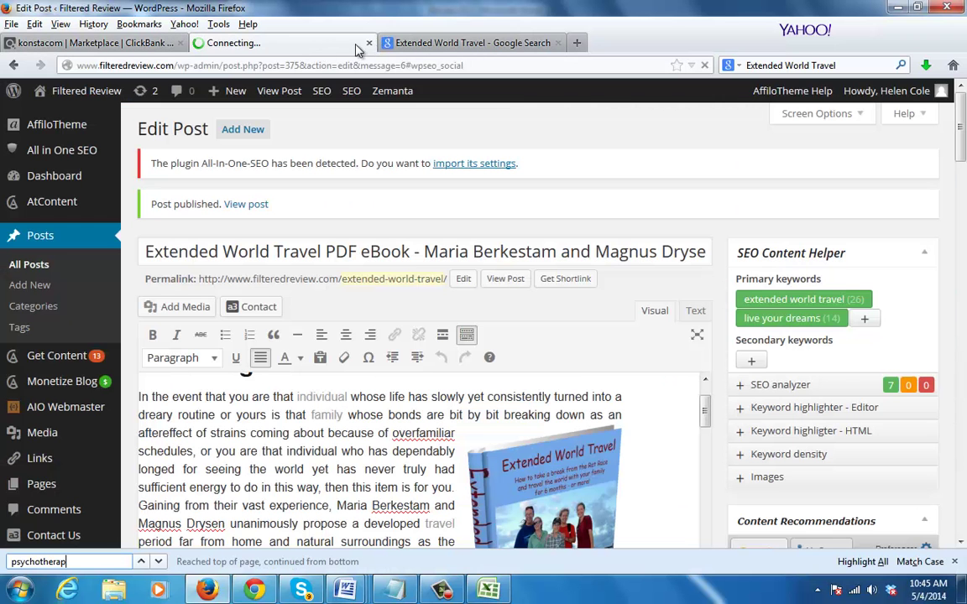
click(435, 46)
click(558, 46)
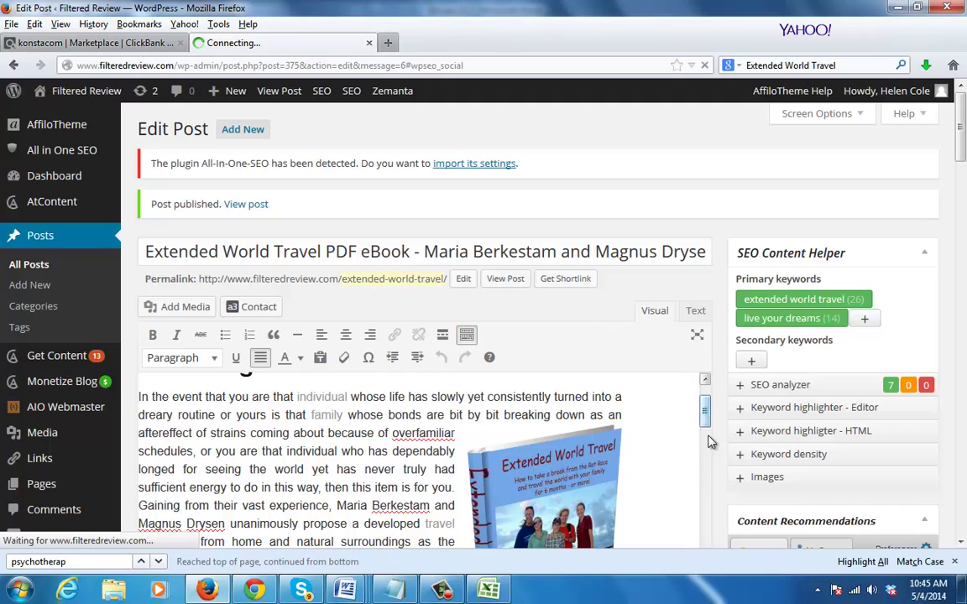
scroll(703, 408, up, 2)
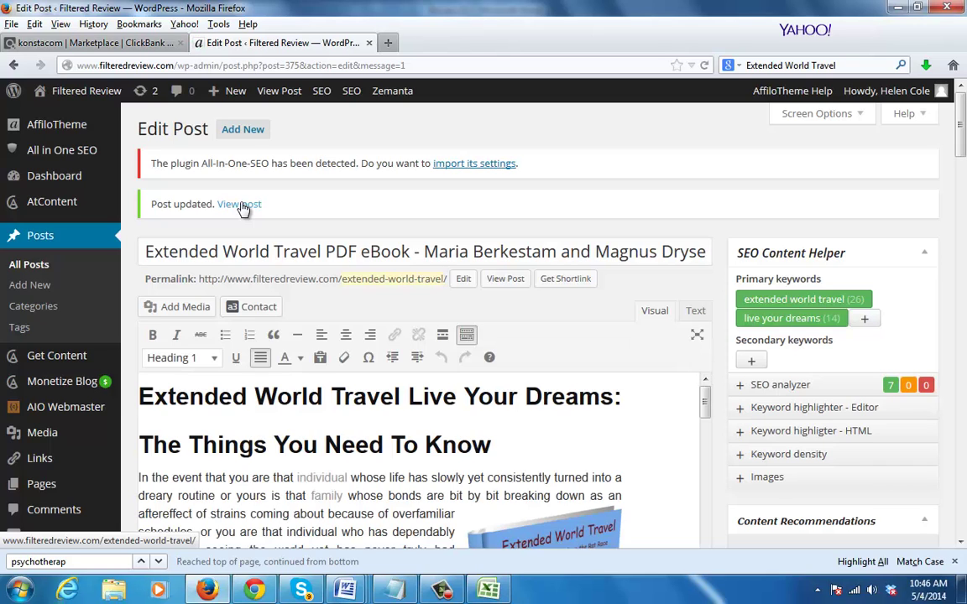
View the live Extended World Travel post and scroll past related articles to the 'Your view on' widget
click(241, 206)
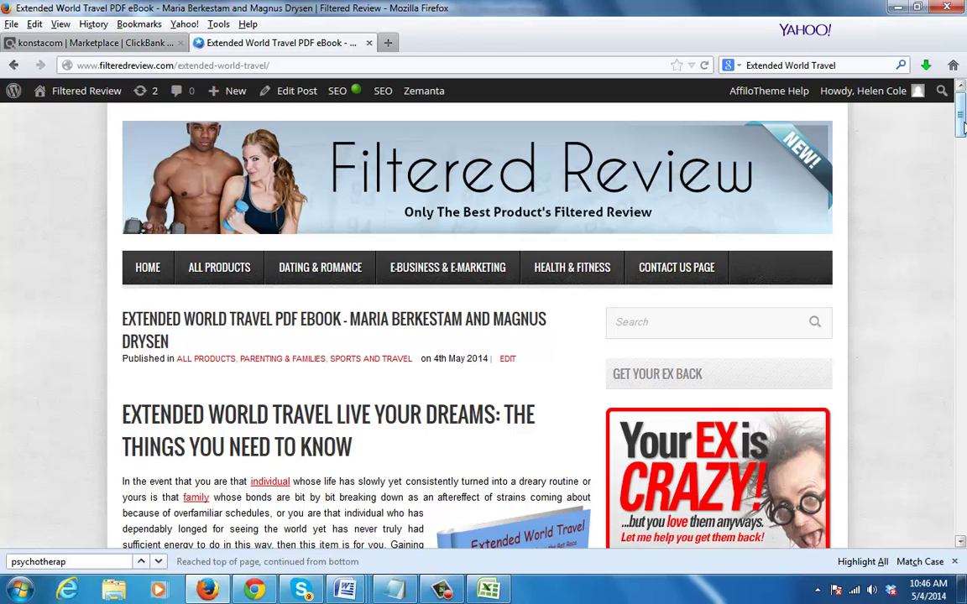
drag(964, 126, 964, 148)
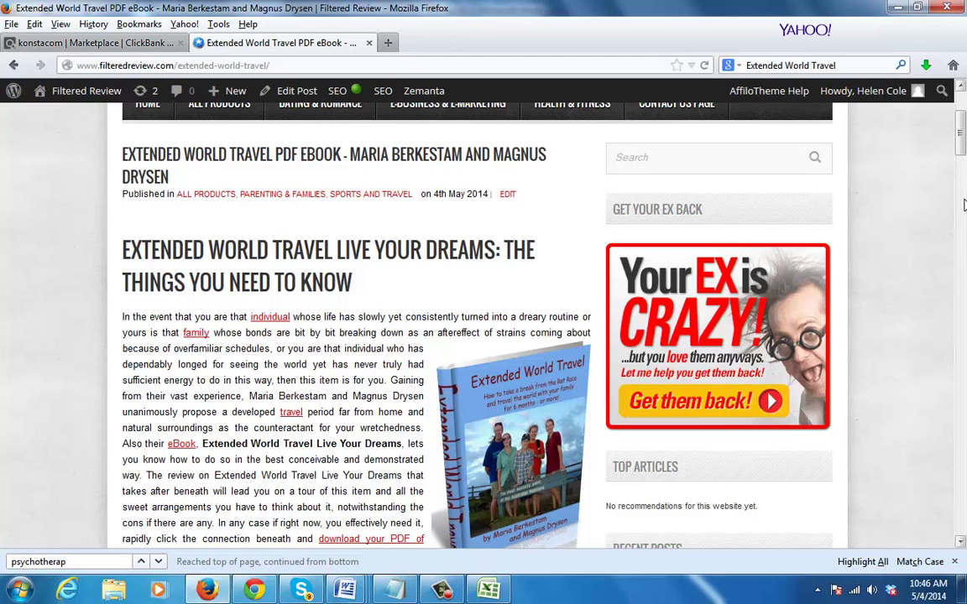
drag(963, 151, 957, 170)
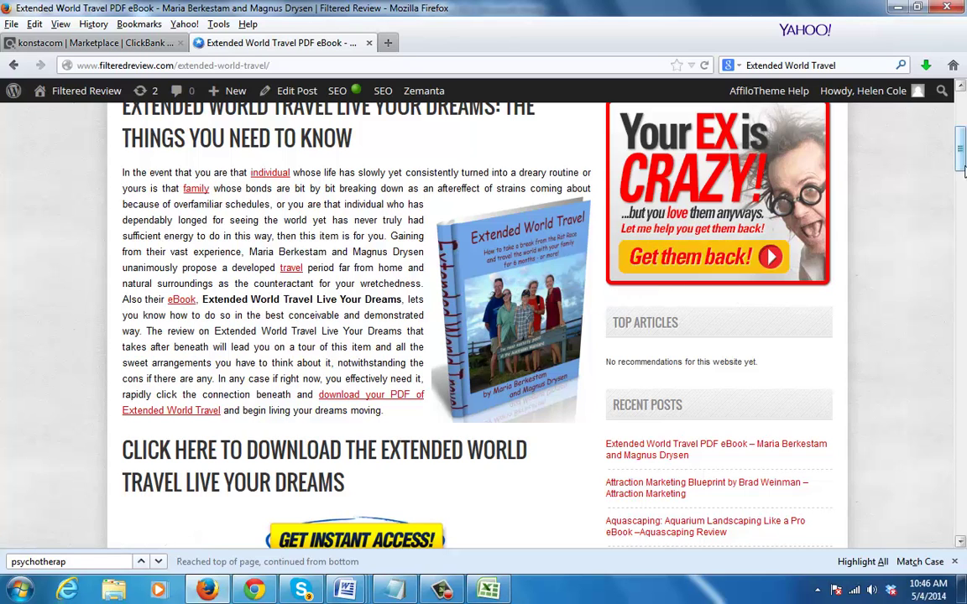
scroll(963, 170, down, 3)
scroll(964, 171, up, 3)
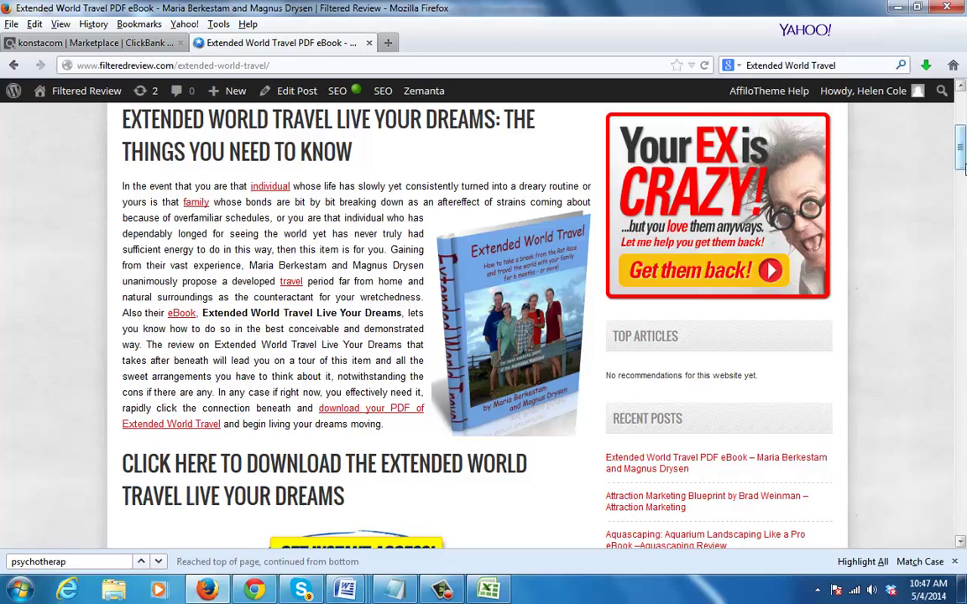
scroll(964, 170, down, 1)
scroll(964, 176, down, 2)
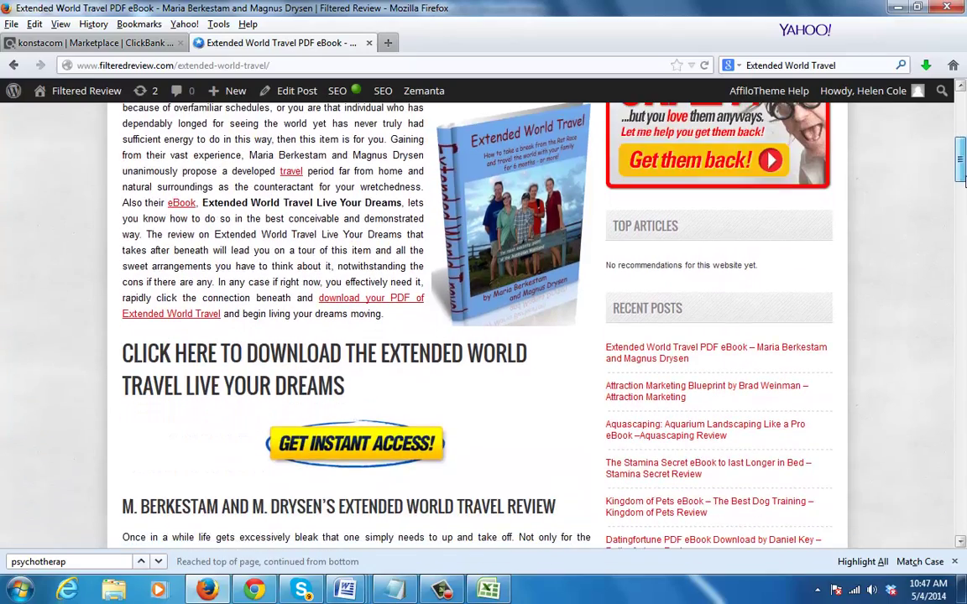
drag(964, 177, 961, 329)
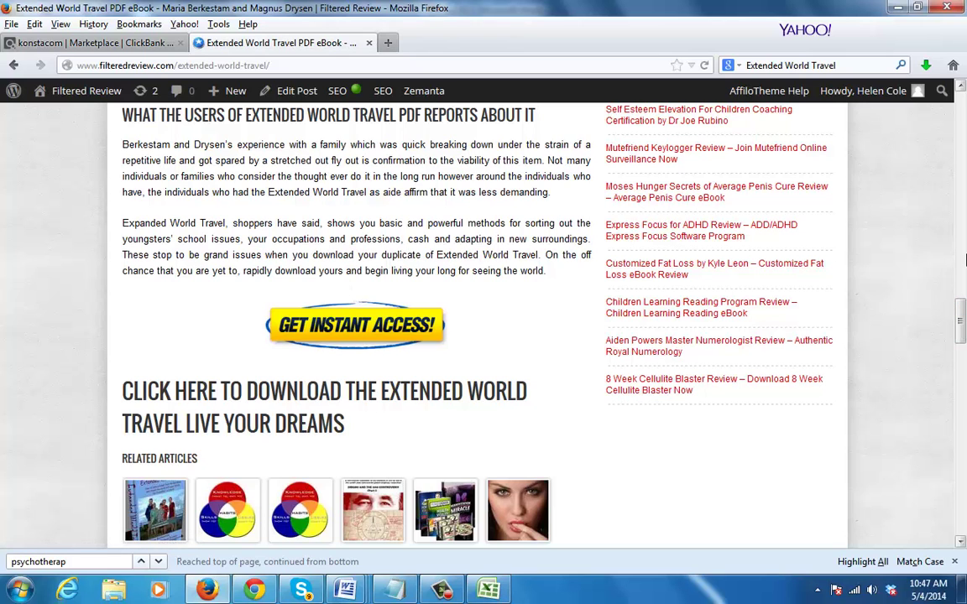
drag(962, 302, 962, 340)
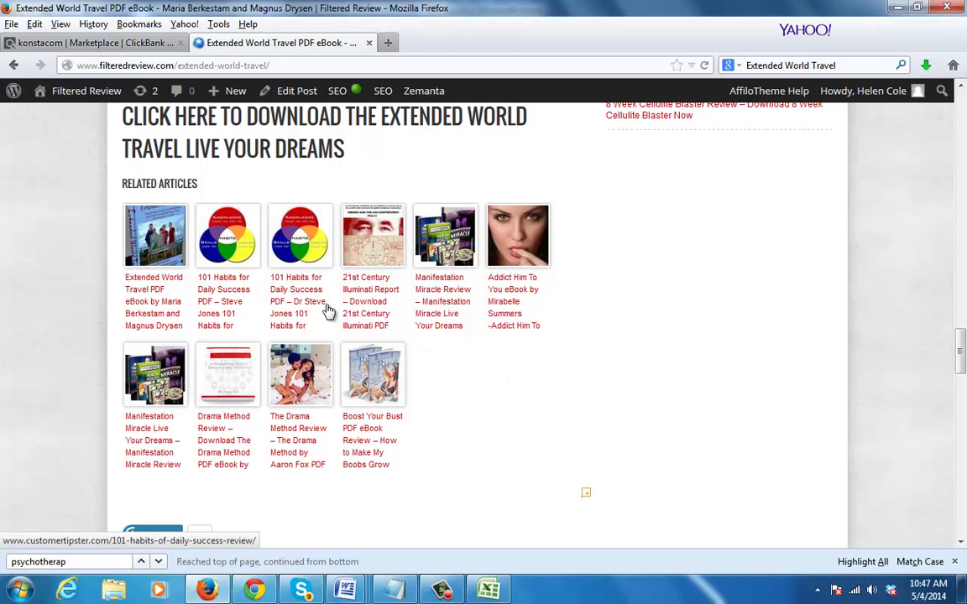
drag(960, 351, 962, 407)
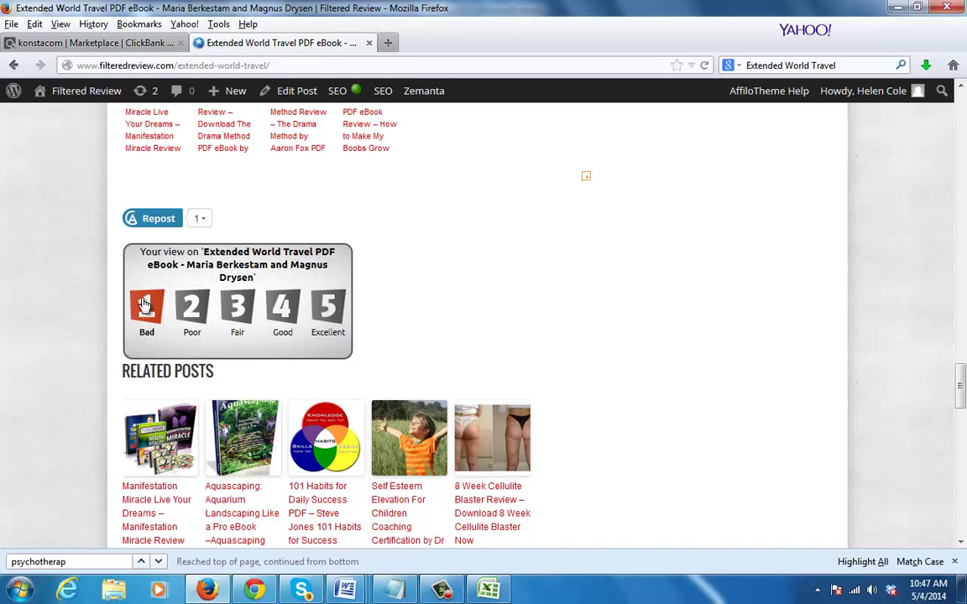
Rate the post 5 (Excellent) and scroll down to the Share and Enjoy icons
click(334, 318)
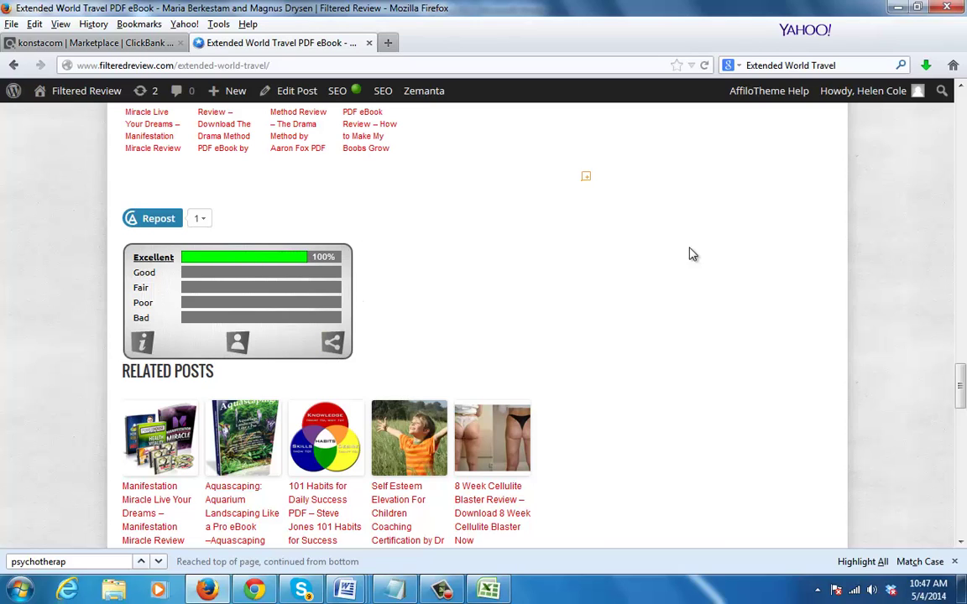
drag(961, 379, 960, 461)
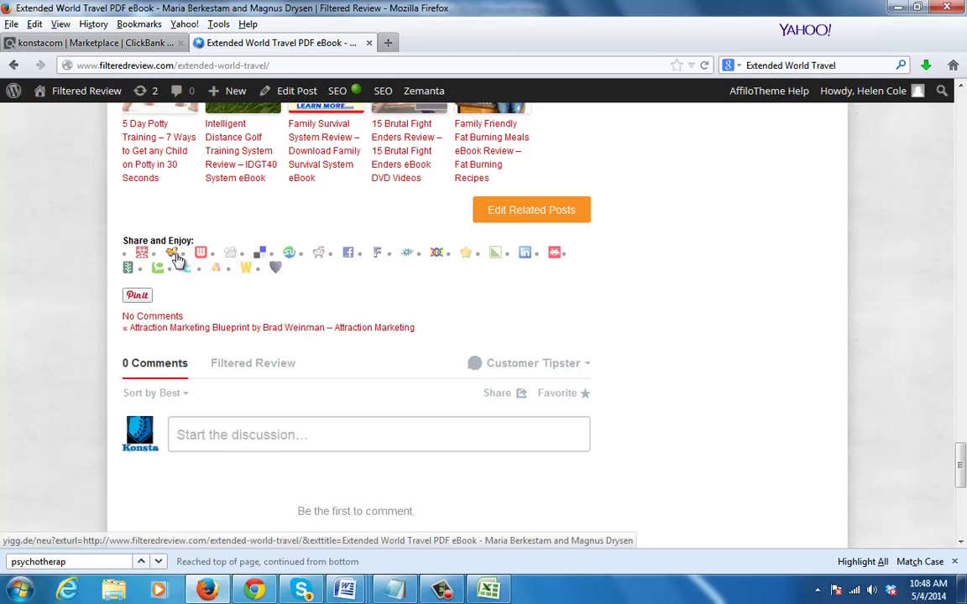
Submit the post's link to Digg and close the Digg tab
click(229, 263)
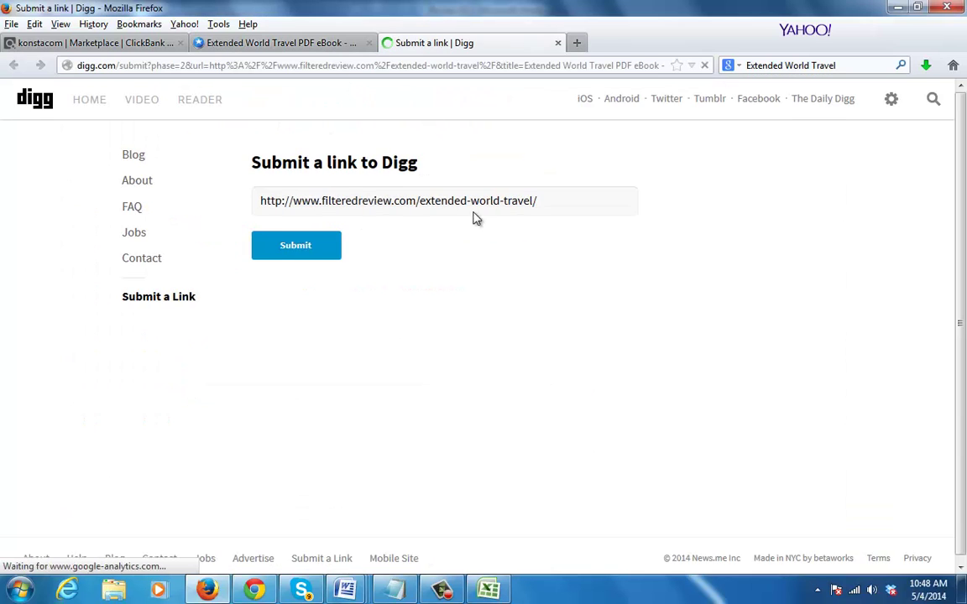
click(319, 248)
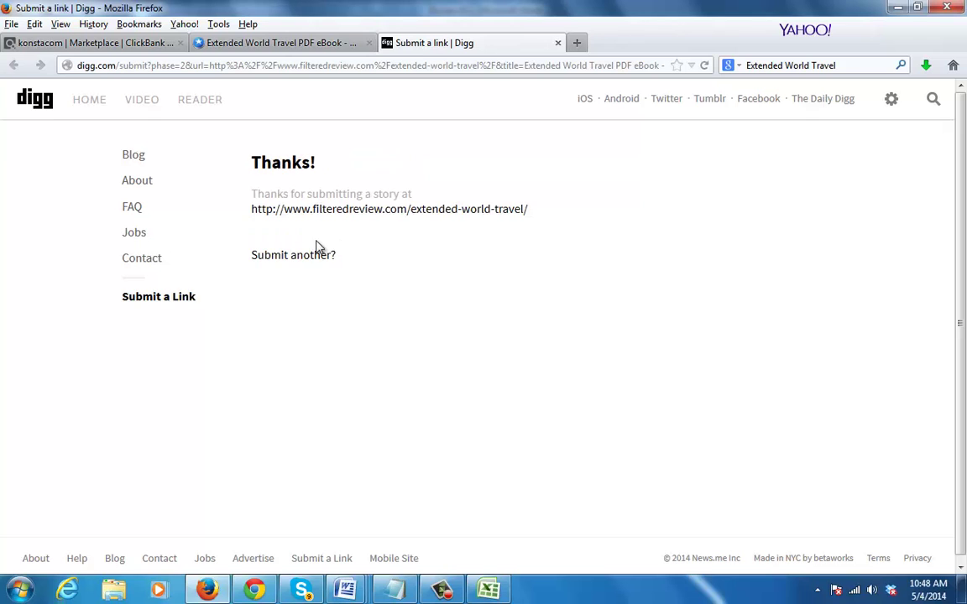
click(558, 43)
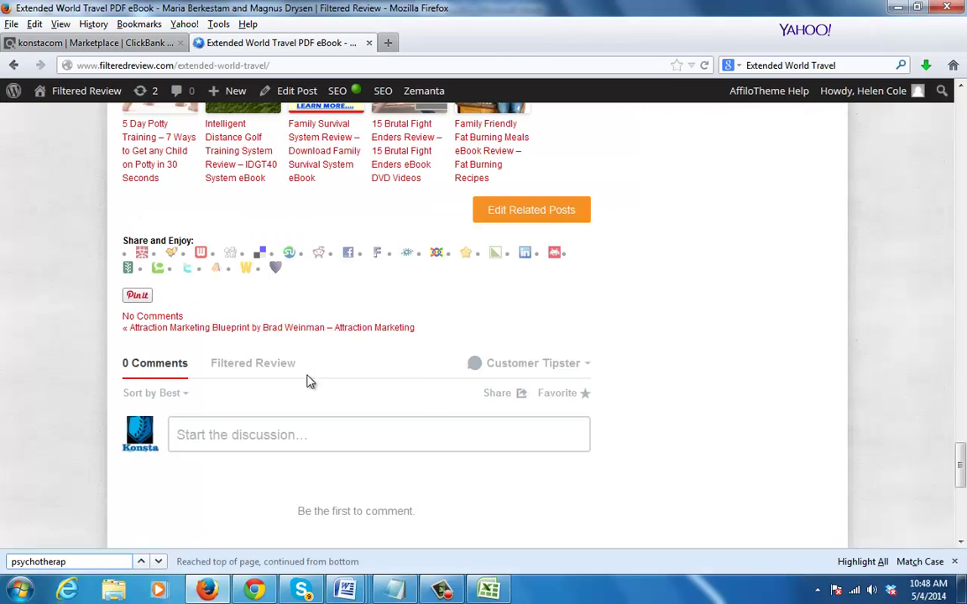
Open the Delicious and StumbleUpon share pages in new tabs, ending on Delicious
click(262, 255)
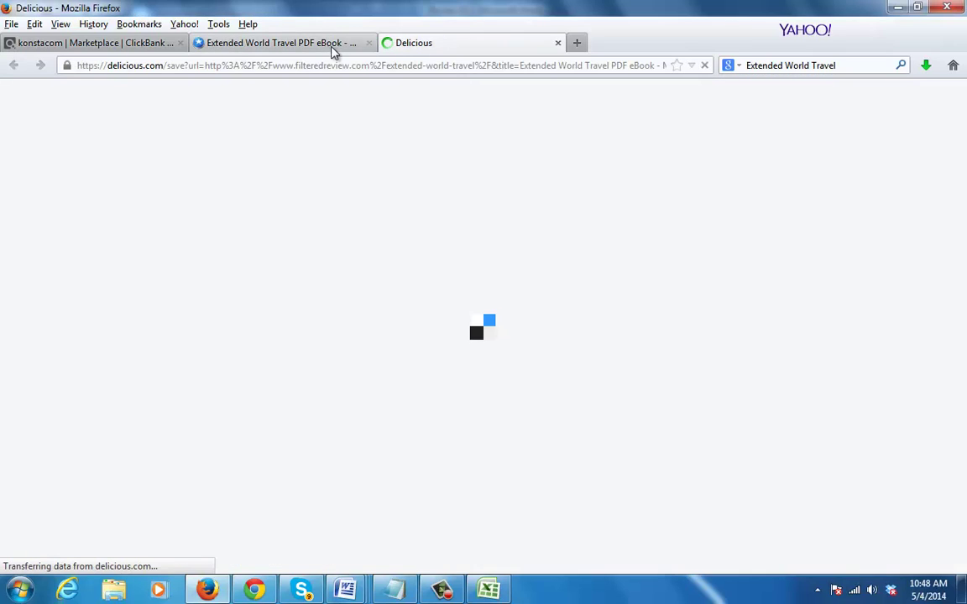
click(324, 47)
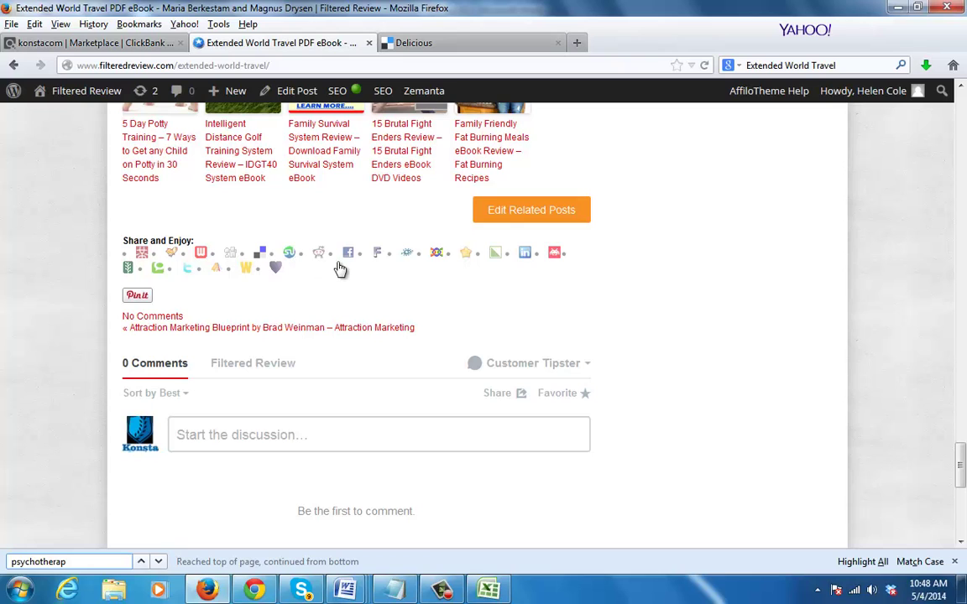
right_click(290, 258)
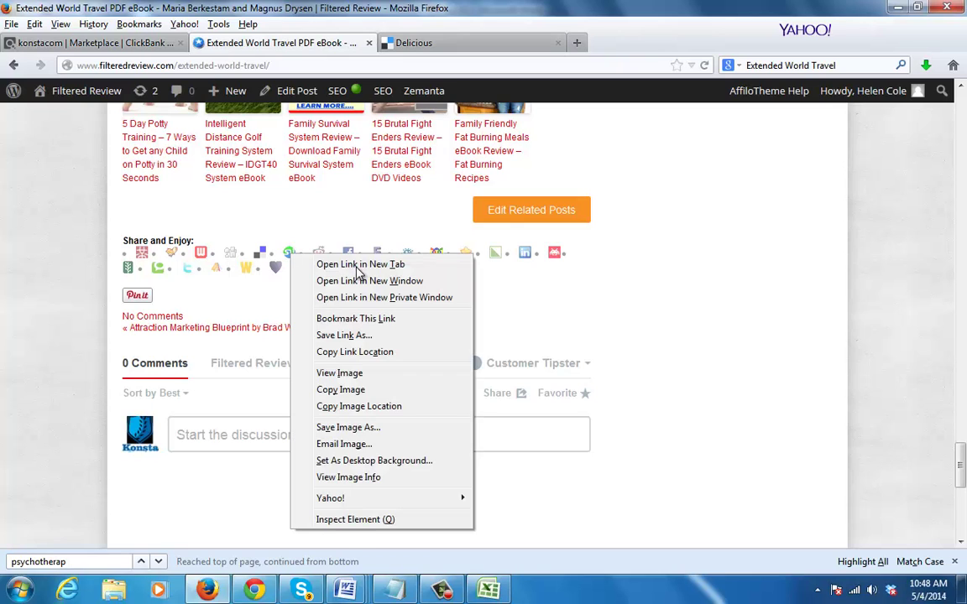
click(359, 265)
click(483, 42)
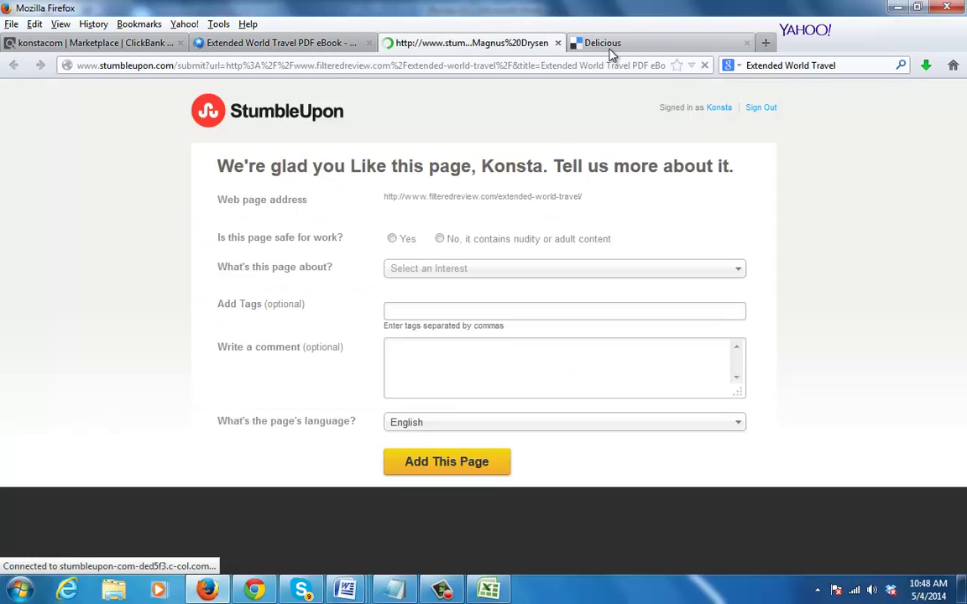
click(609, 46)
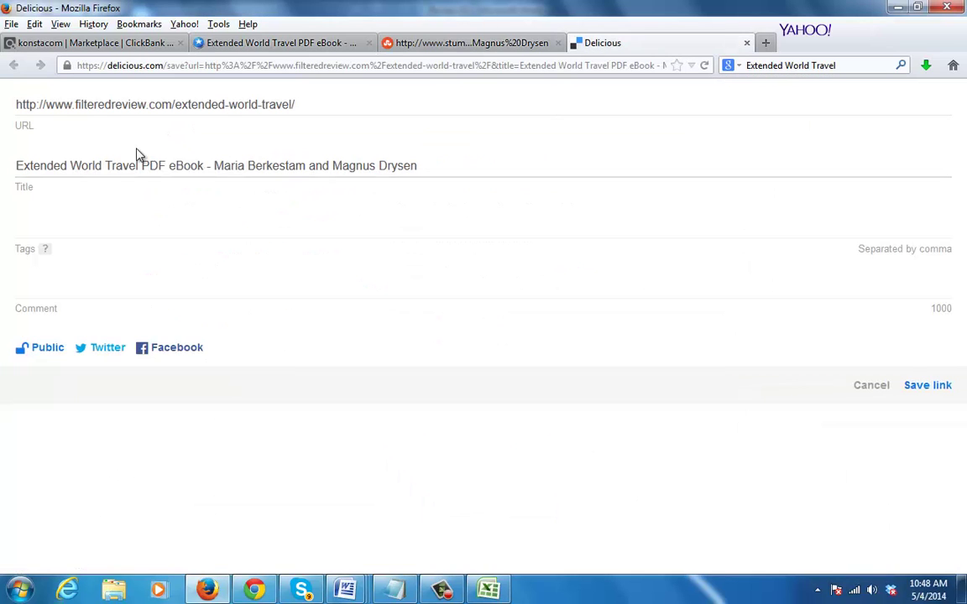
Close the keyword notes in Notepad without saving
click(95, 232)
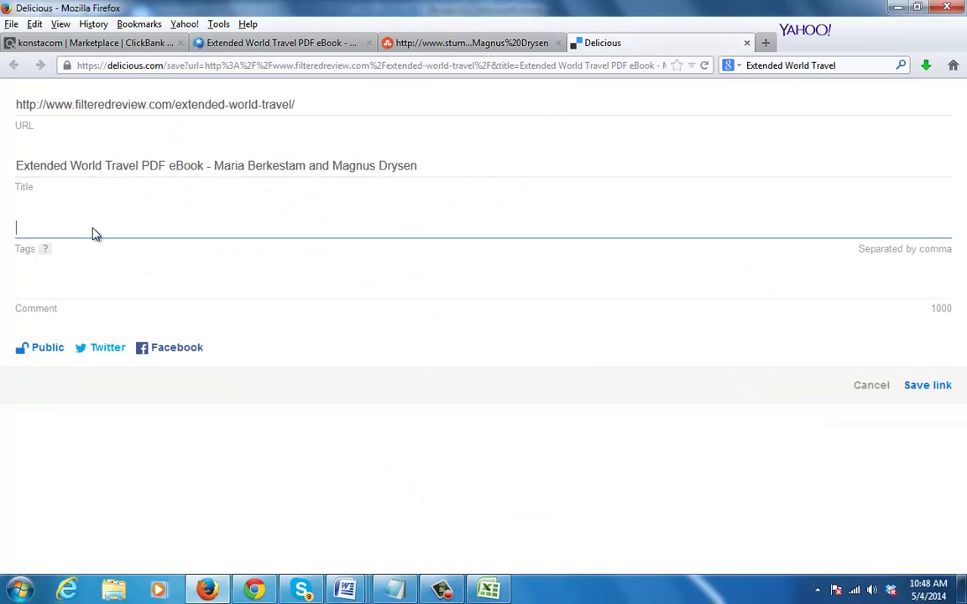
click(394, 589)
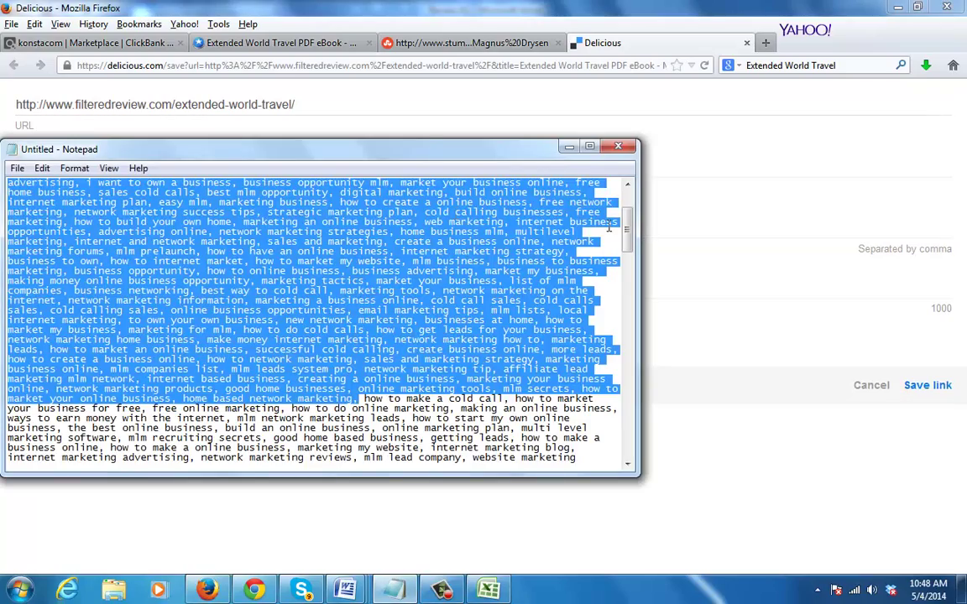
scroll(638, 361, down, 10)
scroll(638, 361, down, 3)
scroll(650, 143, up, 15)
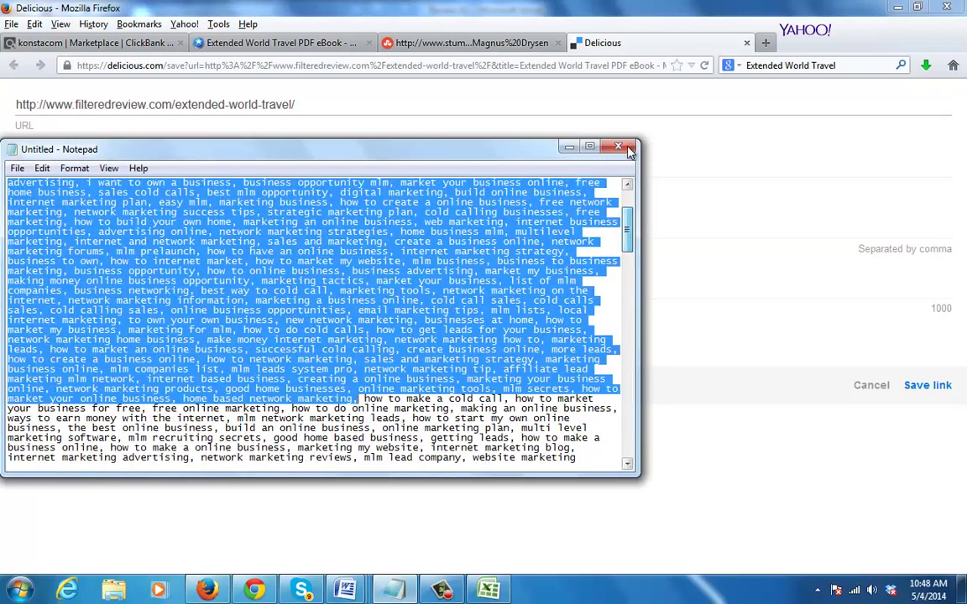
click(618, 146)
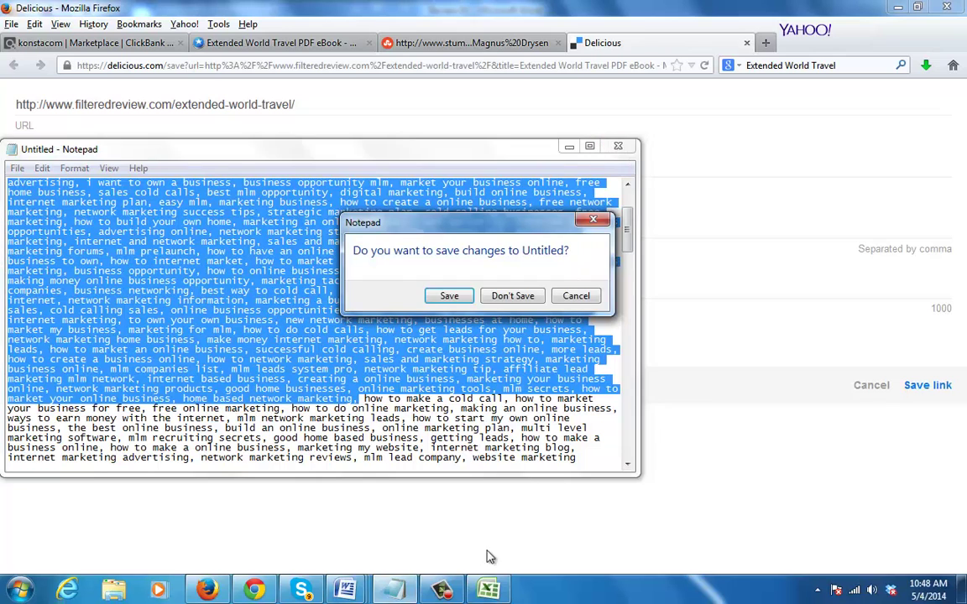
click(500, 298)
Copy the keywords through 'extended world travel scam' from Document3 into Delicious's Tags field
mouse_move(344, 589)
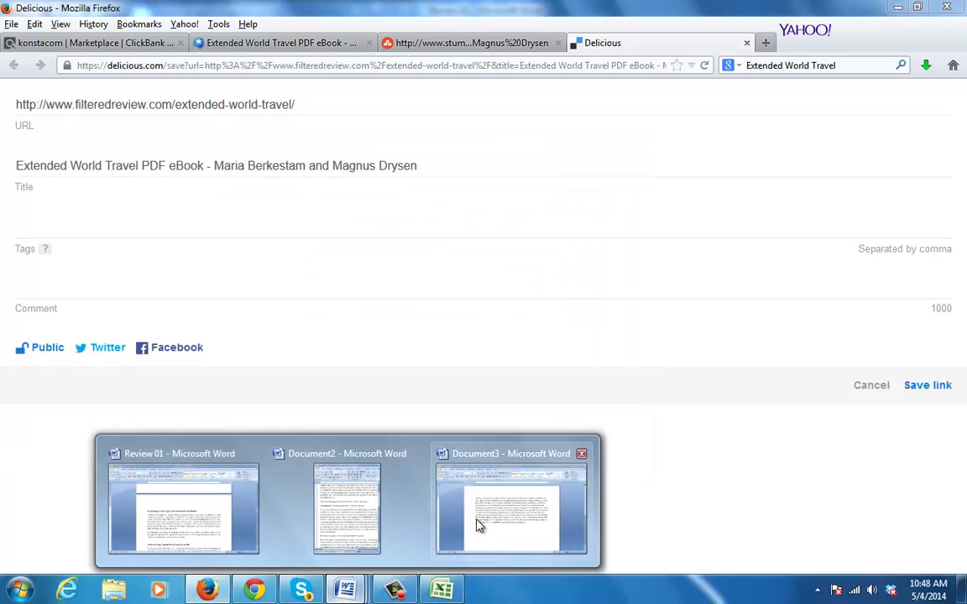
click(478, 525)
click(367, 264)
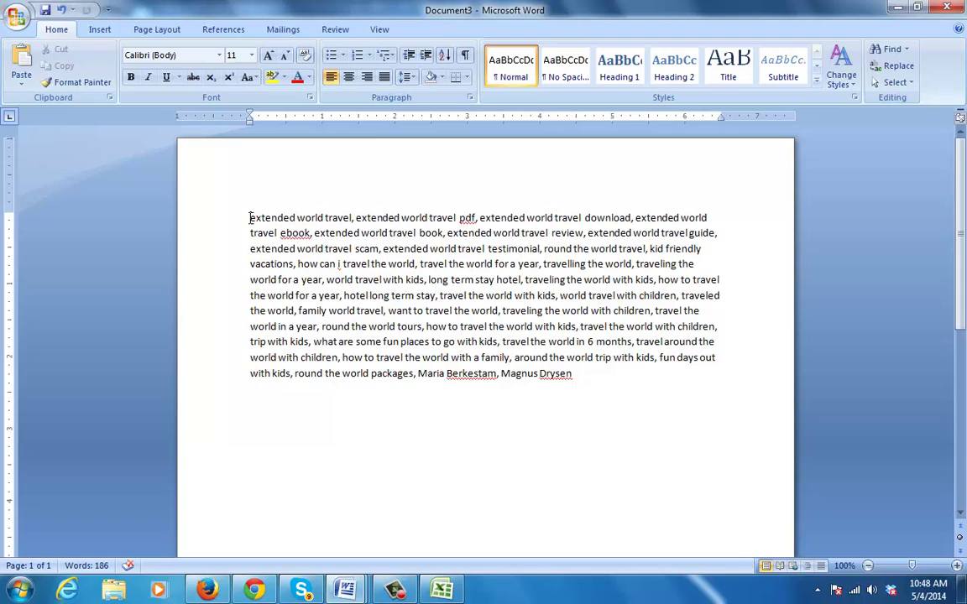
drag(250, 218, 380, 248)
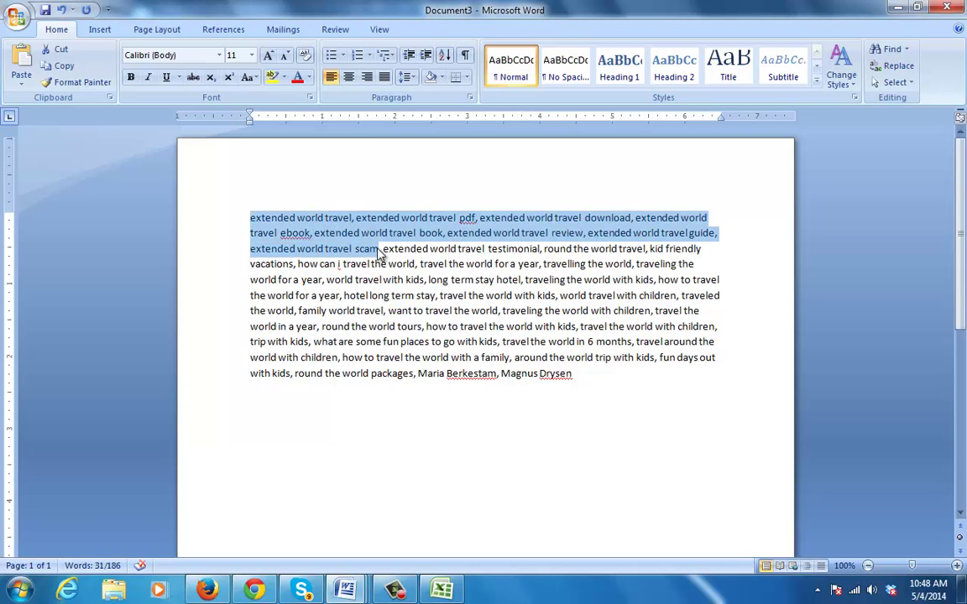
key(alt+Tab)
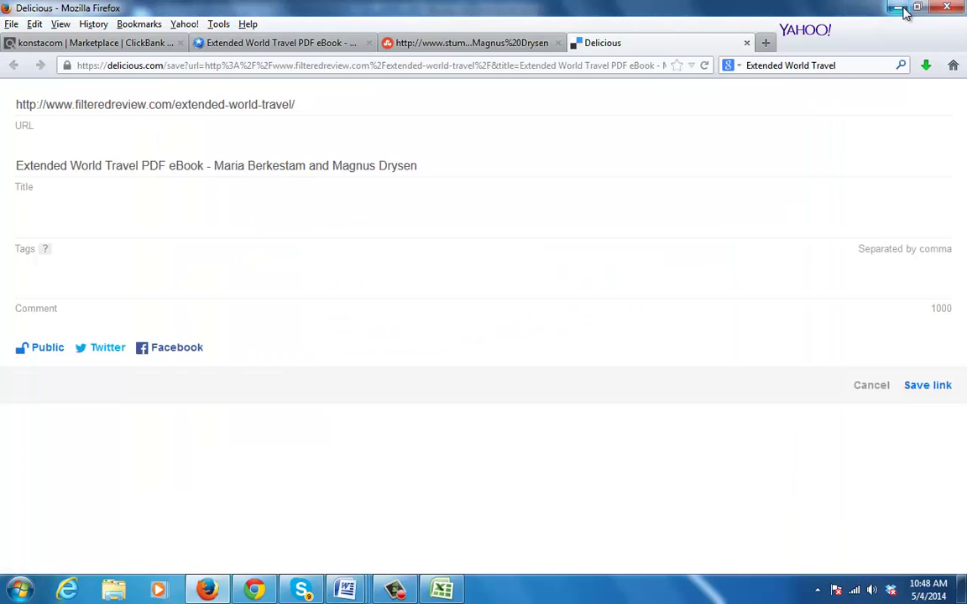
click(277, 206)
text(extended world travel  download, extended world travel  ebook, extended world travel  book, extended world travel  review, extended world travel guide, extended world travel  scam)
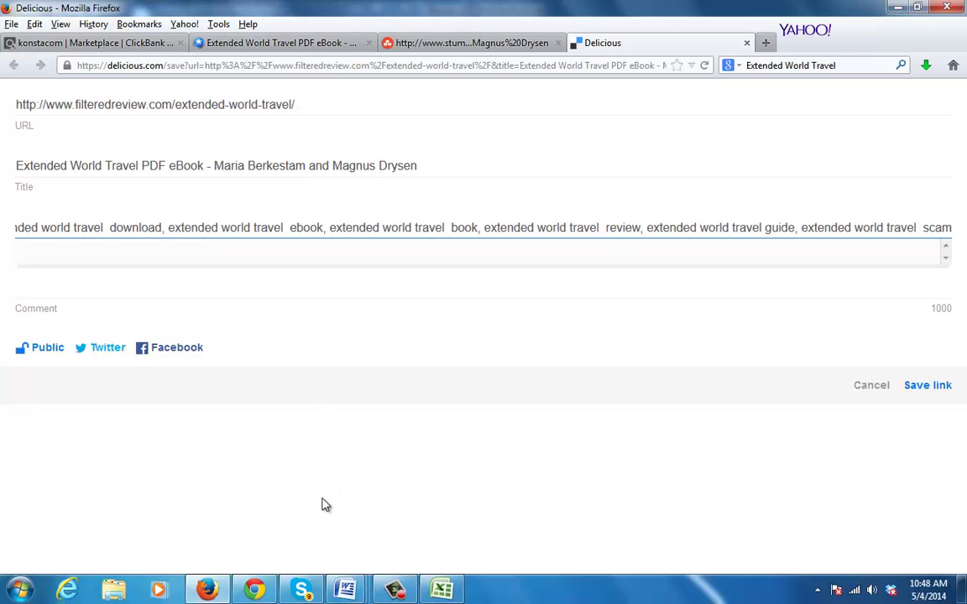
Select the opening sentences of the product popularity paragraph in the Review 01 document
mouse_move(344, 590)
click(340, 524)
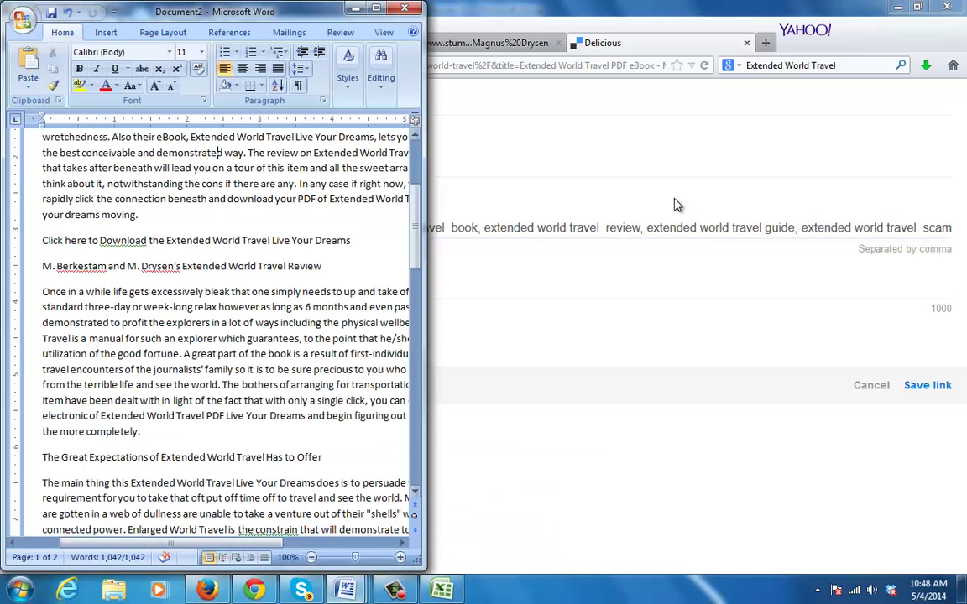
mouse_move(362, 591)
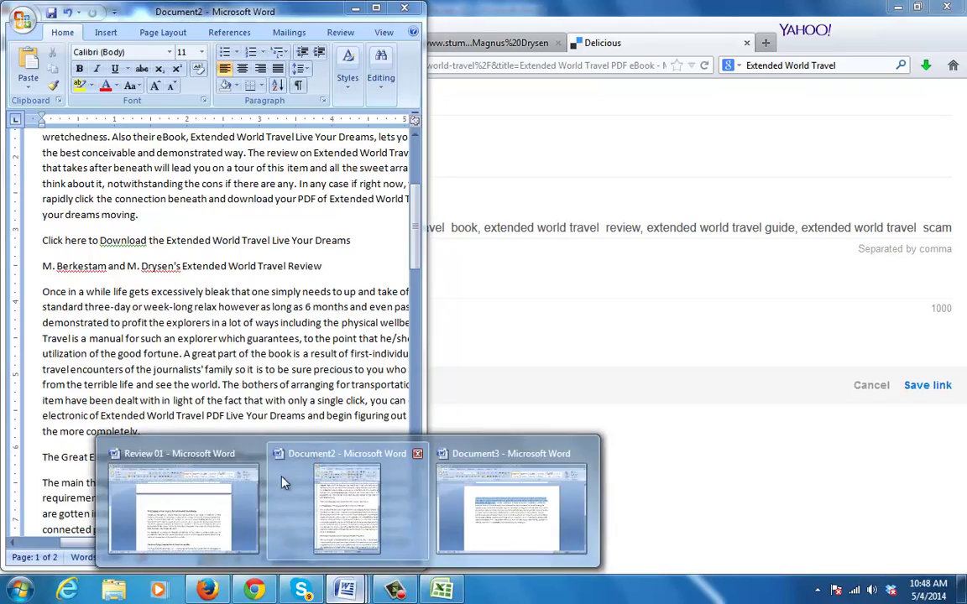
click(218, 512)
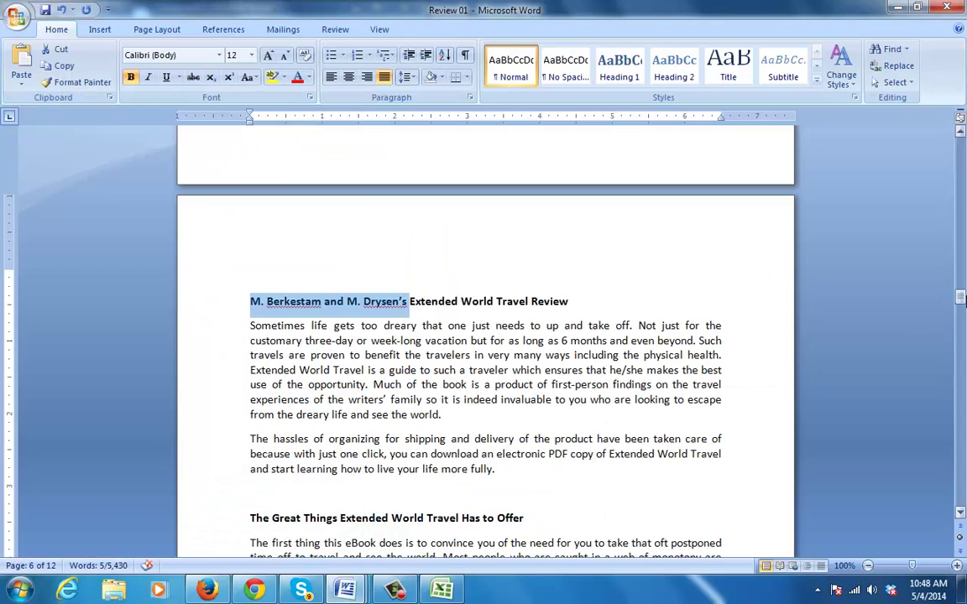
drag(961, 296, 962, 272)
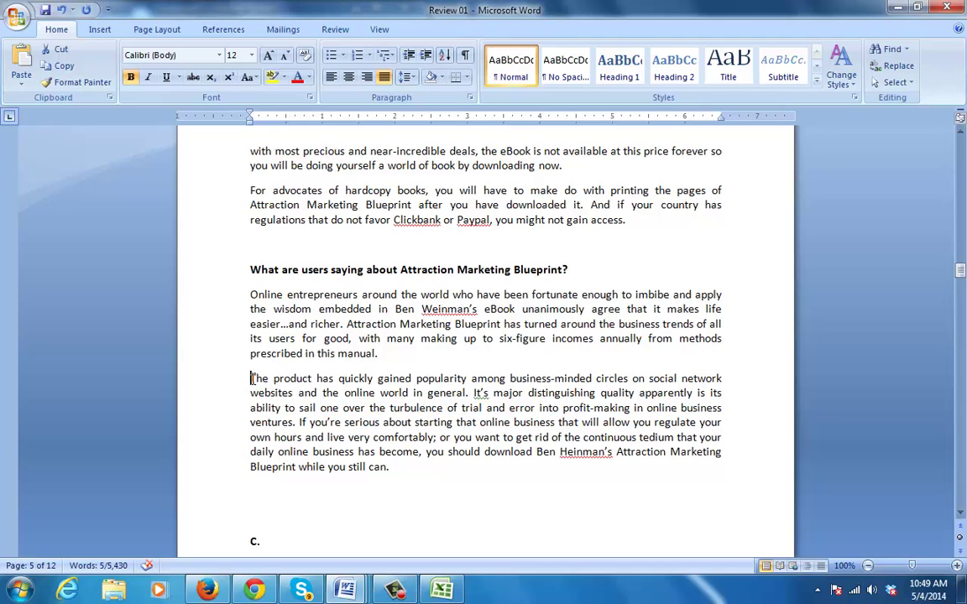
drag(251, 378, 305, 422)
key(ctrl+c)
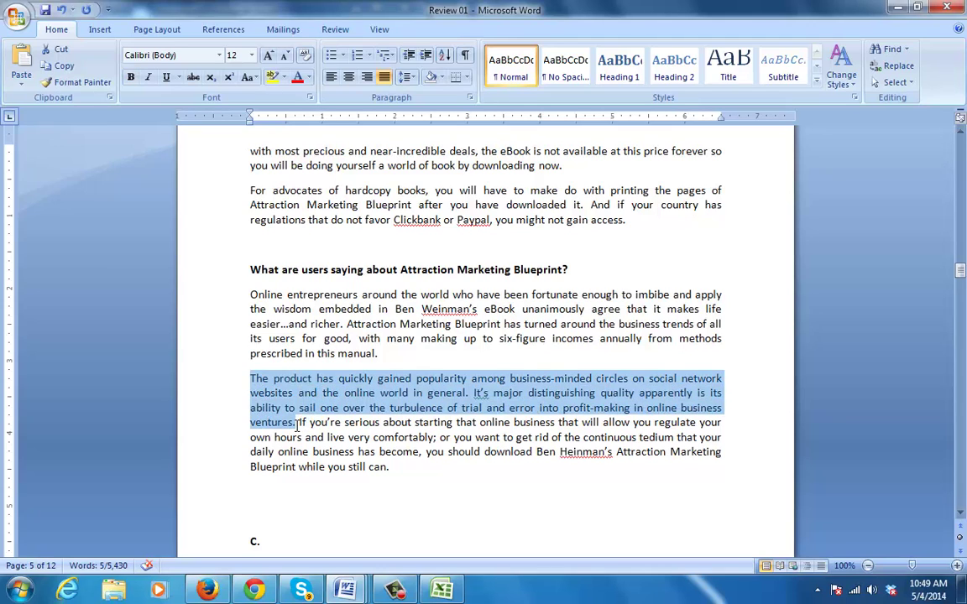
click(917, 8)
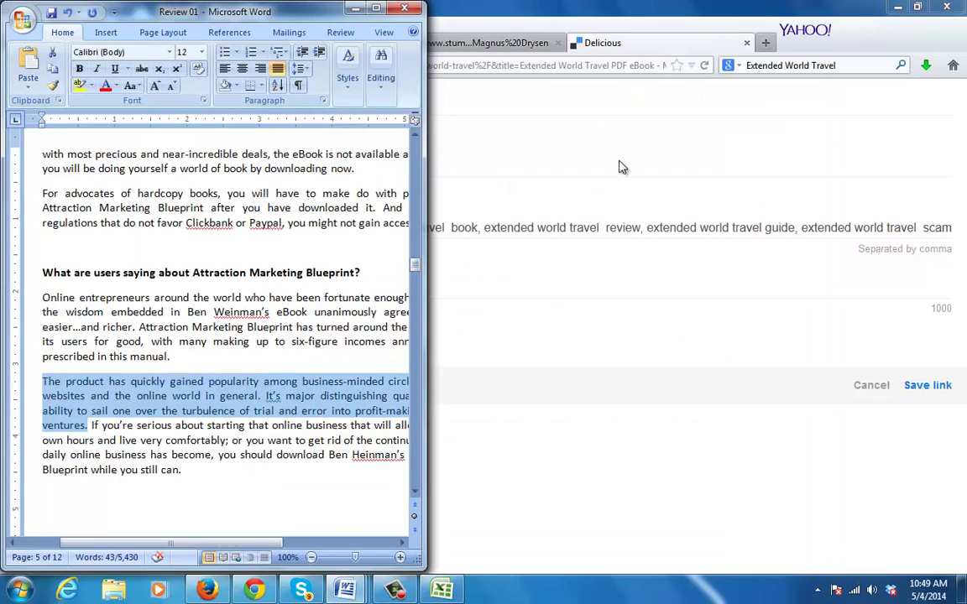
Paste it as the comment, replace 'product' with 'Extended World Travel eBook', and save the link
click(506, 282)
key(ctrl+v)
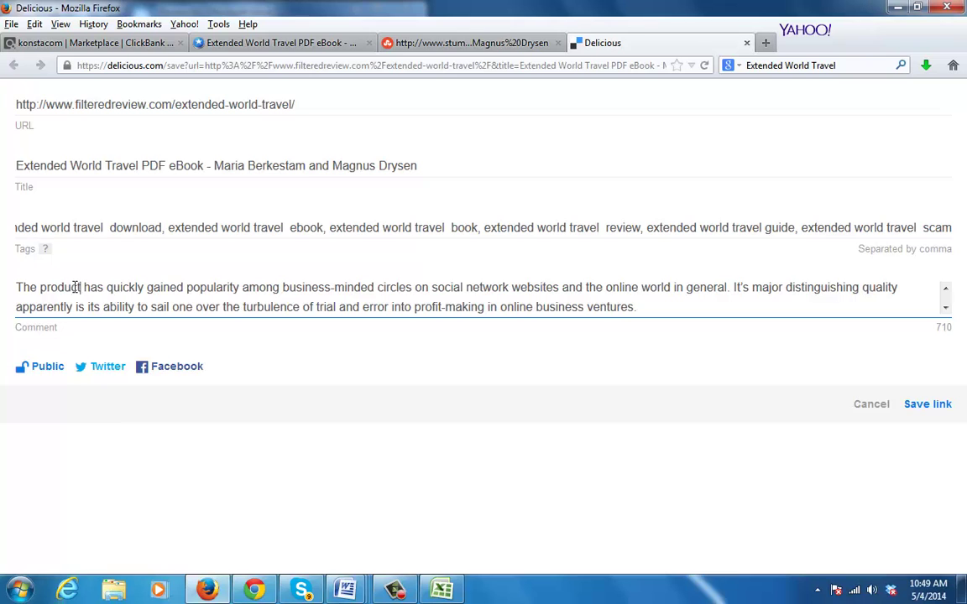
drag(81, 287, 41, 287)
text(Ex)
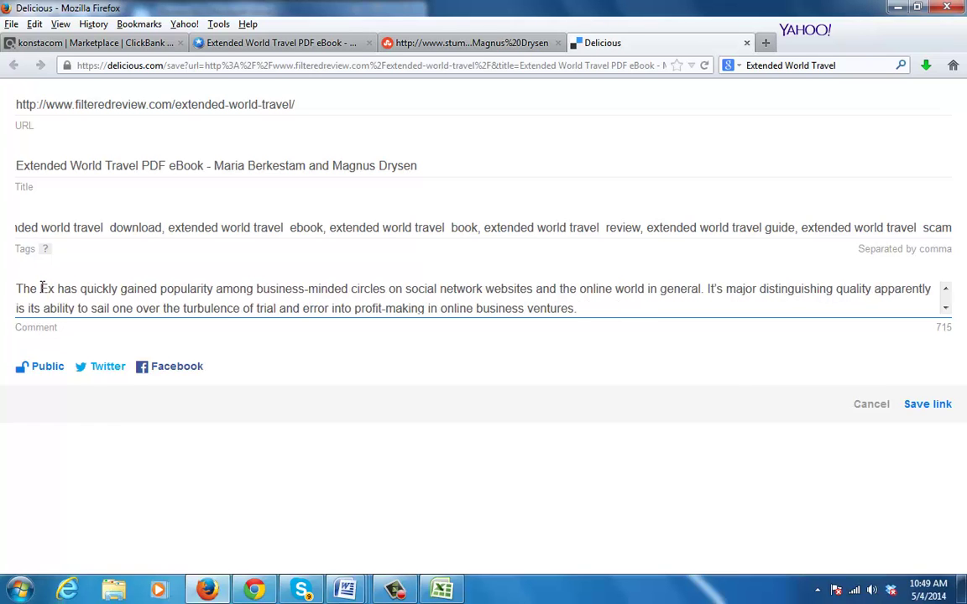
key(BackSpace)
text(xtended World)
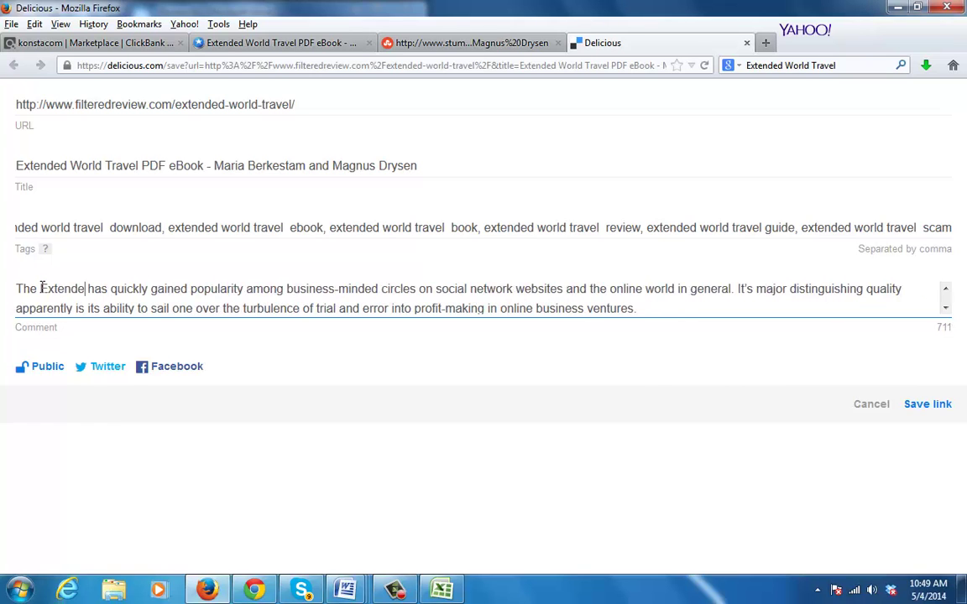
text( Travel)
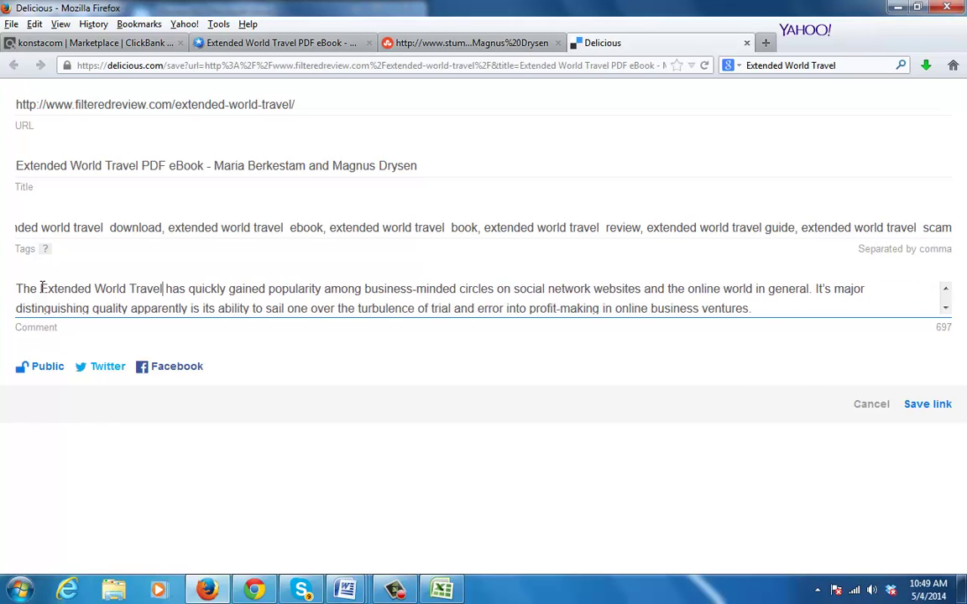
text( eBook)
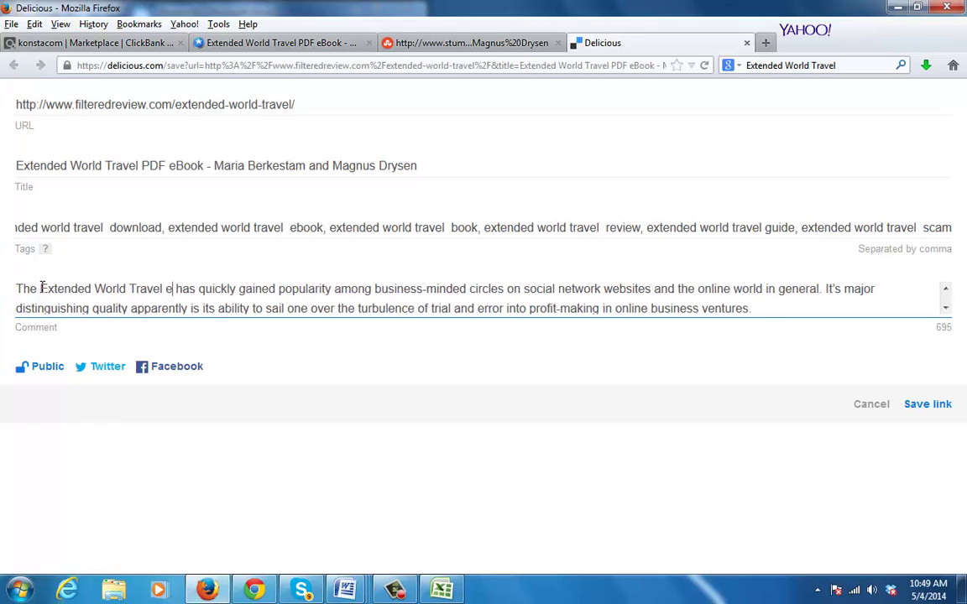
click(919, 403)
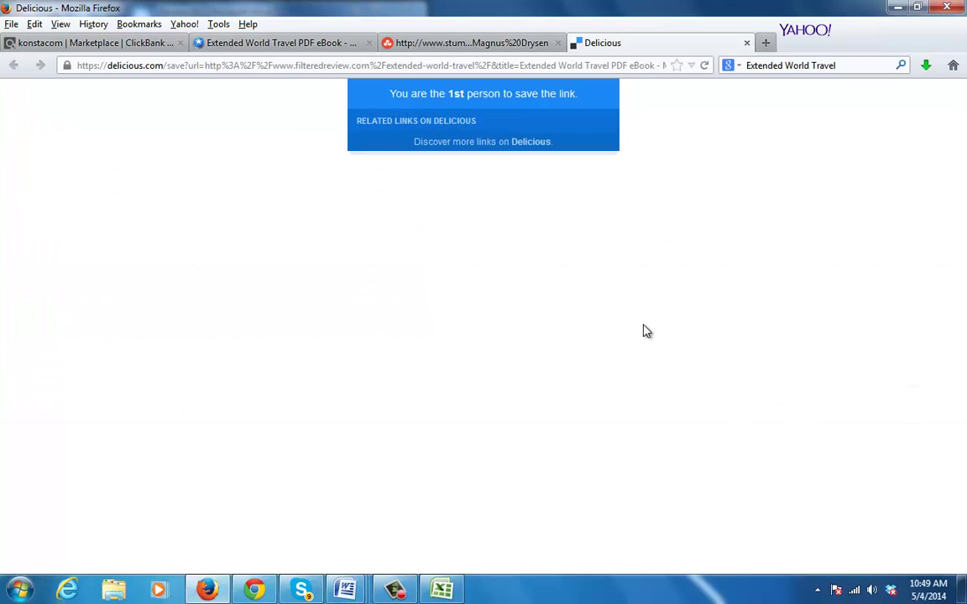
click(747, 42)
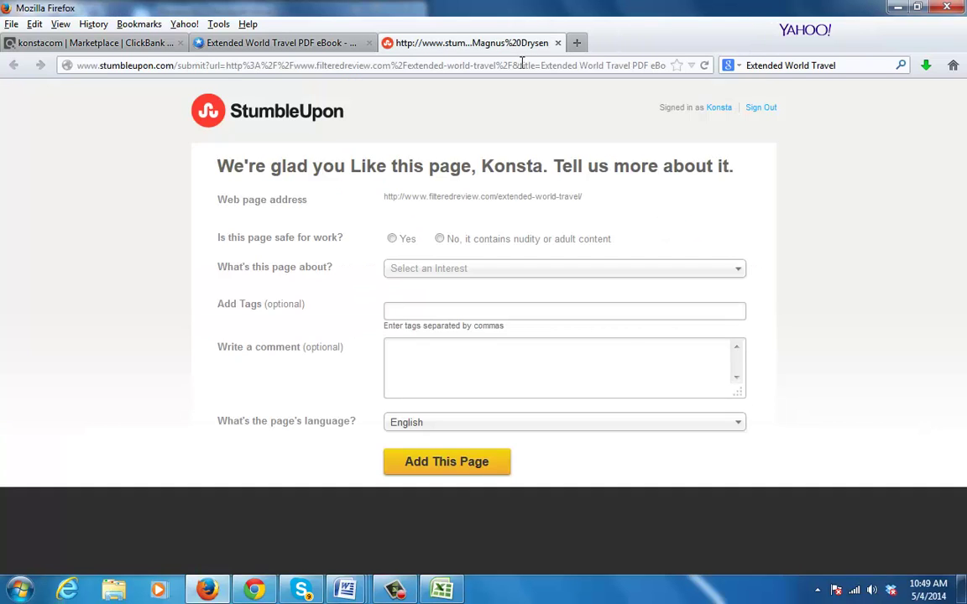
Paste the review paragraph as the comment, replacing 'product' with 'Extended World Travel'
click(413, 308)
click(431, 358)
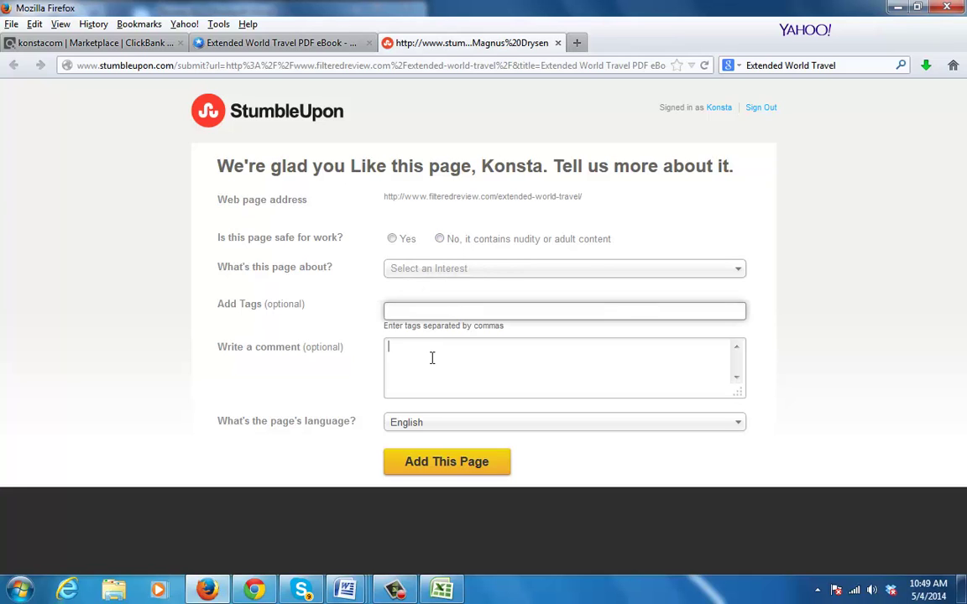
key(ctrl+v)
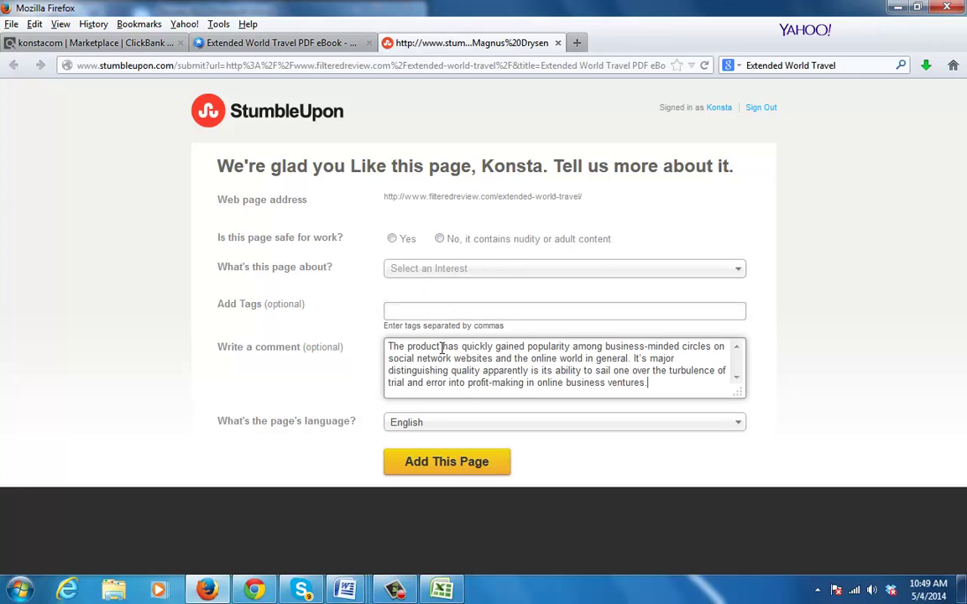
drag(441, 346, 414, 347)
text(Extended )
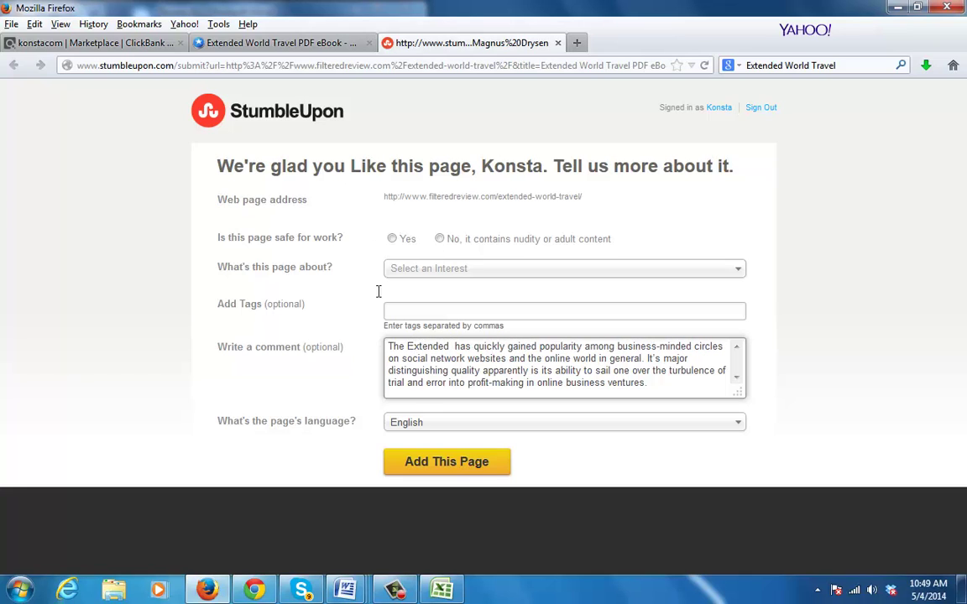
text(World Travel)
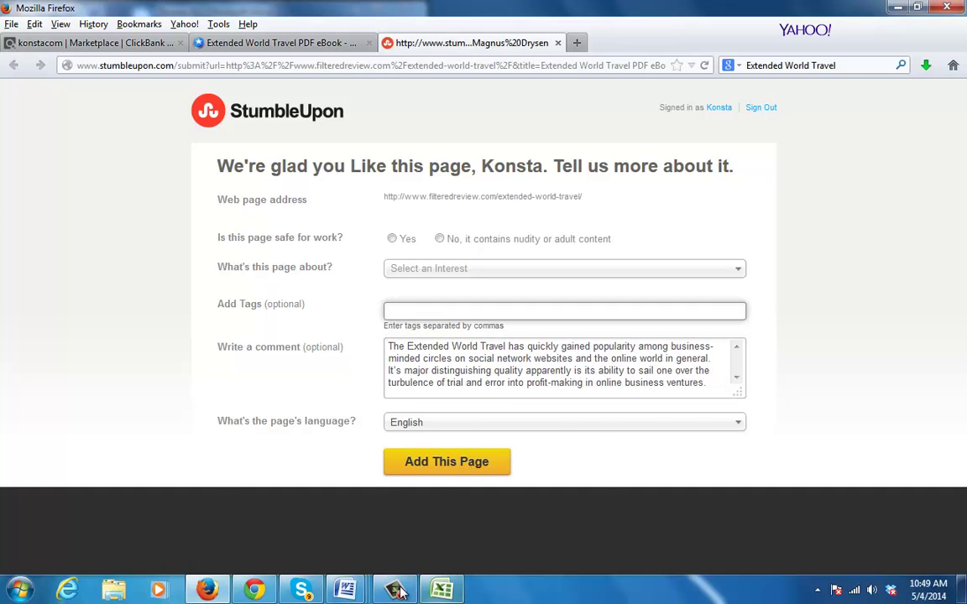
Paste the Document3 keyword list into the StumbleUpon tags field
mouse_move(344, 589)
click(451, 509)
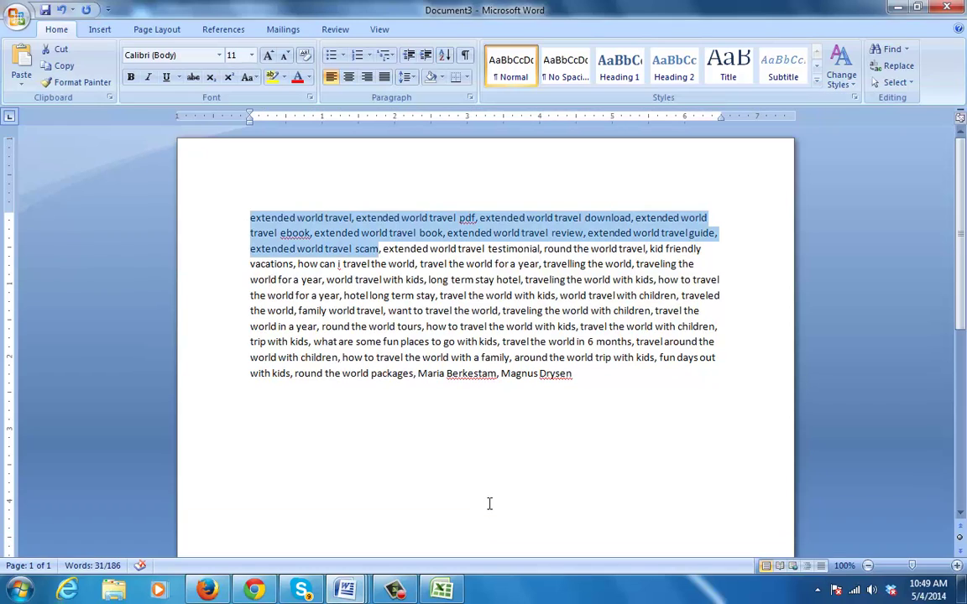
click(897, 7)
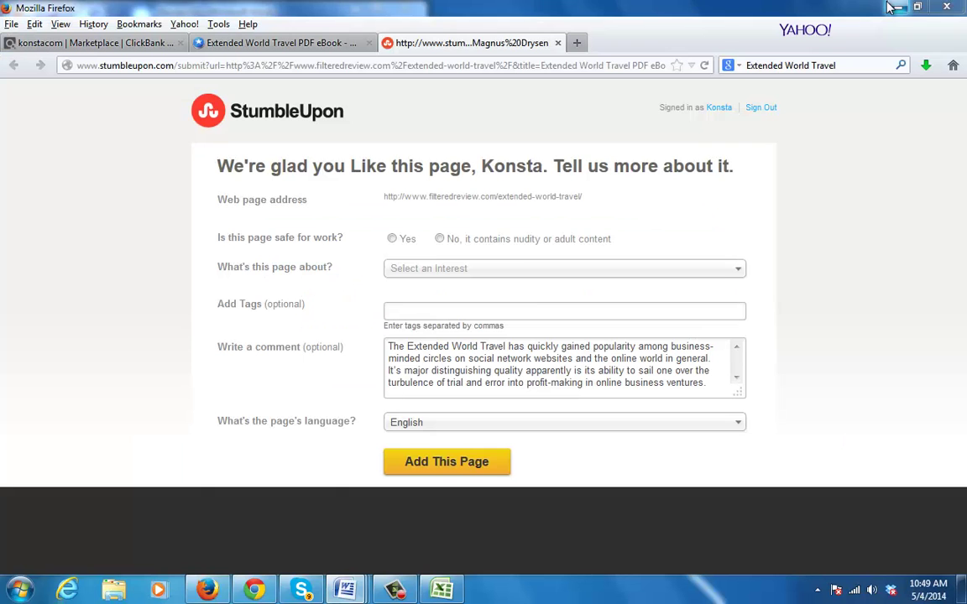
click(460, 309)
key(ctrl+v)
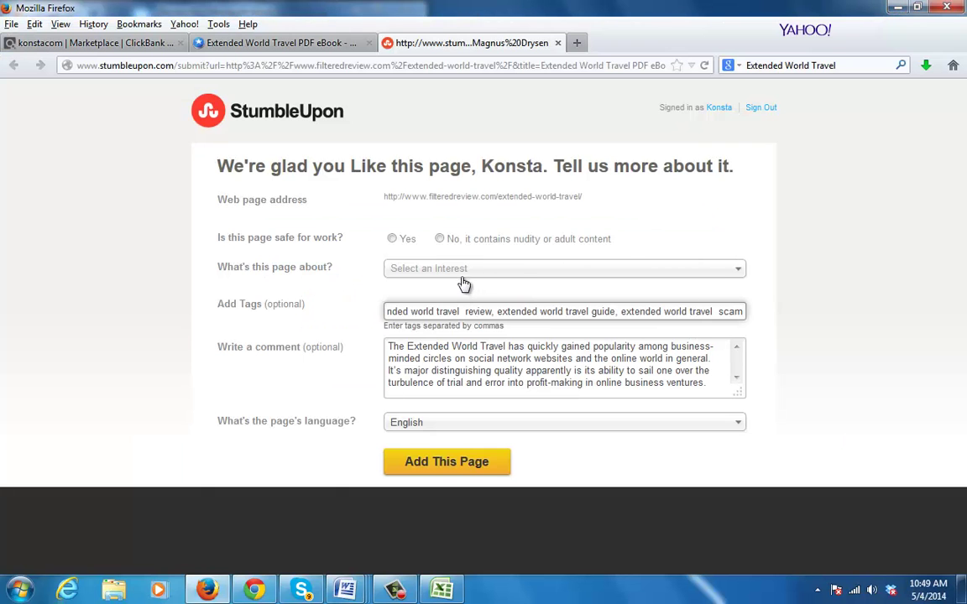
Set the interest to Books, mark it safe for work, and add the page
click(463, 269)
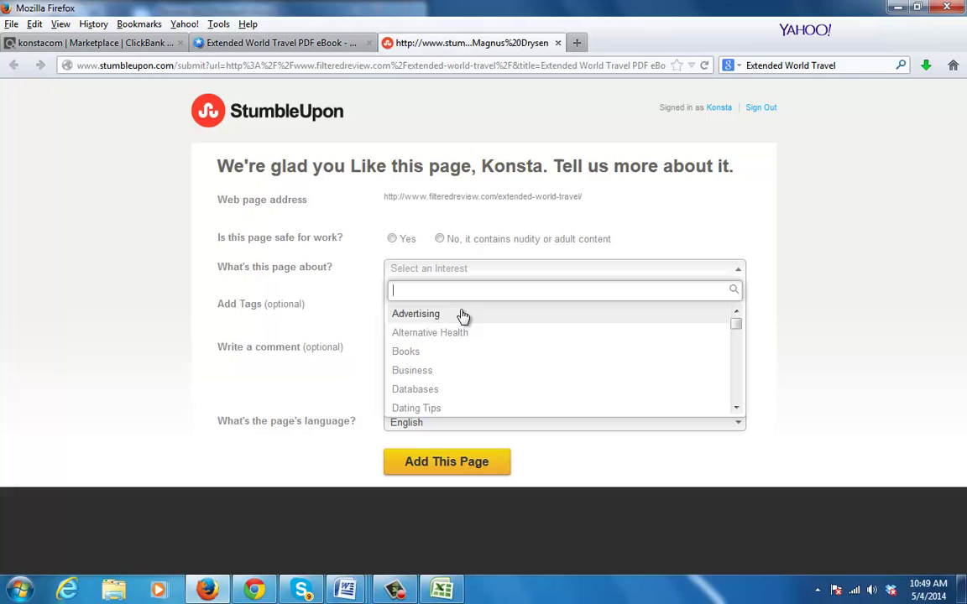
click(430, 351)
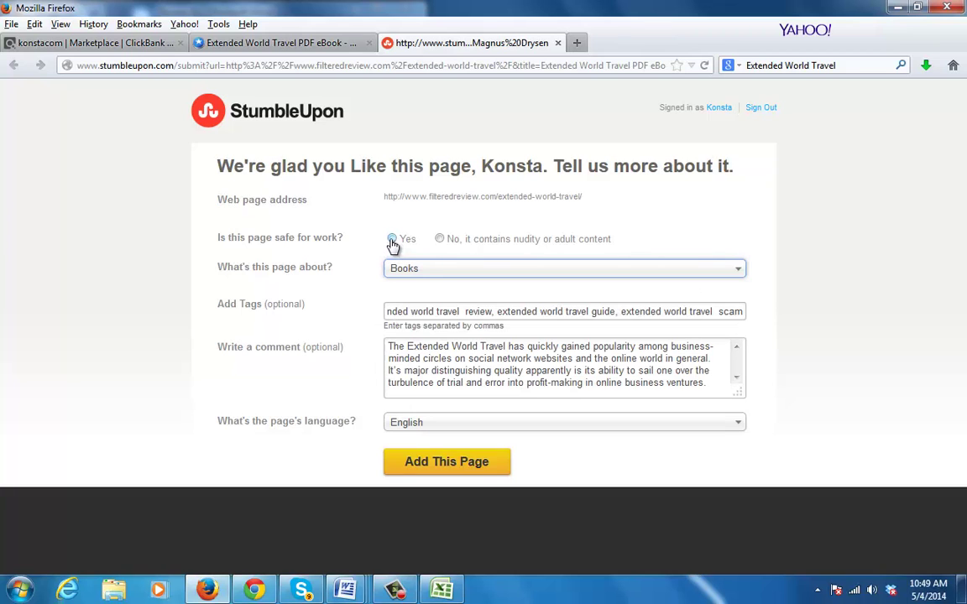
click(392, 239)
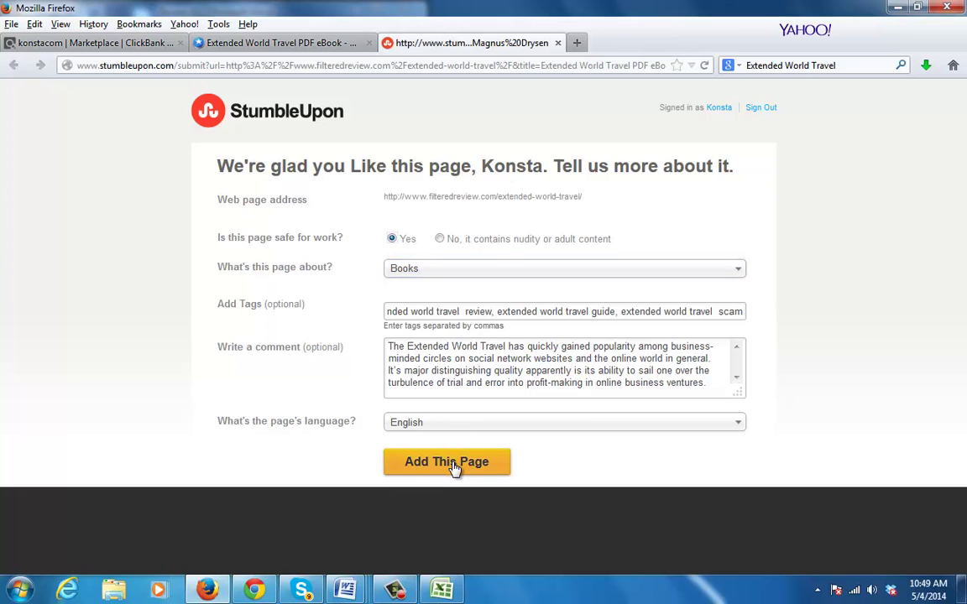
click(414, 467)
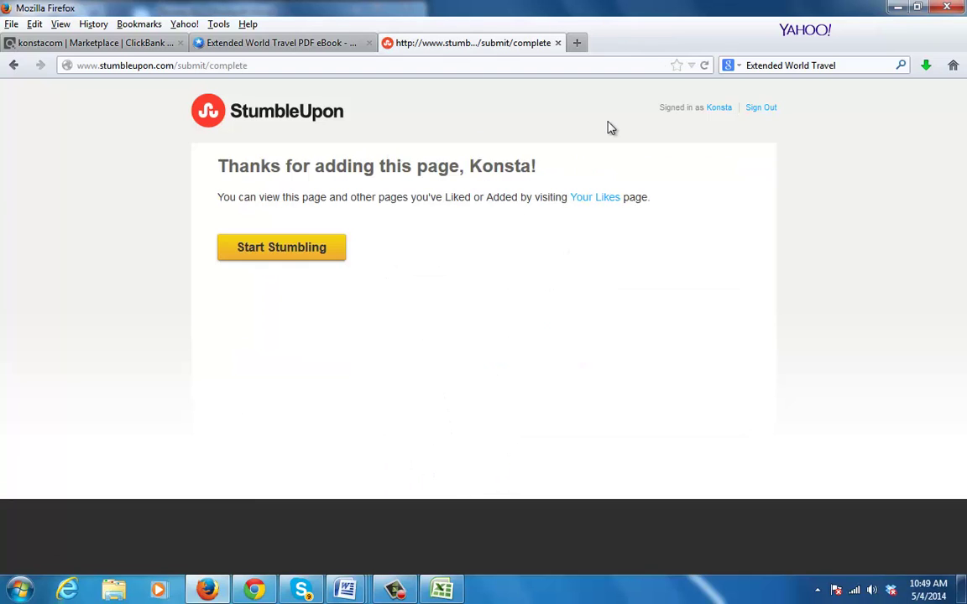
click(558, 43)
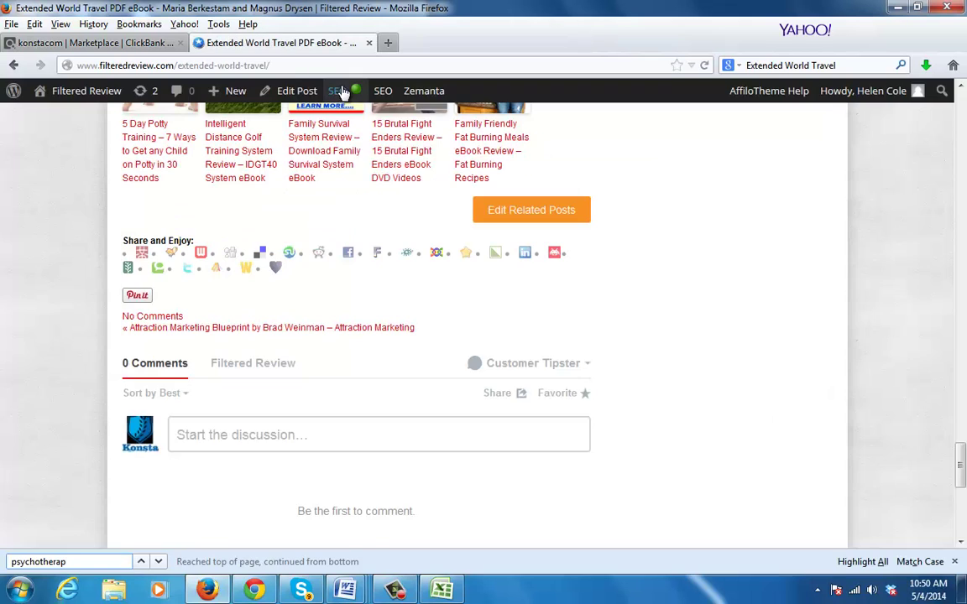
Open the Reddit share link in a new tab and log in to Reddit
right_click(318, 253)
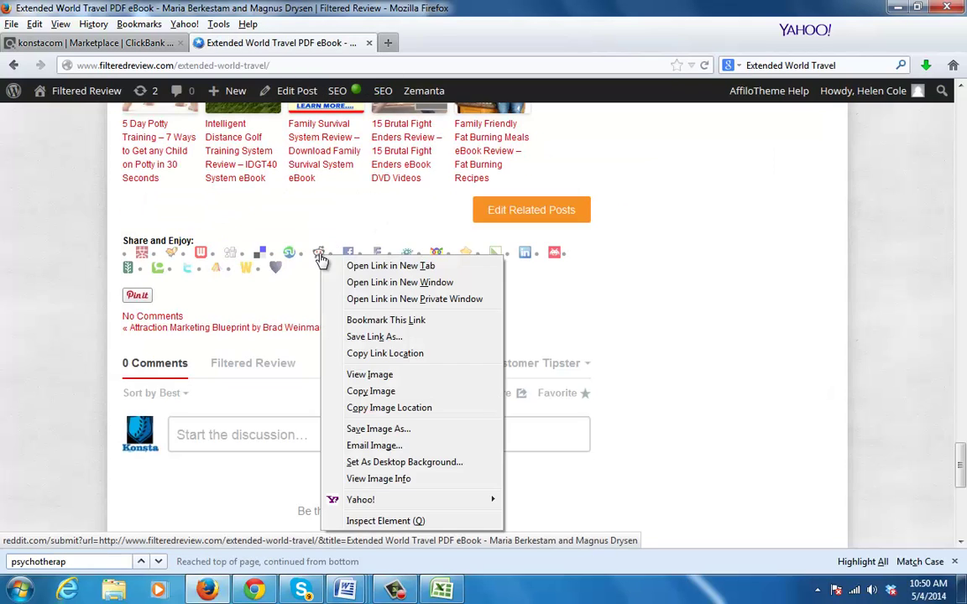
click(374, 269)
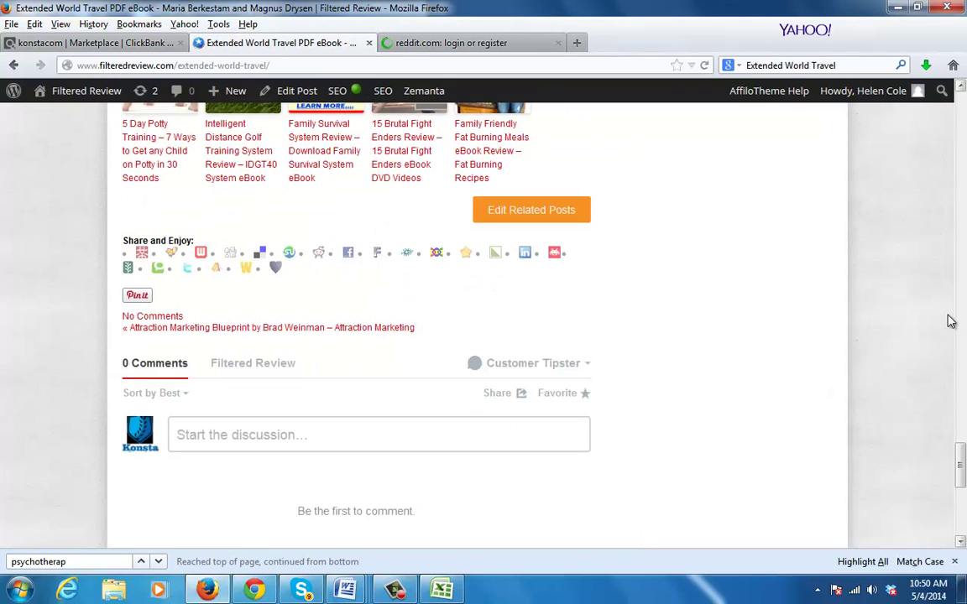
drag(963, 432, 961, 474)
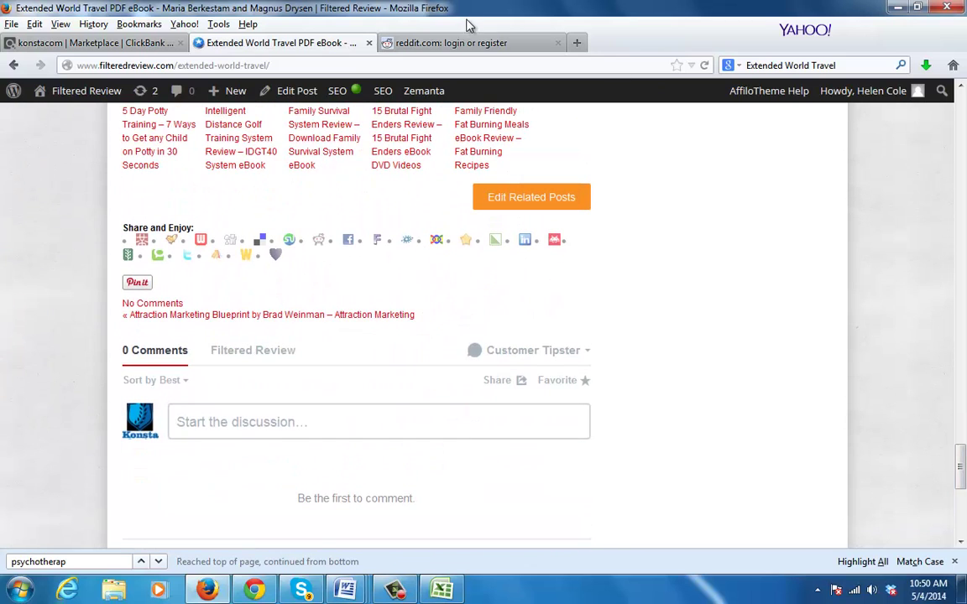
click(453, 44)
click(620, 293)
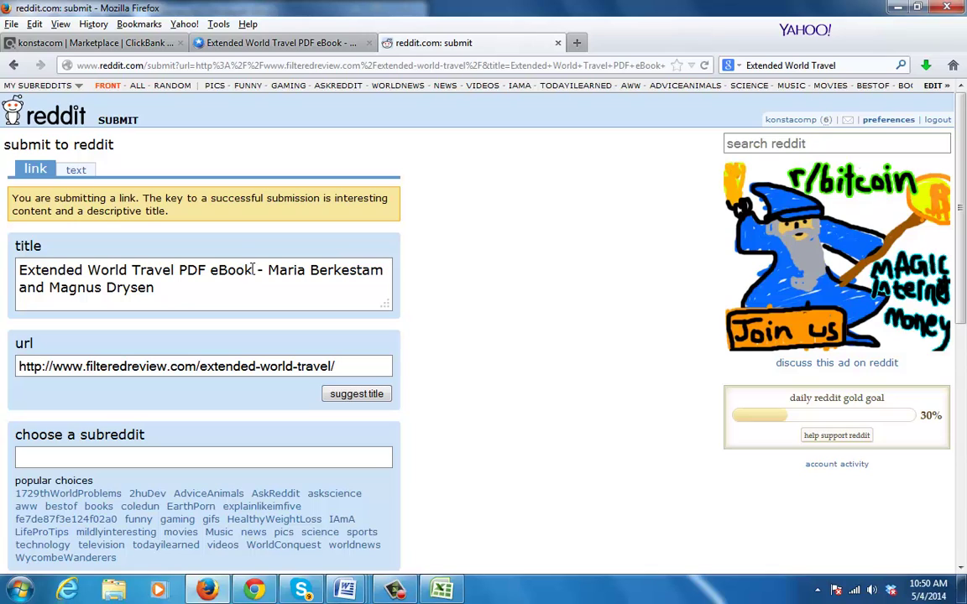
Replace 'PDF eBook' in the title with 'by' and submit the link to the travel subreddit
drag(261, 270, 193, 272)
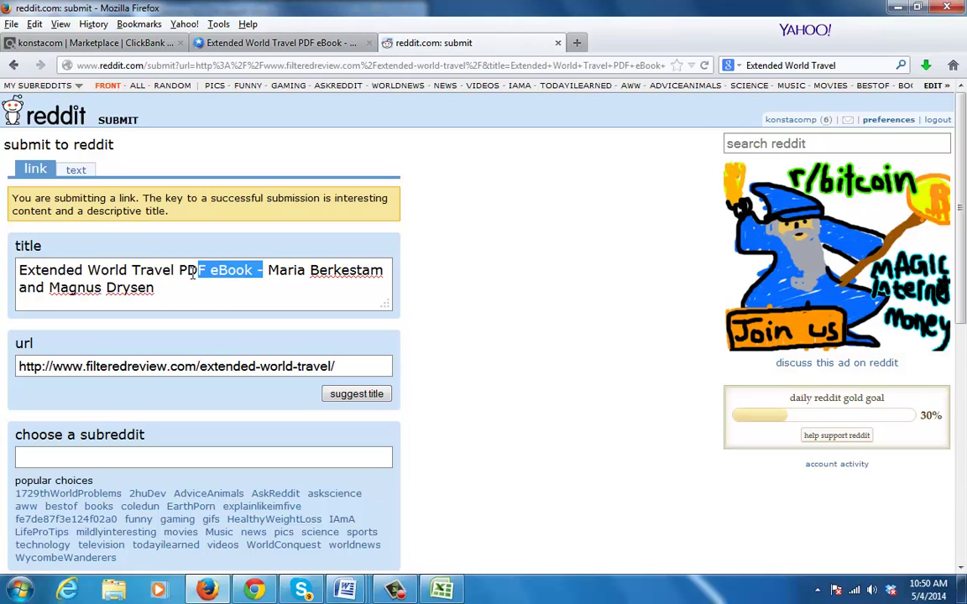
text(by)
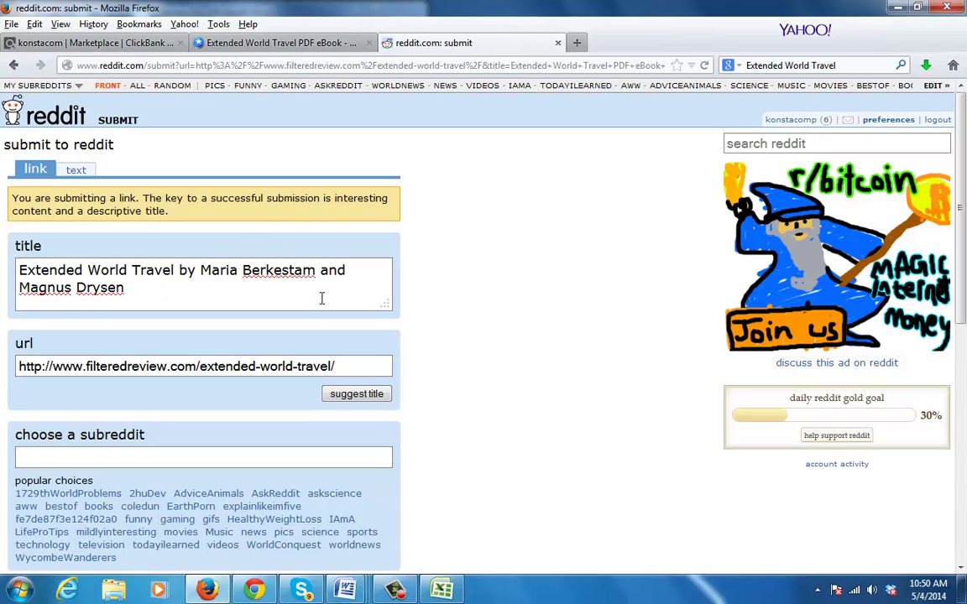
scroll(964, 302, down, 1)
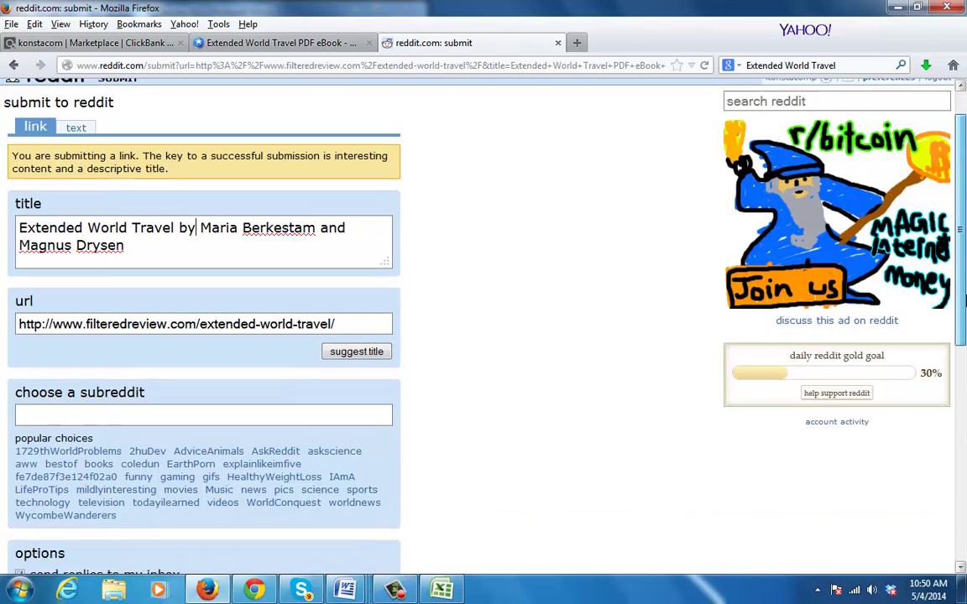
scroll(964, 300, down, 3)
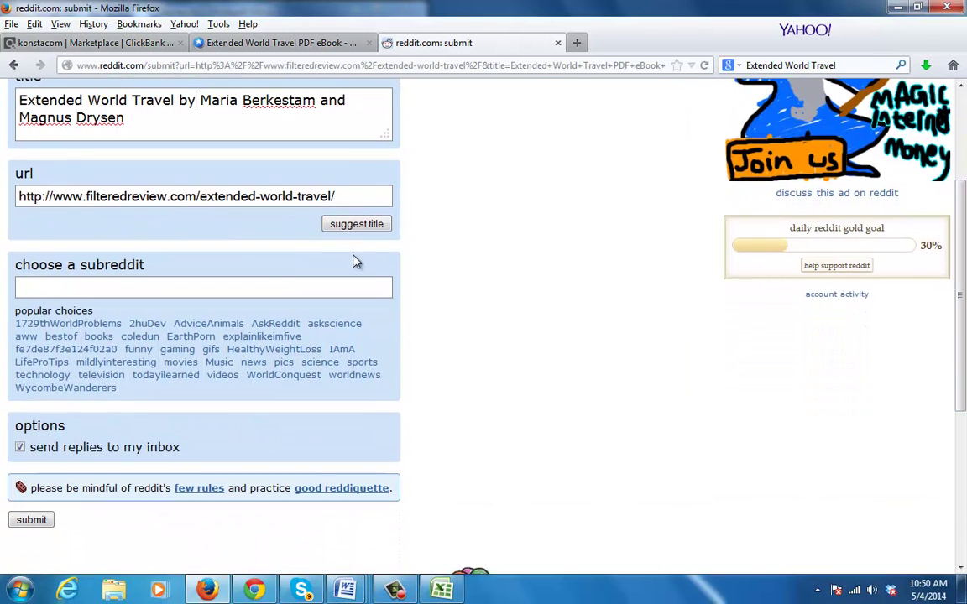
text(travel)
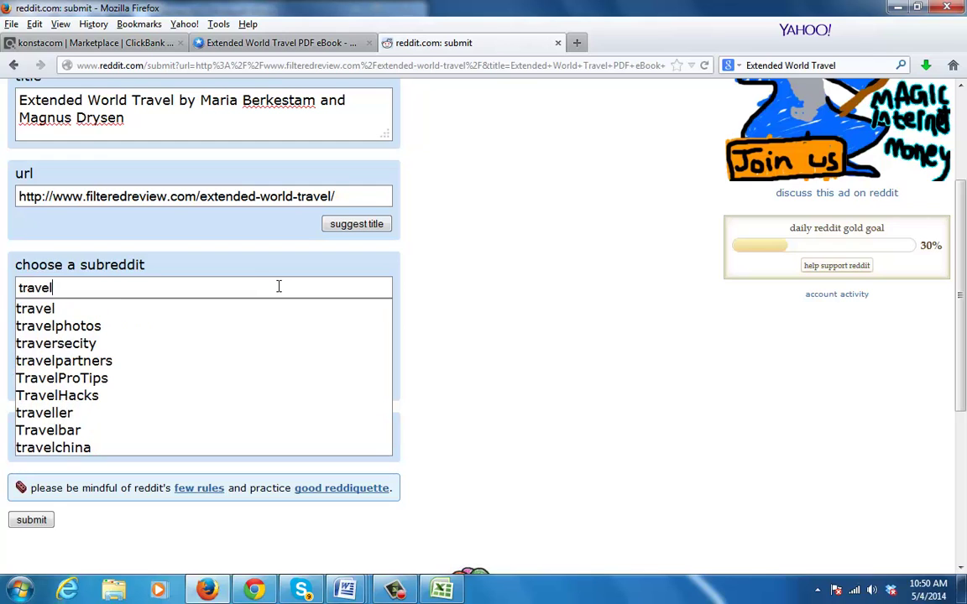
click(170, 311)
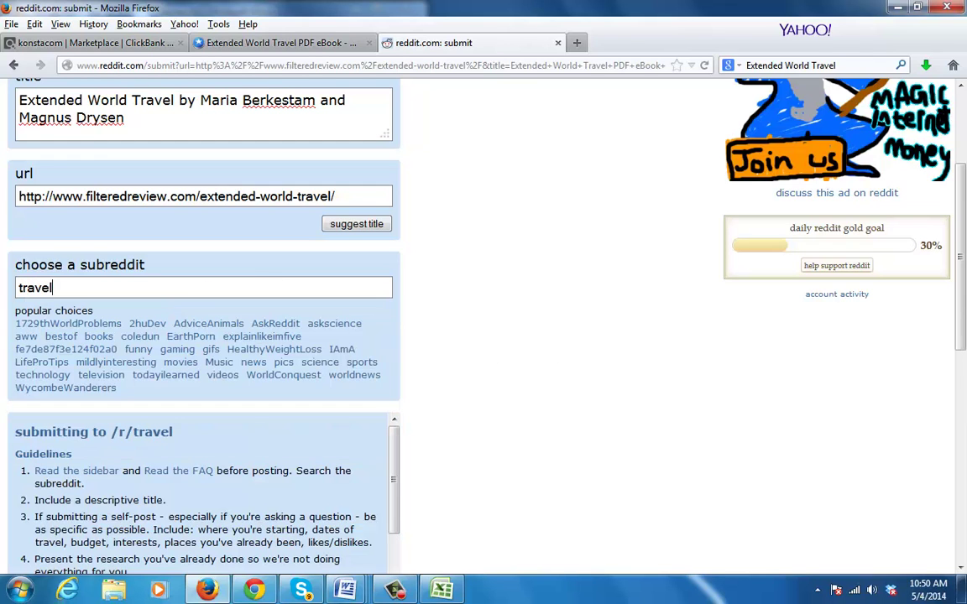
scroll(963, 421, down, 5)
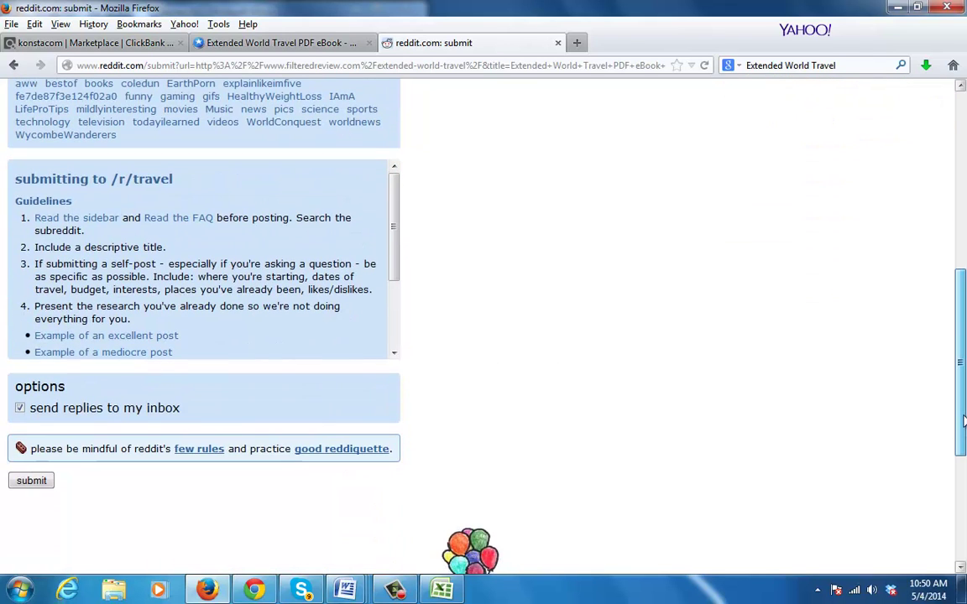
click(34, 480)
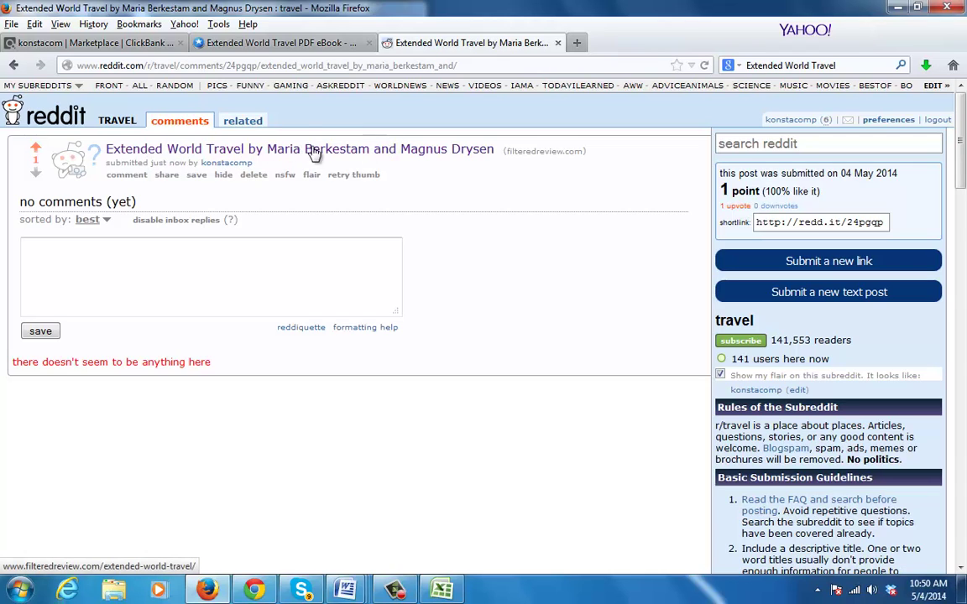
Check the submission on your Reddit profile, then close the Reddit tab
click(797, 120)
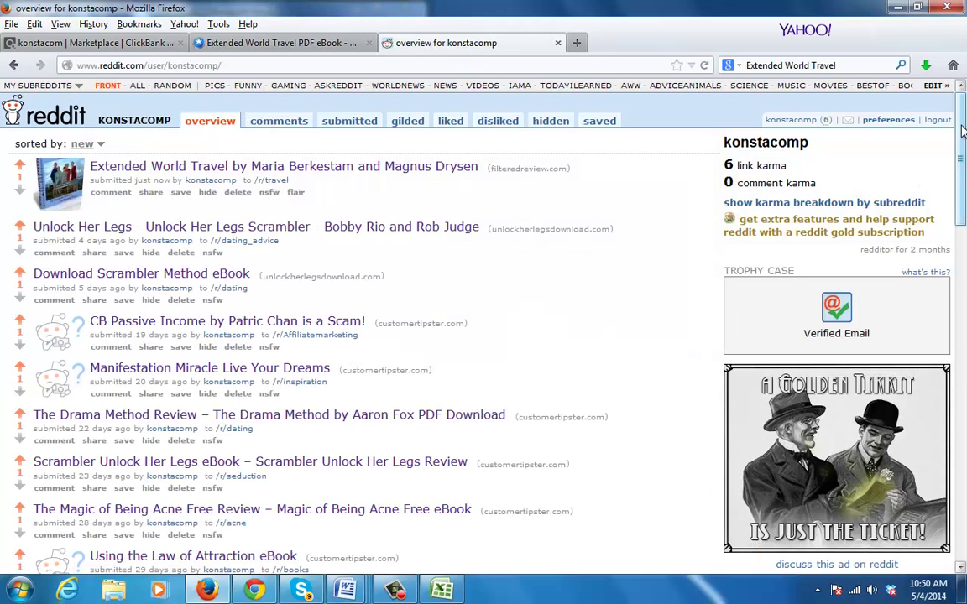
click(963, 290)
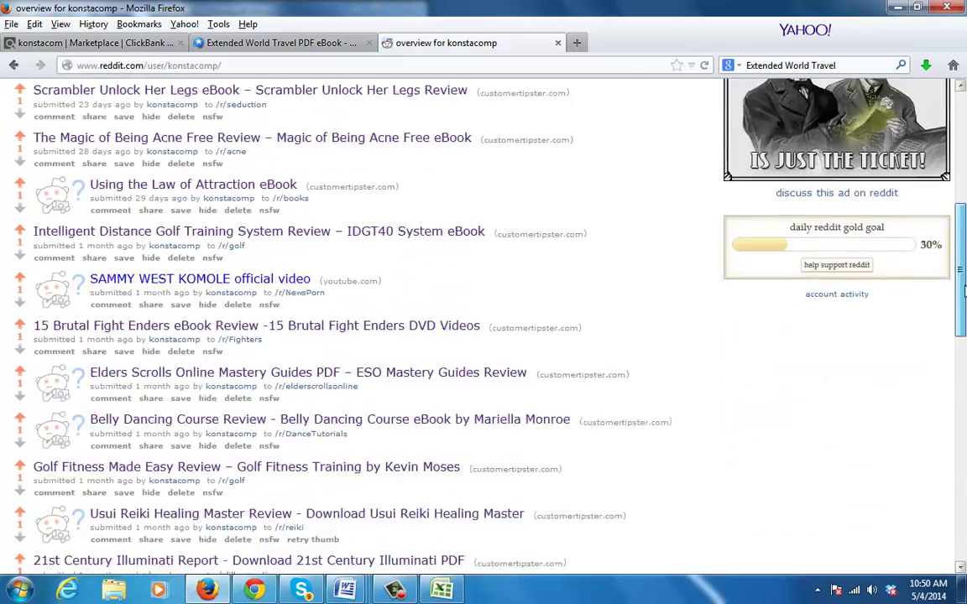
drag(963, 290, 965, 48)
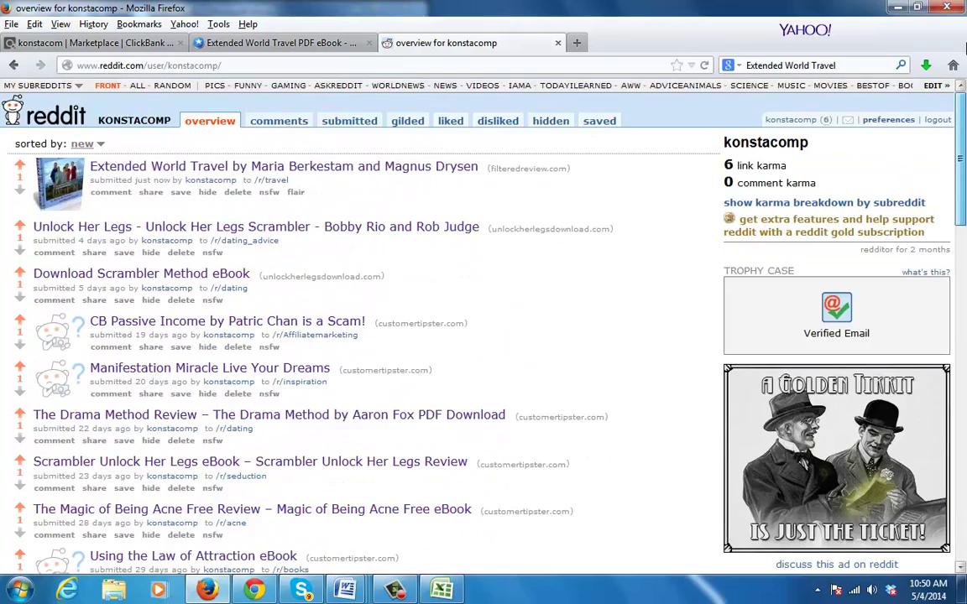
click(558, 42)
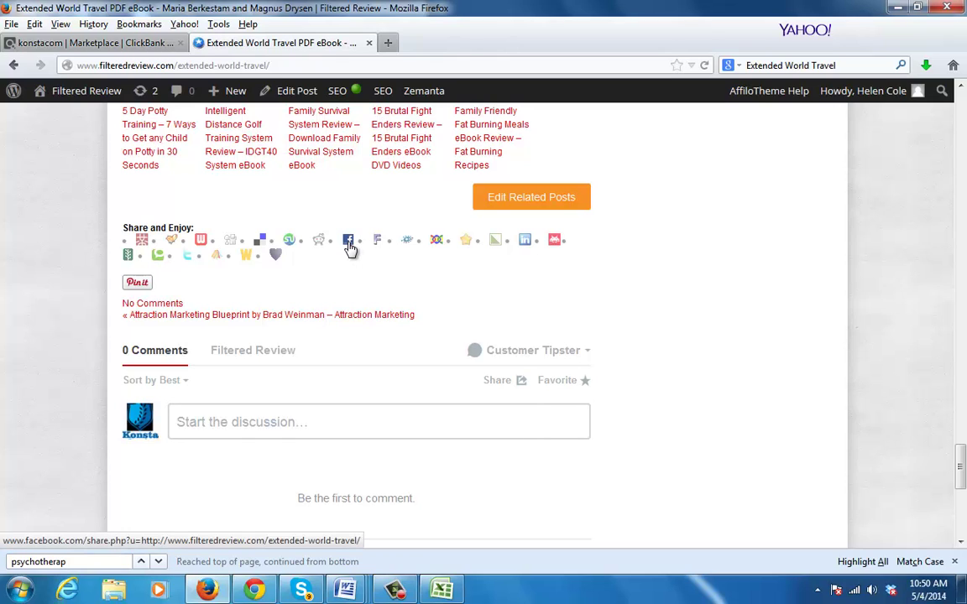
Open the Facebook share page in a new tab and share the Extended World Travel review link
right_click(351, 249)
click(399, 254)
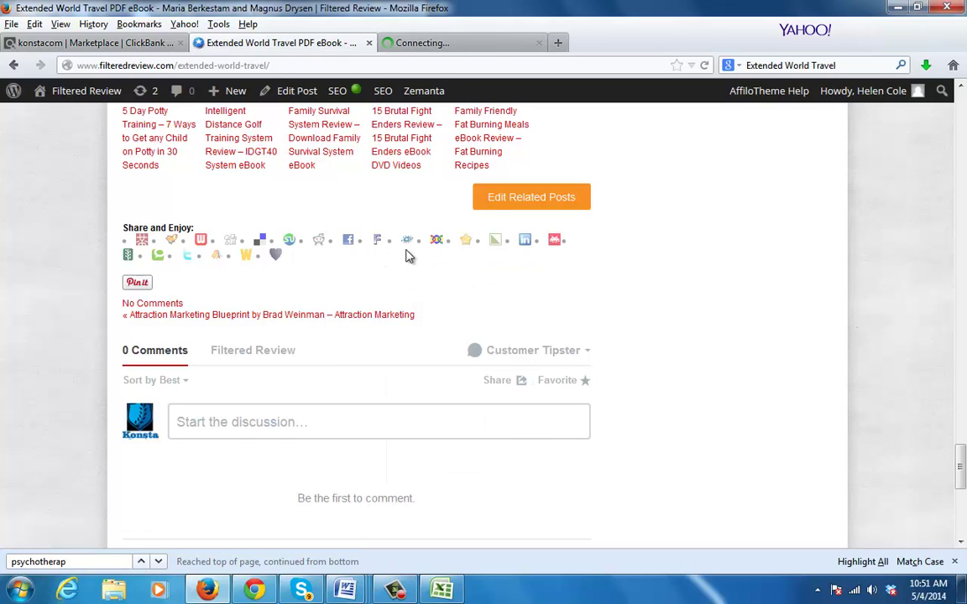
click(434, 43)
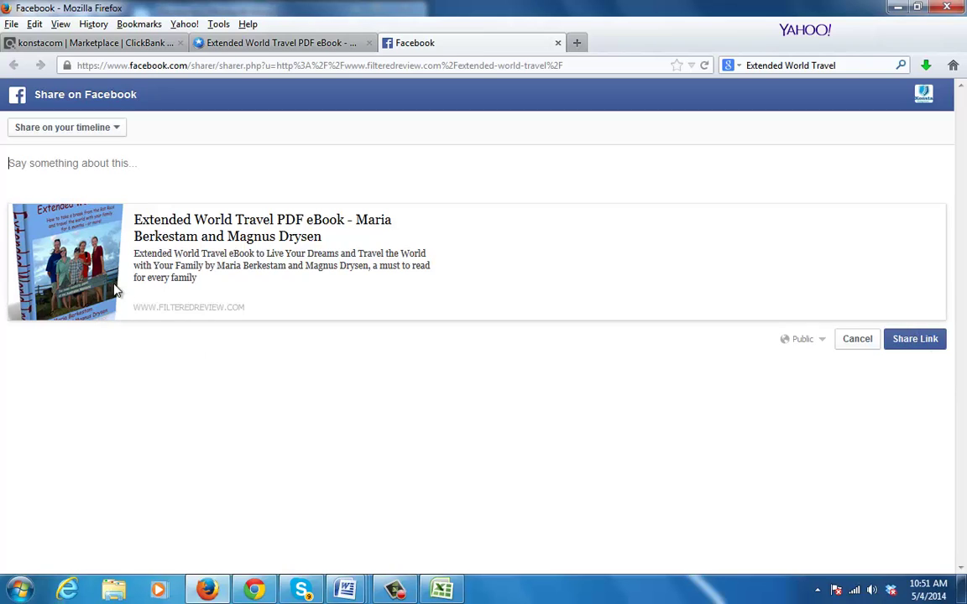
click(915, 339)
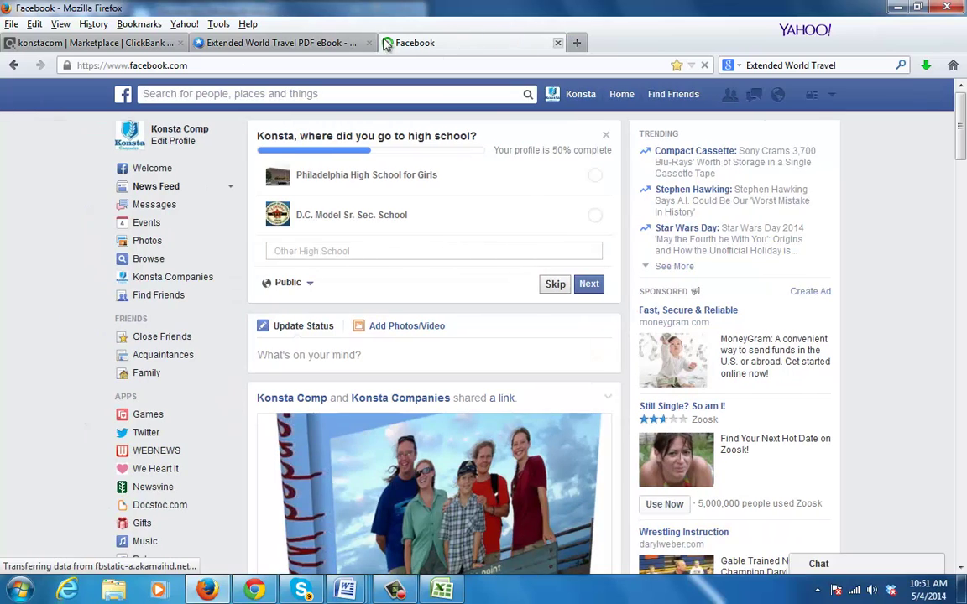
Close the Facebook tab and open the post's folkd sharing page
click(558, 42)
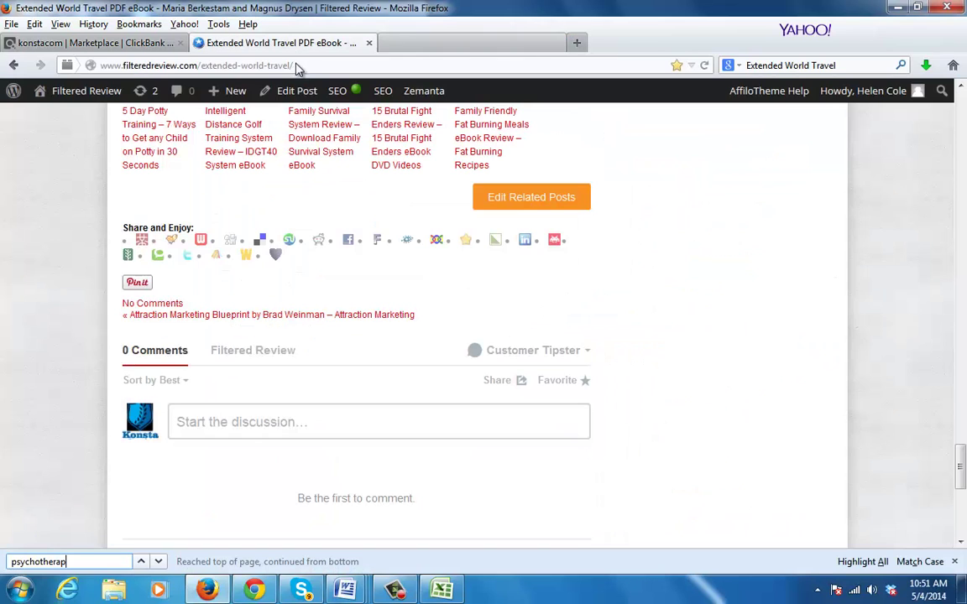
click(411, 242)
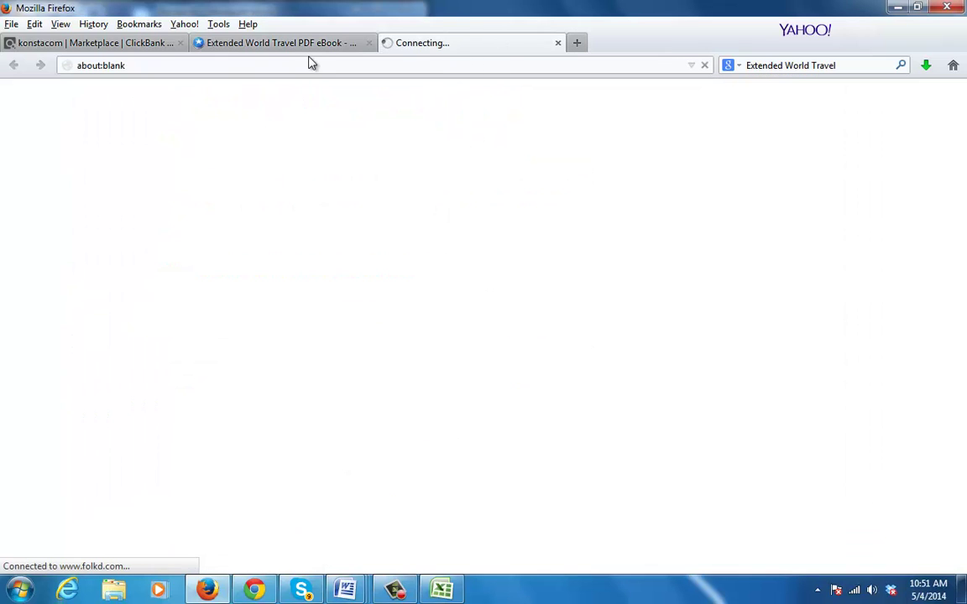
click(306, 55)
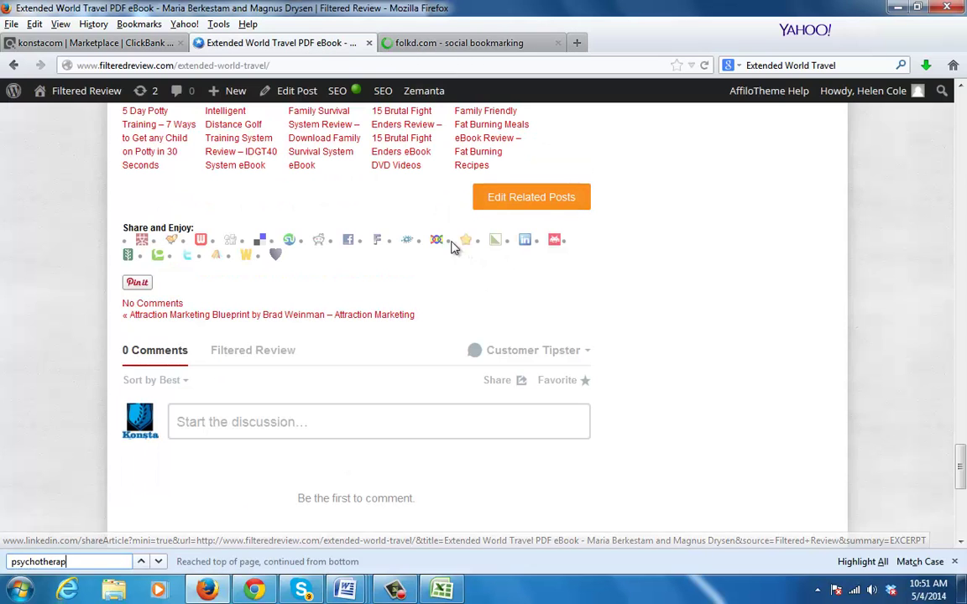
Open the linkaGoGo, LinkedIn and Newsvine share pages in new tabs
right_click(439, 243)
click(477, 253)
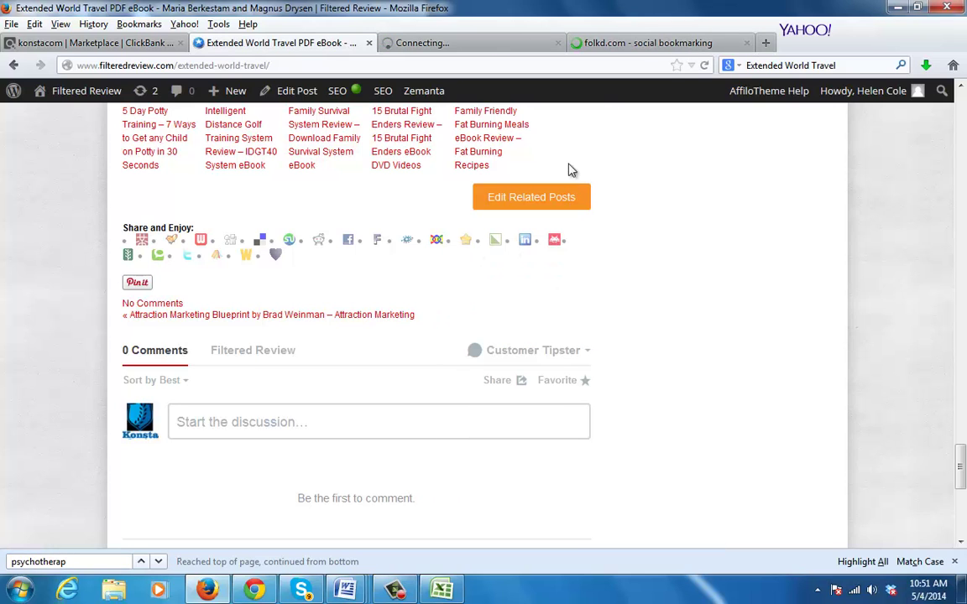
right_click(524, 242)
click(571, 252)
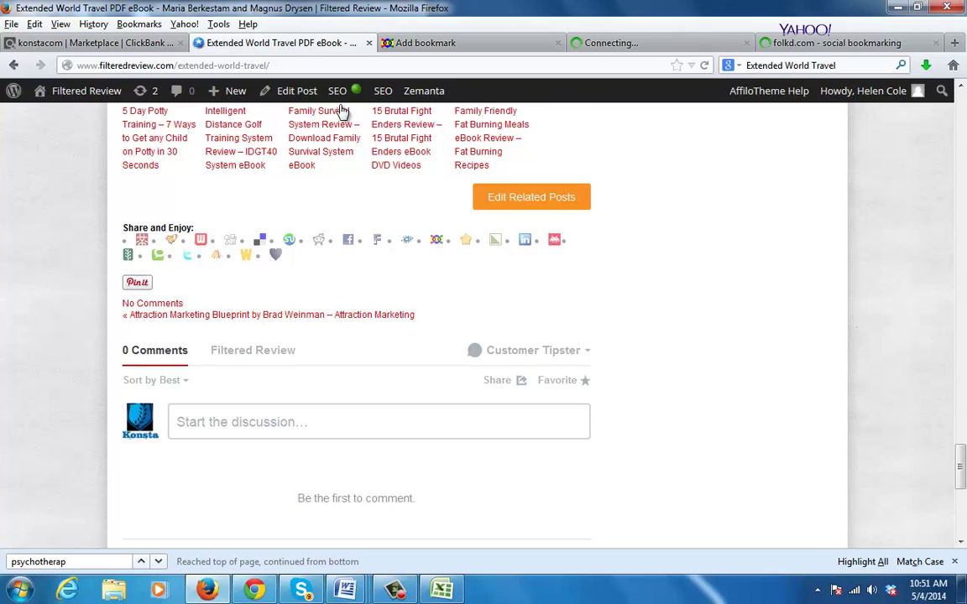
right_click(126, 262)
click(160, 269)
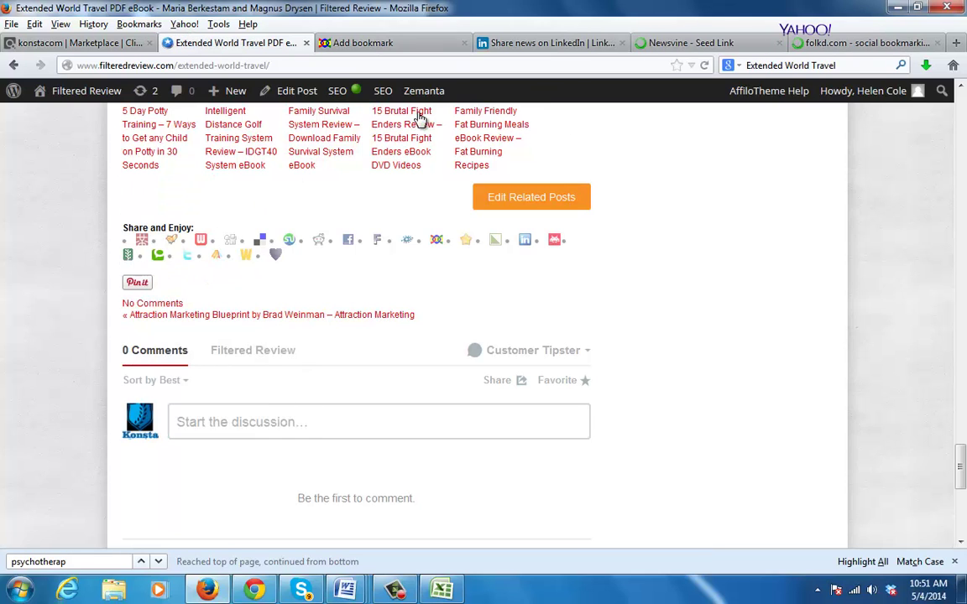
Bookmark the review on linkaGoGo, share it on LinkedIn, and bring up the Newsvine seed-link form
click(405, 49)
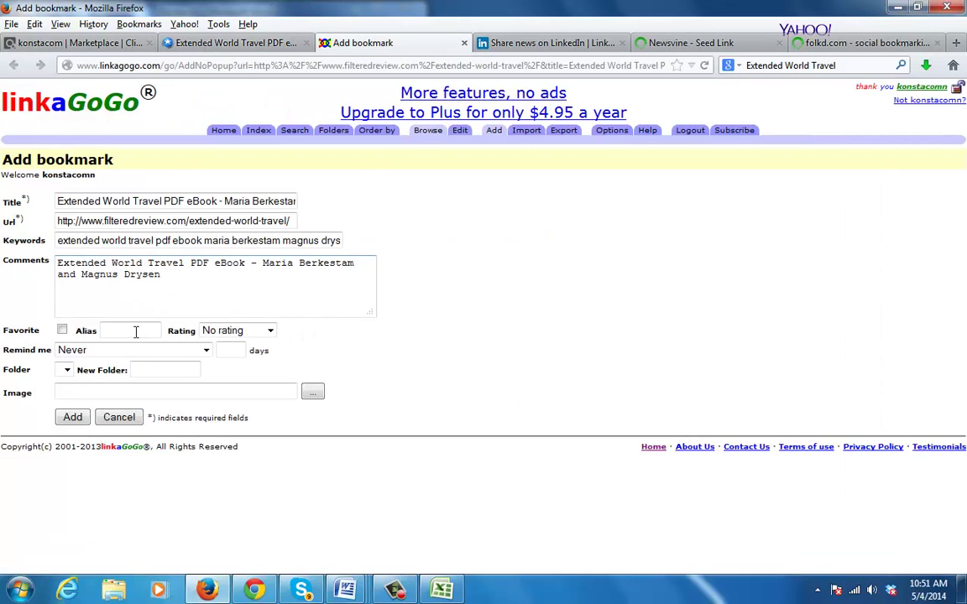
click(74, 417)
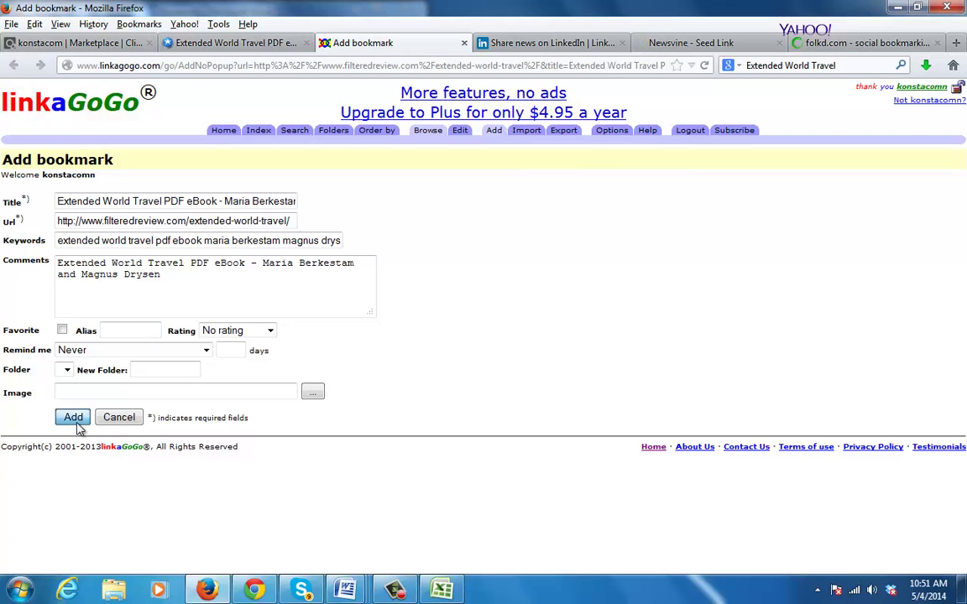
click(546, 46)
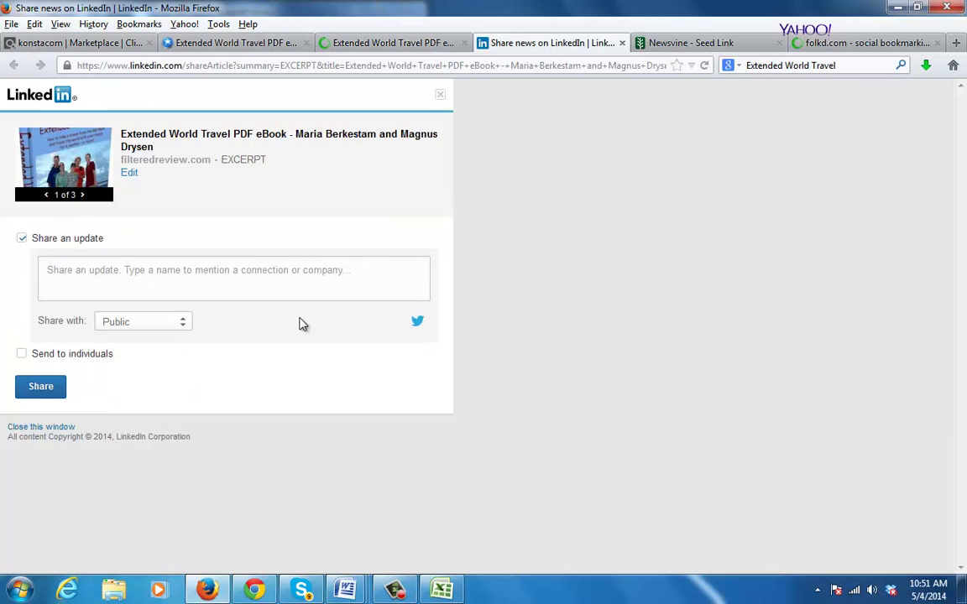
click(40, 386)
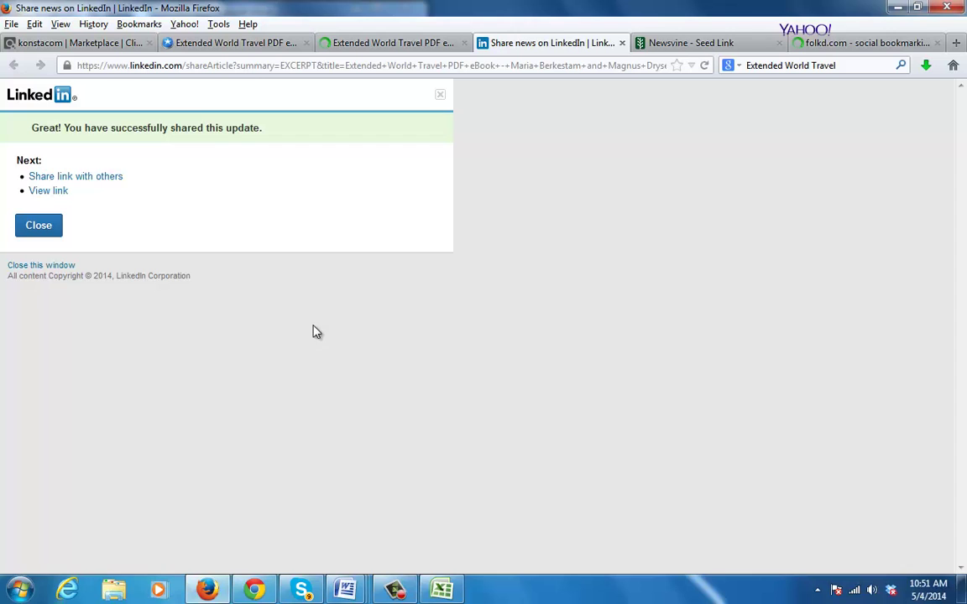
click(622, 42)
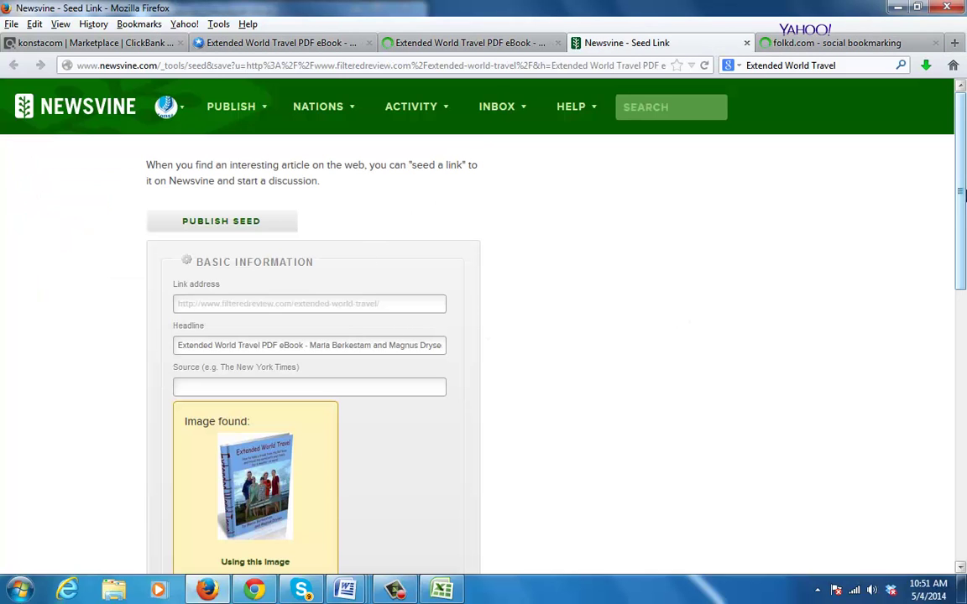
scroll(431, 335, down, 1)
drag(963, 228, 839, 238)
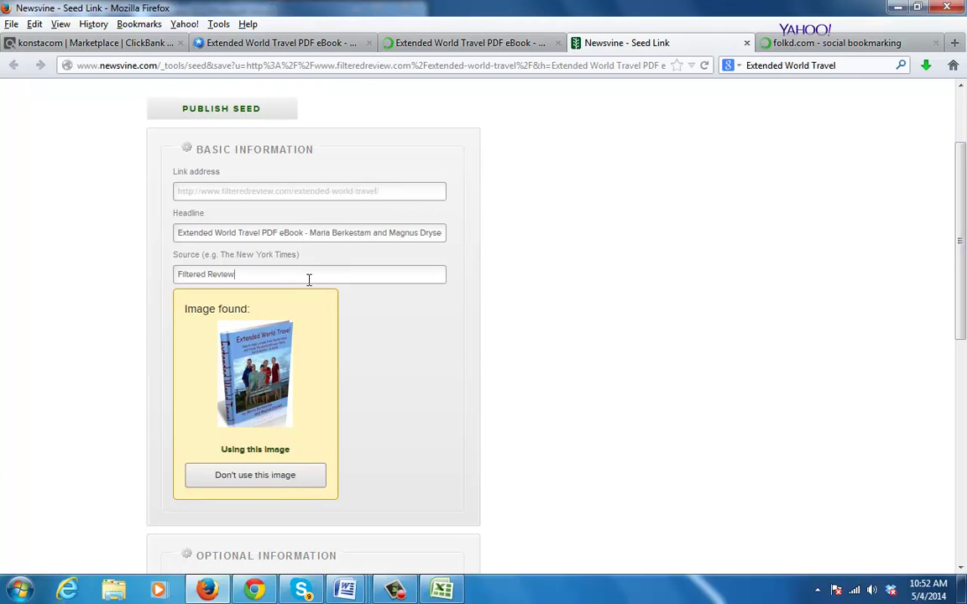
Paste the keyword list into the Newsvine Tags field
drag(964, 264, 963, 368)
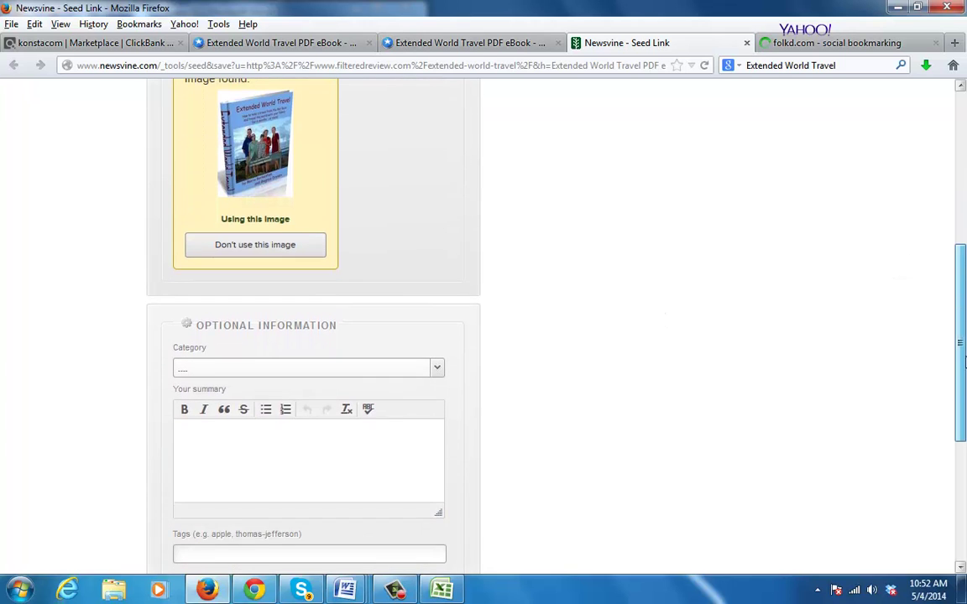
text(extended world travel, extended world travel pdf, extended world travel download, extended world travel ebook, extended world travel book, extended world travel review, extended world travel guide, extended world travel scam)
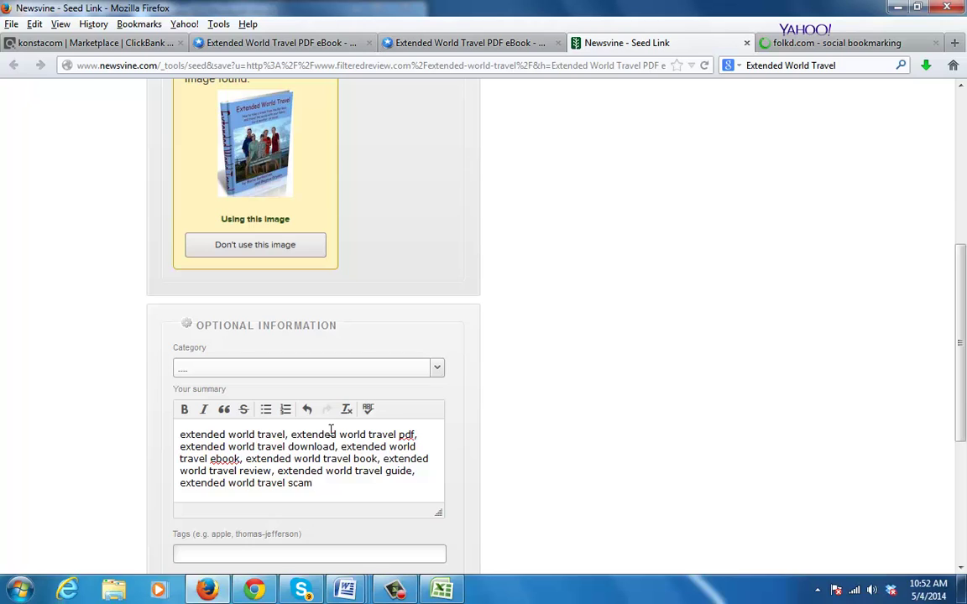
key(ctrl+z)
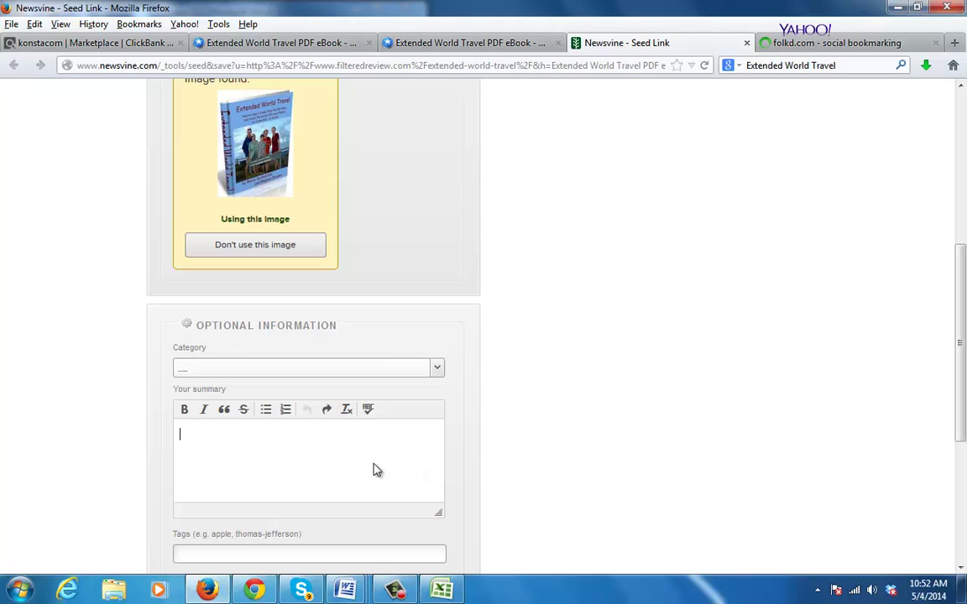
click(270, 551)
key(ctrl+v)
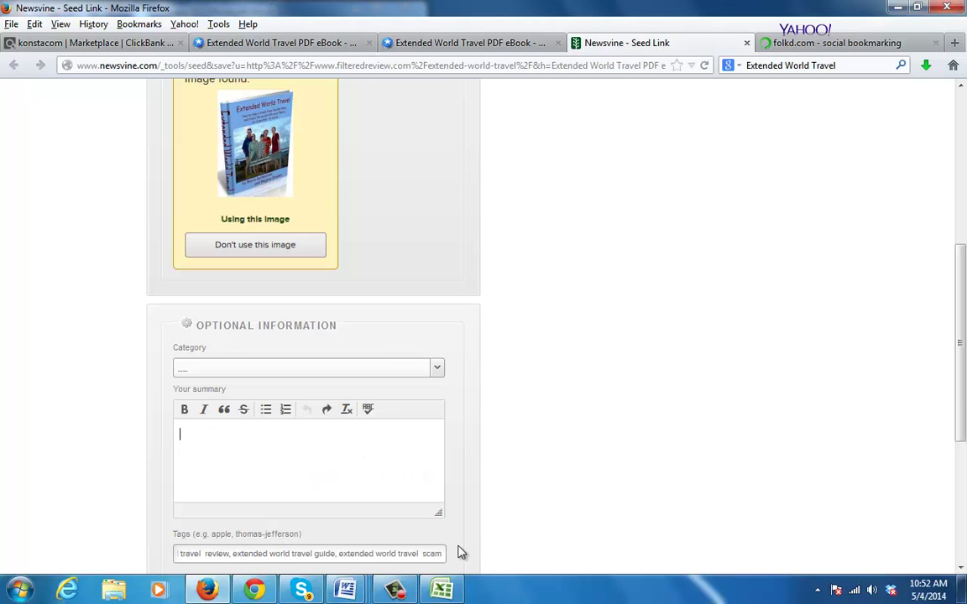
Paste the review paragraph into the summary and correct it to read 'Extended World Travel'
mouse_move(344, 590)
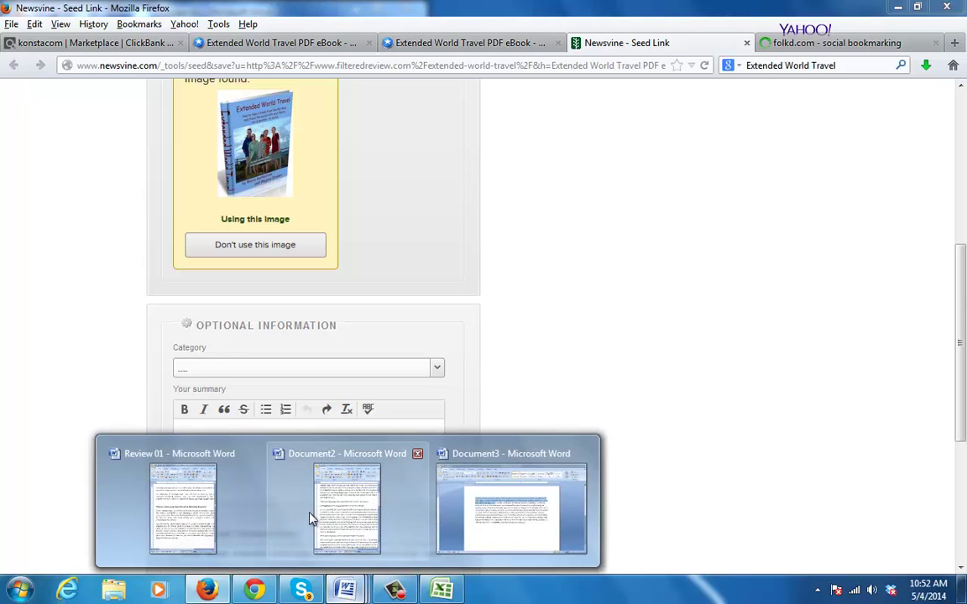
click(192, 505)
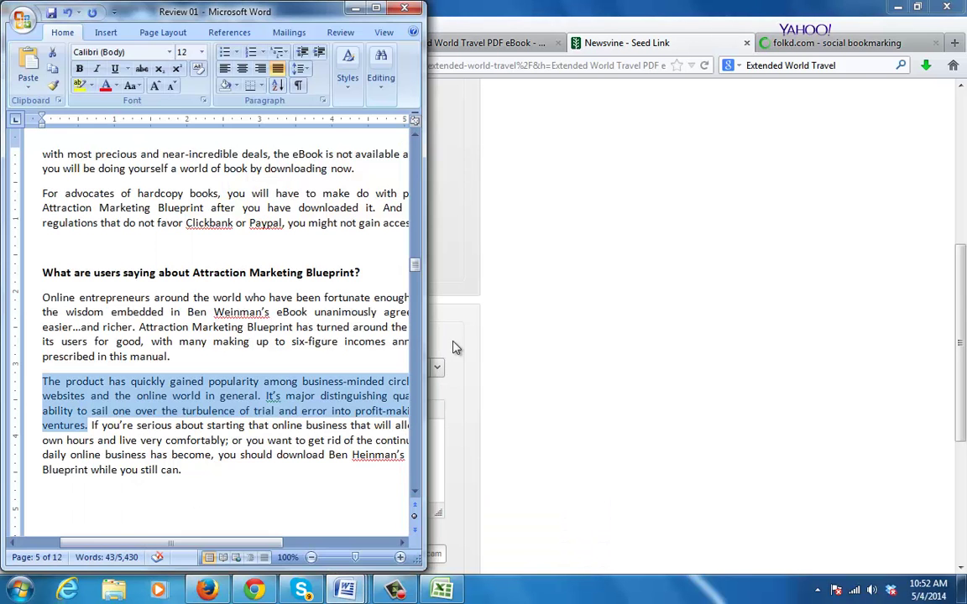
click(453, 346)
text(The product has quickly gained popularity among business-minded circles on social network websites and the online world in general. It's major distinguishing quality apparently is its ability to sail one over the turbulence of trial and error into profit-making in online business ventures.)
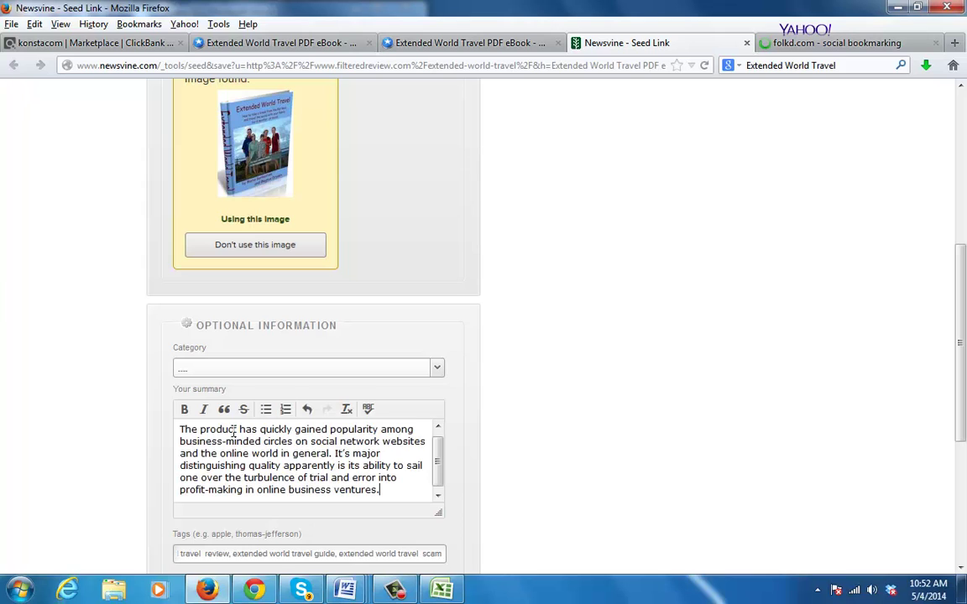
text(Extended EW)
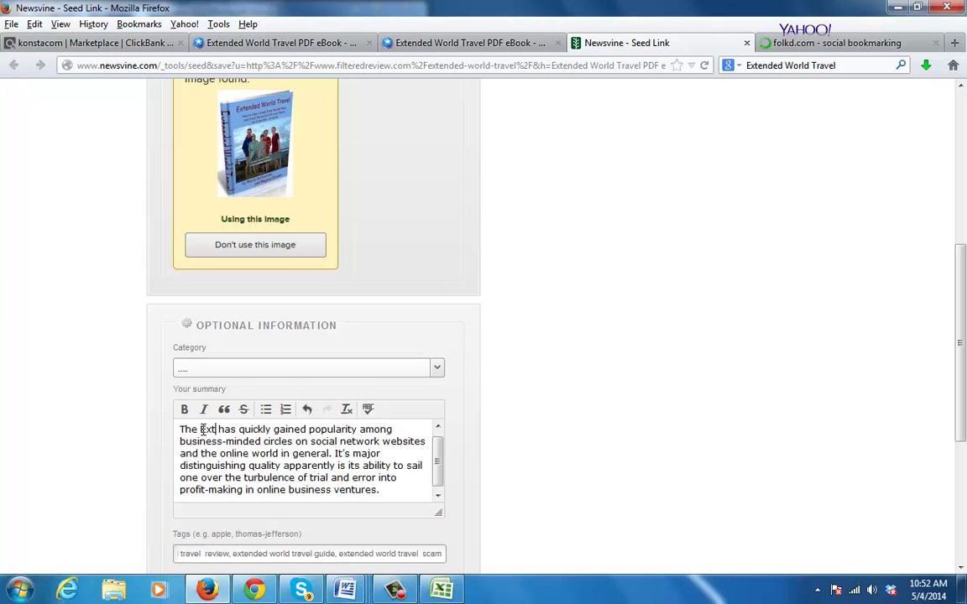
text(or)
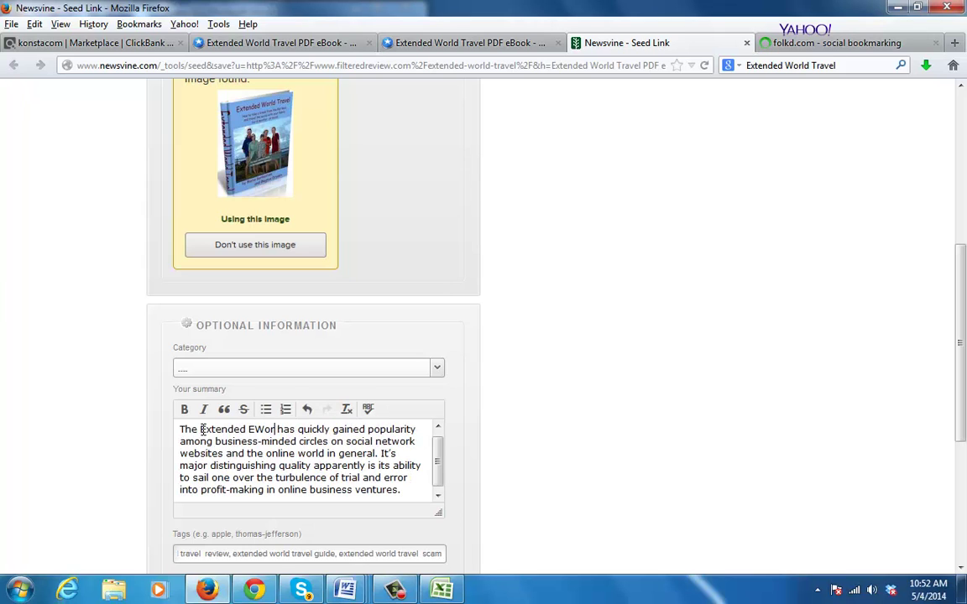
key(BackSpace)
key(BackSpace)
key(BackSpace)
key(BackSpace)
text(World Travbel)
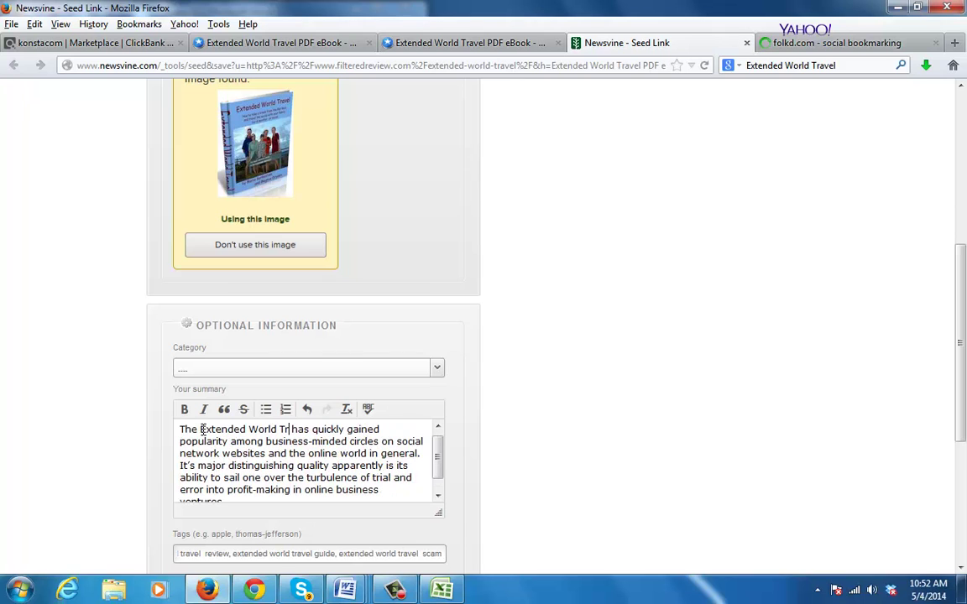
key(BackSpace)
key(BackSpace)
key(BackSpace)
text(el)
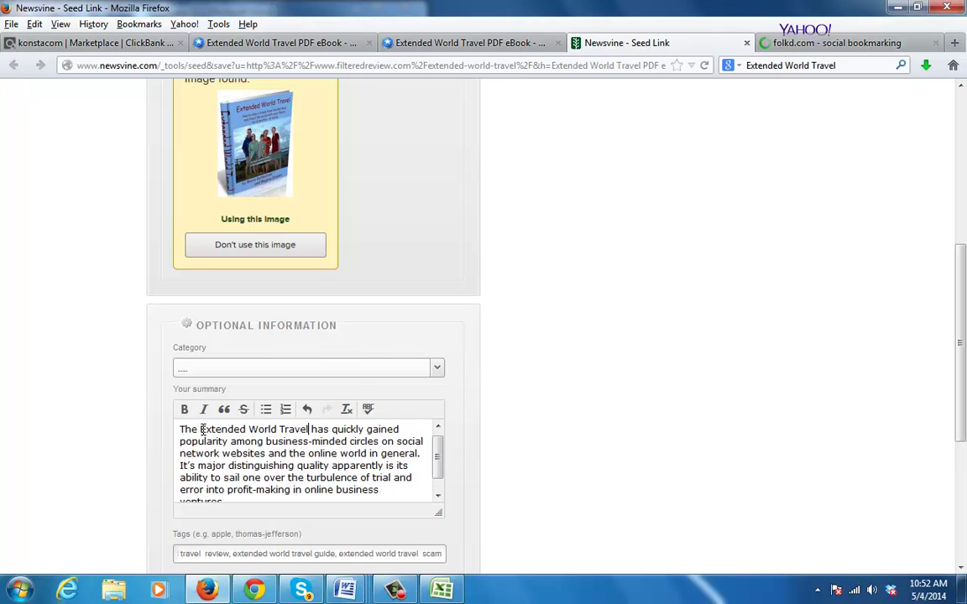
Set the seed's category to Travel and publish it
scroll(316, 314, down, 1)
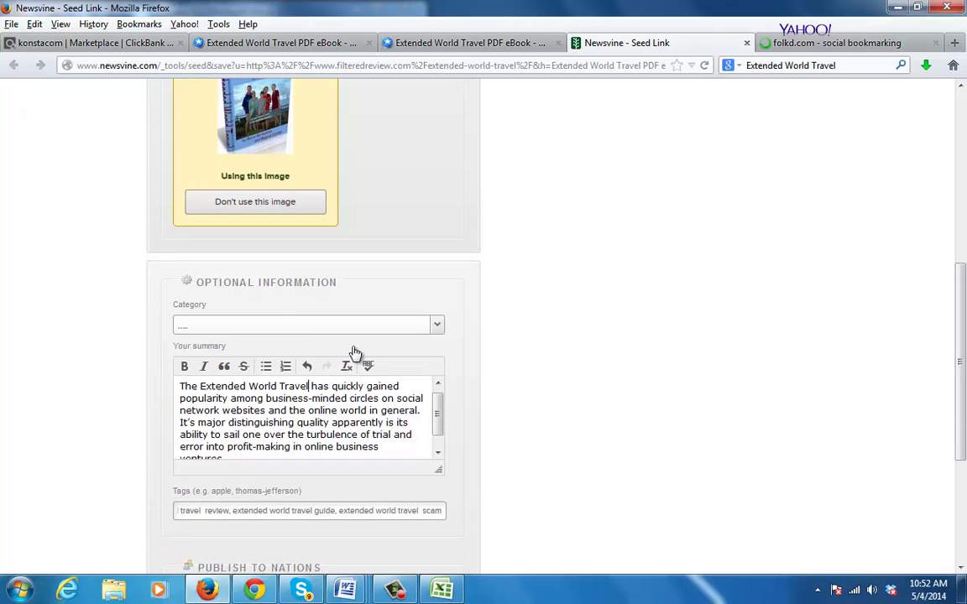
click(276, 324)
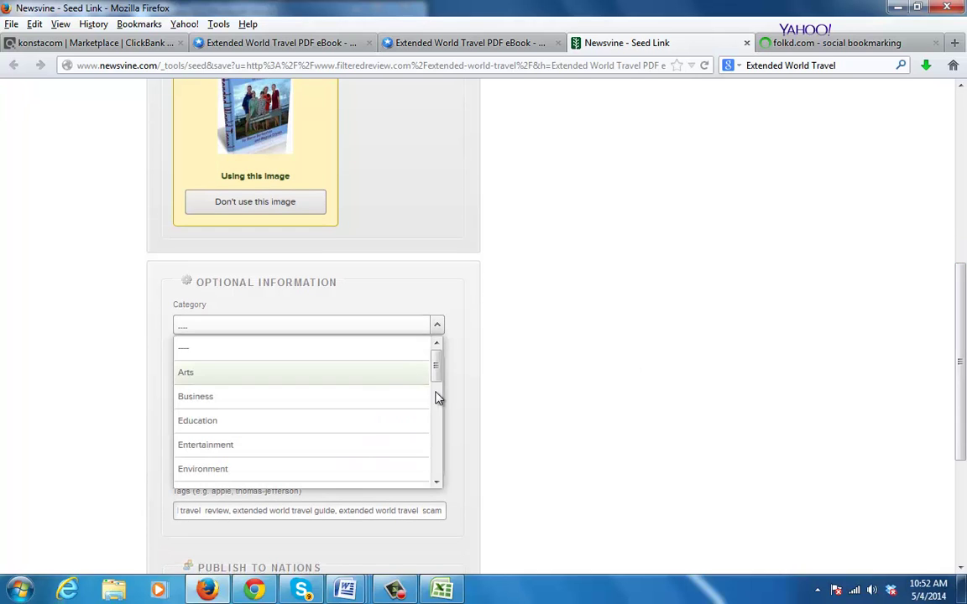
drag(437, 484, 437, 484)
click(223, 430)
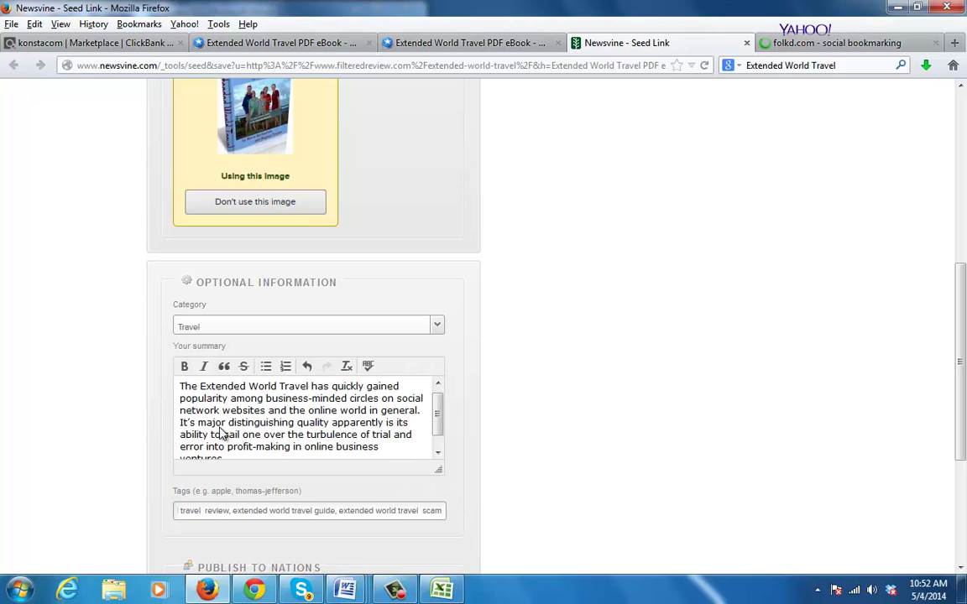
scroll(964, 466, down, 3)
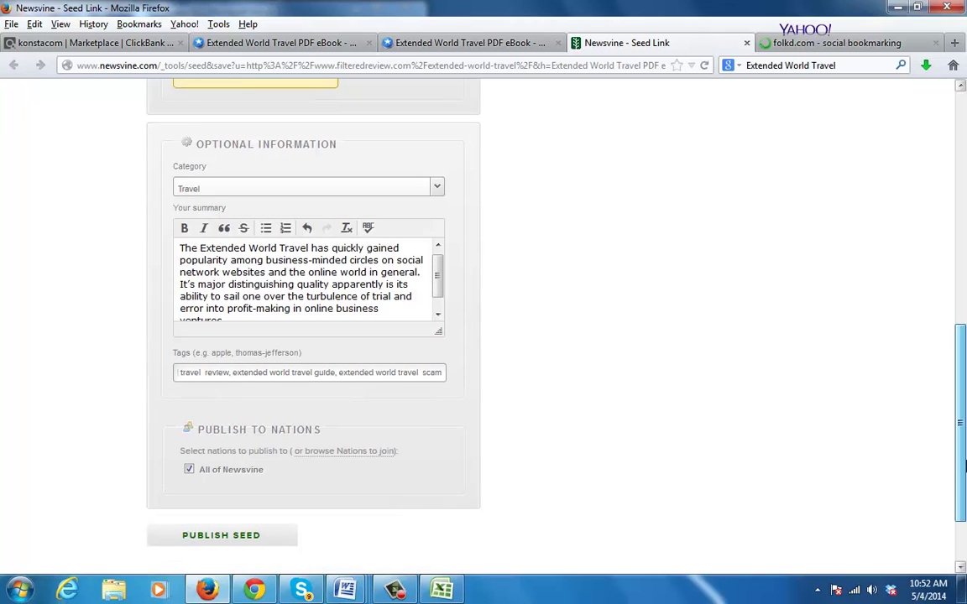
drag(964, 467, 964, 560)
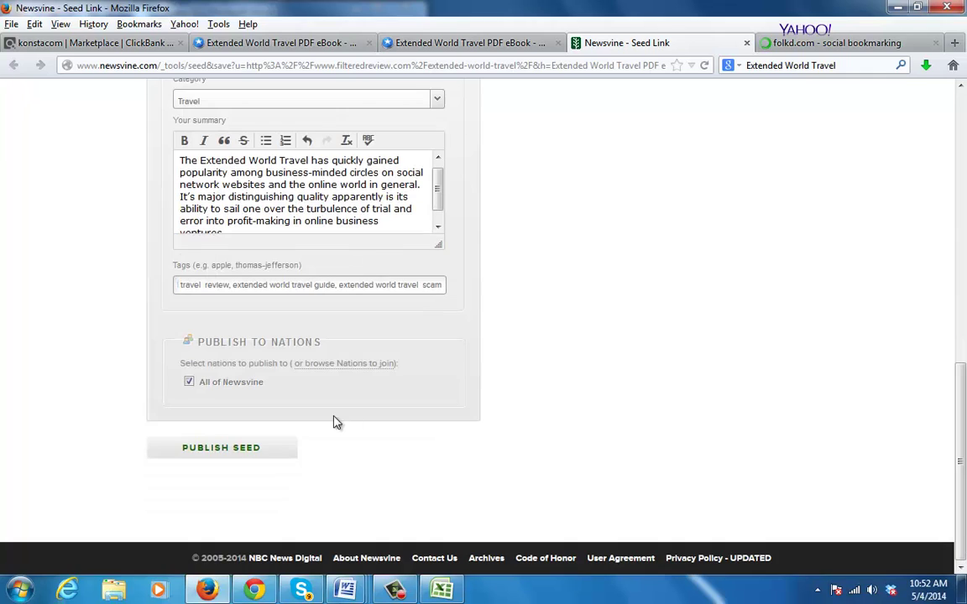
click(227, 446)
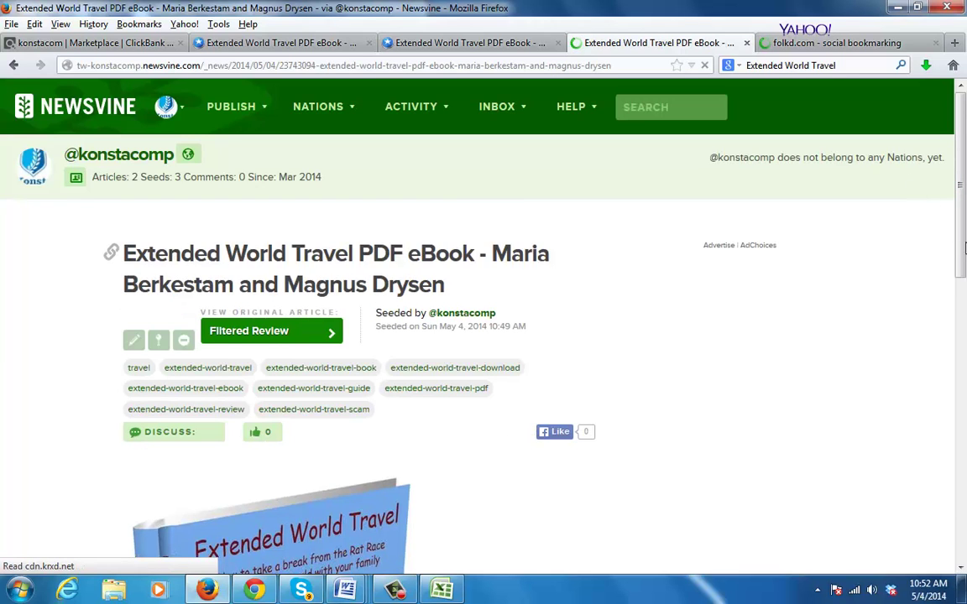
Scroll through the published Extended World Travel seed, then close the Newsvine tab
scroll(963, 252, down, 5)
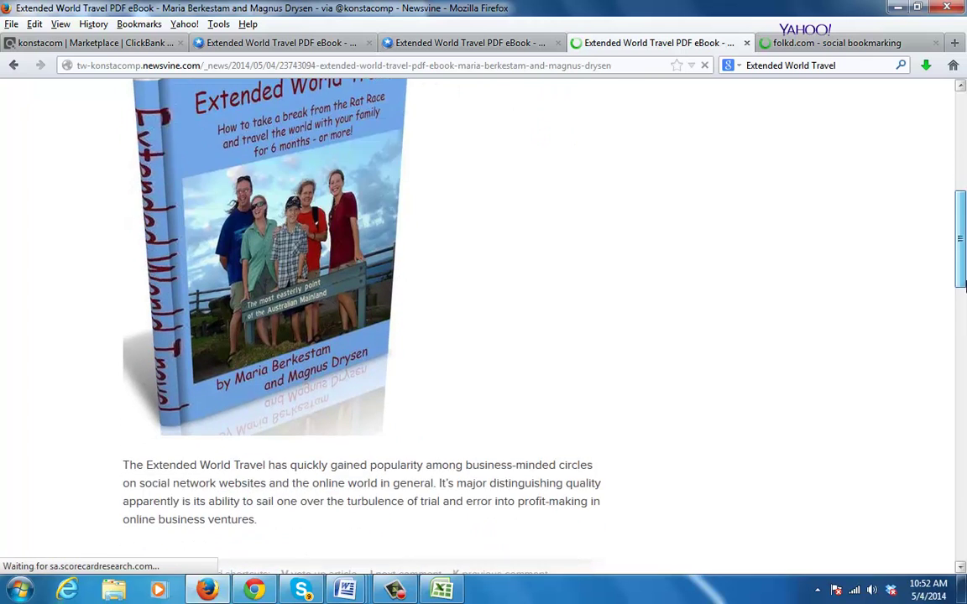
scroll(963, 285, down, 2)
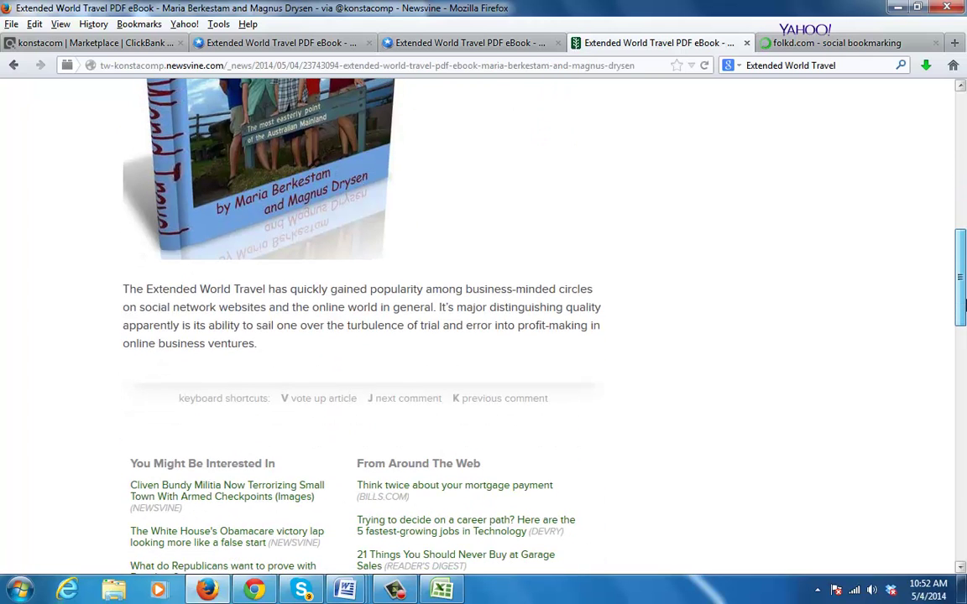
drag(963, 306, 963, 134)
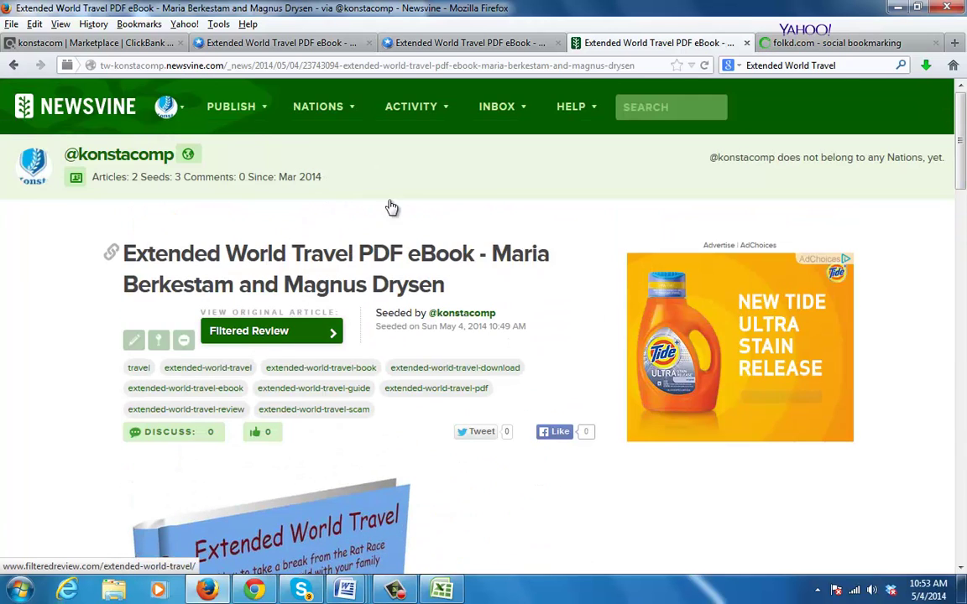
click(746, 42)
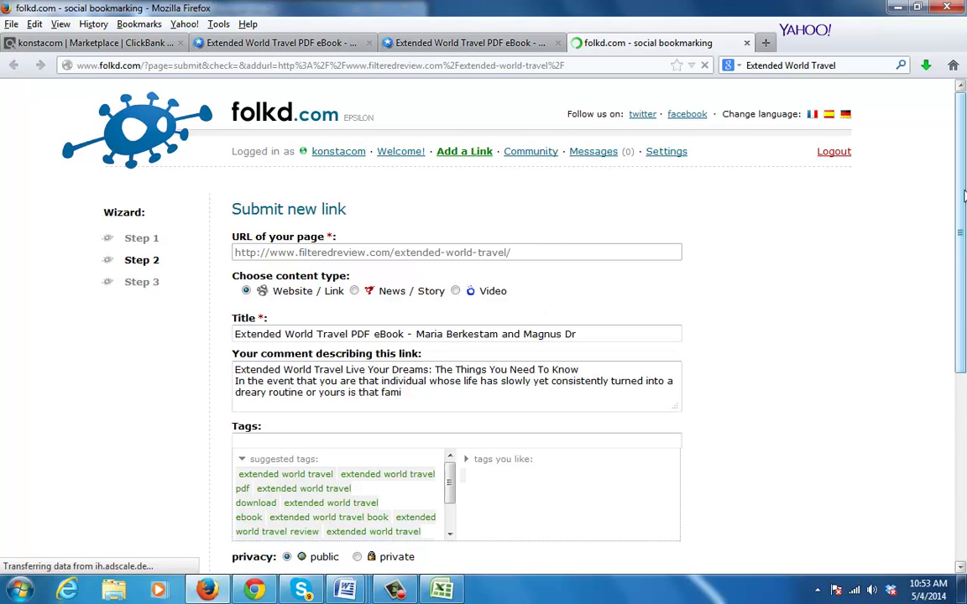
Enter the captcha words, save the link on folkd.com, star it, and close the tab
drag(963, 195, 964, 351)
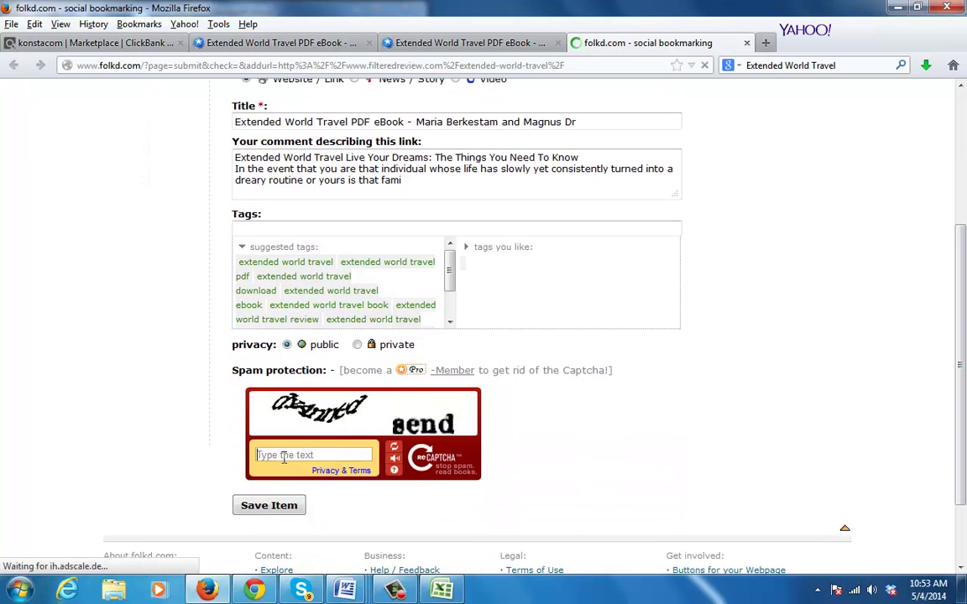
text(dyA)
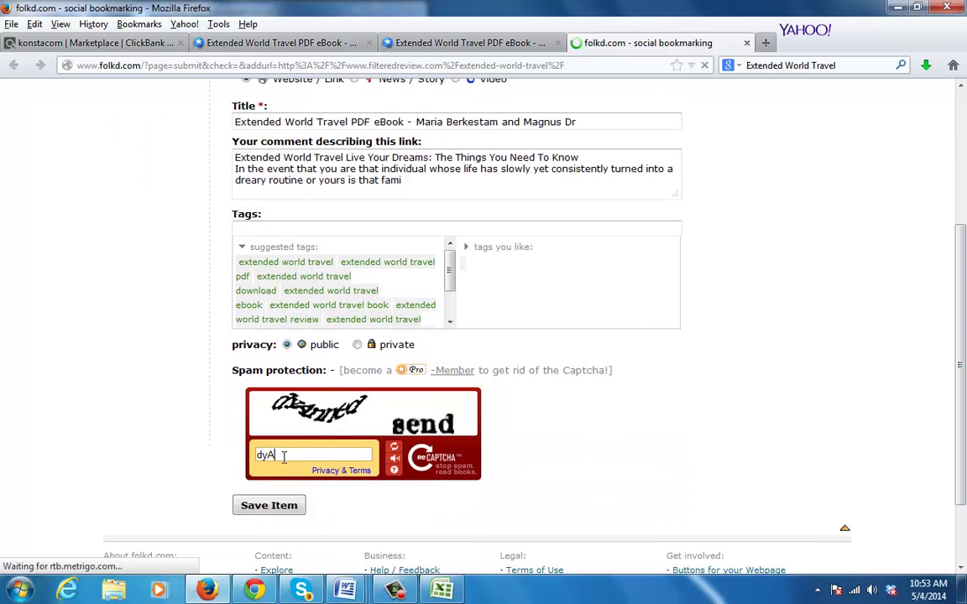
text(nned send)
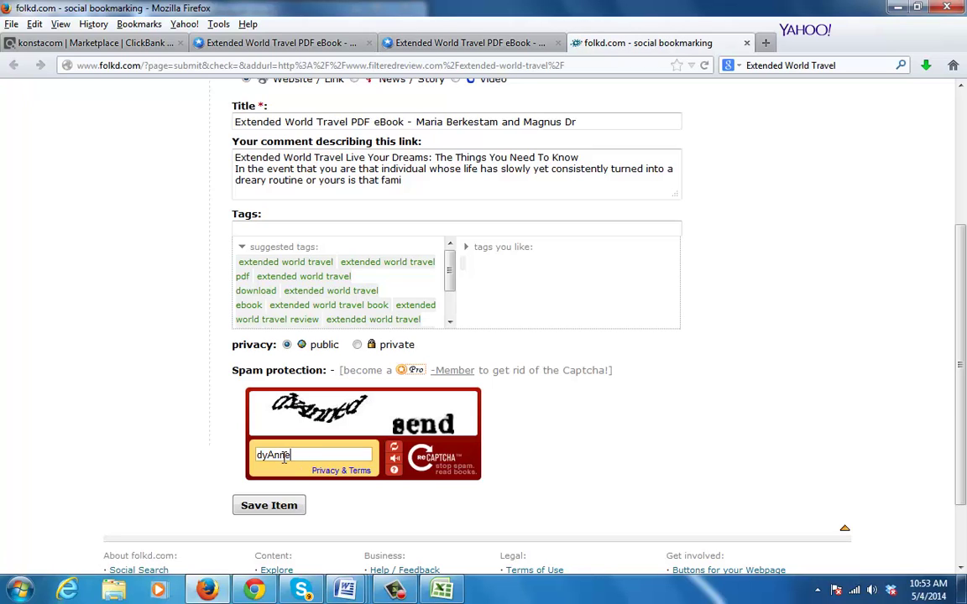
click(281, 512)
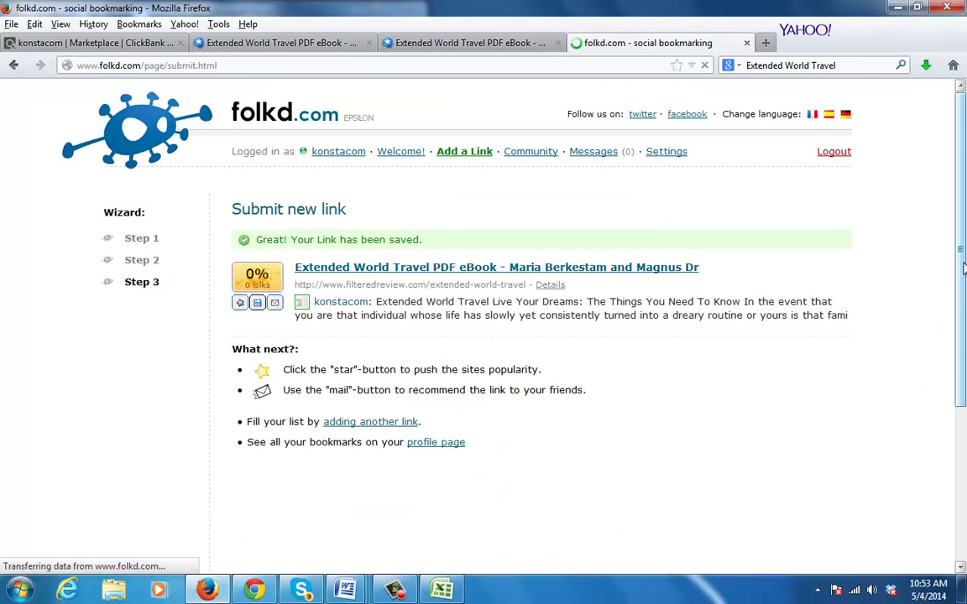
scroll(963, 267, down, 3)
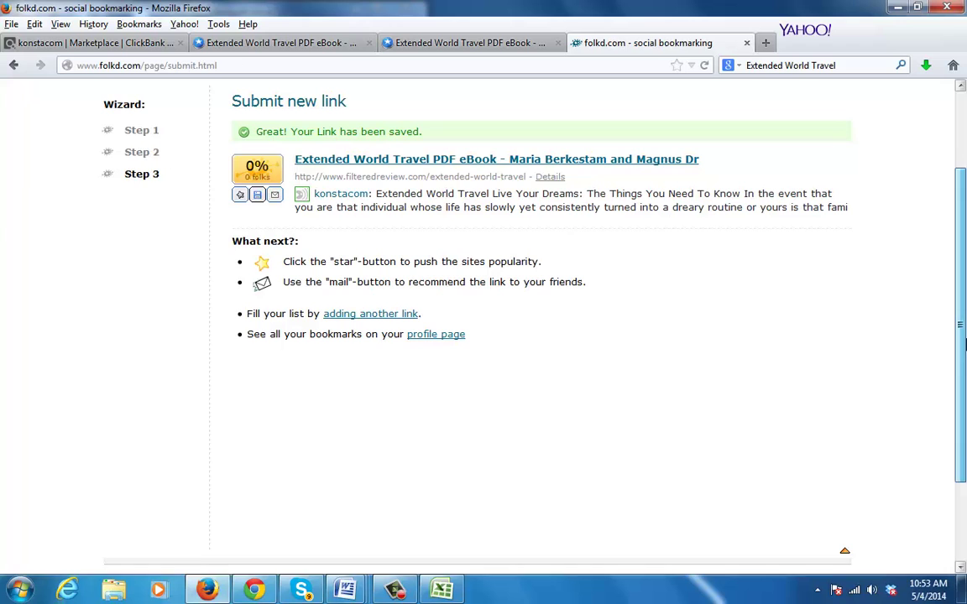
click(240, 194)
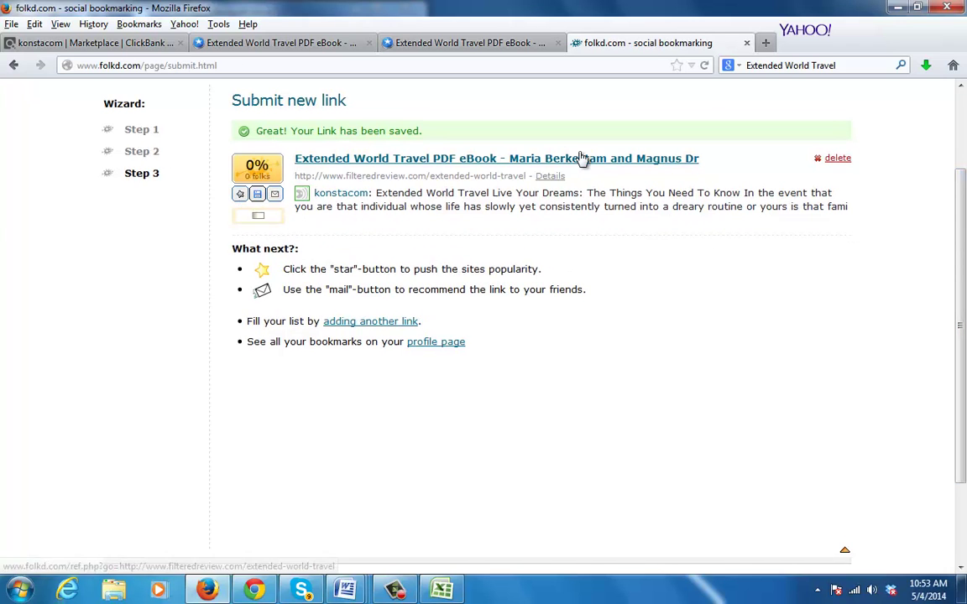
click(746, 43)
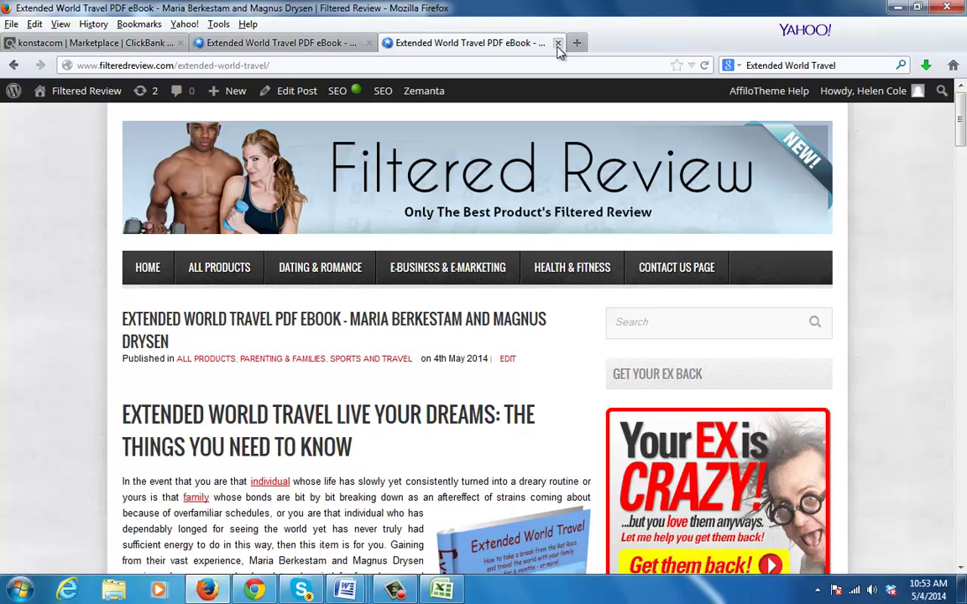
Close the duplicate post tab and open the Twitter share page in a new tab
key(ctrl+w)
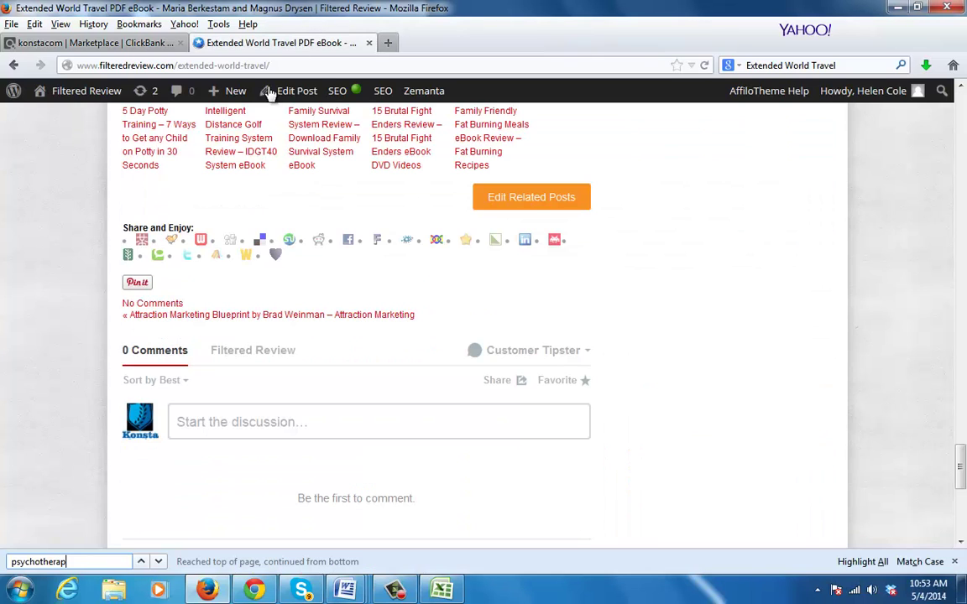
right_click(189, 257)
click(226, 267)
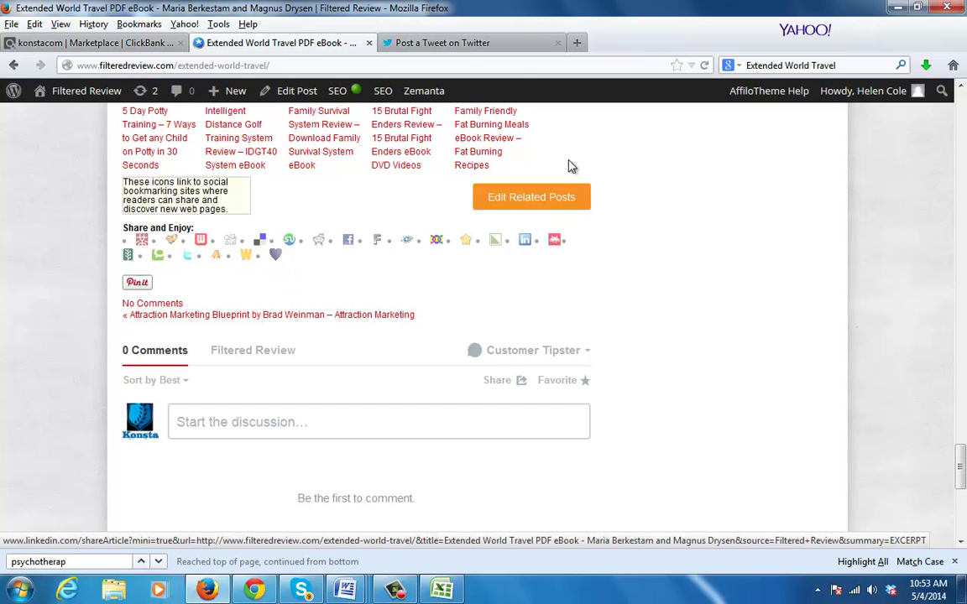
click(403, 40)
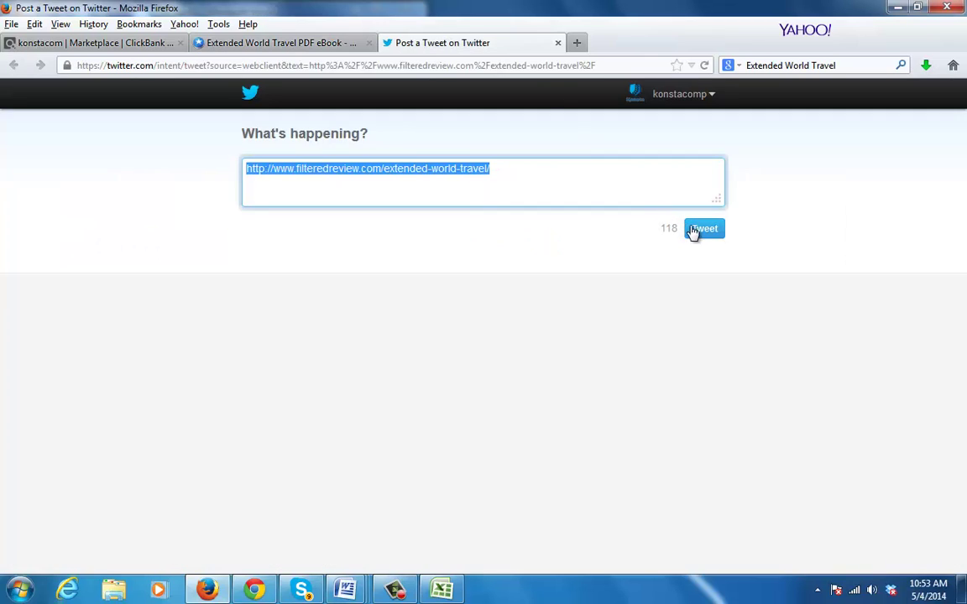
Paste the summary before the link, undo it, and close the tweet without posting
click(245, 170)
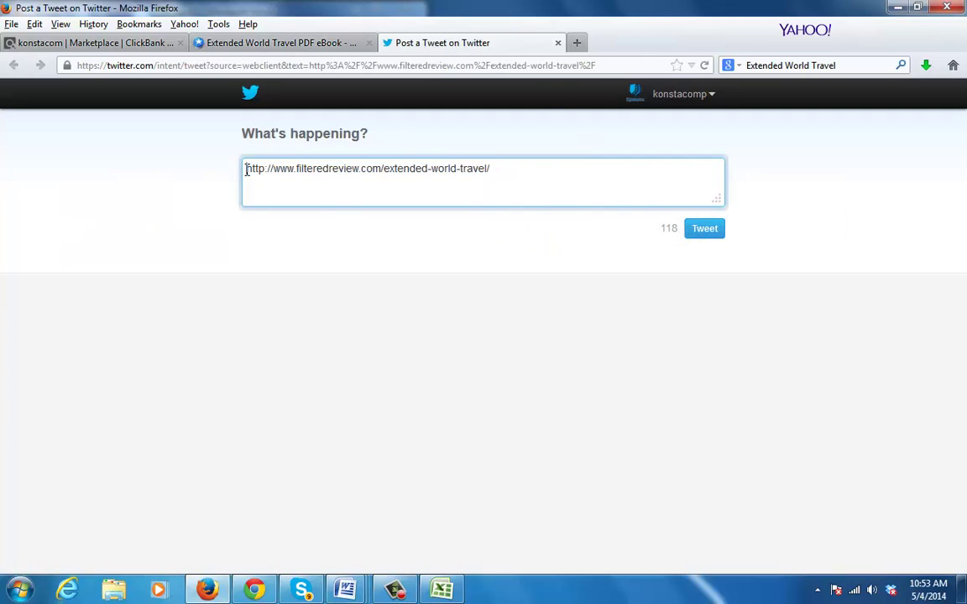
key(ctrl+v)
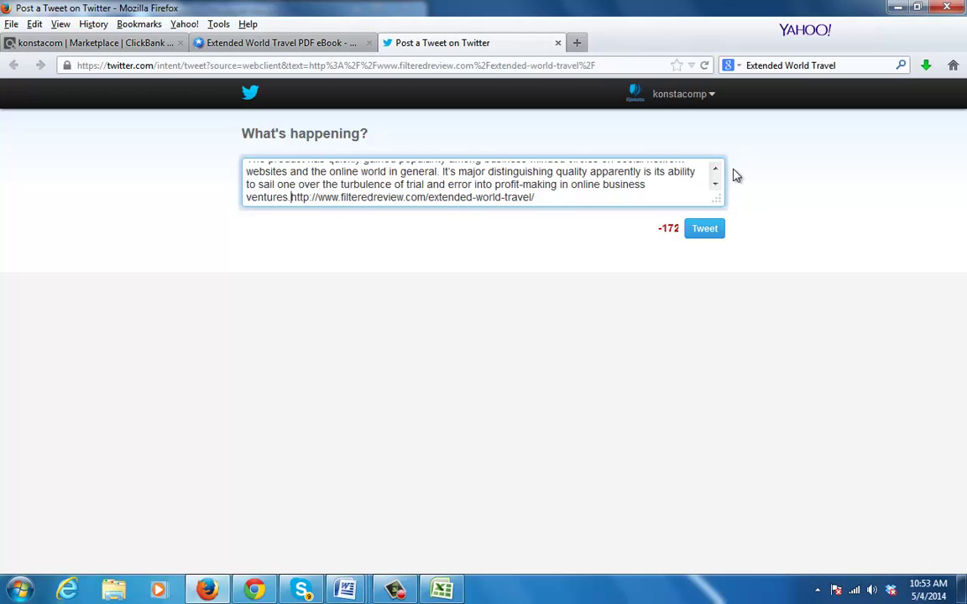
key(ctrl+z)
click(557, 42)
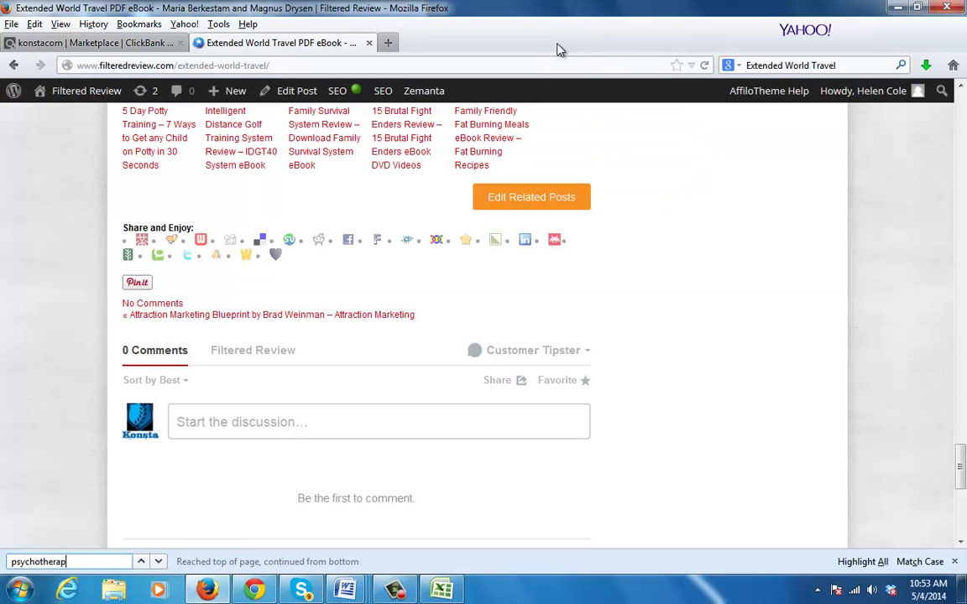
Scroll through the Extended World Travel post and back up, then go to the Filtered Review home page
drag(963, 474, 962, 515)
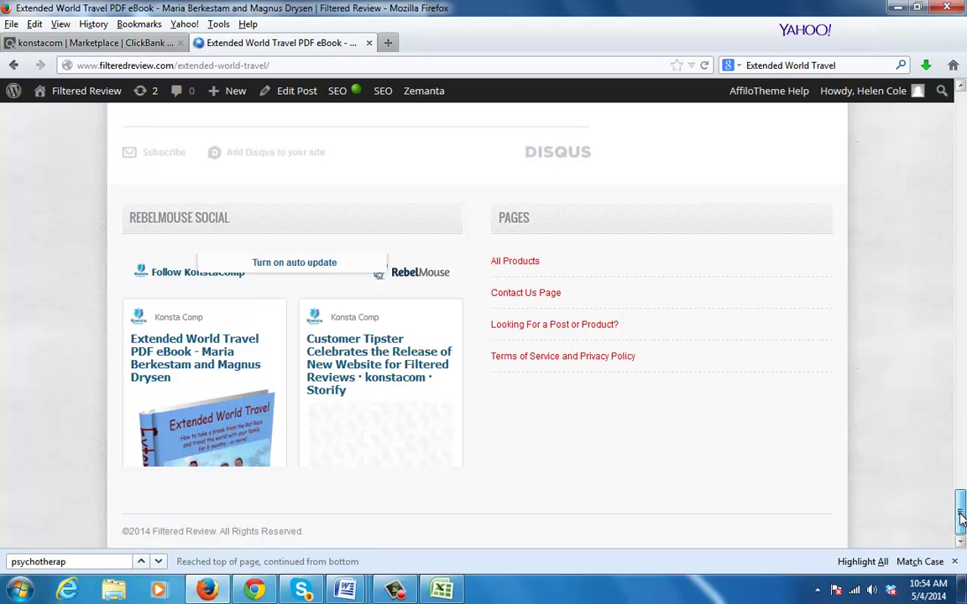
drag(962, 514, 958, 152)
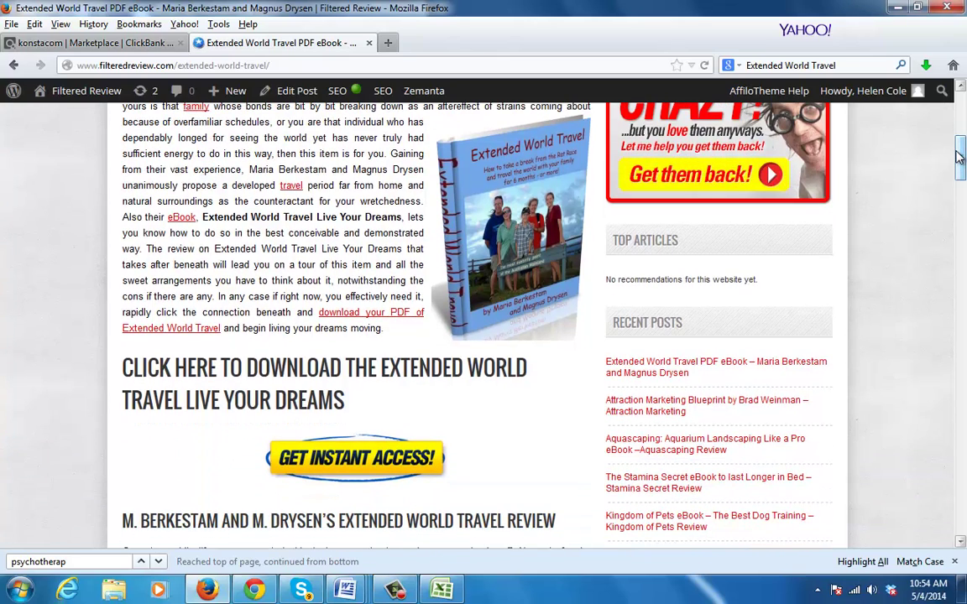
drag(959, 156, 959, 113)
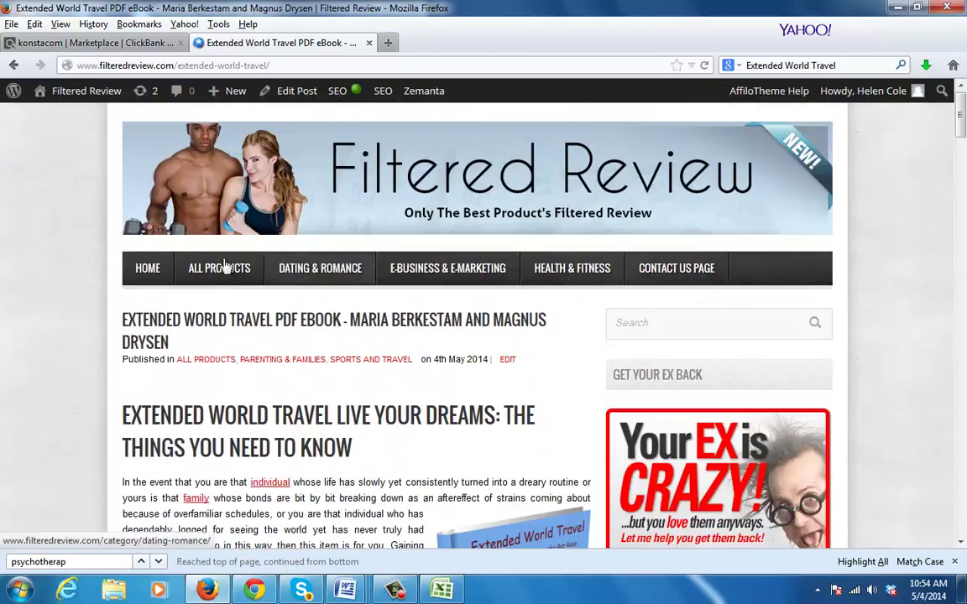
click(147, 271)
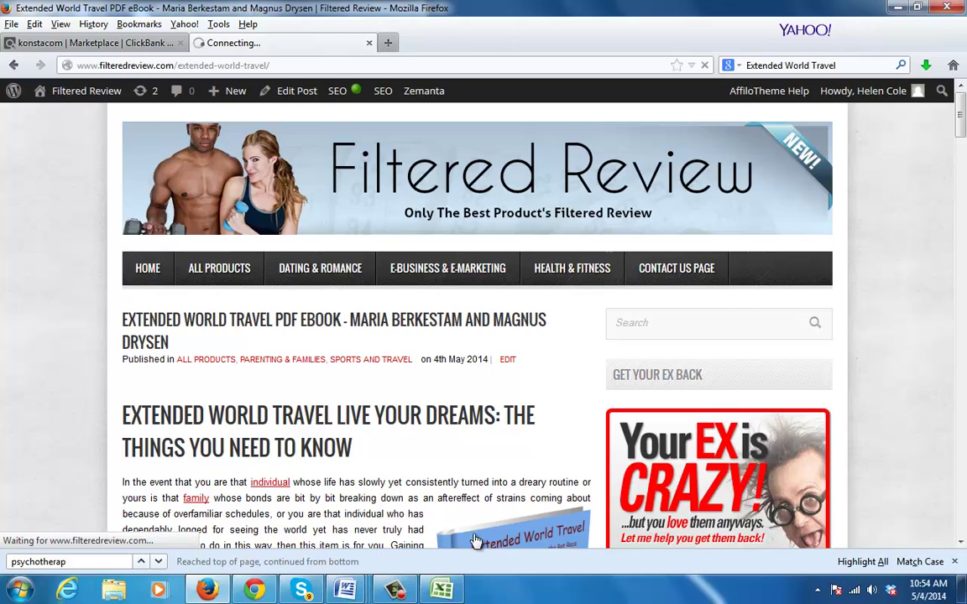
click(396, 591)
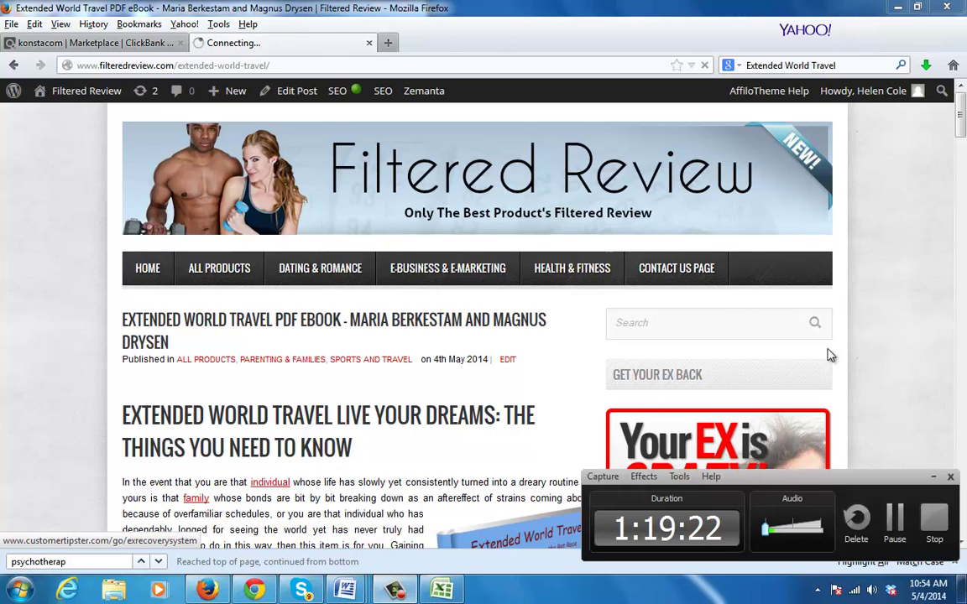